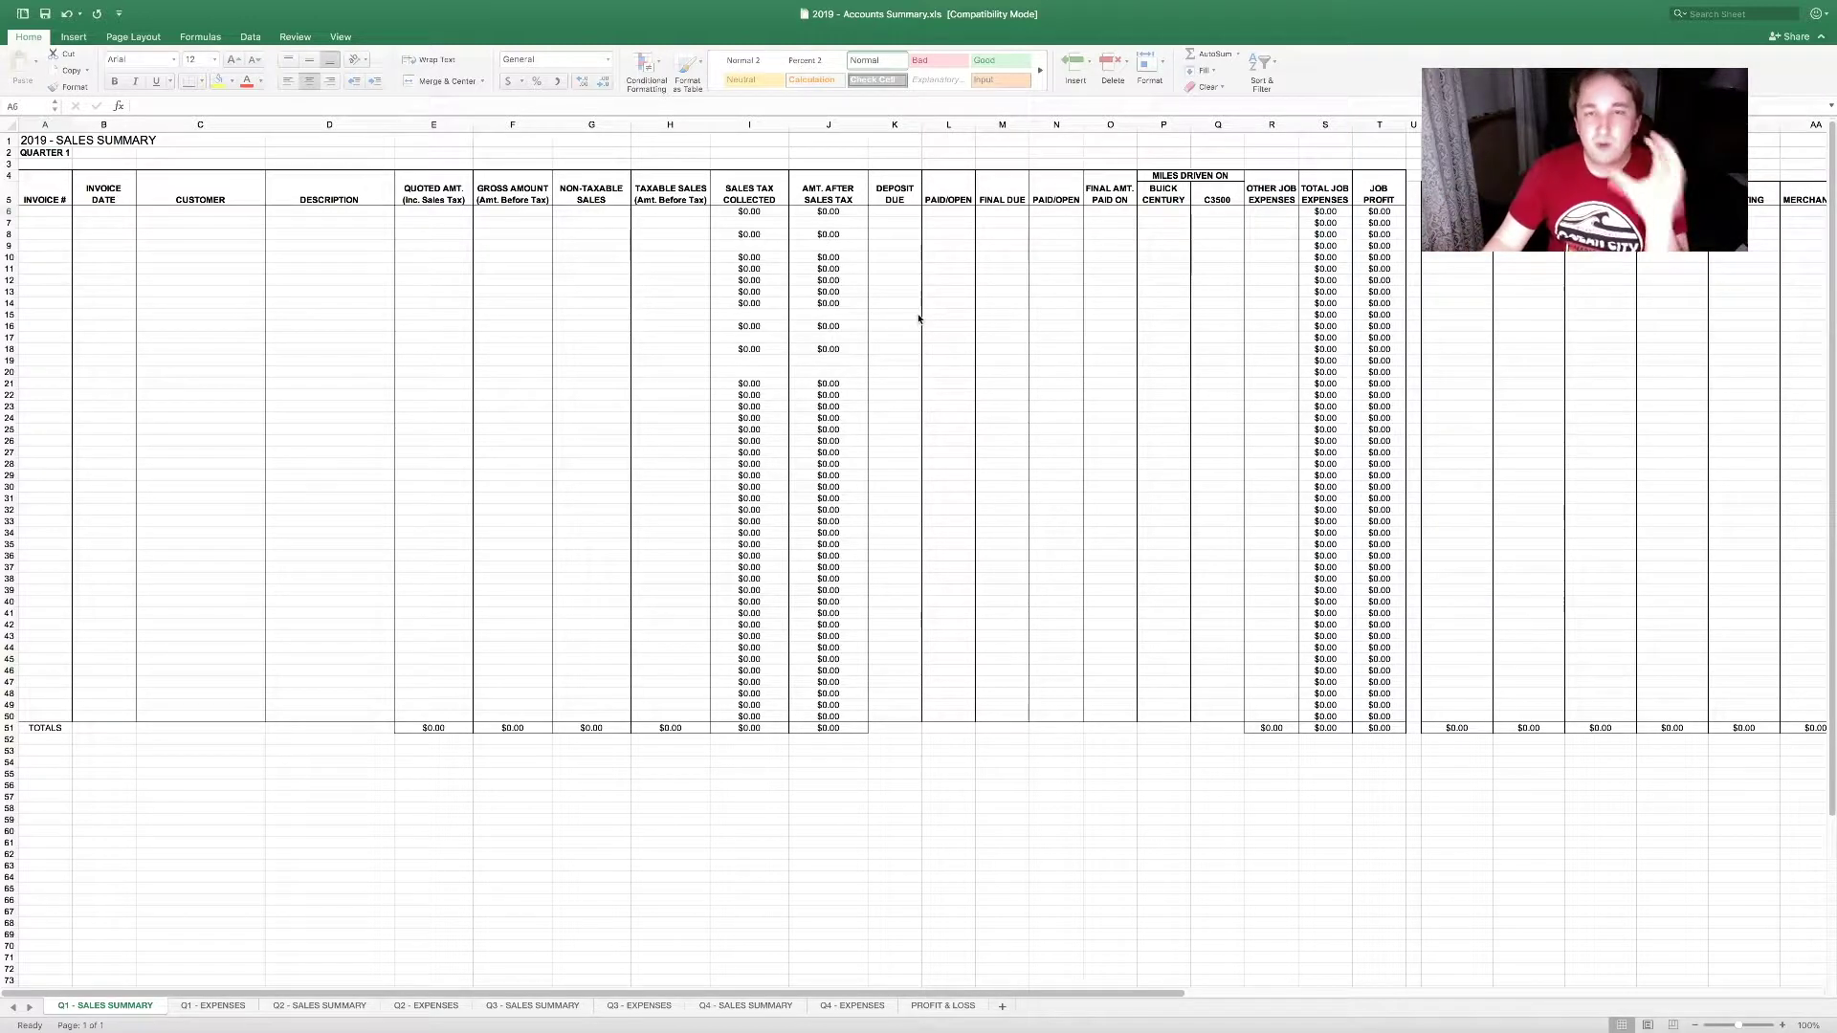
# Step: Look over the PROFIT & LOSS and Q3 - EXPENSES sheets
pyautogui.click(942, 1006)
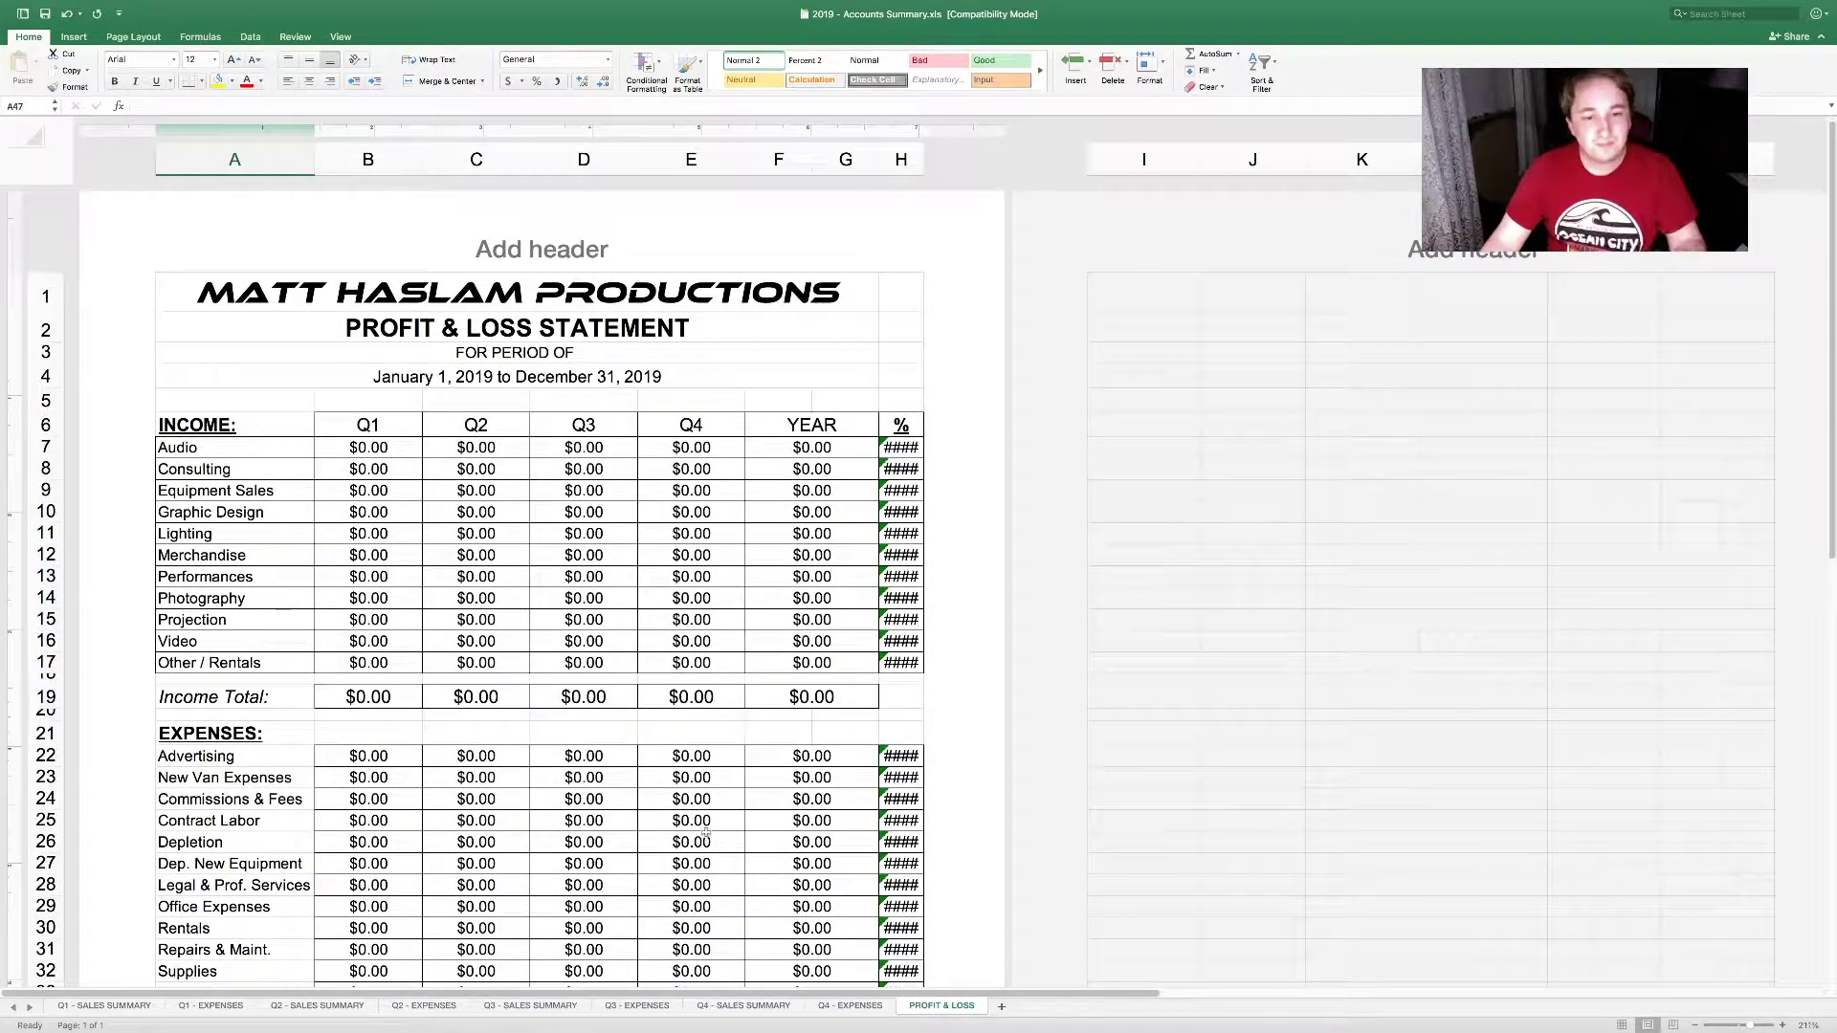
pyautogui.click(106, 1006)
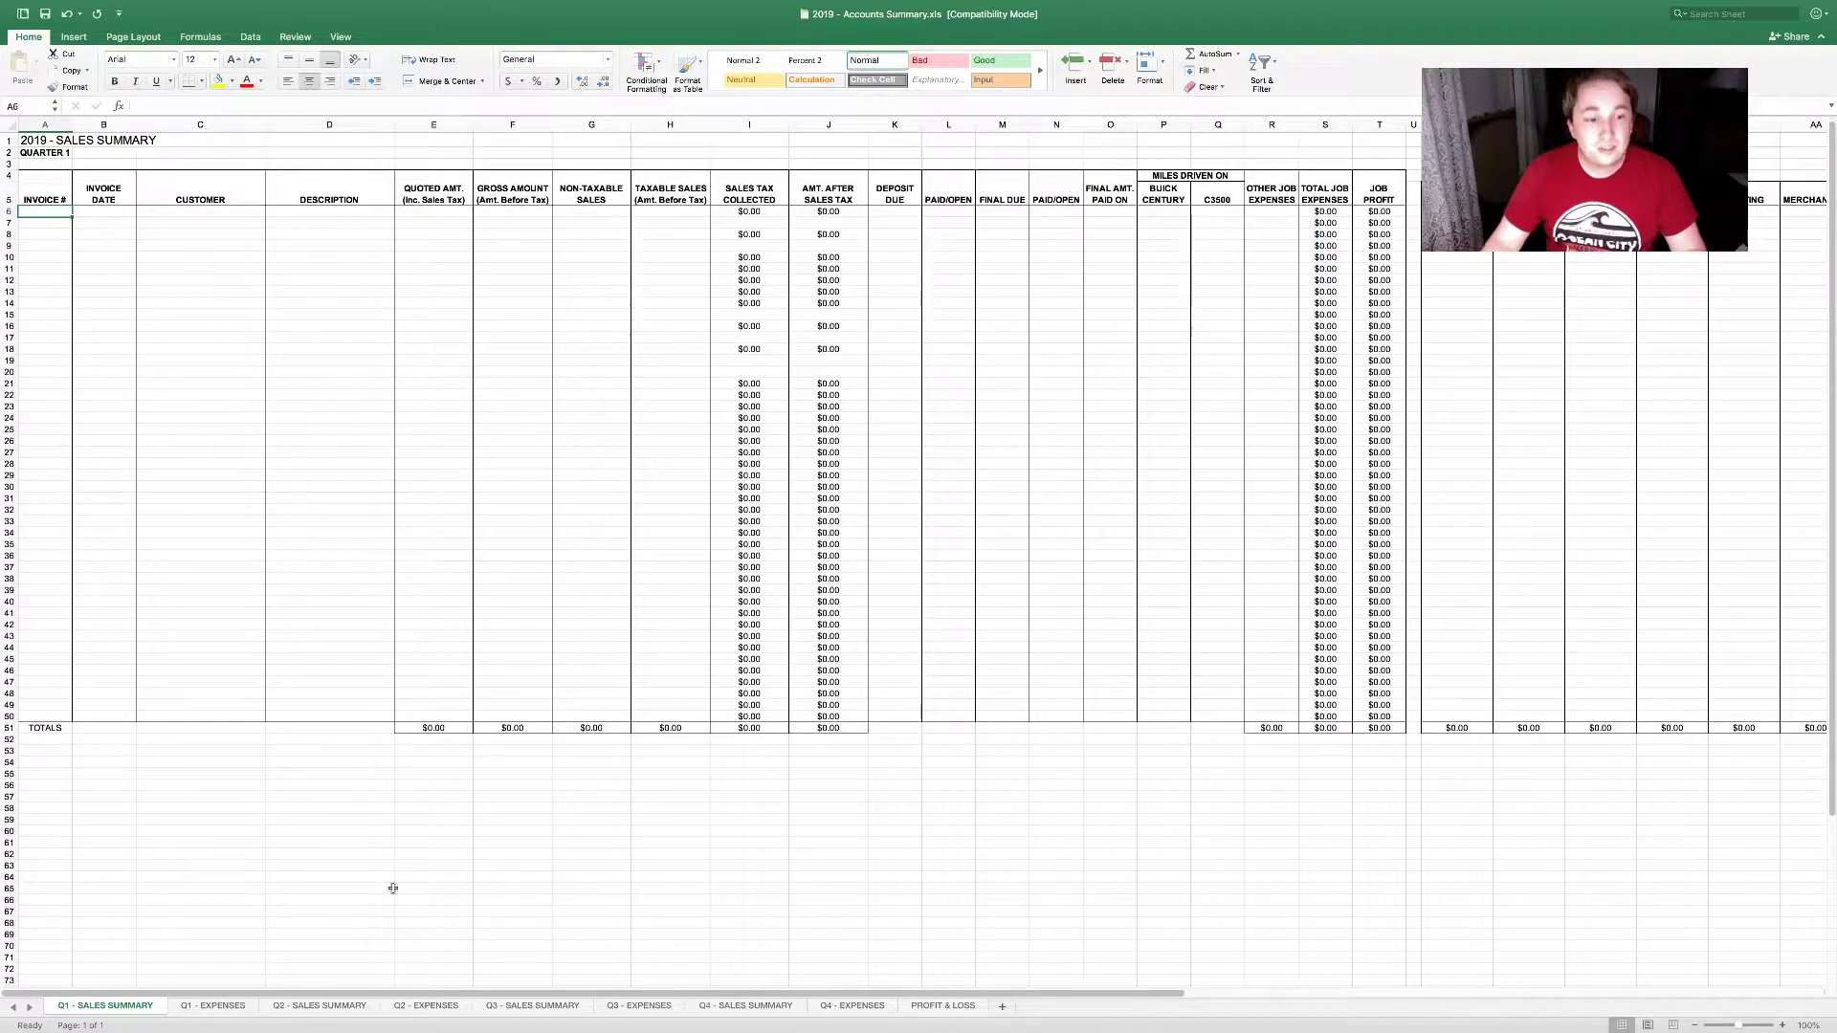
pyautogui.click(651, 1005)
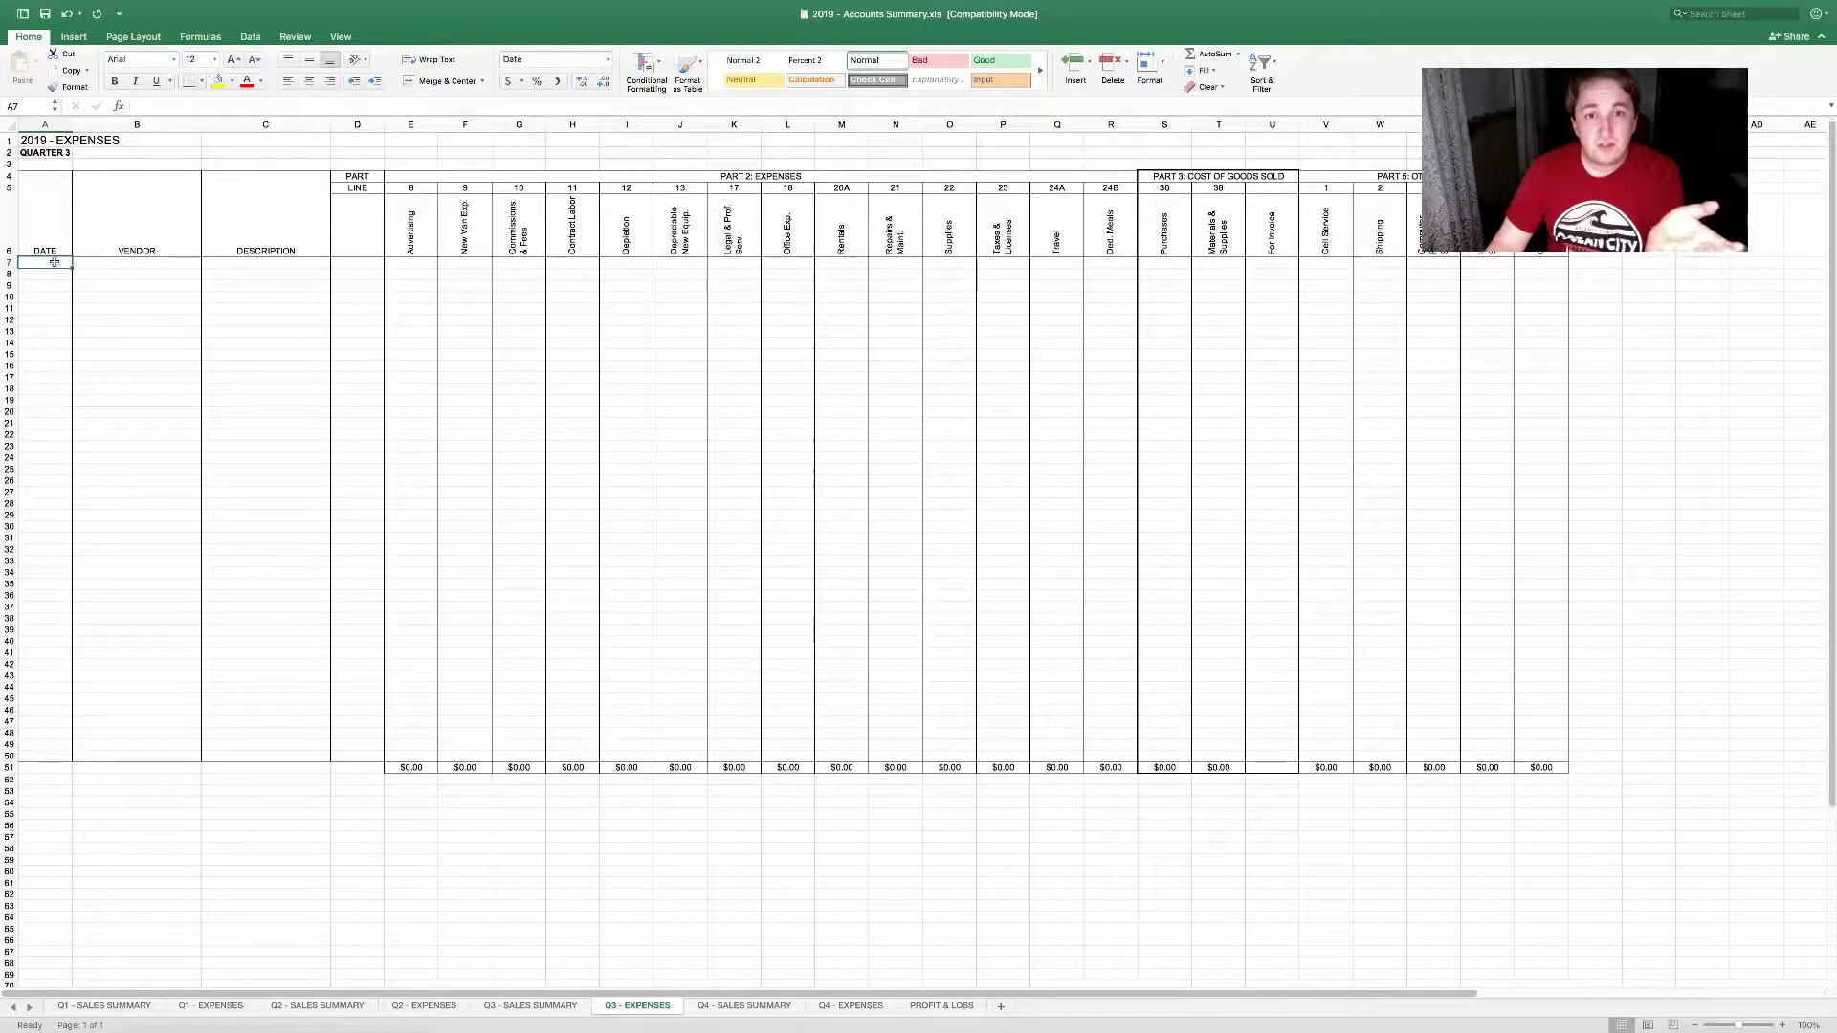
# Step: Back on Q1 - SALES SUMMARY, enter invoice number 279001 in the first table row
pyautogui.click(130, 1006)
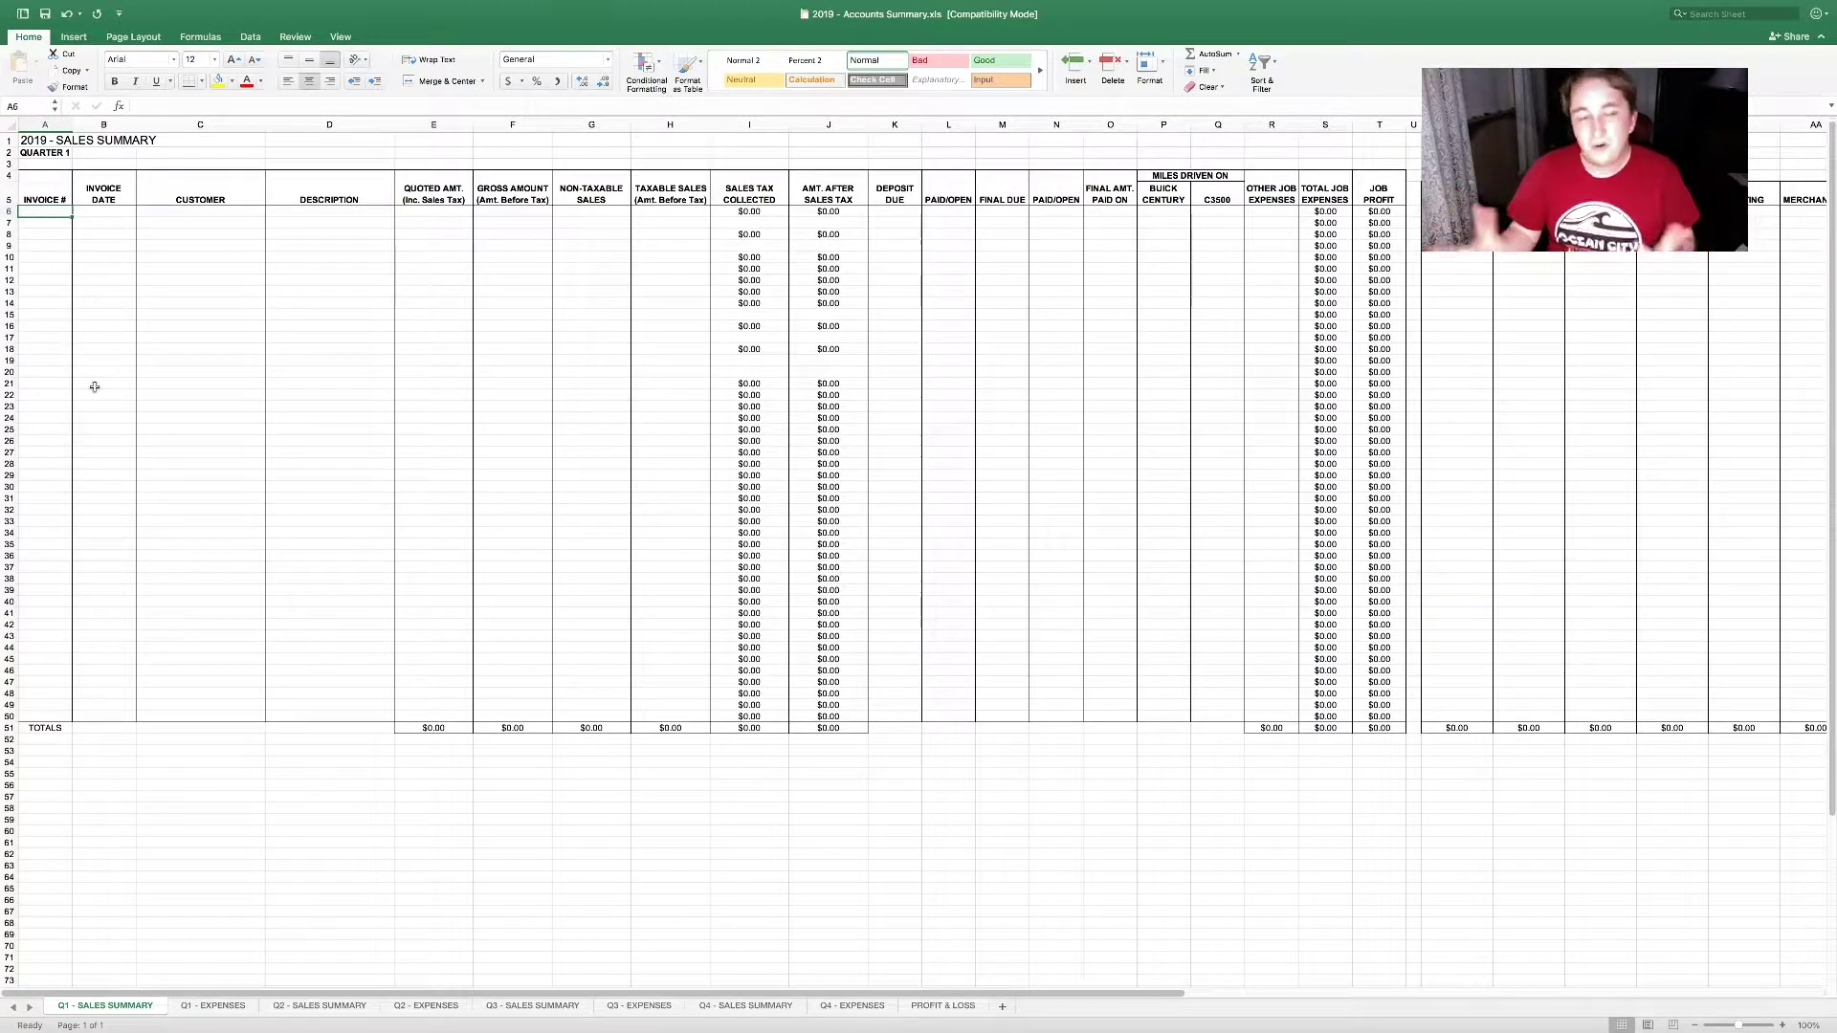
pyautogui.write('27')
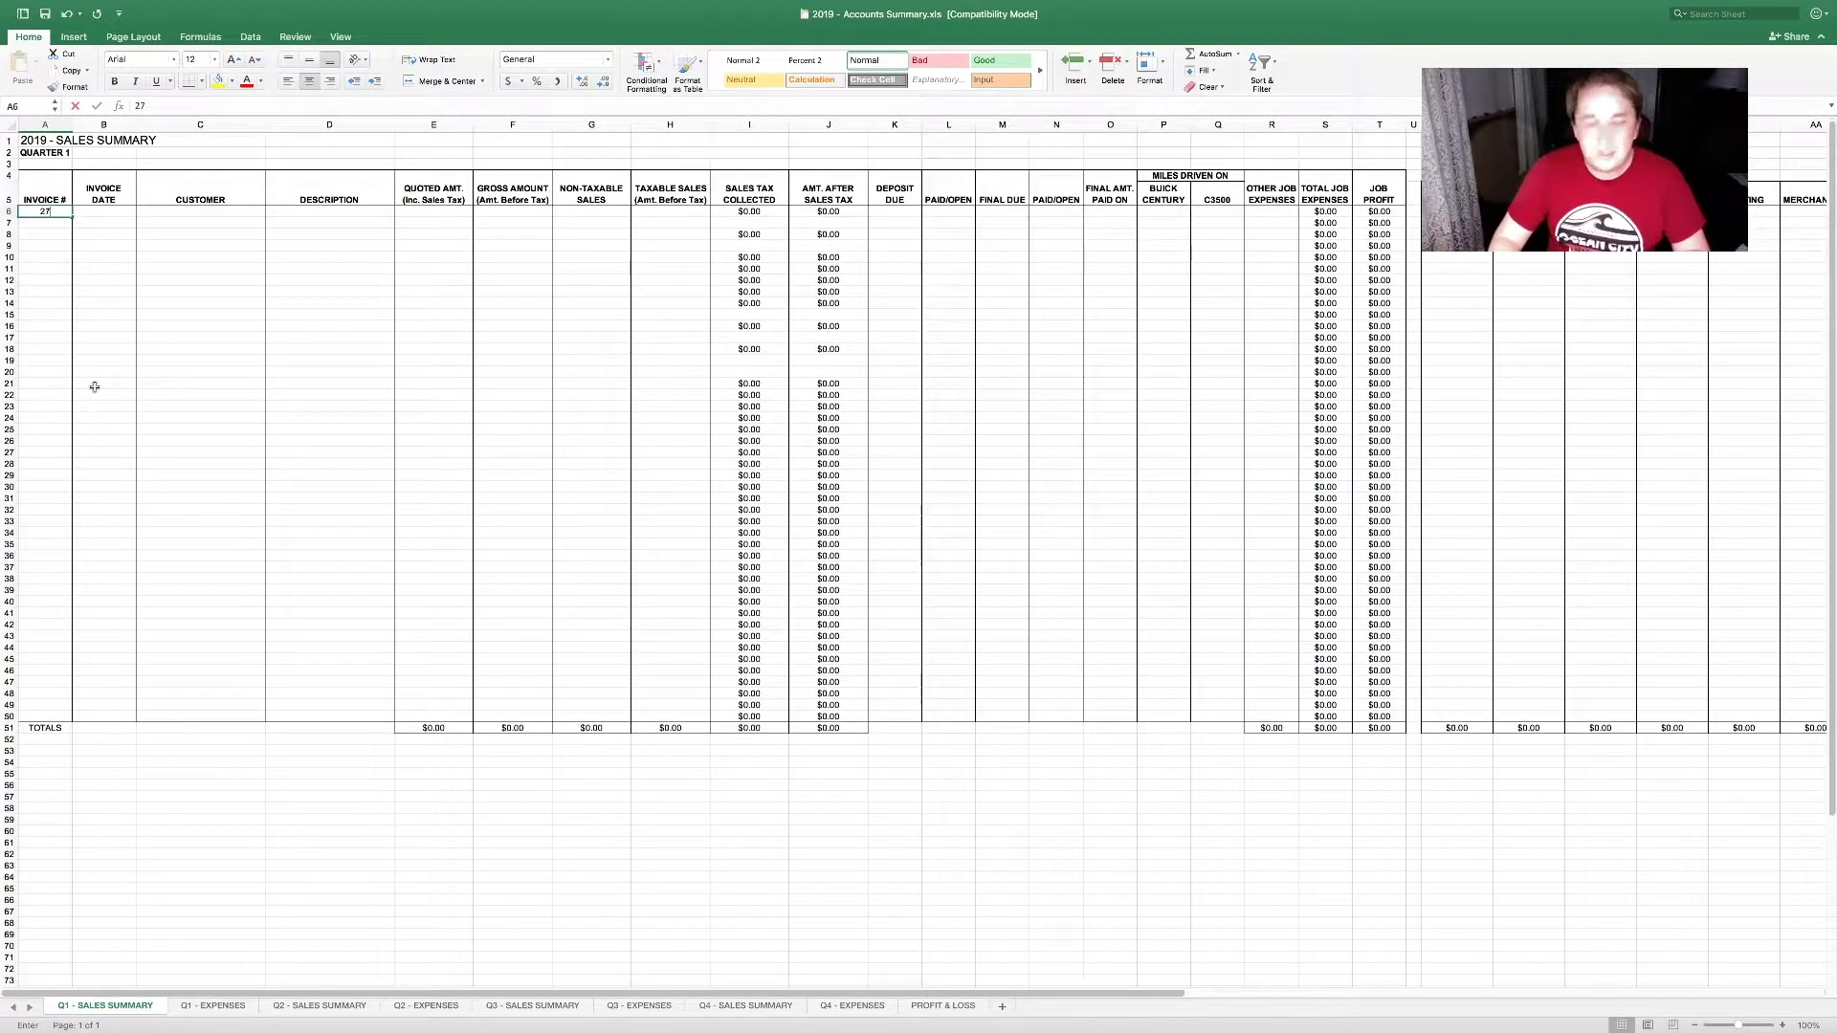
pyautogui.write('9001')
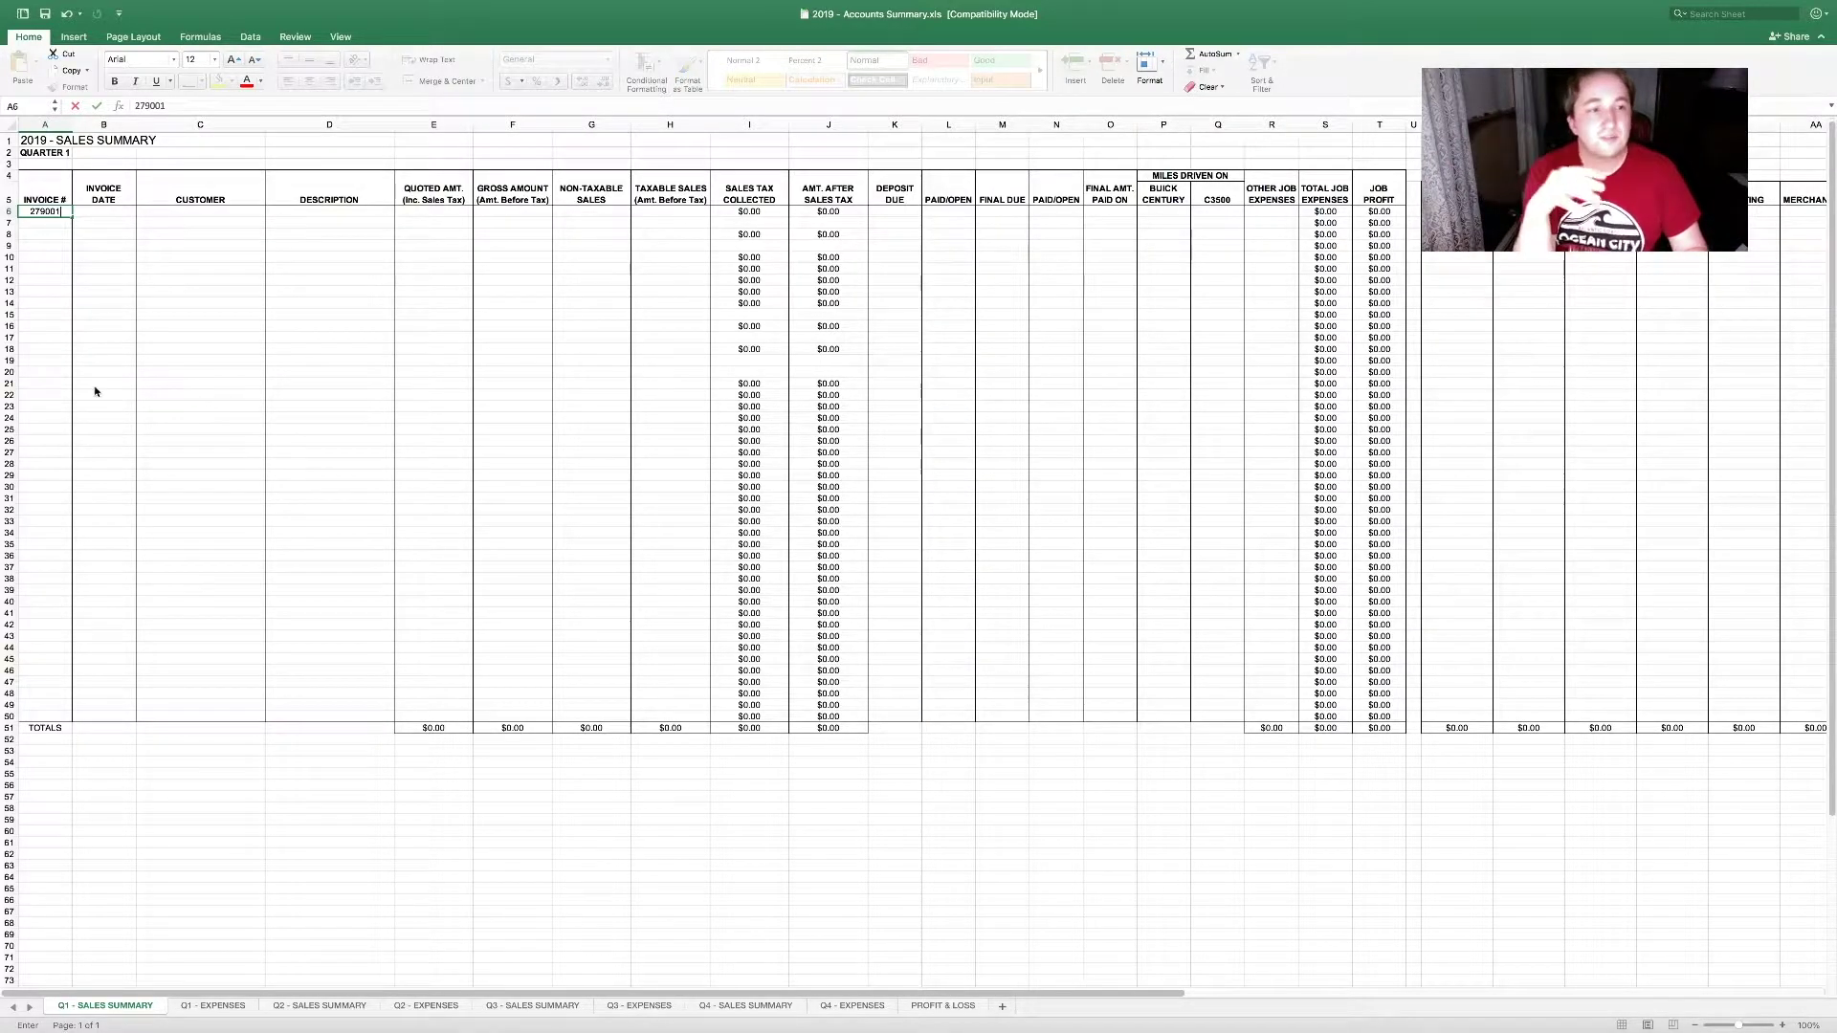
pyautogui.press('Tab')
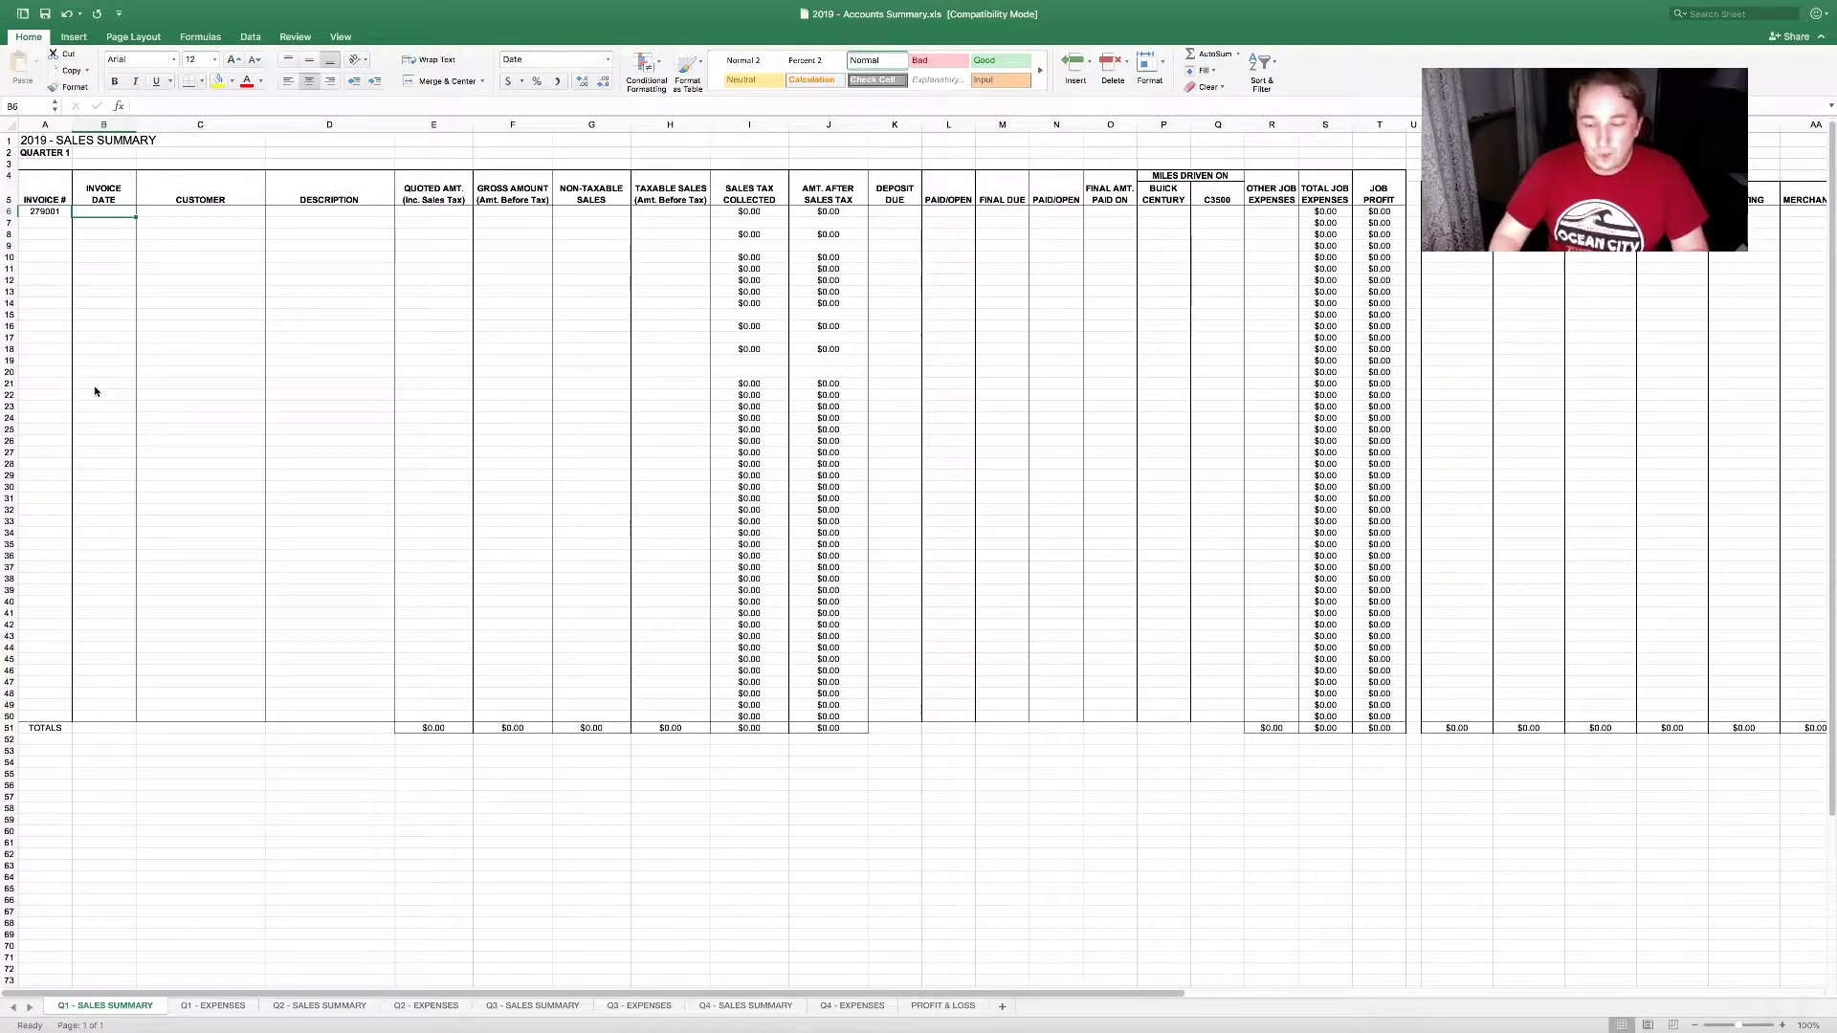
# Step: Fill B6:D6 with date 1/1/19, the customer's full name, and description Commercial Video
pyautogui.write('1/1/')
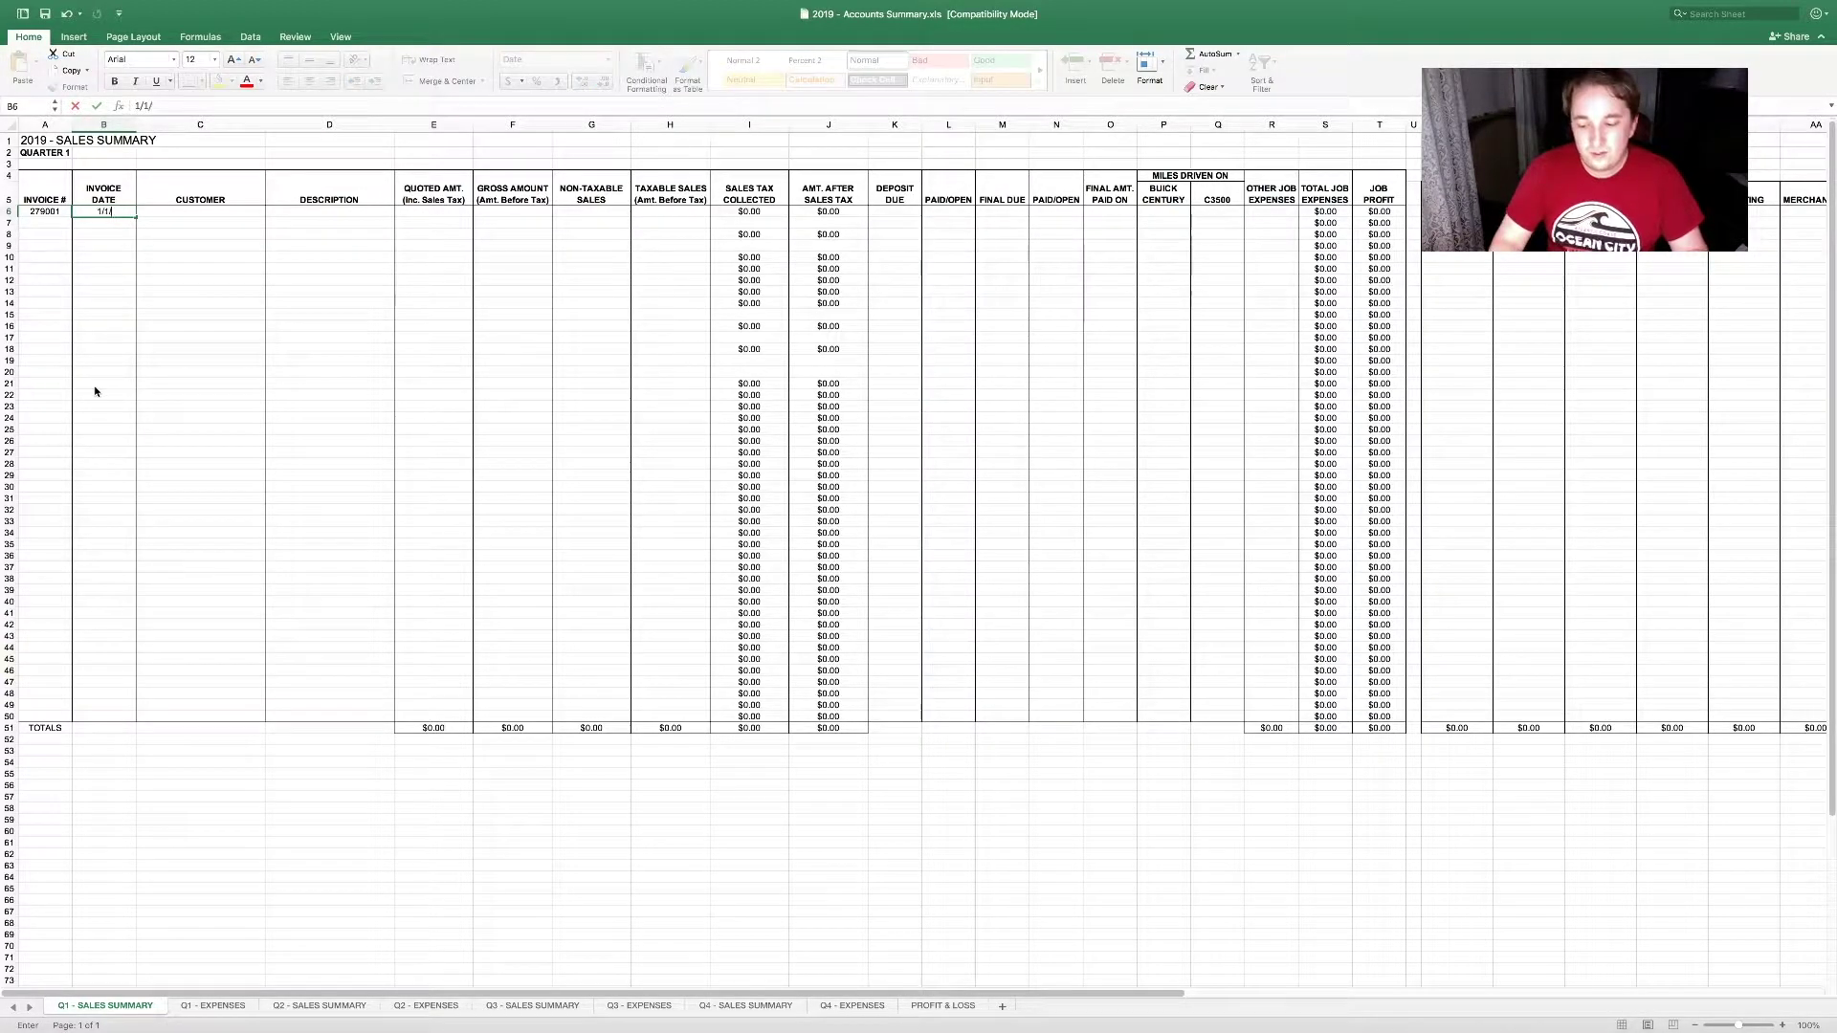
pyautogui.write('19')
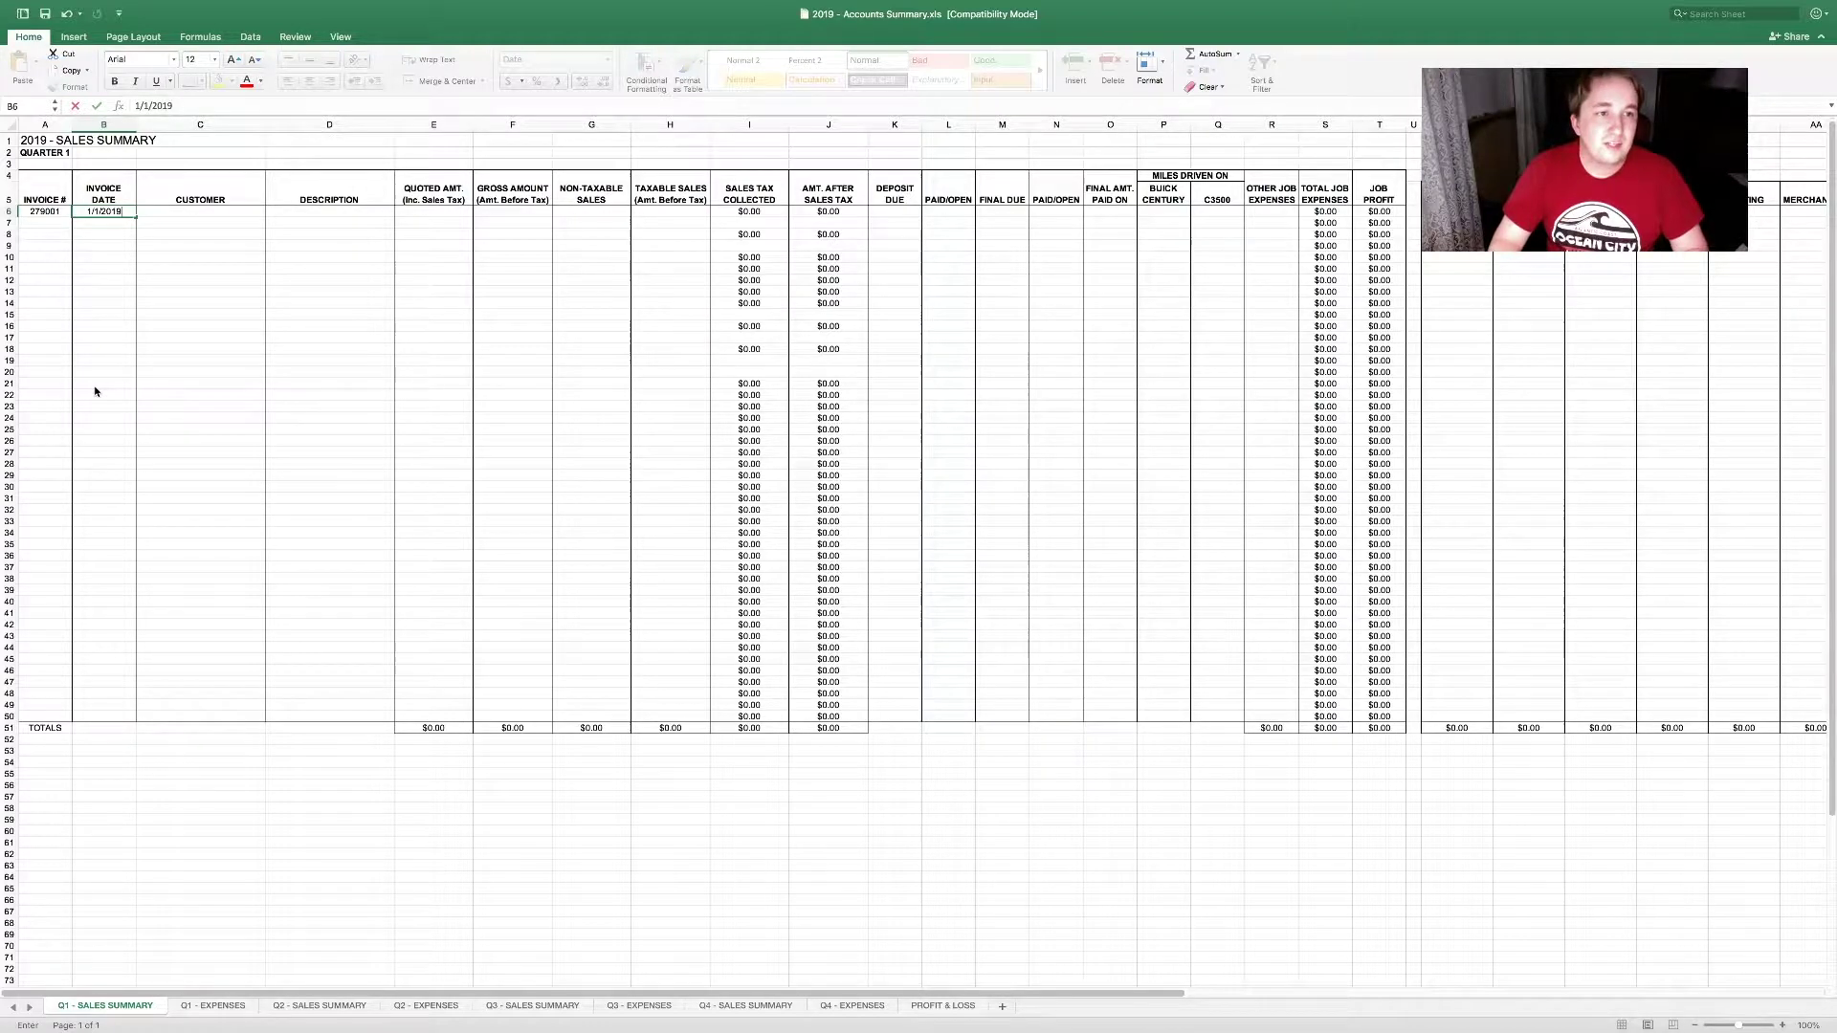
pyautogui.press('Tab')
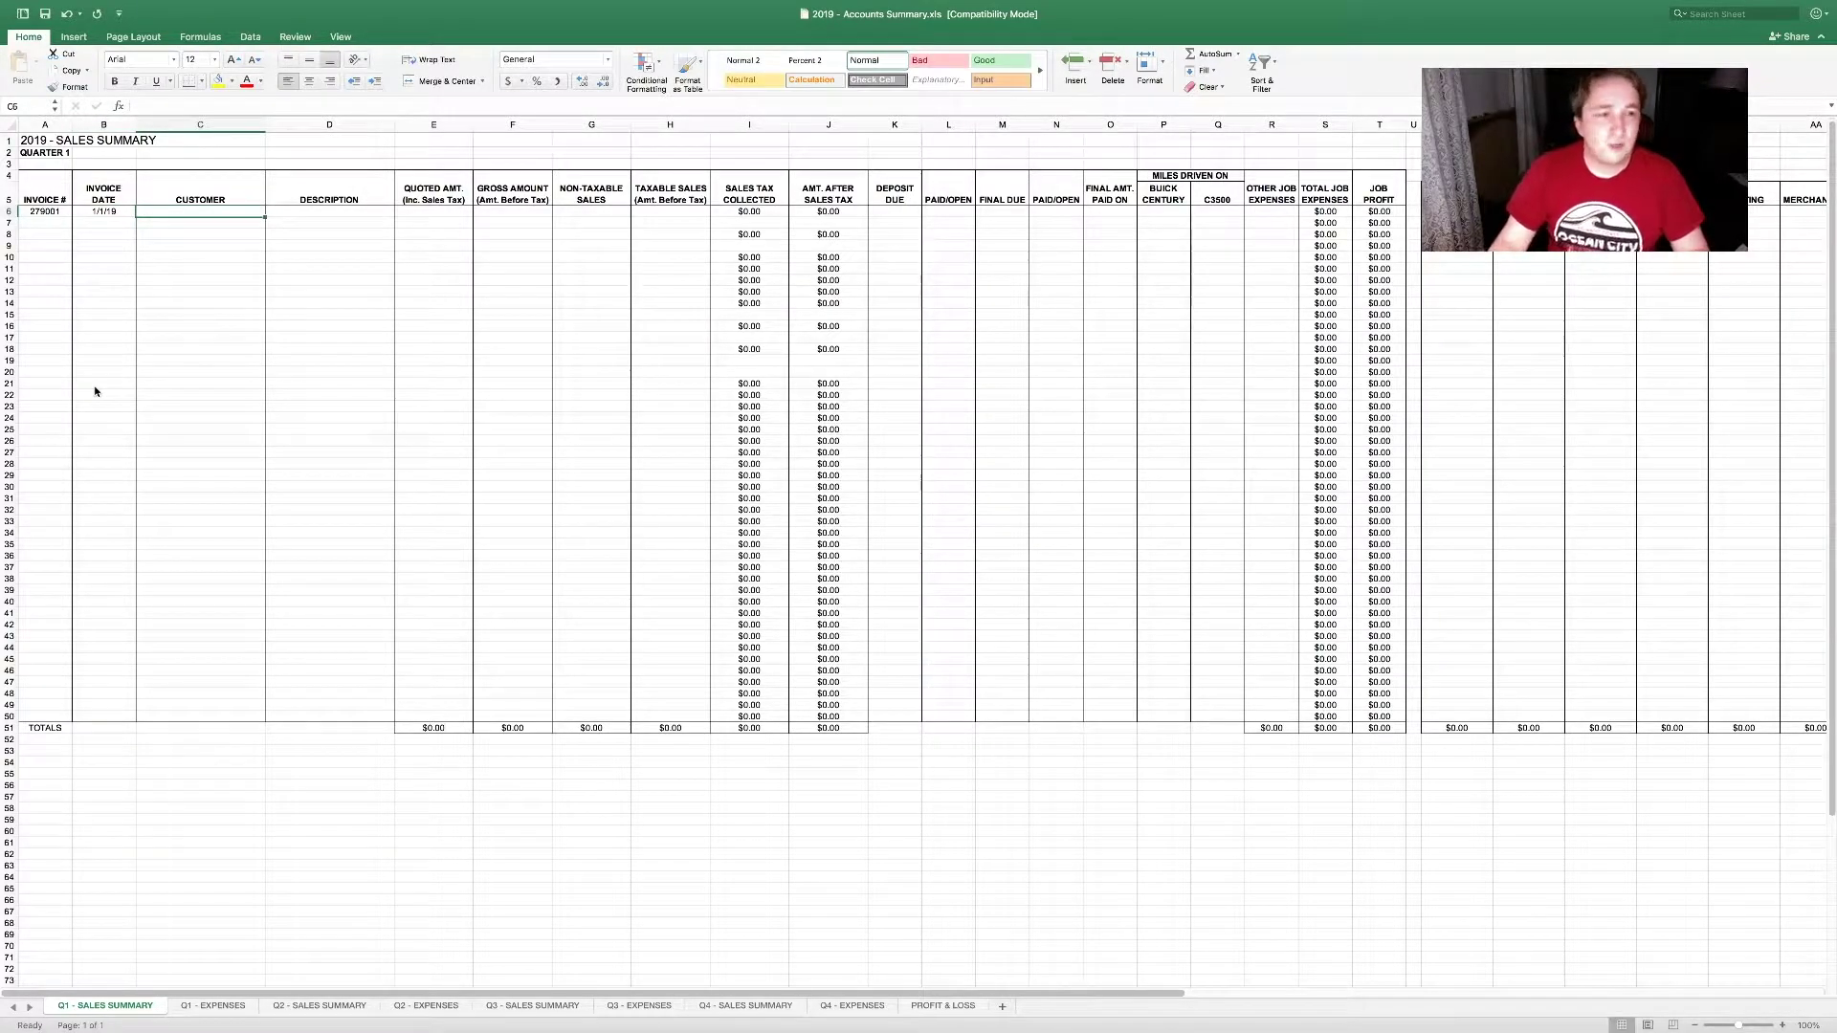
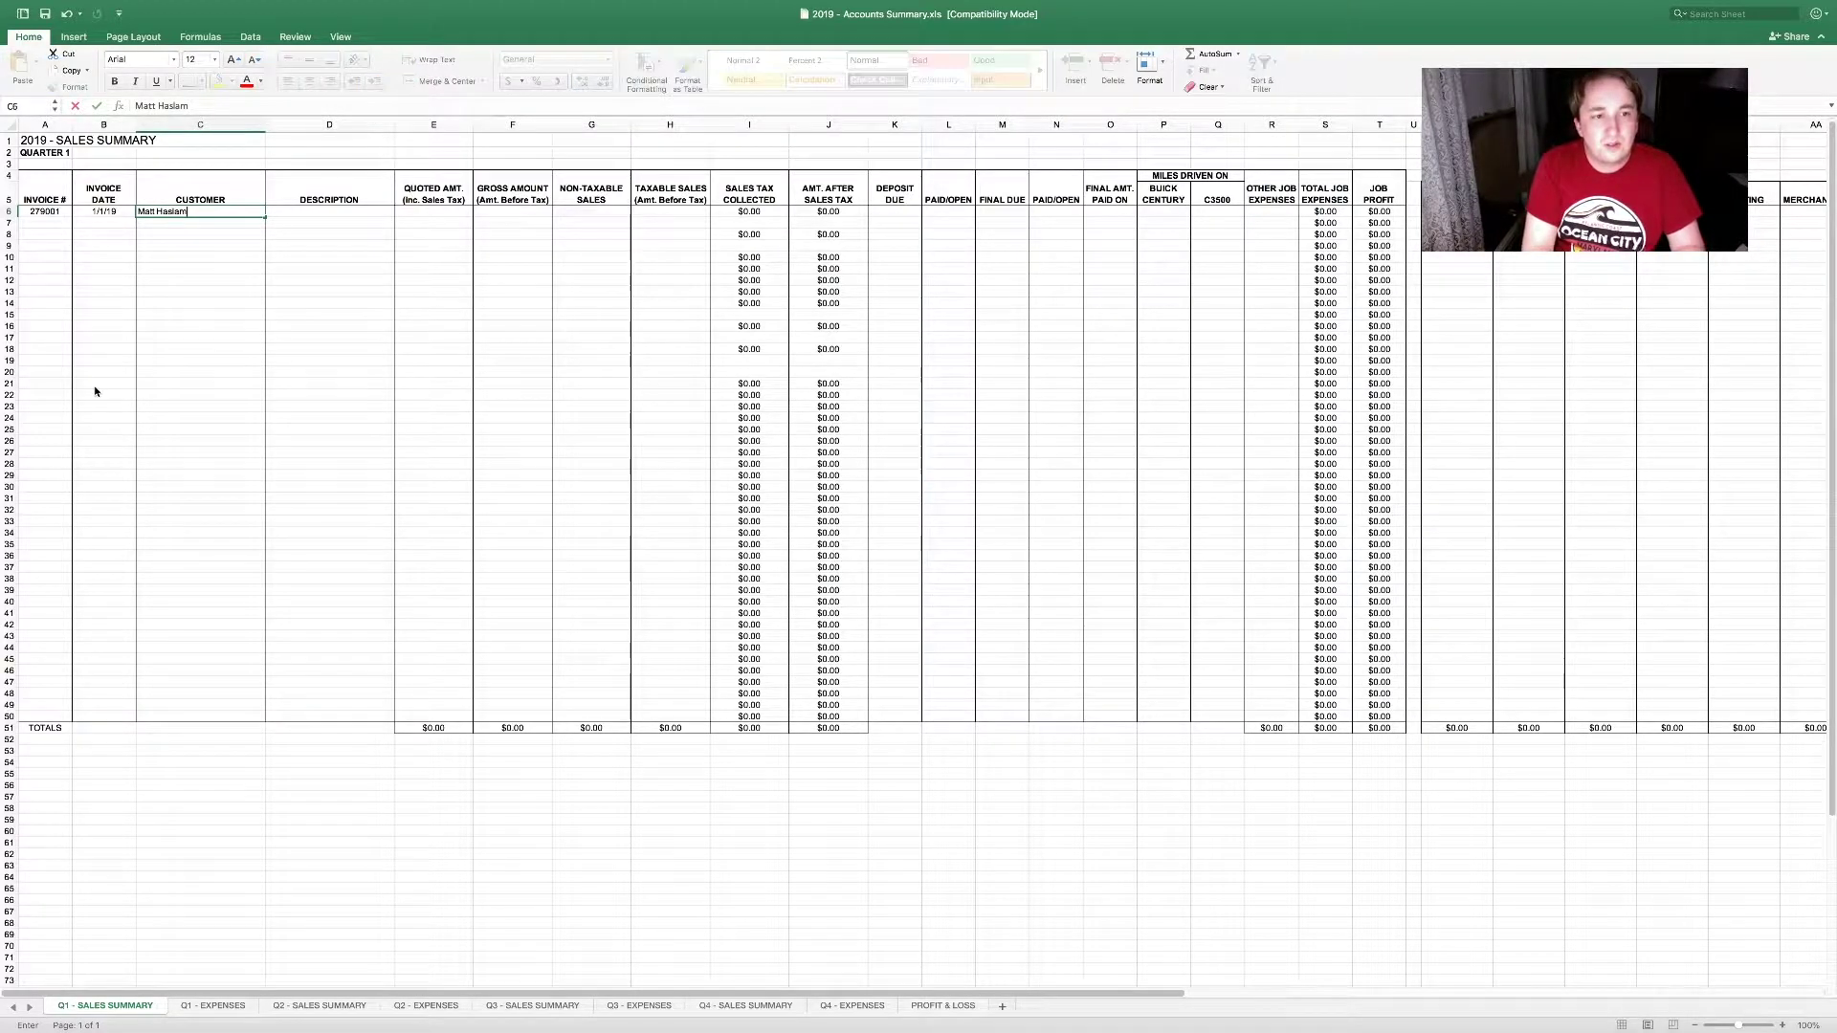
pyautogui.press('Tab')
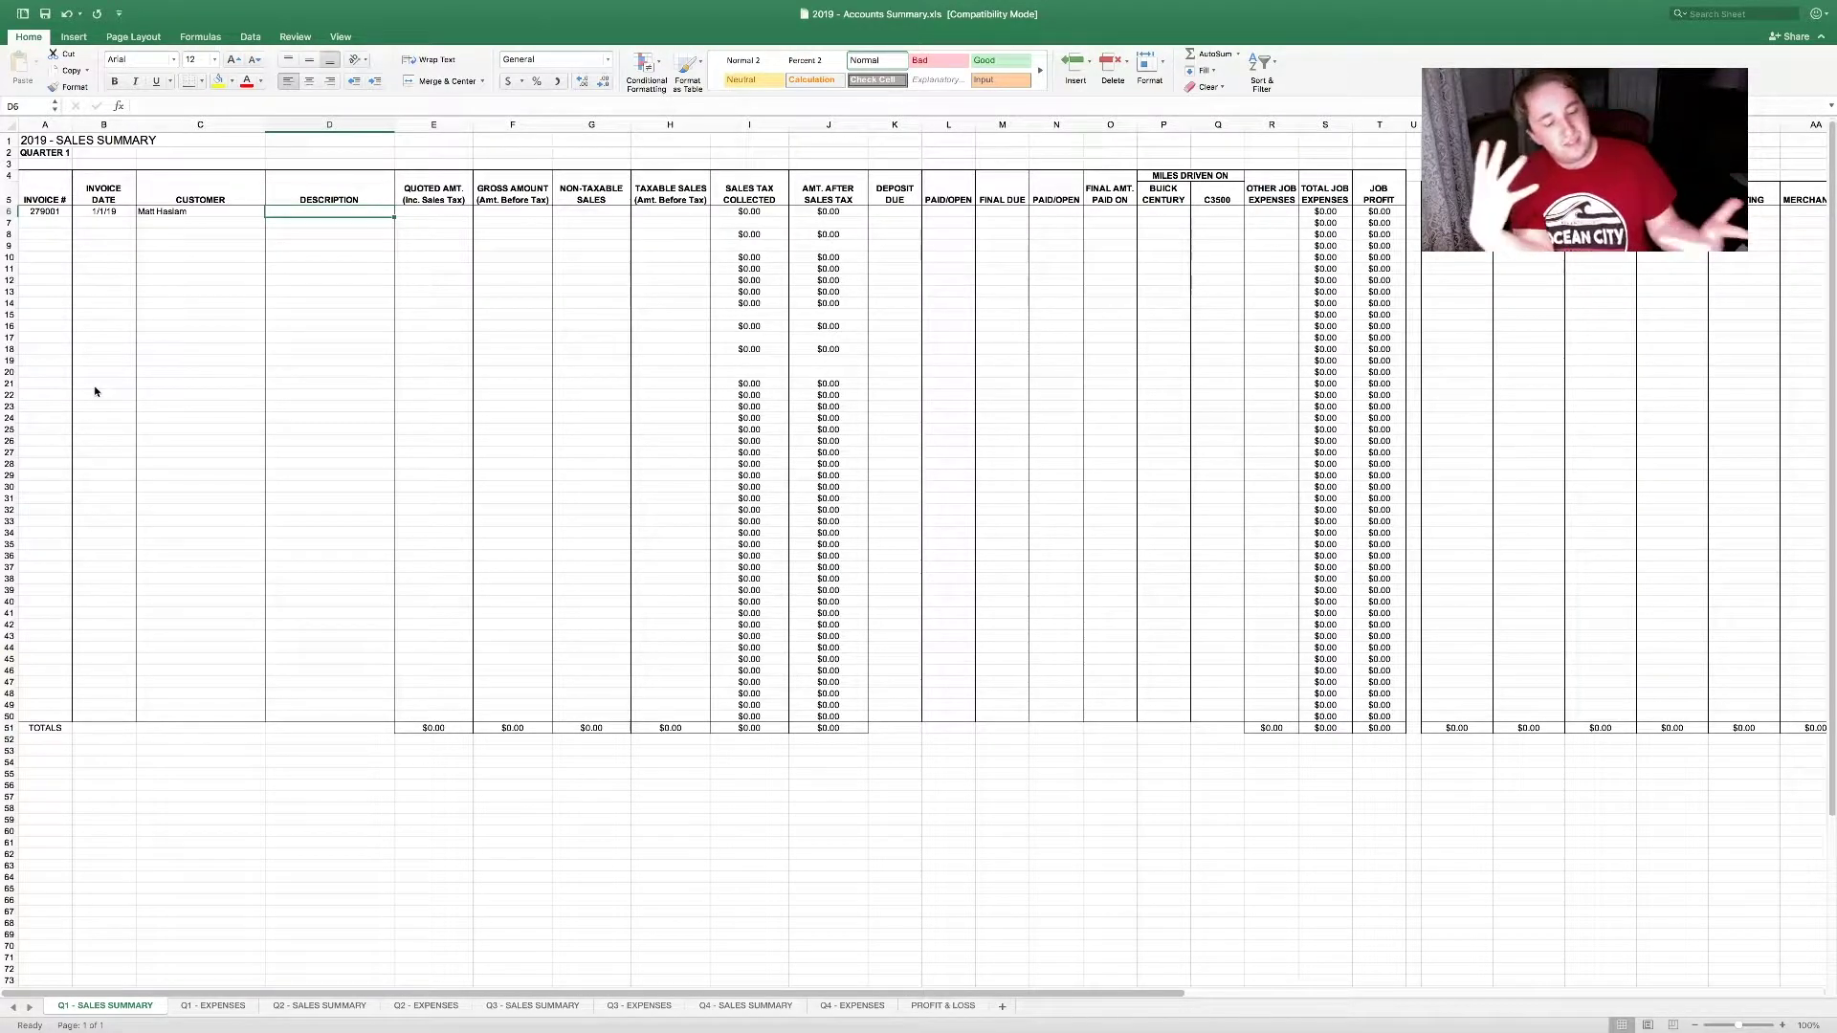
pyautogui.write('Com')
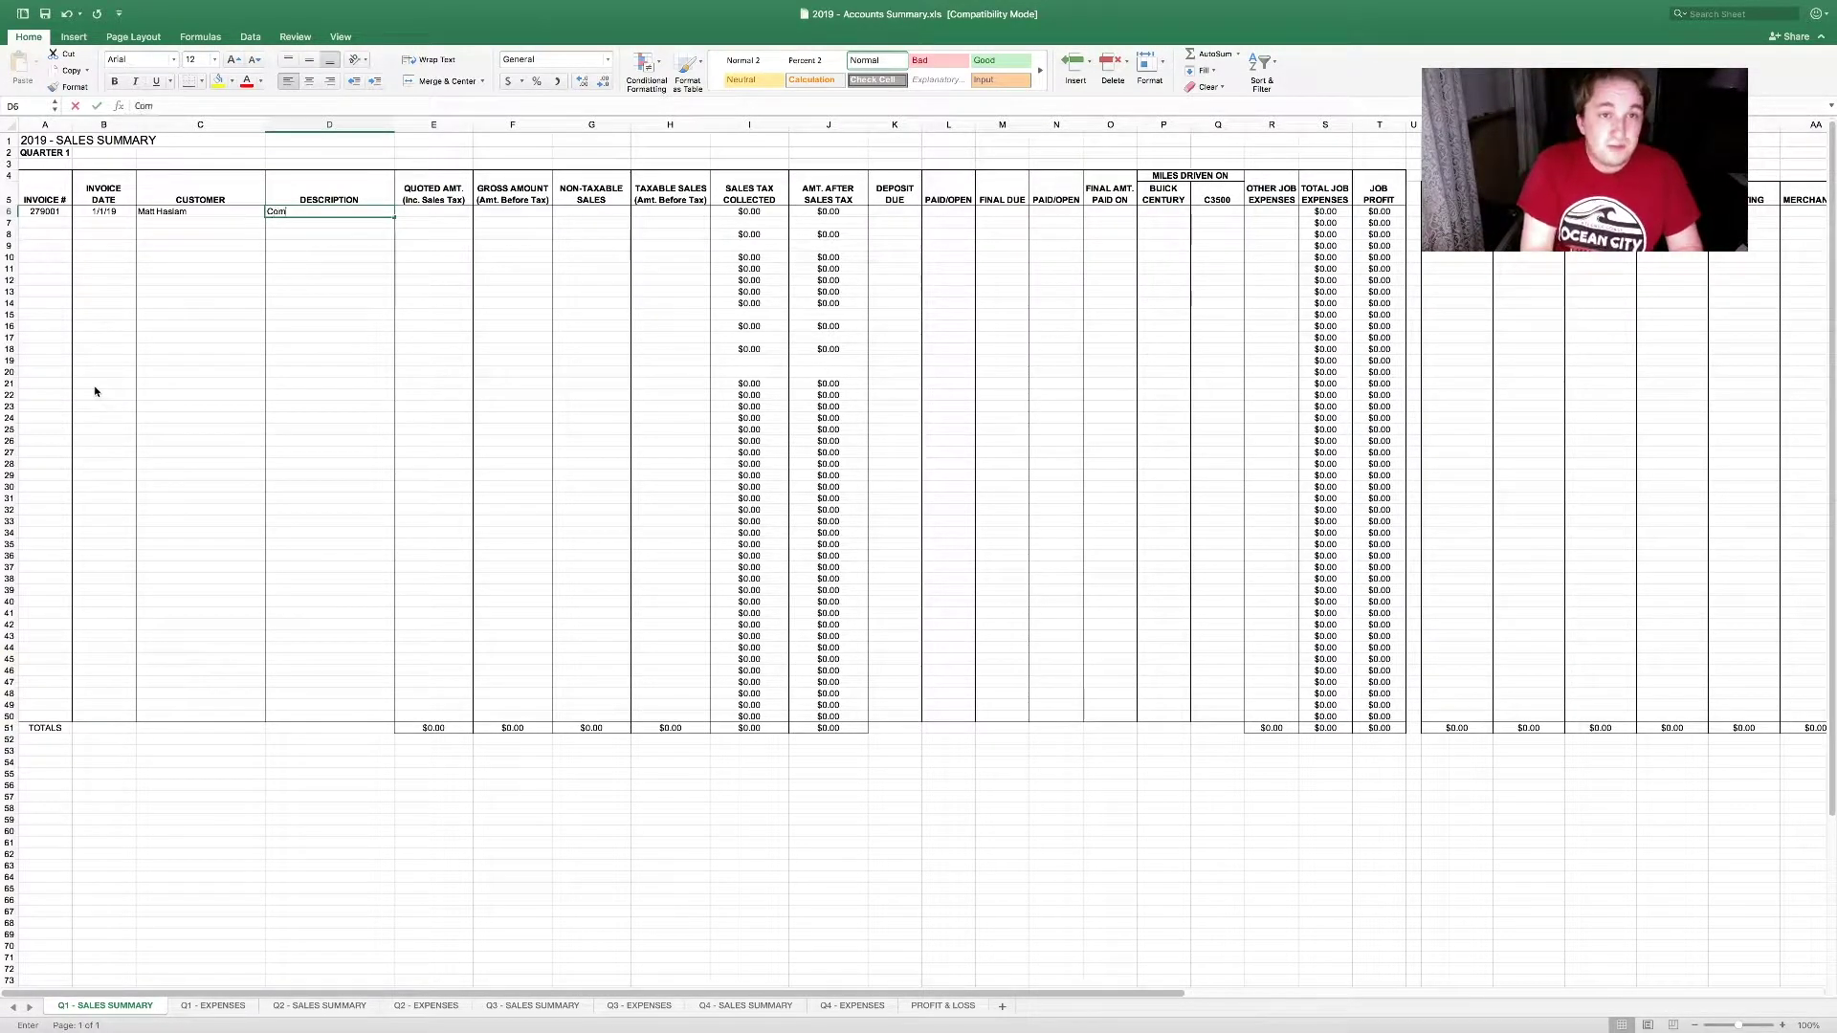
pyautogui.write('mercial Video')
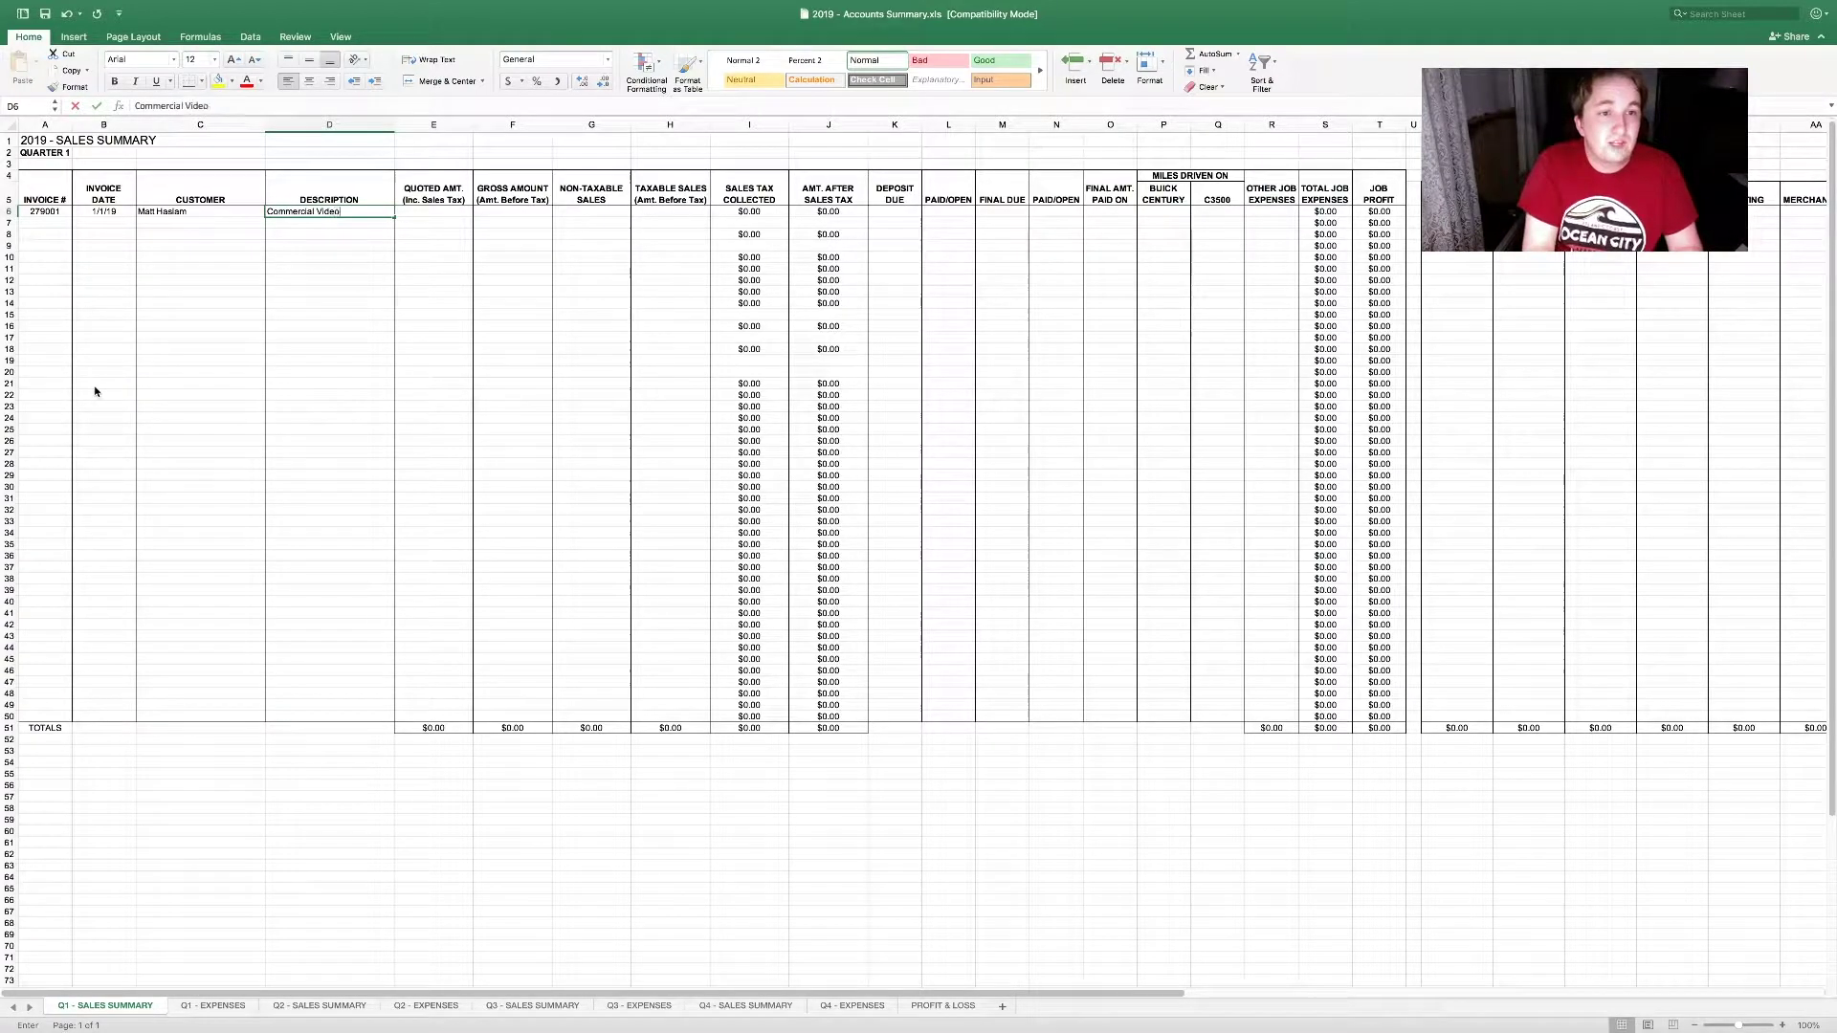
pyautogui.press('Tab')
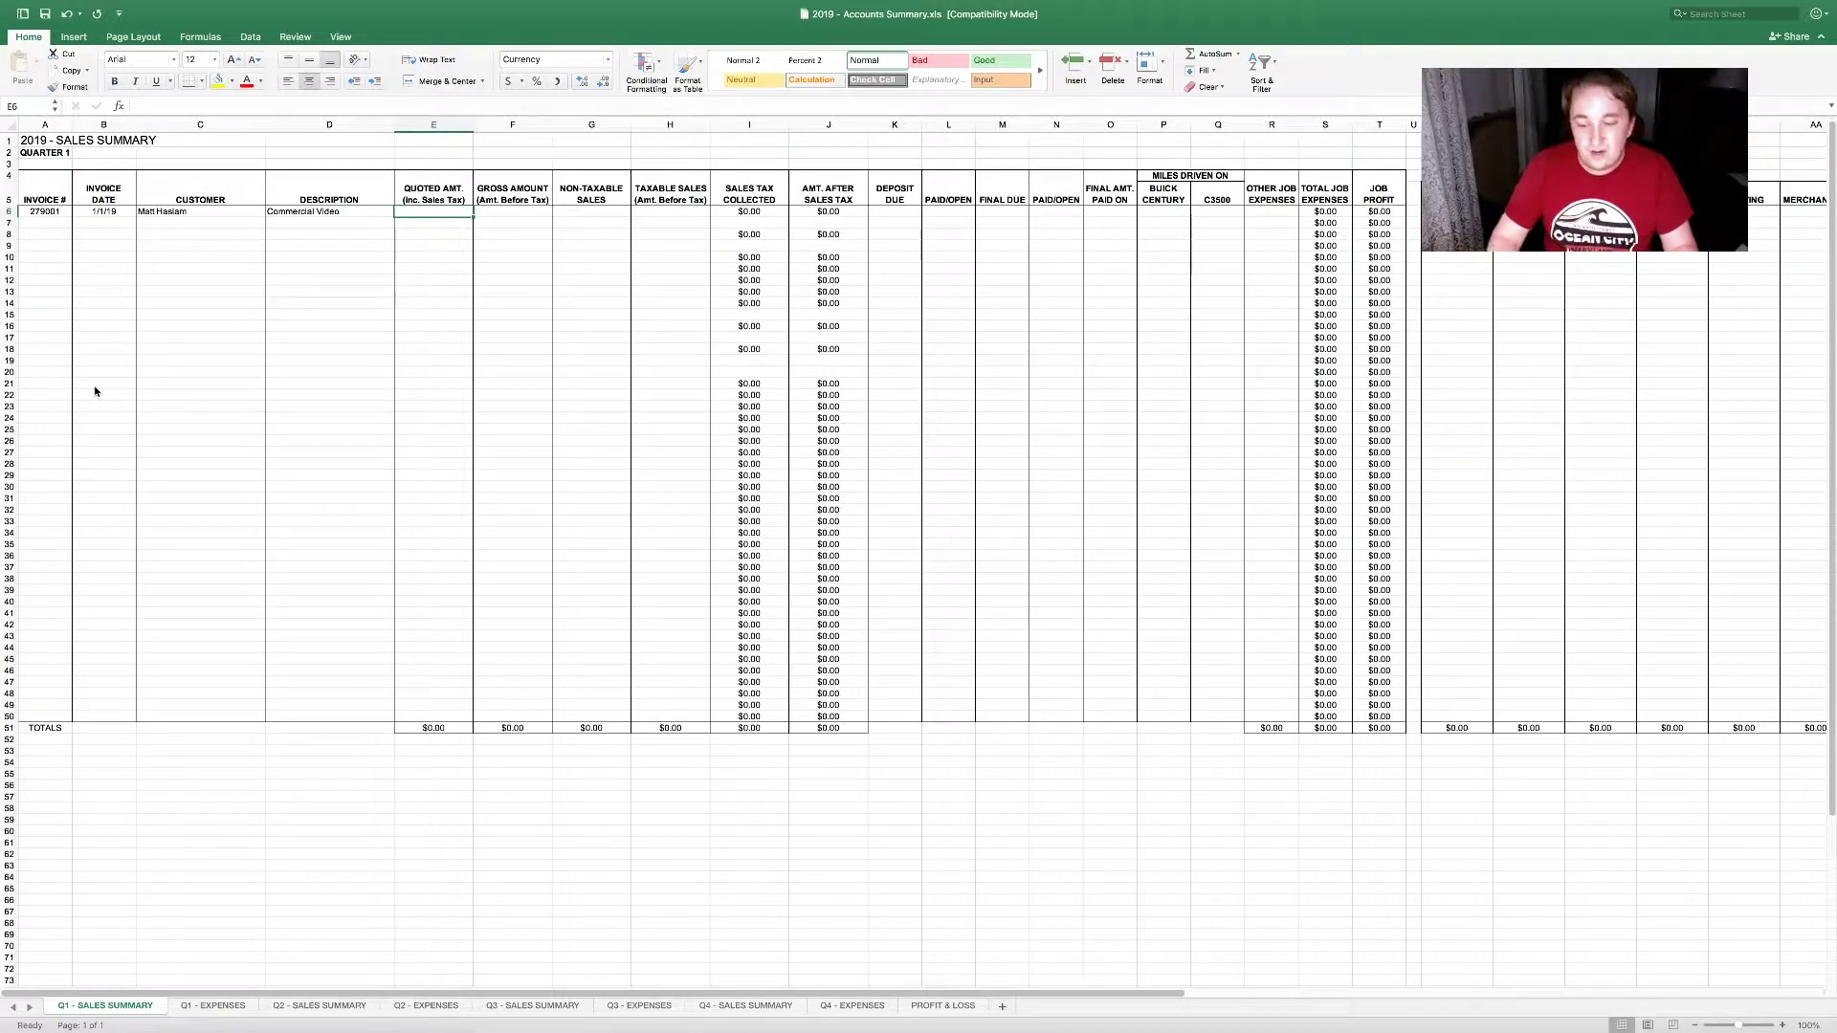
# Step: Enter =1000*1.06 in E6 for a $1,060.00 quoted amount, then reselect E6 to verify the formula
pyautogui.write('=100')
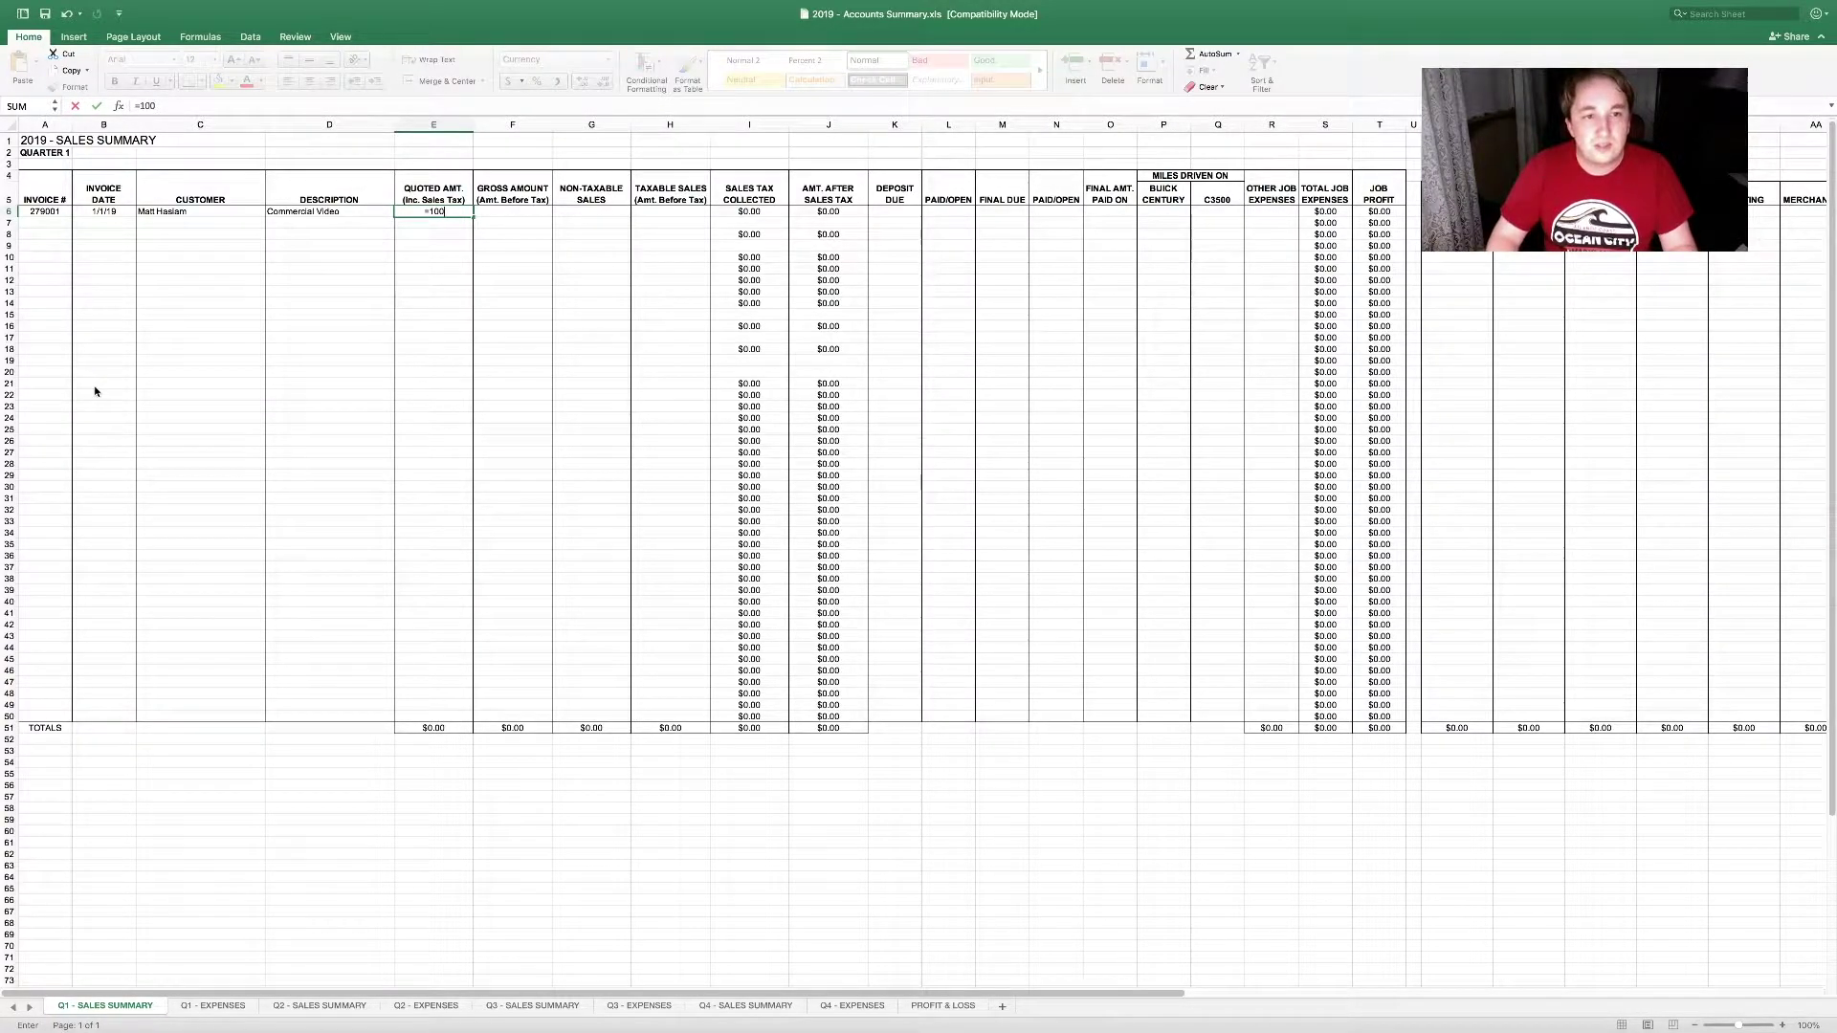
pyautogui.write('0*1.06')
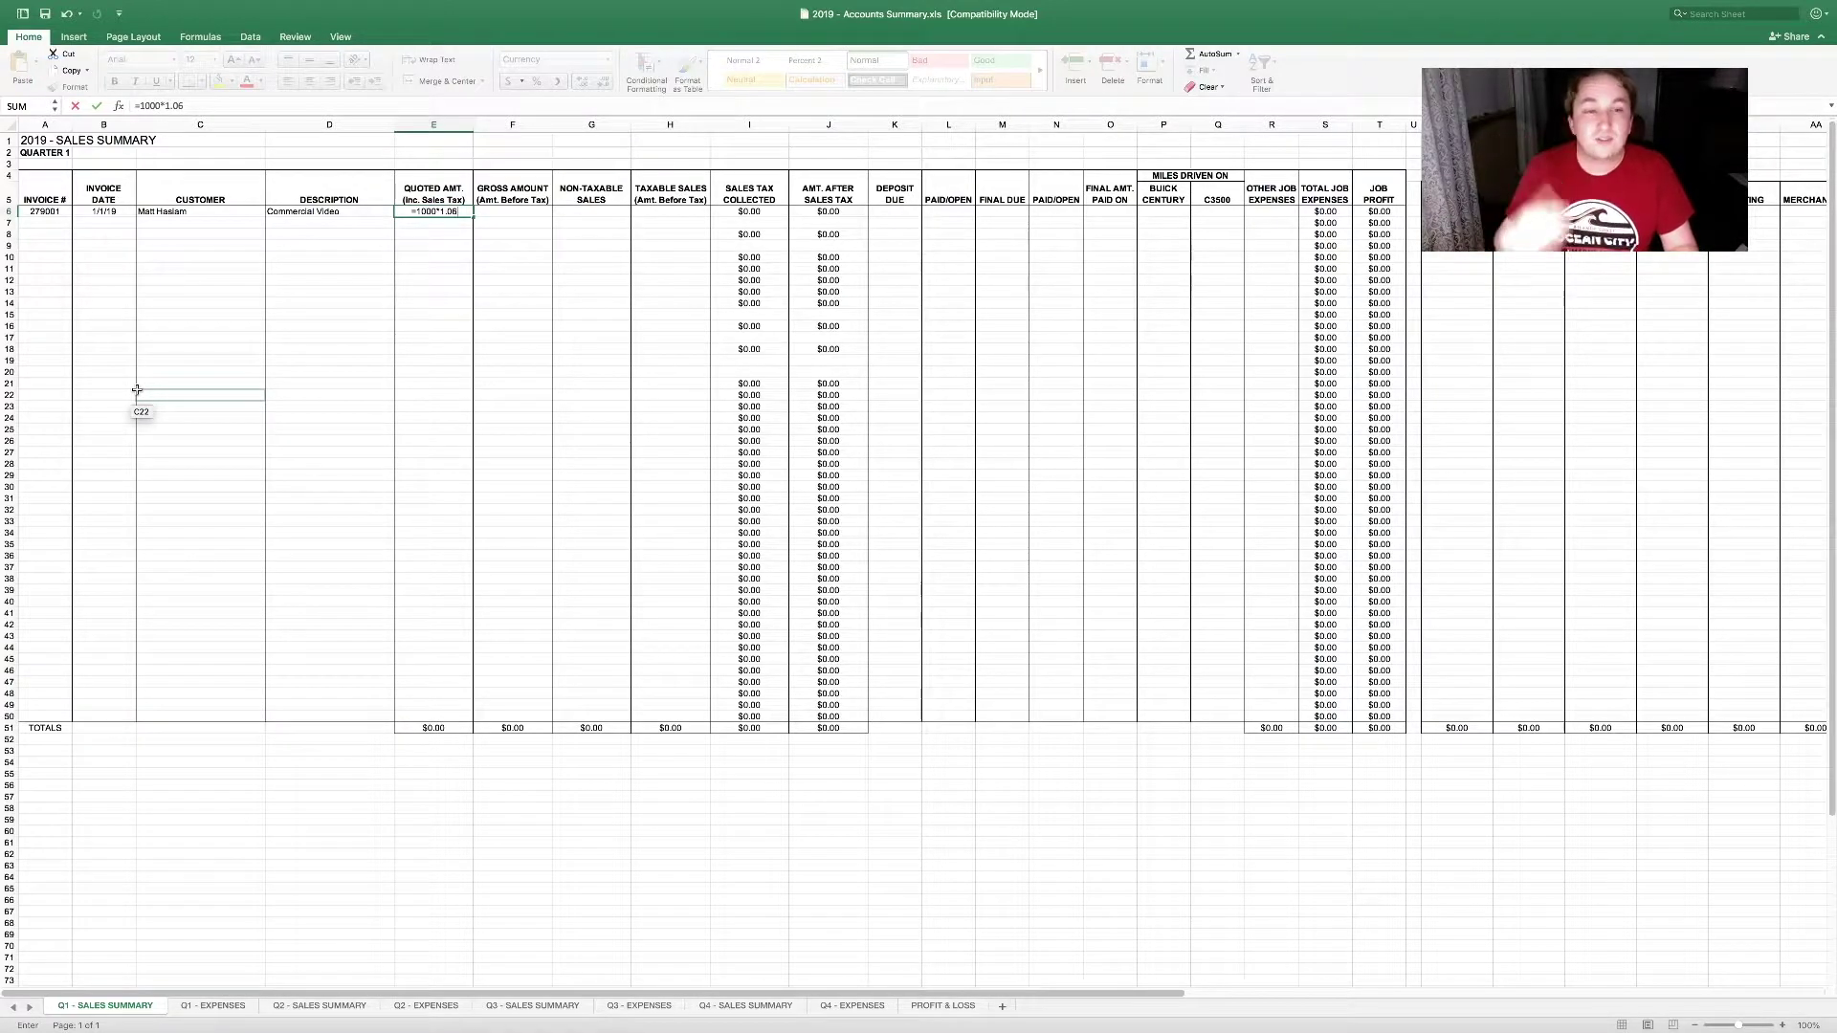
pyautogui.press('Tab')
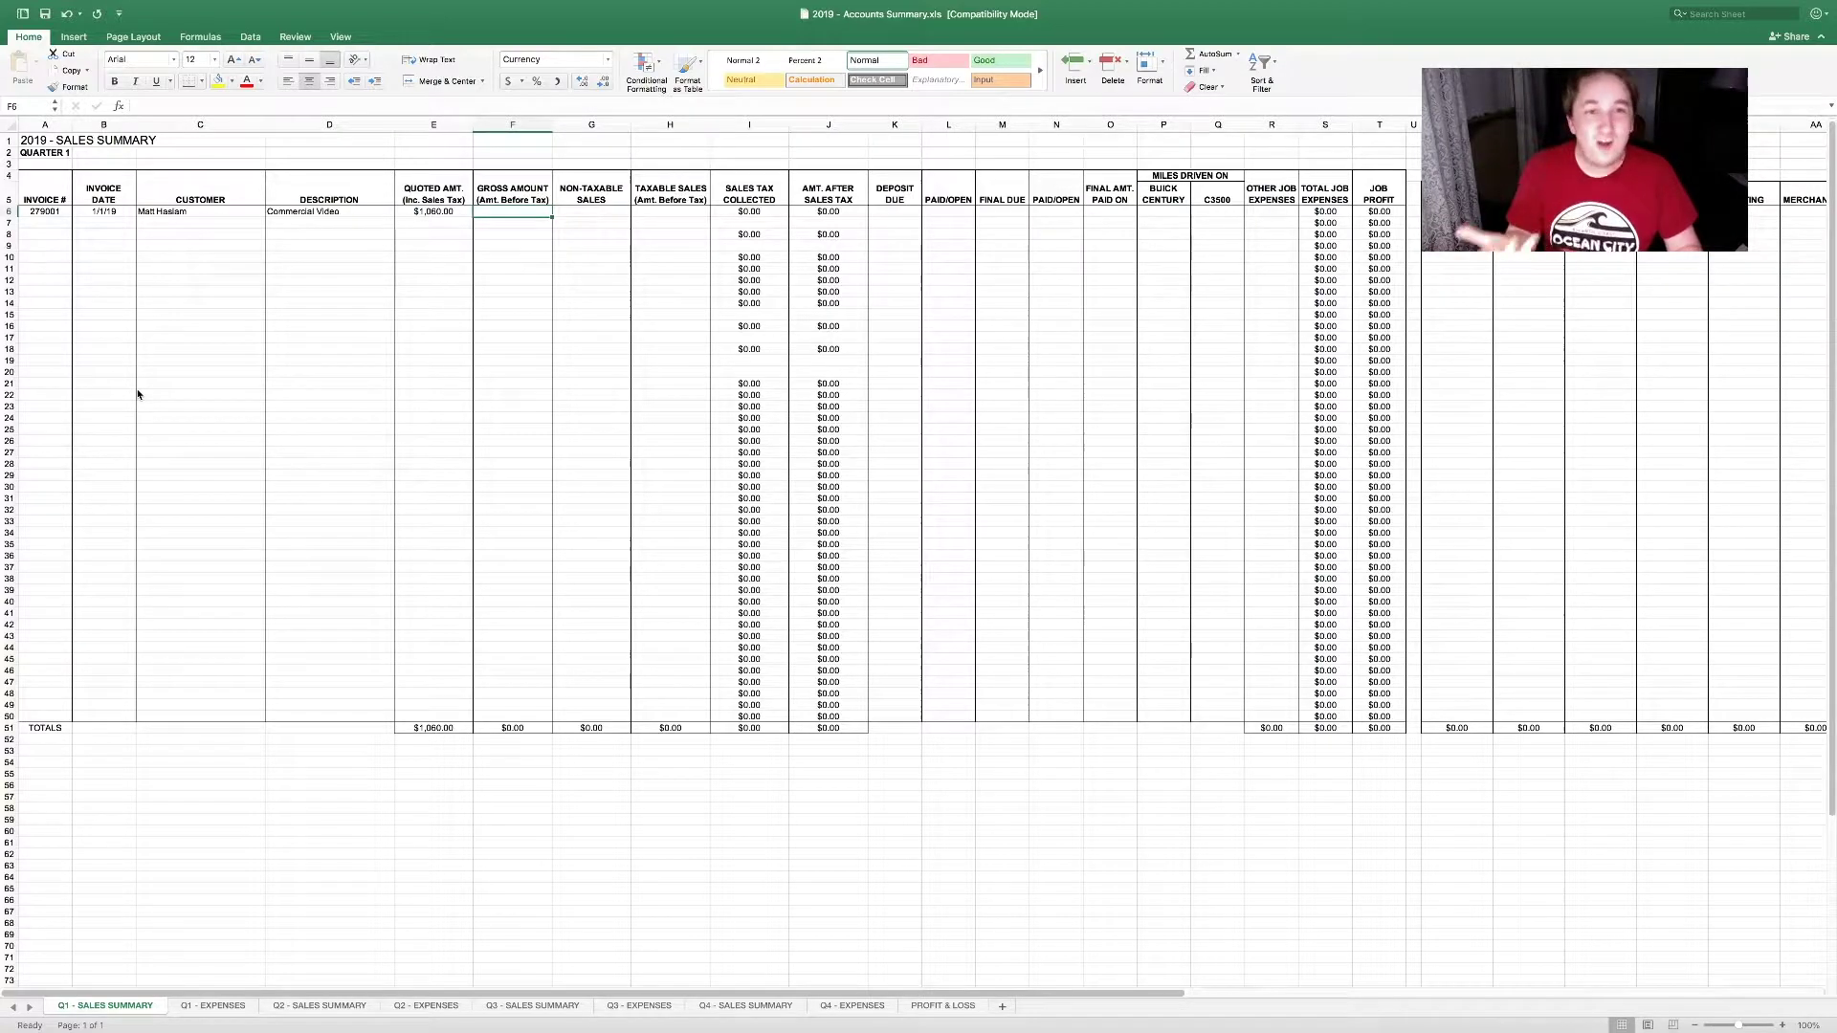
pyautogui.click(451, 212)
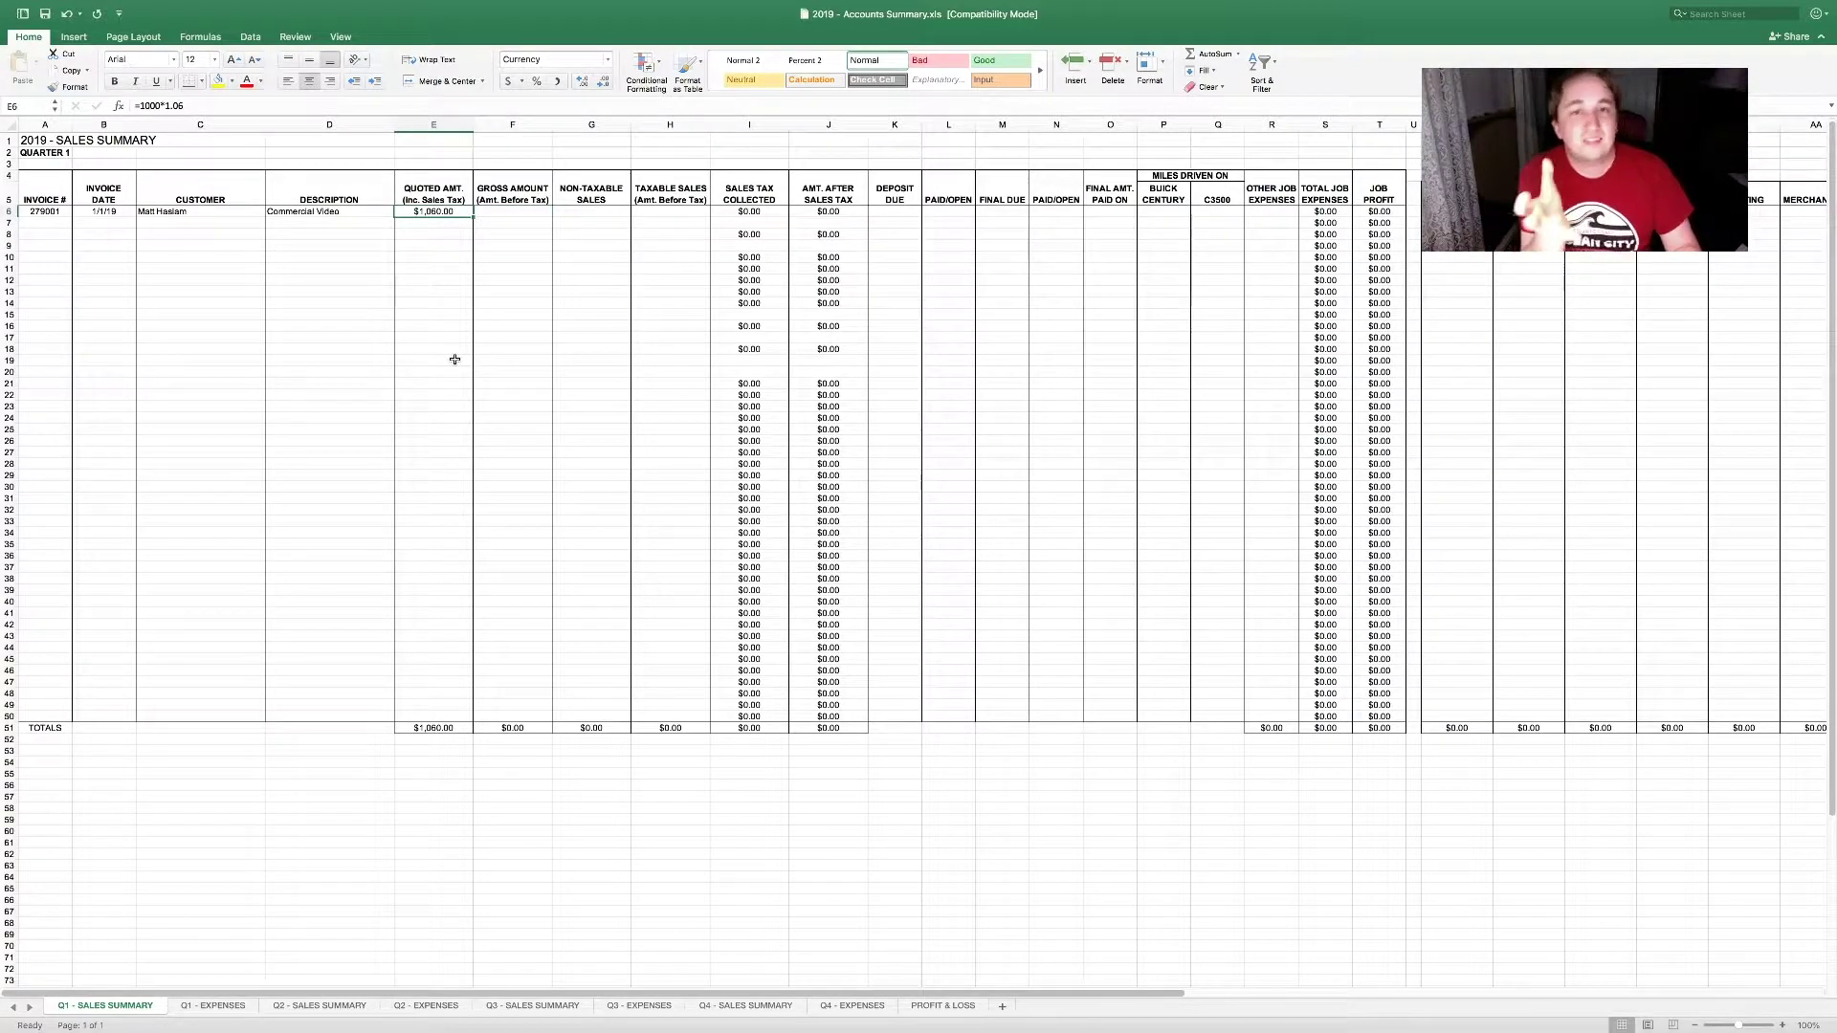
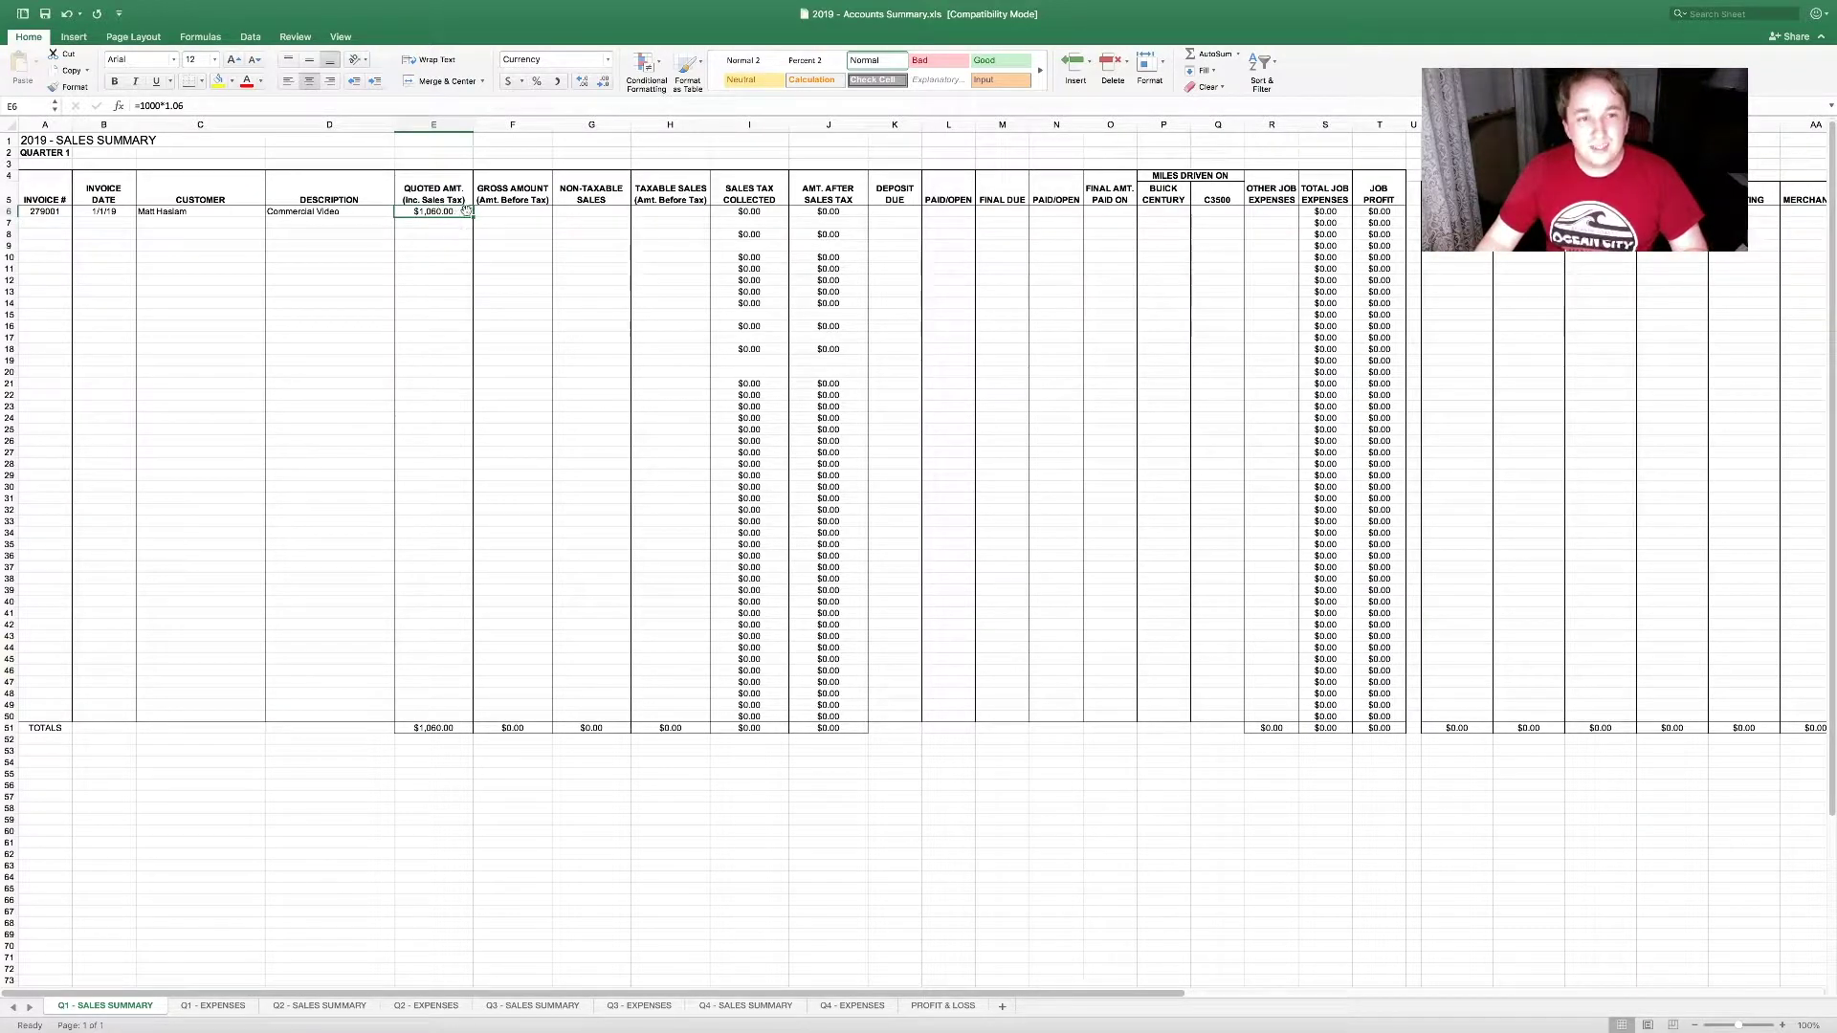
# Step: Enter $1,060.00 as the sample invoice's gross amount before tax in F6
pyautogui.press('Tab')
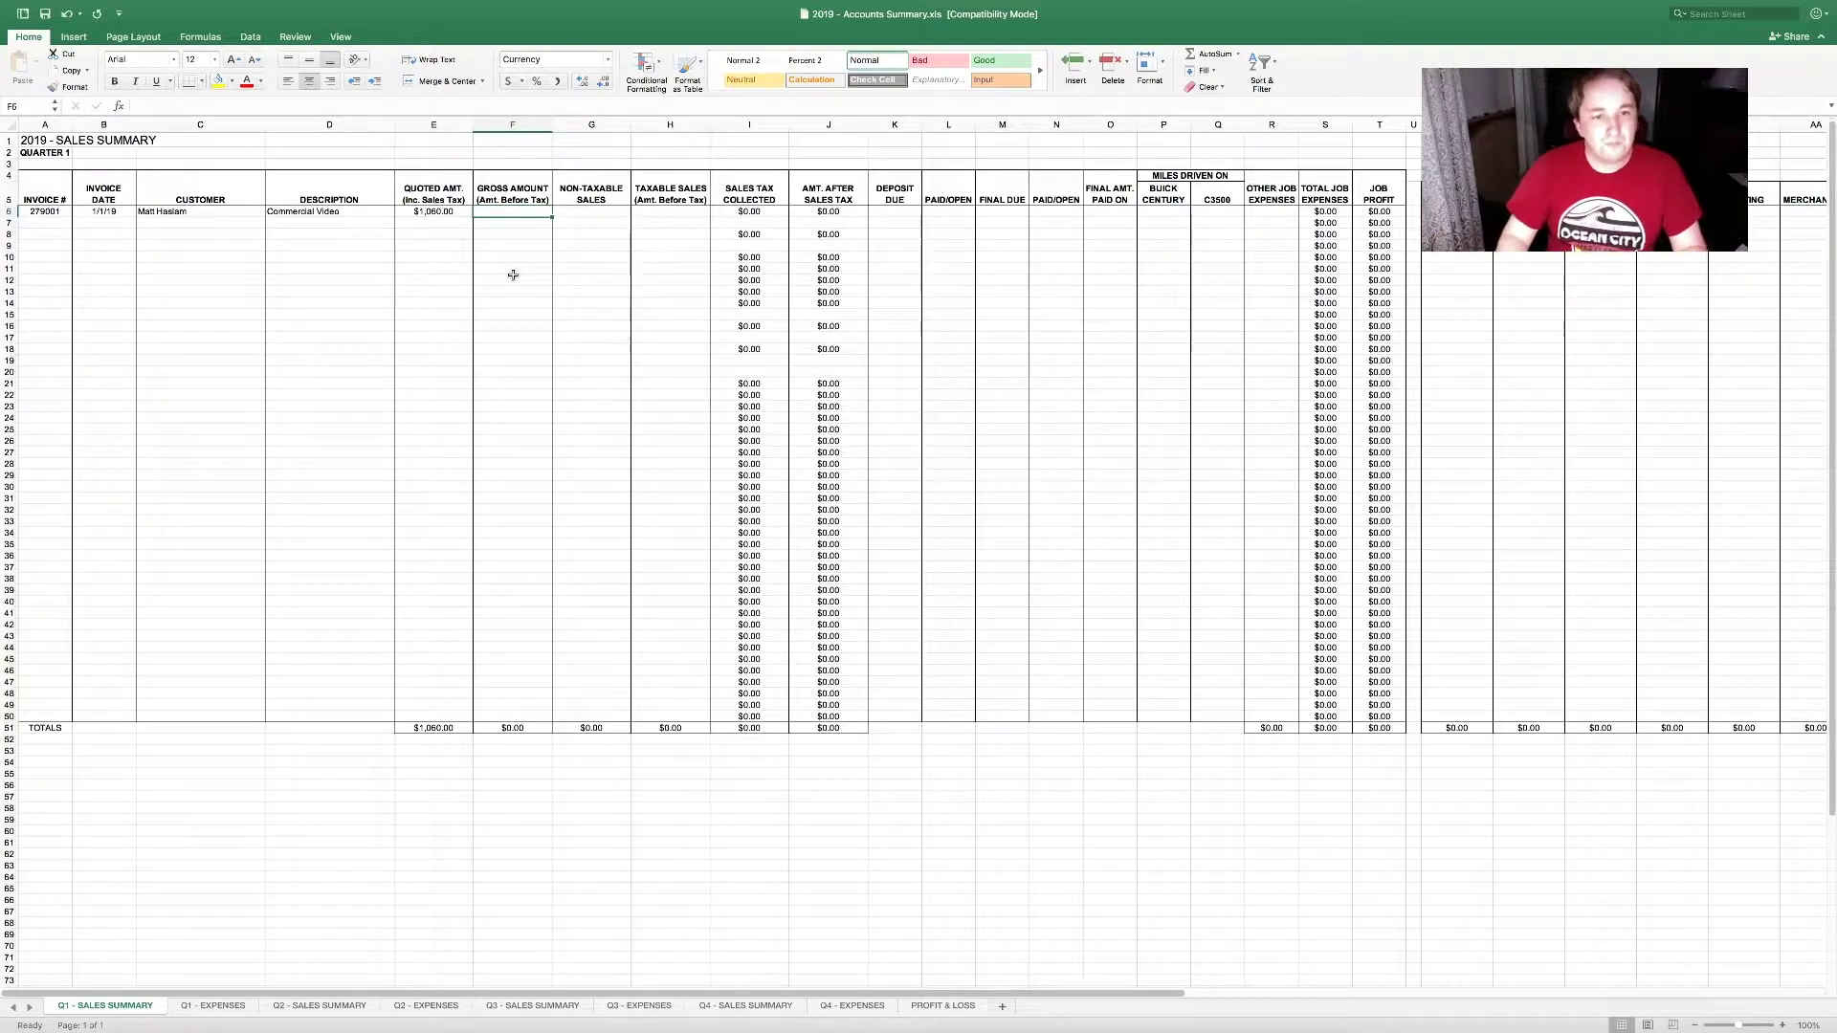
pyautogui.write('1,06')
pyautogui.write('060')
pyautogui.press('Tab')
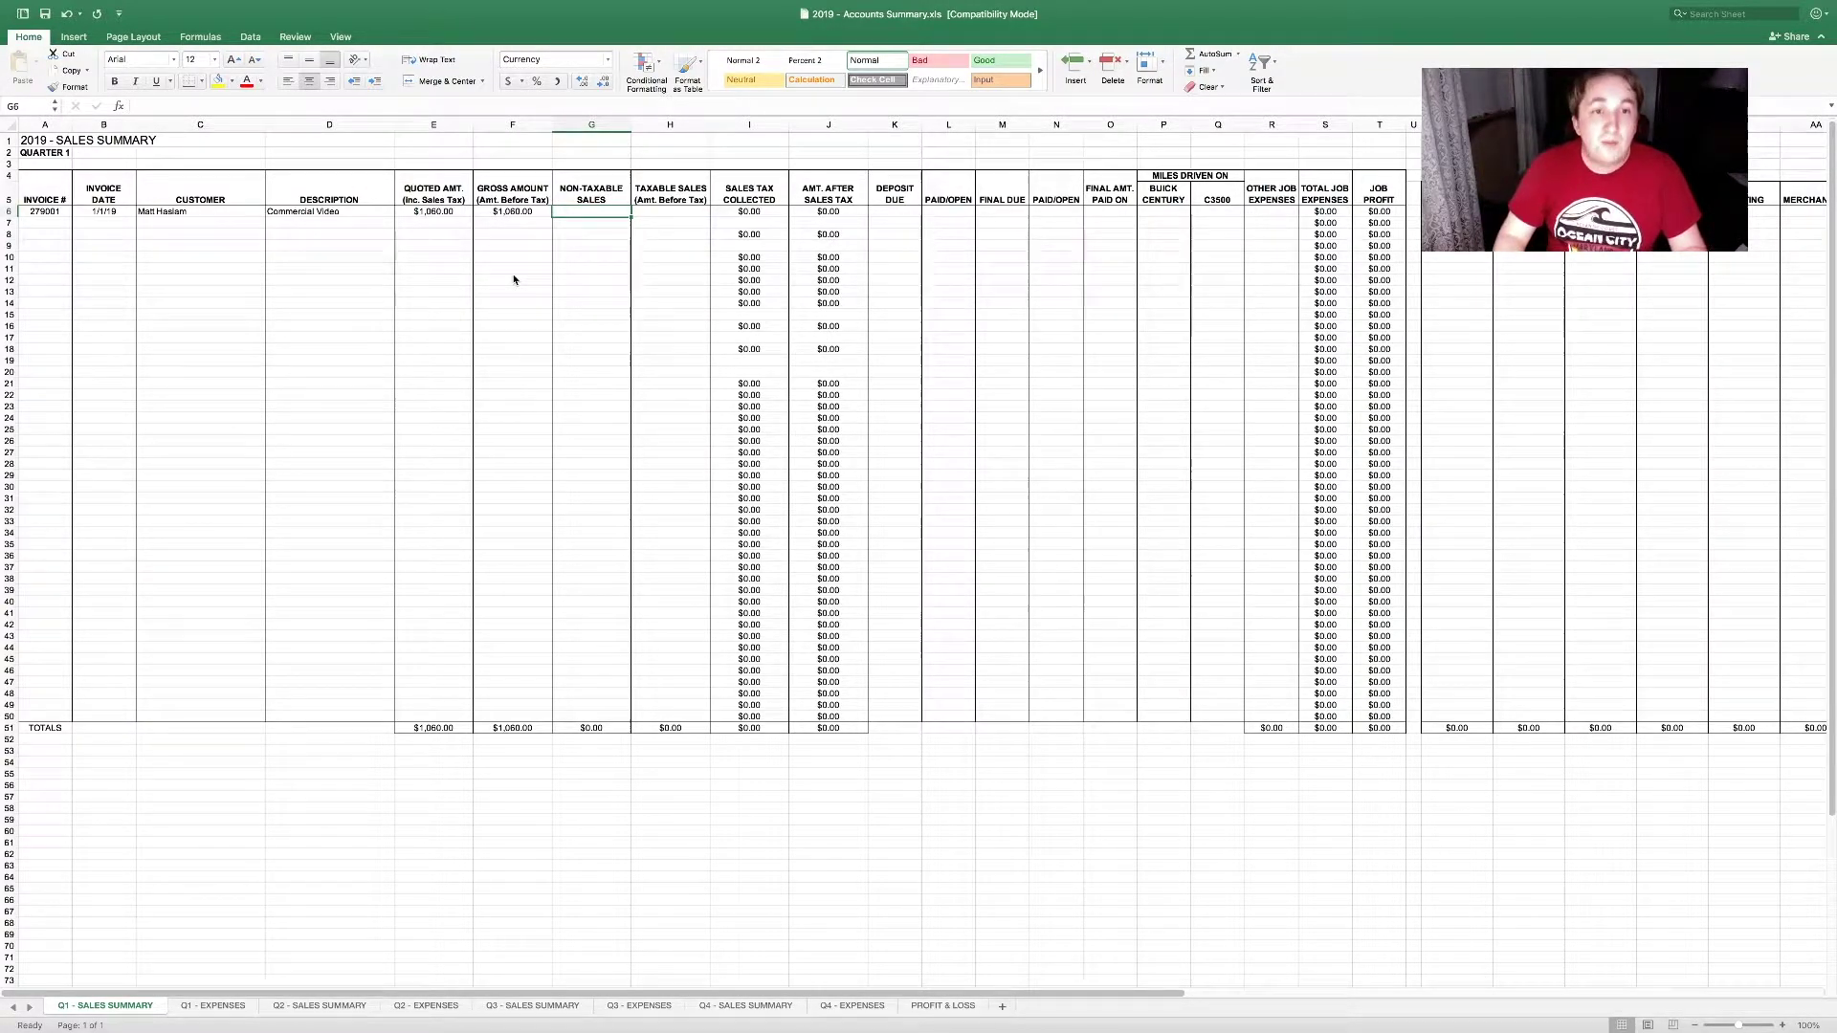
# Step: Enter 1060 as the sample invoice's taxable sales in H6
pyautogui.press('Left')
pyautogui.press('Left')
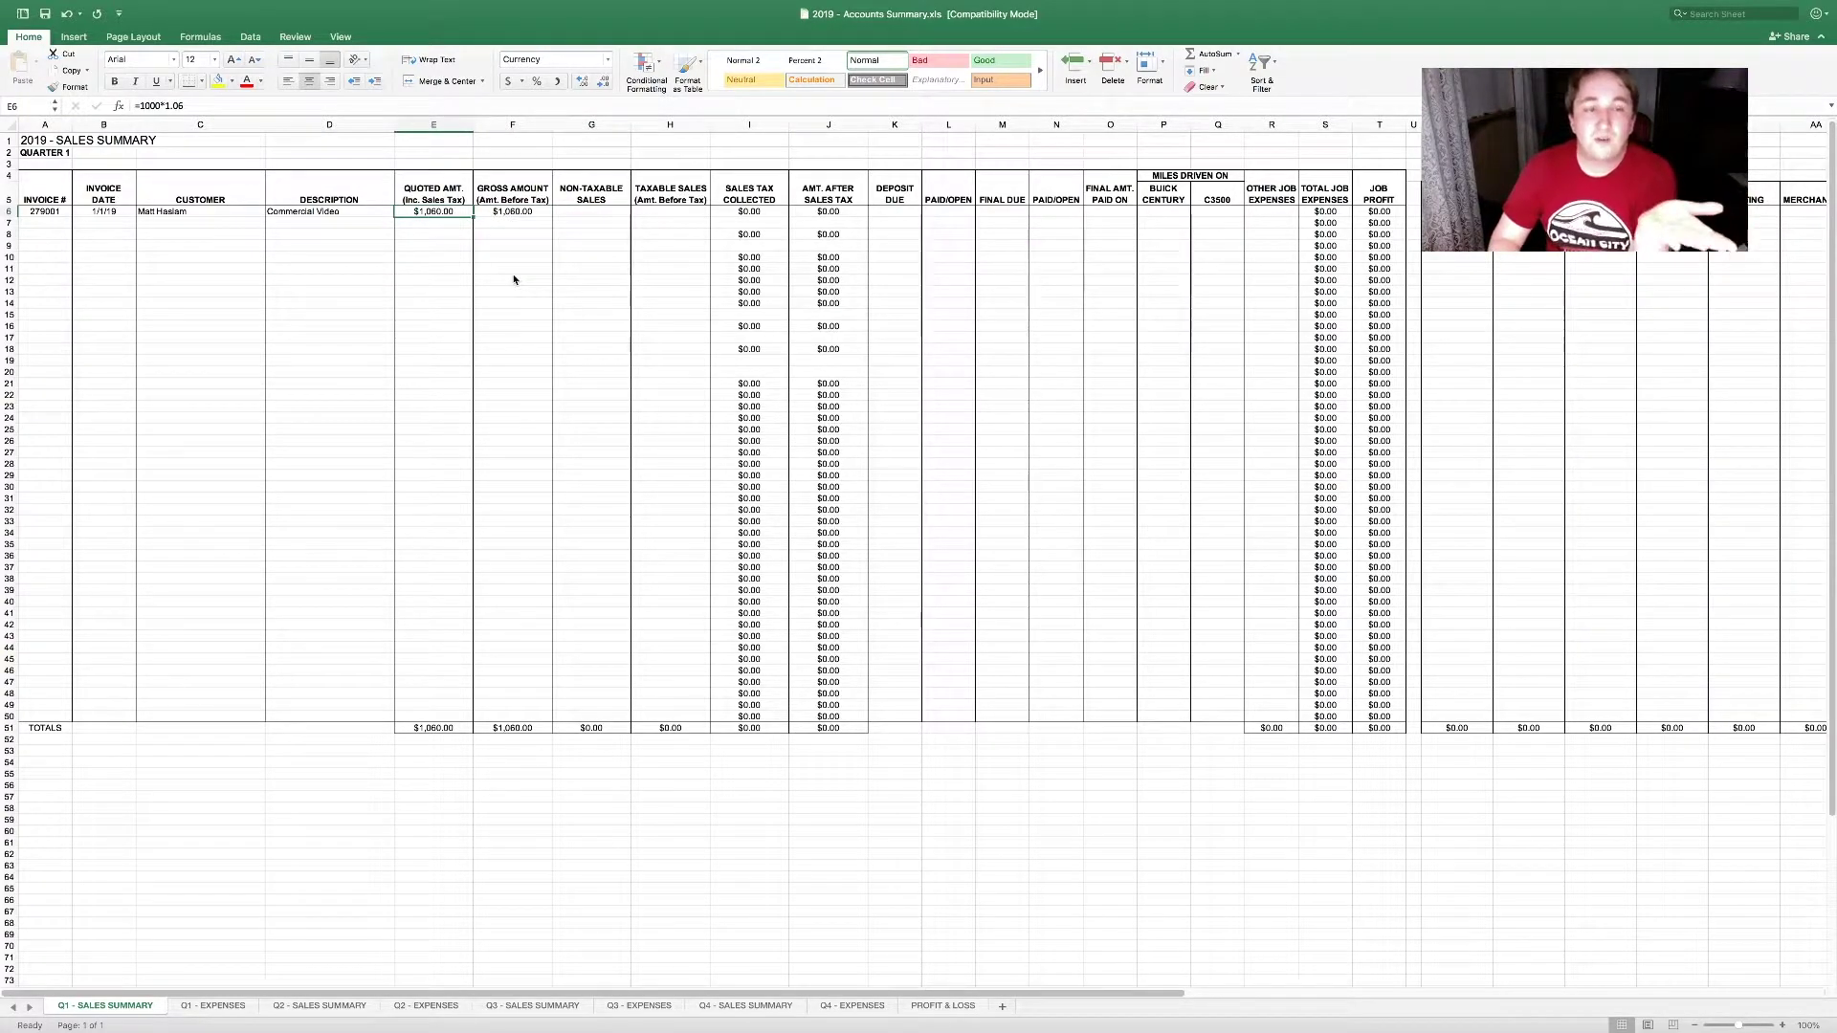
pyautogui.press('Right')
pyautogui.press('Right')
pyautogui.press('Right')
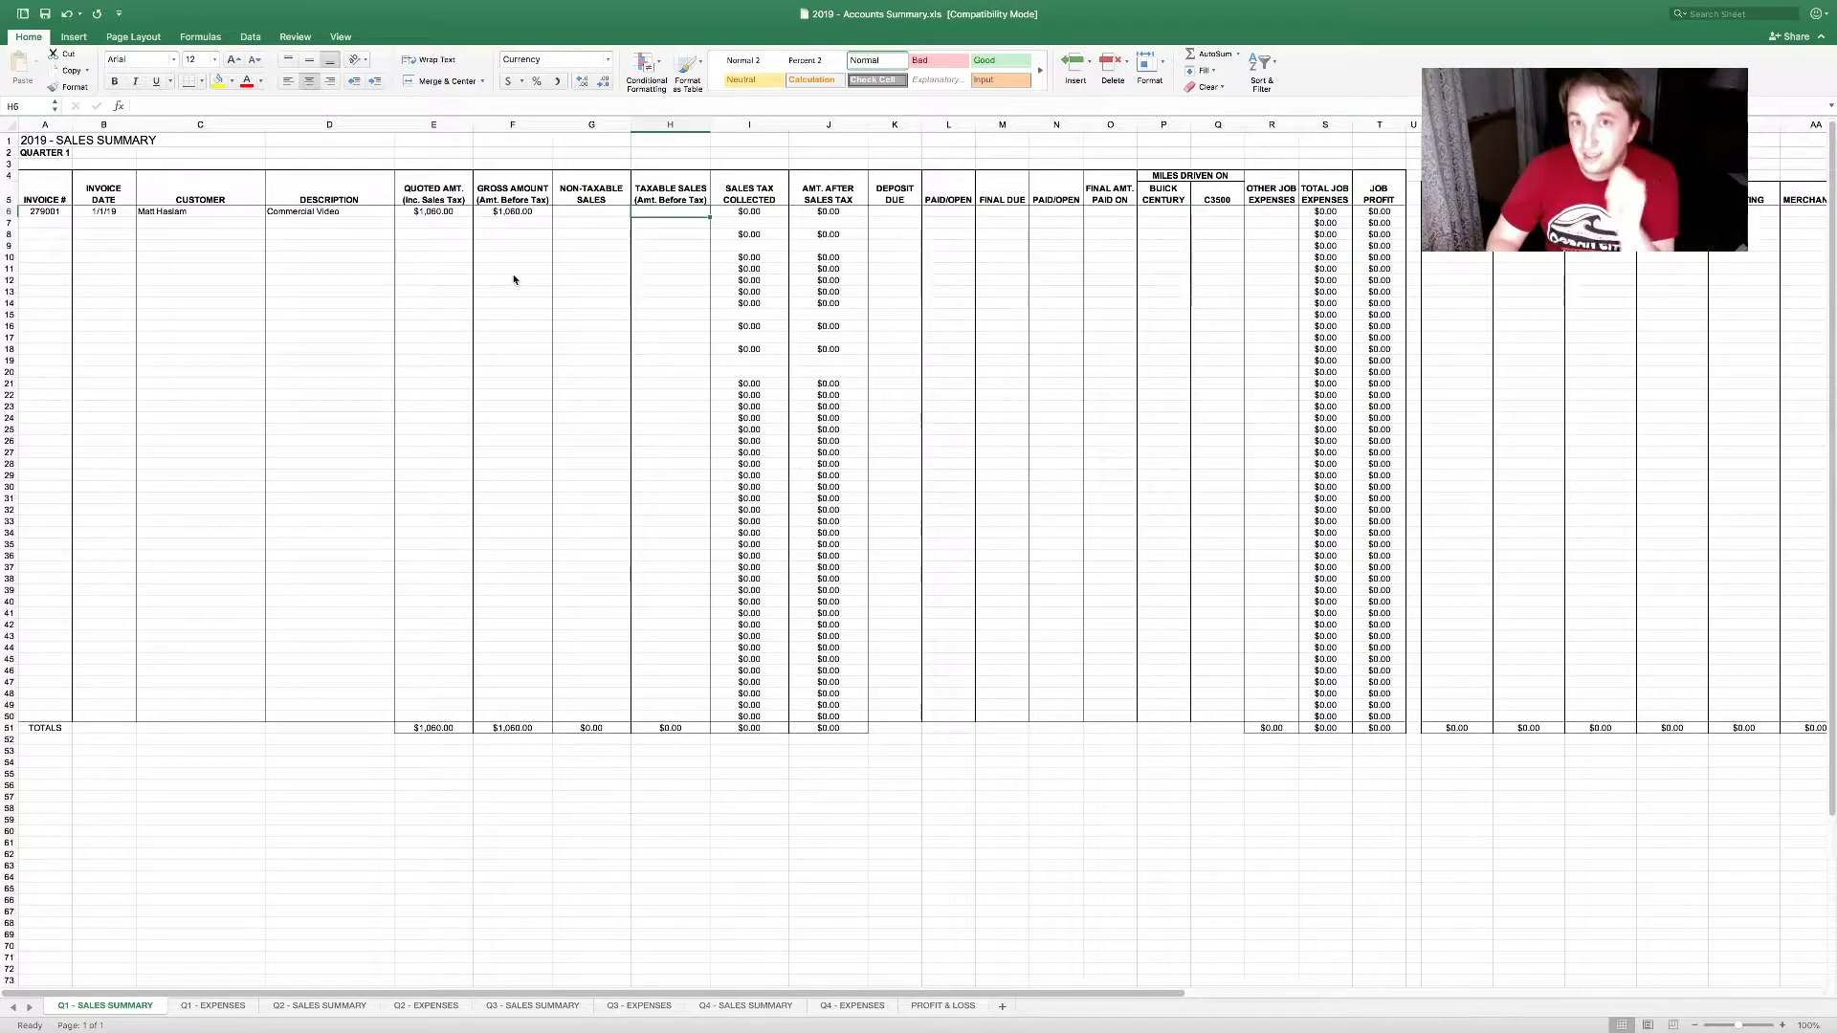
pyautogui.write('1060')
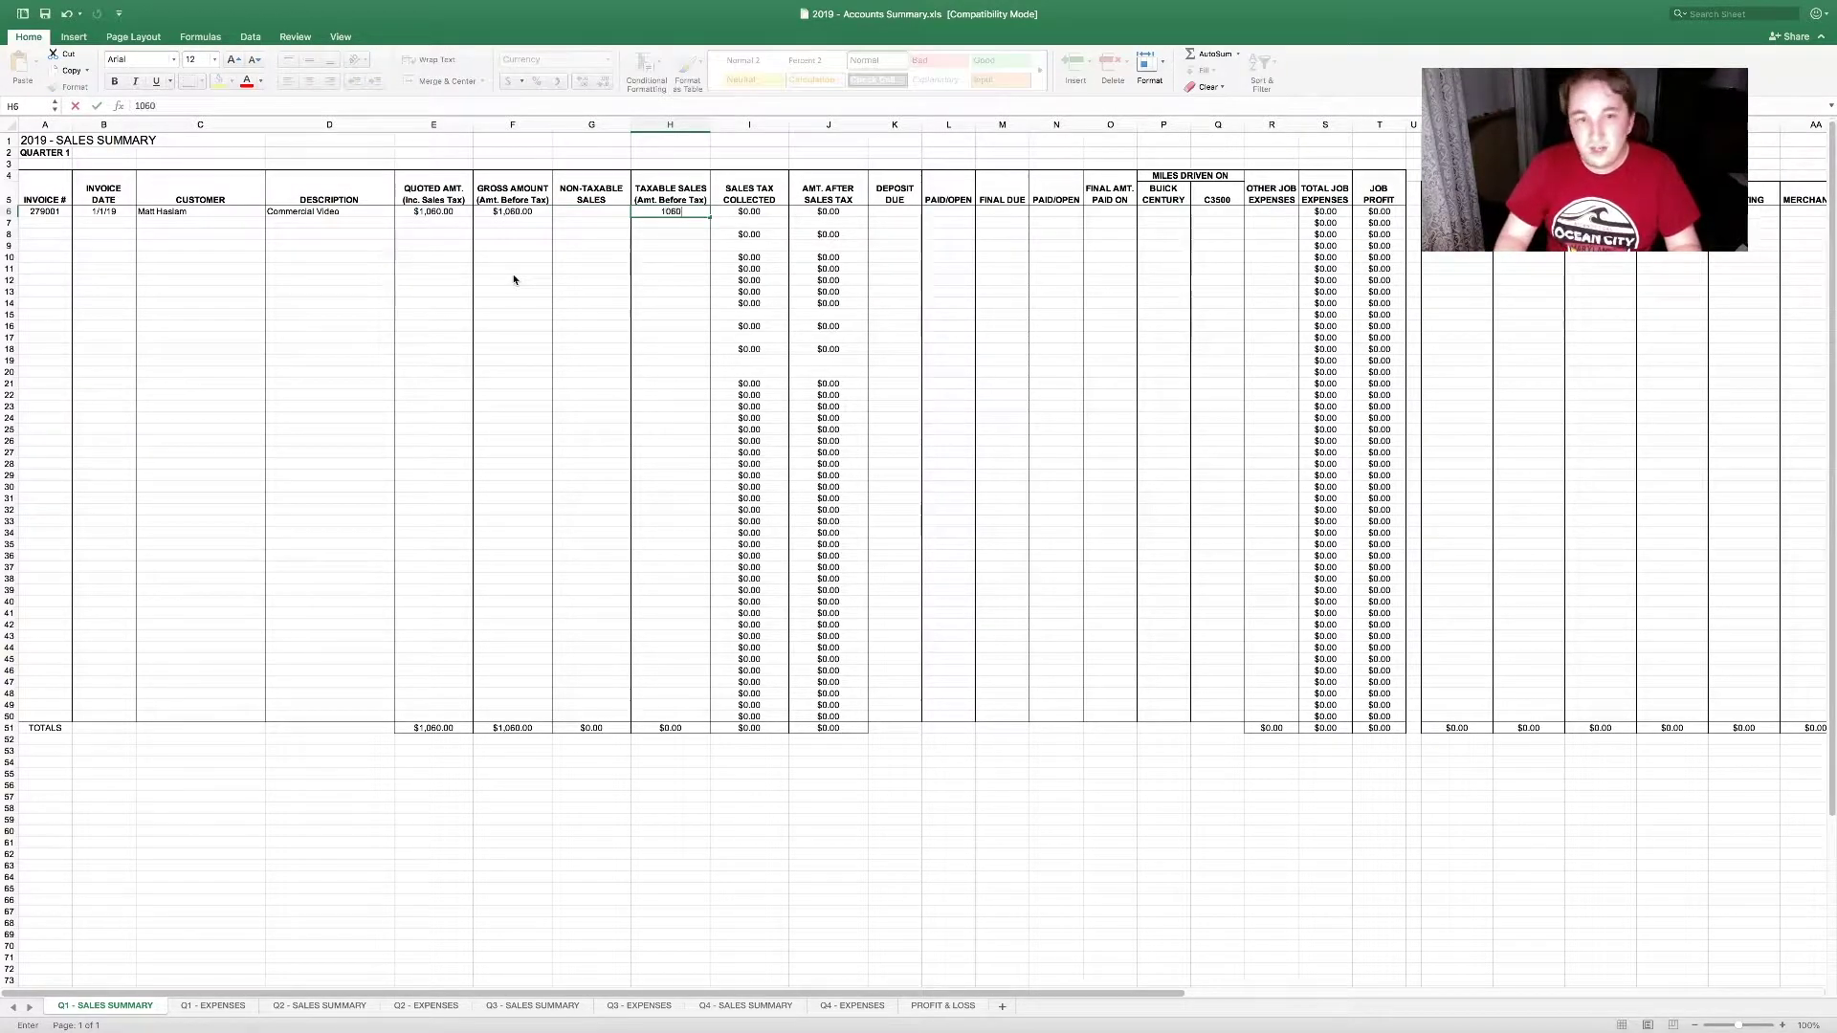
pyautogui.press('Tab')
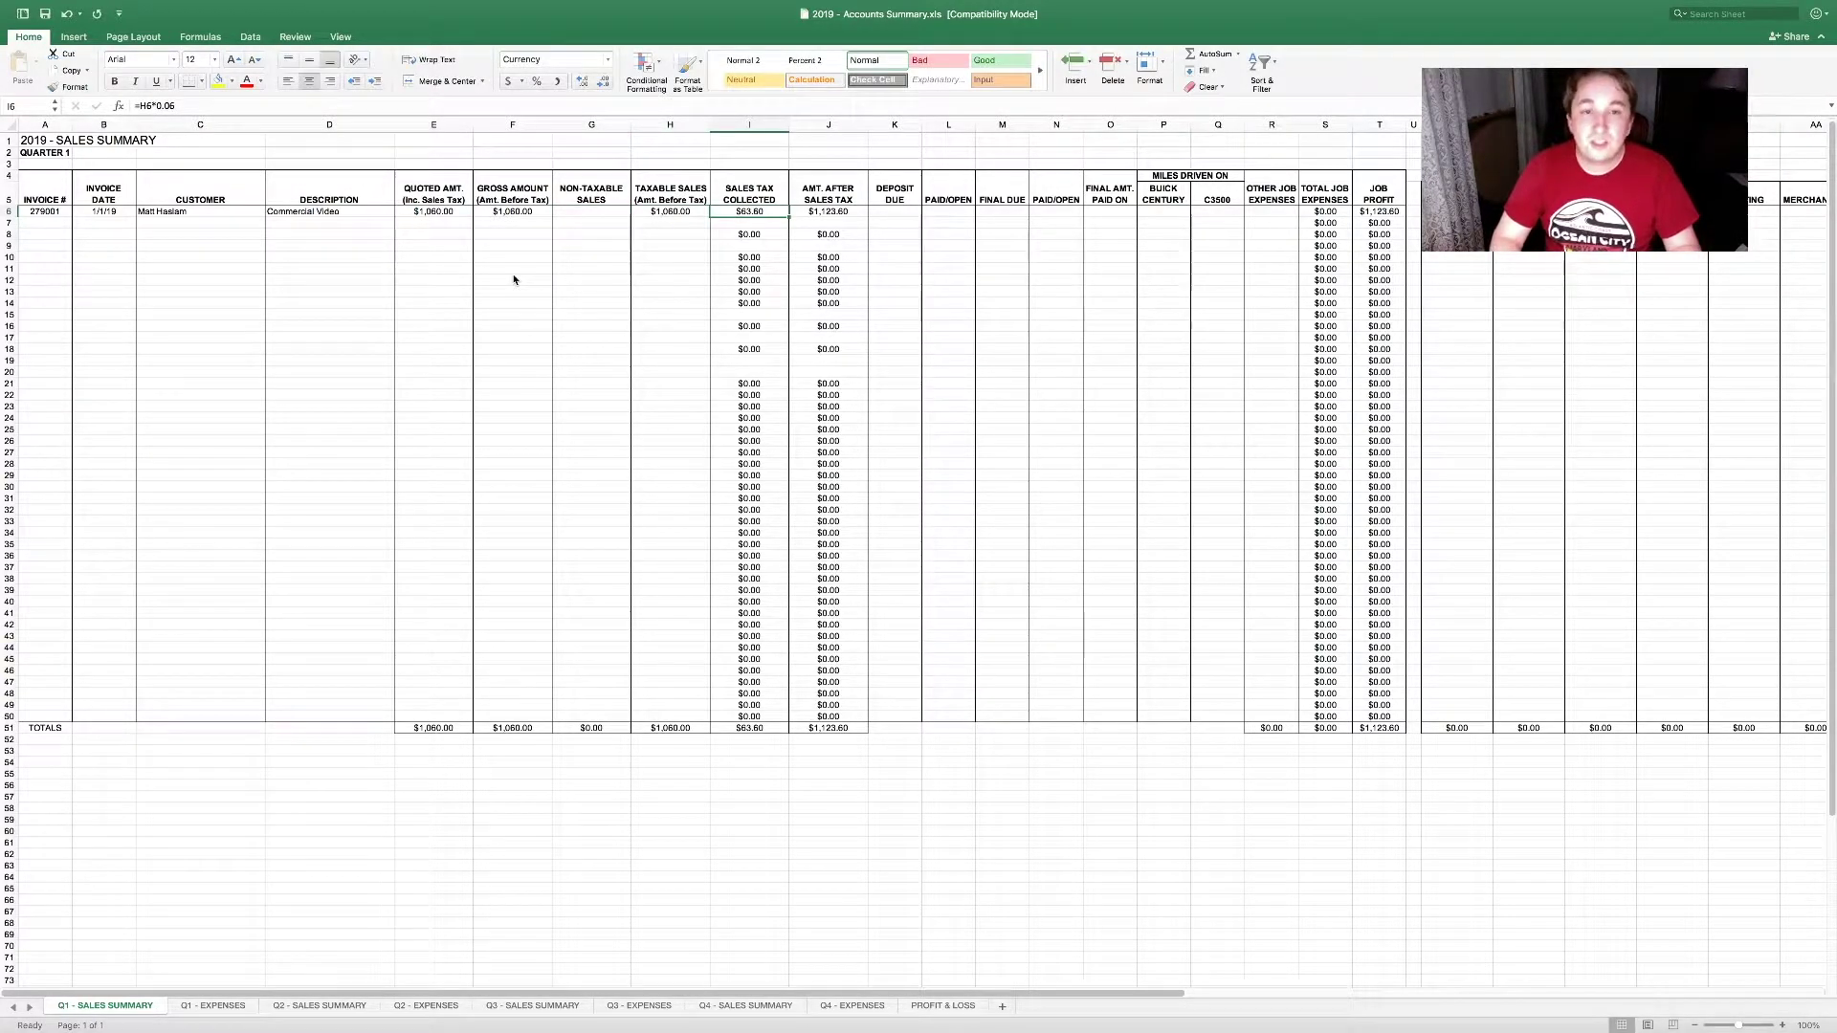
# Step: Replace the taxable sales amount with 1000 after checking the I6 and J6 formulas
pyautogui.press('Left')
pyautogui.press('Right')
pyautogui.press('Right')
pyautogui.press('Left')
pyautogui.press('Left')
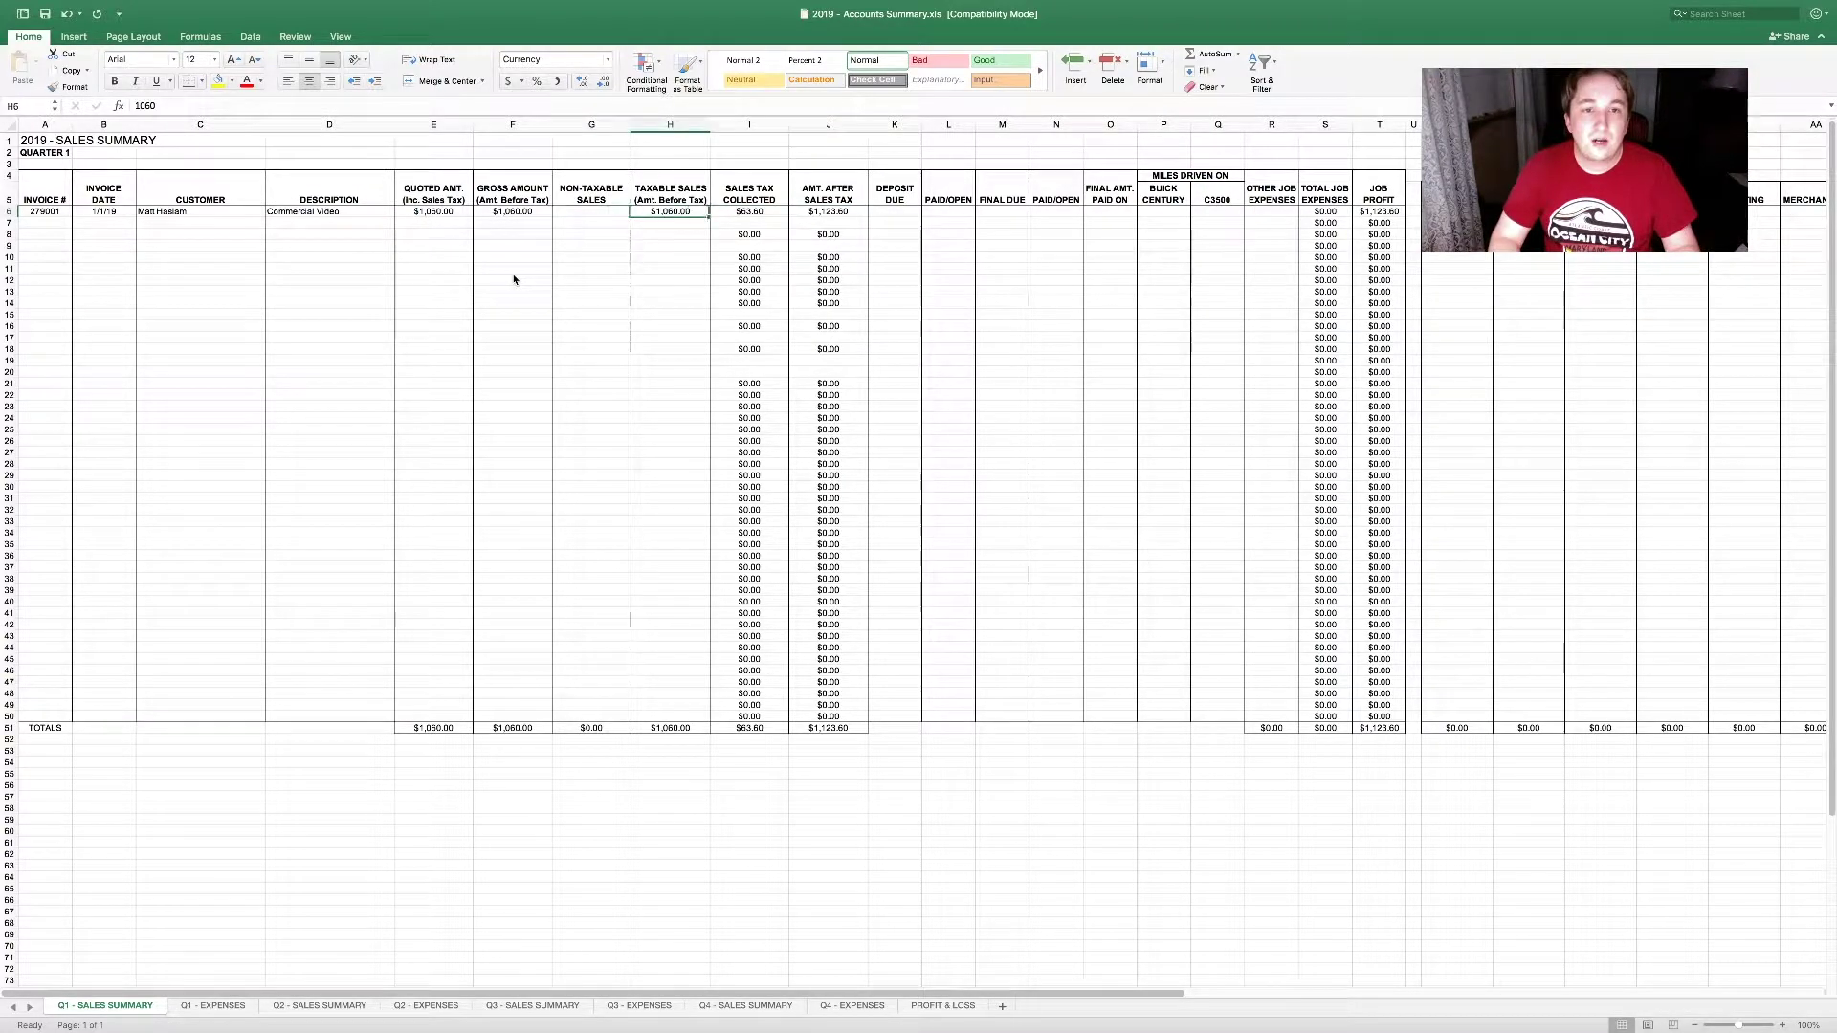
pyautogui.write('1000')
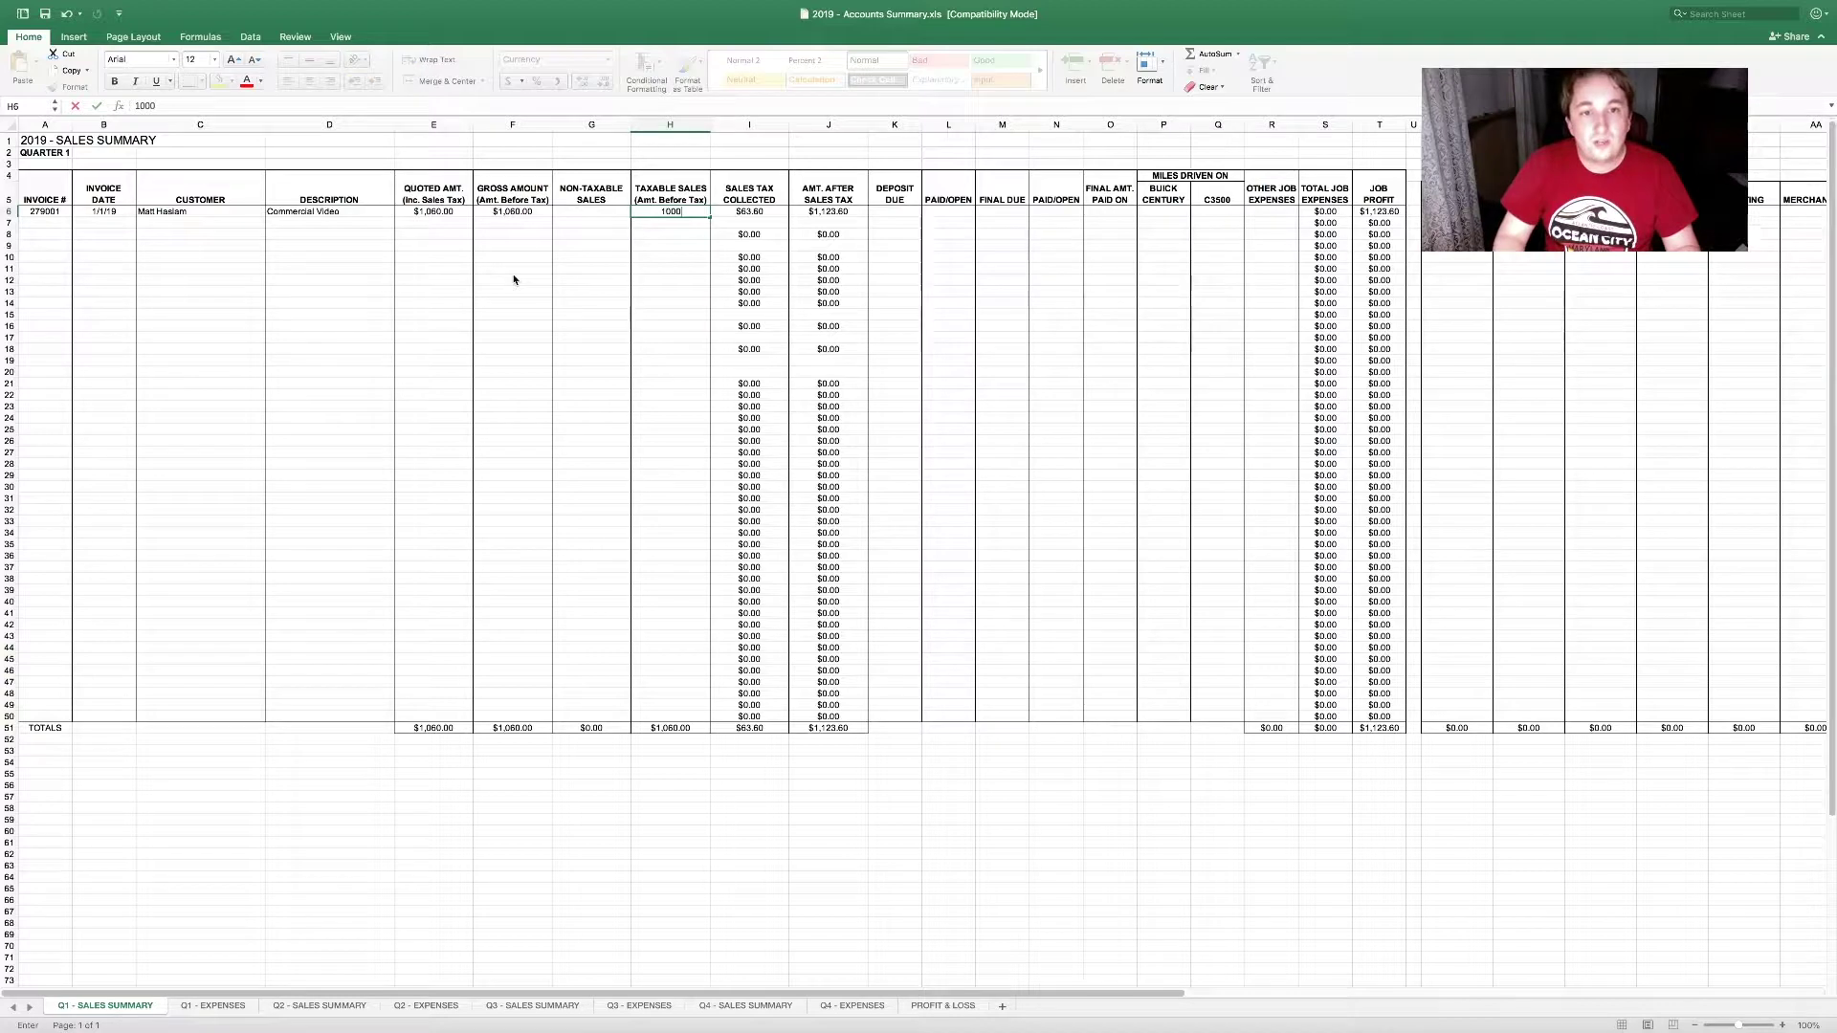
pyautogui.press('Right')
# Step: Verify sales tax now computes $60.00 and the after-tax amount $1,060.00
pyautogui.press('Left')
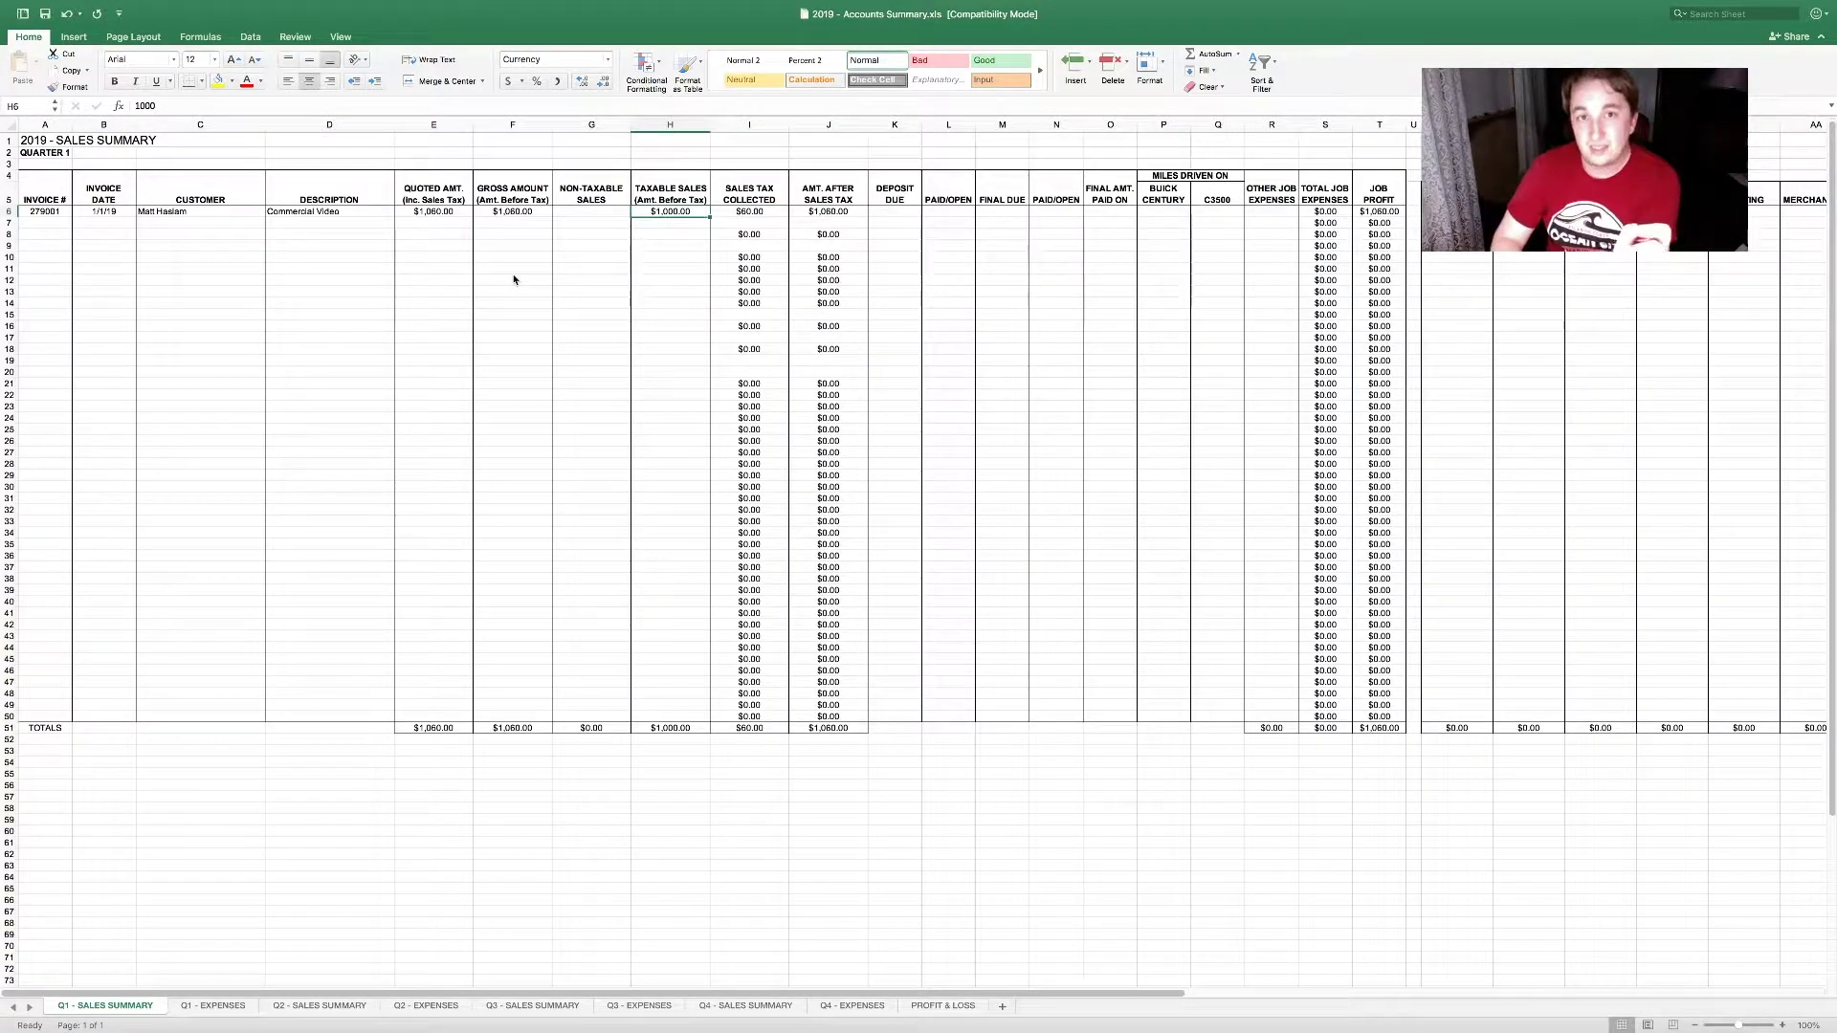
pyautogui.press('Right')
pyautogui.press('Right')
pyautogui.press('Left')
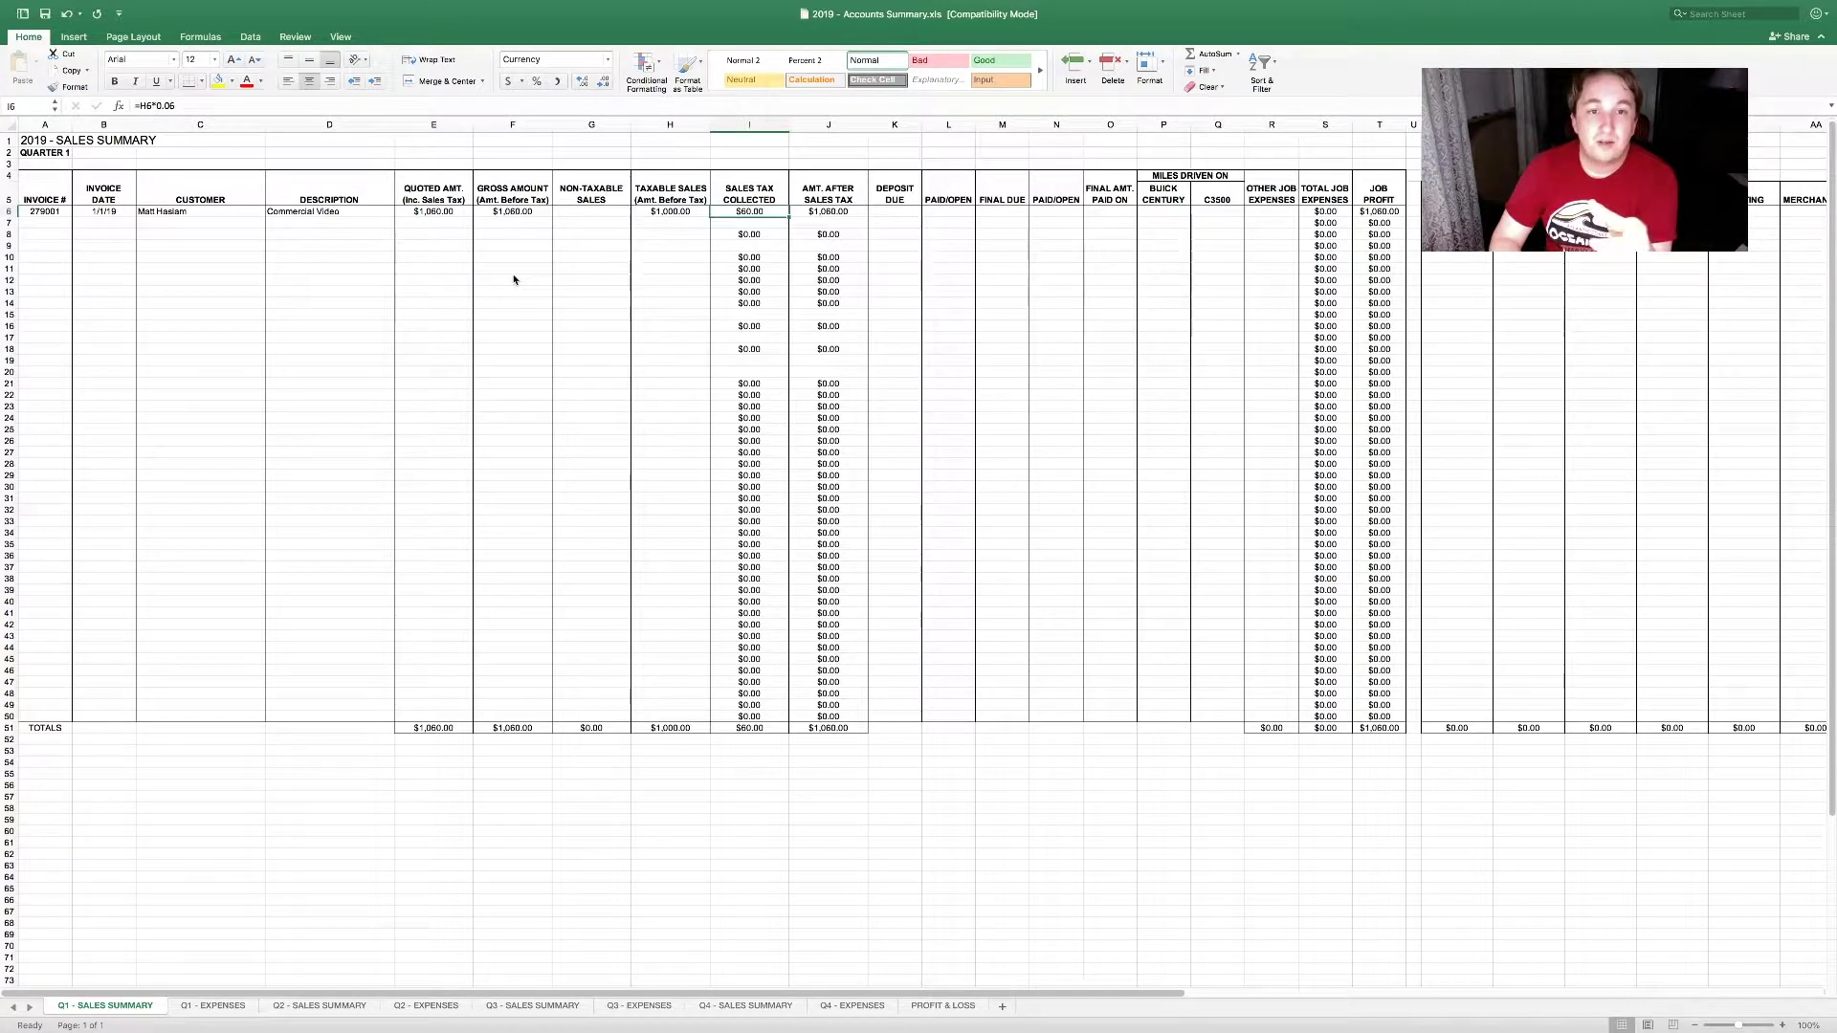
pyautogui.press('Right')
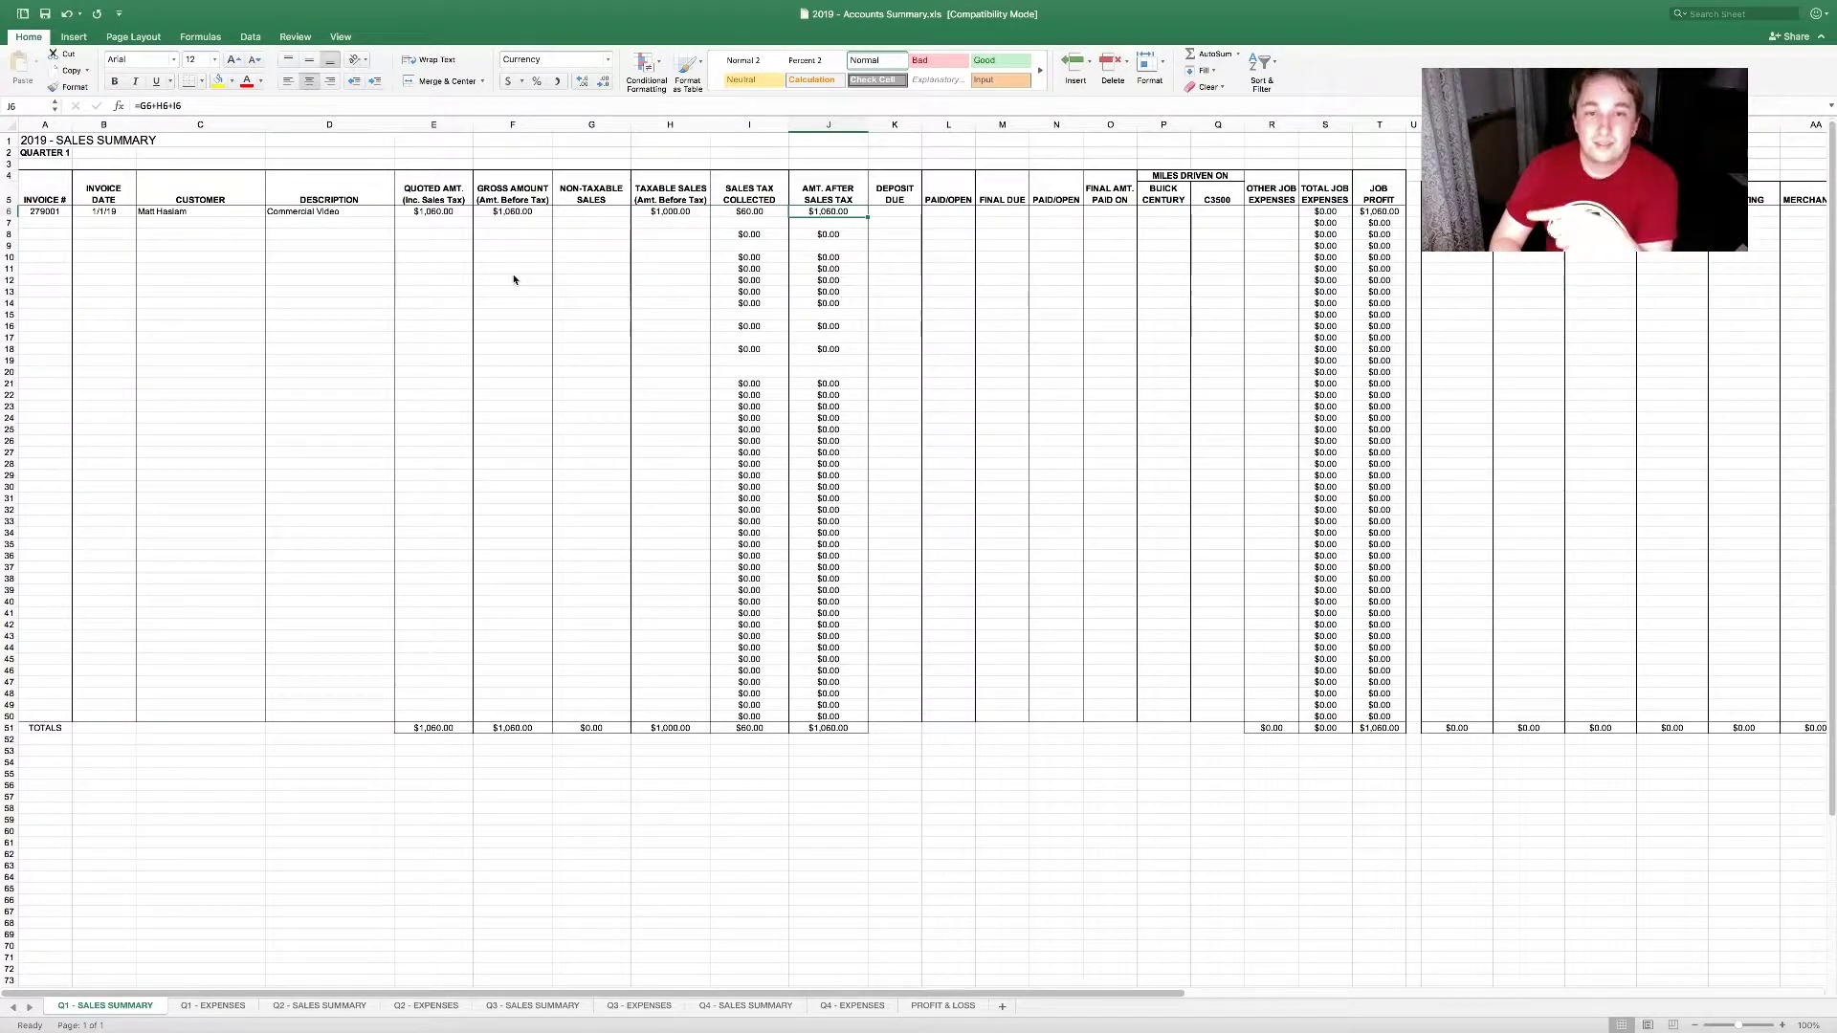
pyautogui.press('Left')
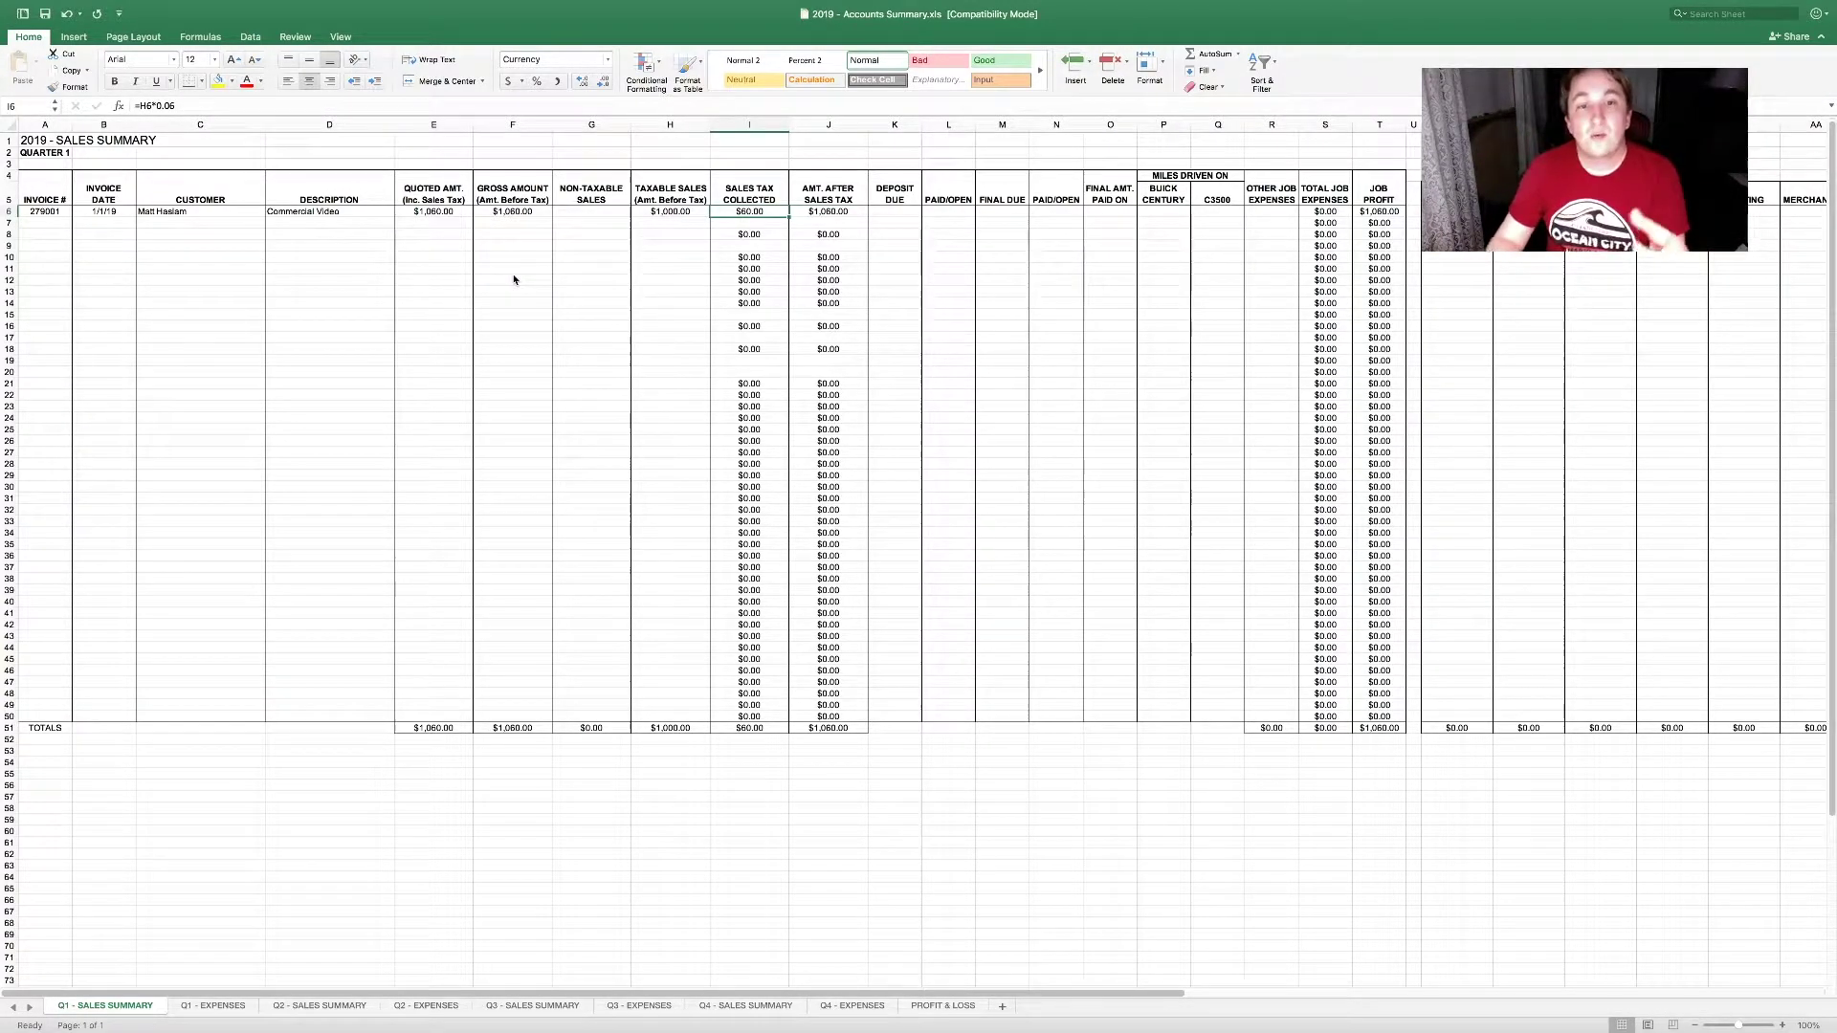
pyautogui.click(783, 730)
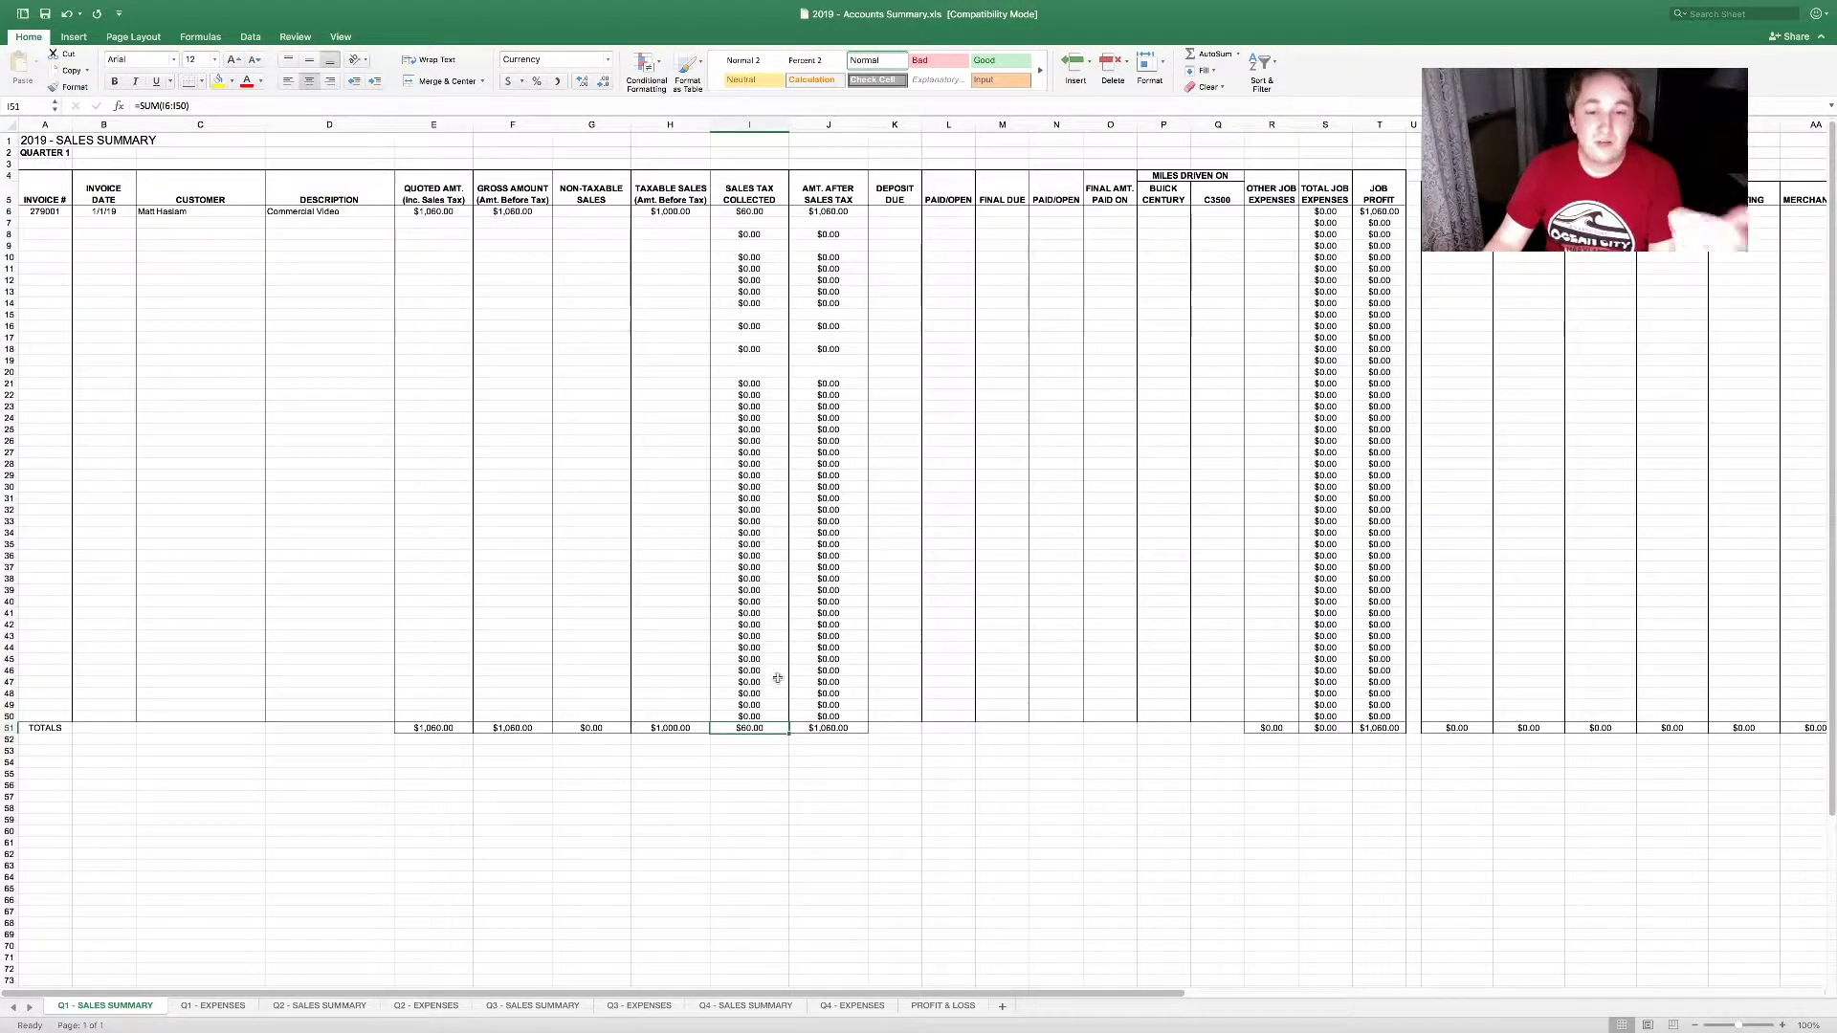
pyautogui.click(698, 730)
pyautogui.click(763, 729)
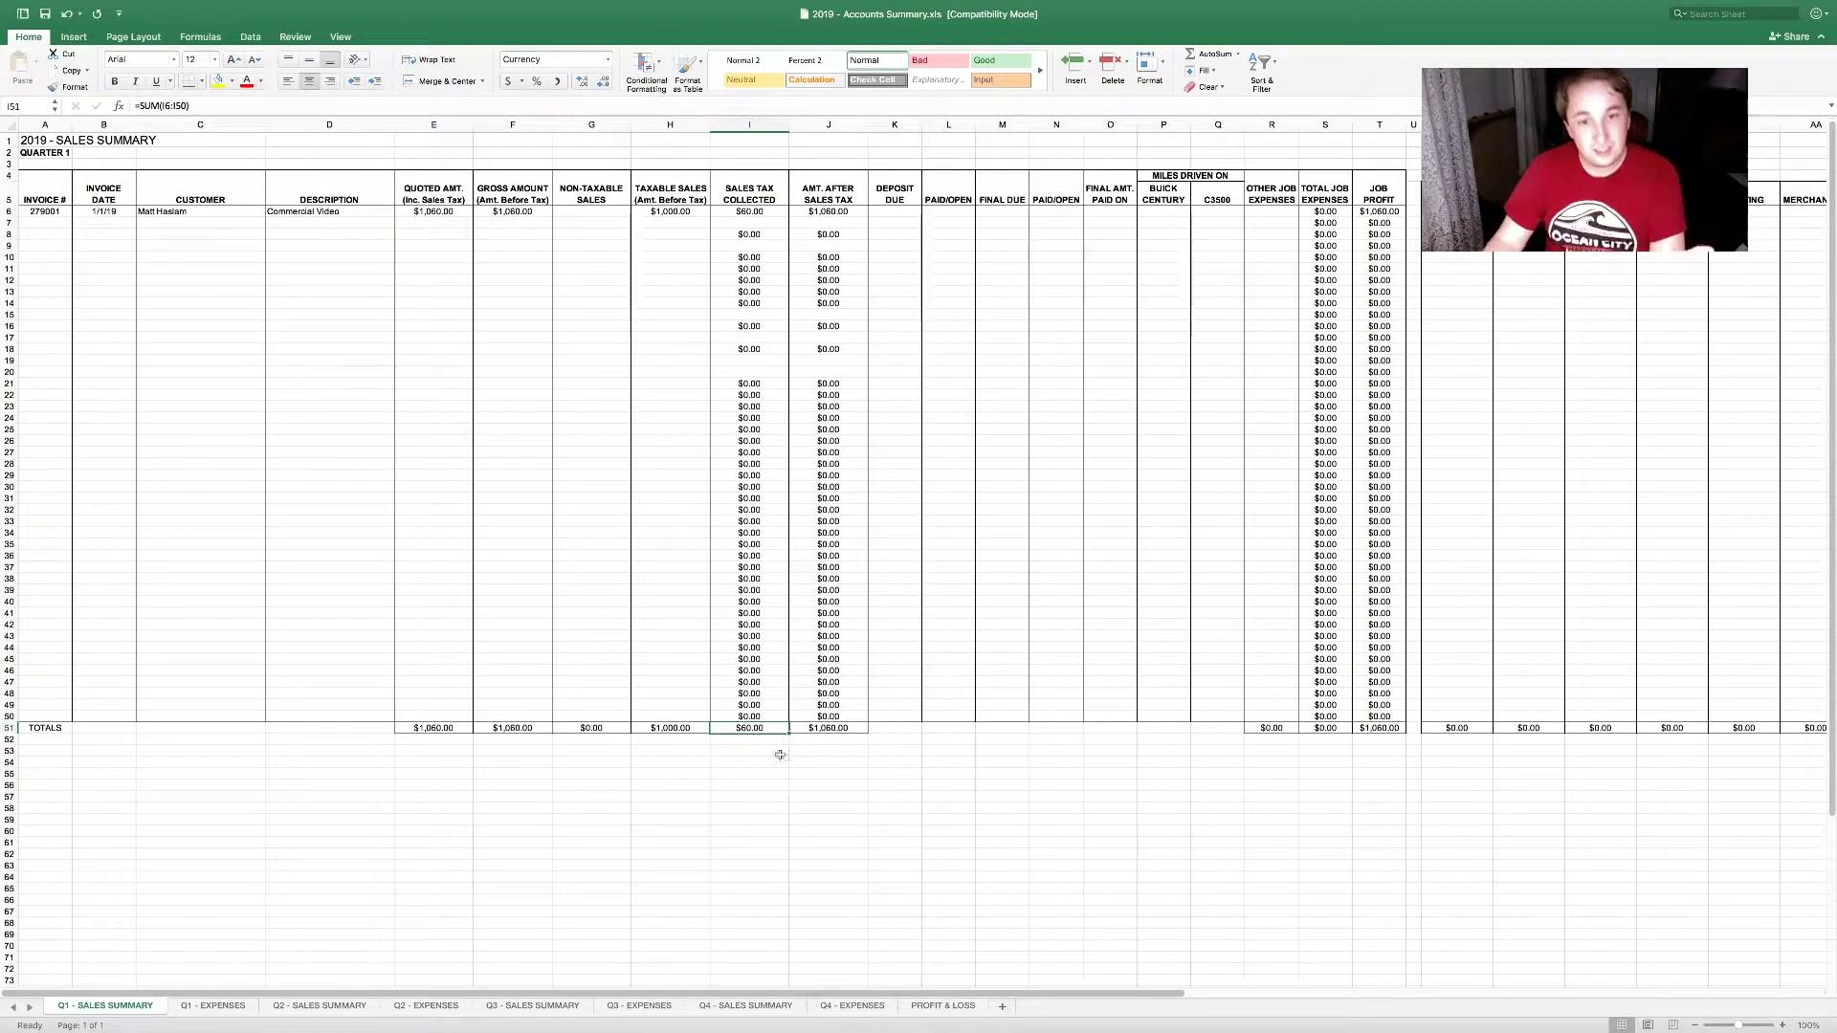
pyautogui.moveTo(828, 706); pyautogui.dragTo(684, 766)
pyautogui.click(749, 729)
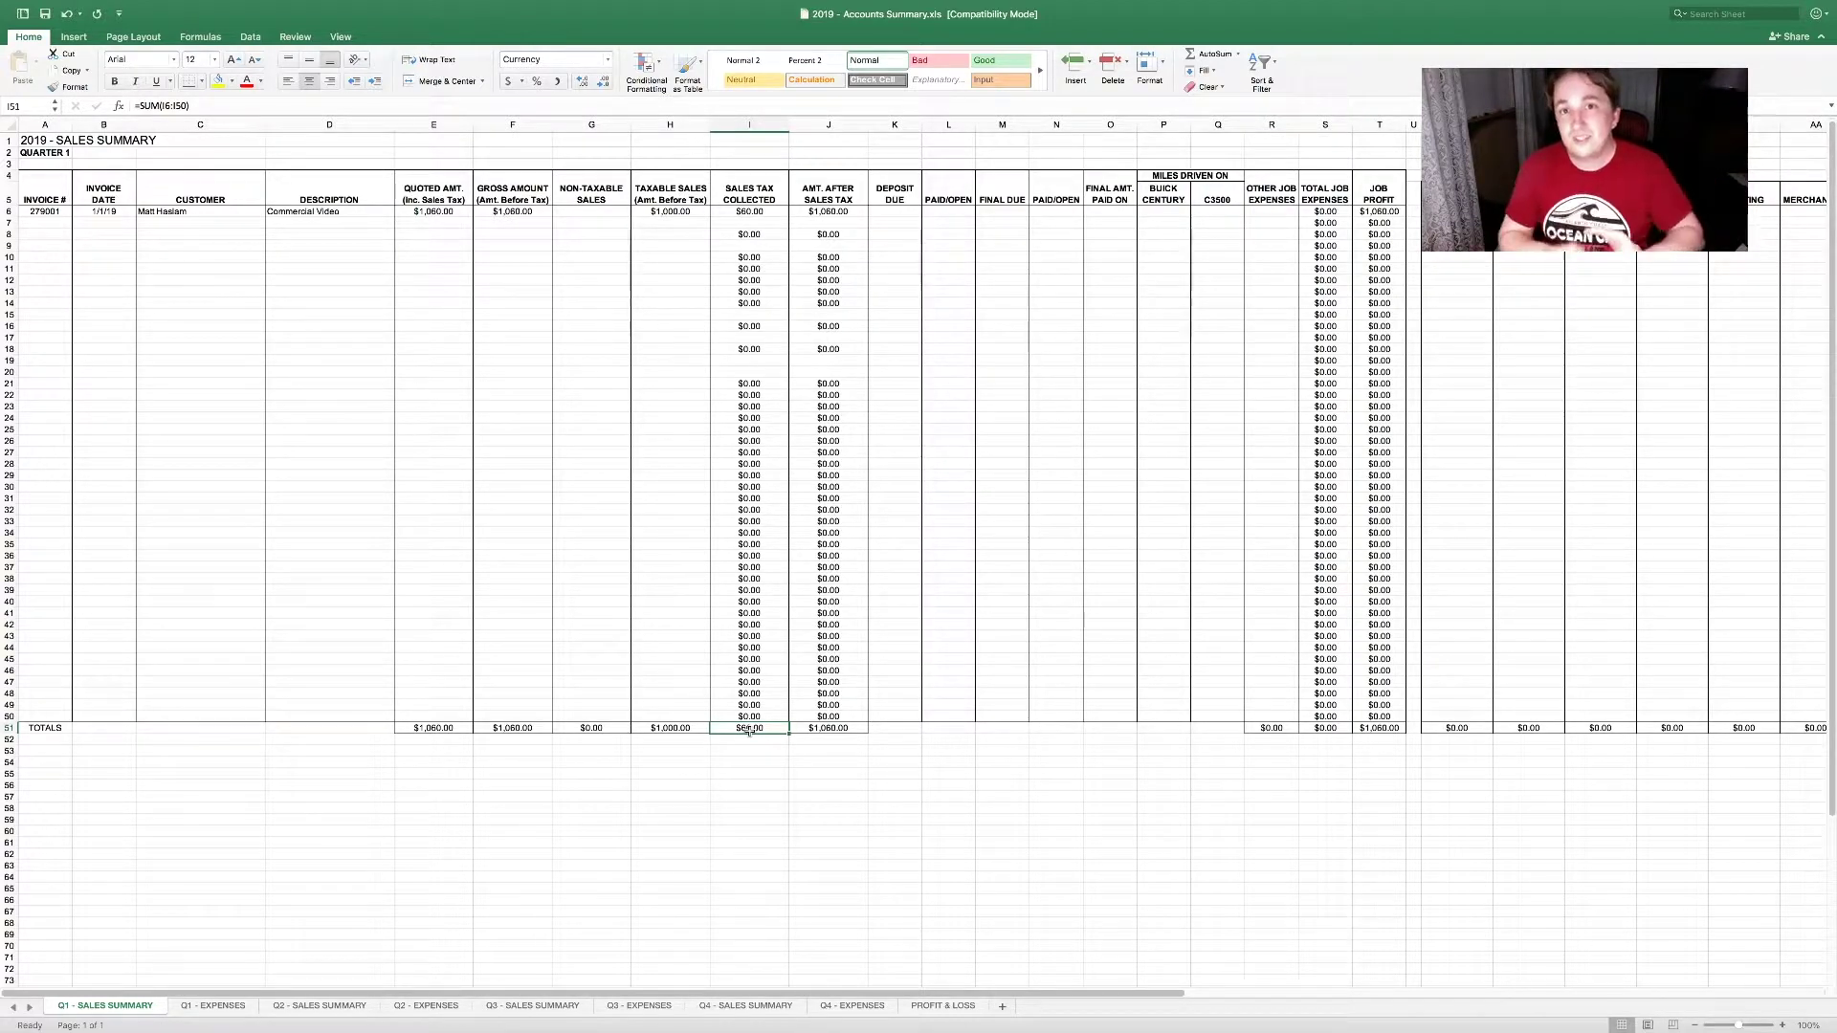
pyautogui.click(907, 213)
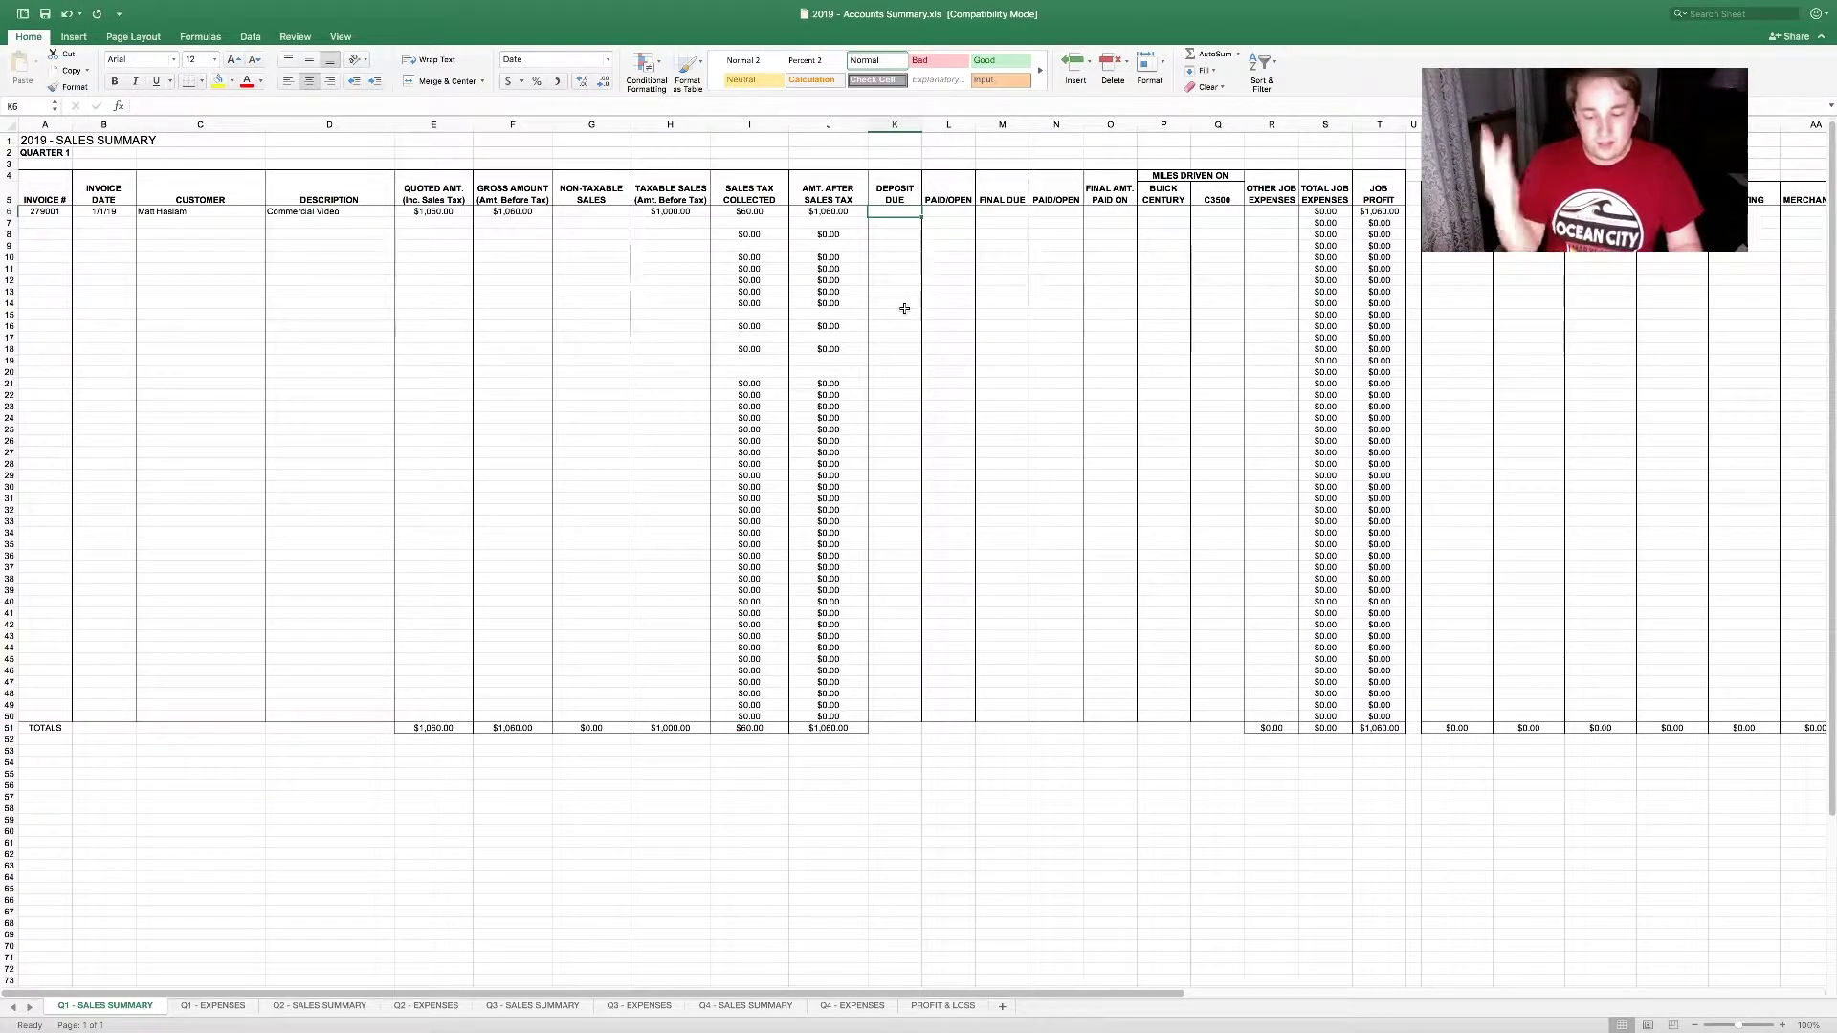
pyautogui.press('Left')
pyautogui.click(668, 108)
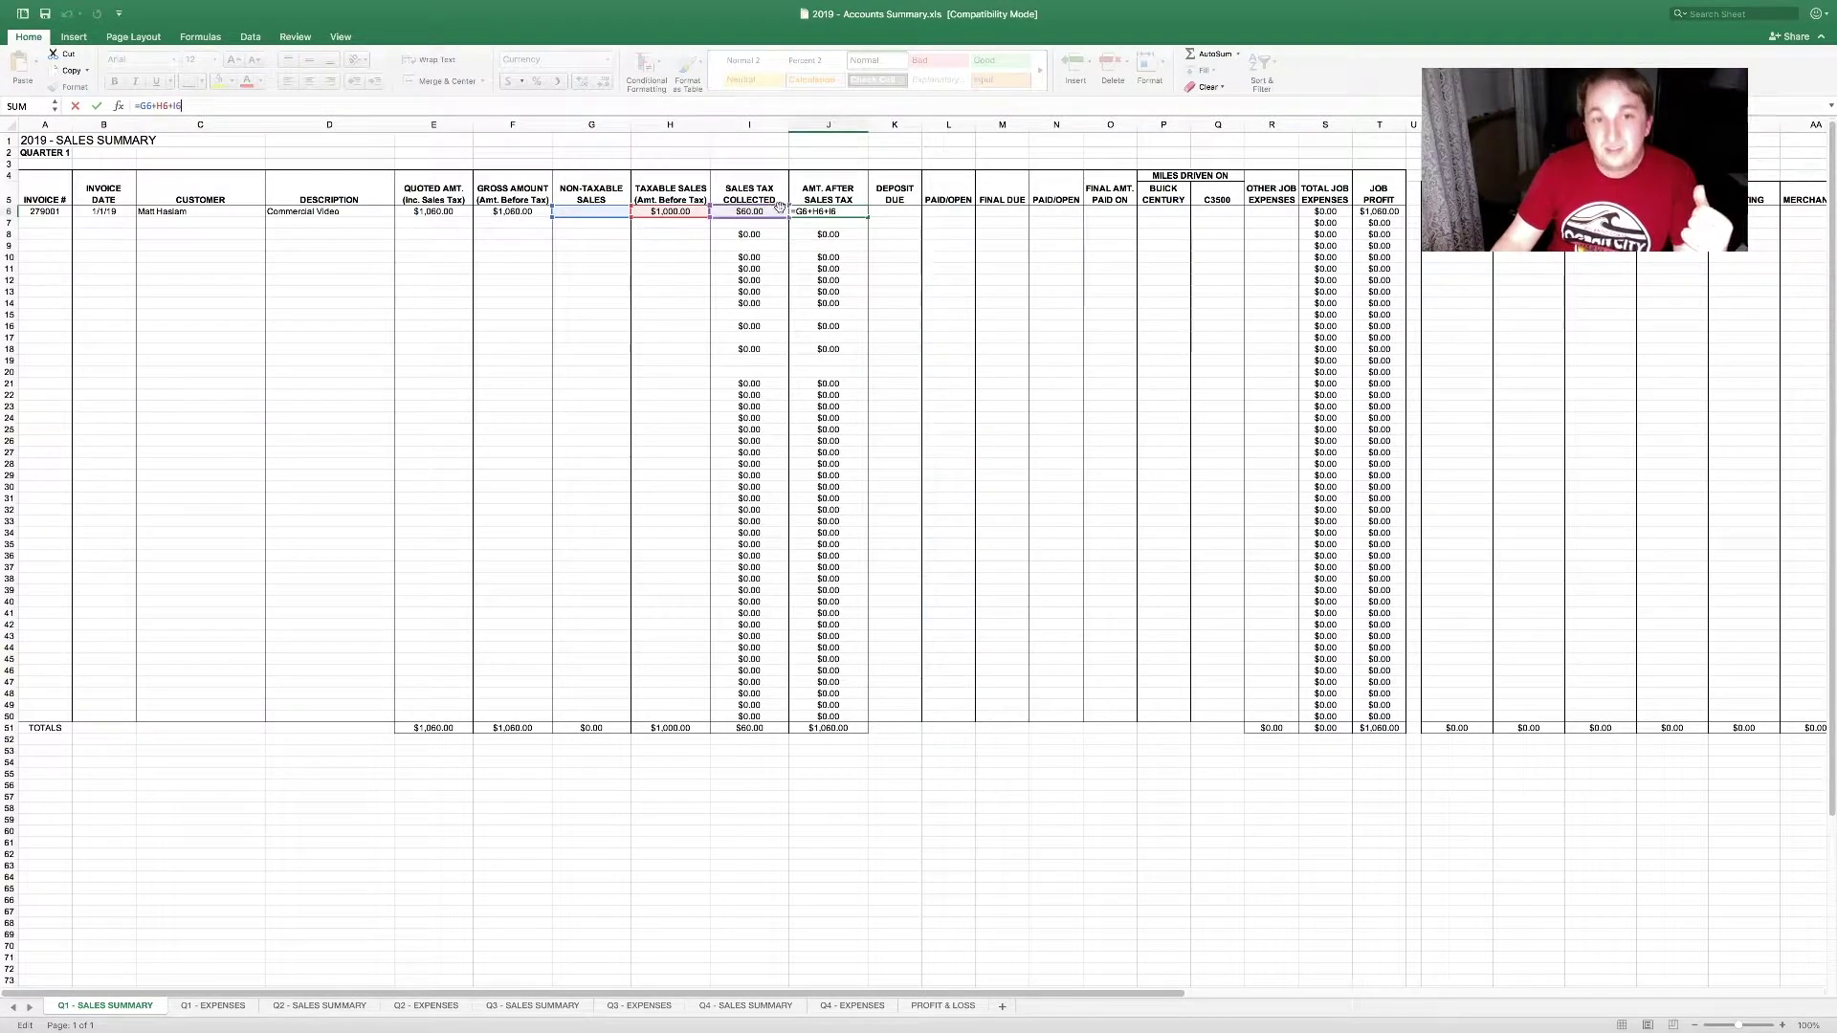
pyautogui.press('Return')
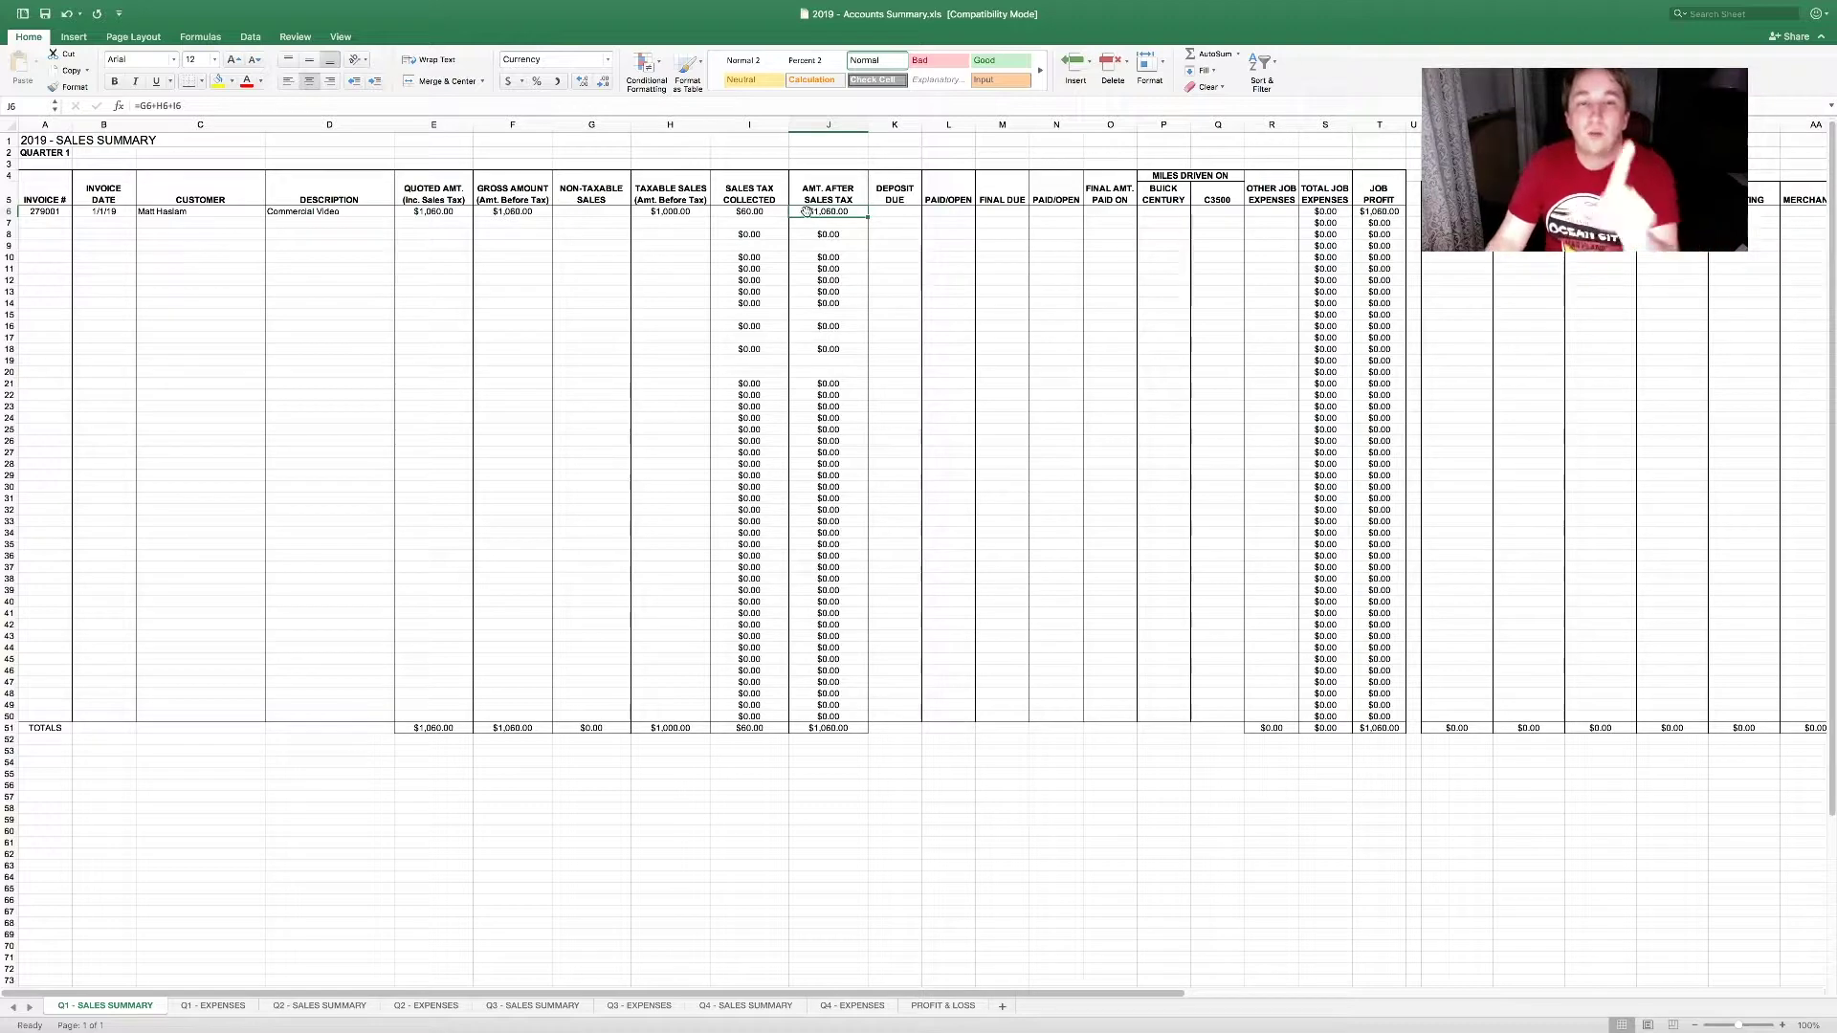
pyautogui.click(622, 211)
pyautogui.click(659, 211)
pyautogui.click(725, 215)
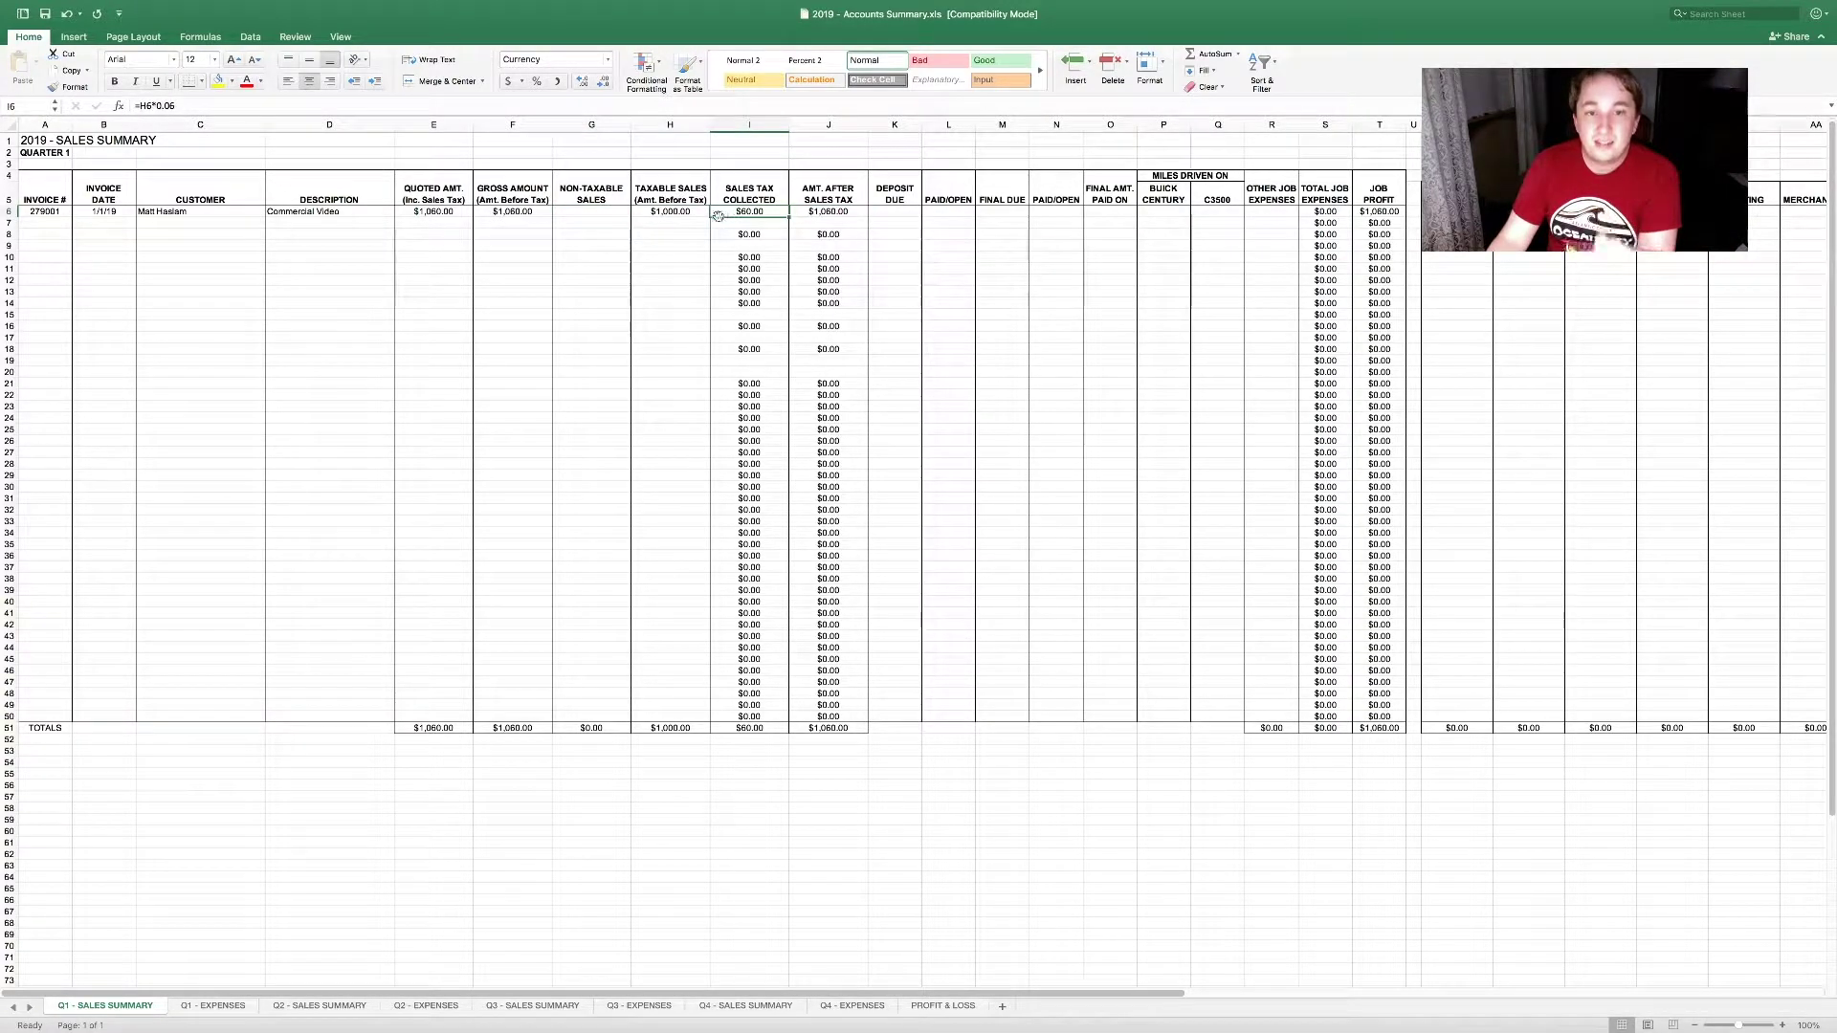
pyautogui.click(611, 230)
pyautogui.write('1000')
pyautogui.click(610, 237)
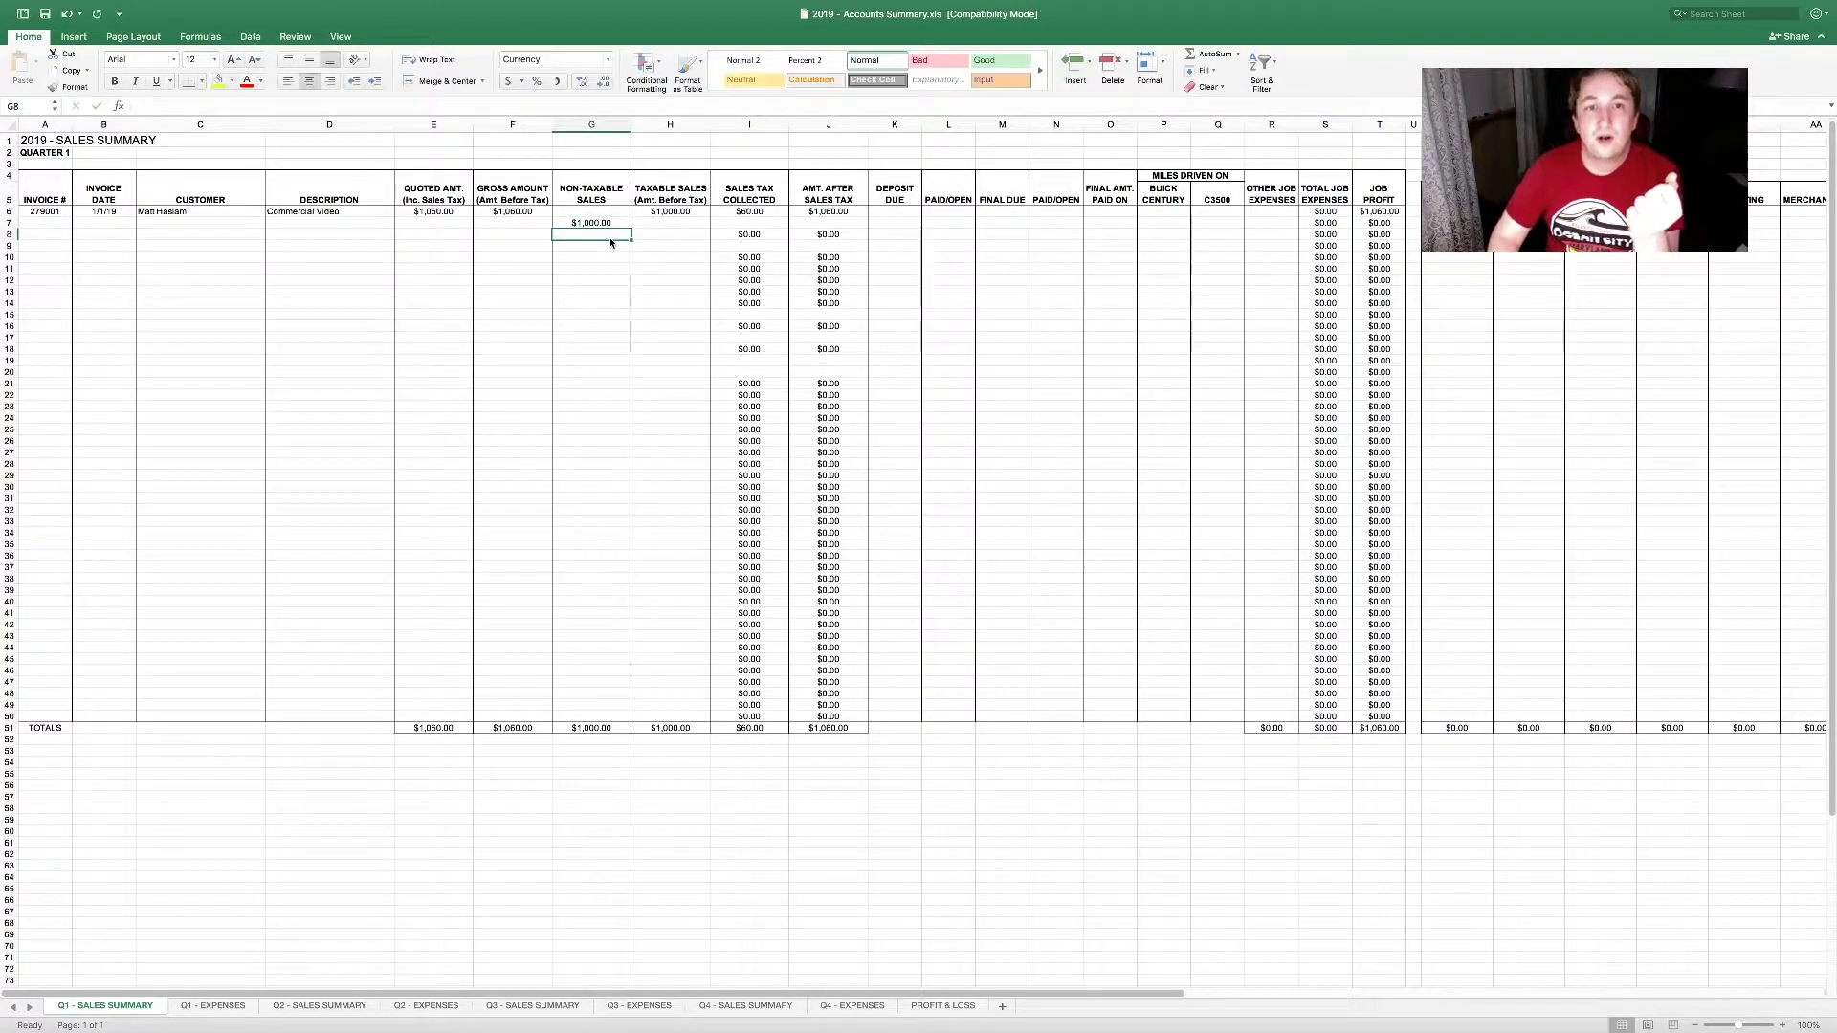
pyautogui.press('Up')
pyautogui.press('Delete')
pyautogui.press('Down')
pyautogui.write('1000')
pyautogui.press('Return')
pyautogui.moveTo(854, 213); pyautogui.dragTo(857, 728)
pyautogui.click(857, 728)
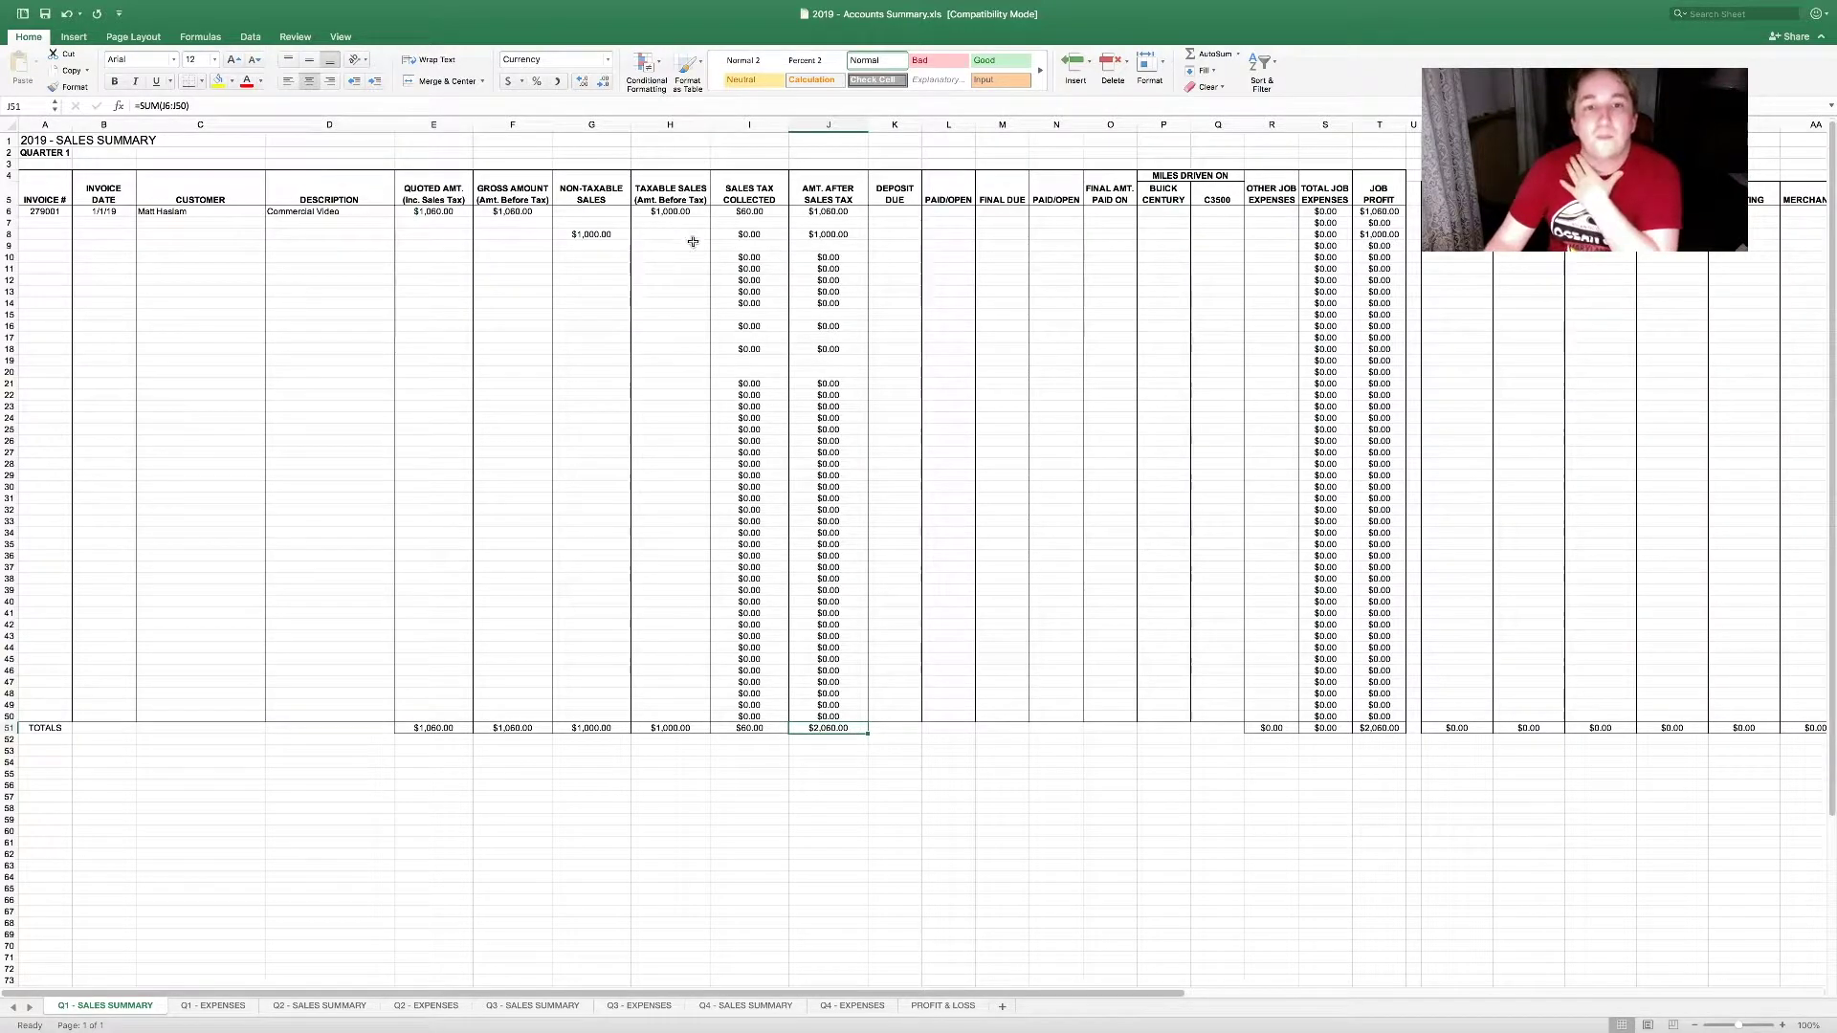
pyautogui.moveTo(684, 213); pyautogui.dragTo(617, 236)
pyautogui.press('Delete')
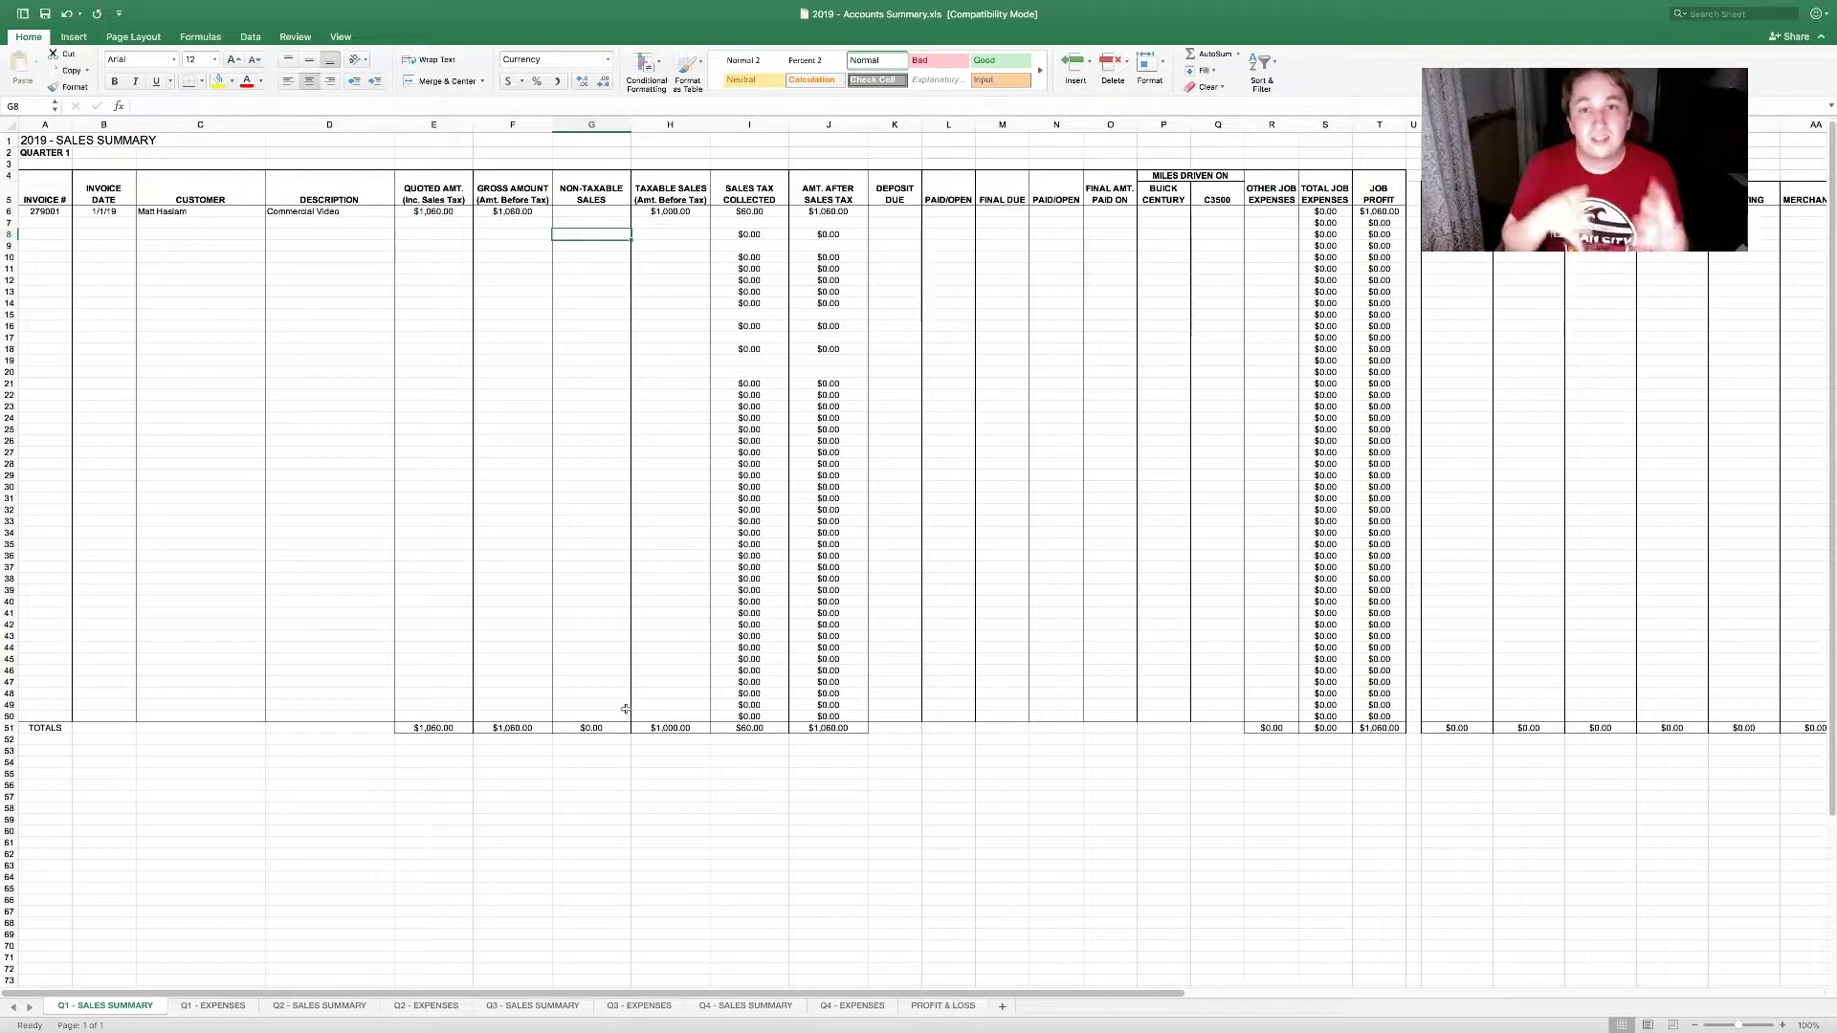
pyautogui.moveTo(829, 693); pyautogui.dragTo(836, 740)
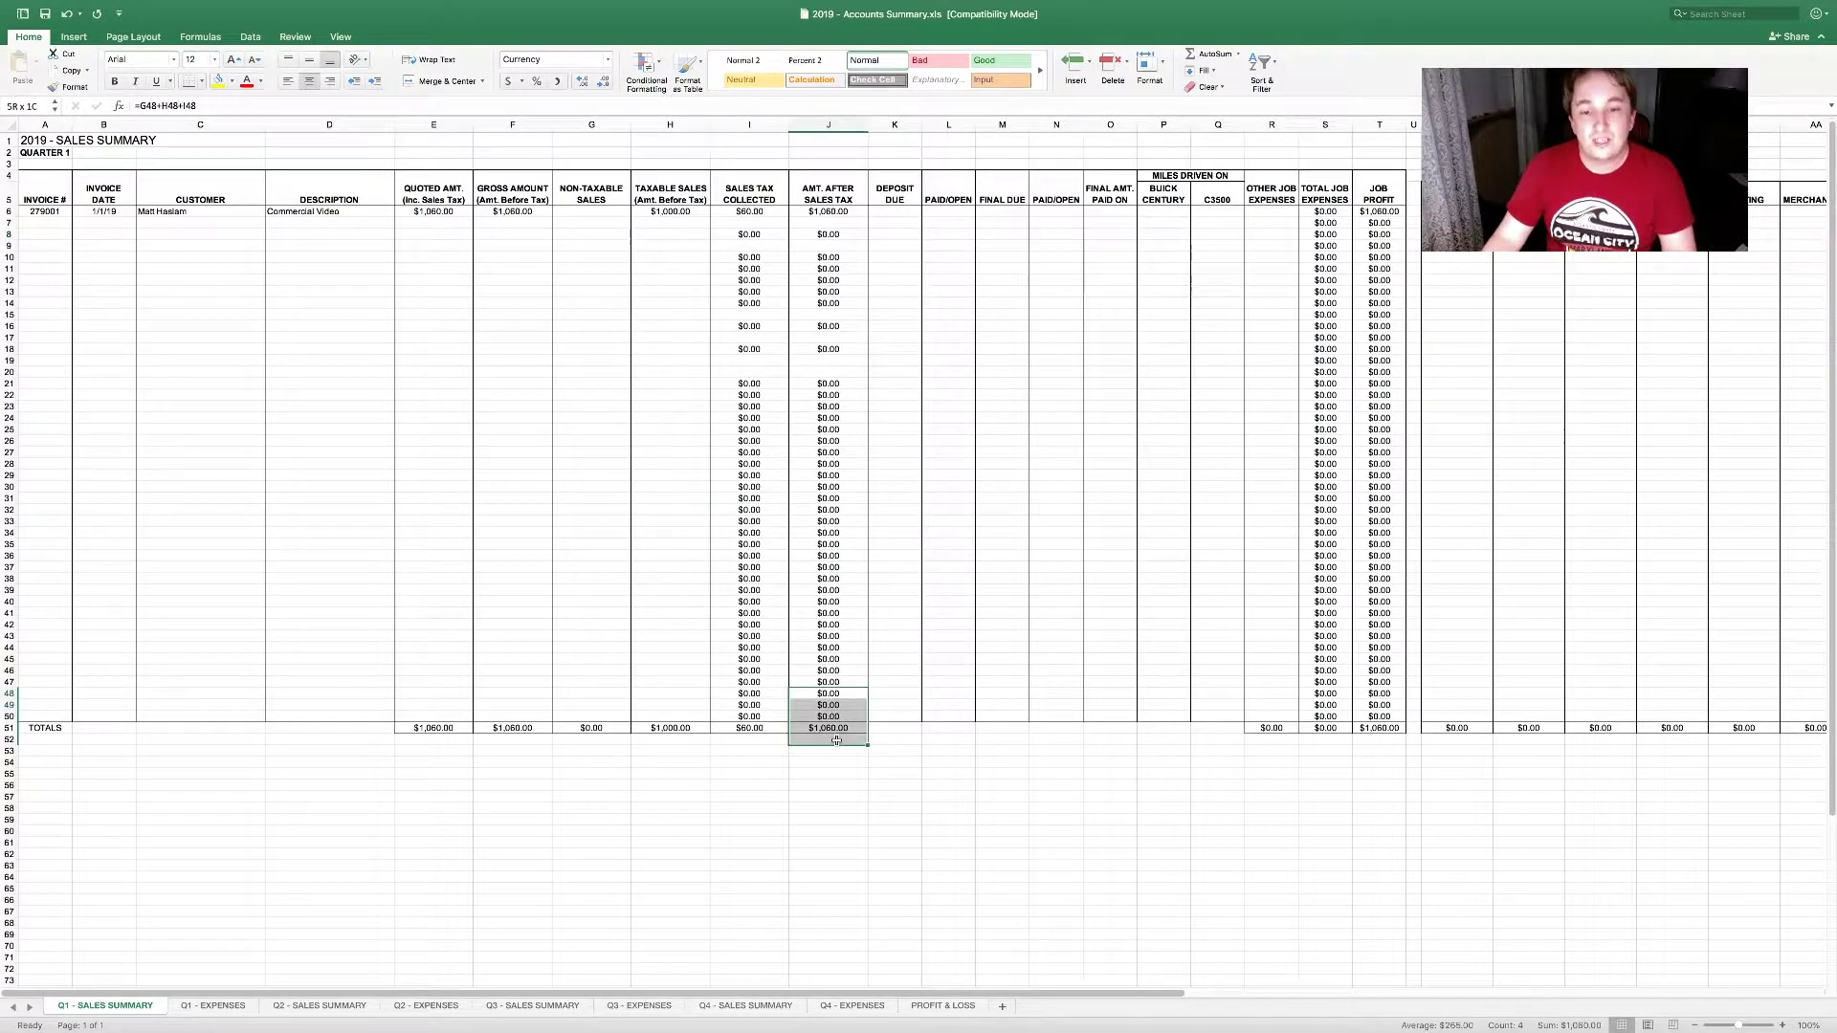
pyautogui.click(877, 212)
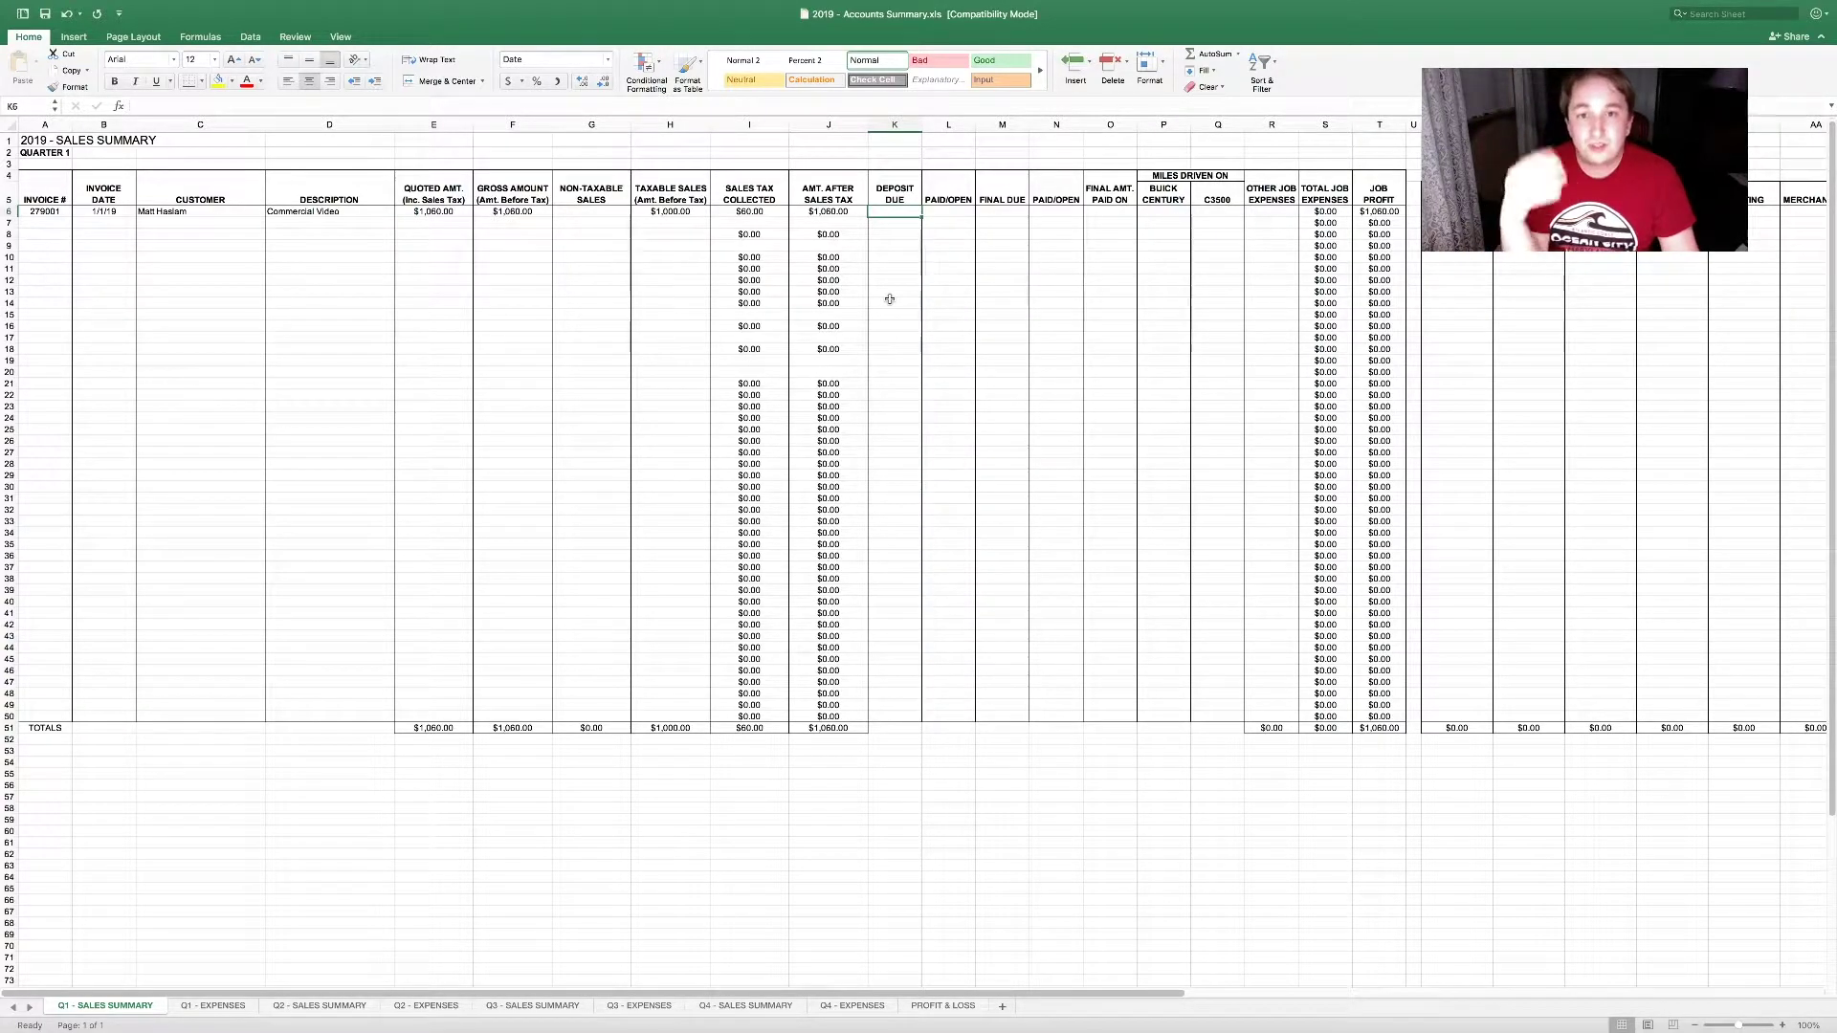
pyautogui.press('Right')
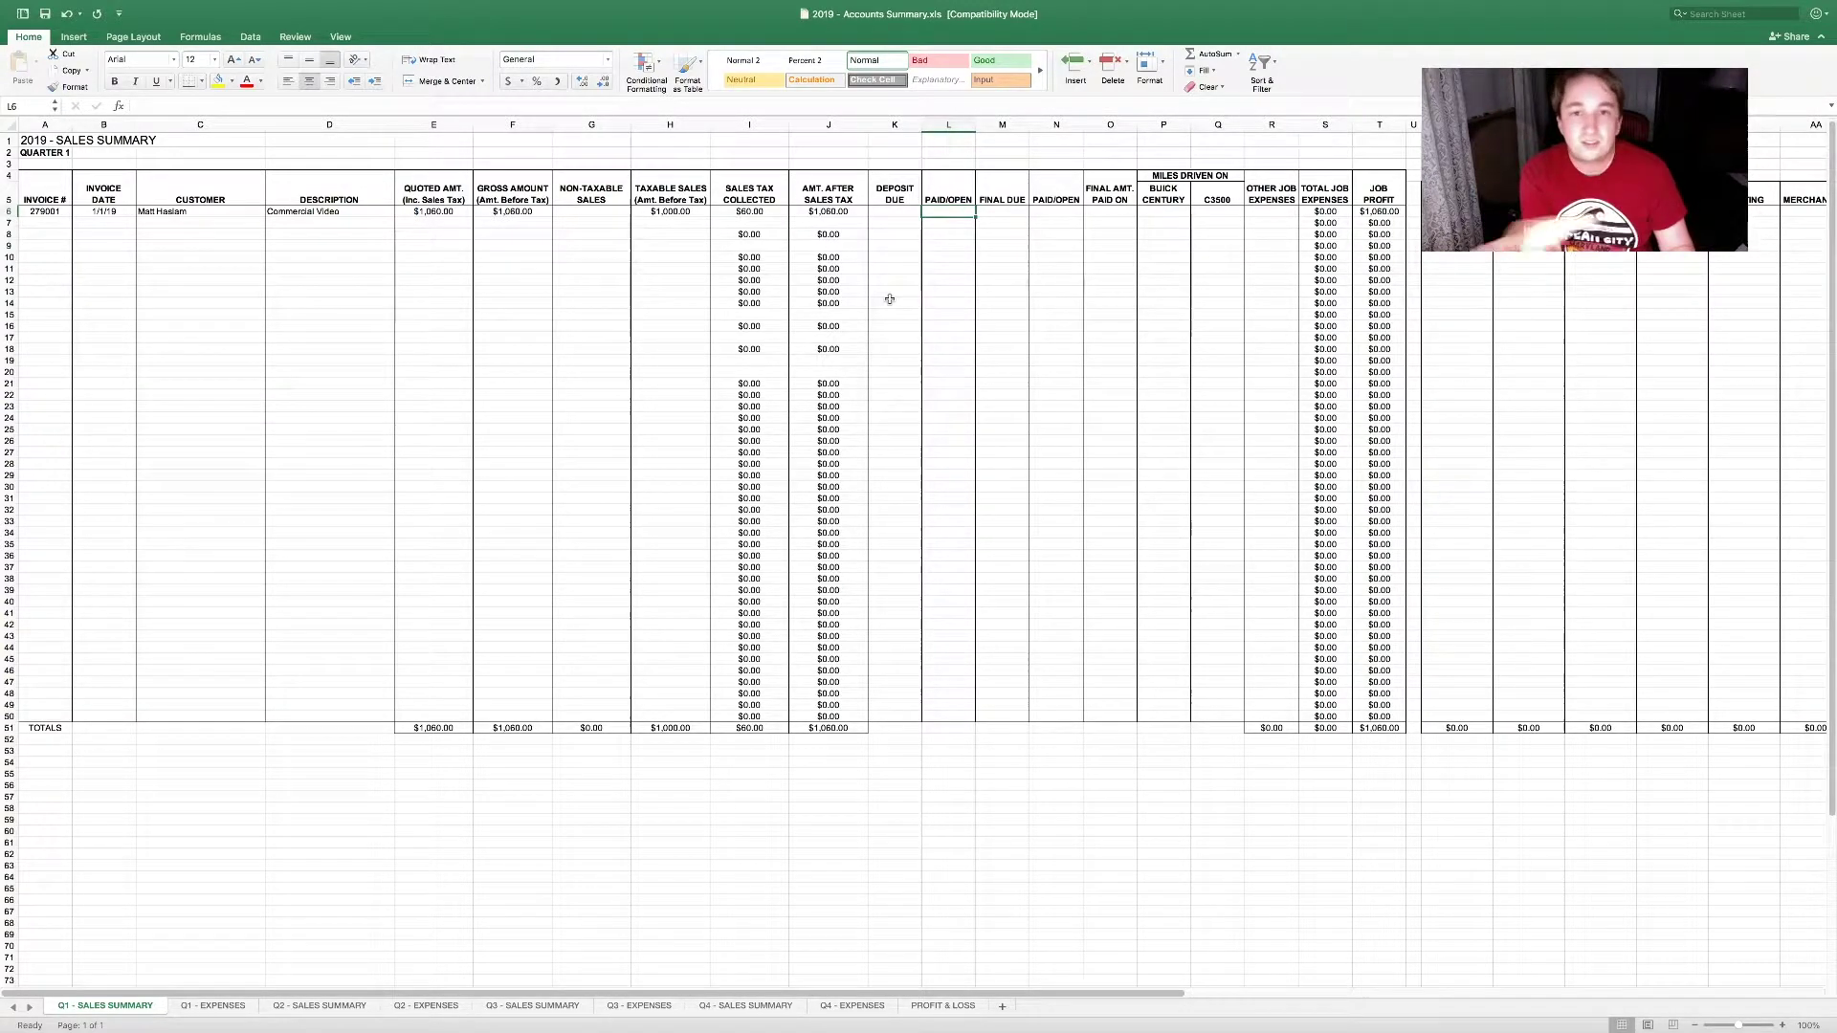
pyautogui.write('PAID')
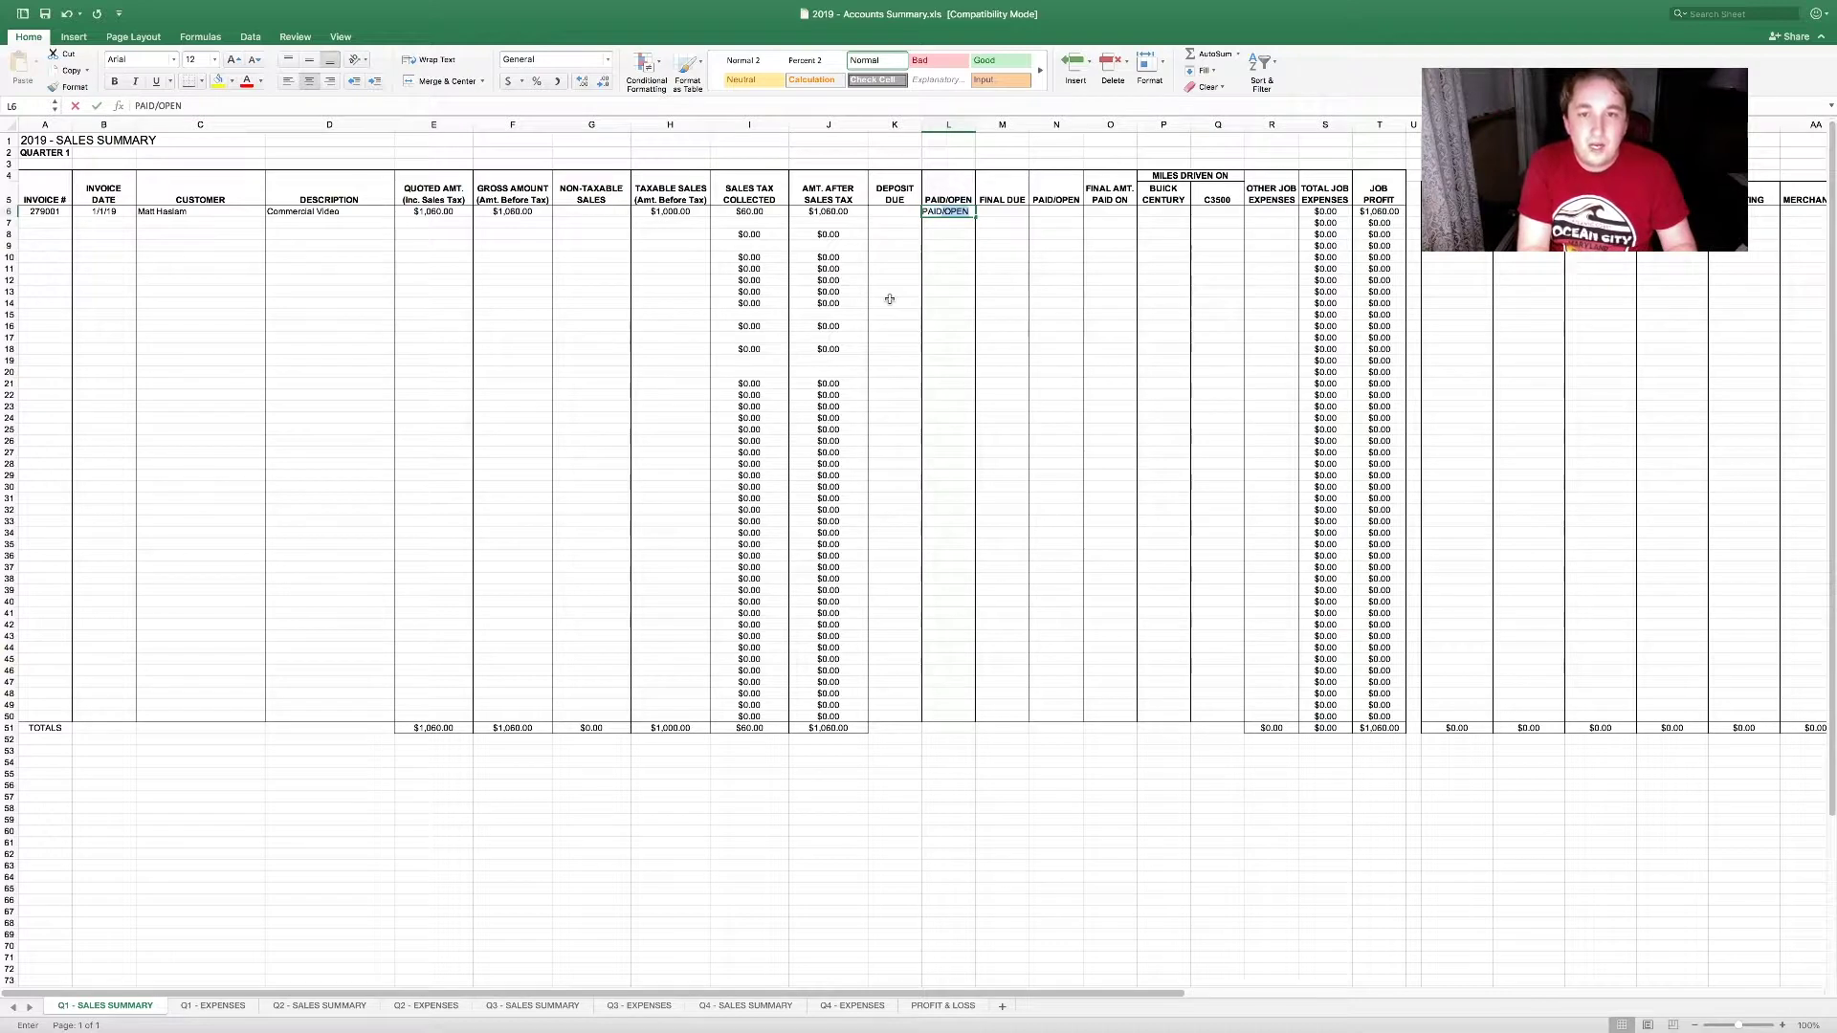
pyautogui.press('Tab')
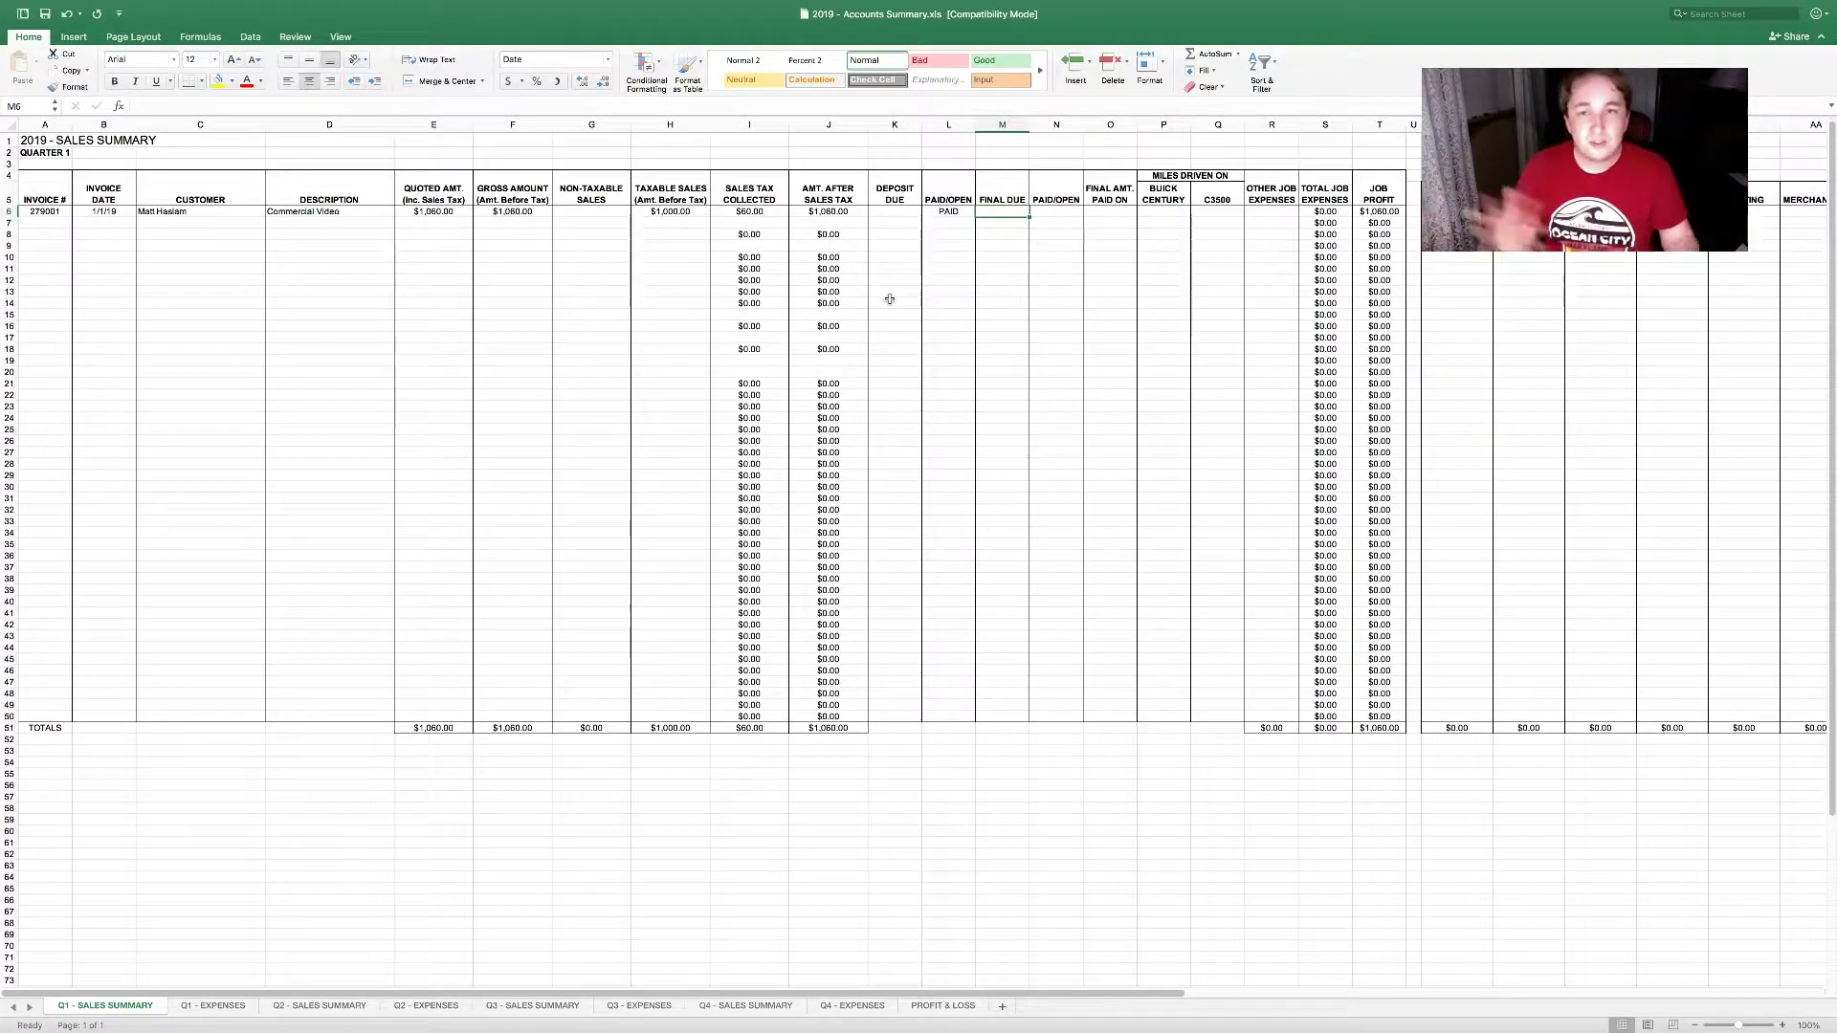
pyautogui.press('Tab')
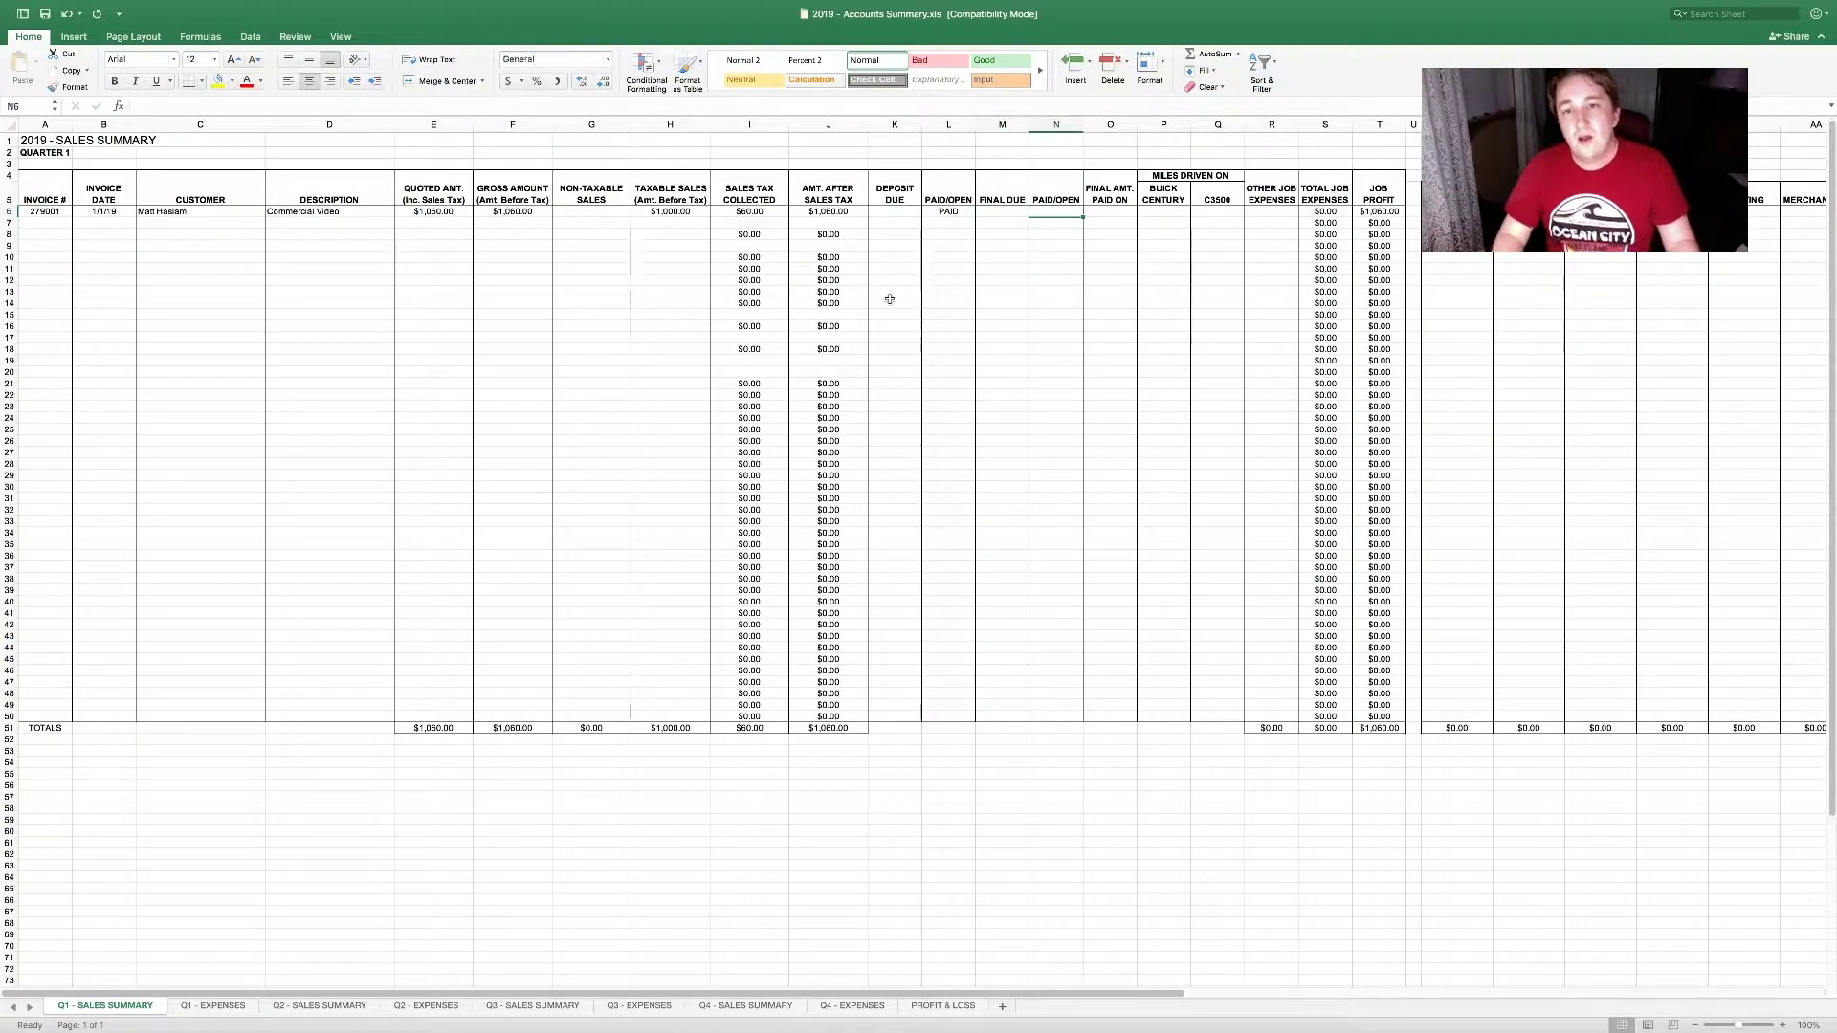
pyautogui.press('Tab')
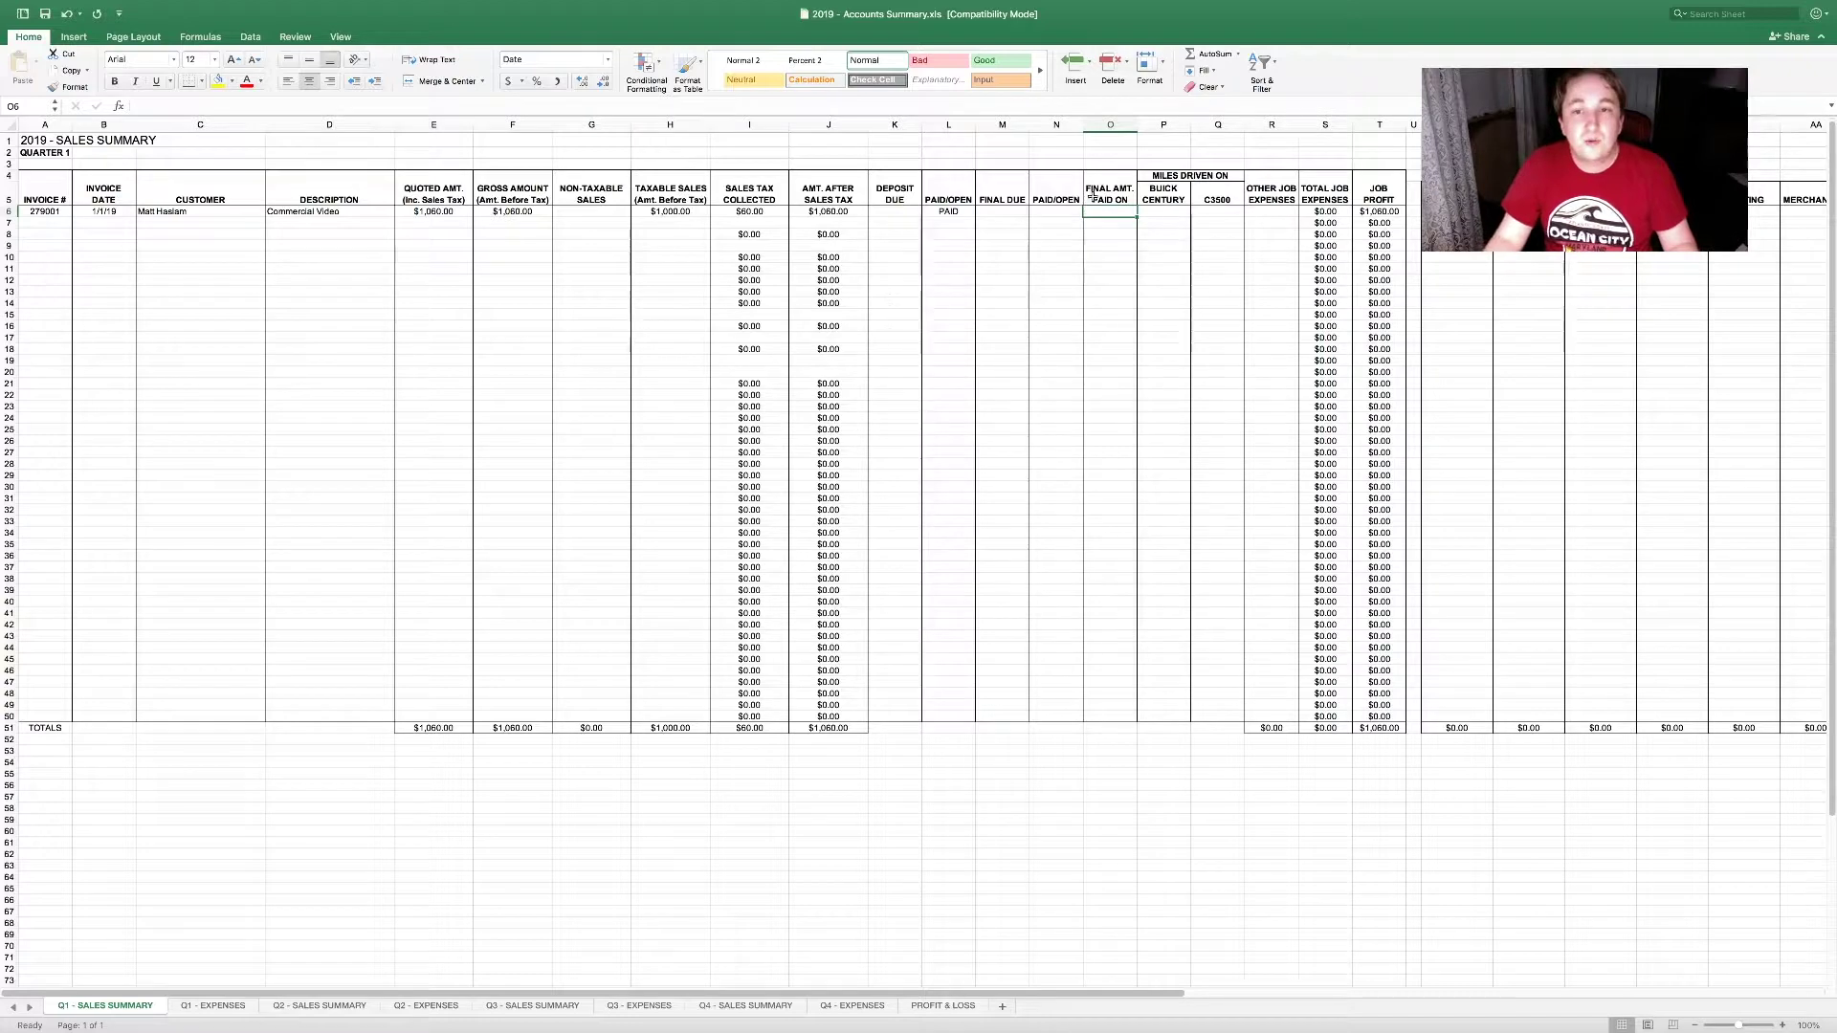
pyautogui.moveTo(1101, 211); pyautogui.dragTo(1092, 717)
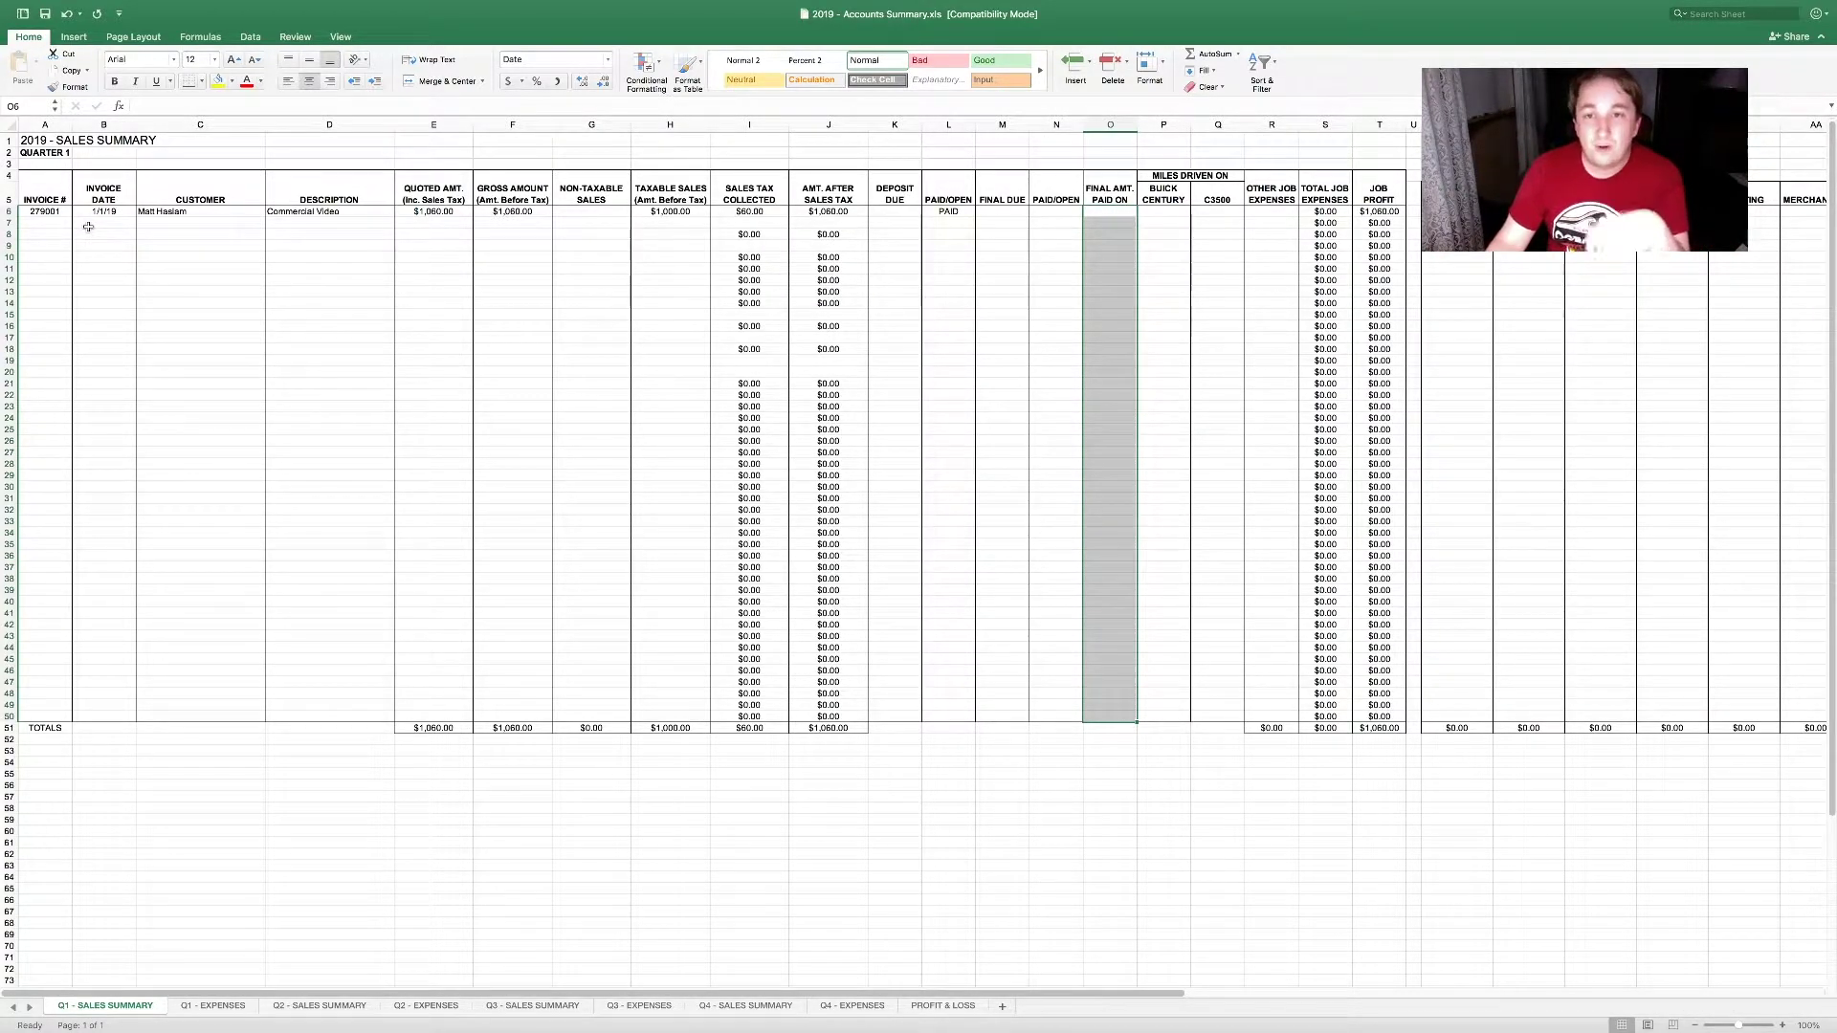
pyautogui.moveTo(1003, 212); pyautogui.dragTo(1006, 716)
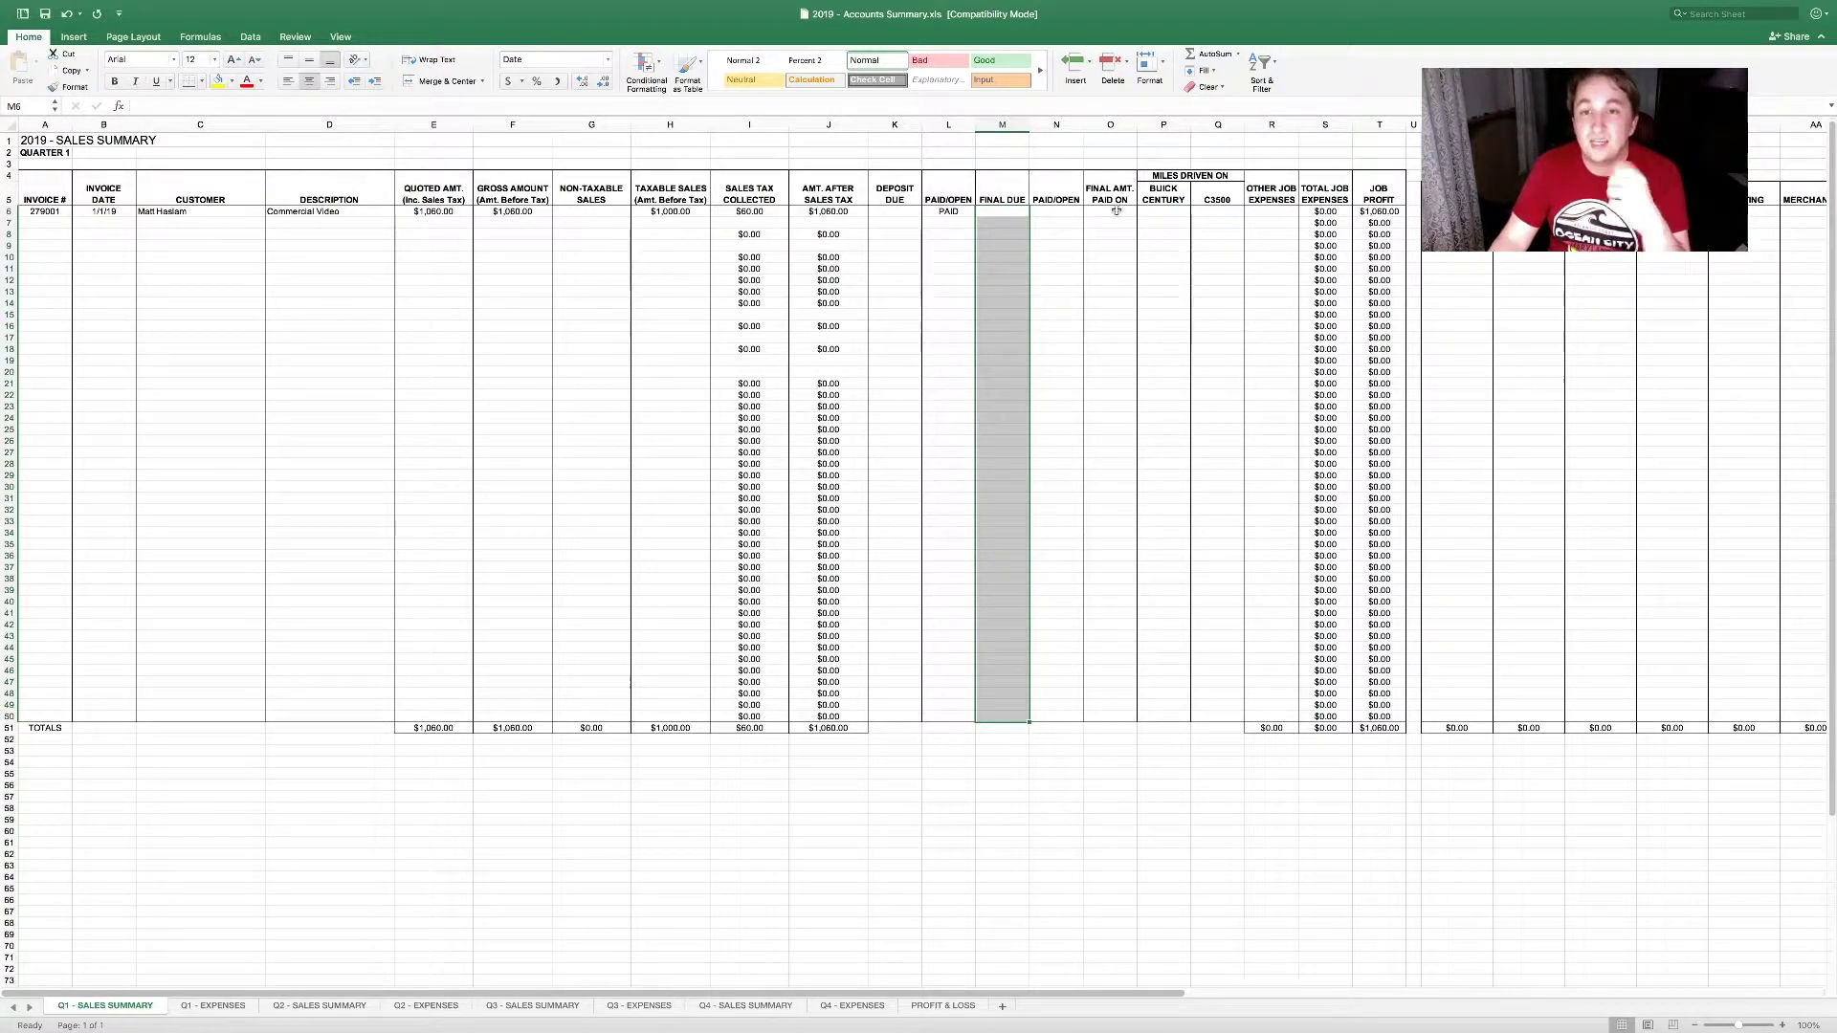
pyautogui.moveTo(1116, 210); pyautogui.dragTo(1115, 716)
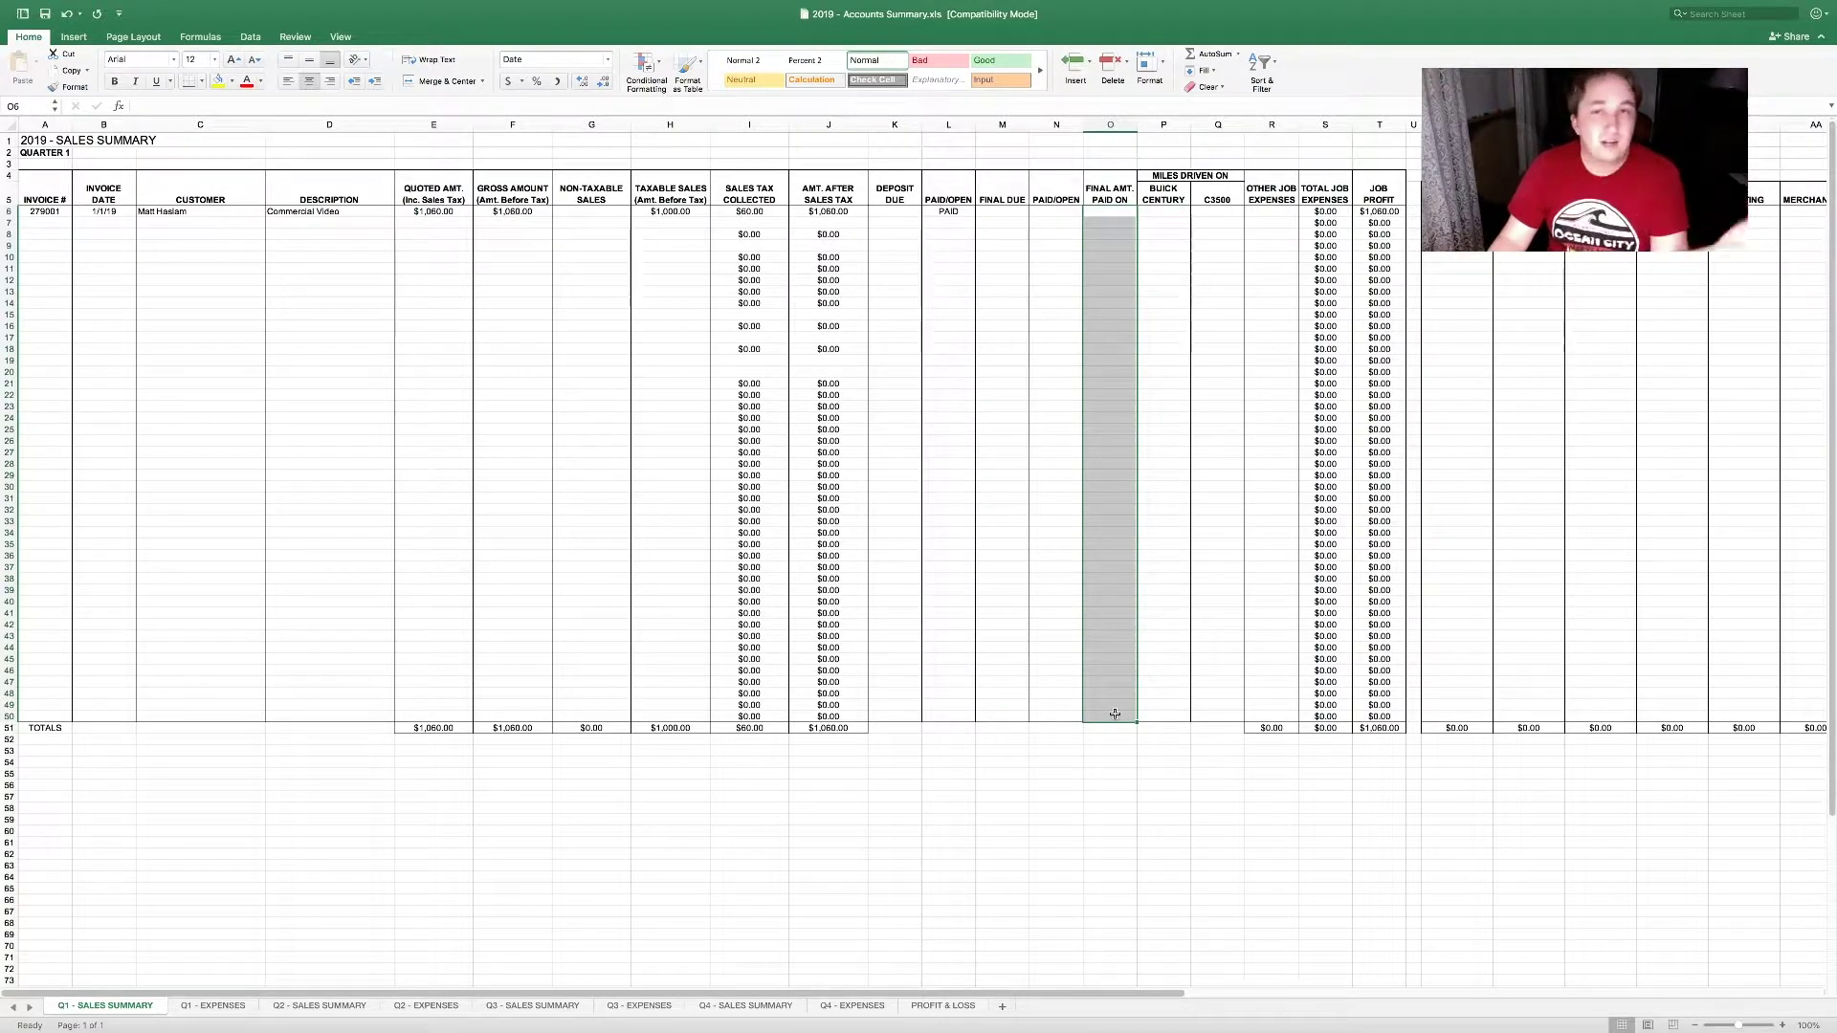
pyautogui.click(1163, 213)
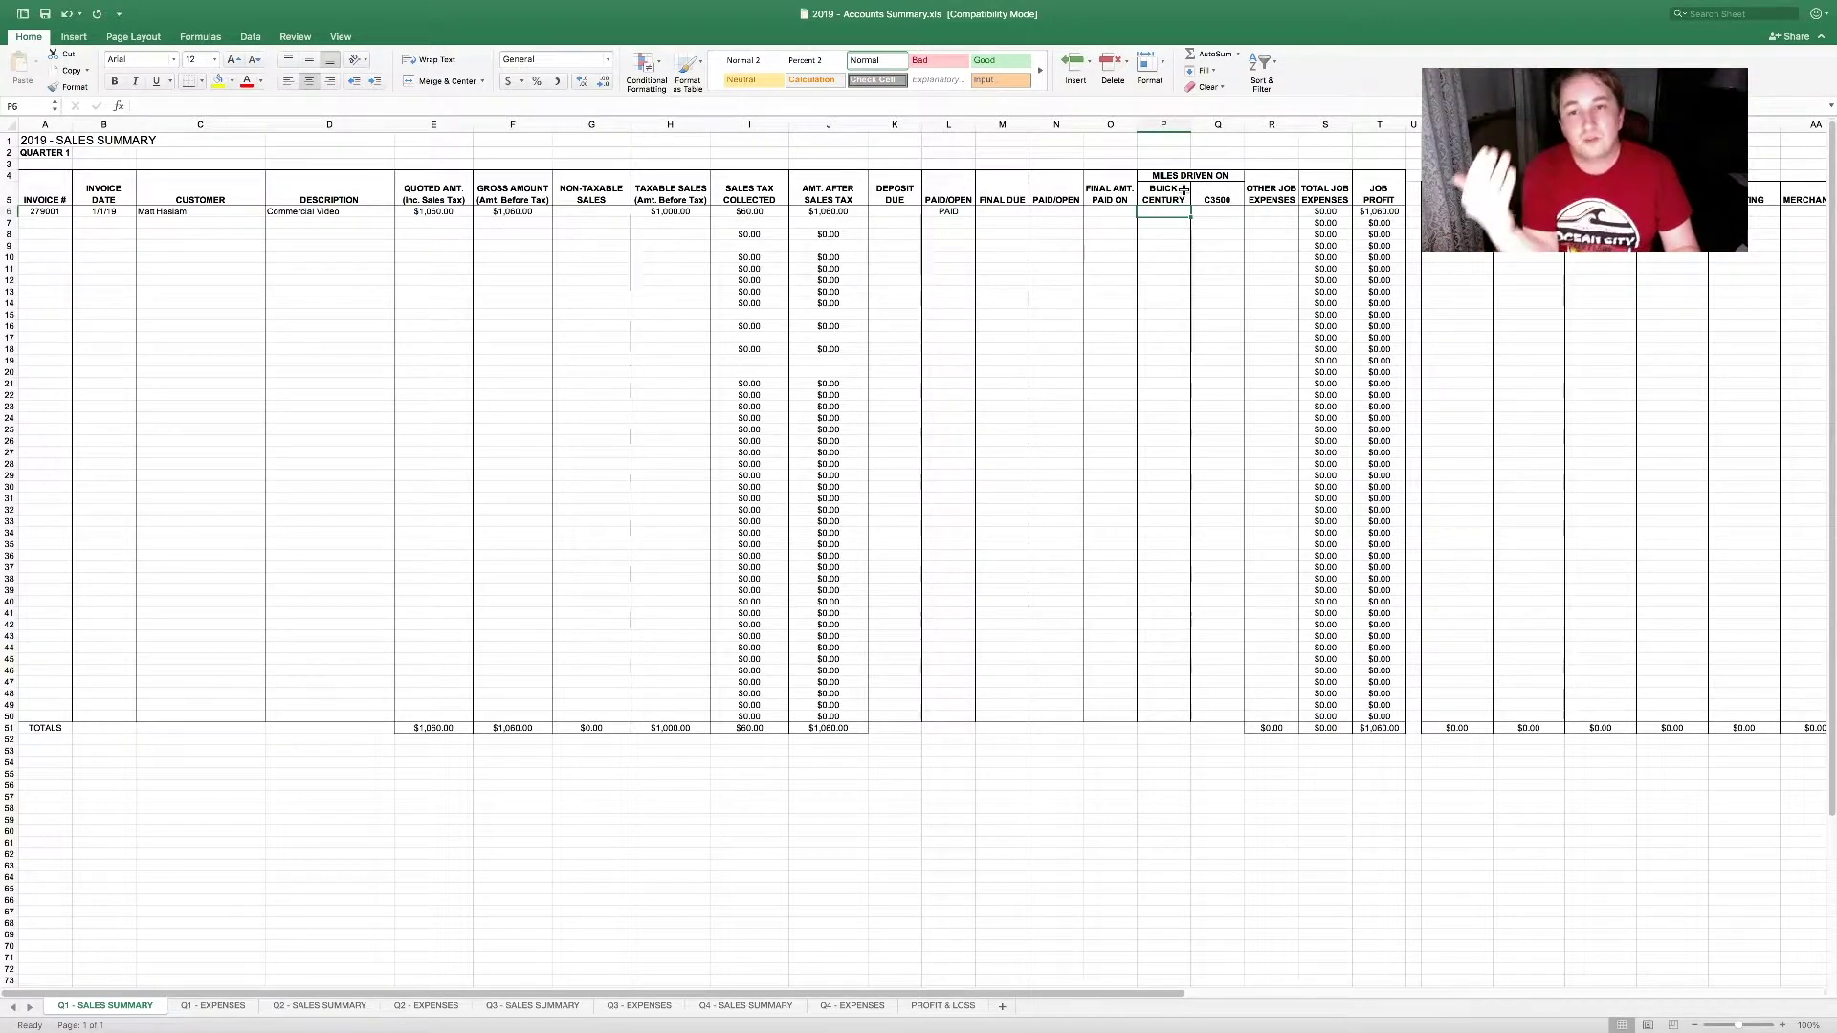
# Step: Log 150 C3500 miles for the sample invoice in Q6
pyautogui.press('Right')
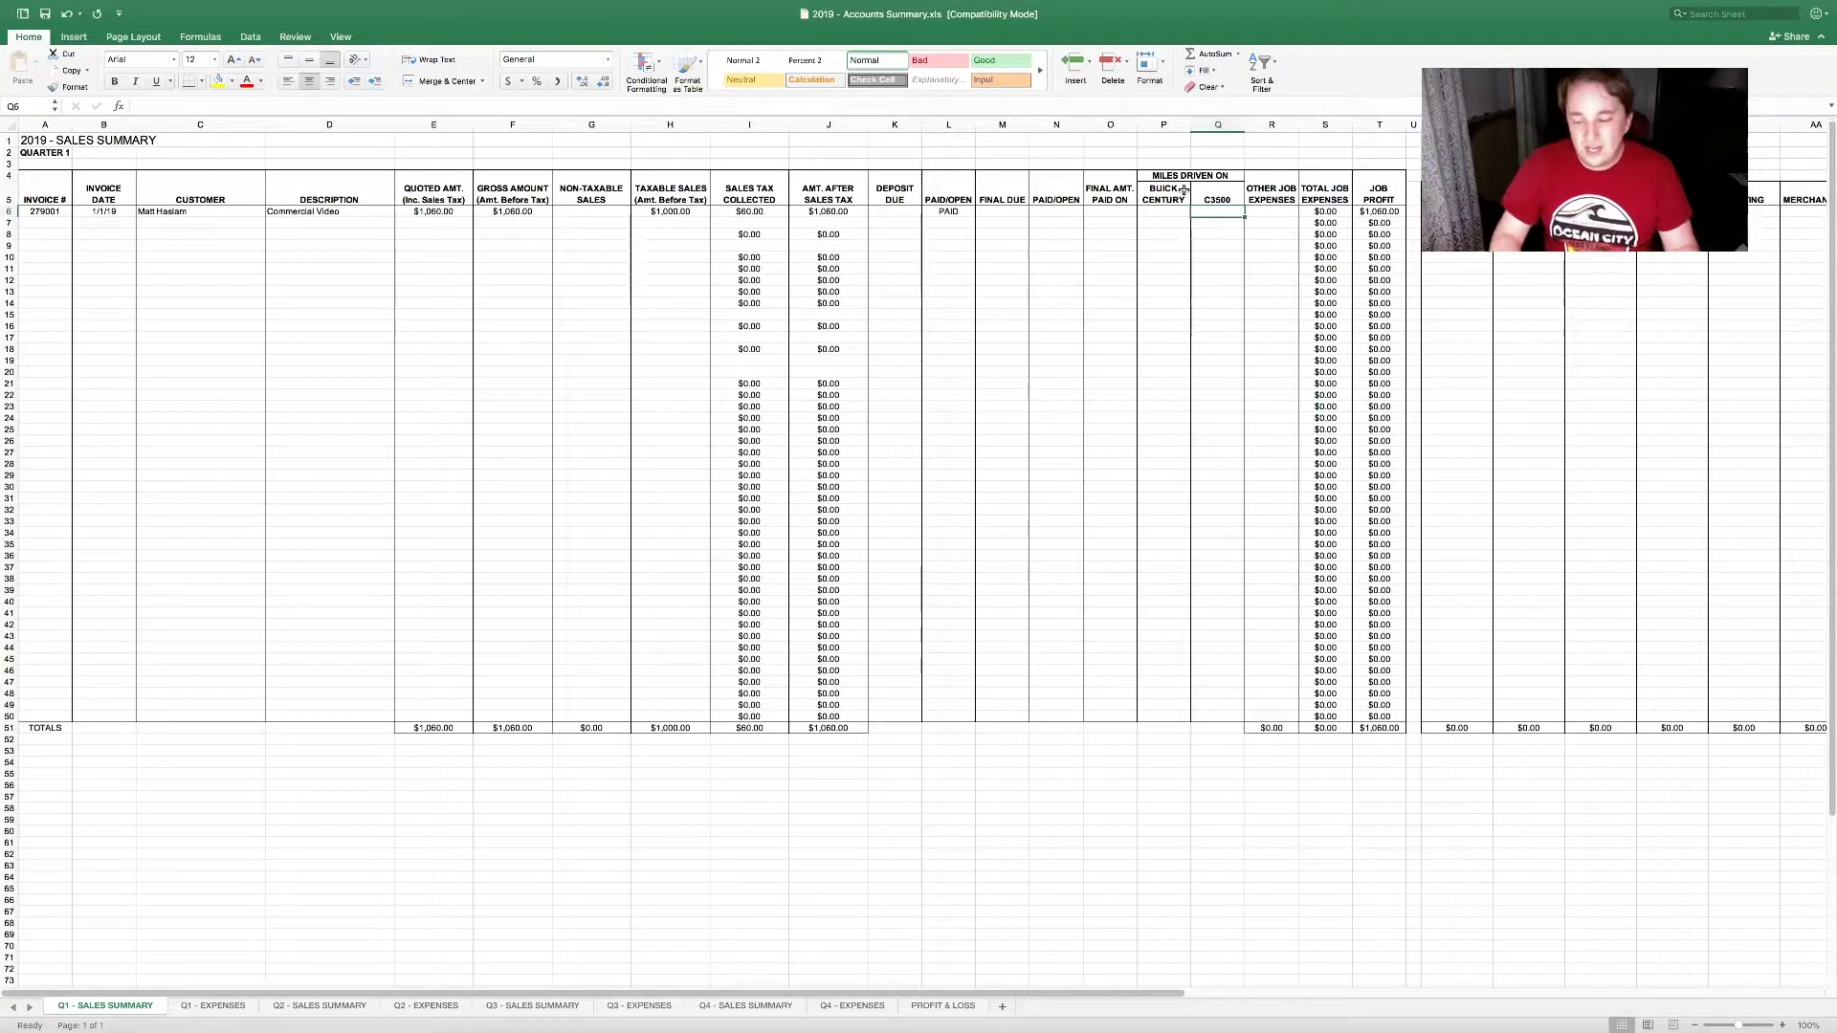
pyautogui.write('150')
pyautogui.press('Tab')
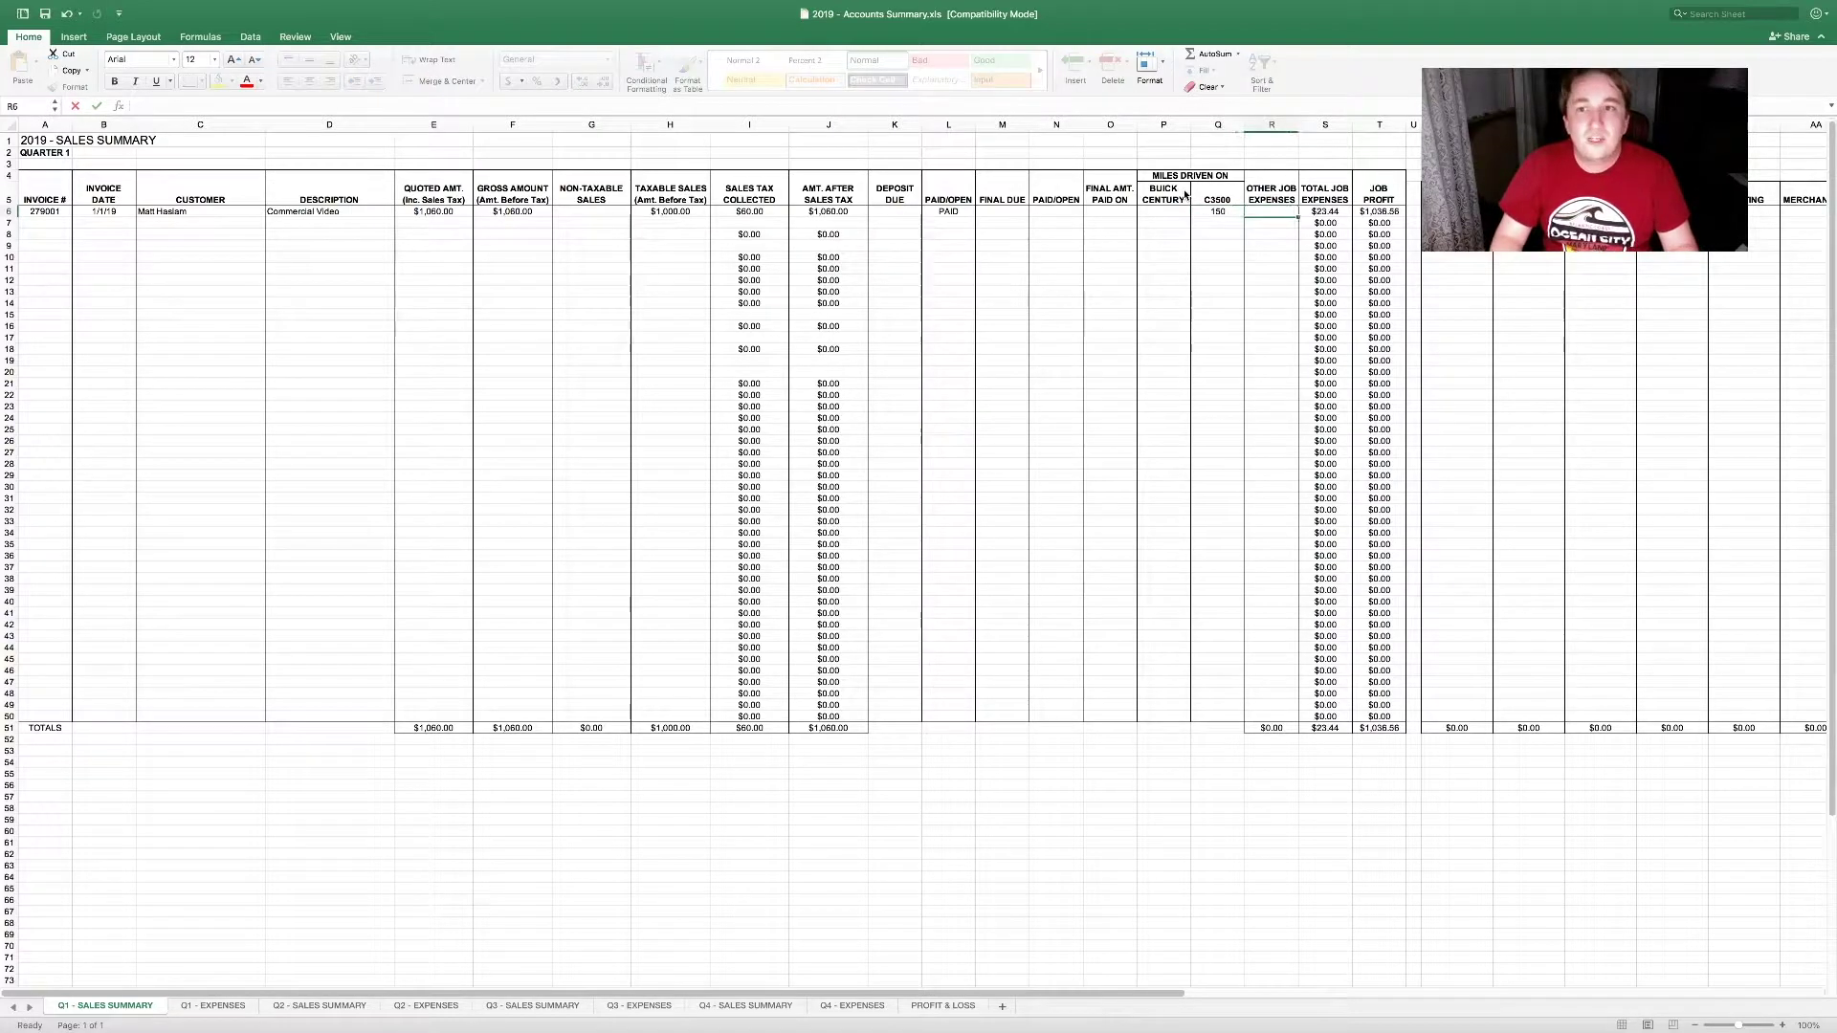
pyautogui.press('Tab')
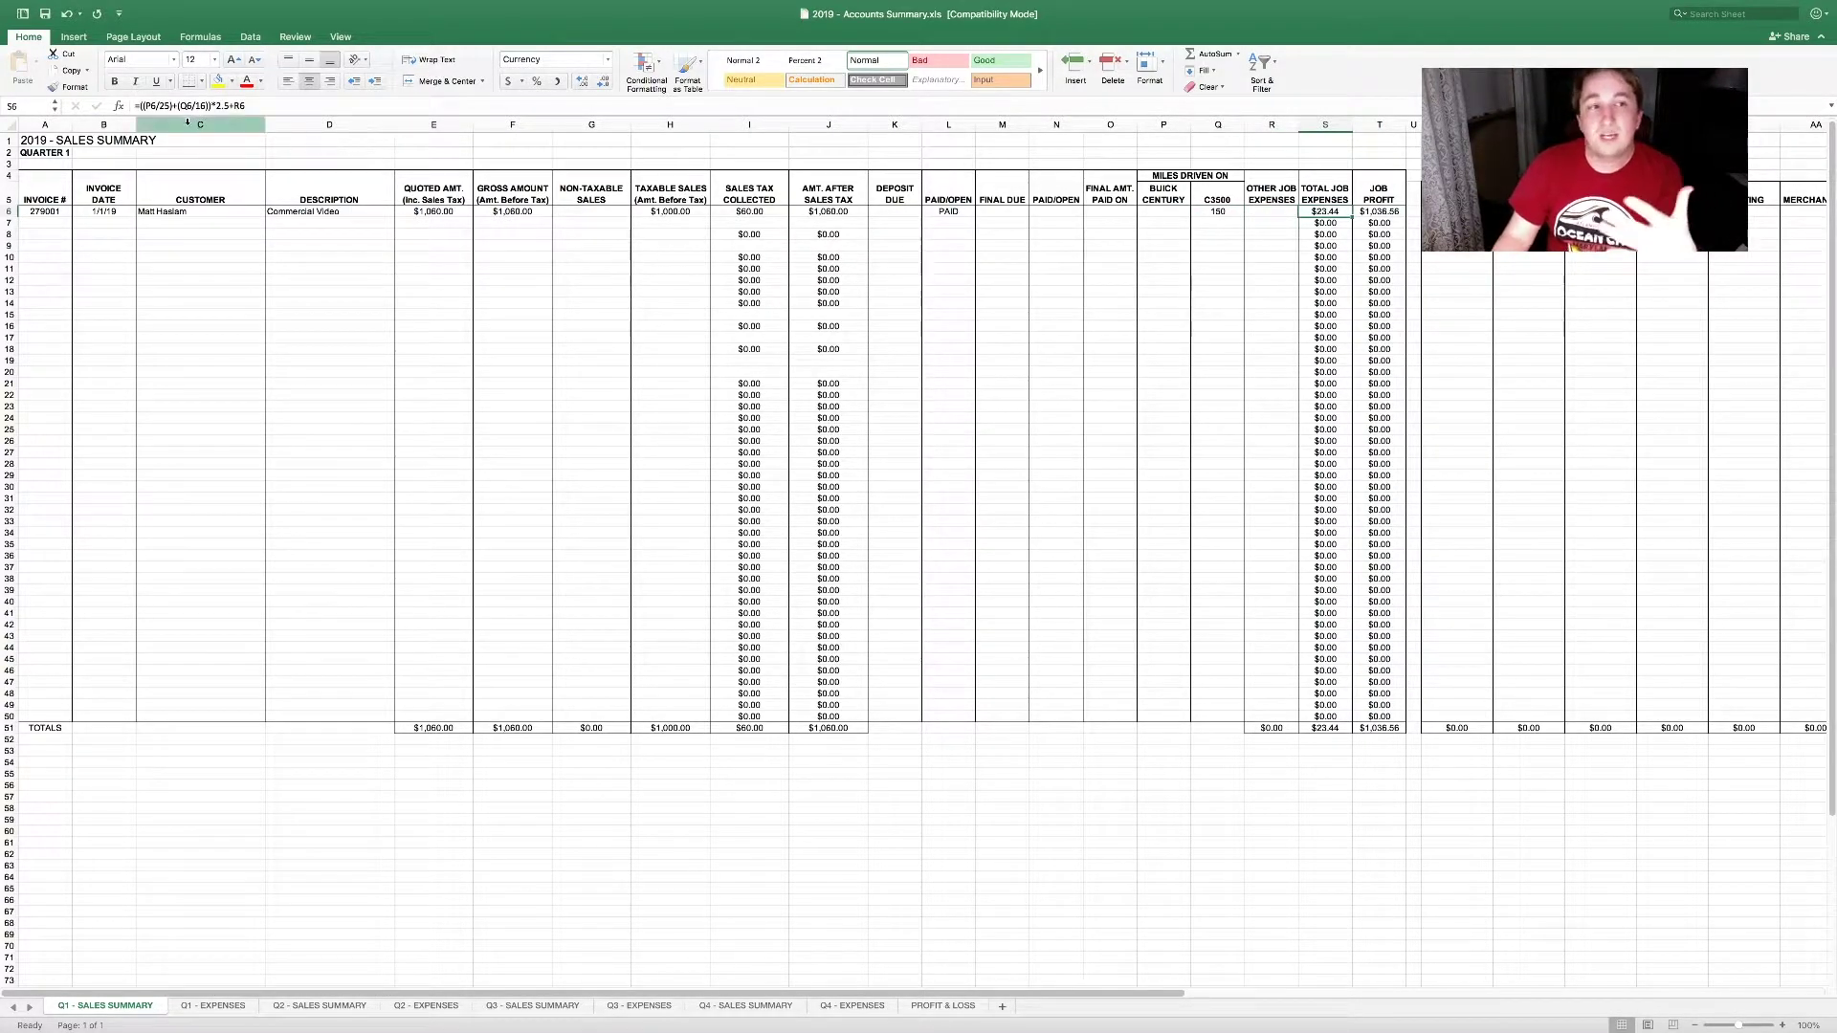
# Step: Review the S6 mileage formula =((P6/25)+(Q6/16))*2.5+R6, giving $23.44 expenses and $1,036.56 profit
pyautogui.press('F2')
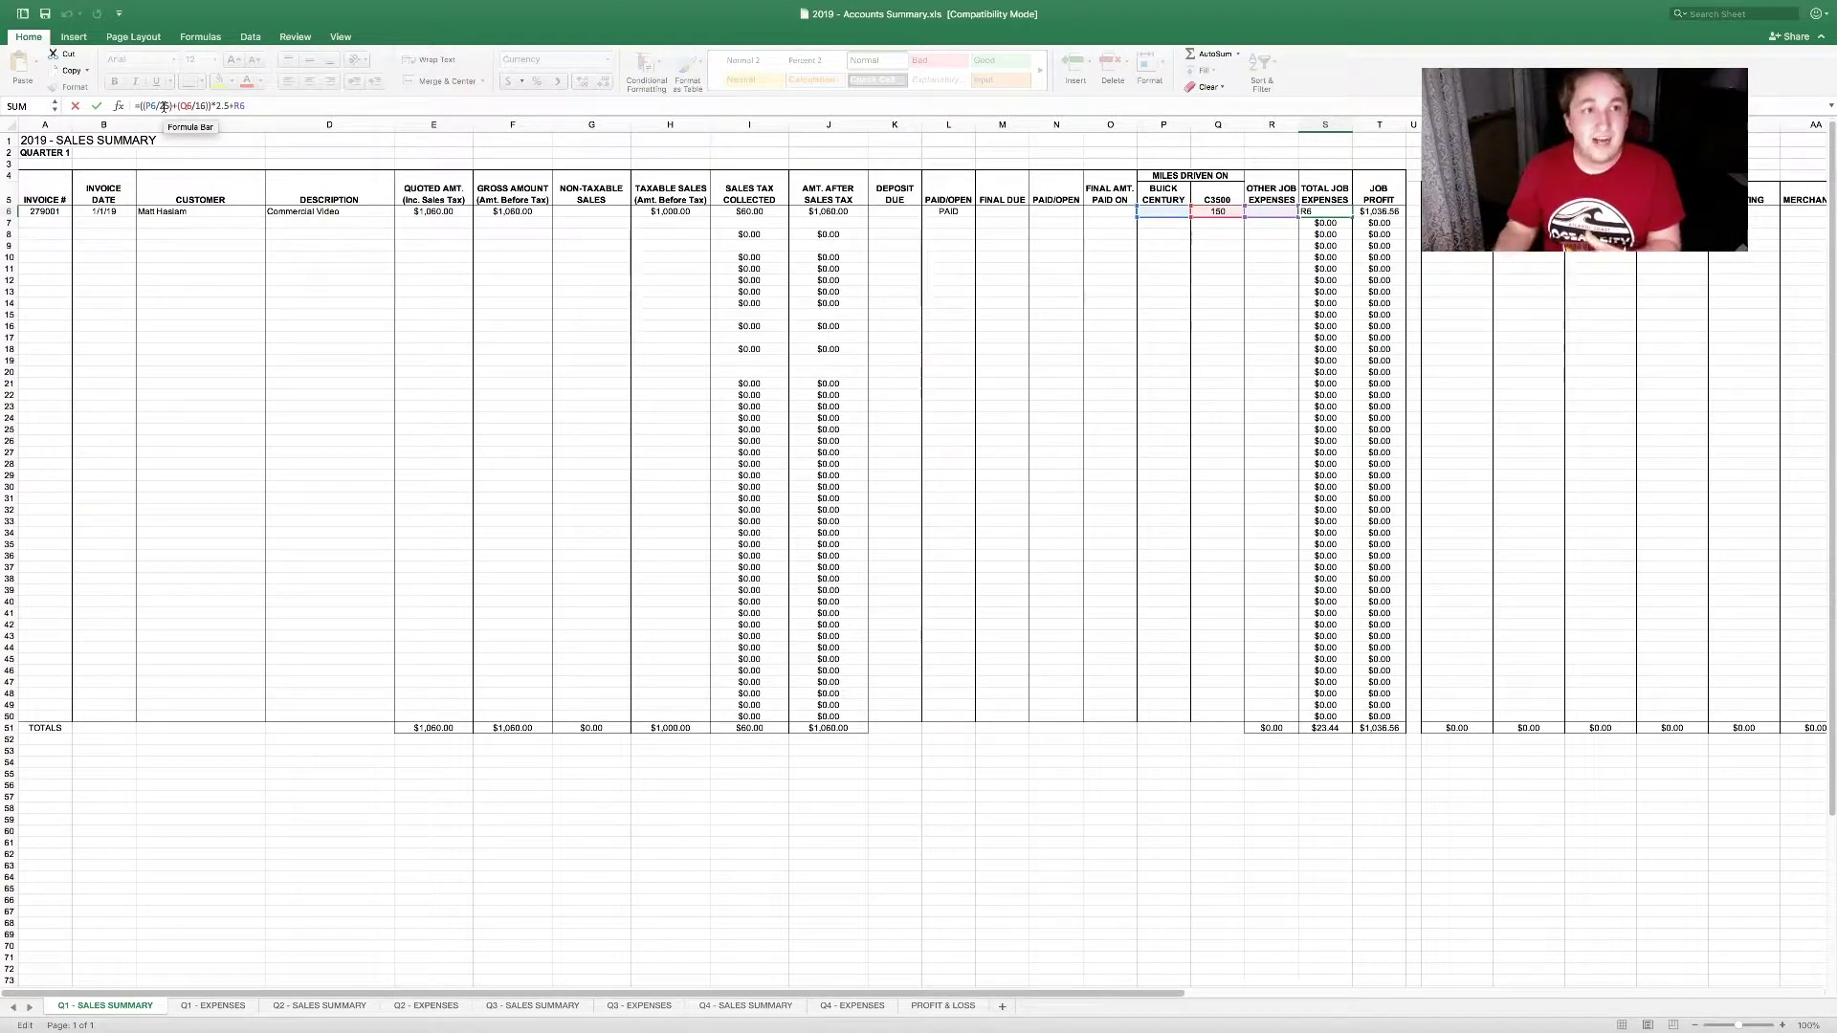
pyautogui.write(')')
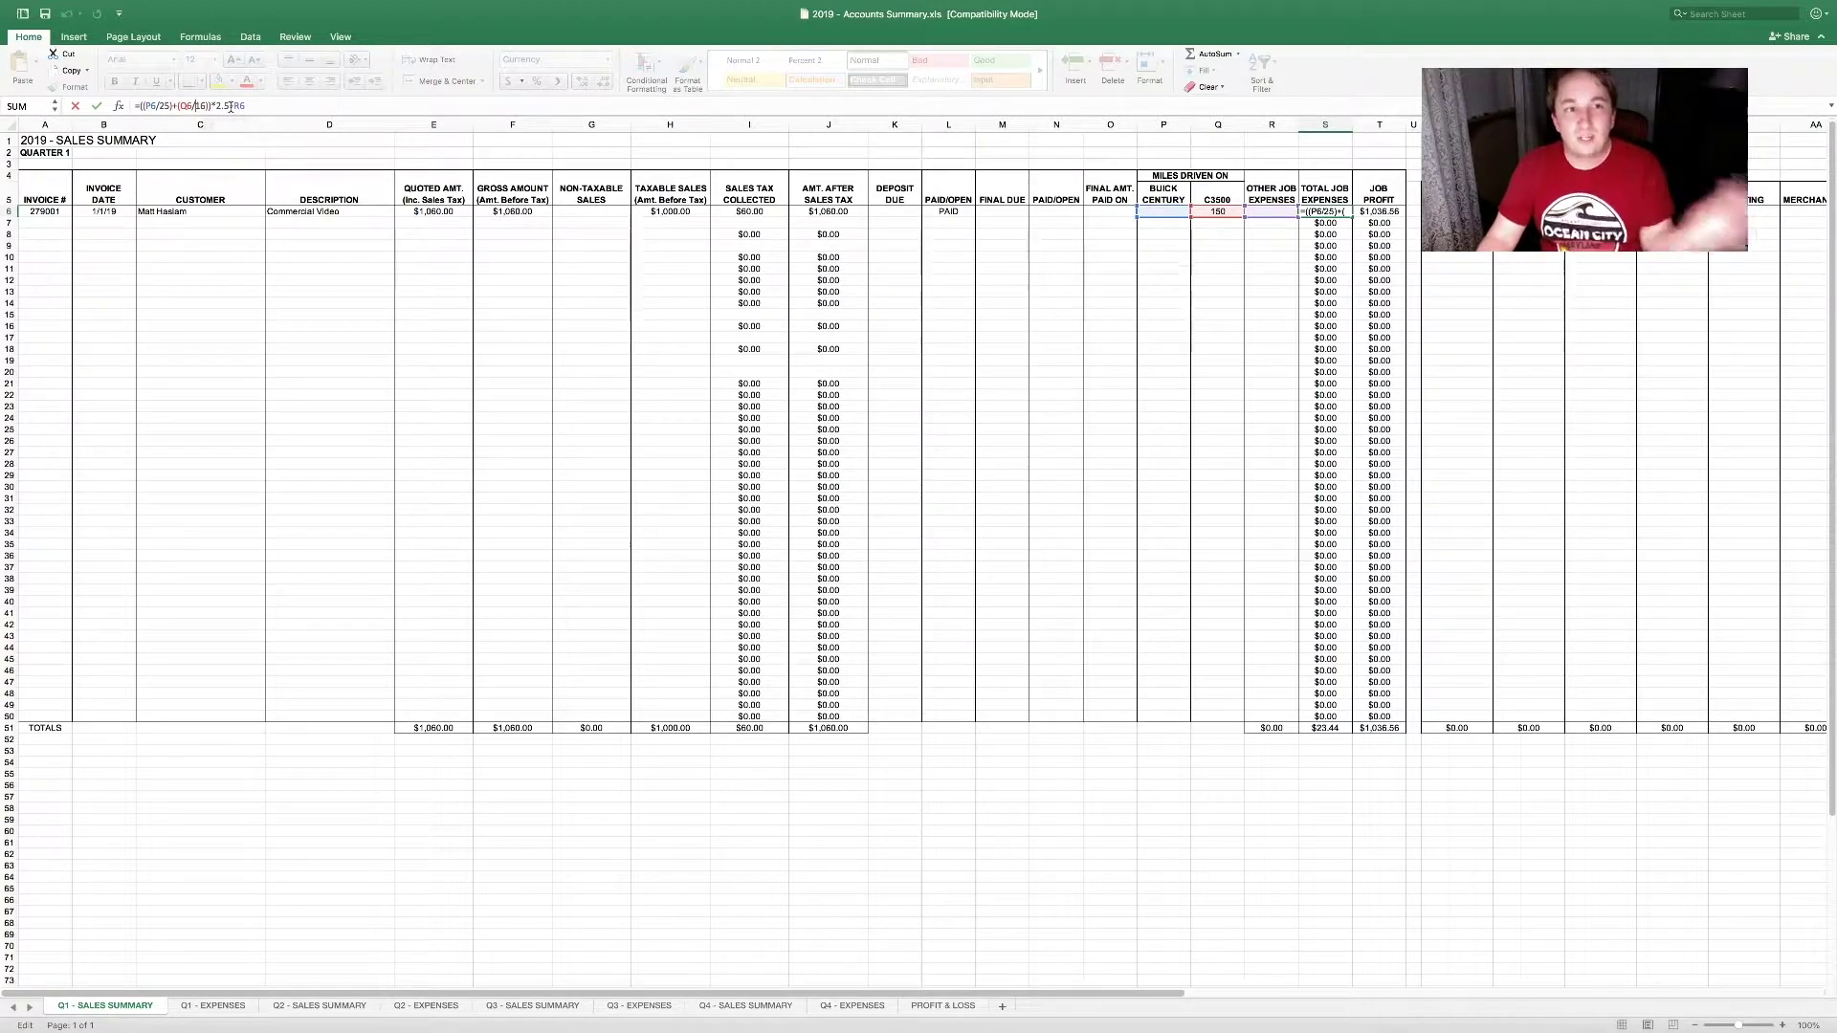
pyautogui.click(231, 107)
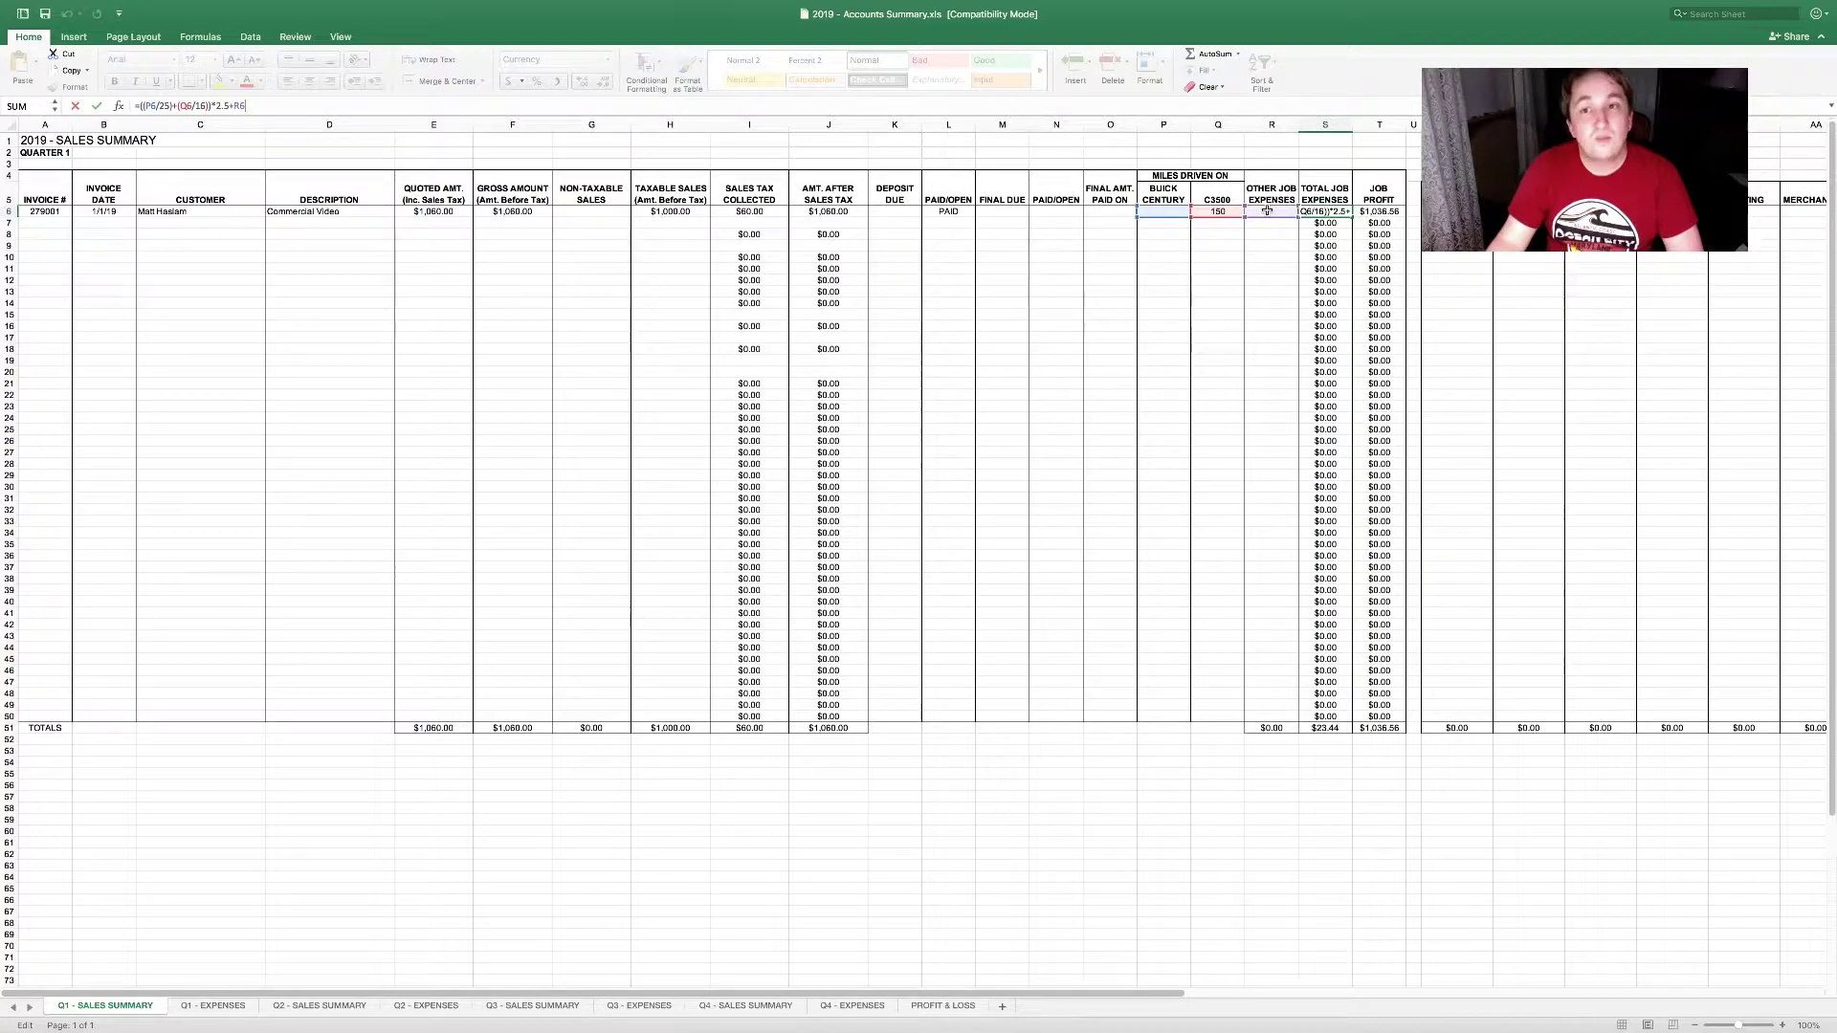
pyautogui.press('Escape')
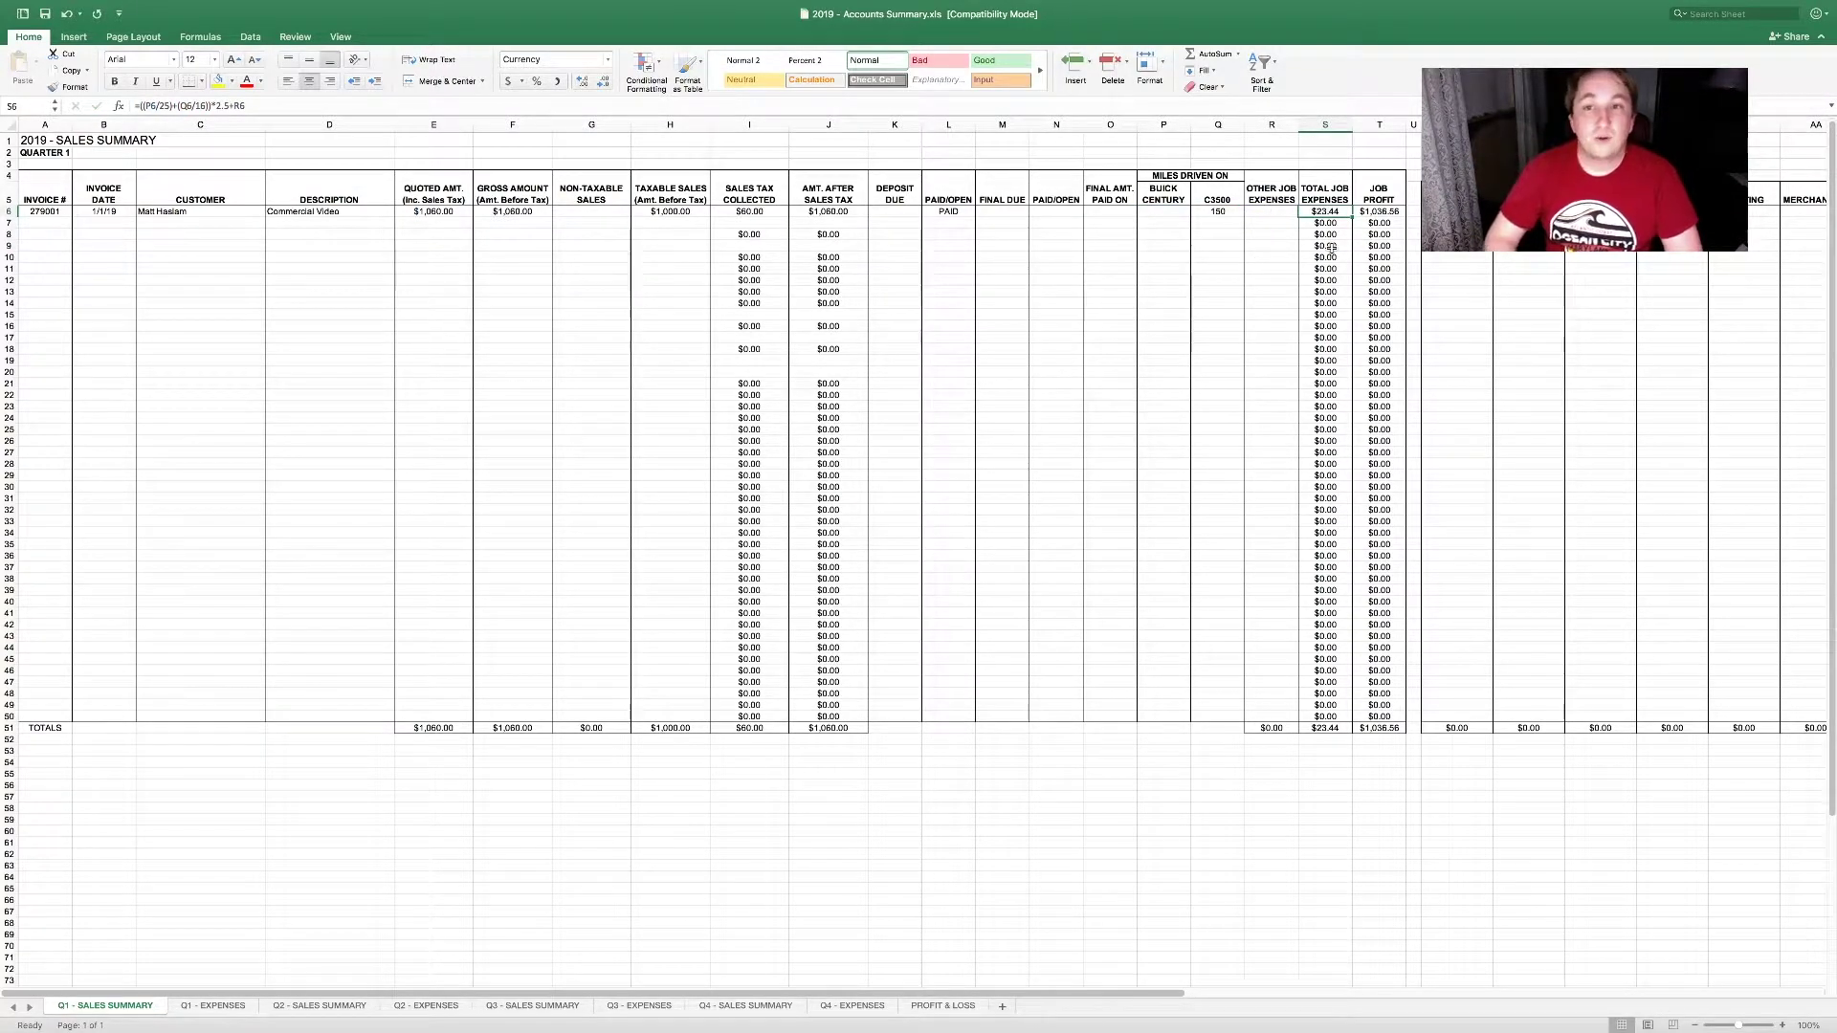
pyautogui.press('Right')
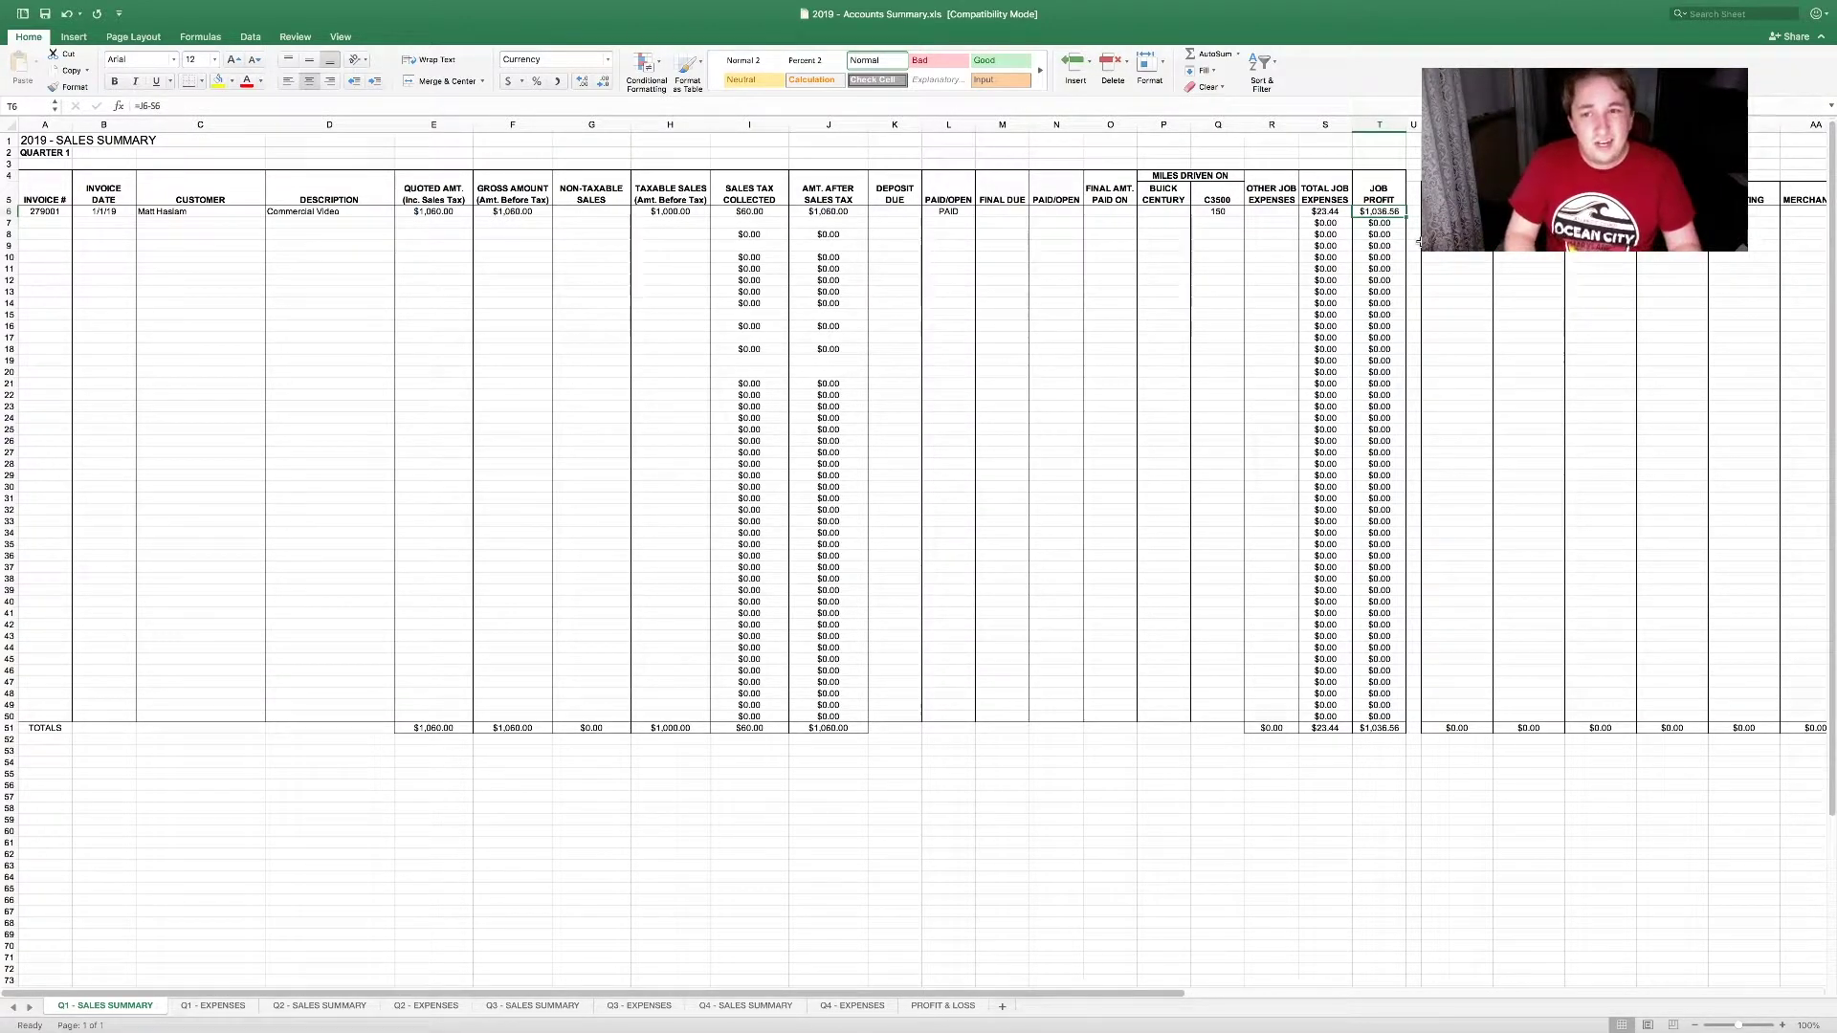
pyautogui.moveTo(1325, 191); pyautogui.dragTo(741, 325)
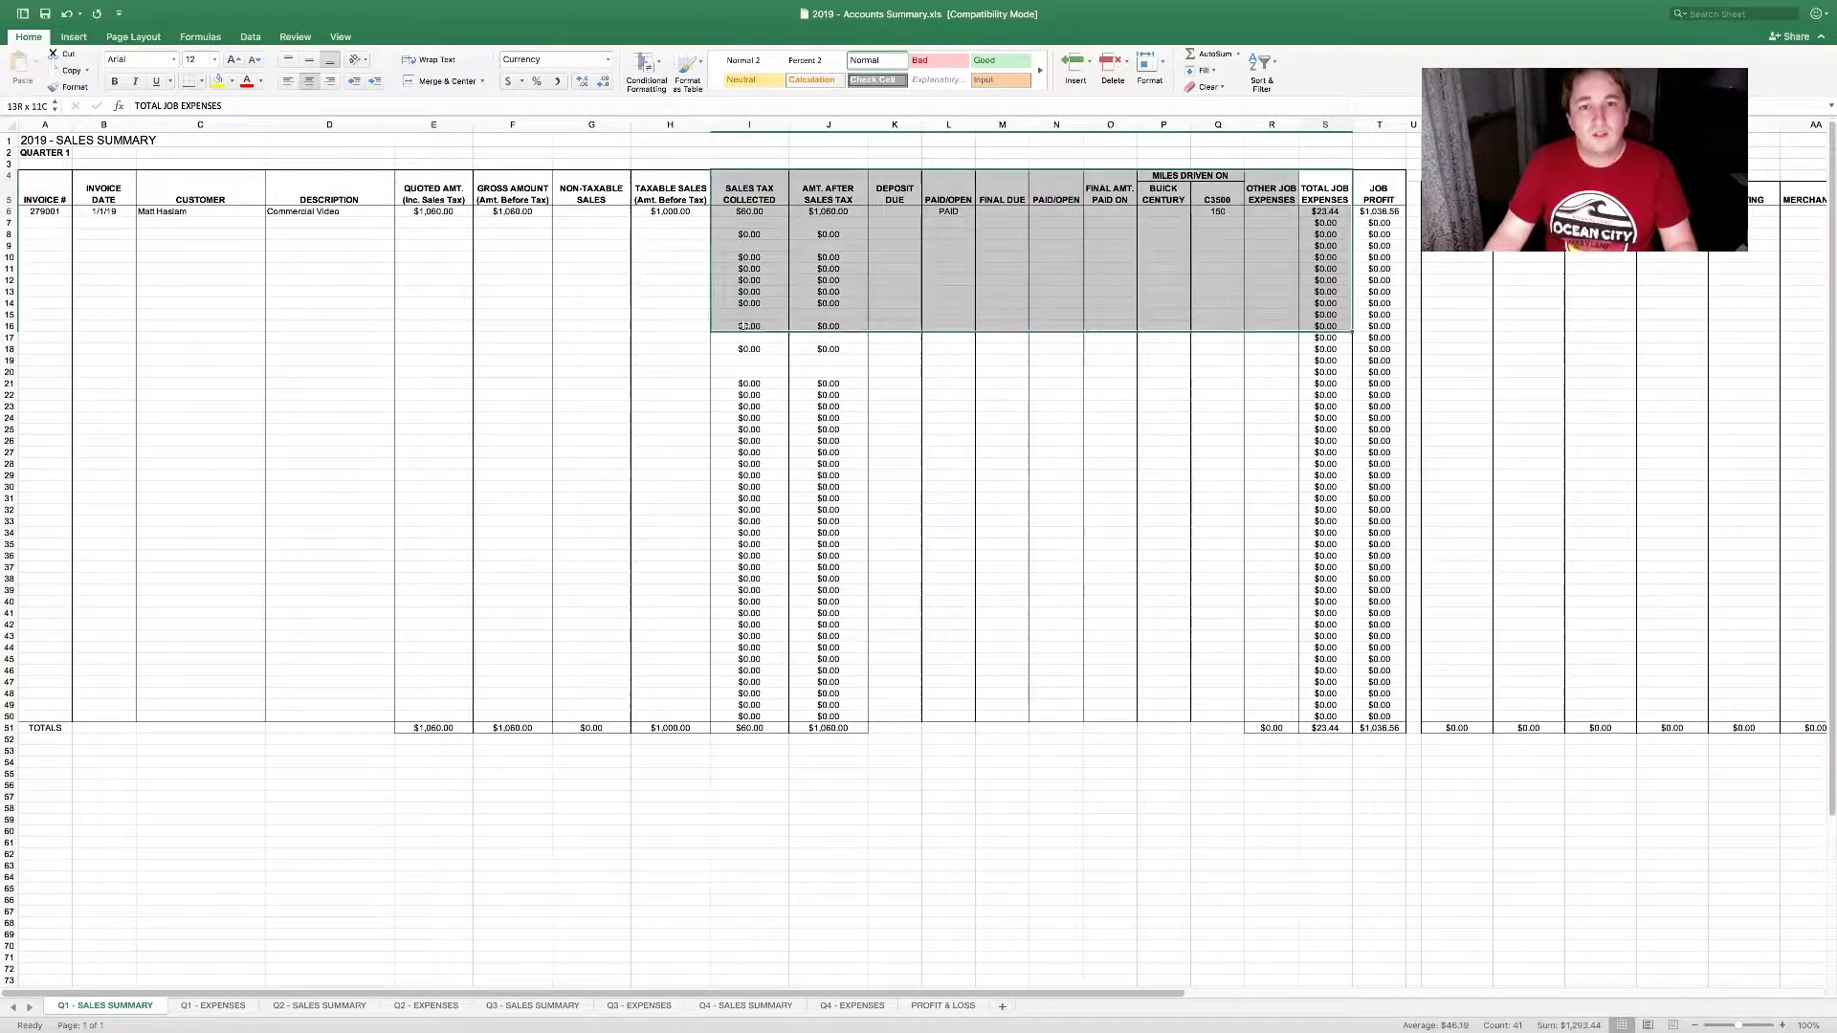
pyautogui.click(1457, 210)
pyautogui.moveTo(1115, 995); pyautogui.dragTo(1390, 998)
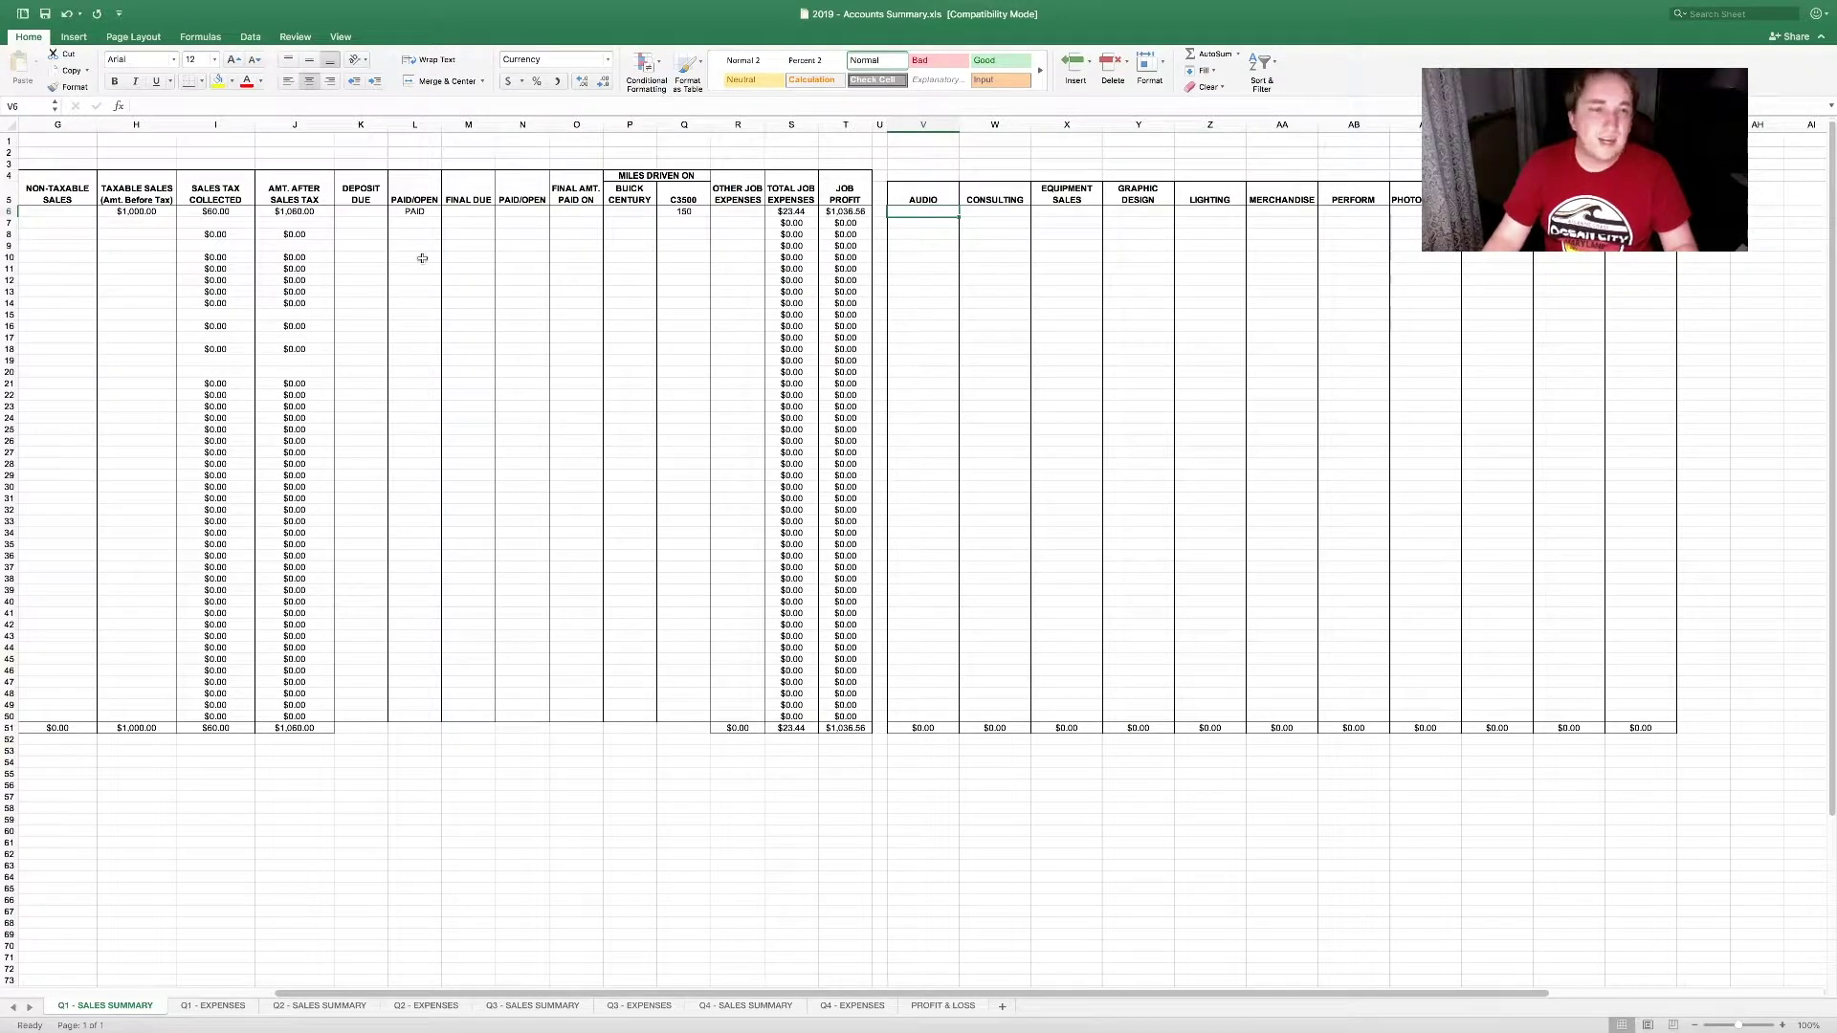
# Step: Enter 1000 in the income category cell AE6
pyautogui.press('Right')
pyautogui.press('Right')
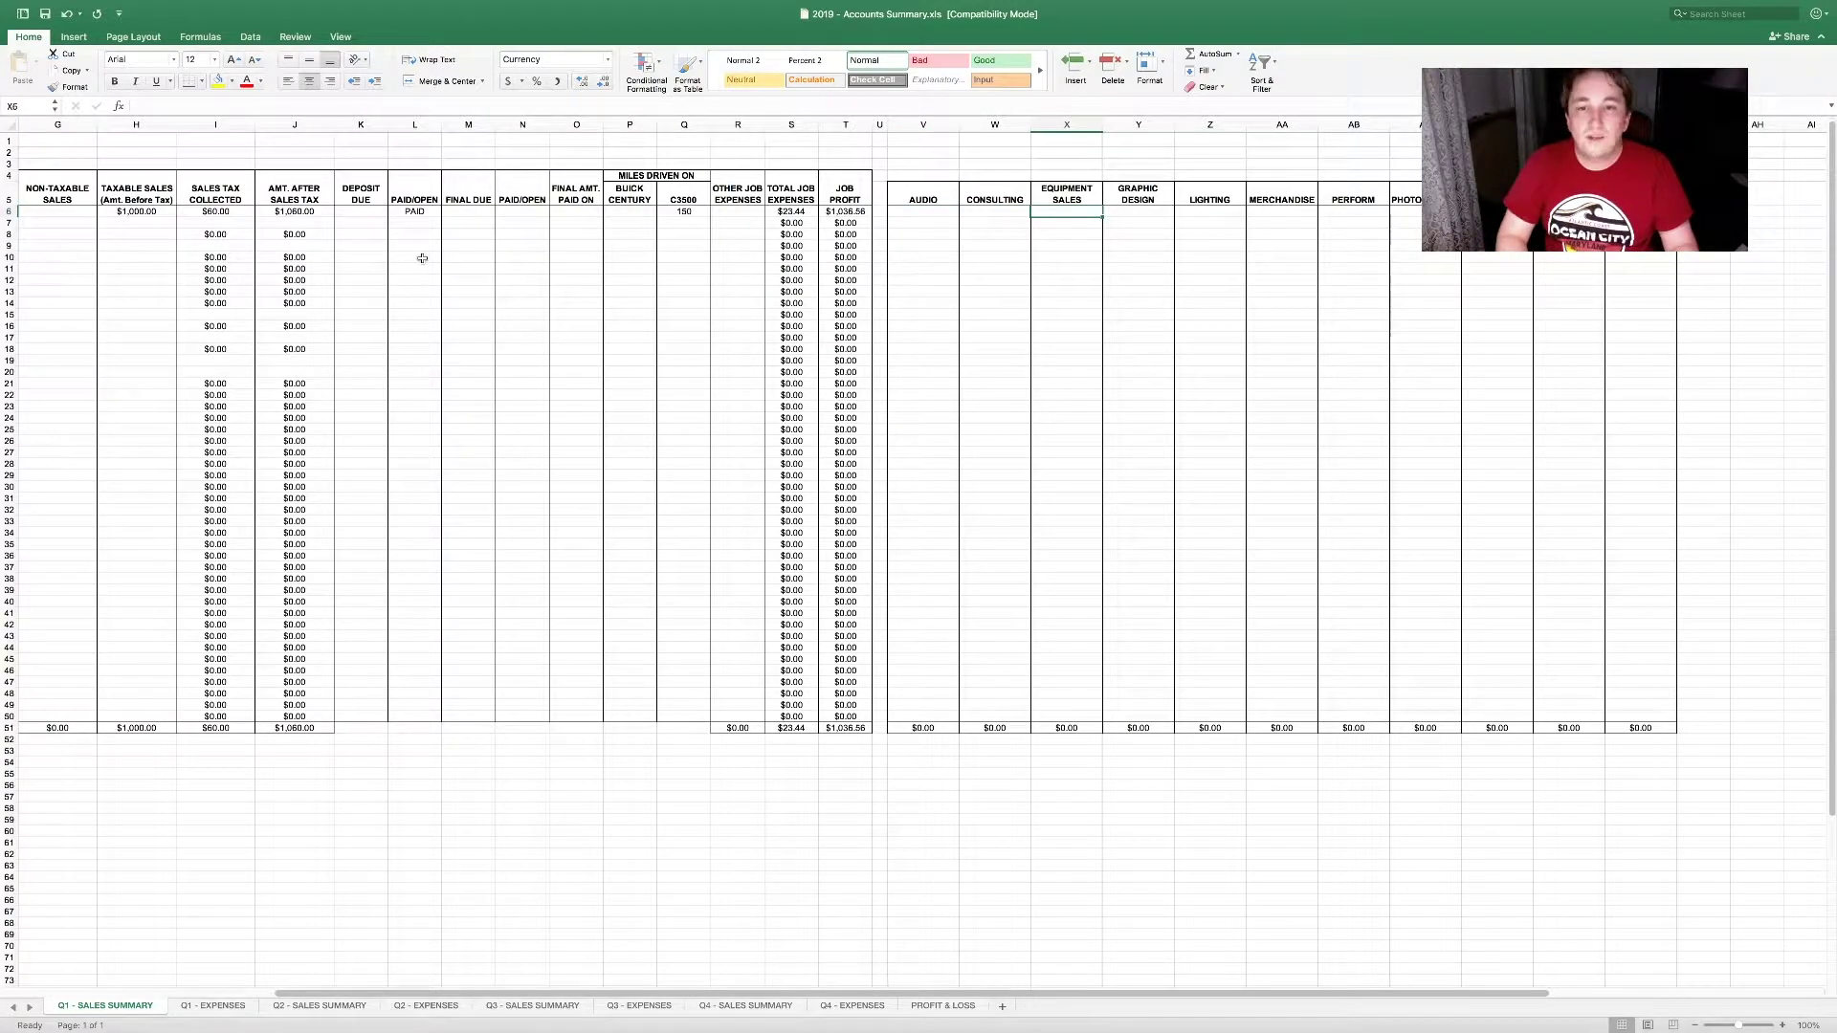
pyautogui.press('Right')
pyautogui.press('Right')
pyautogui.press('Right')
pyautogui.press('Right')
pyautogui.press('Right')
pyautogui.press('Right')
pyautogui.press('Right')
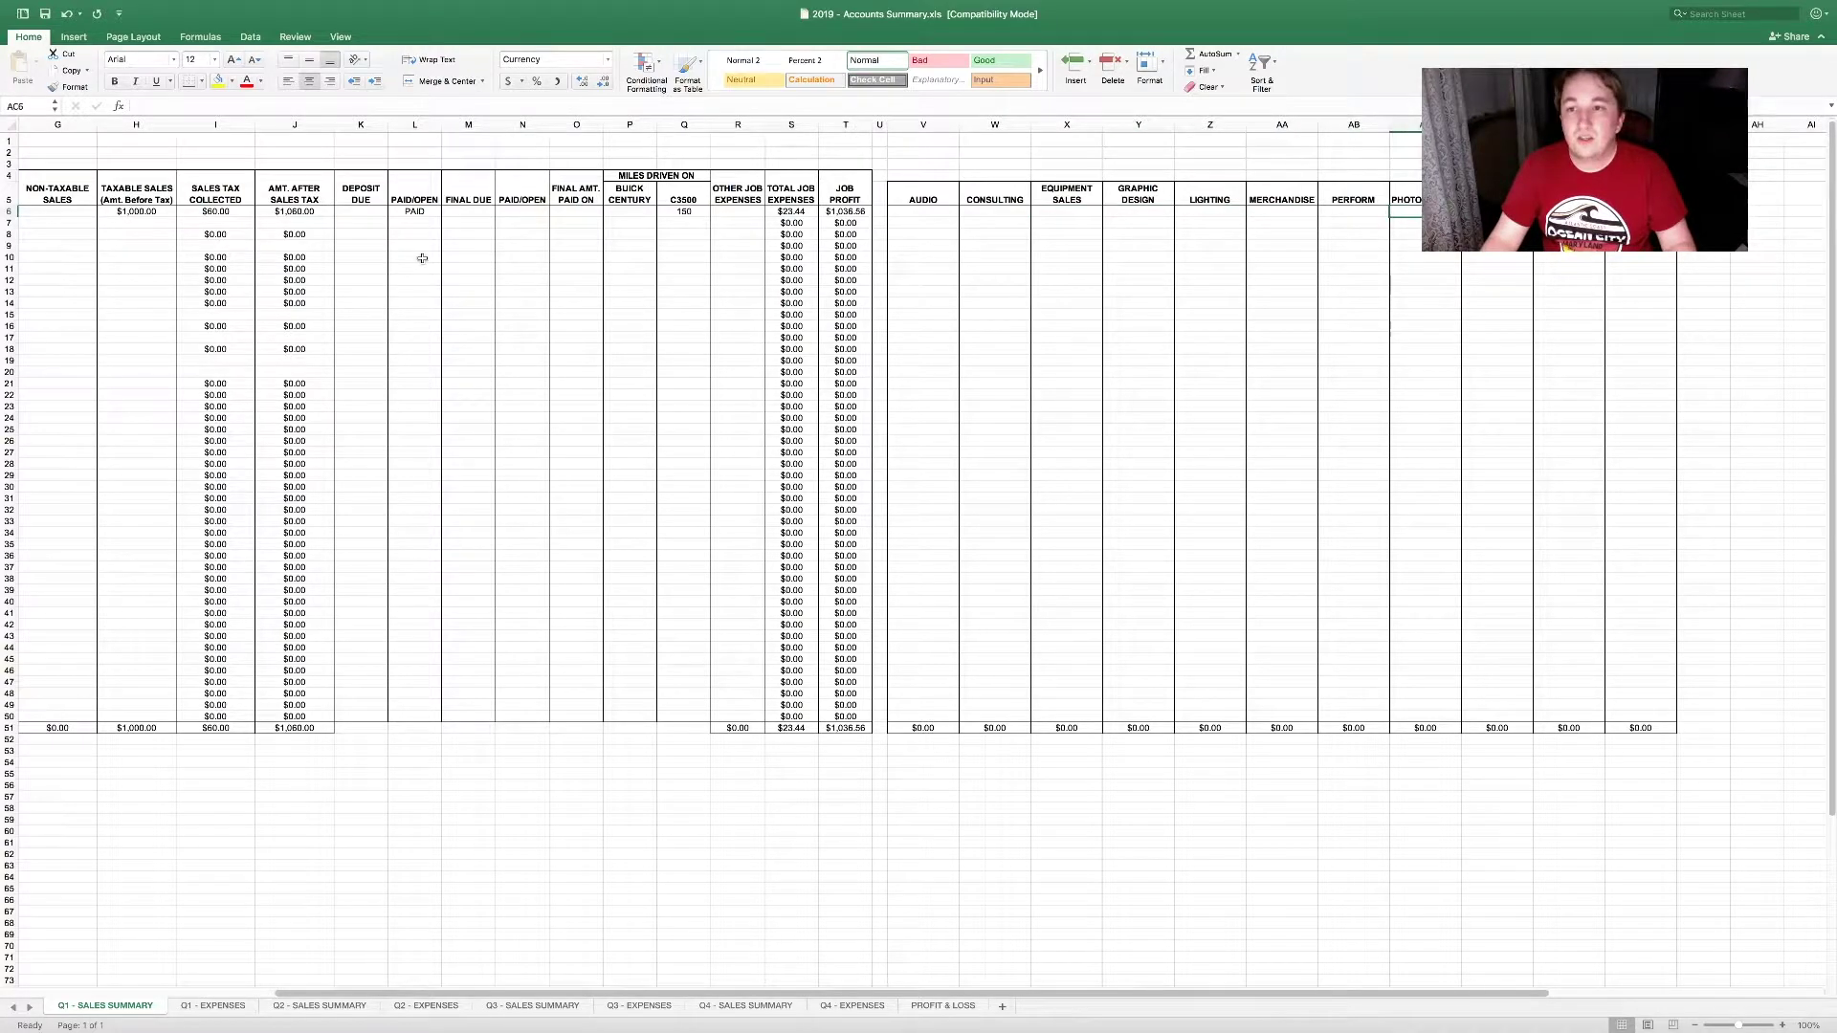
pyautogui.write('10')
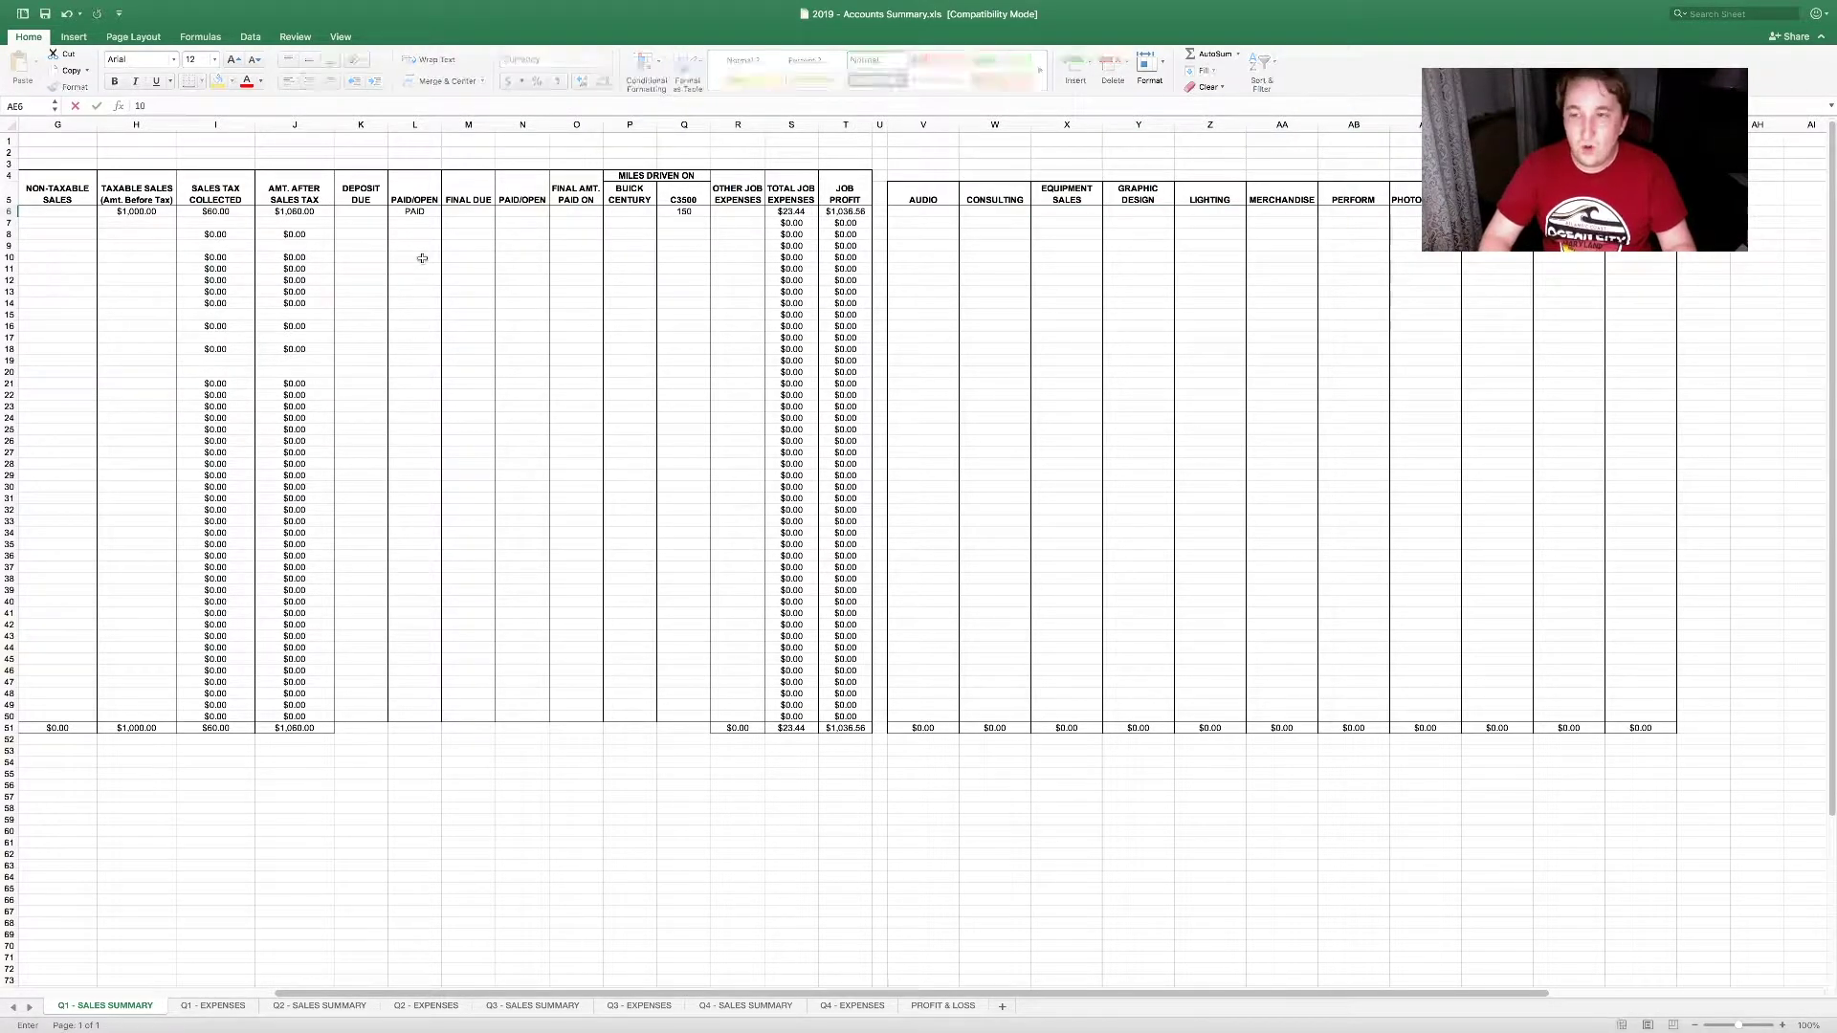
pyautogui.write('00')
pyautogui.press('Return')
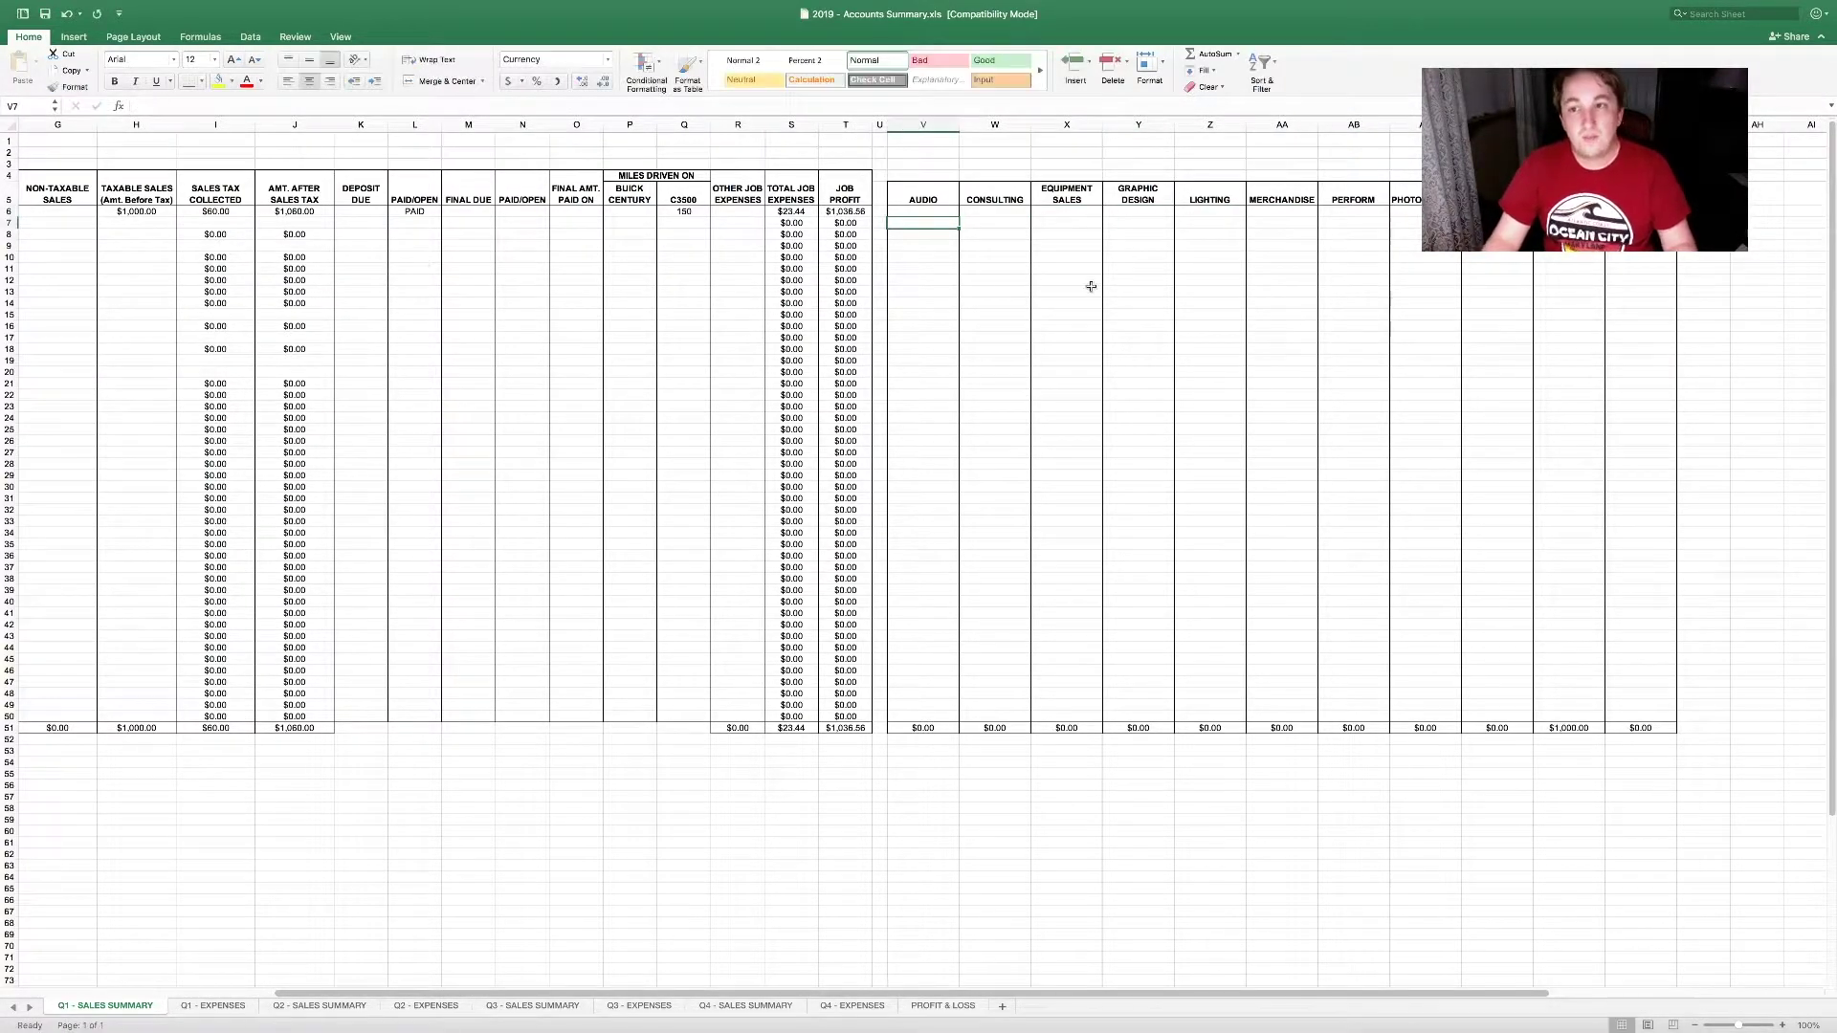
# Step: Check the row-51 totals: $1,000.00 in that category, Audio and the others $0.00
pyautogui.click(1569, 211)
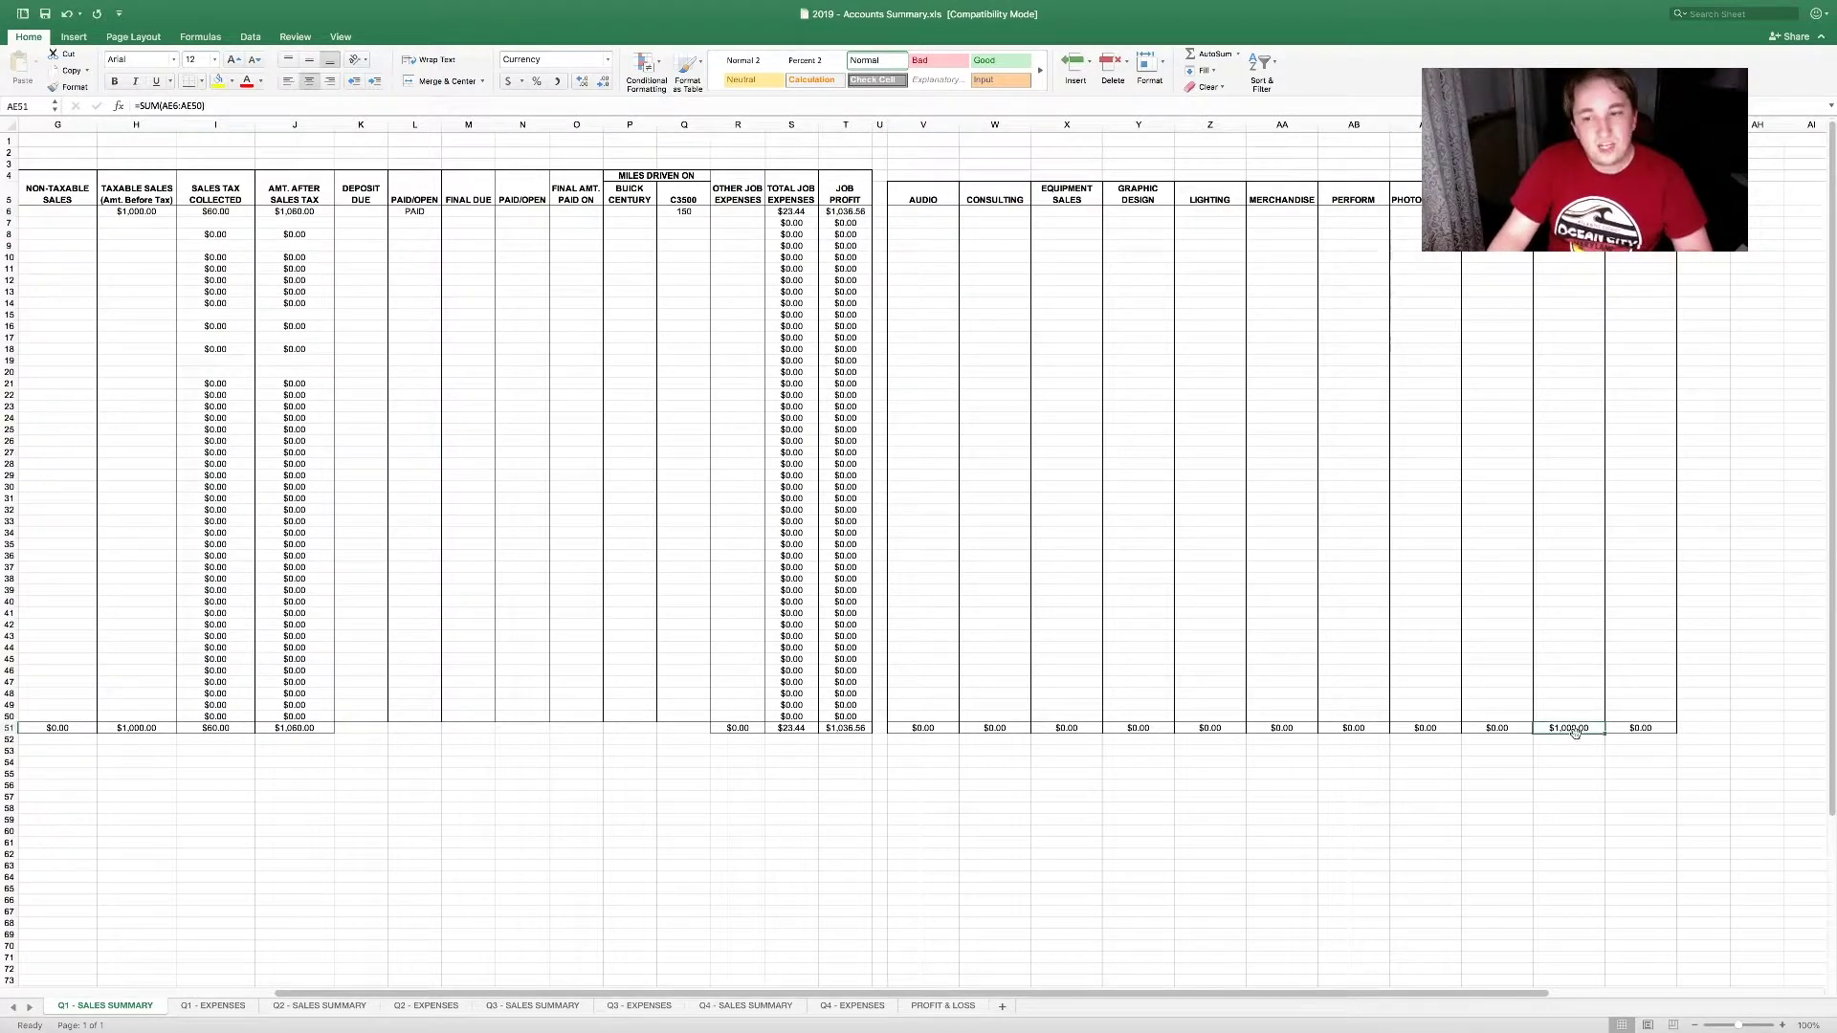
pyautogui.moveTo(923, 728); pyautogui.dragTo(1636, 729)
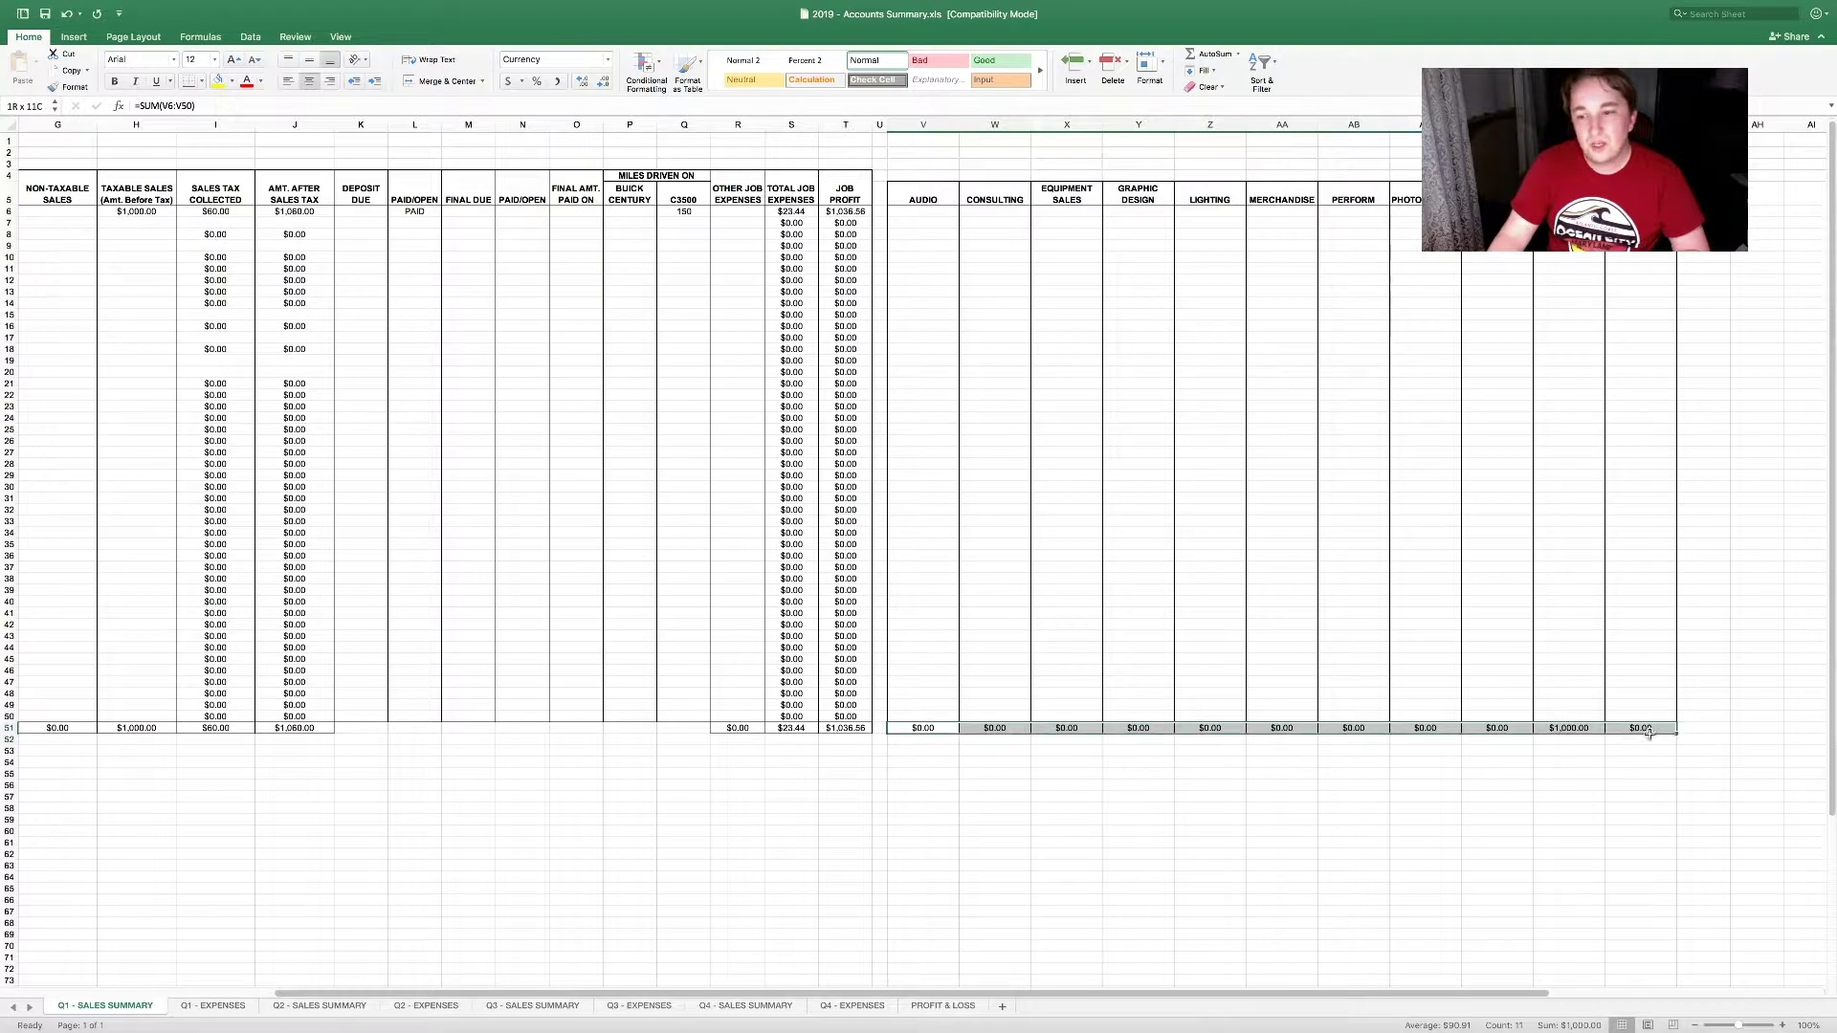
pyautogui.moveTo(234, 728); pyautogui.dragTo(845, 728)
pyautogui.click(924, 729)
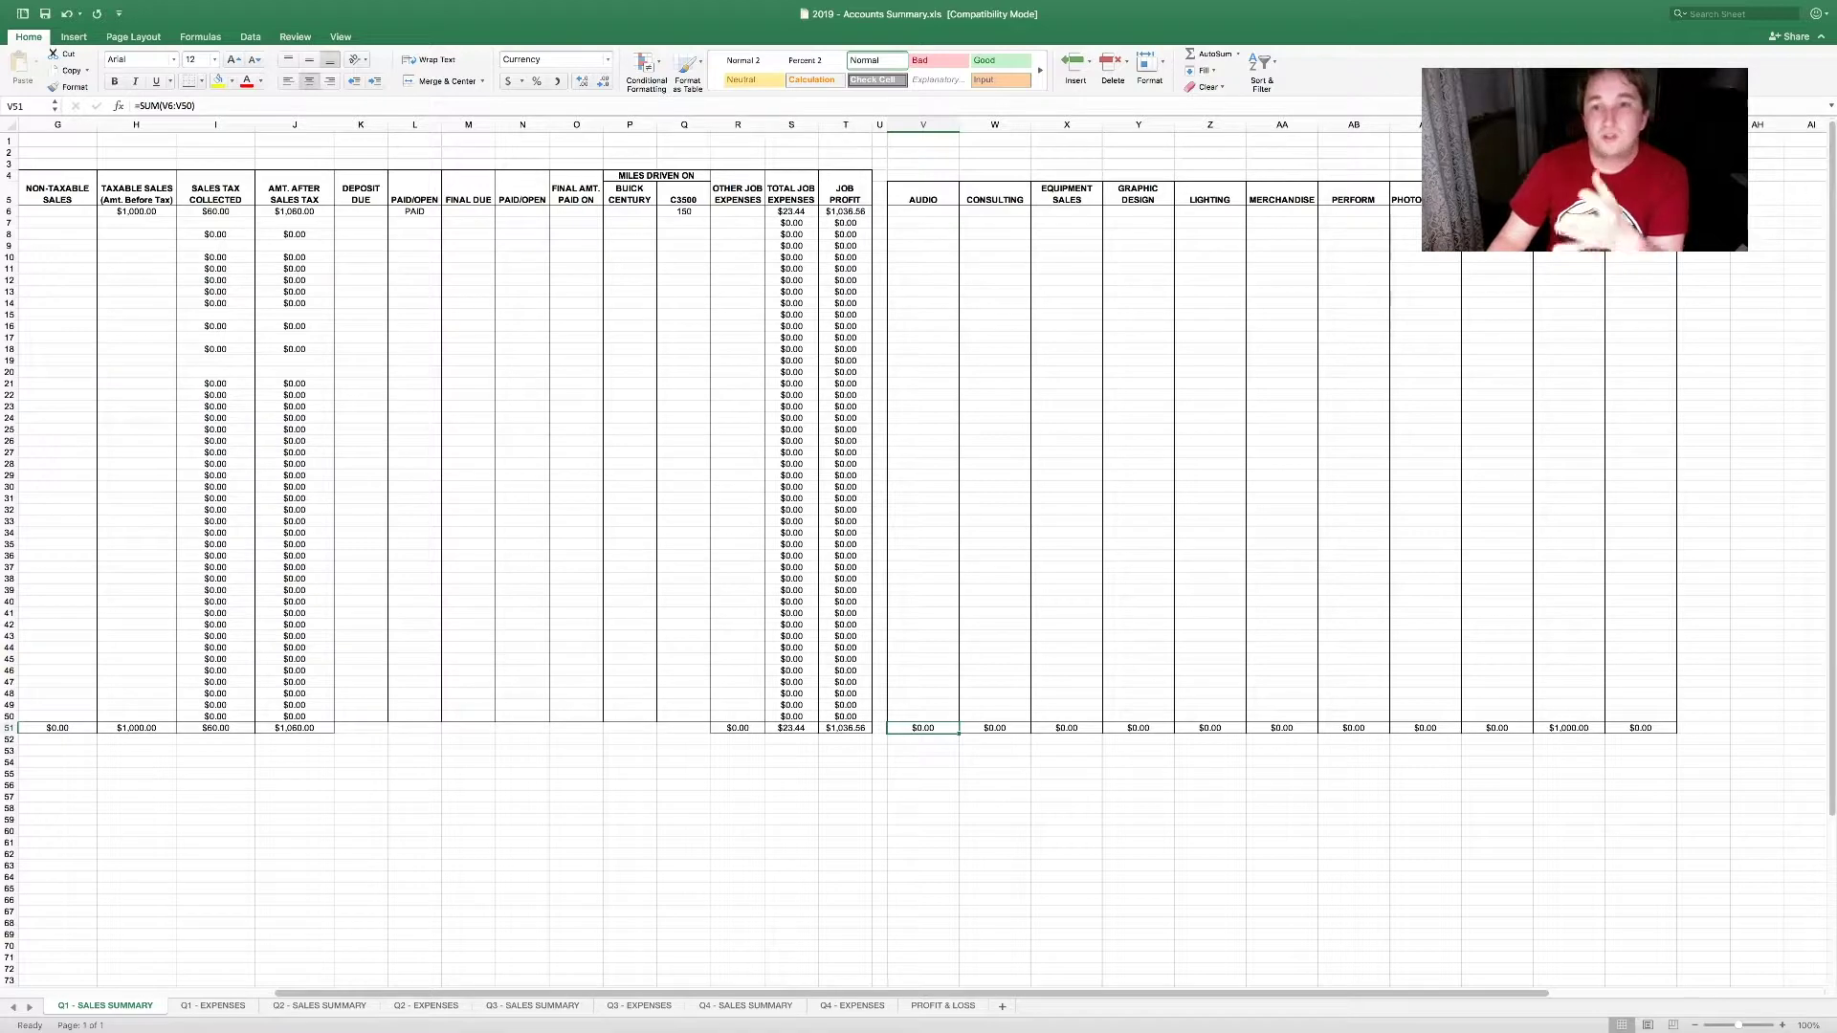
pyautogui.moveTo(1569, 223); pyautogui.dragTo(1569, 414)
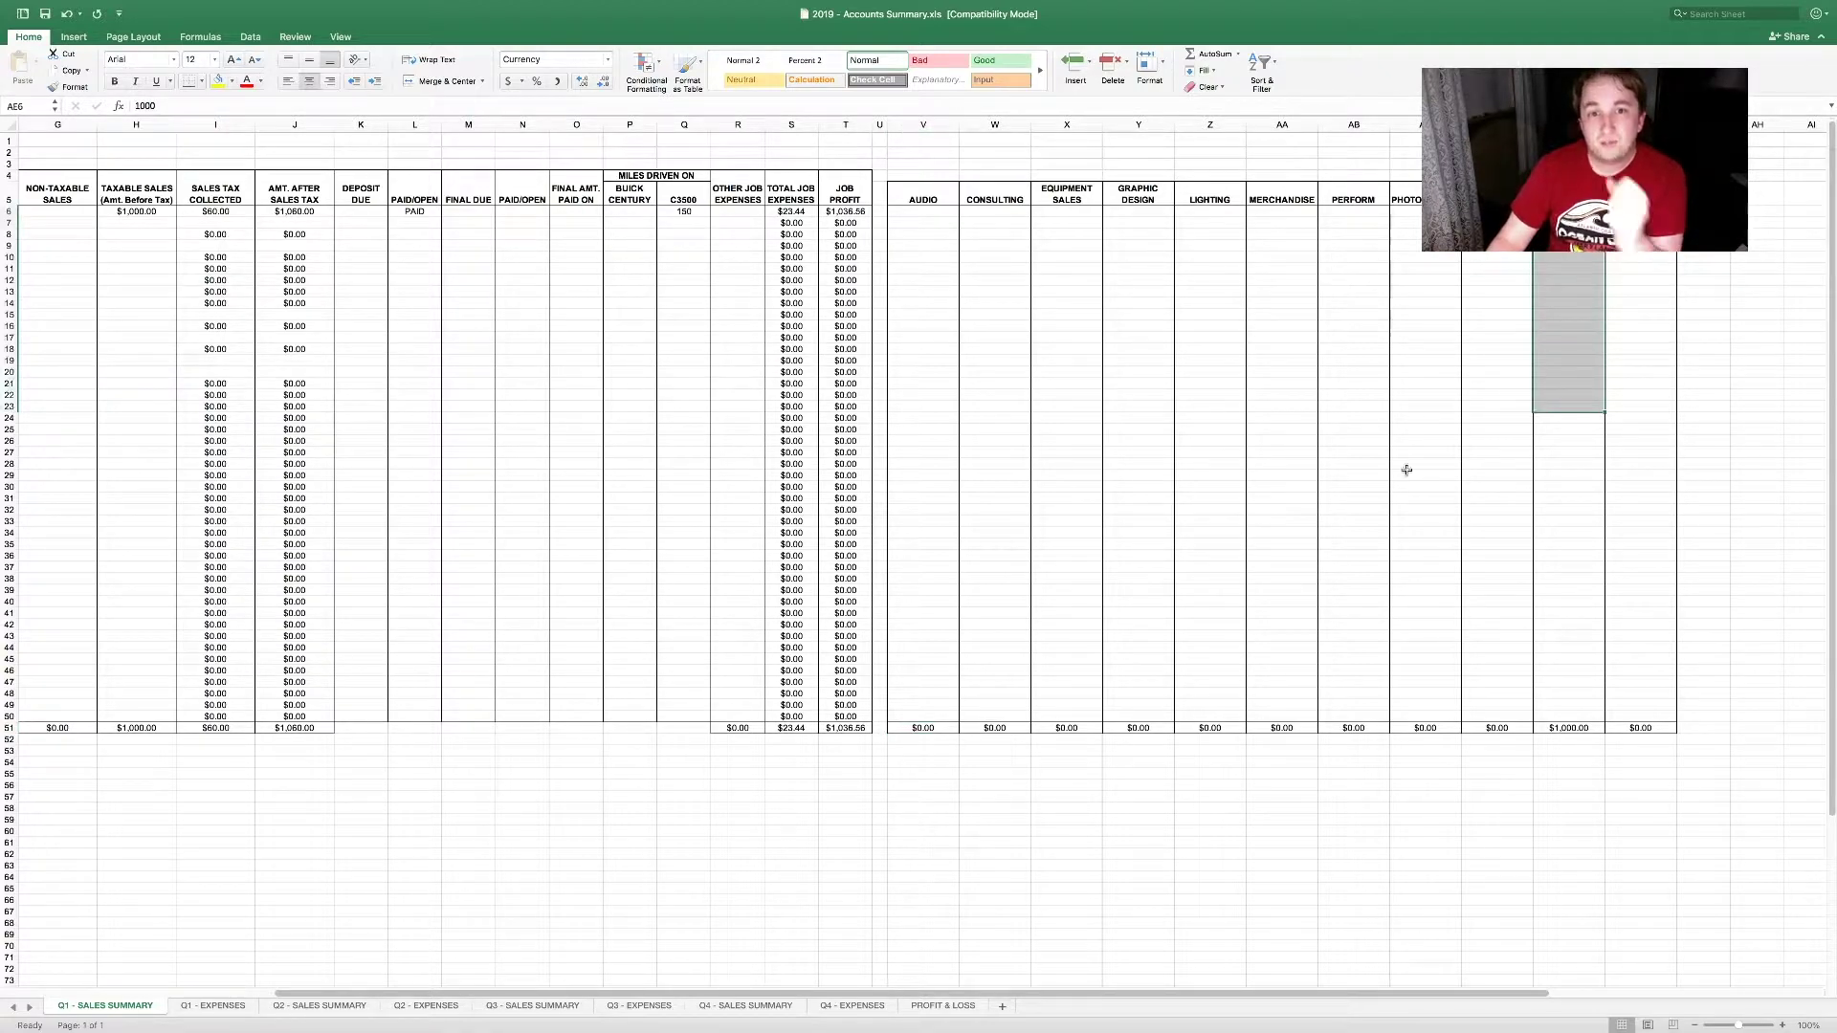
pyautogui.click(1425, 464)
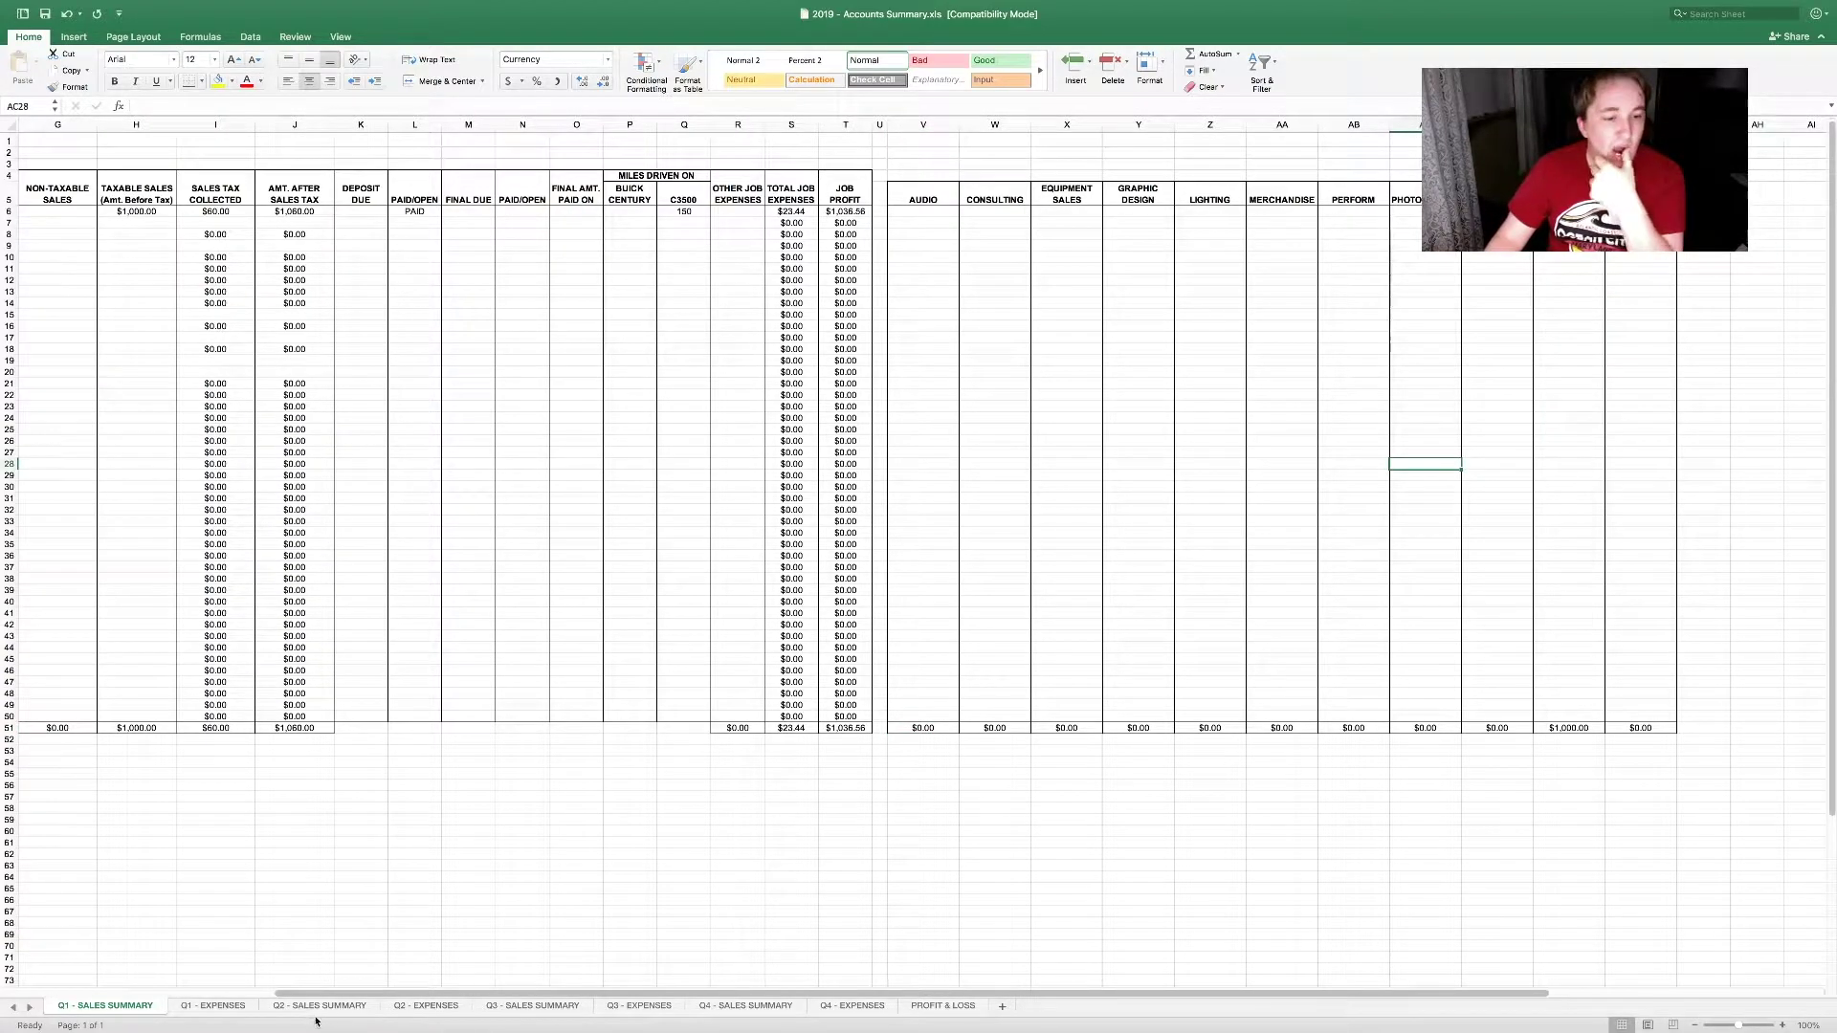
# Step: On PROFIT & LOSS, select the Q1 Audio income cell B7
pyautogui.click(243, 1005)
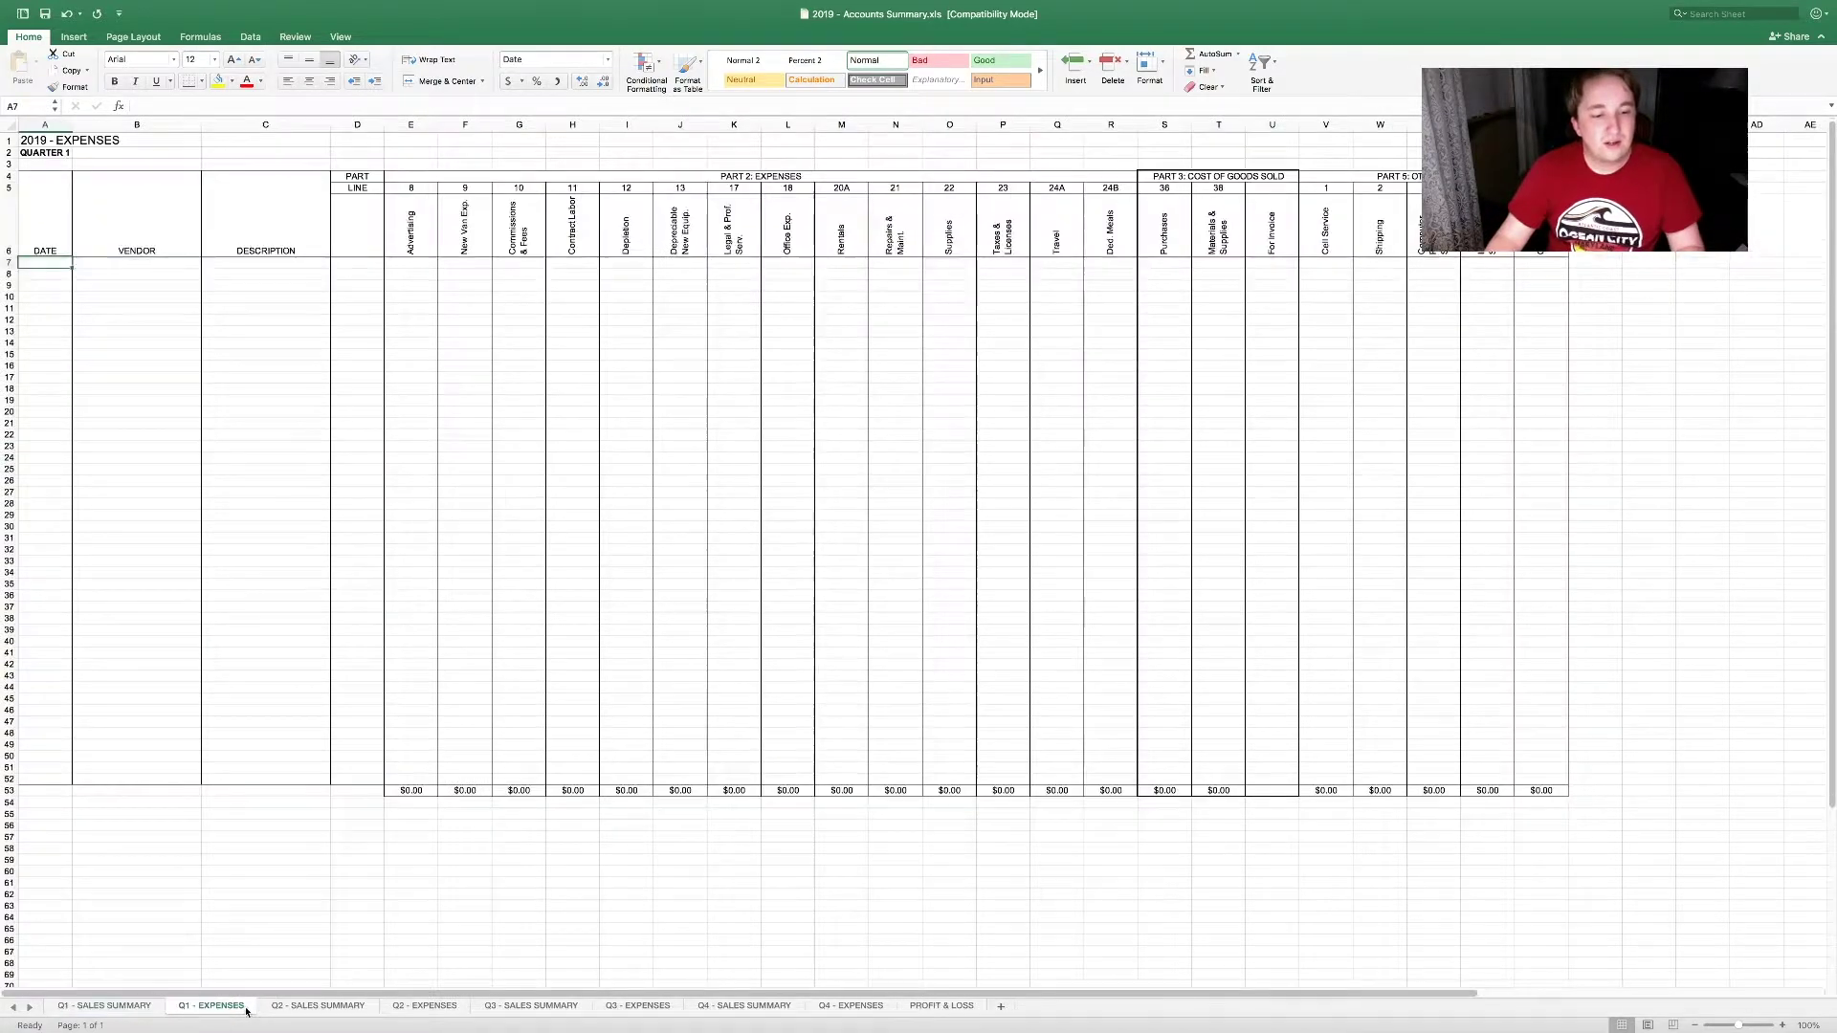
pyautogui.click(942, 1006)
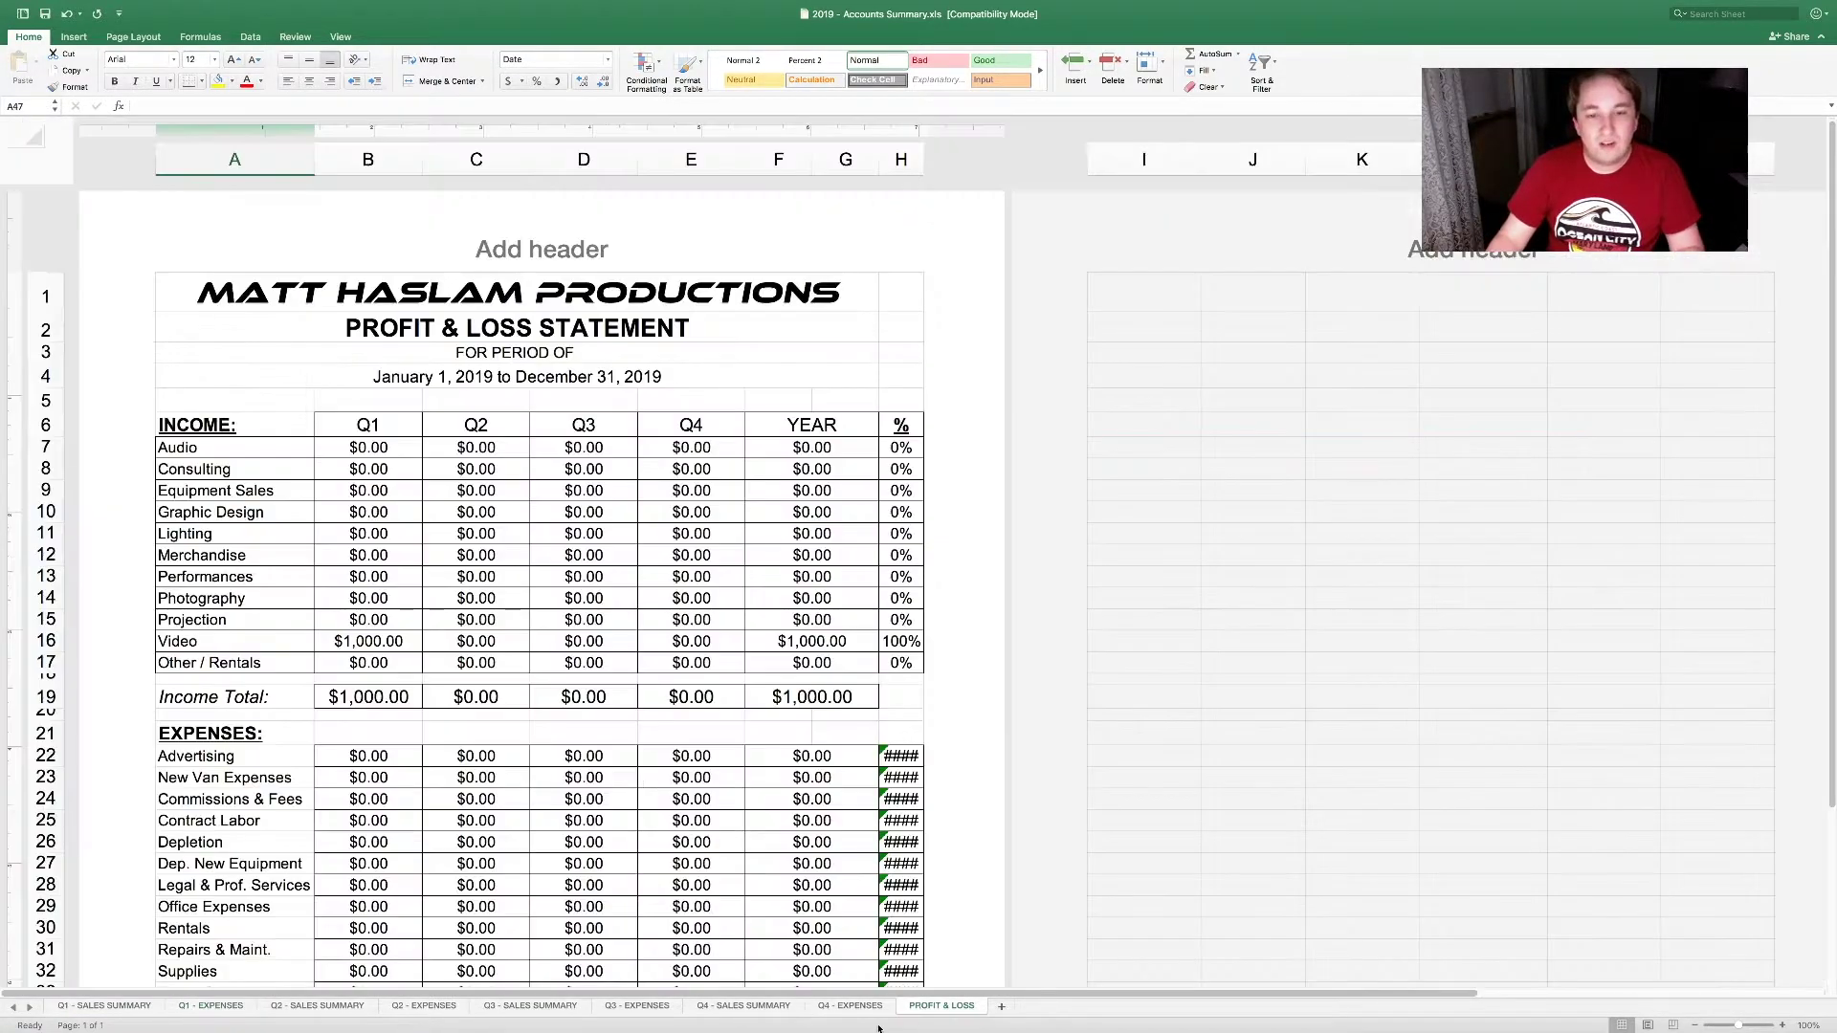
pyautogui.click(361, 448)
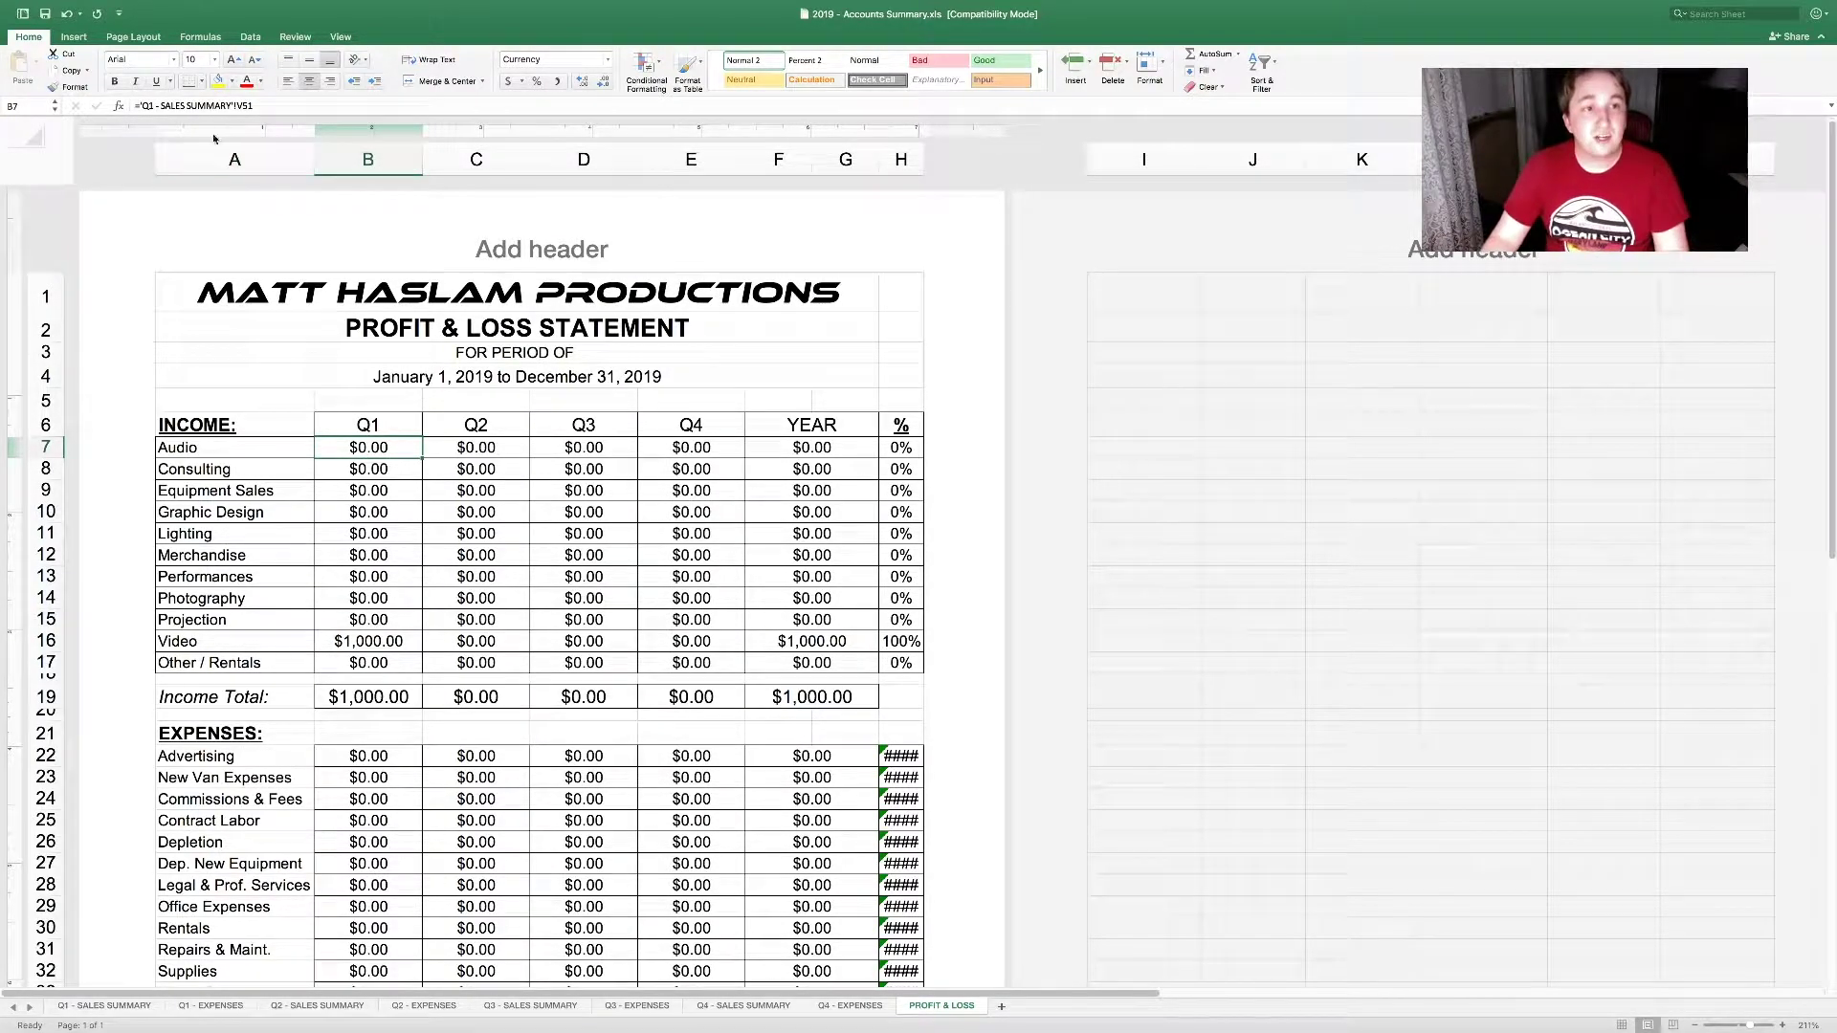
pyautogui.click(265, 105)
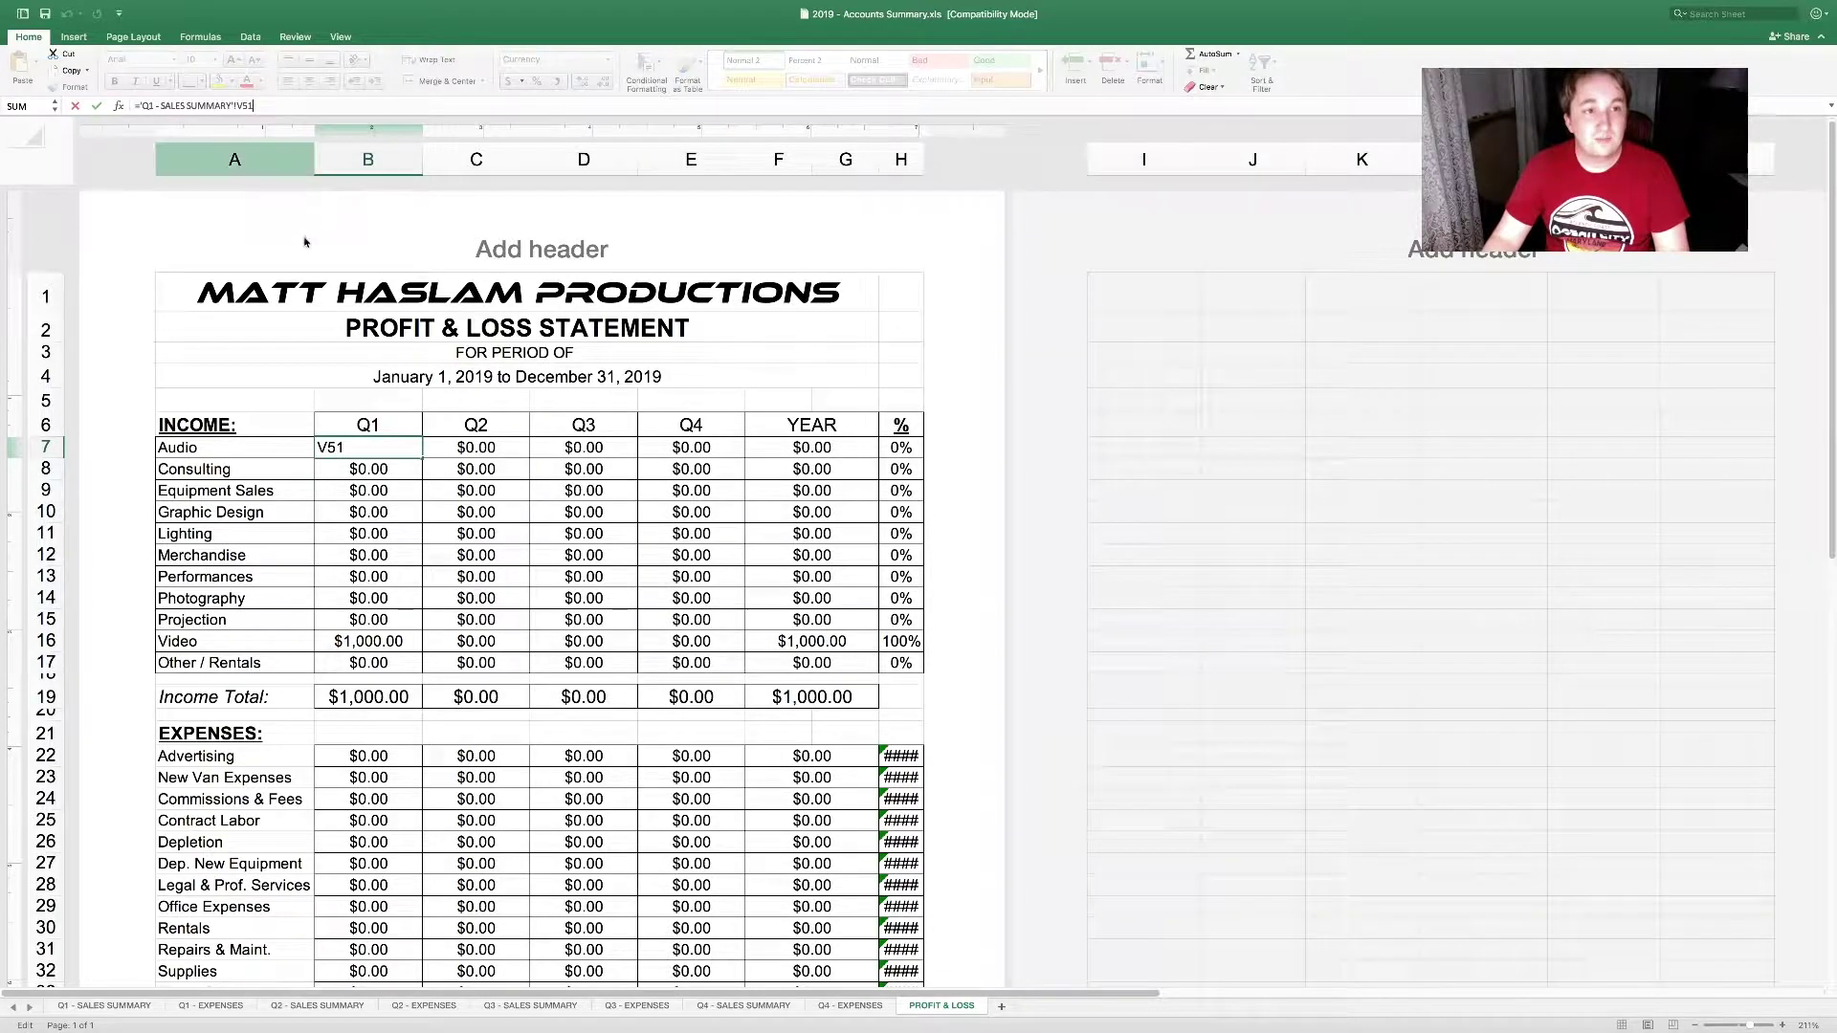
pyautogui.press('Return')
pyautogui.click(388, 447)
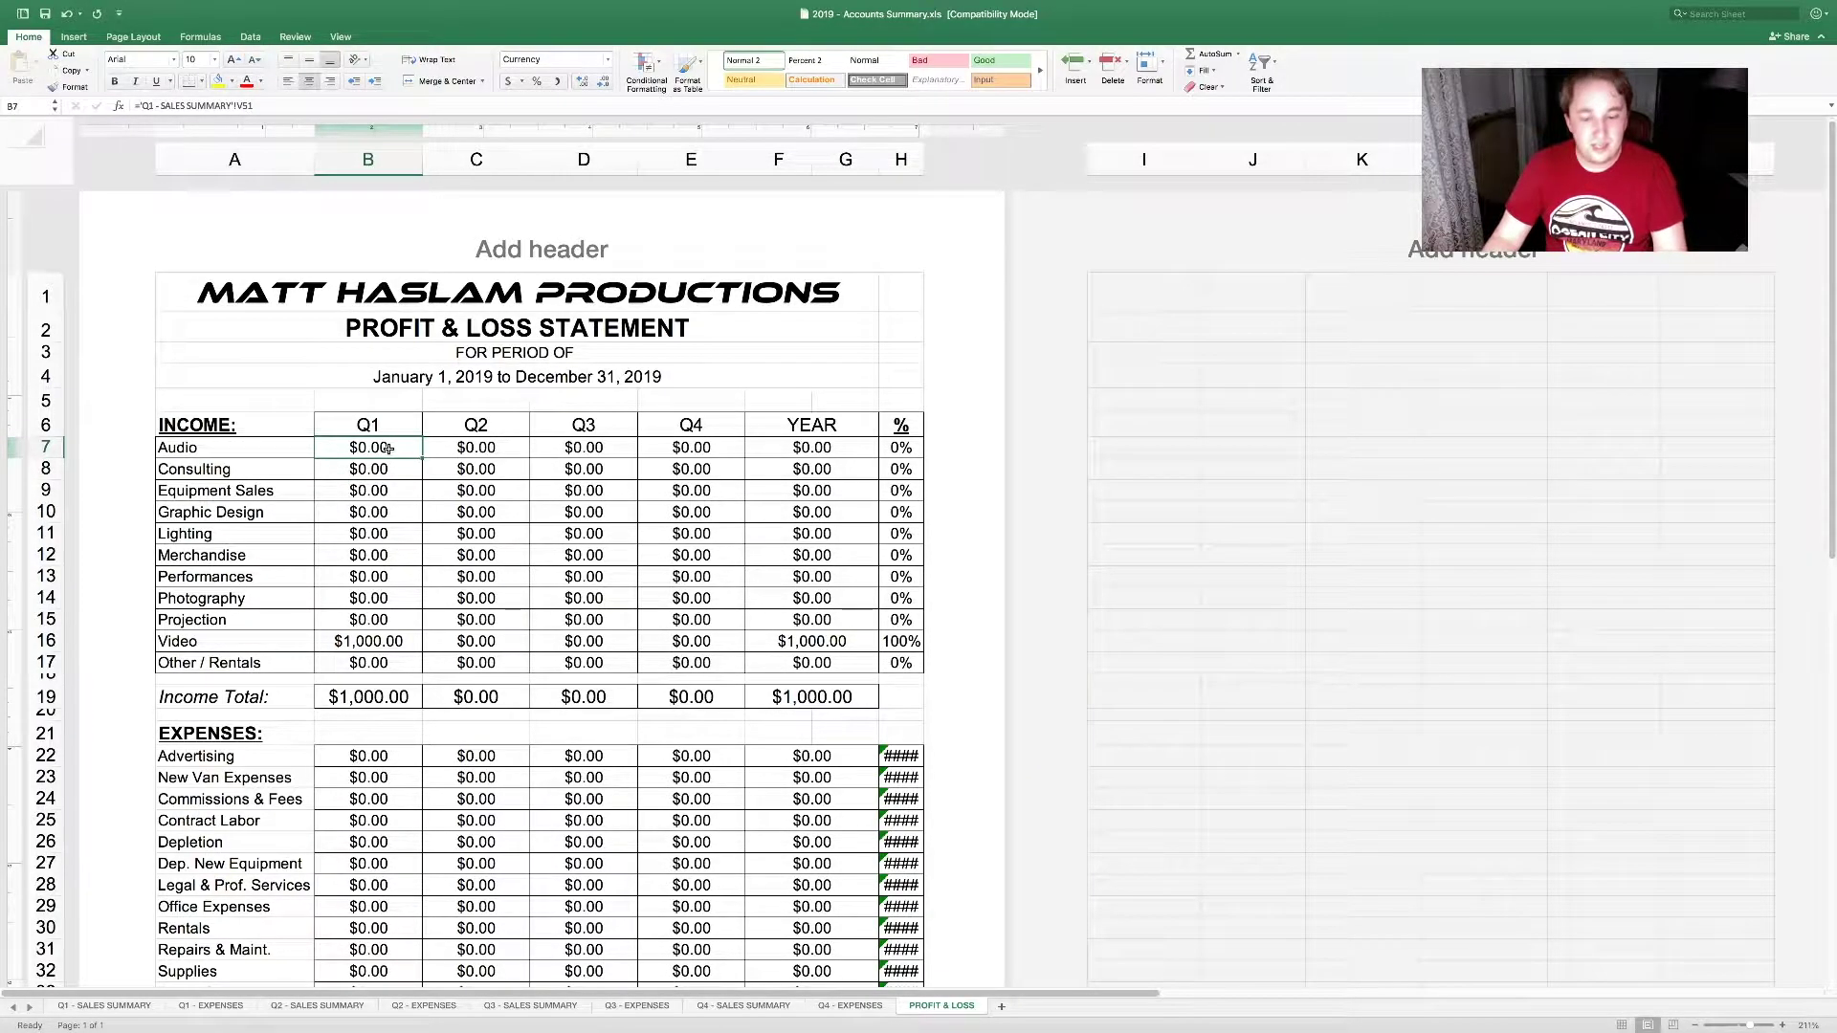
pyautogui.moveTo(250, 431); pyautogui.dragTo(239, 663)
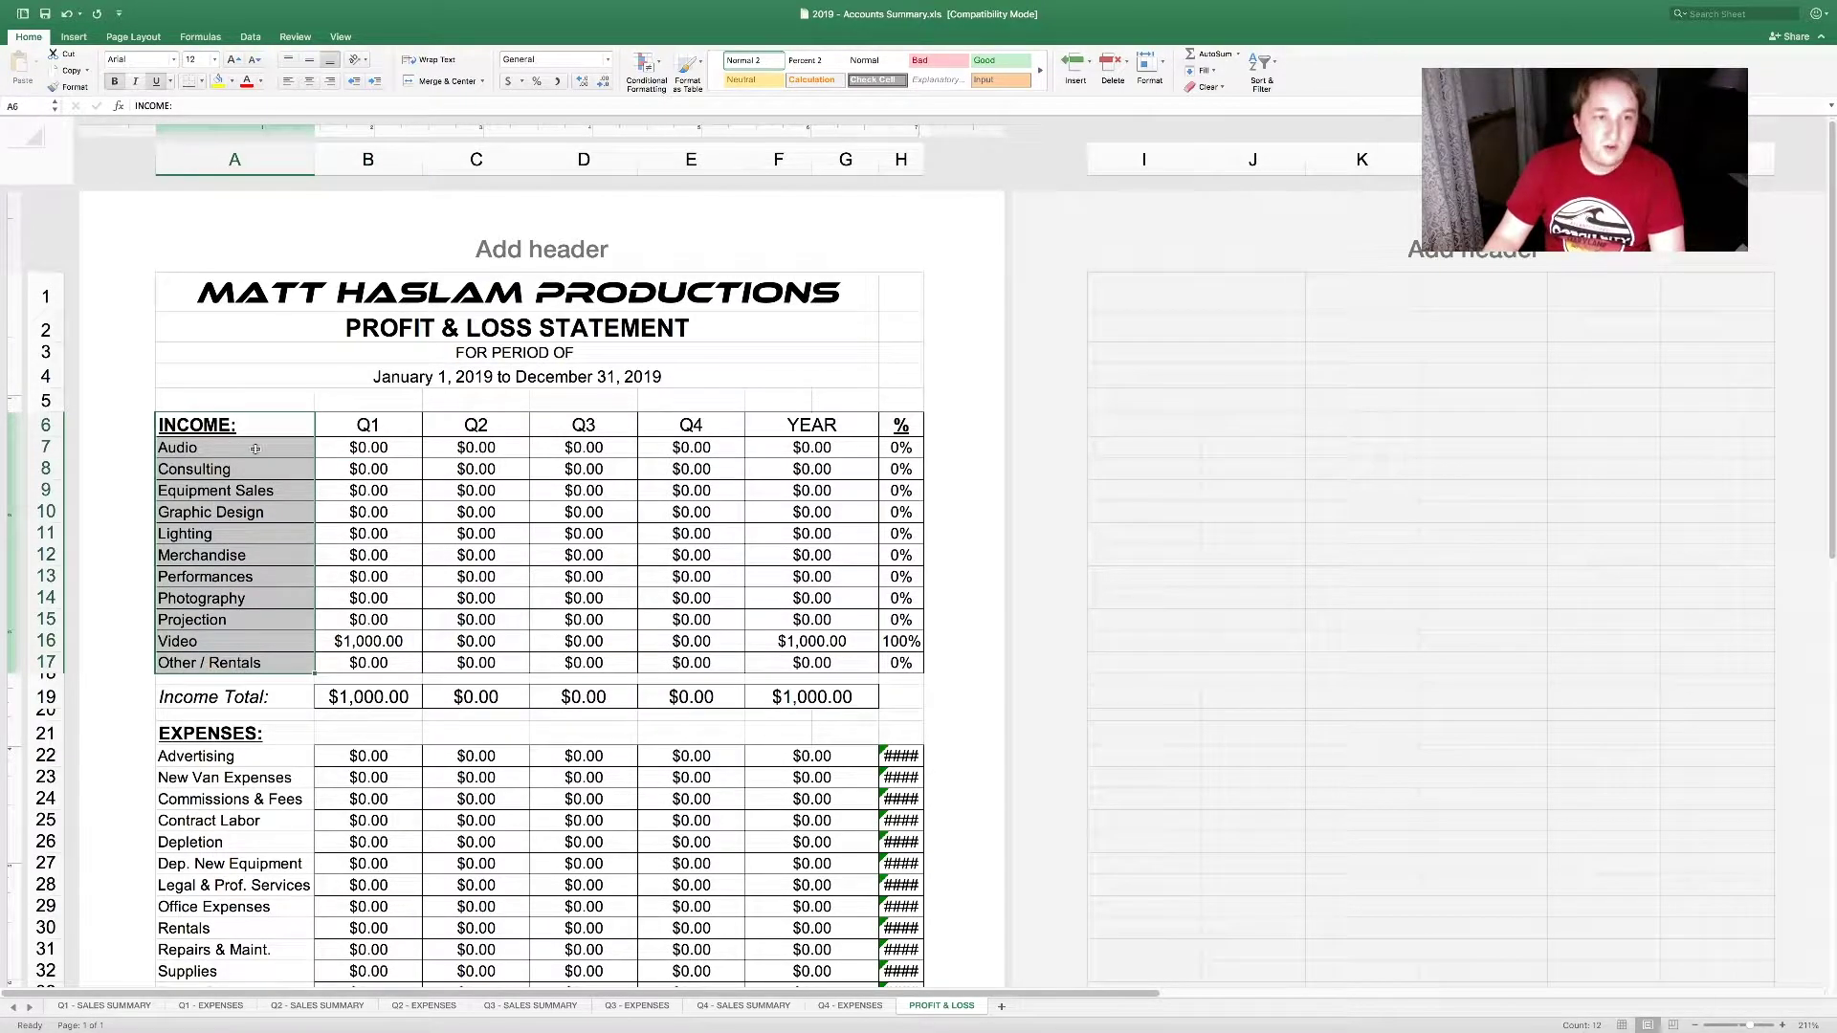
pyautogui.click(345, 452)
# Step: Link B7 to the Audio total in V51 on Q1 - SALES SUMMARY
pyautogui.write('=')
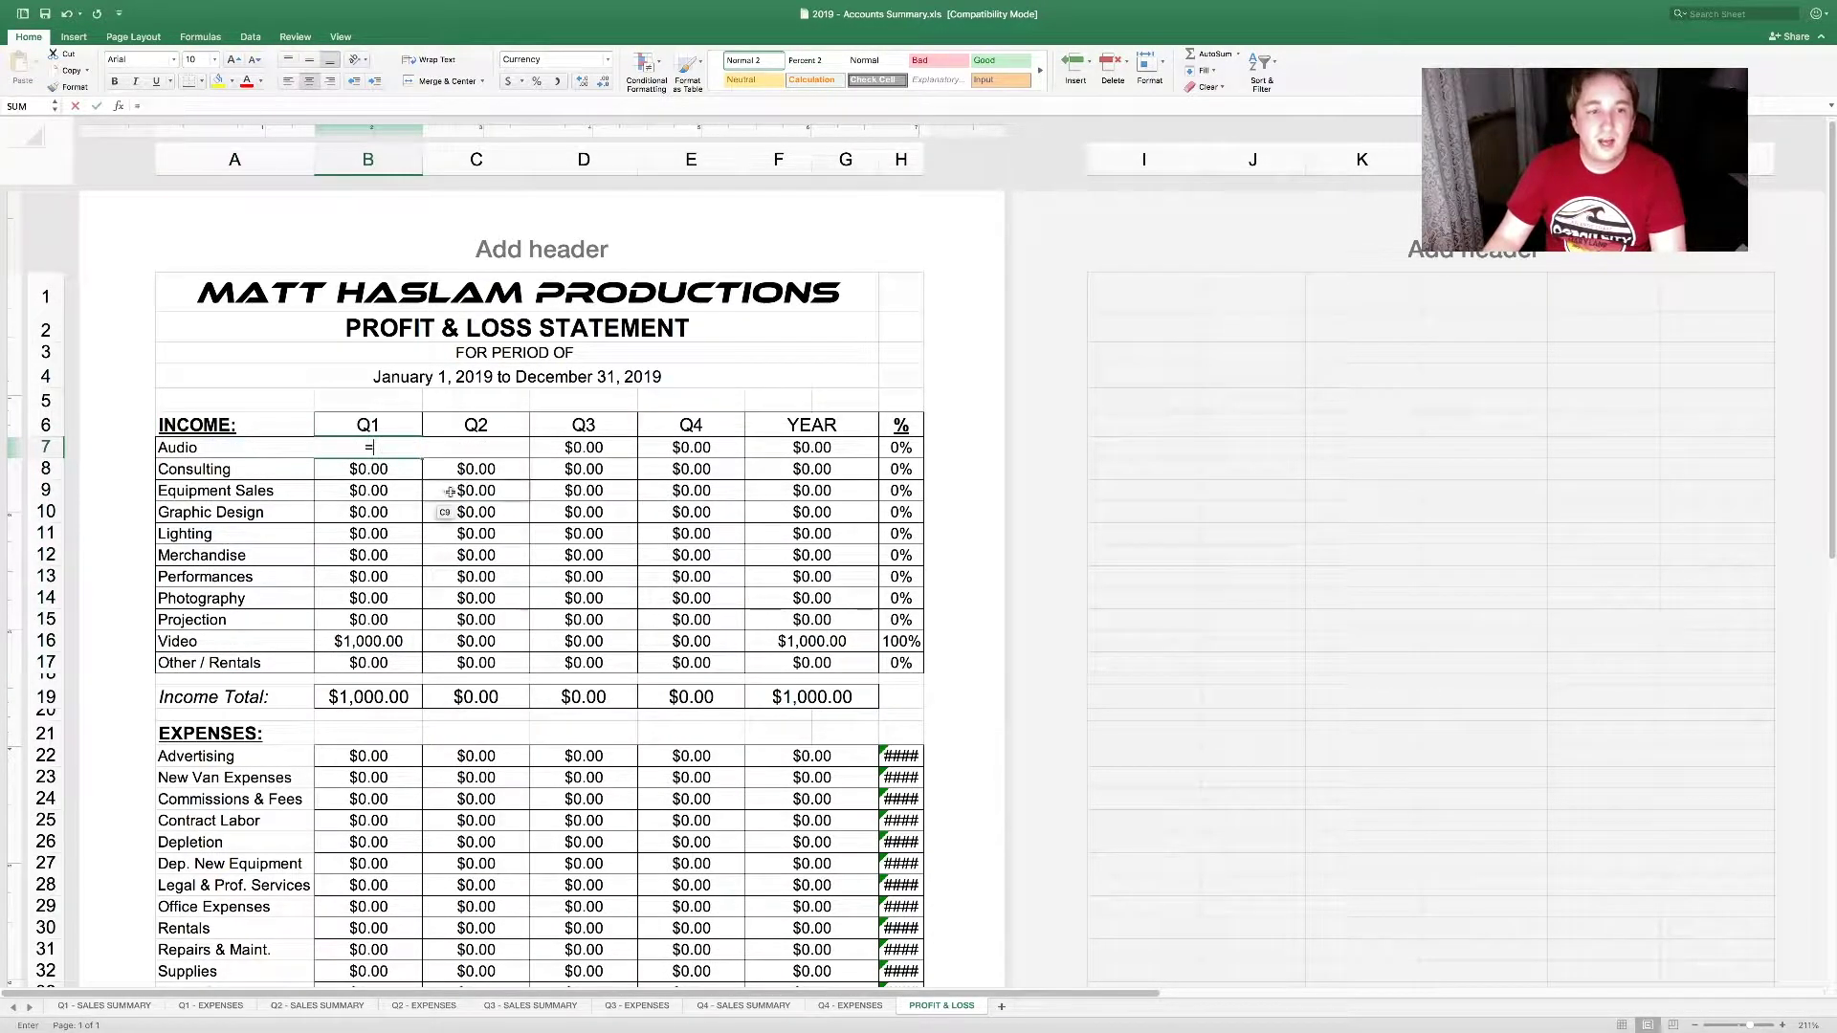
pyautogui.click(139, 1004)
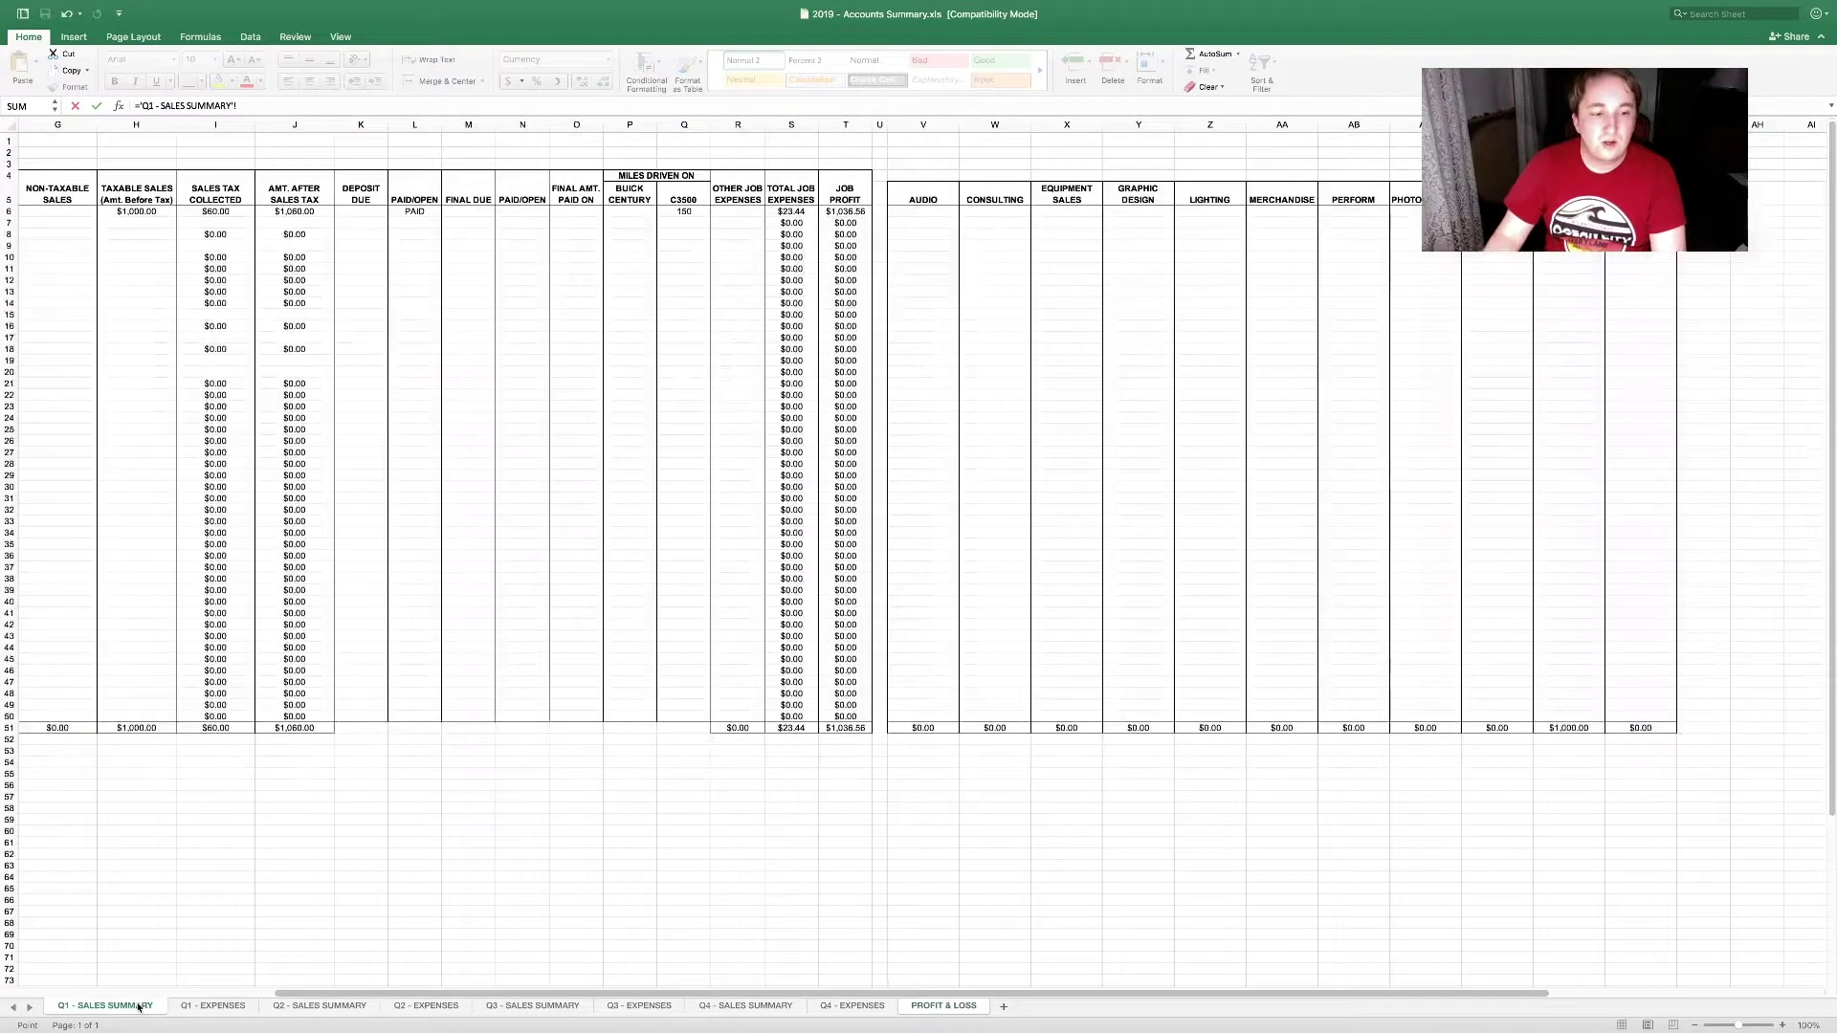
pyautogui.click(937, 729)
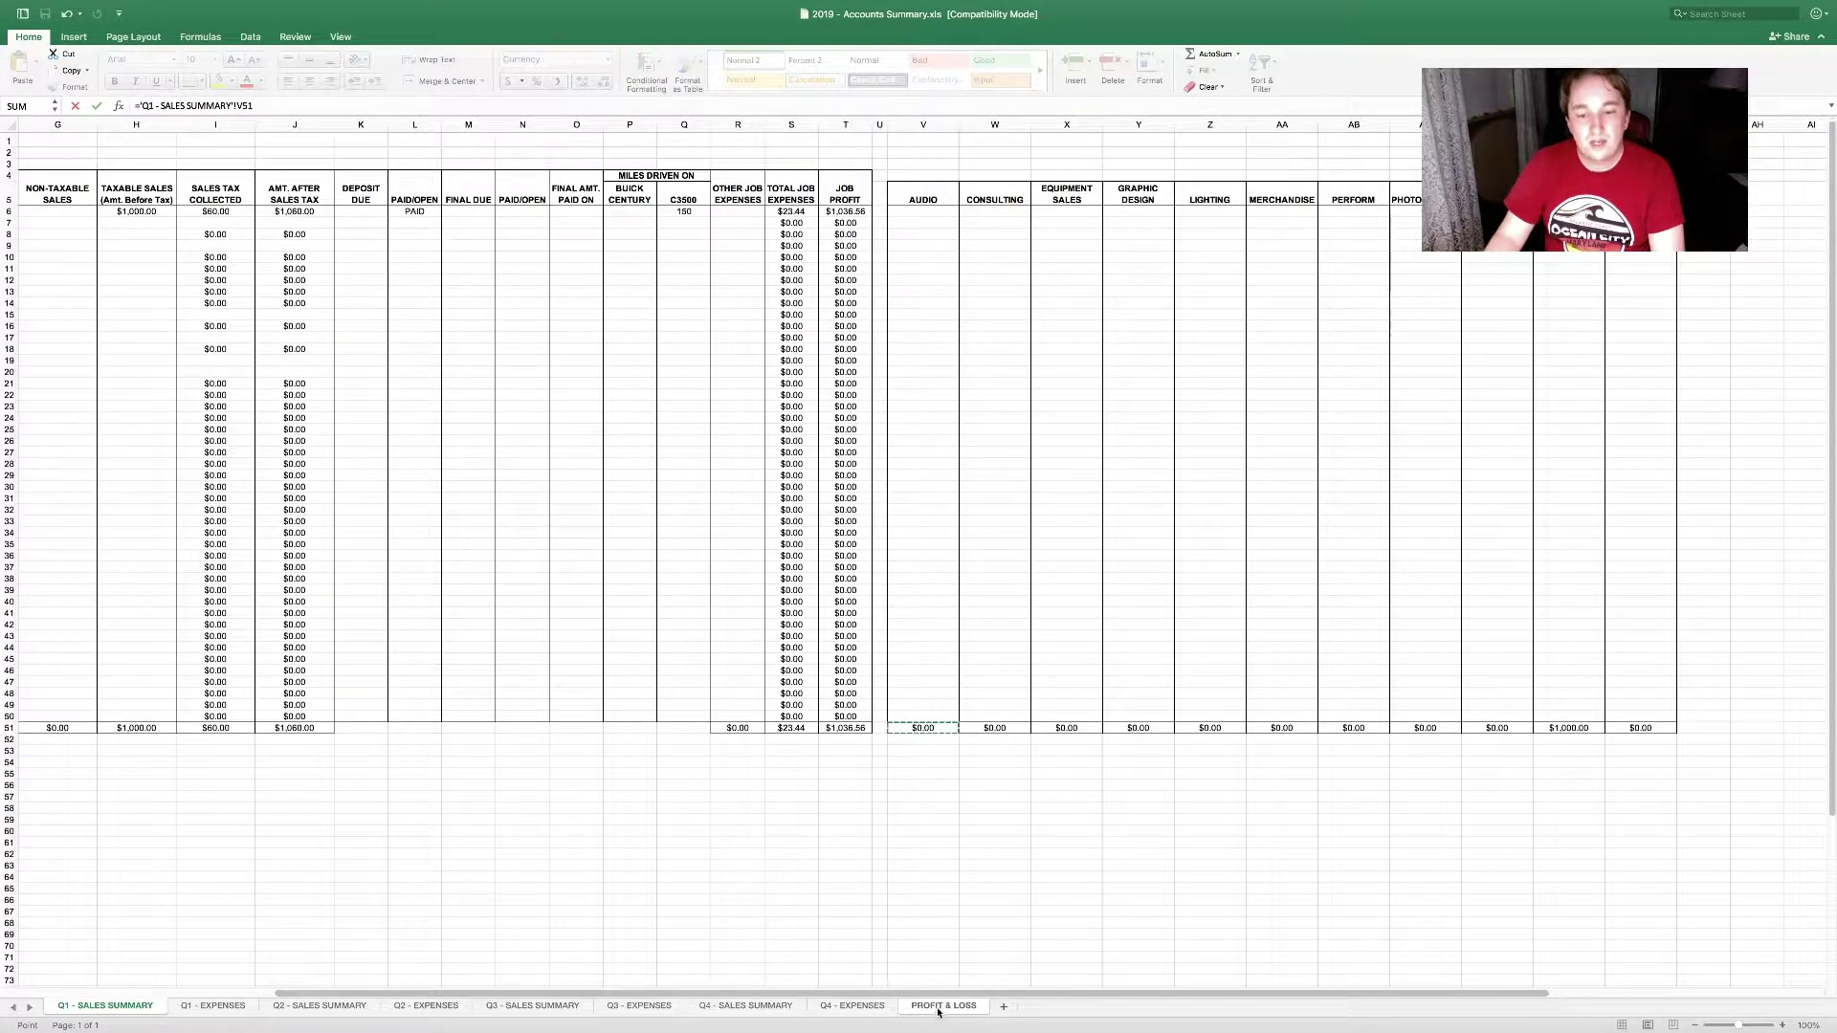
pyautogui.press('Return')
pyautogui.click(400, 445)
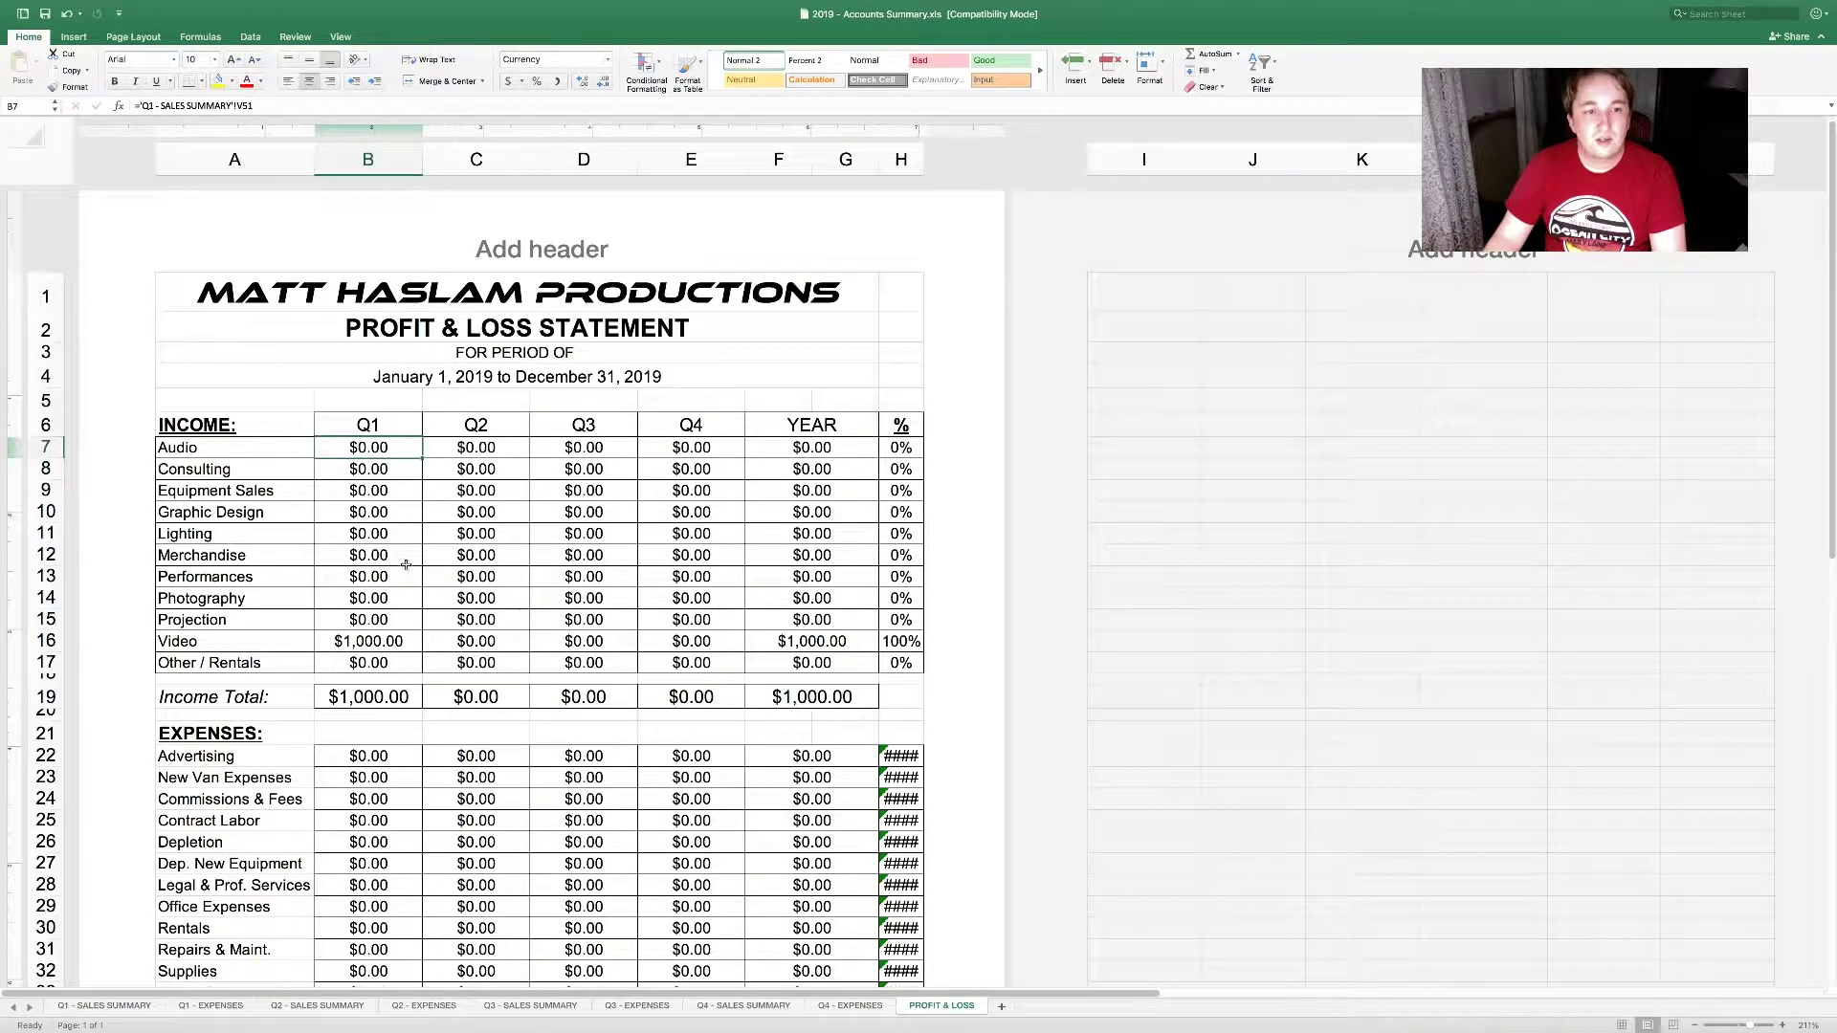
# Step: Review the B16, B19 and F52 formulas, then go to the Q1 - EXPENSES sheet
pyautogui.click(386, 643)
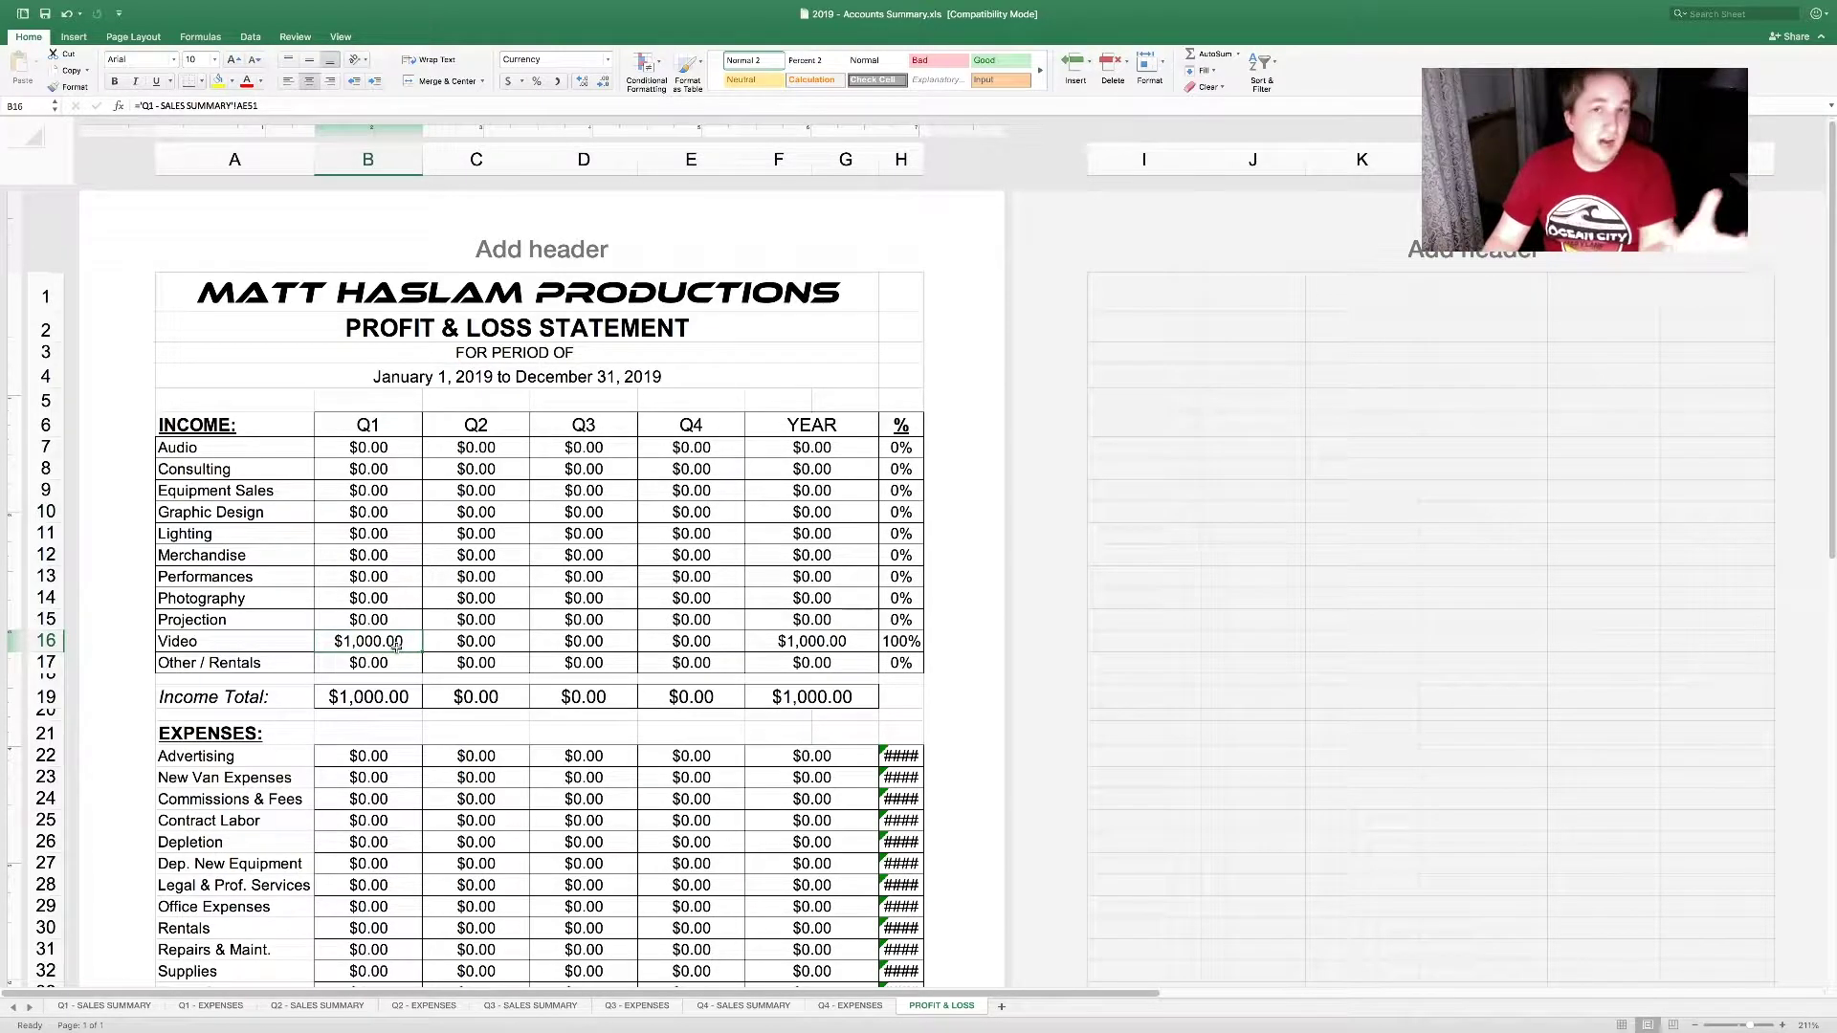
pyautogui.click(396, 697)
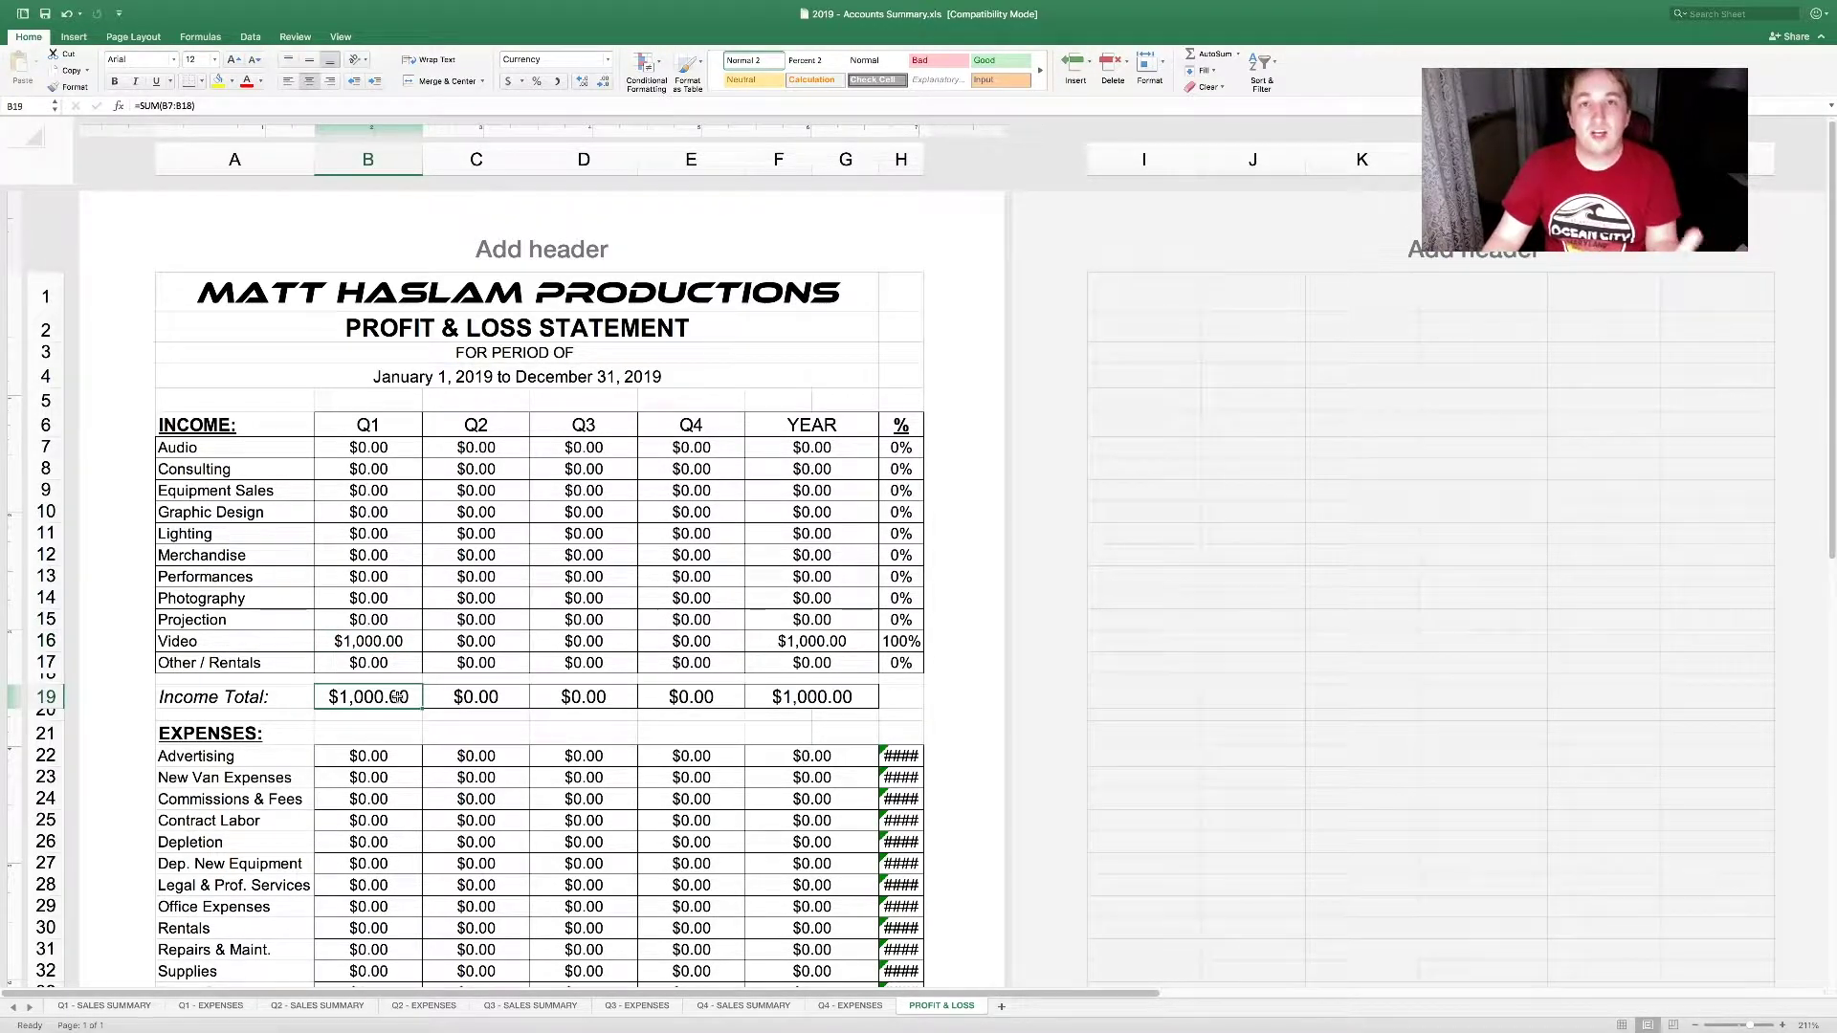
pyautogui.click(125, 1006)
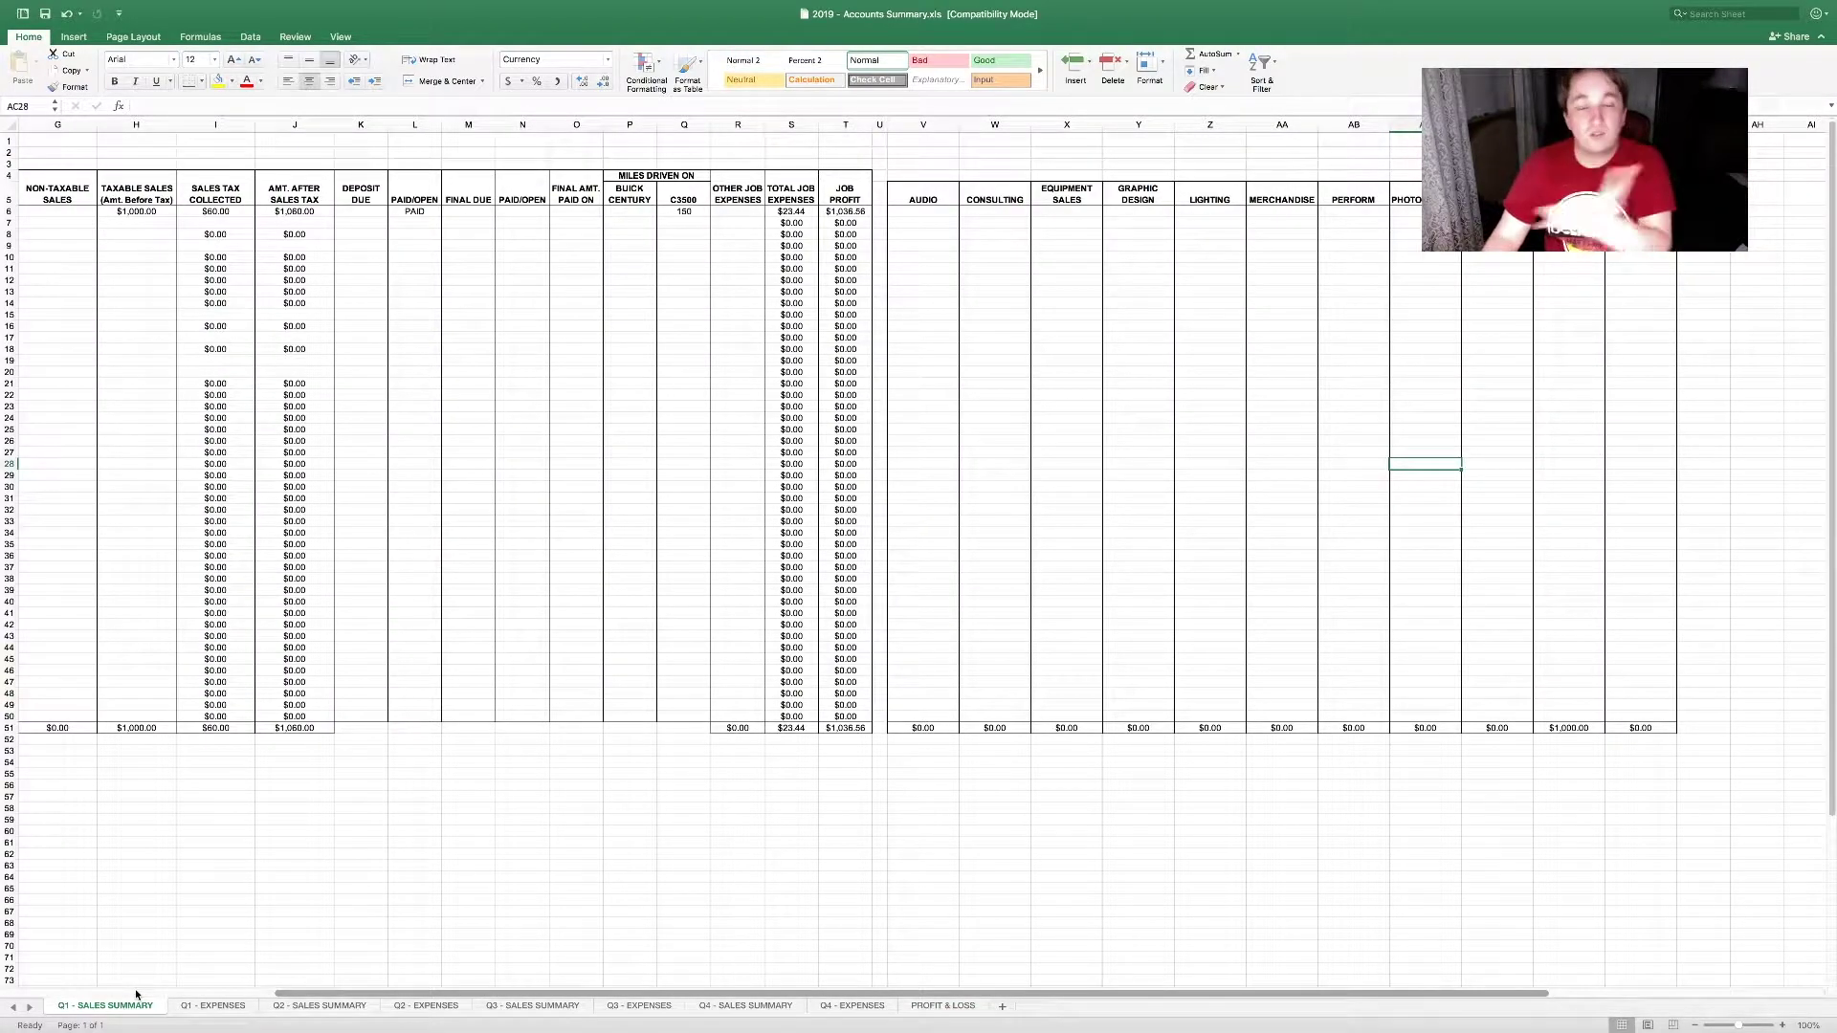
pyautogui.click(941, 1006)
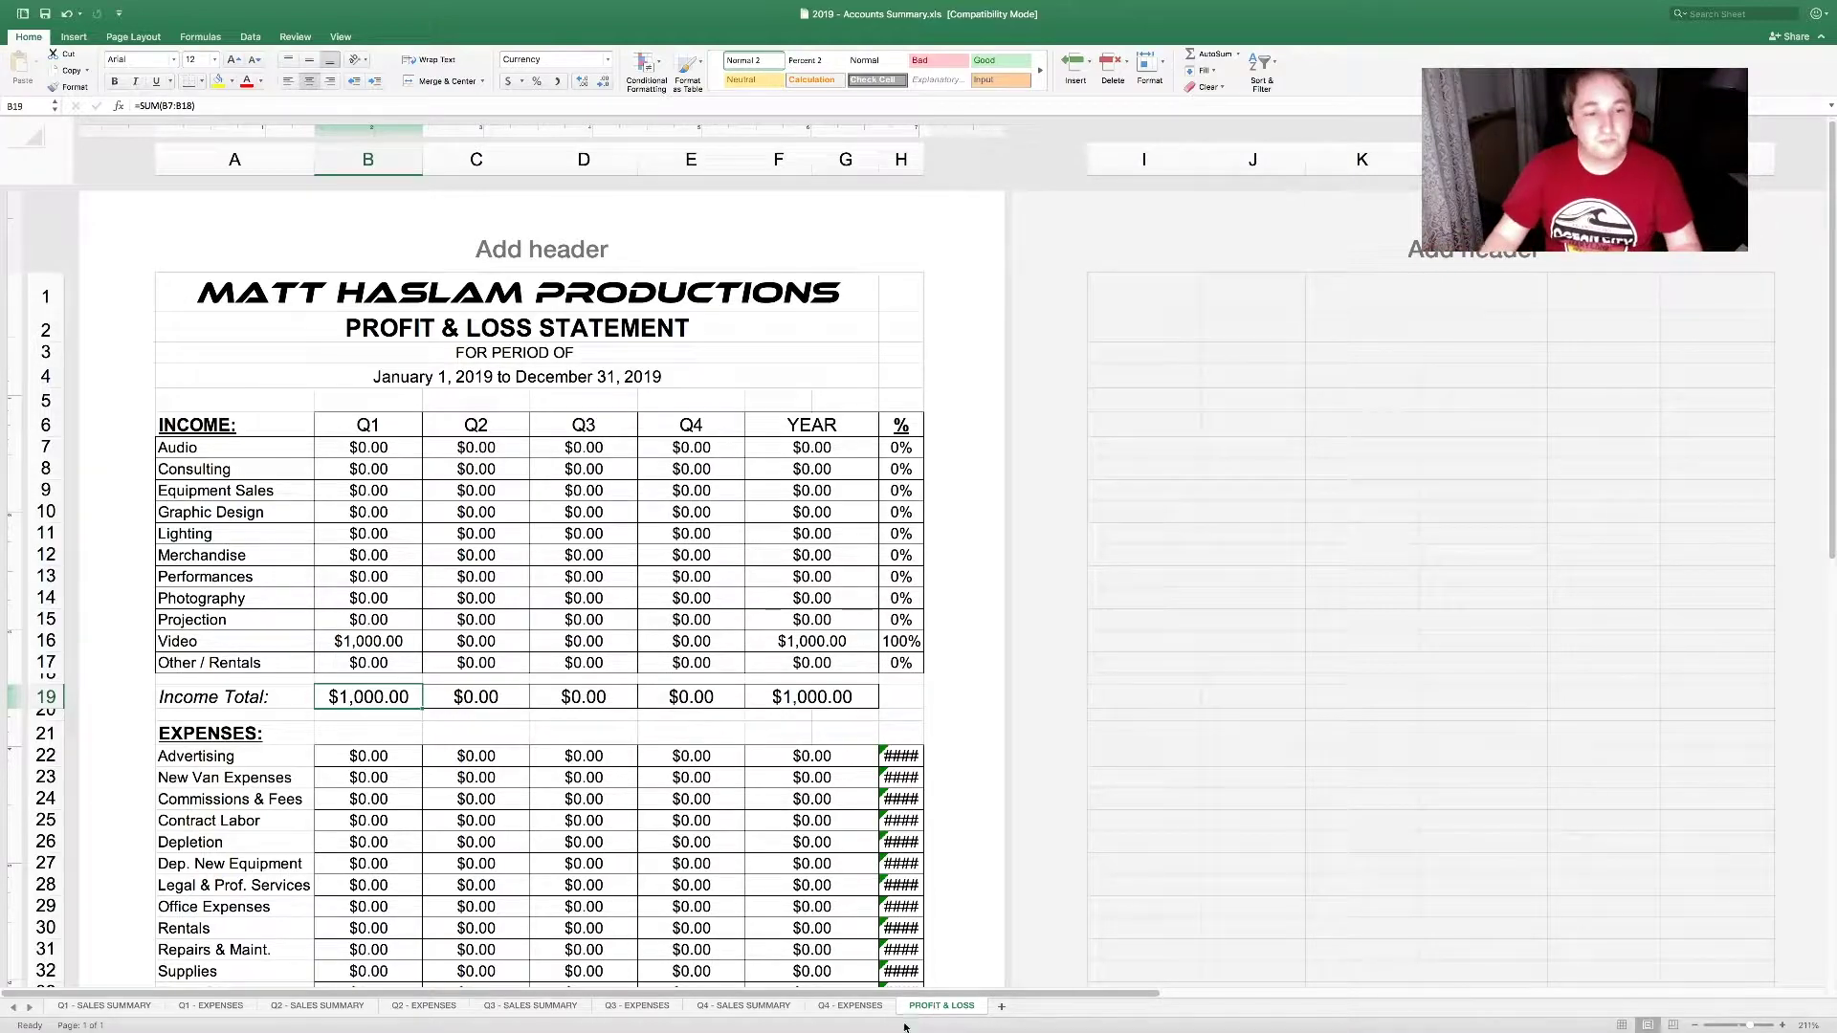
pyautogui.scroll(-3, 499, 842)
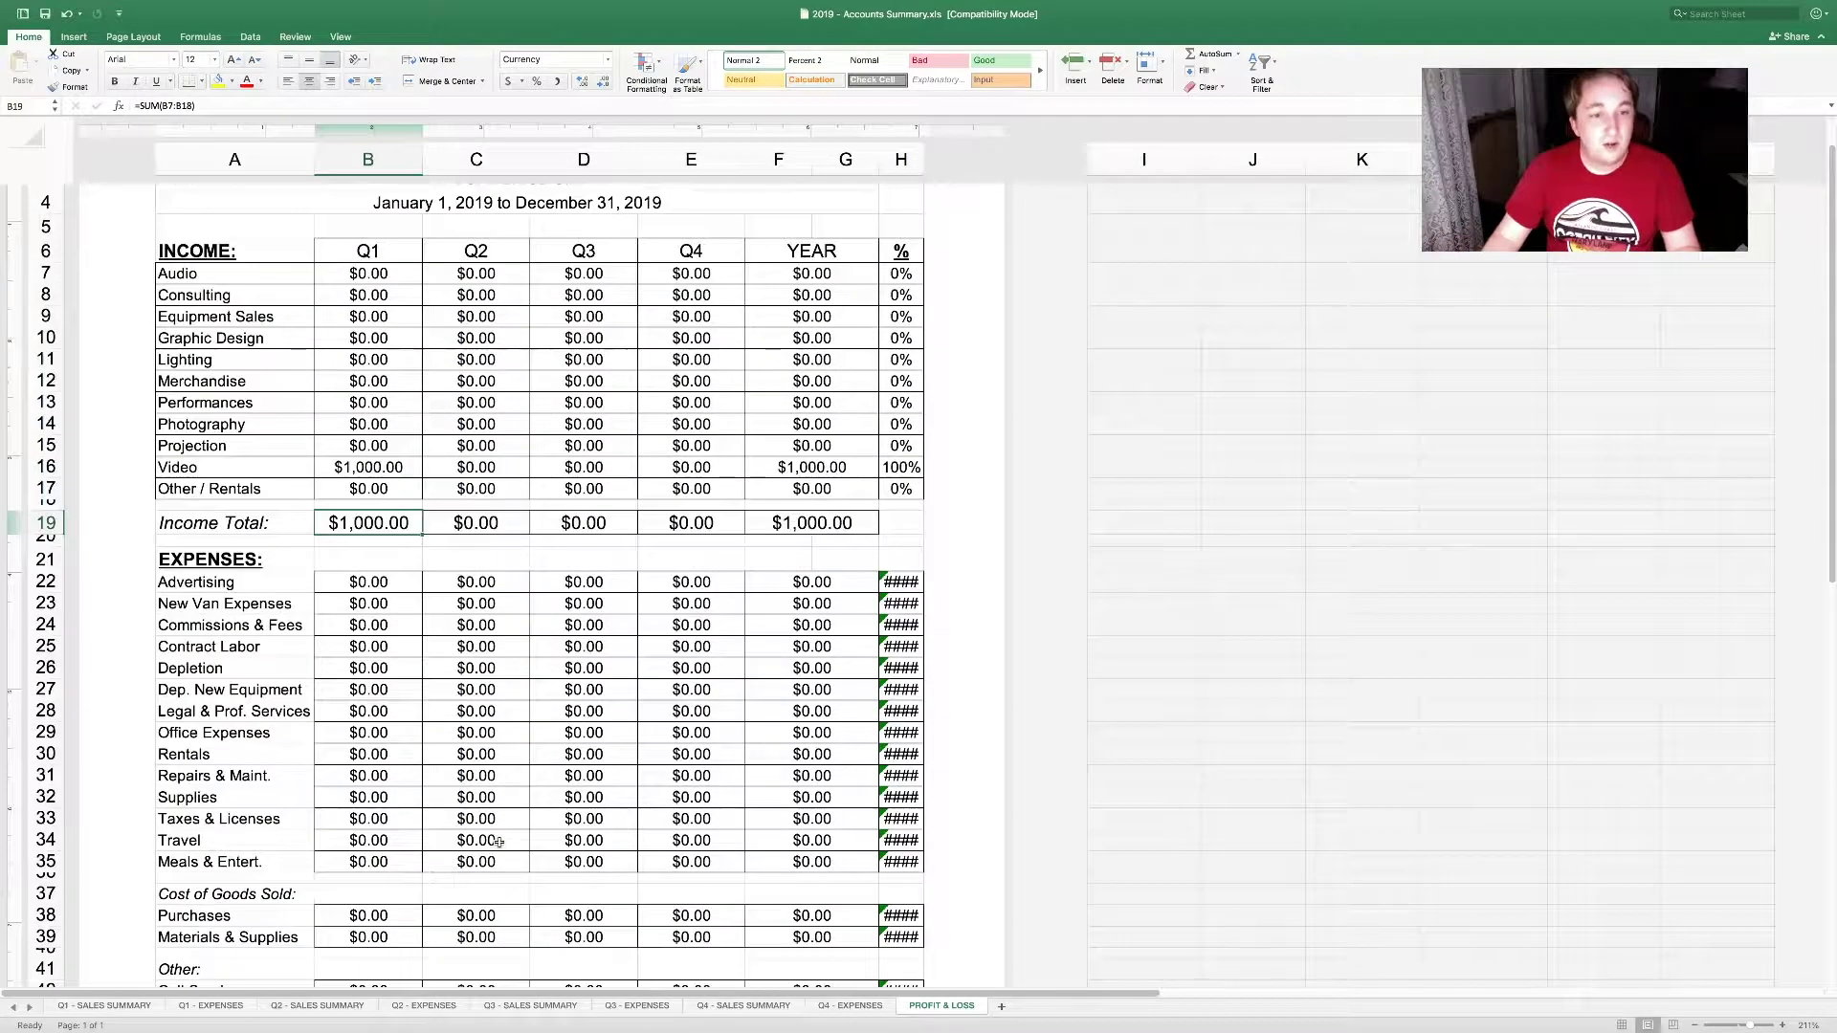
pyautogui.scroll(-5, 500, 842)
pyautogui.scroll(-1, 499, 842)
pyautogui.click(812, 926)
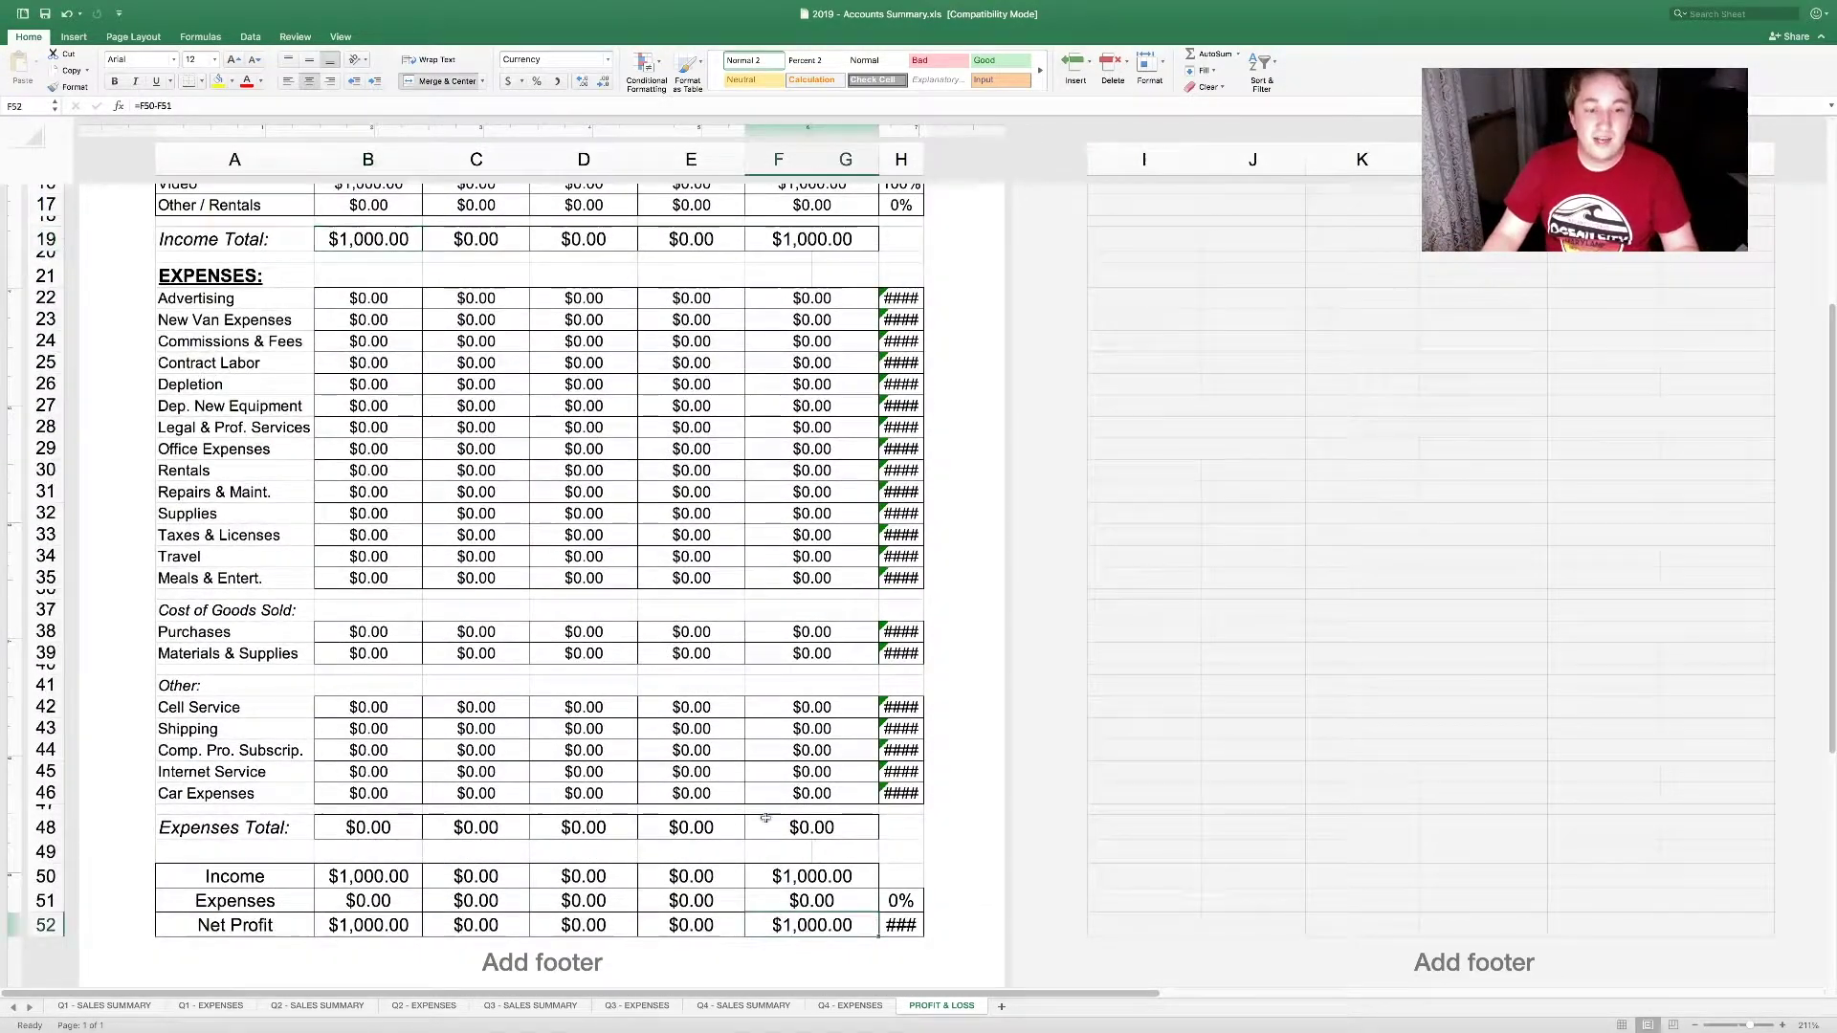
pyautogui.scroll(9, 718, 672)
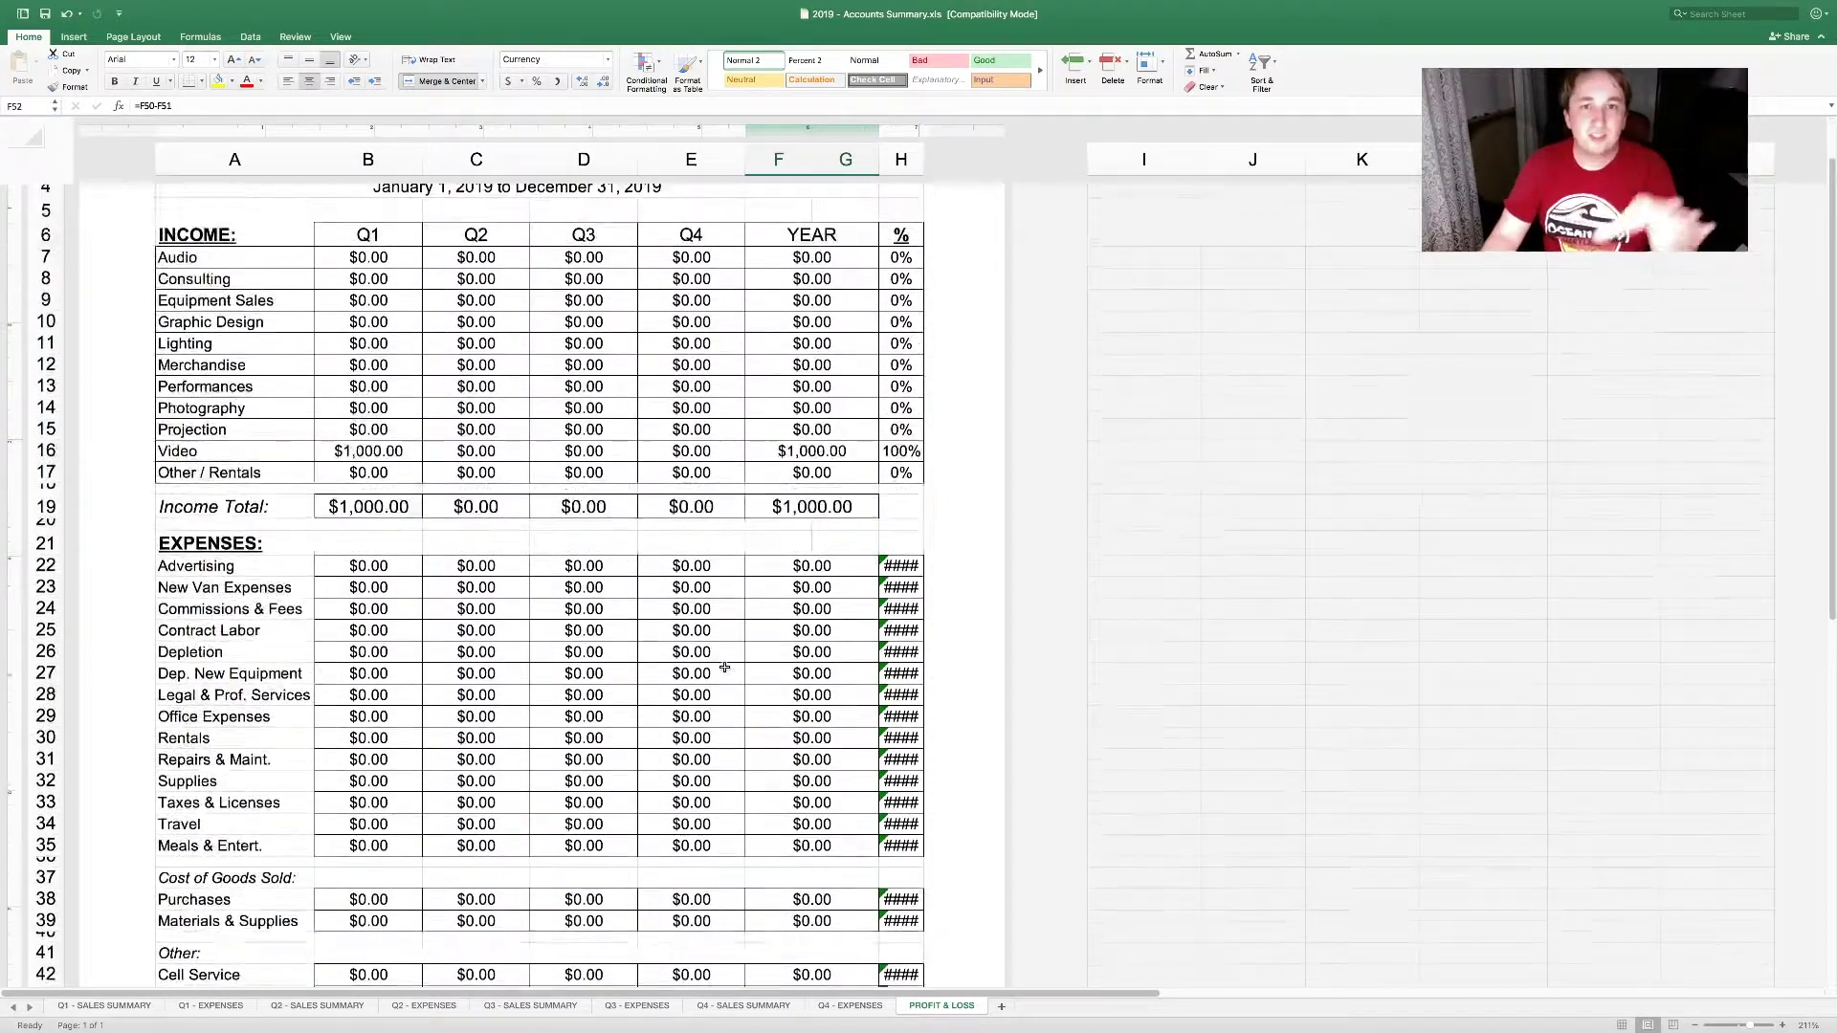
pyautogui.click(231, 1006)
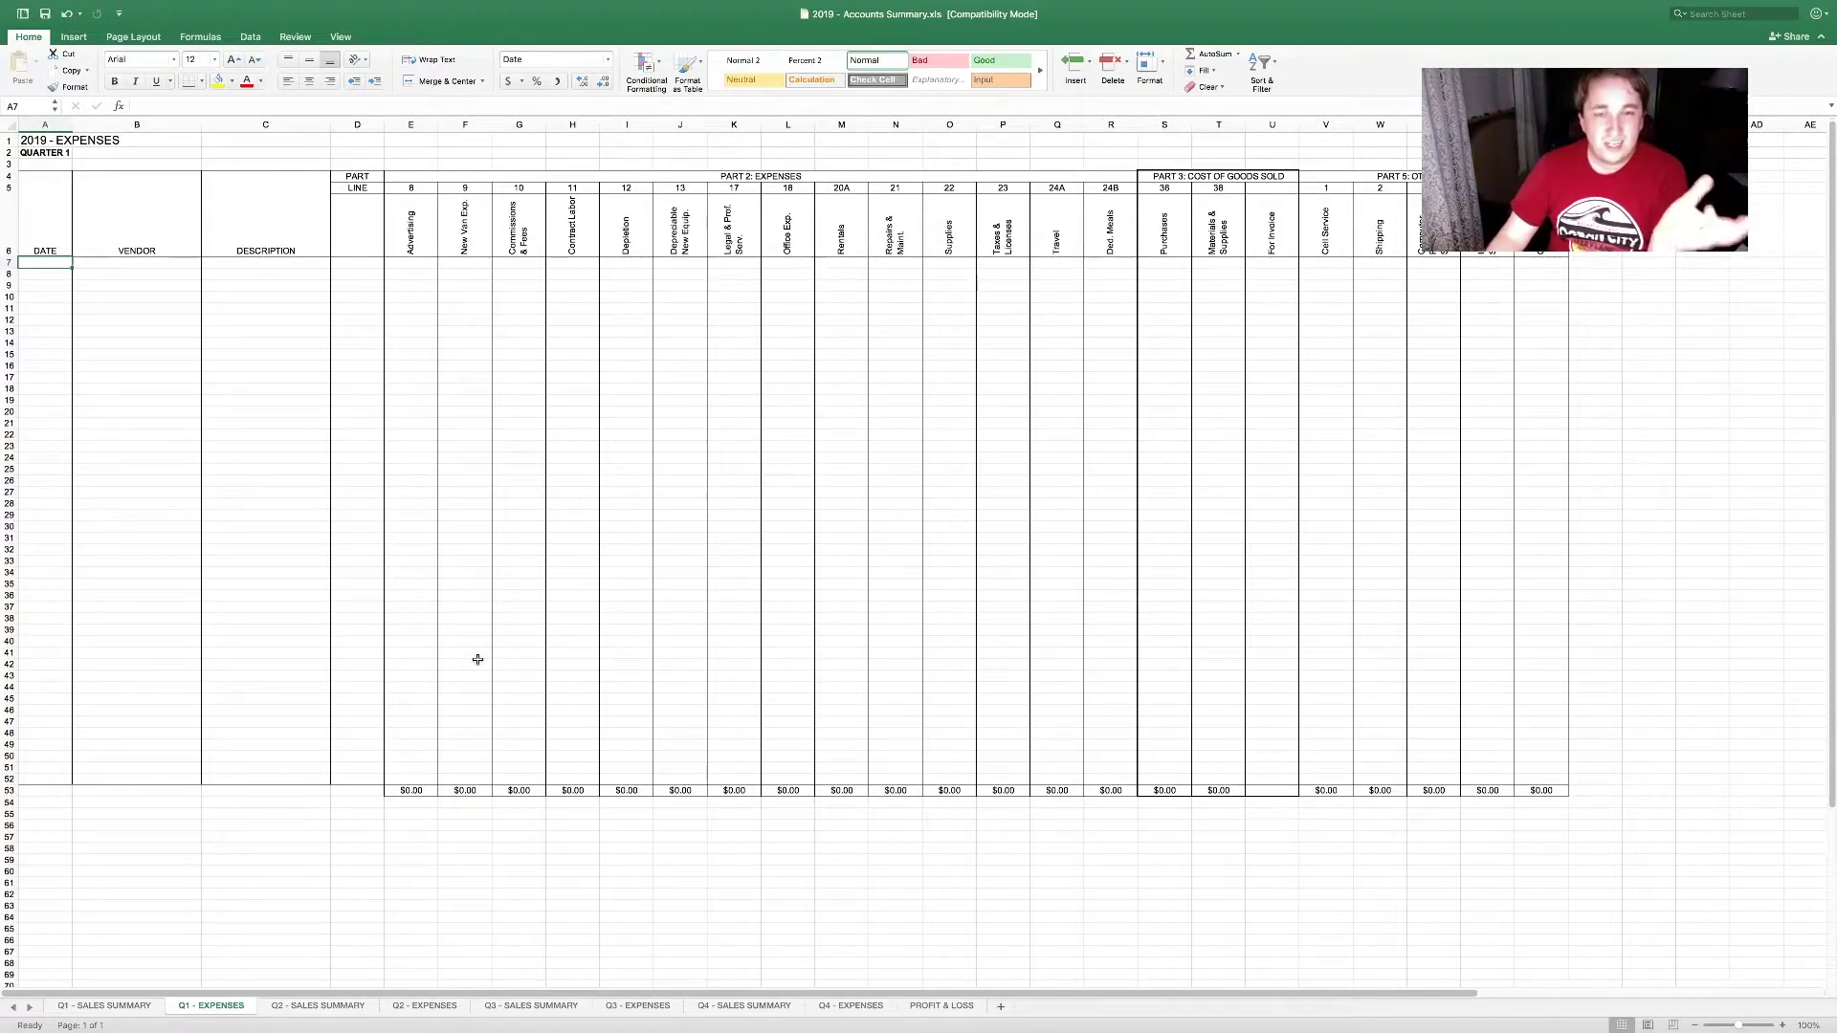
pyautogui.moveTo(517, 235); pyautogui.dragTo(1273, 237)
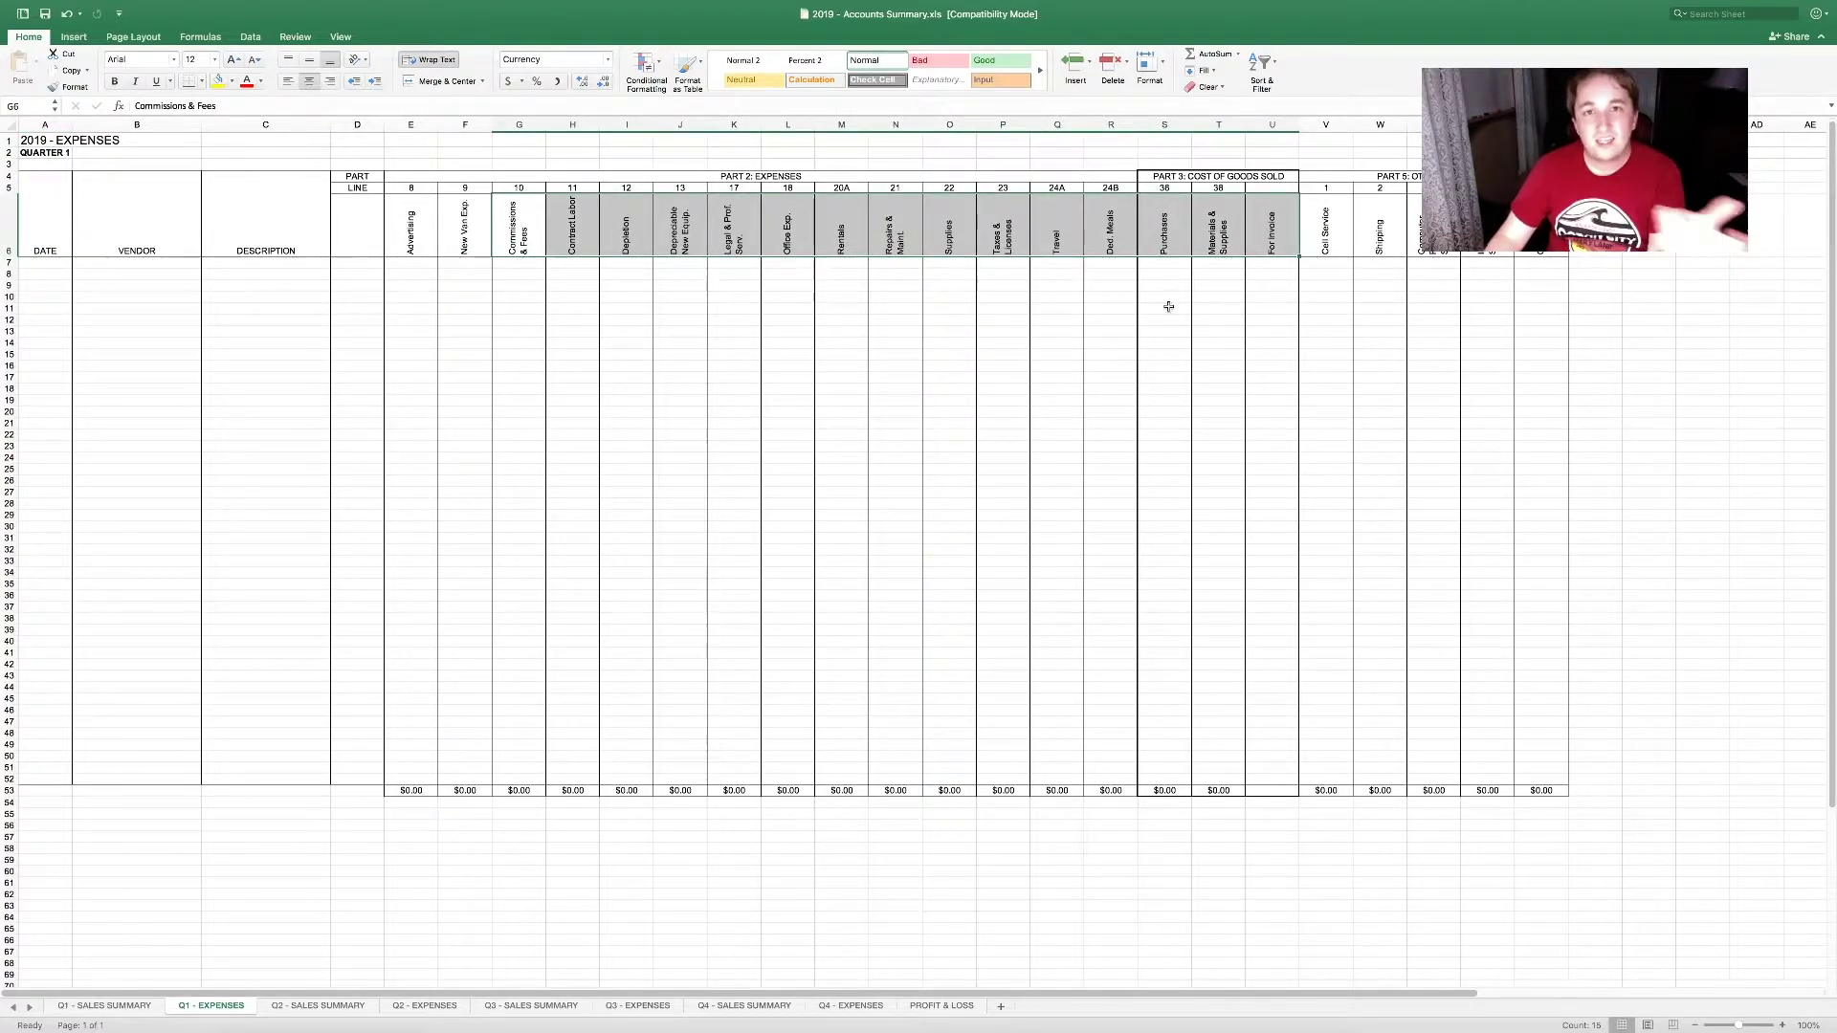
pyautogui.click(422, 232)
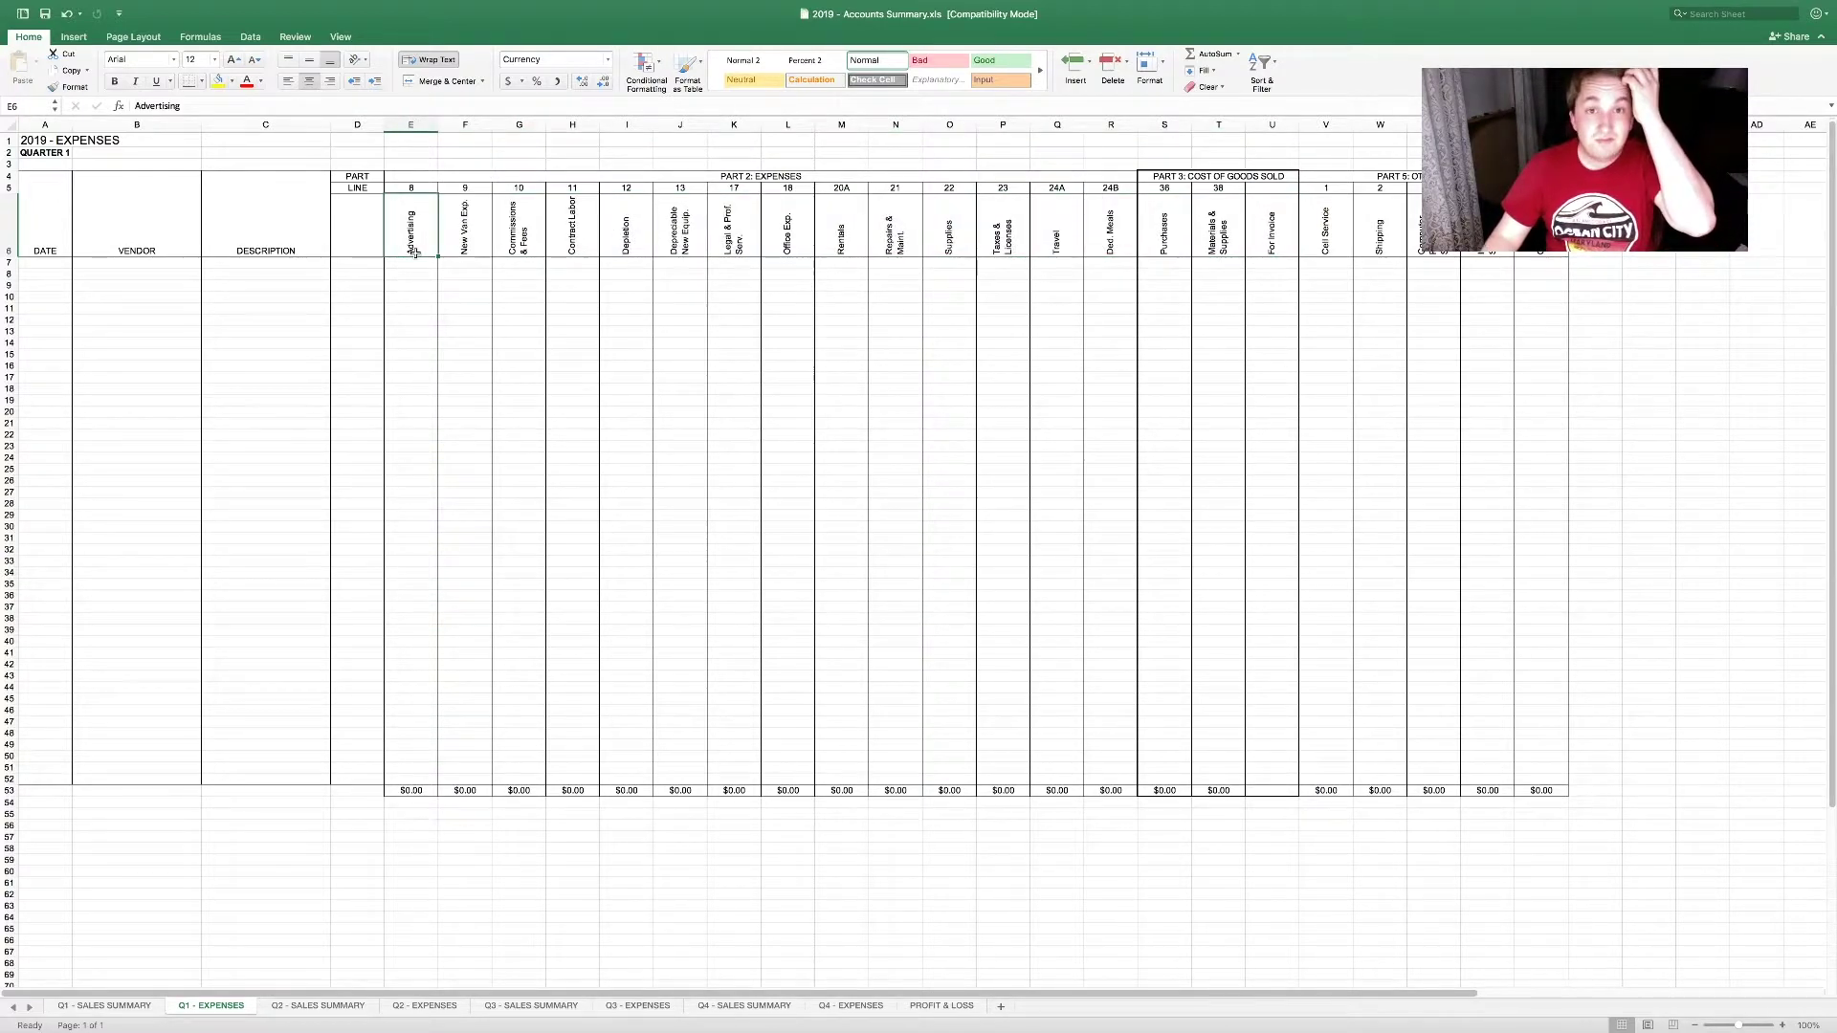
pyautogui.moveTo(430, 247); pyautogui.dragTo(1540, 240)
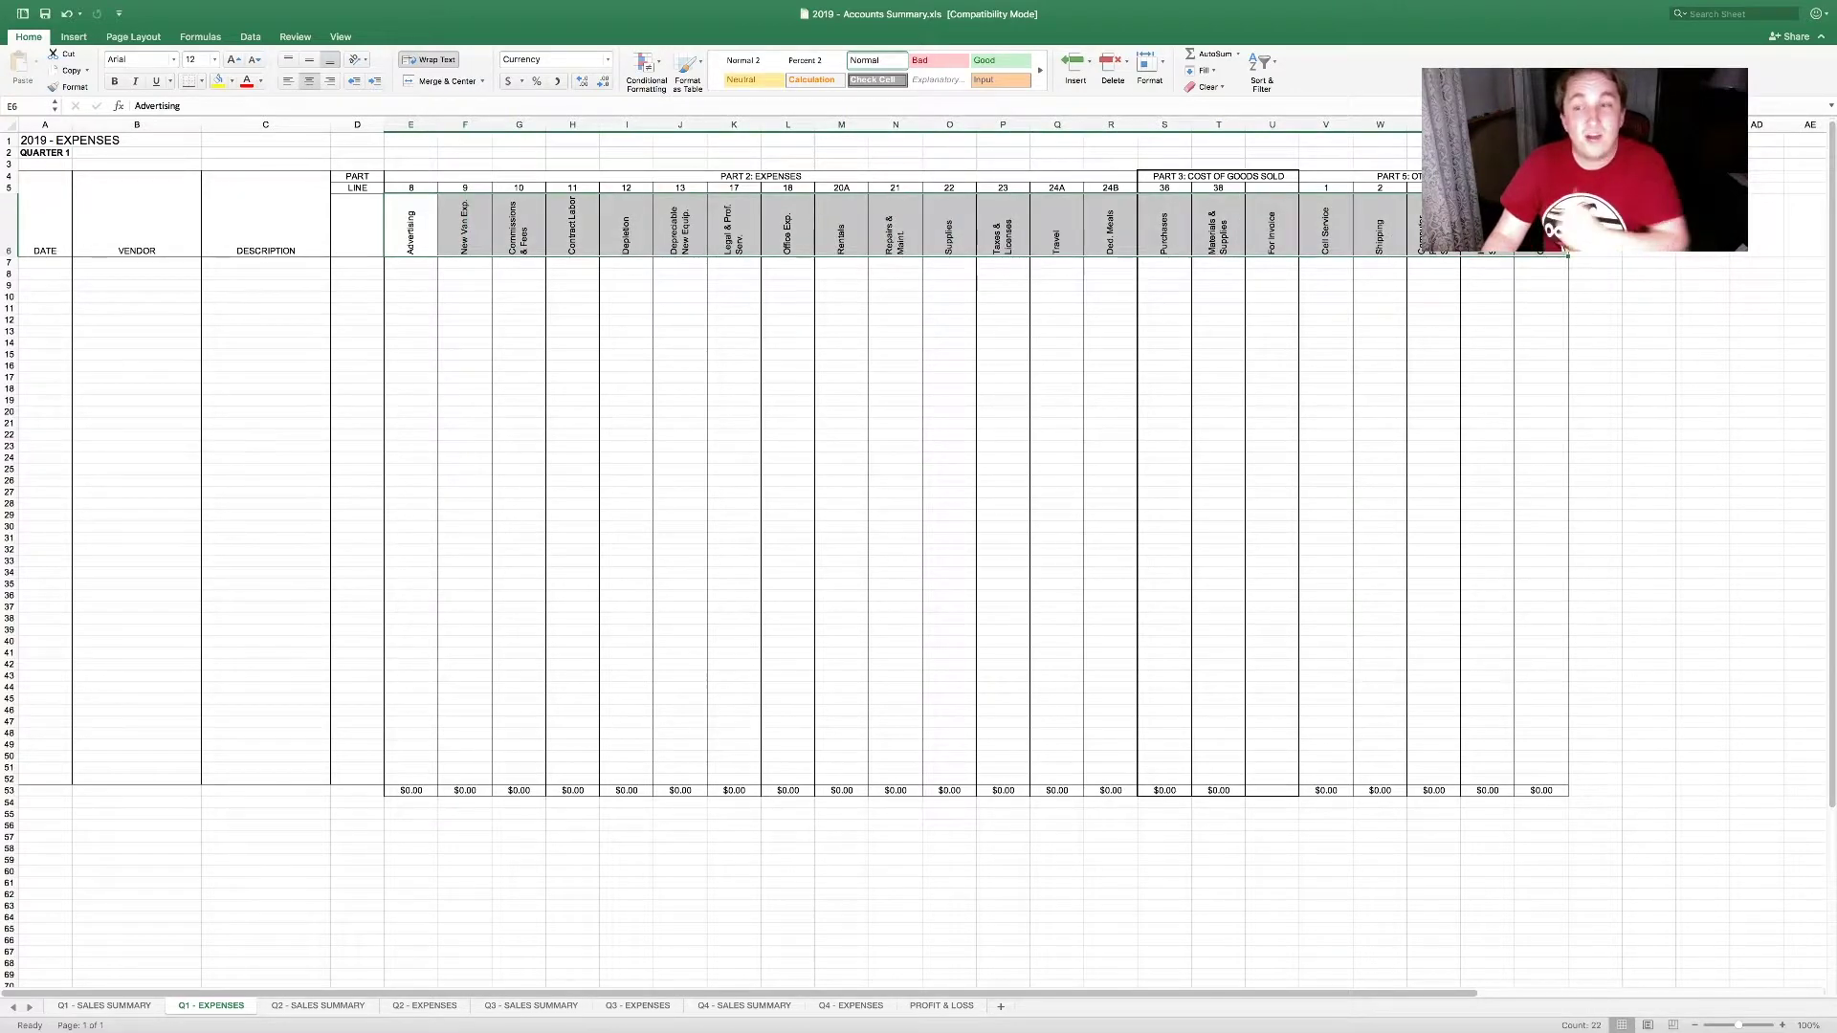
pyautogui.click(59, 265)
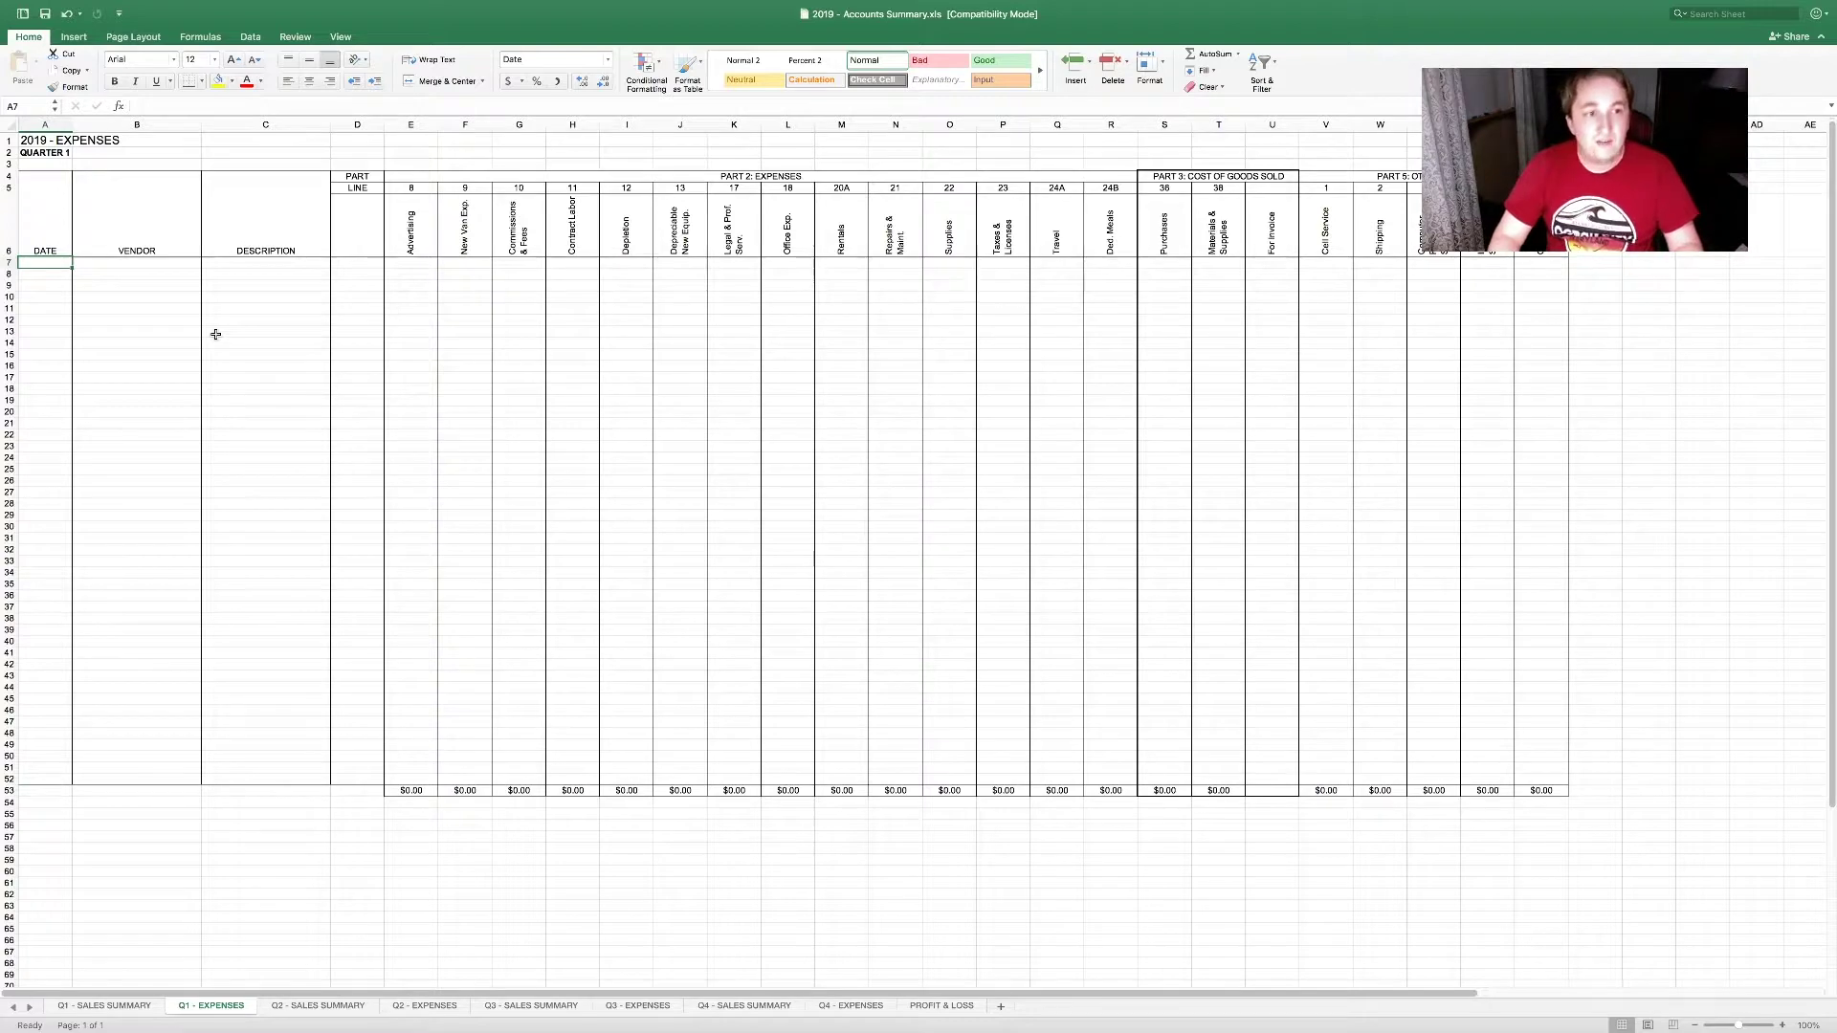
# Step: Enter the expense row: date 1/1/19, vendor BH Photo Video, description Gaff Tape
pyautogui.write('1/1/19')
pyautogui.press('Tab')
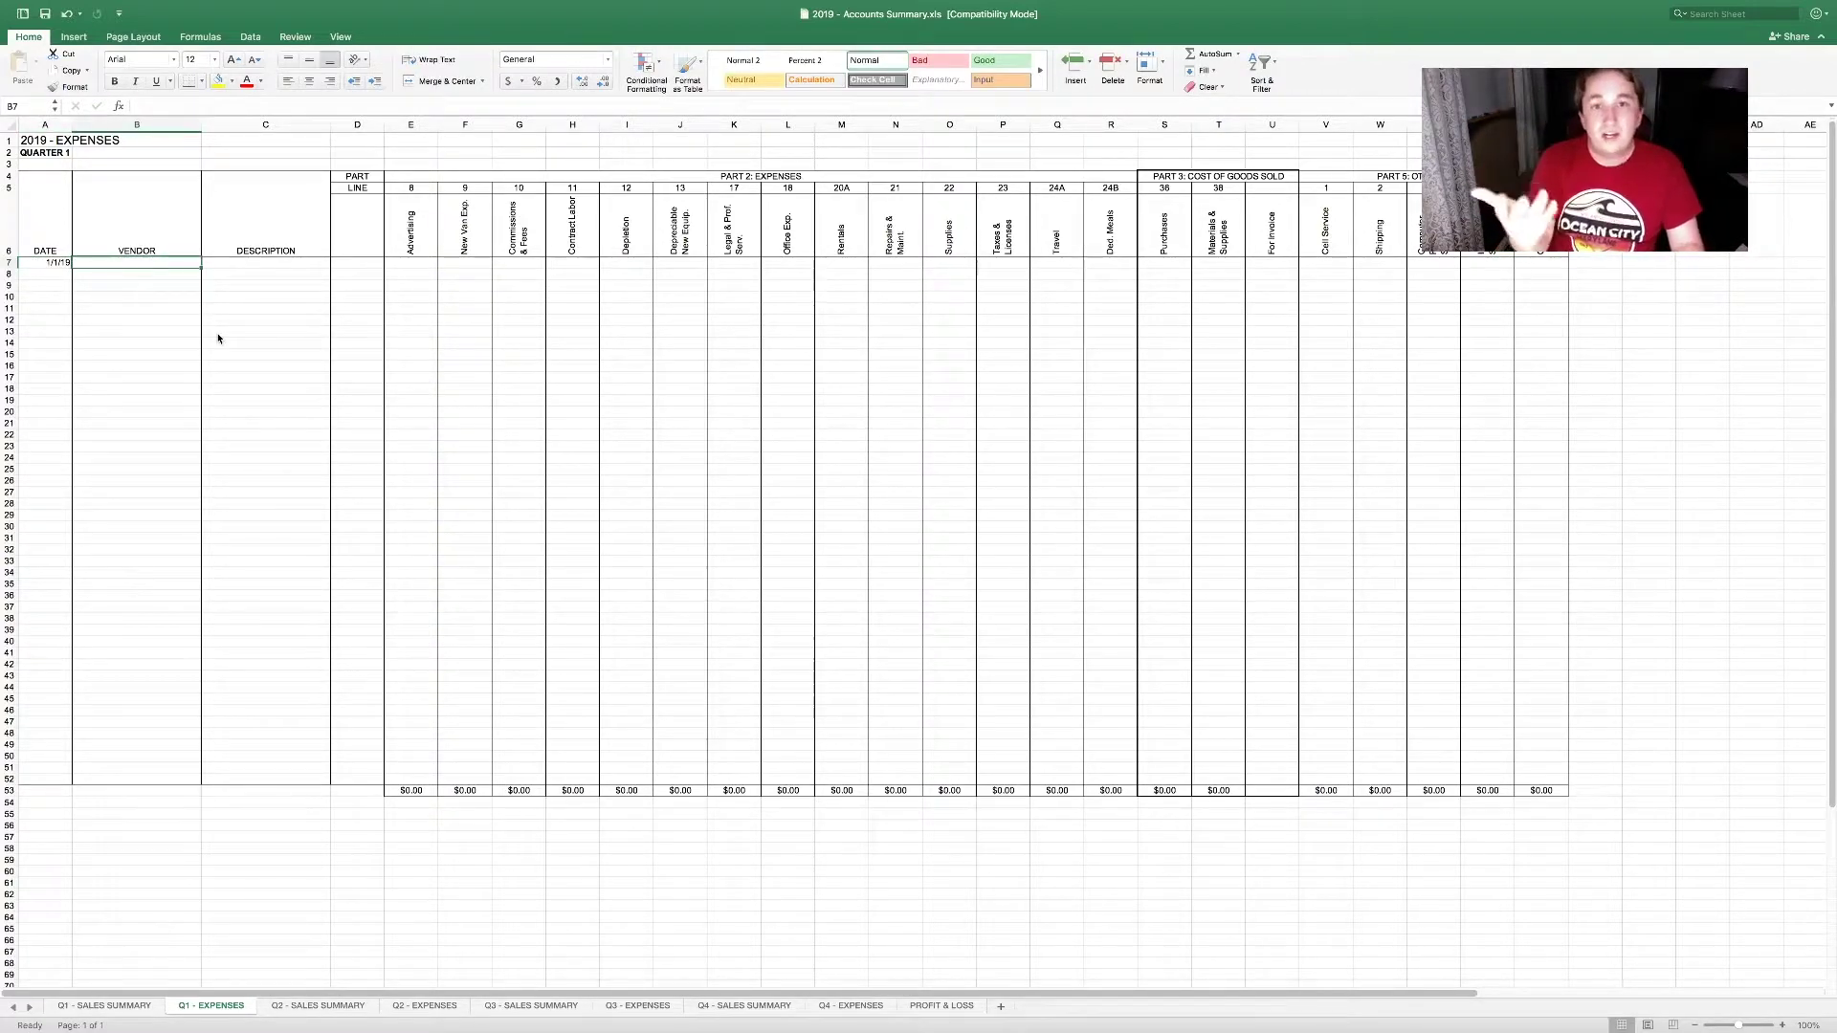
pyautogui.write('BH PHot')
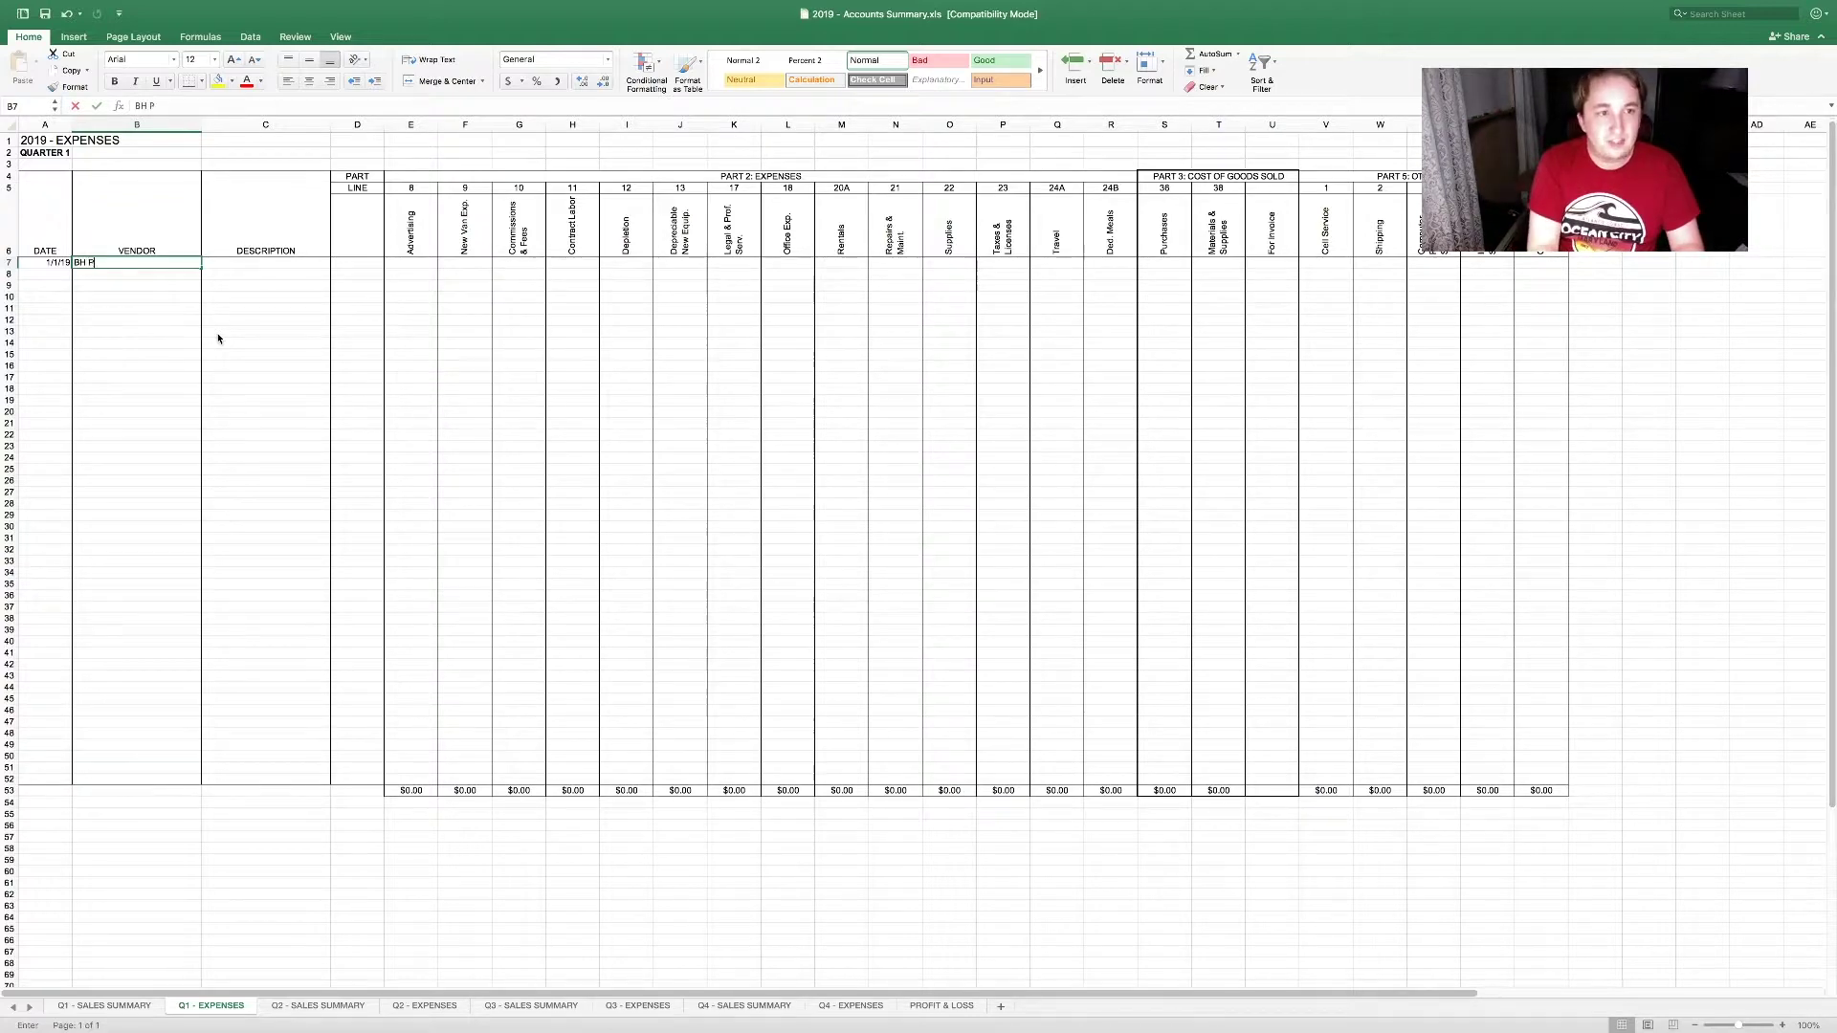
pyautogui.press('BackSpace')
pyautogui.press('BackSpace')
pyautogui.press('BackSpace')
pyautogui.write('hoto Video')
pyautogui.press('Tab')
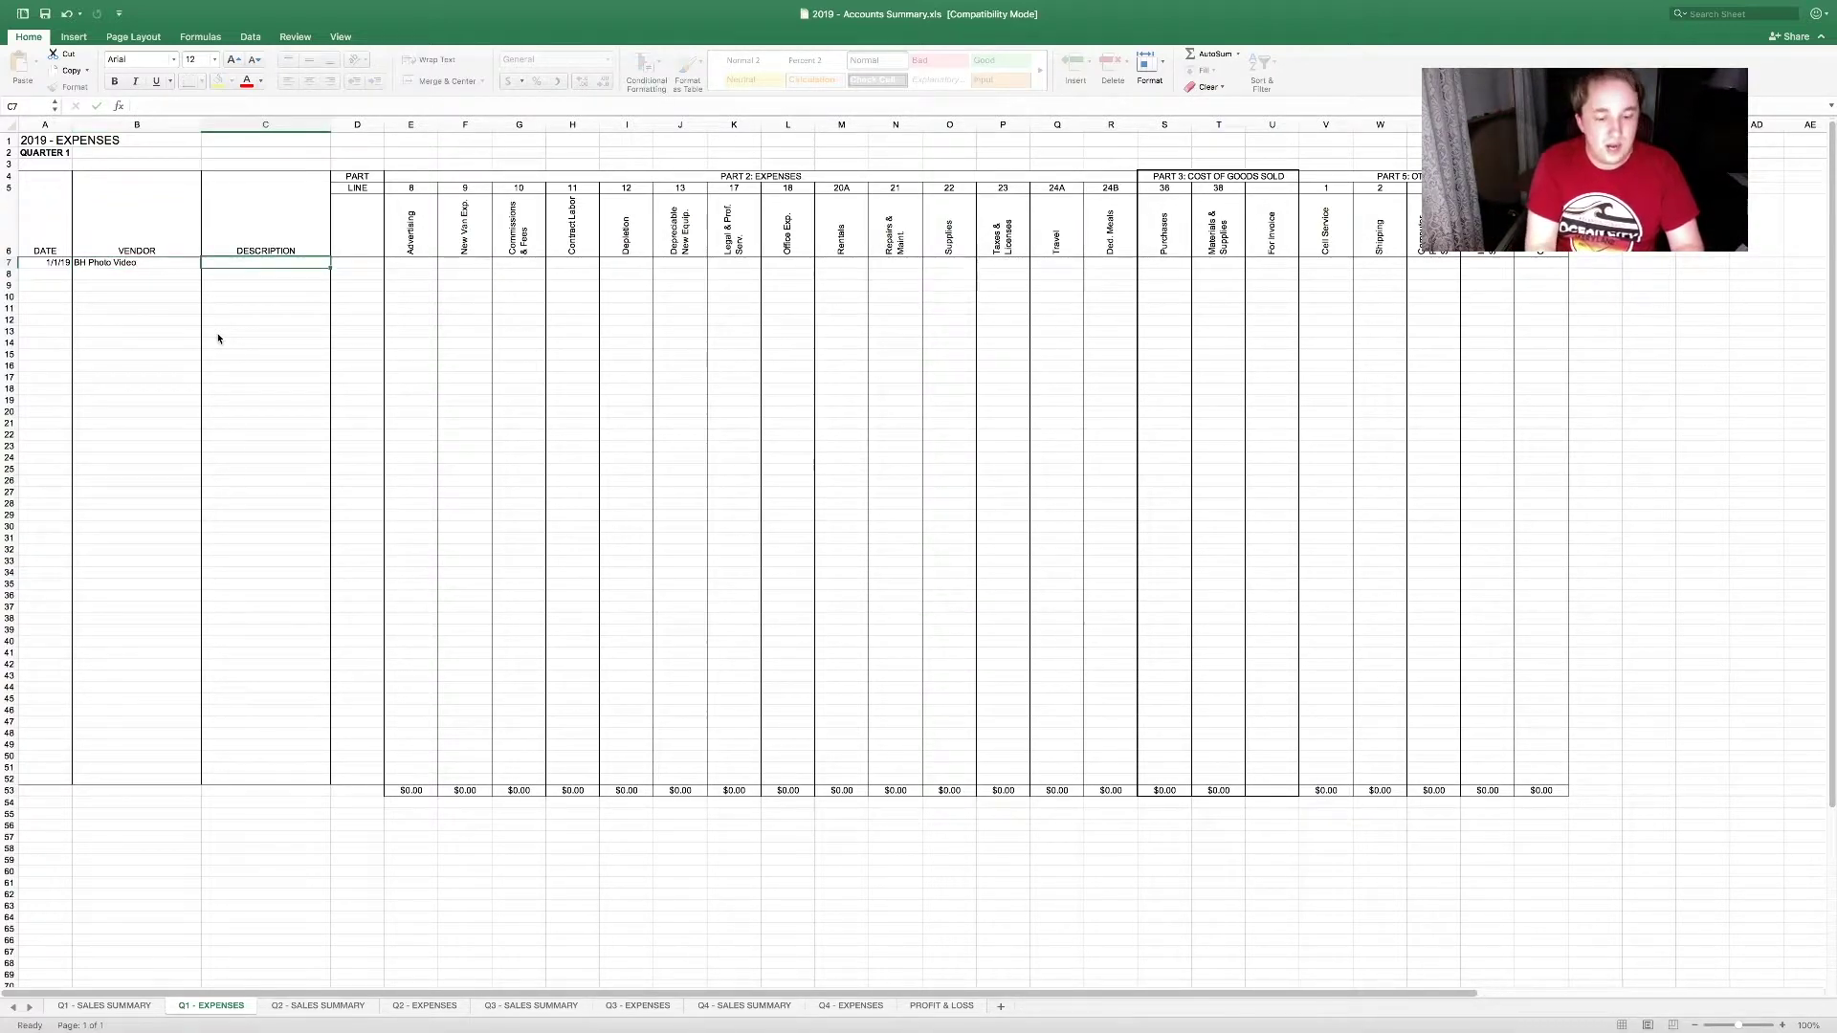
pyautogui.write('Gaff Tape')
pyautogui.press('Tab')
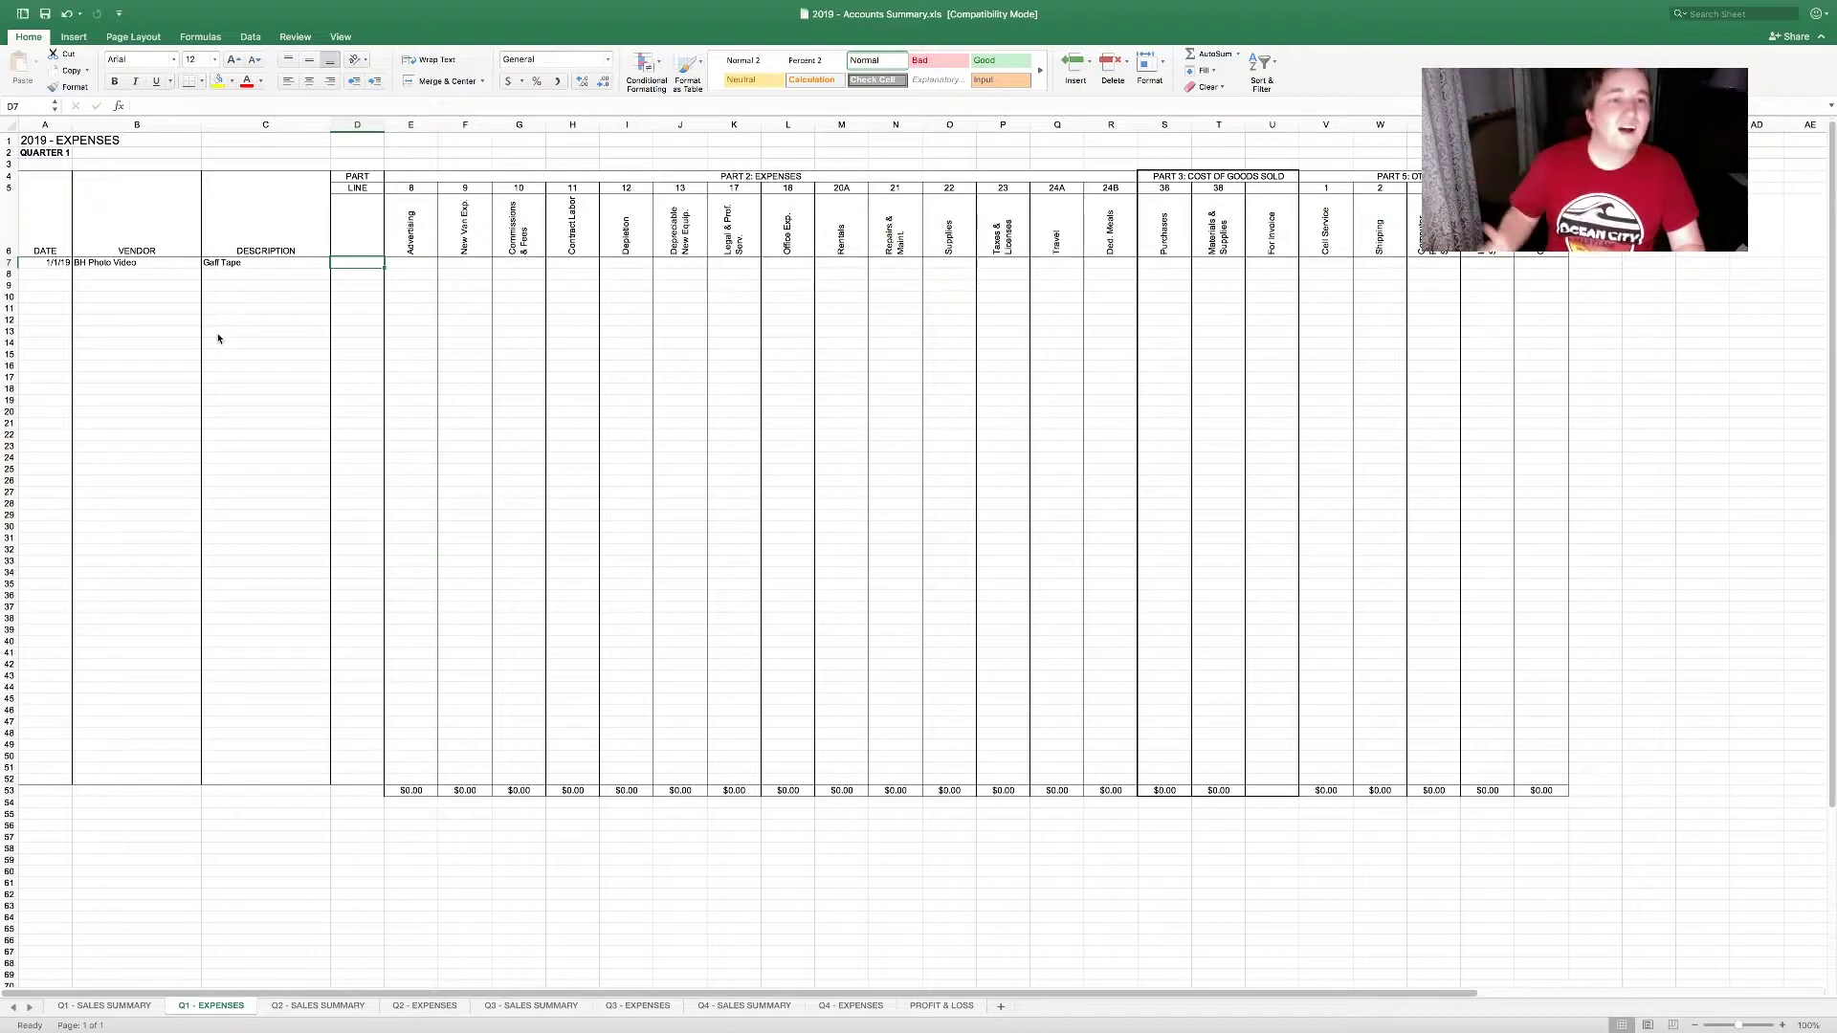
# Step: Move across to the New Van Exp. column and compare the mileage columns on Q1 - SALES SUMMARY
pyautogui.press('Tab')
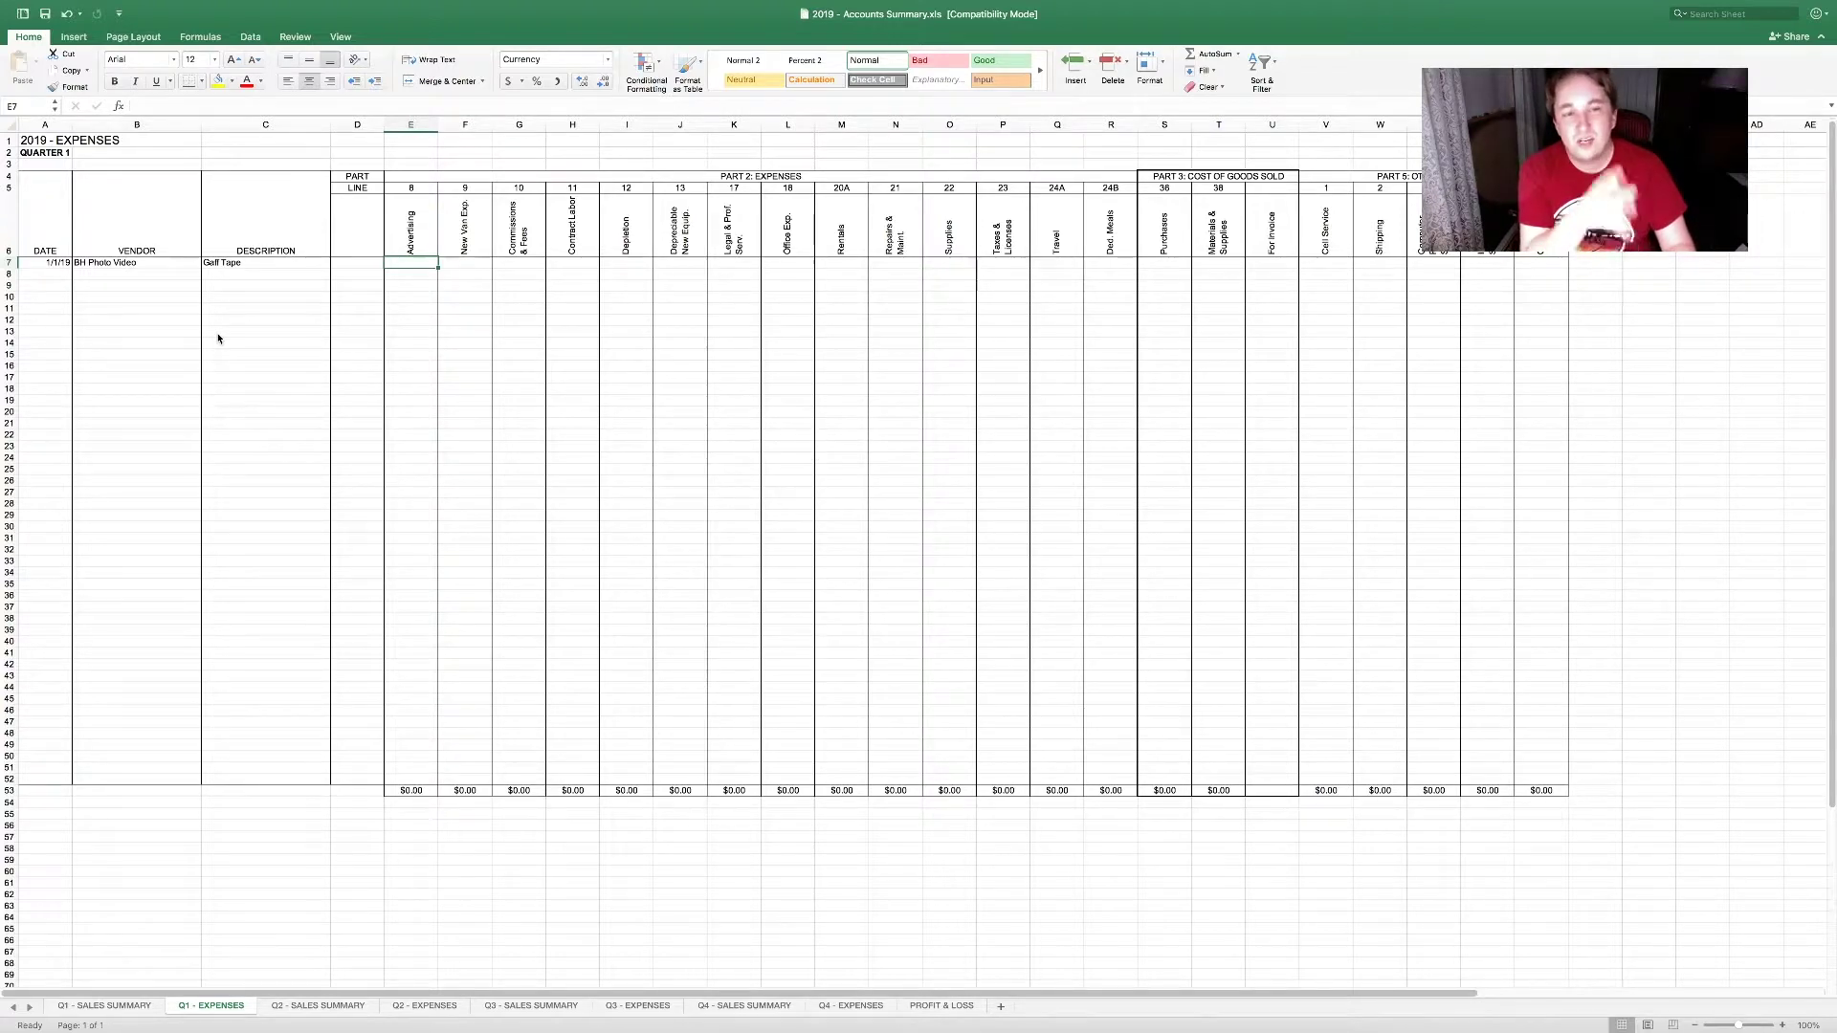
pyautogui.press('Right')
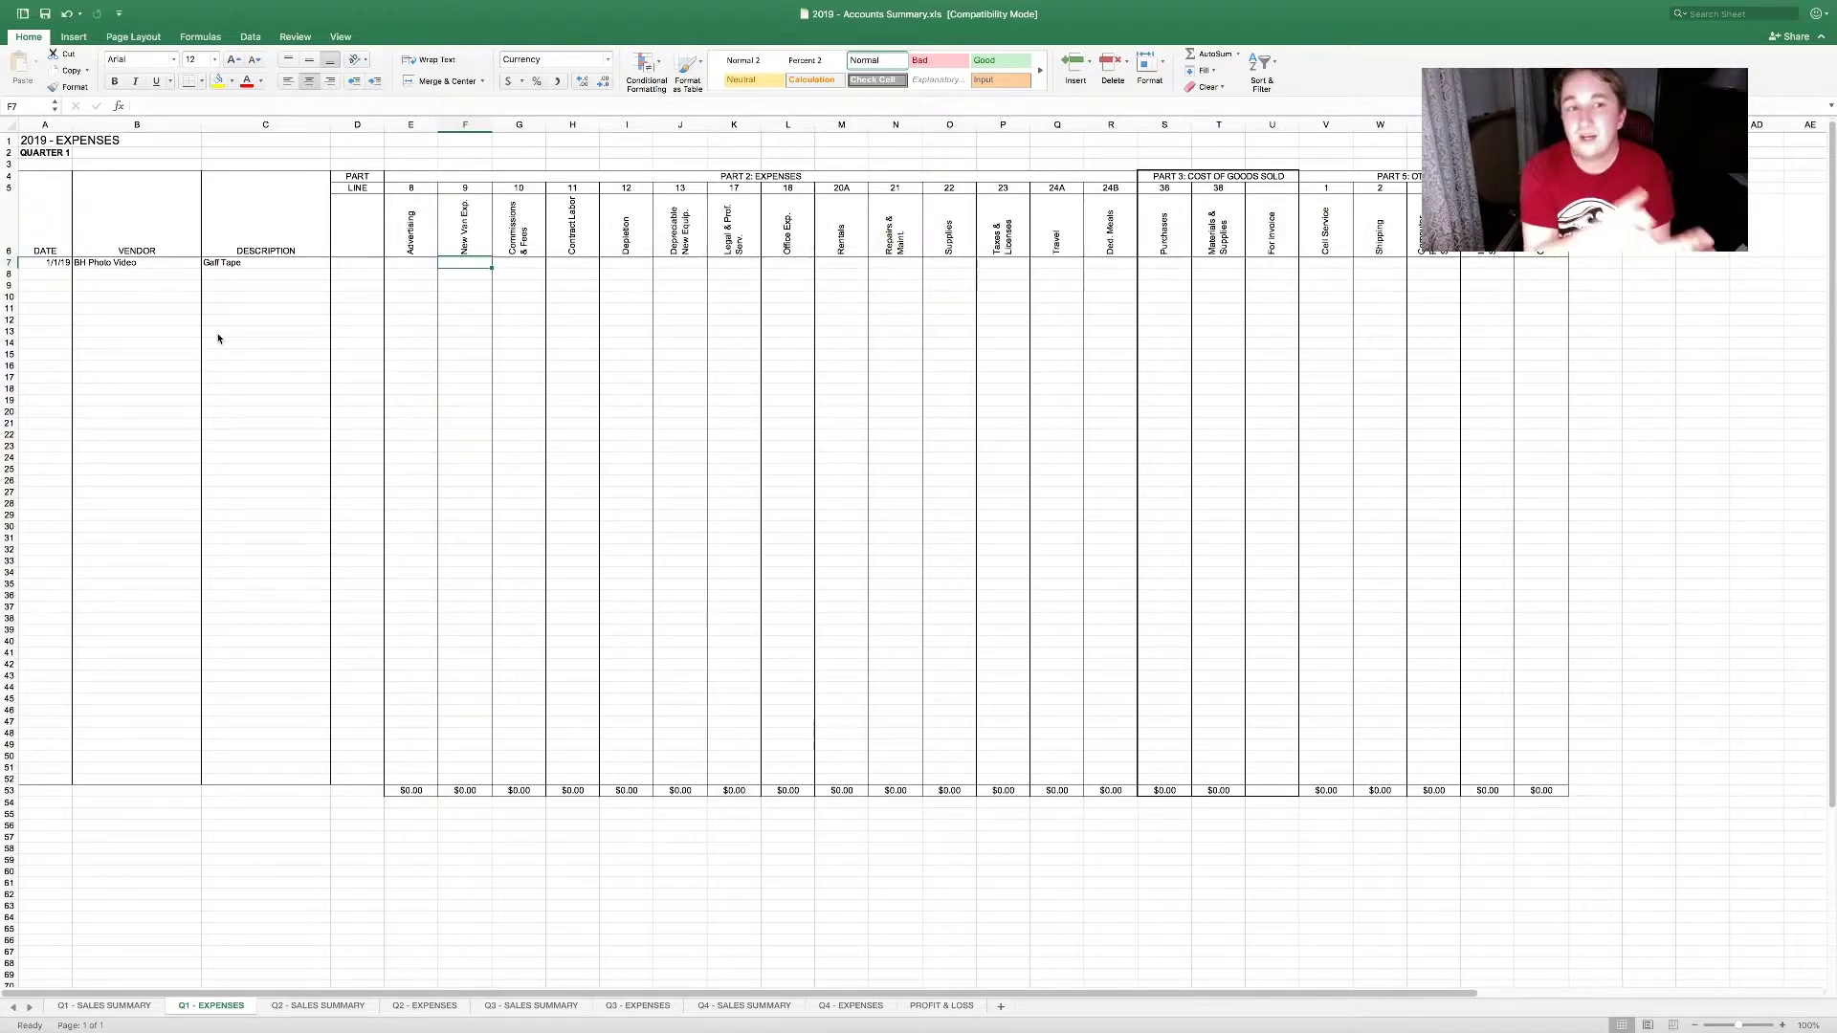
pyautogui.click(120, 1005)
pyautogui.moveTo(684, 211); pyautogui.dragTo(632, 729)
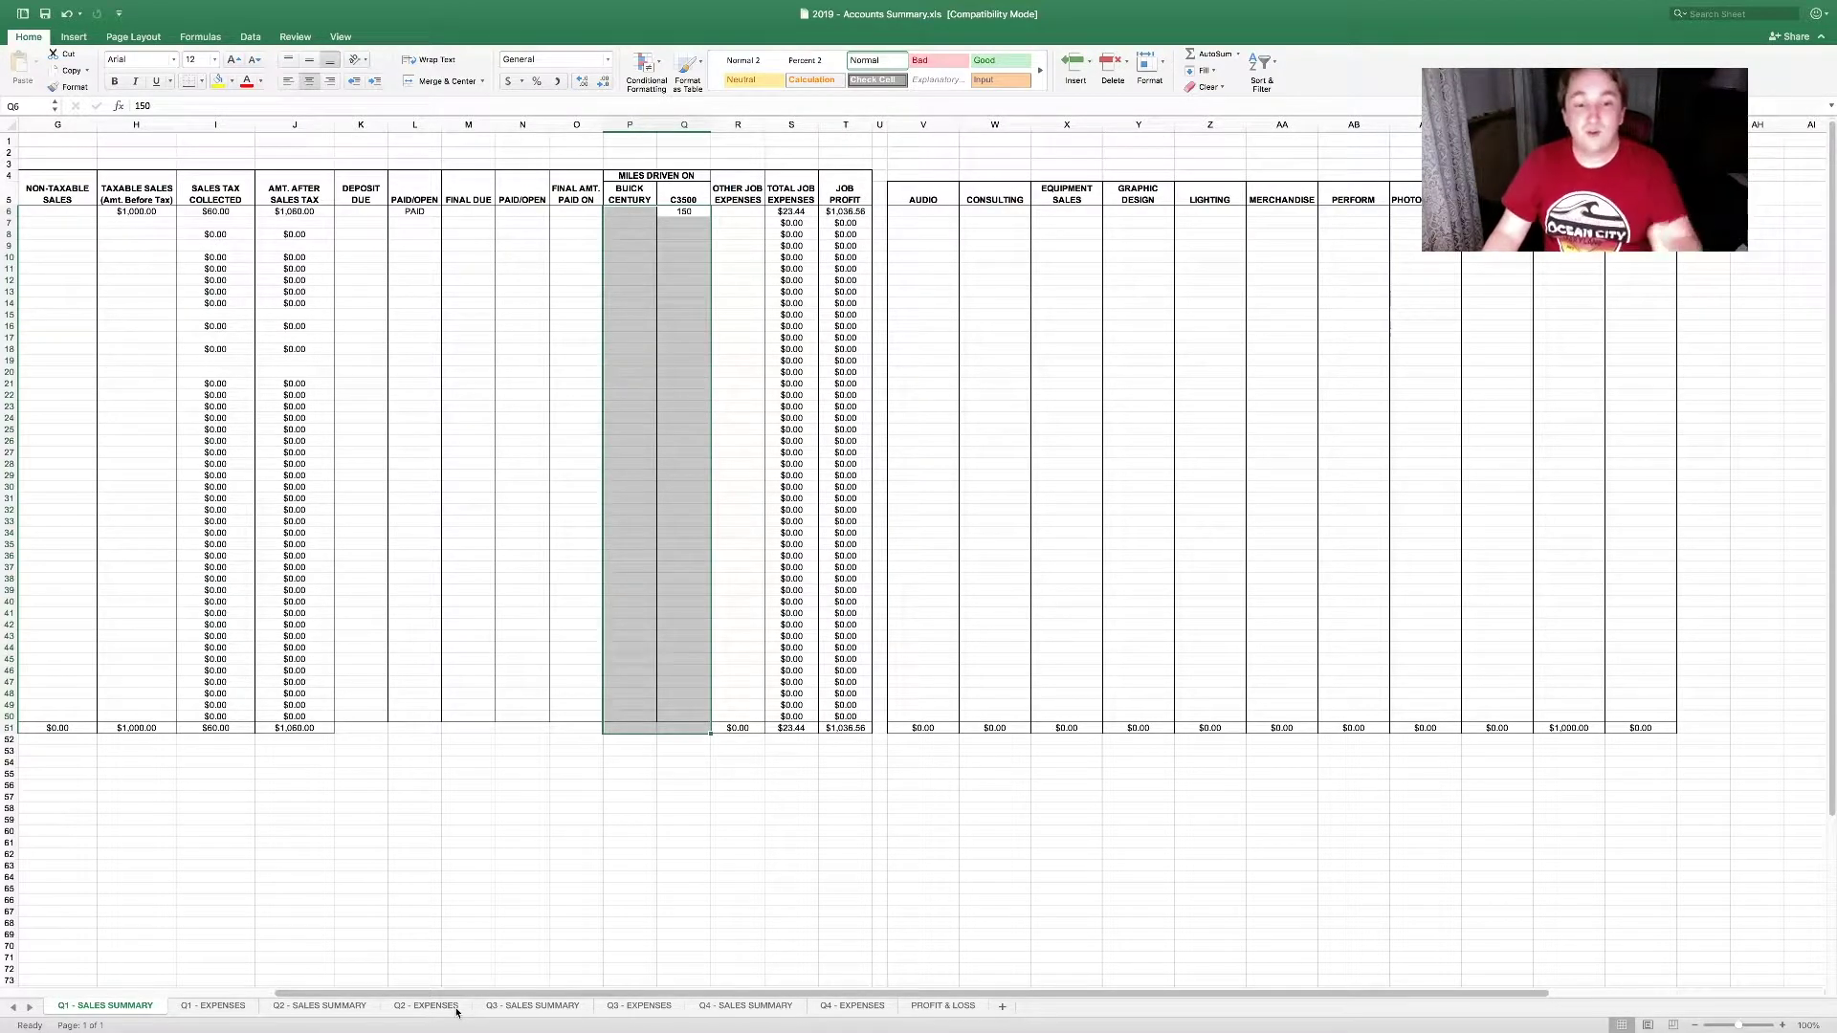
pyautogui.click(238, 1013)
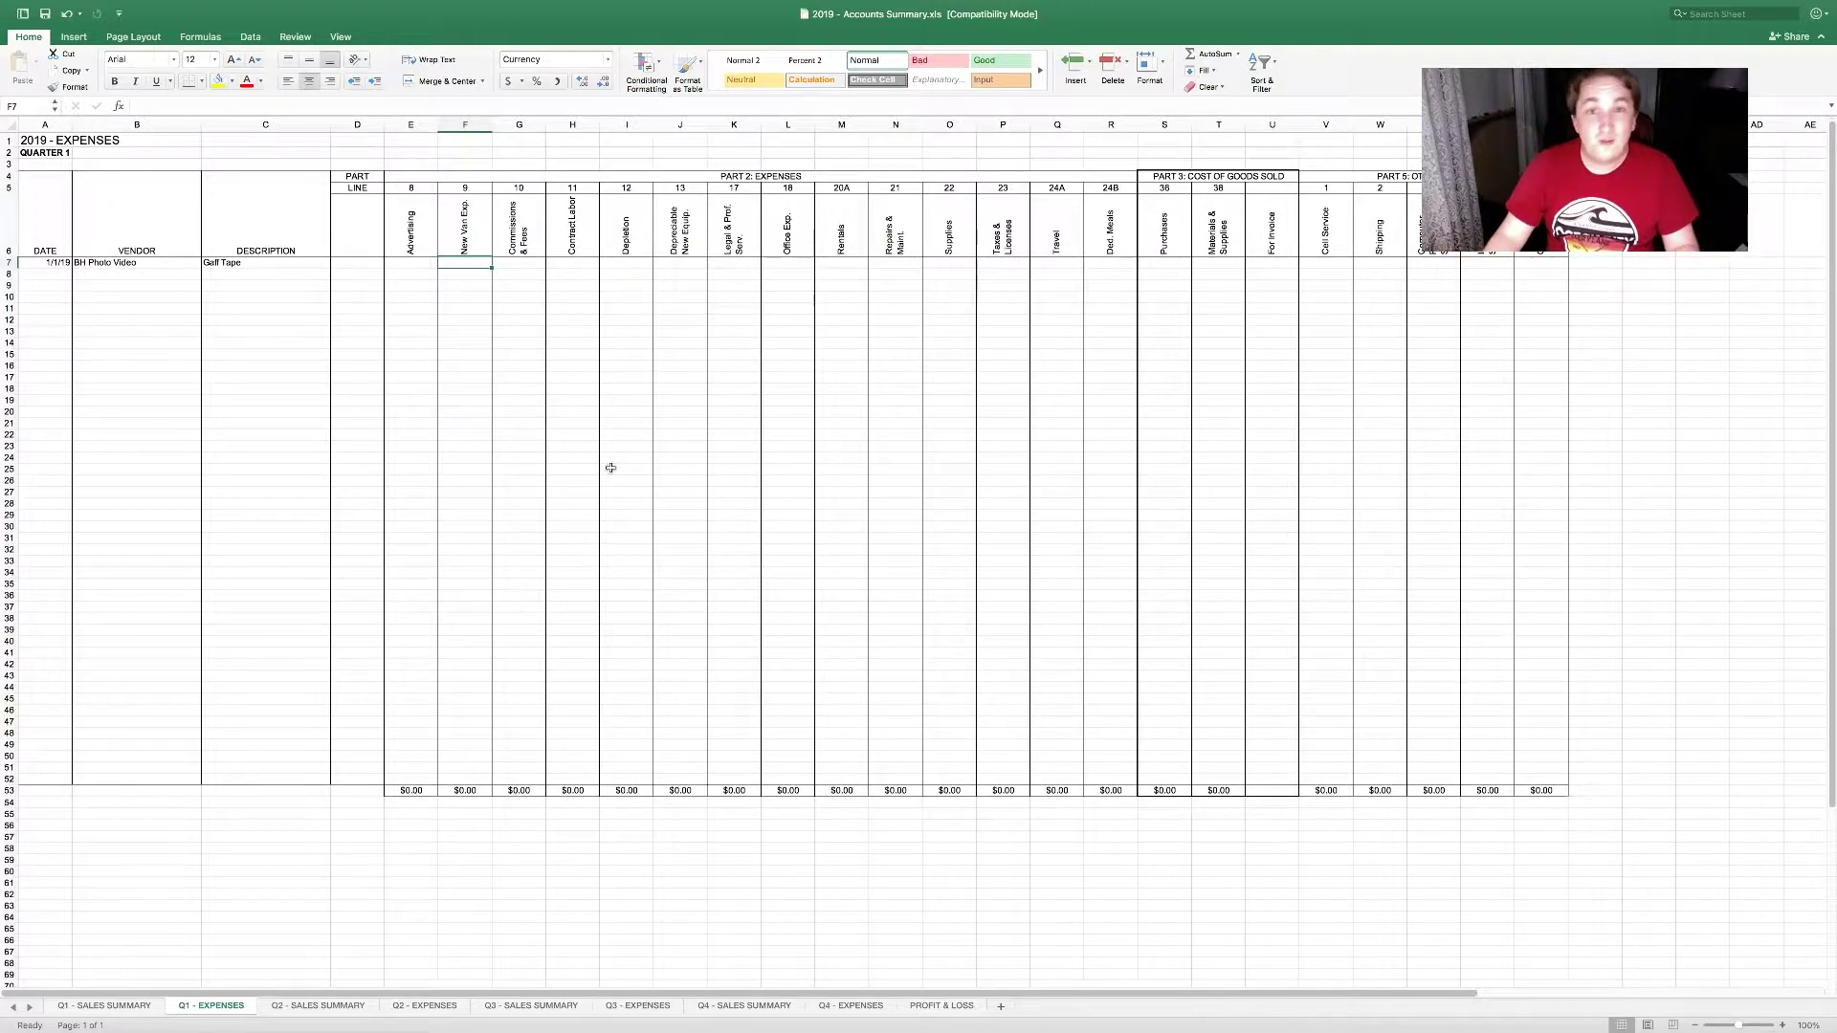
pyautogui.press('Tab')
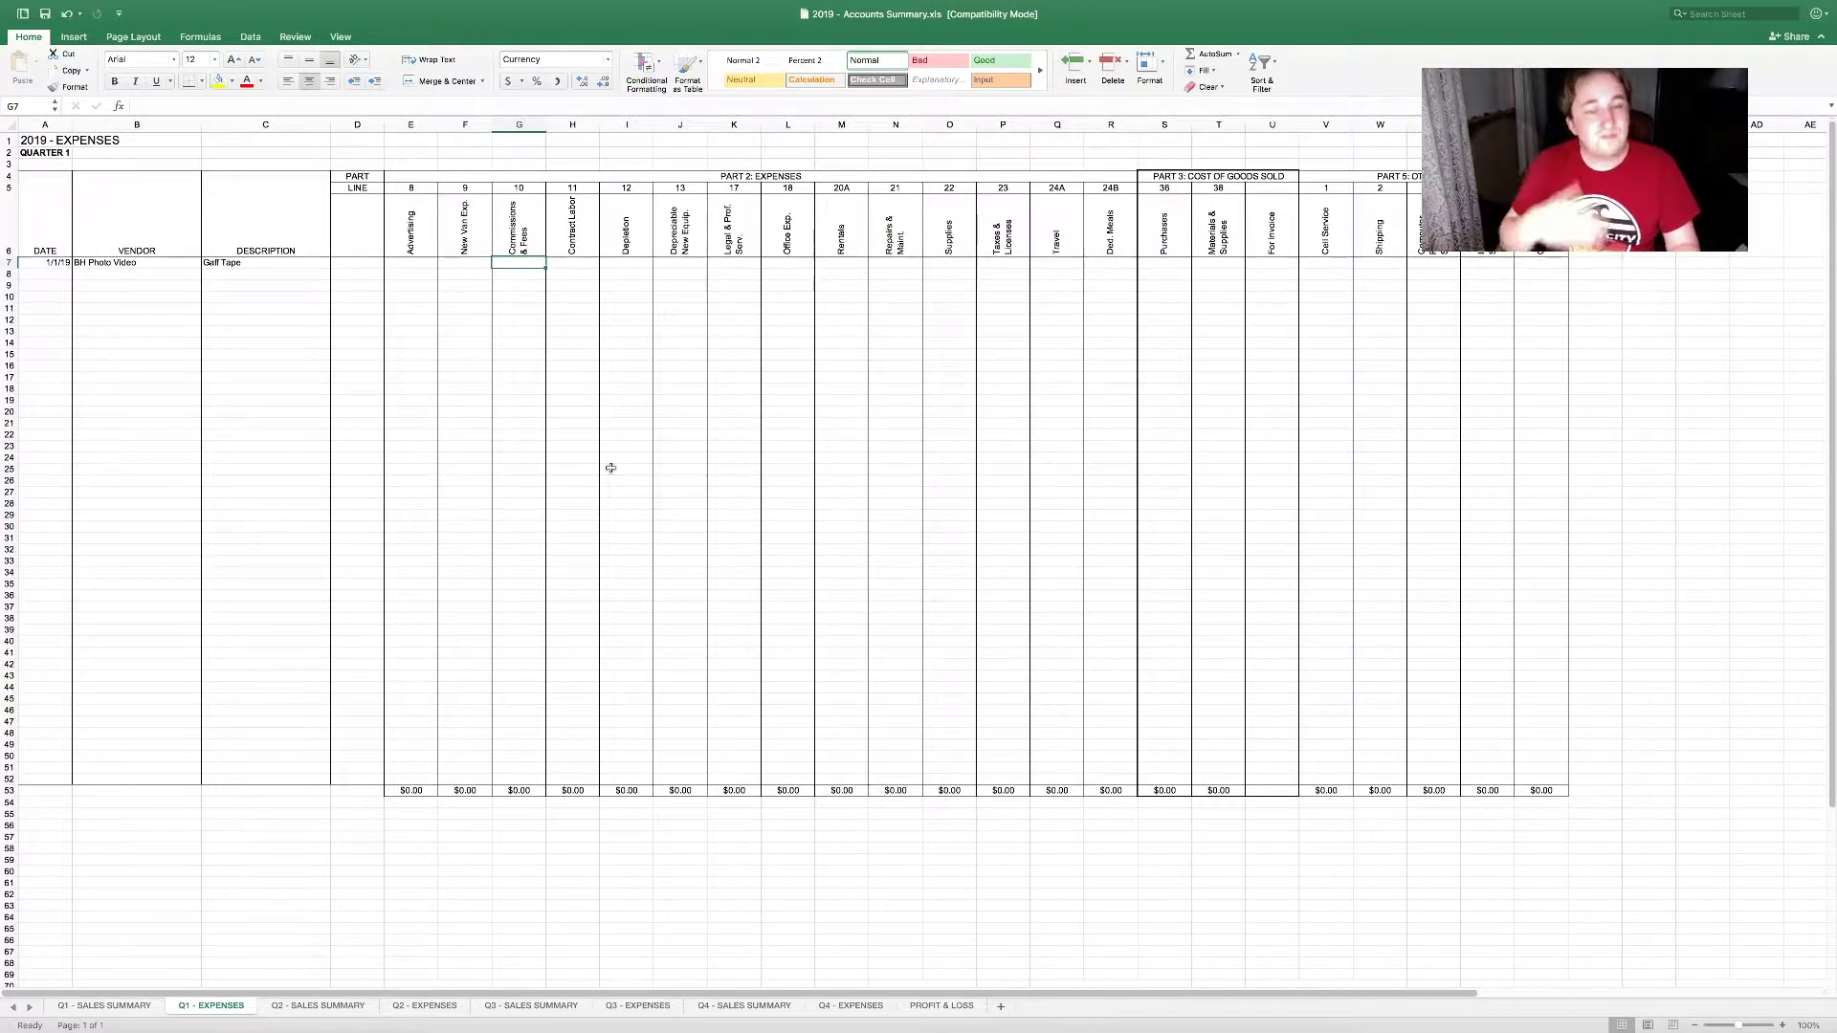
pyautogui.press('Tab')
pyautogui.press('Tab')
pyautogui.press('Tab')
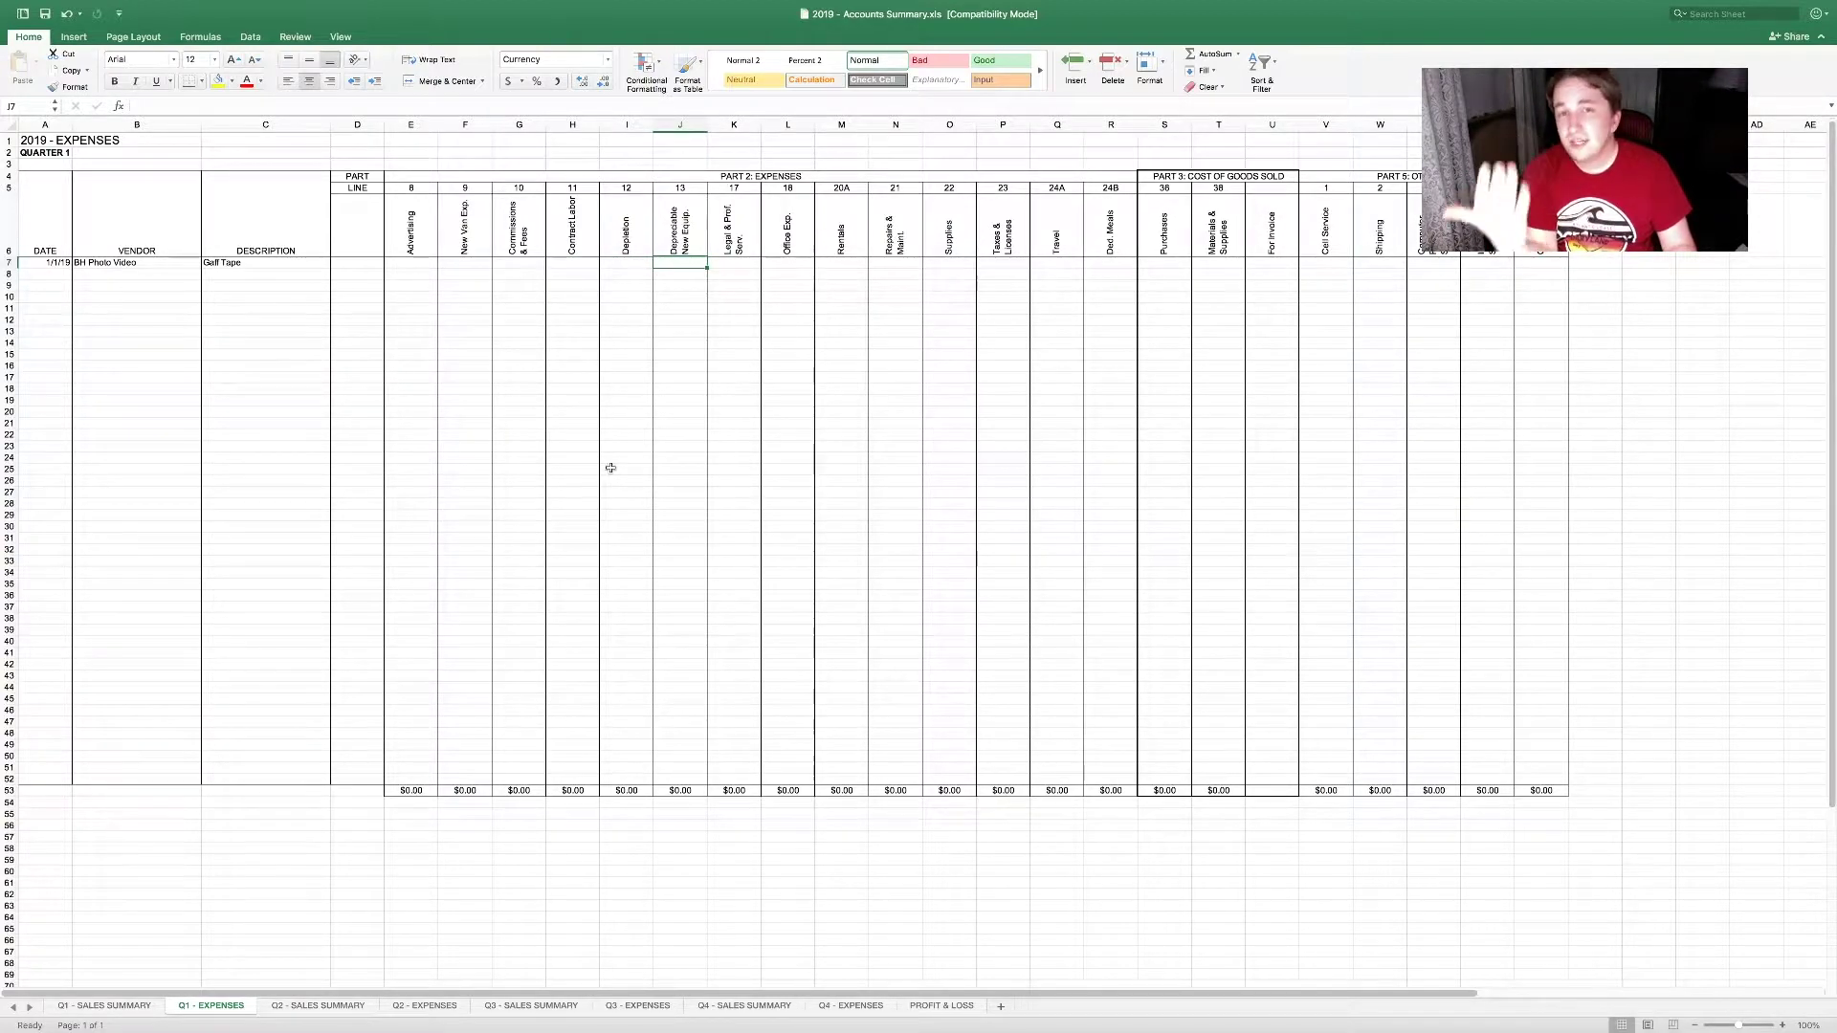
pyautogui.press('Tab')
pyautogui.press('Tab')
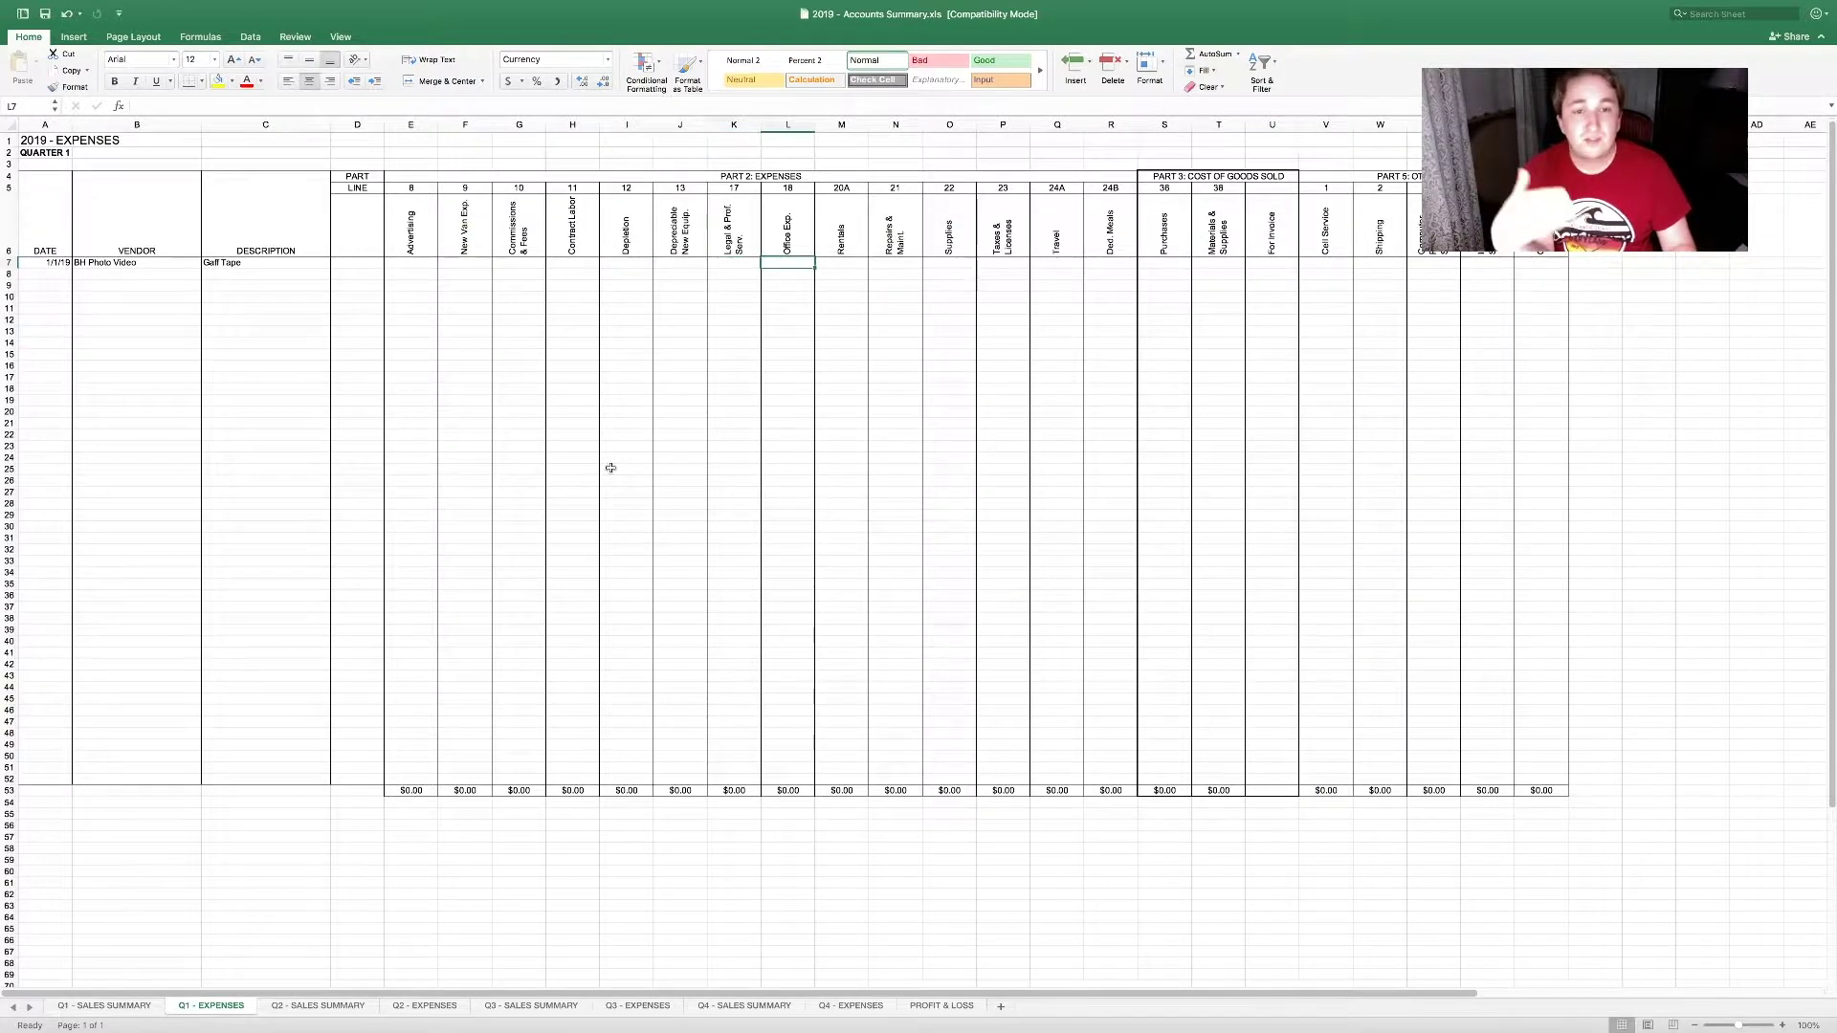
pyautogui.press('Tab')
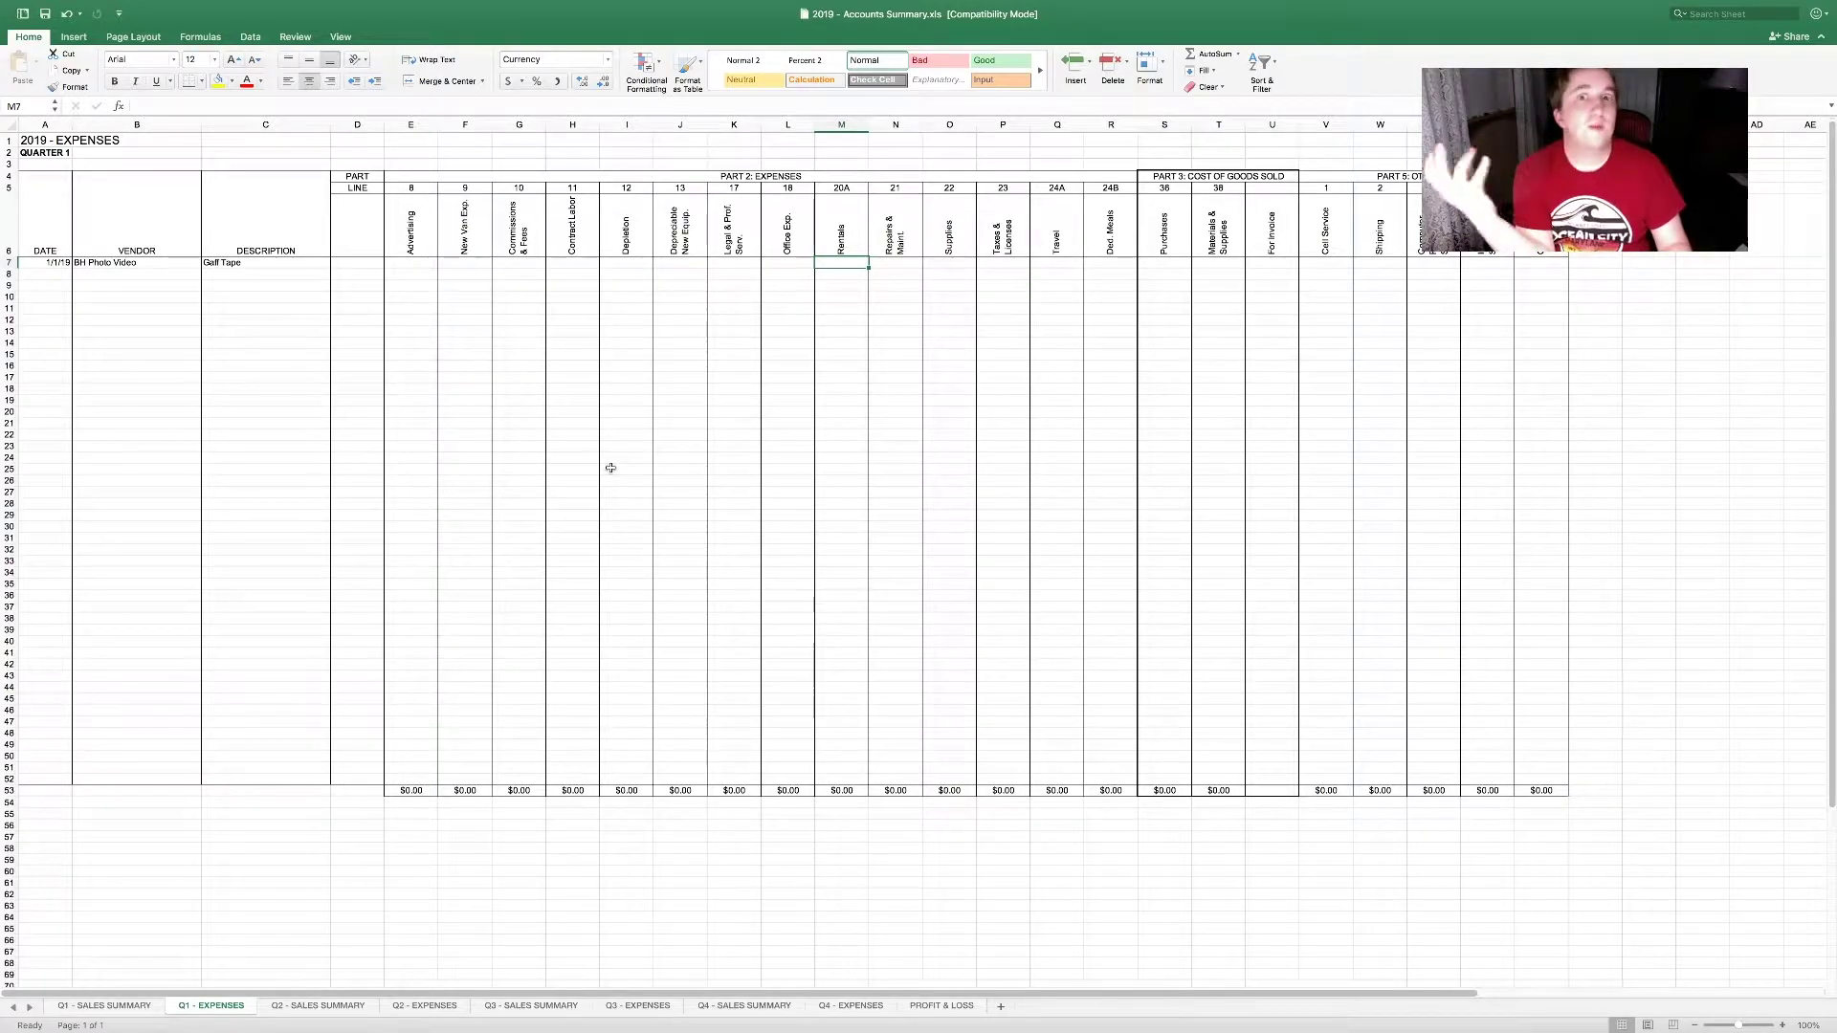
pyautogui.press('Tab')
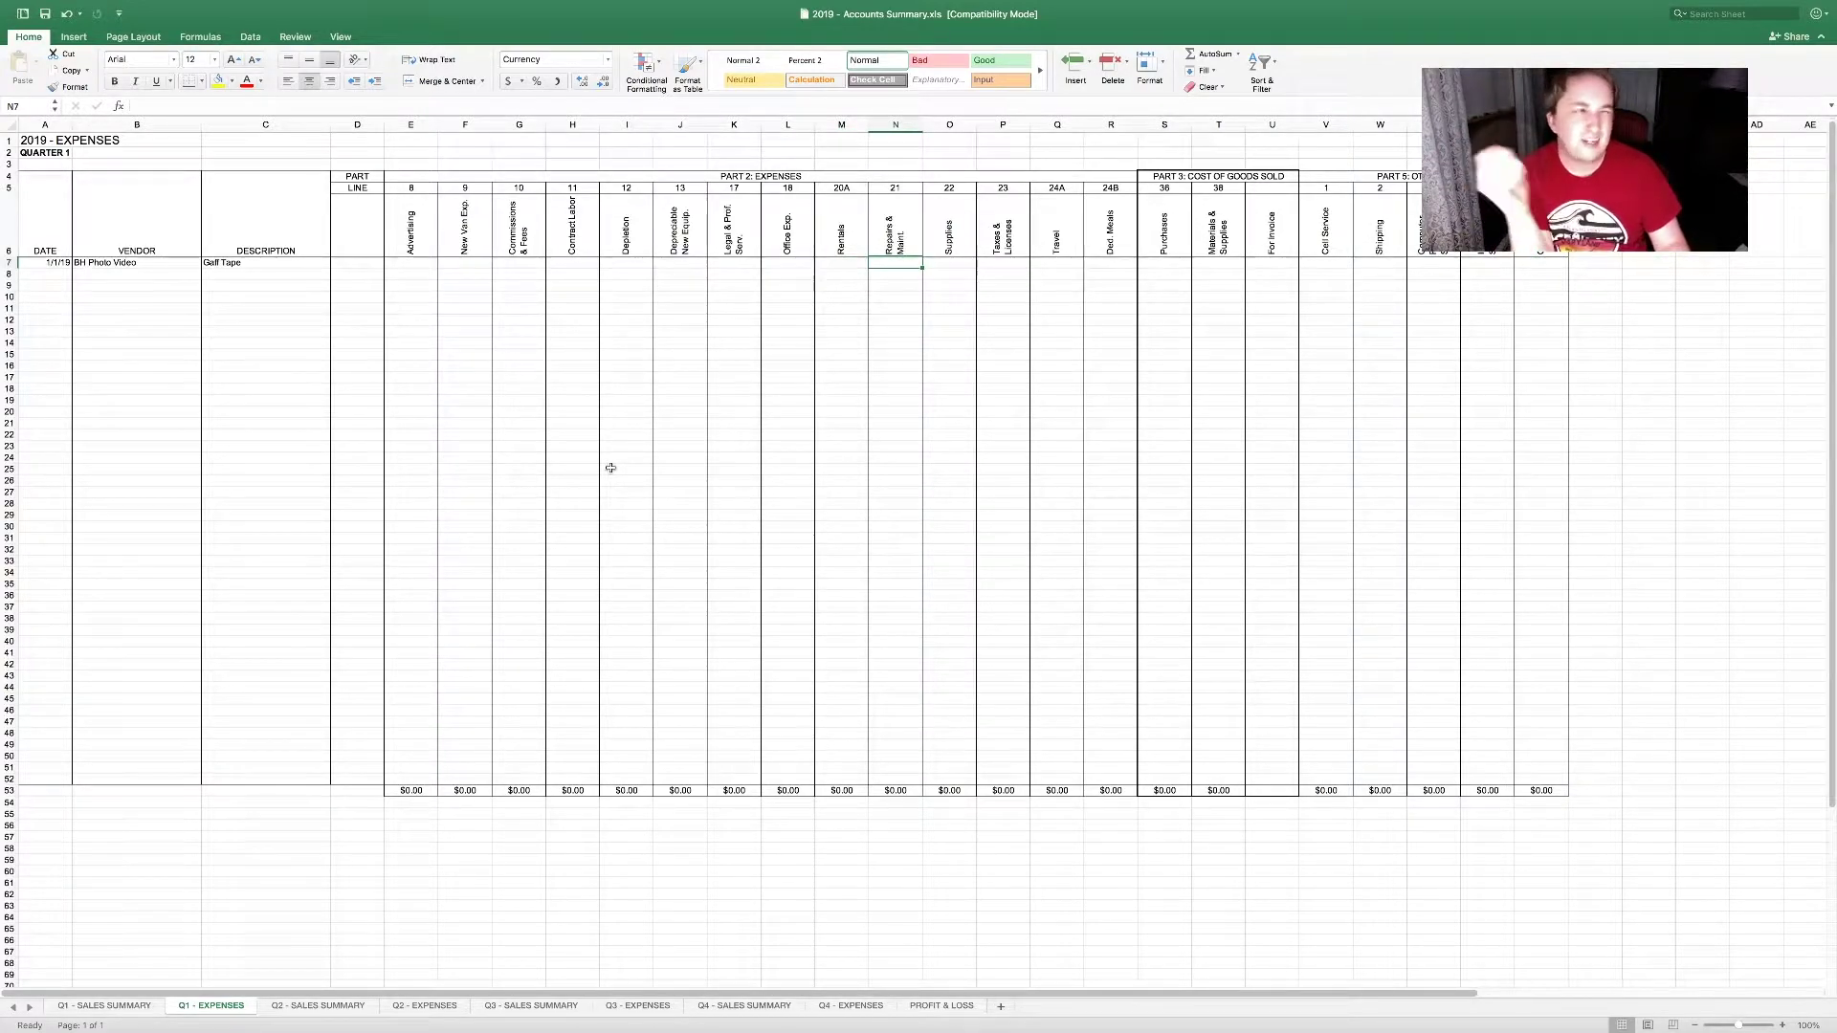
pyautogui.press('Tab')
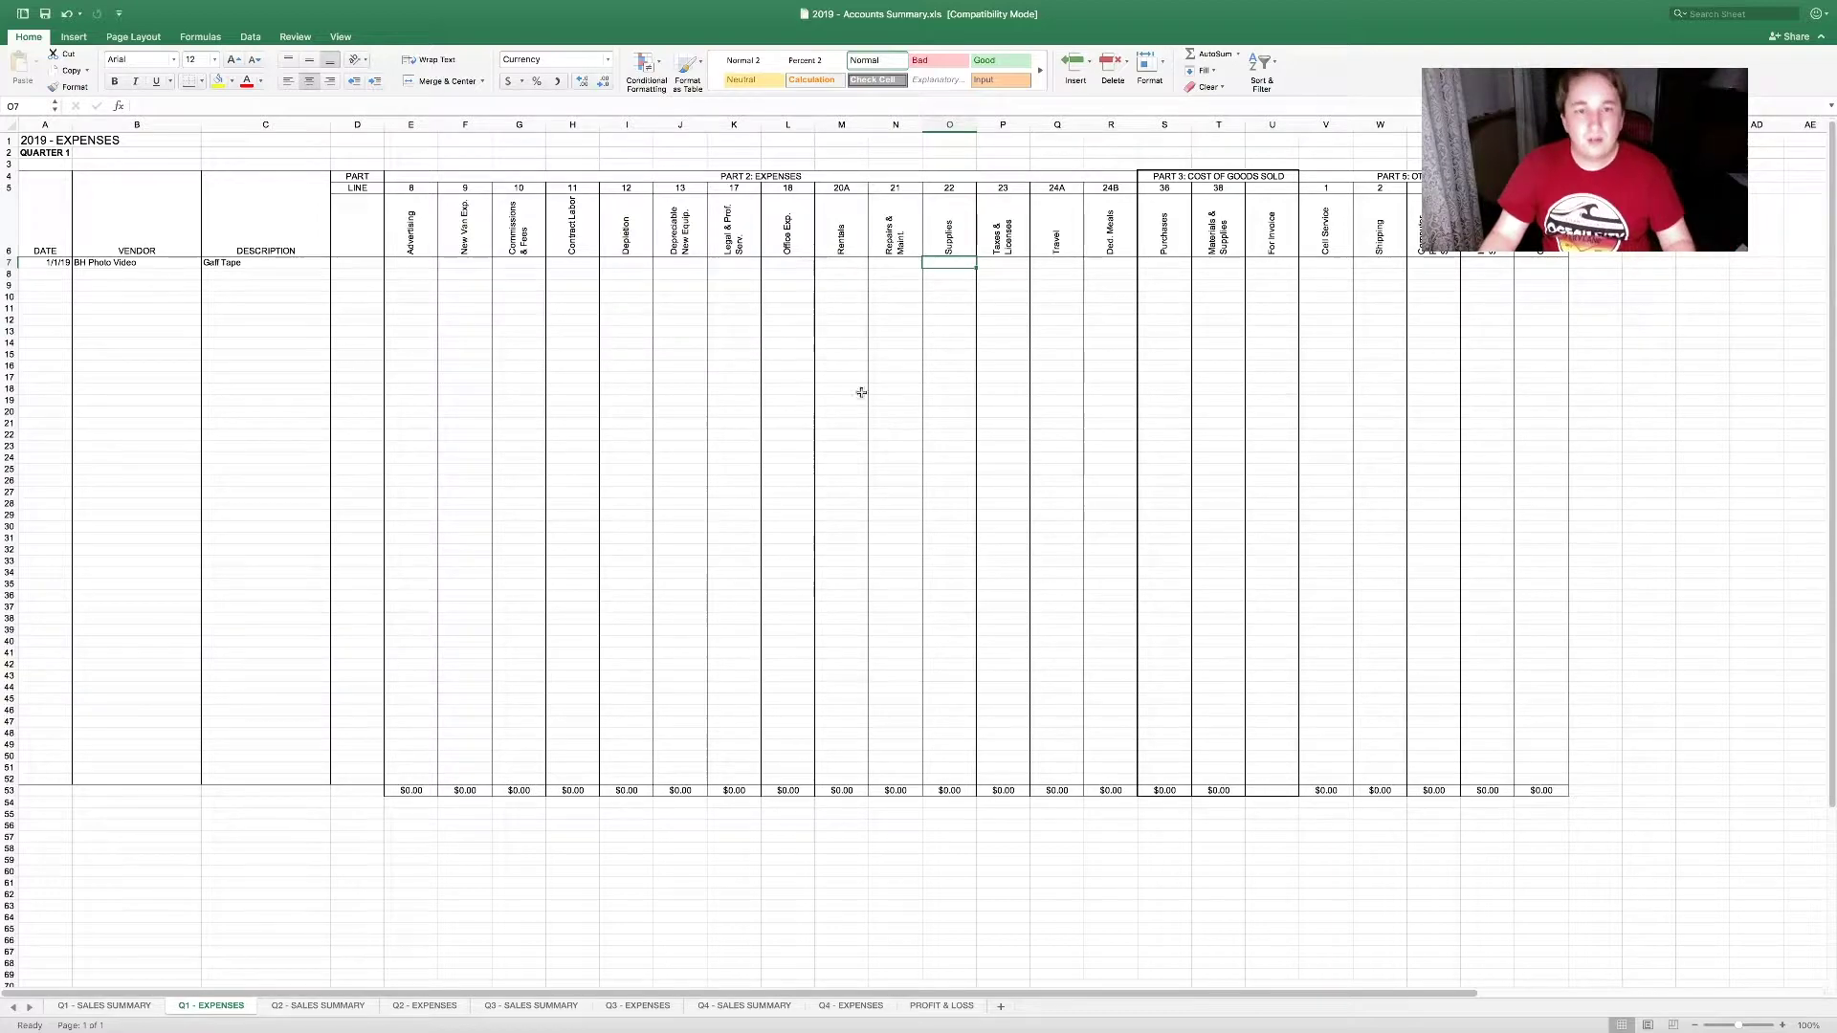
pyautogui.click(802, 264)
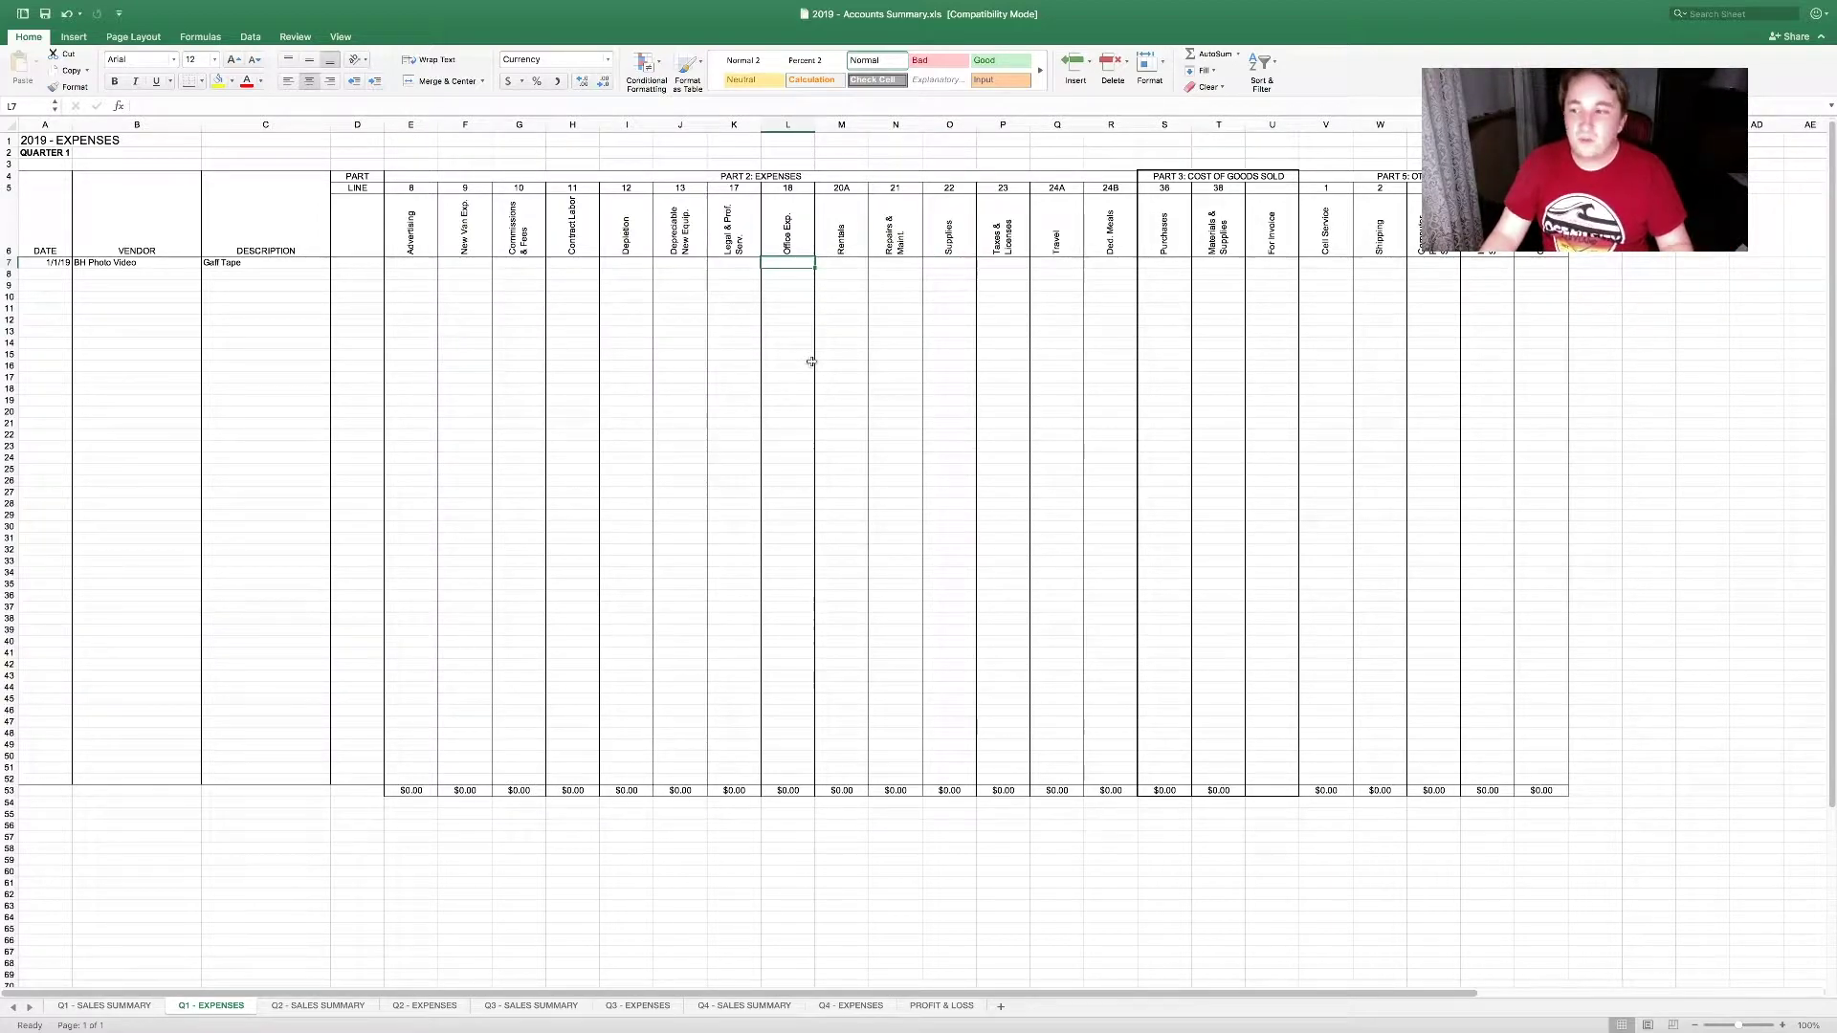
pyautogui.press('Right')
pyautogui.press('Right')
pyautogui.press('Right')
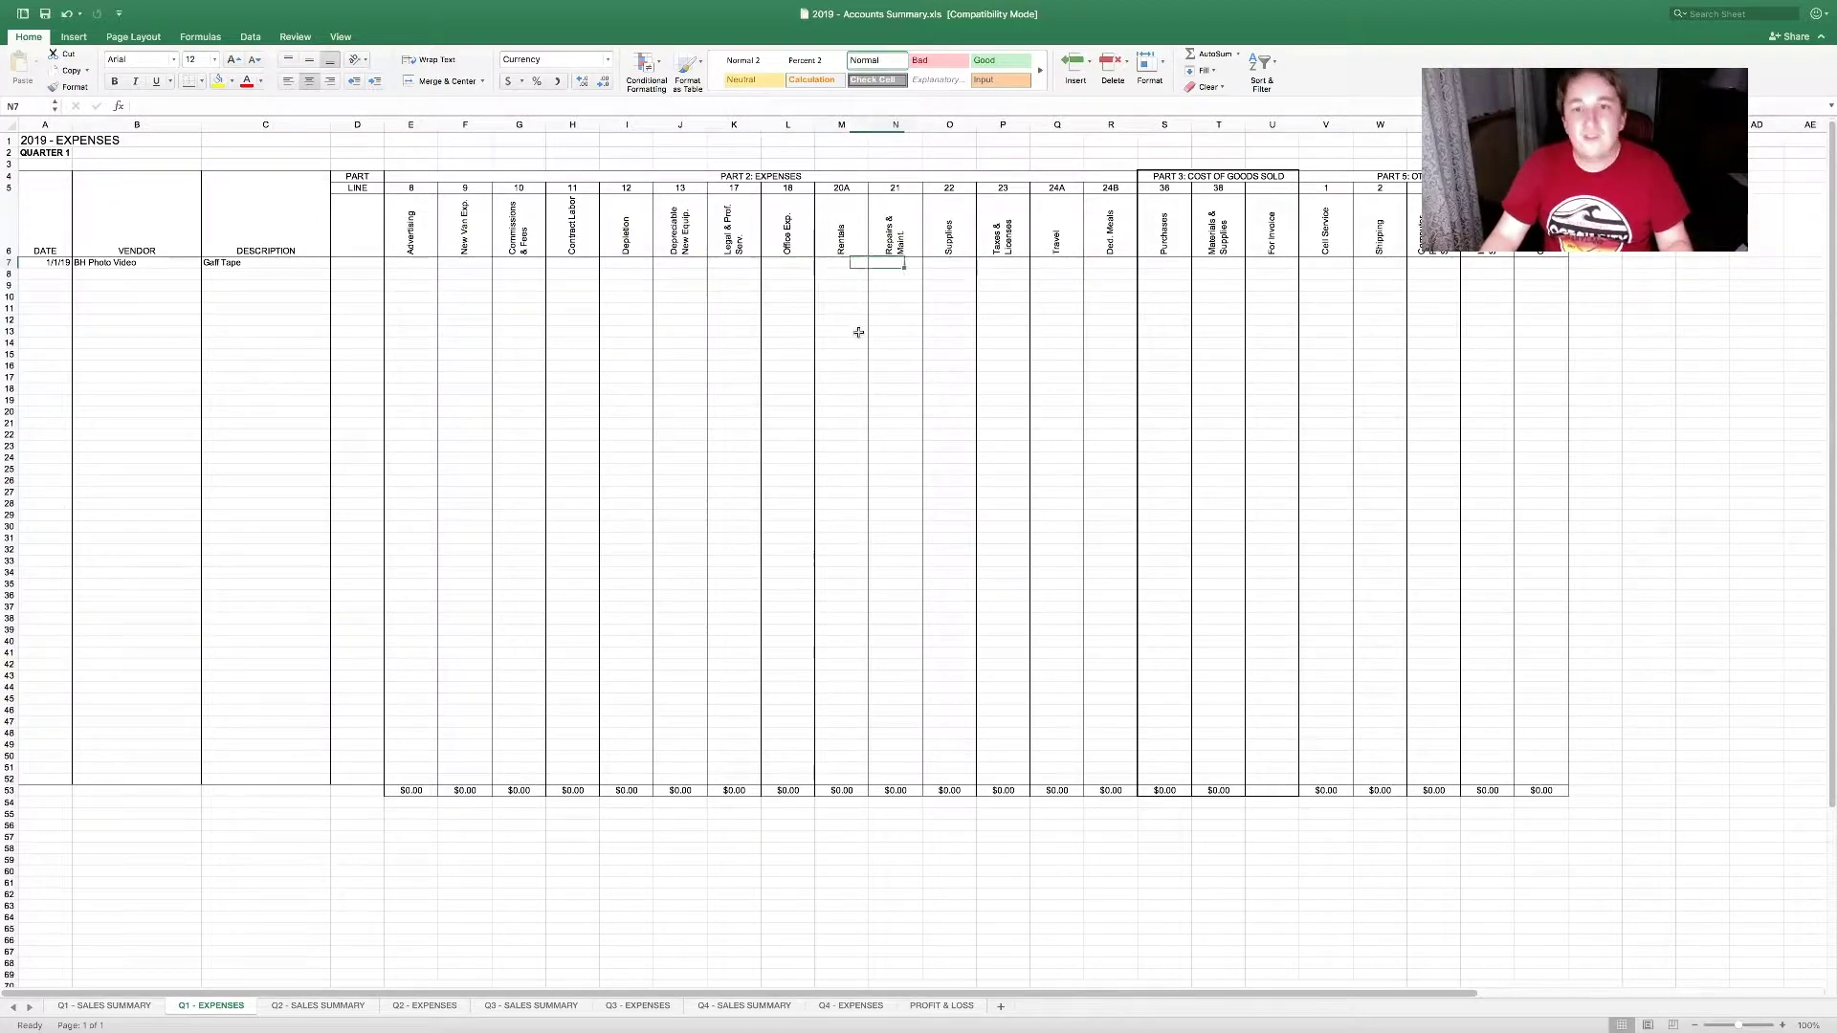
pyautogui.press('Right')
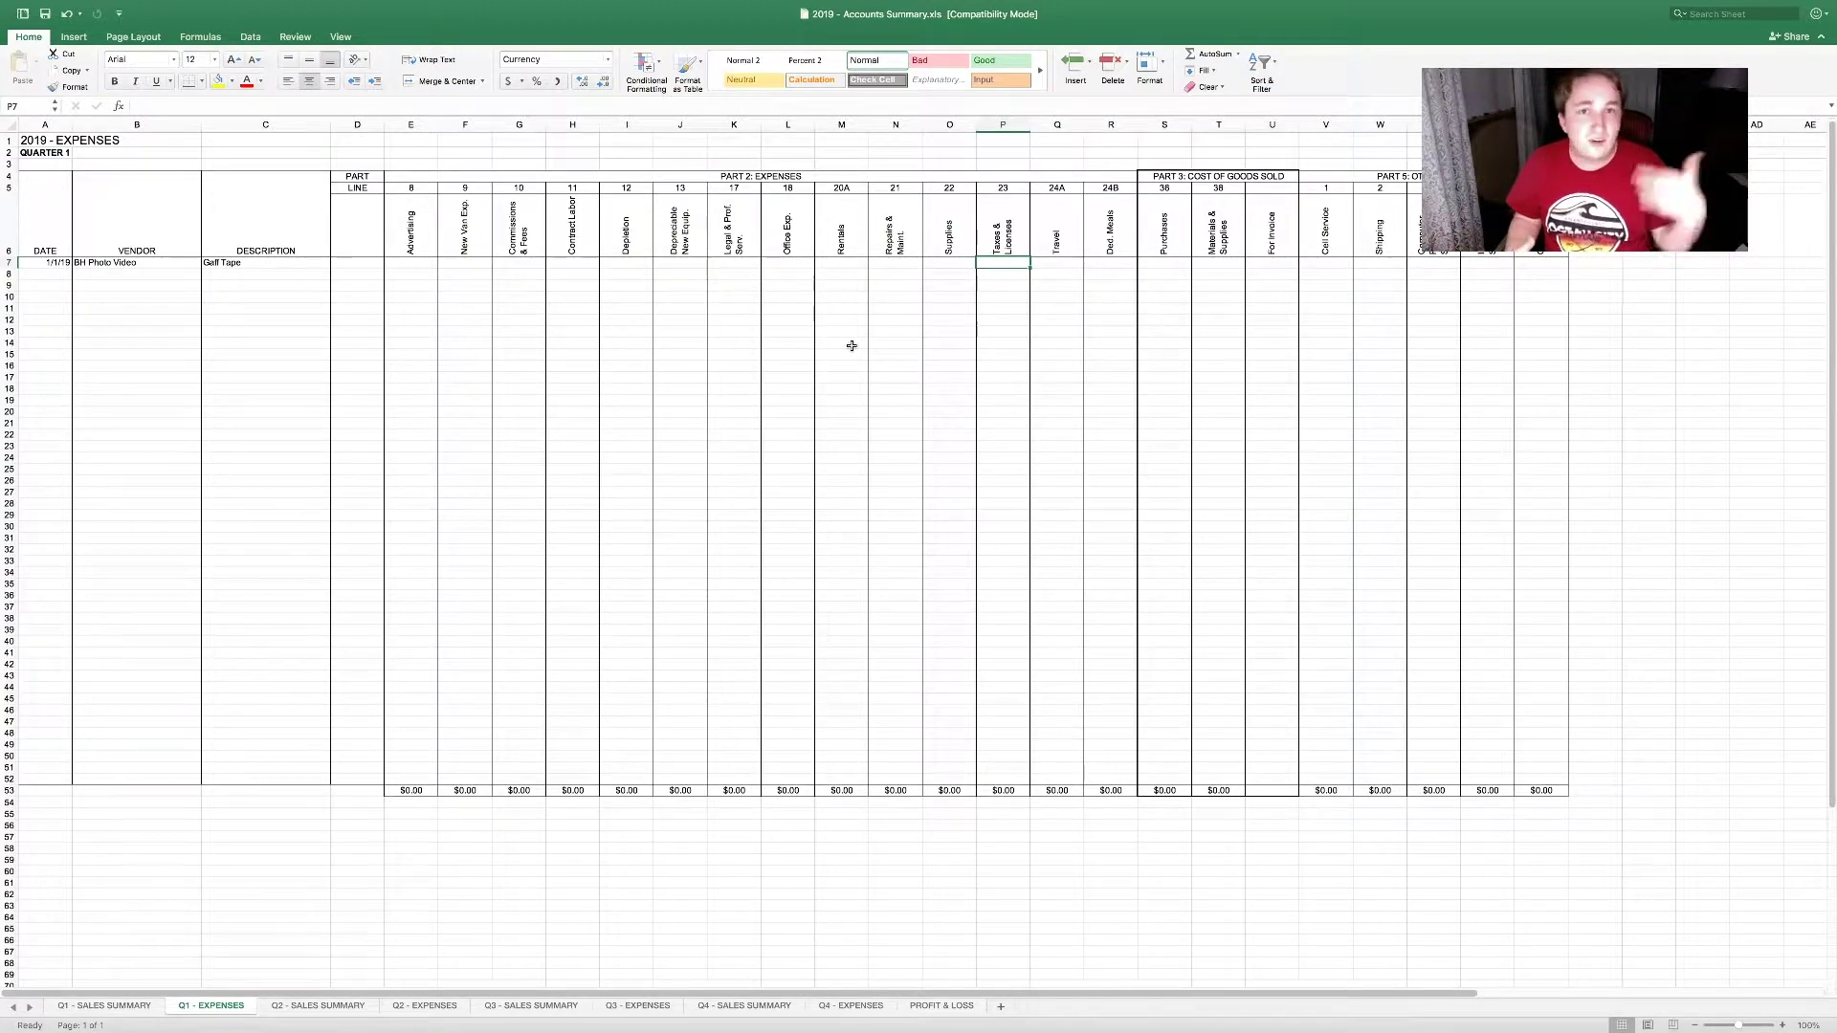
pyautogui.press('Right')
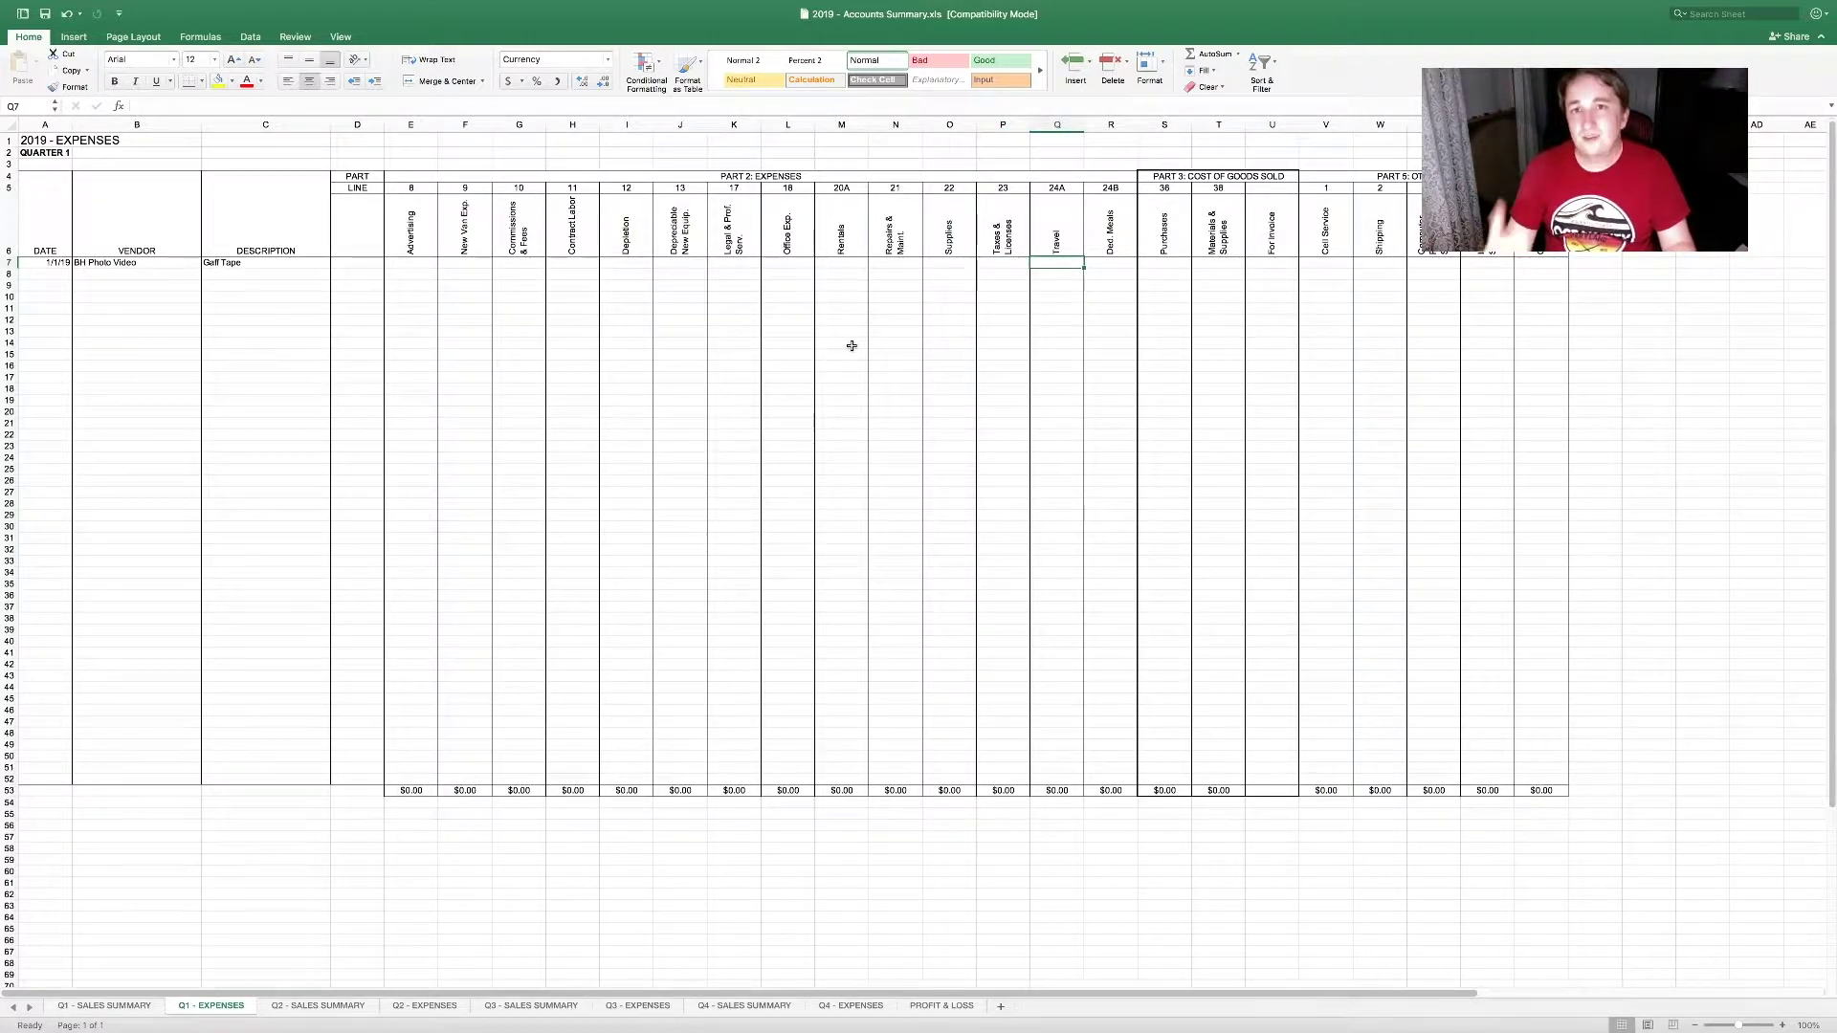
pyautogui.press('Right')
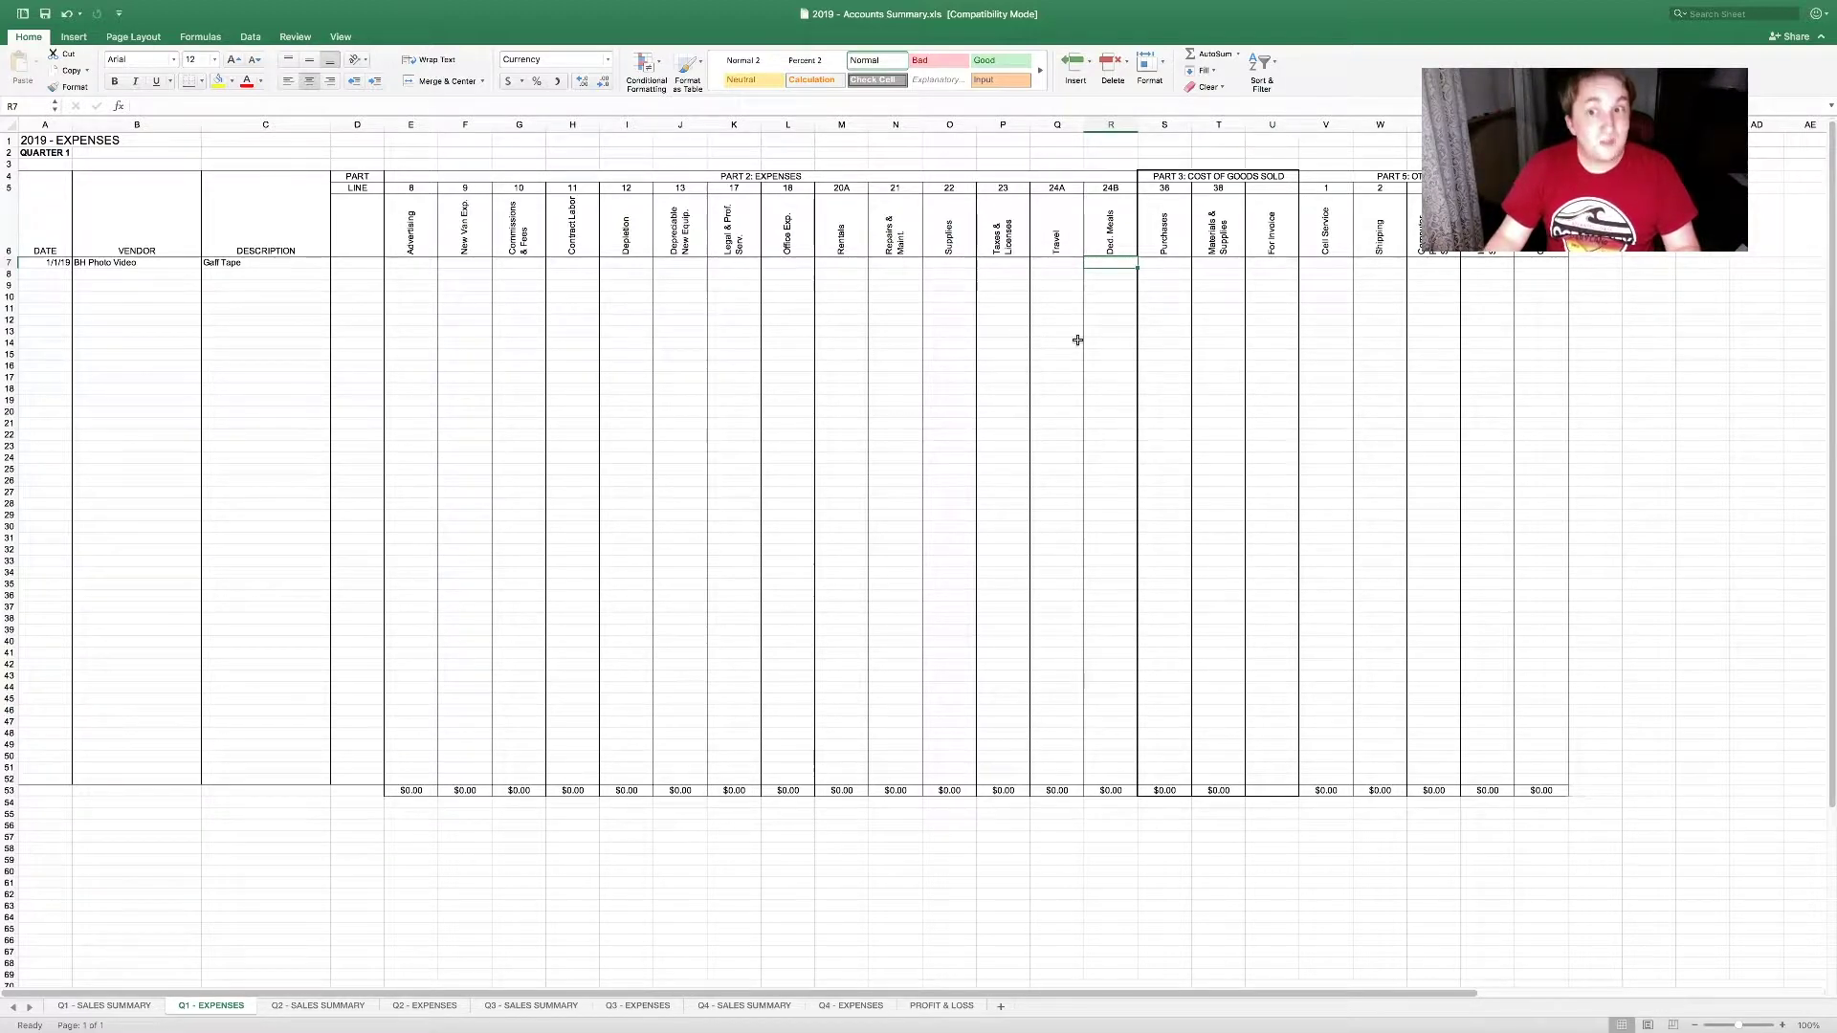
pyautogui.press('Tab')
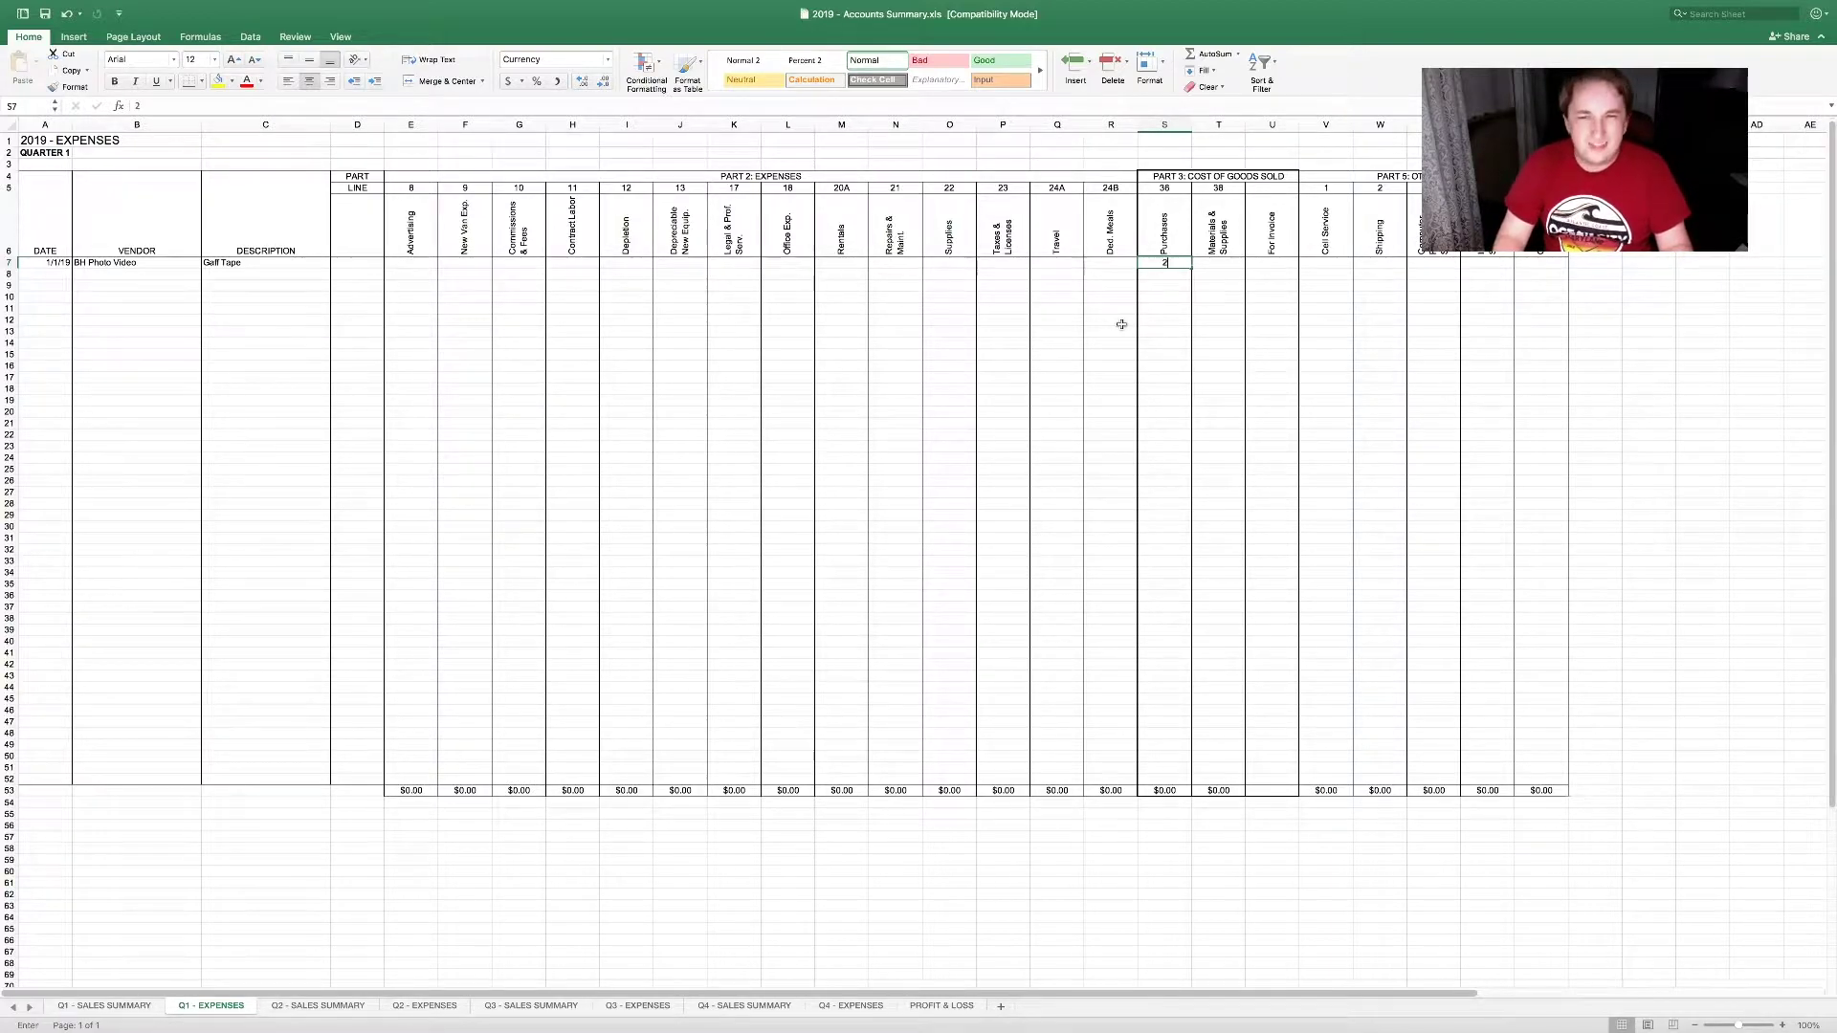
# Step: Record a $25 Purchase in S7 tagged with the sample invoice's number in U7
pyautogui.write('25')
pyautogui.press('Tab')
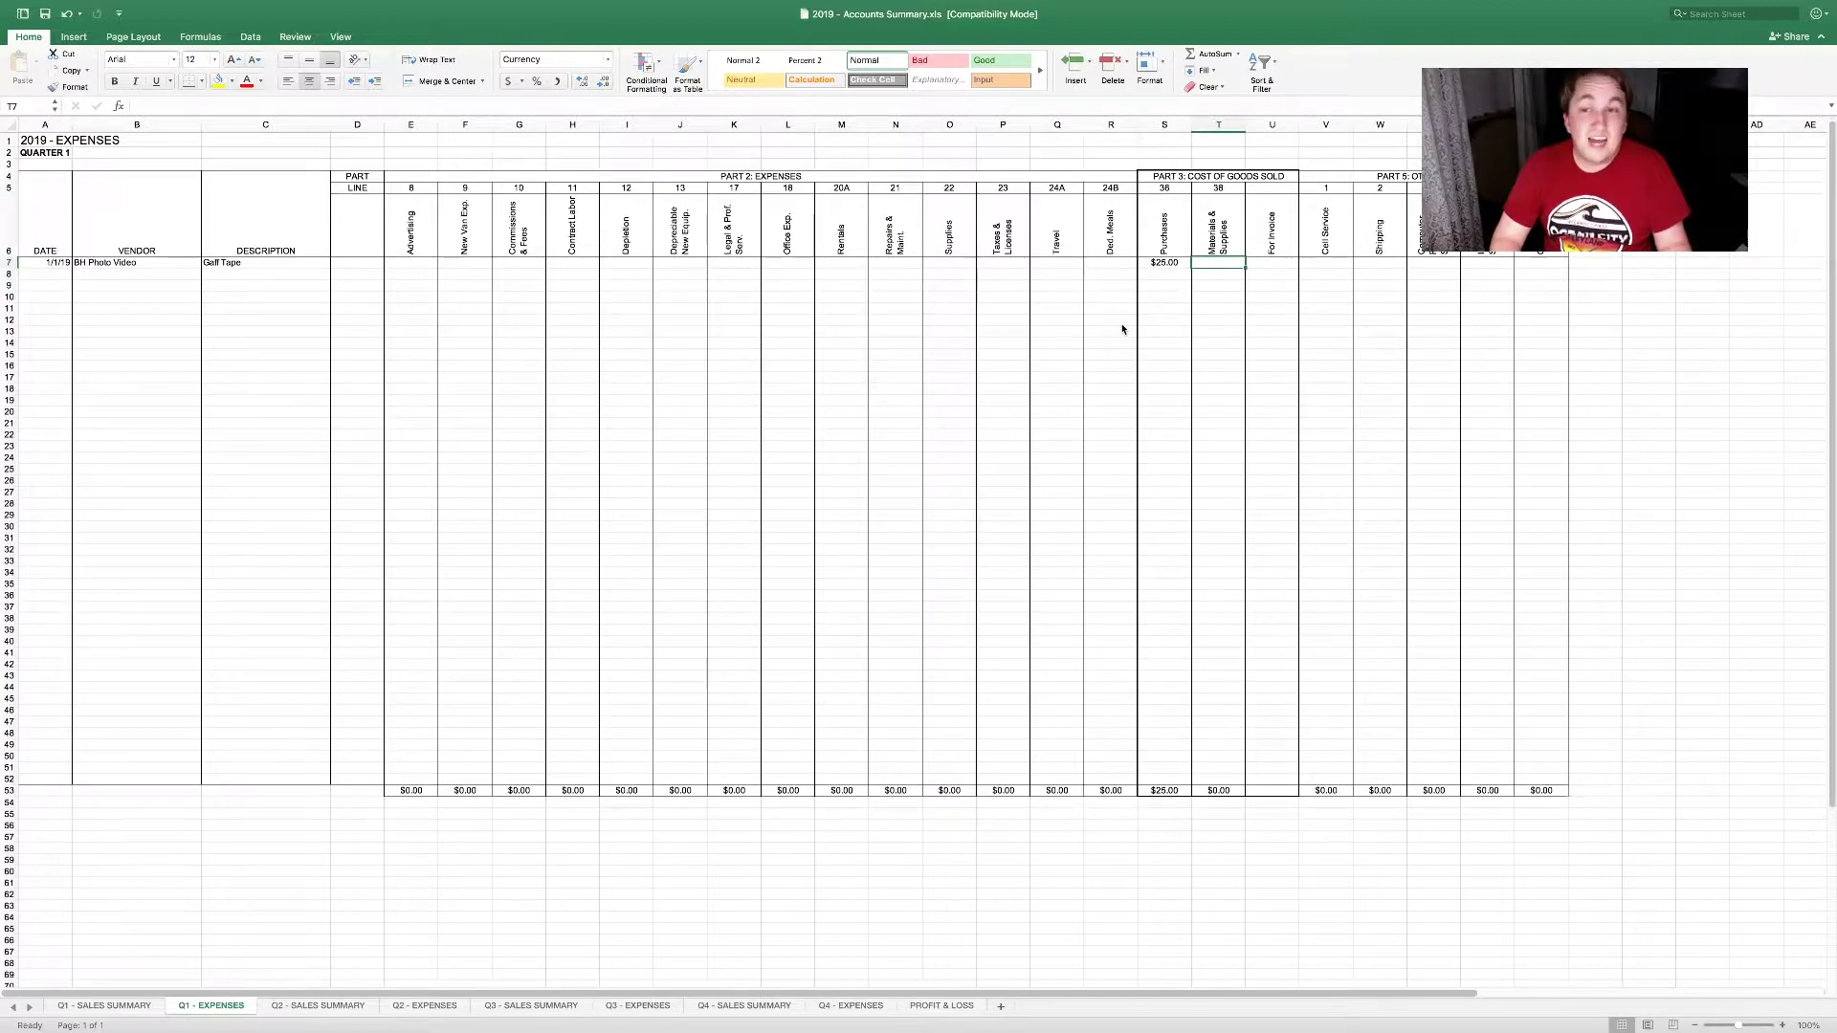
pyautogui.press('Tab')
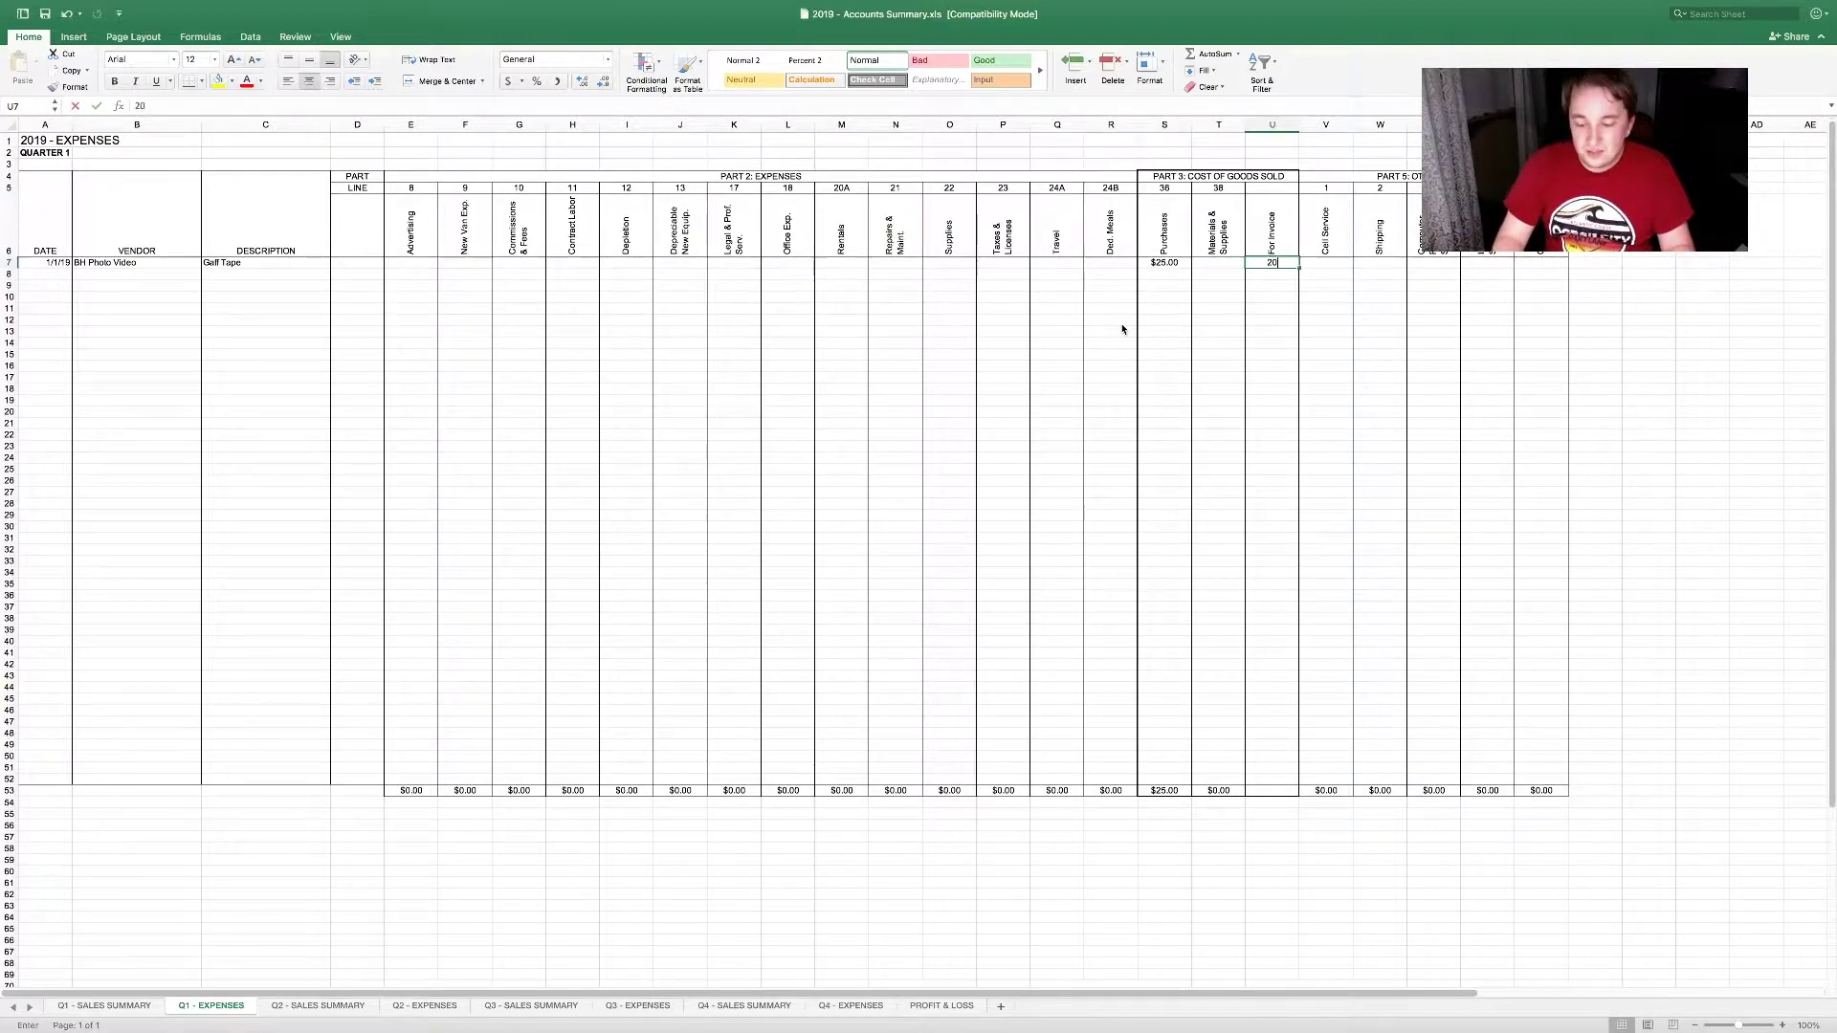
pyautogui.write('279001')
pyautogui.press('Tab')
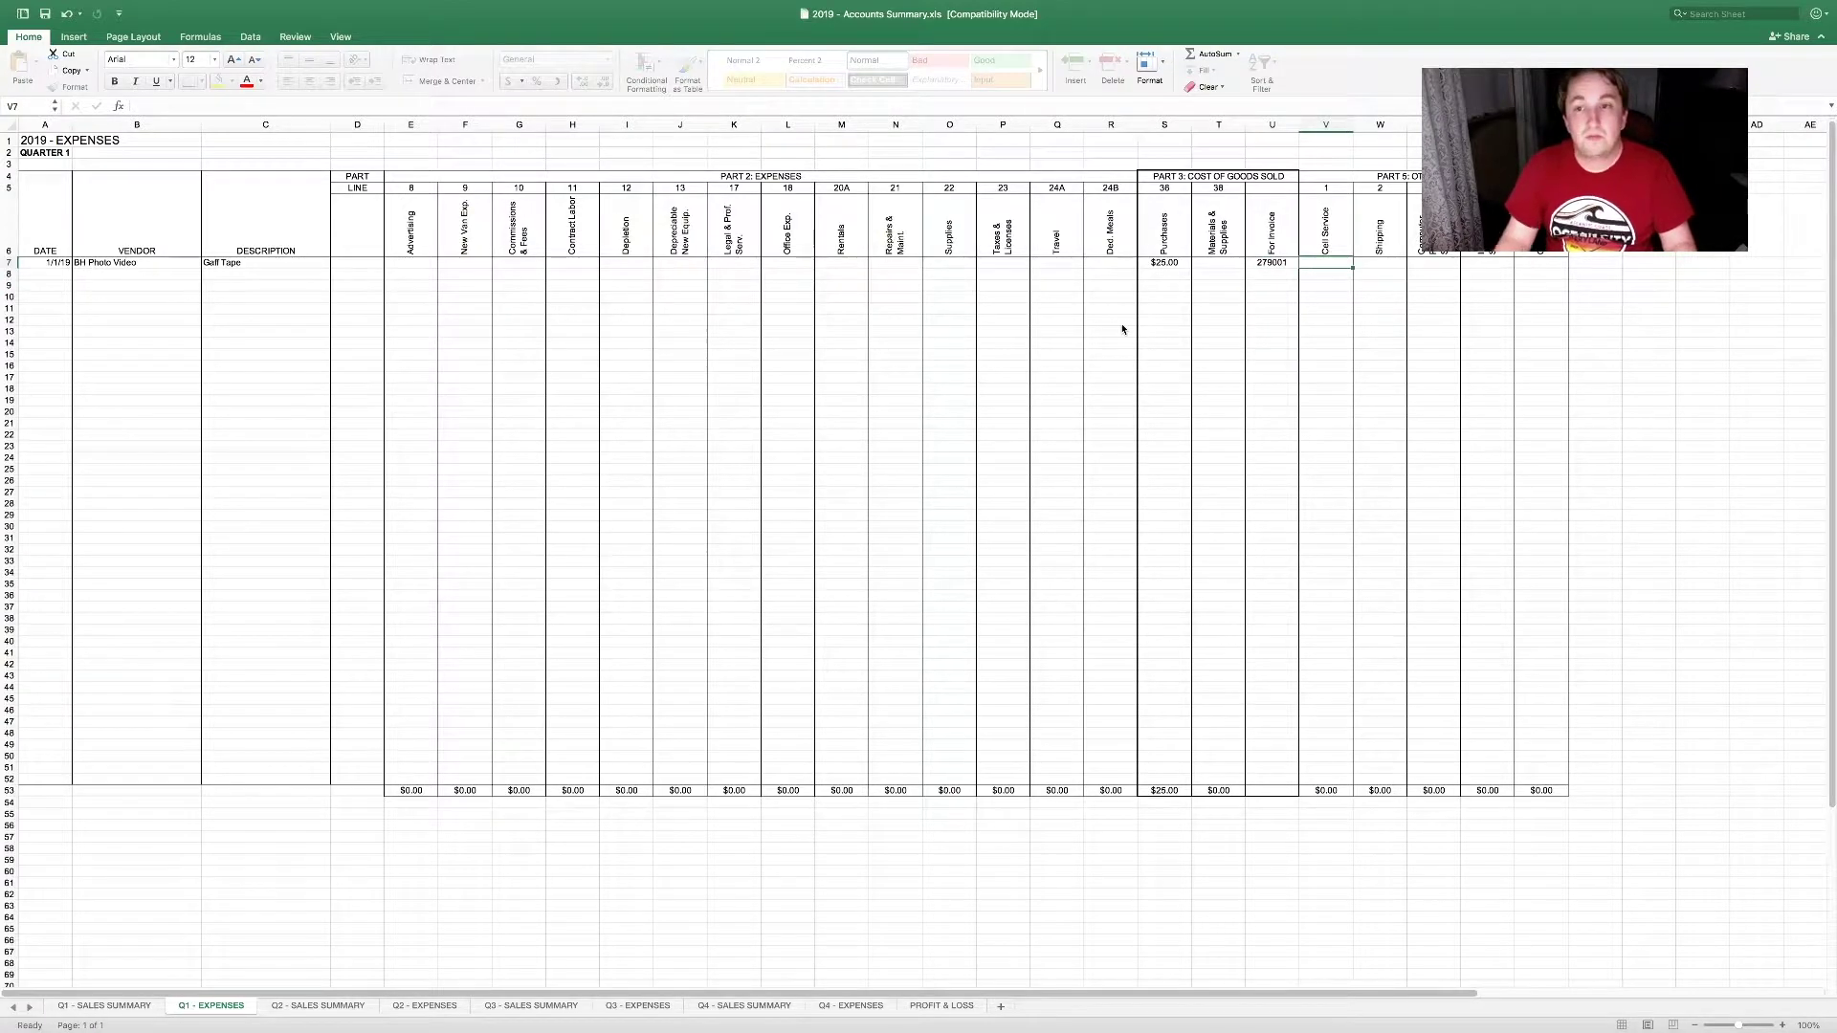
pyautogui.moveTo(1164, 262); pyautogui.dragTo(1271, 264)
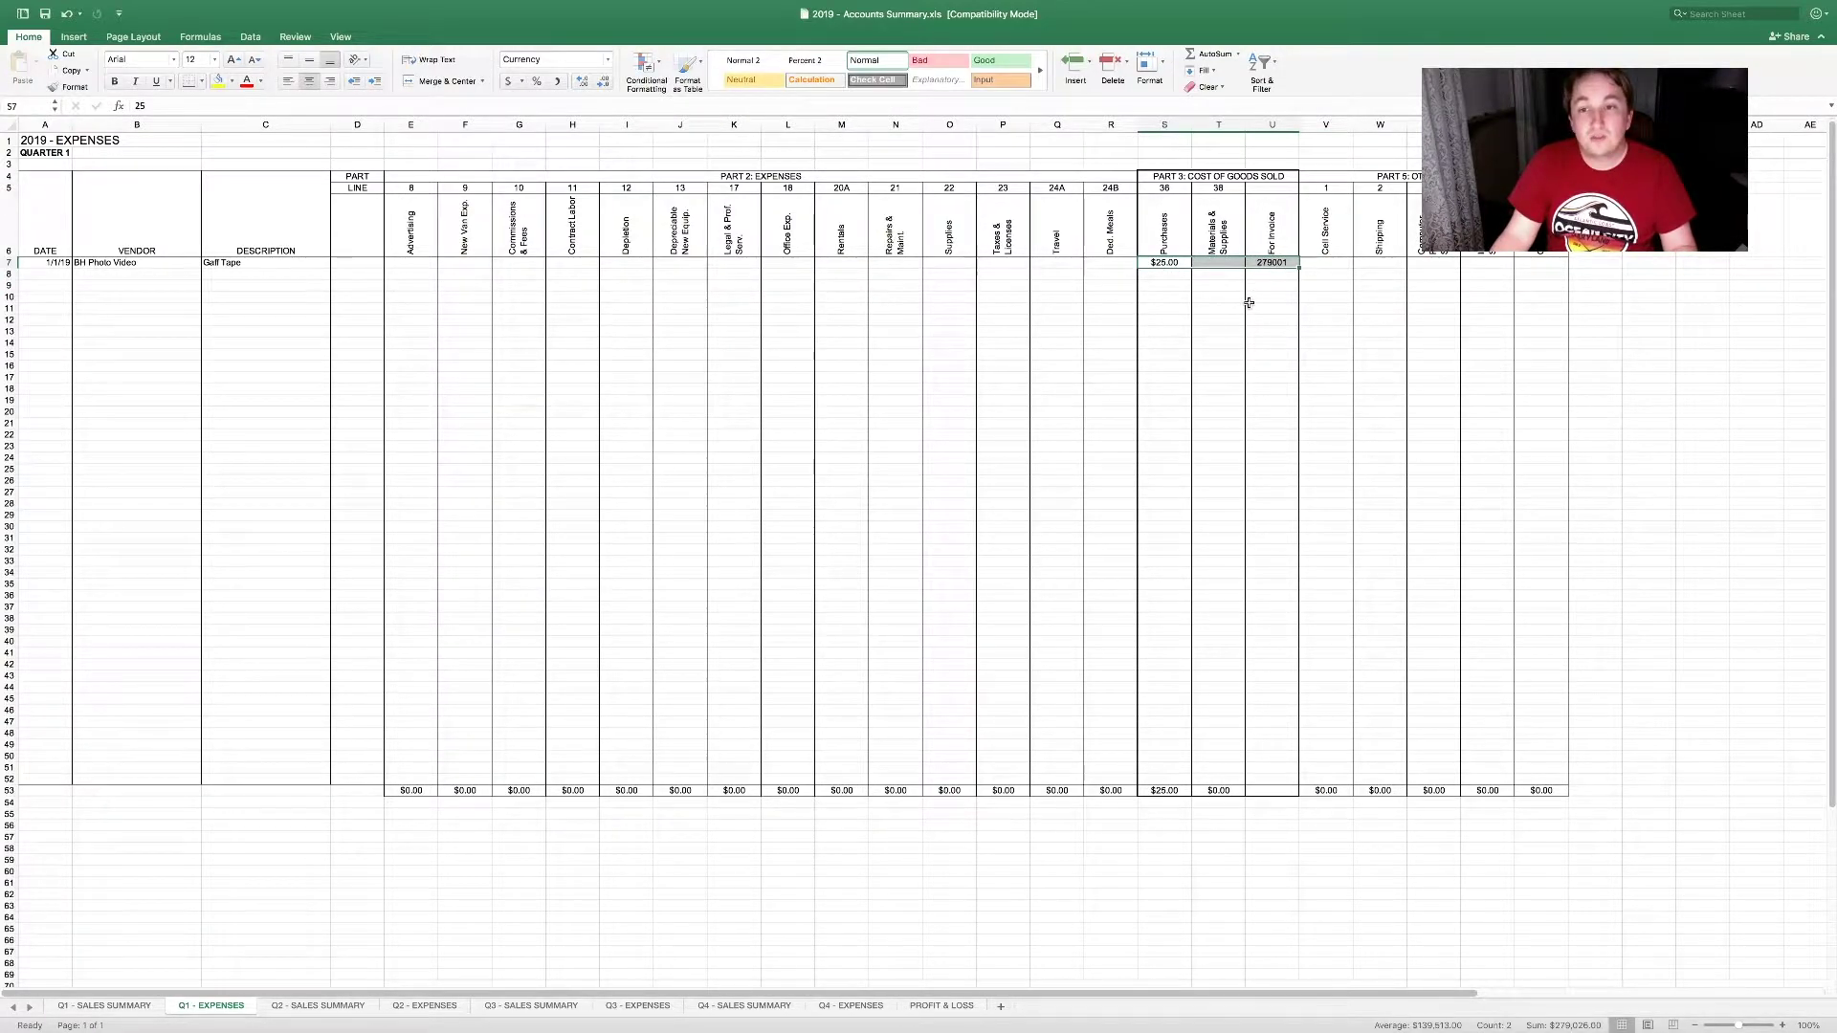
# Step: Add $25 other job expenses to the first job in R6 on Q1 - SALES SUMMARY
pyautogui.click(148, 1006)
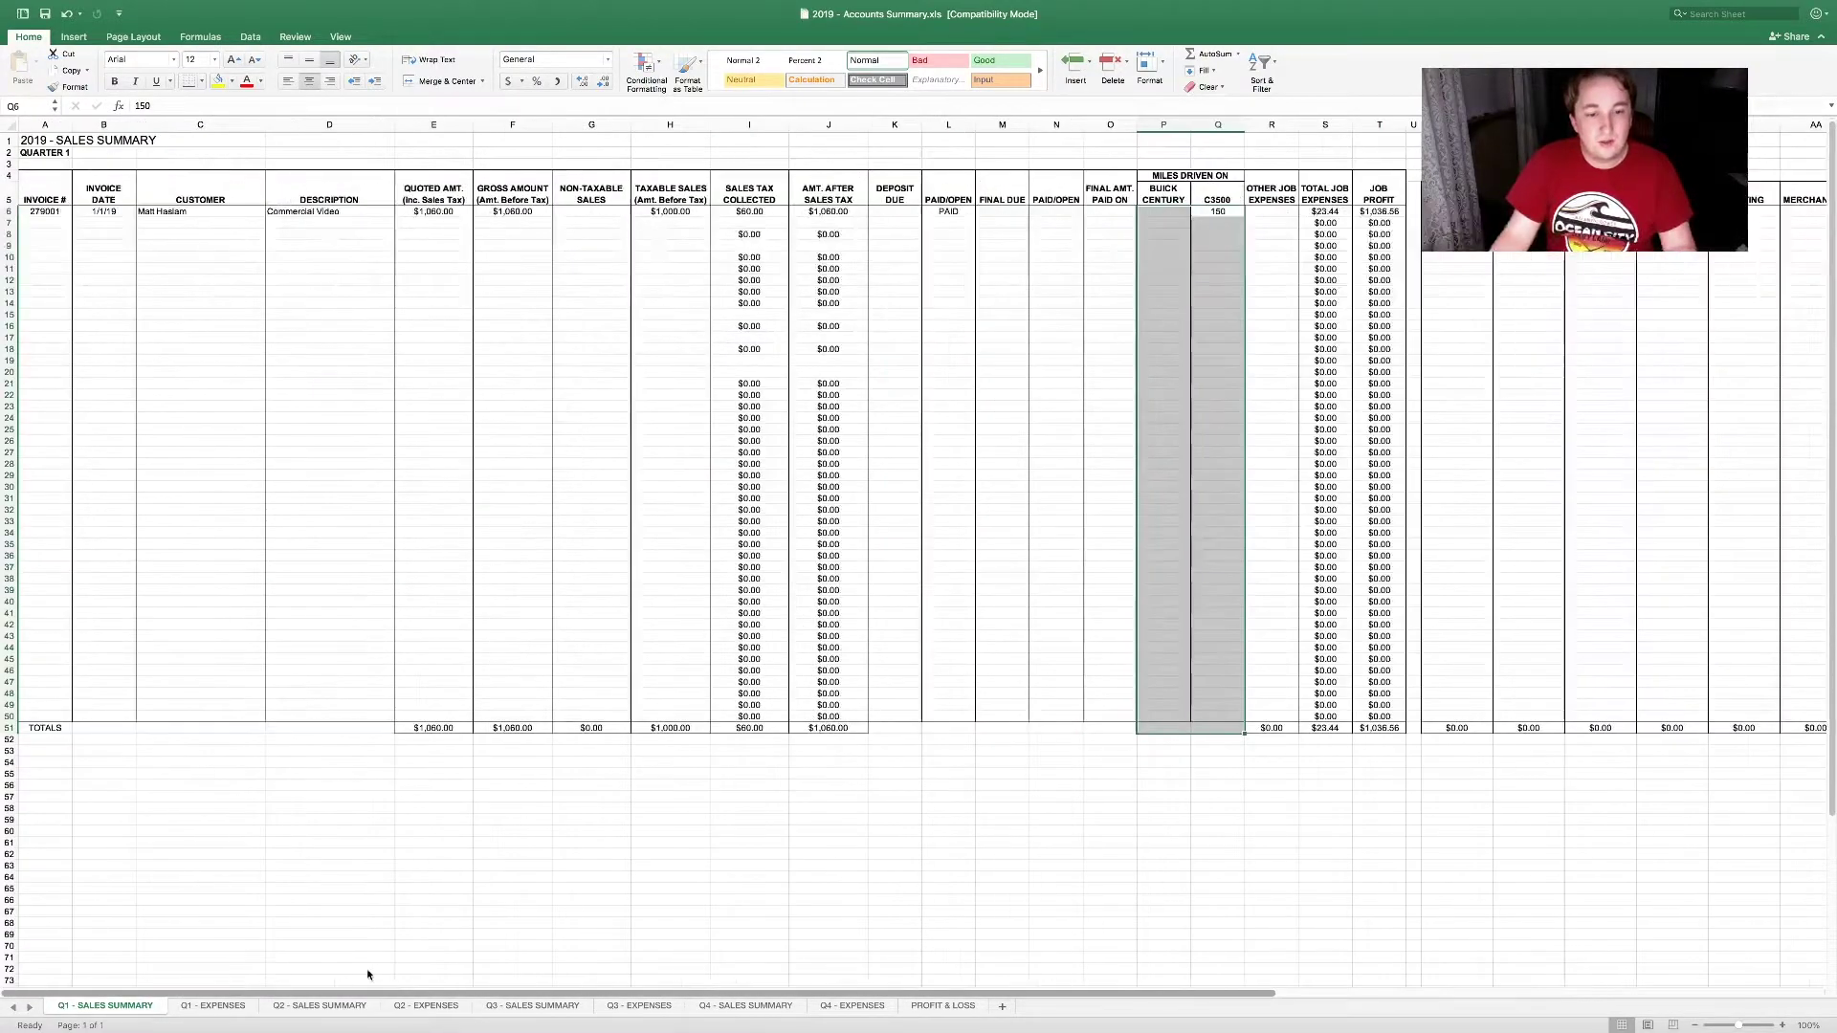
pyautogui.click(56, 212)
pyautogui.click(1271, 211)
pyautogui.write('25')
pyautogui.press('Return')
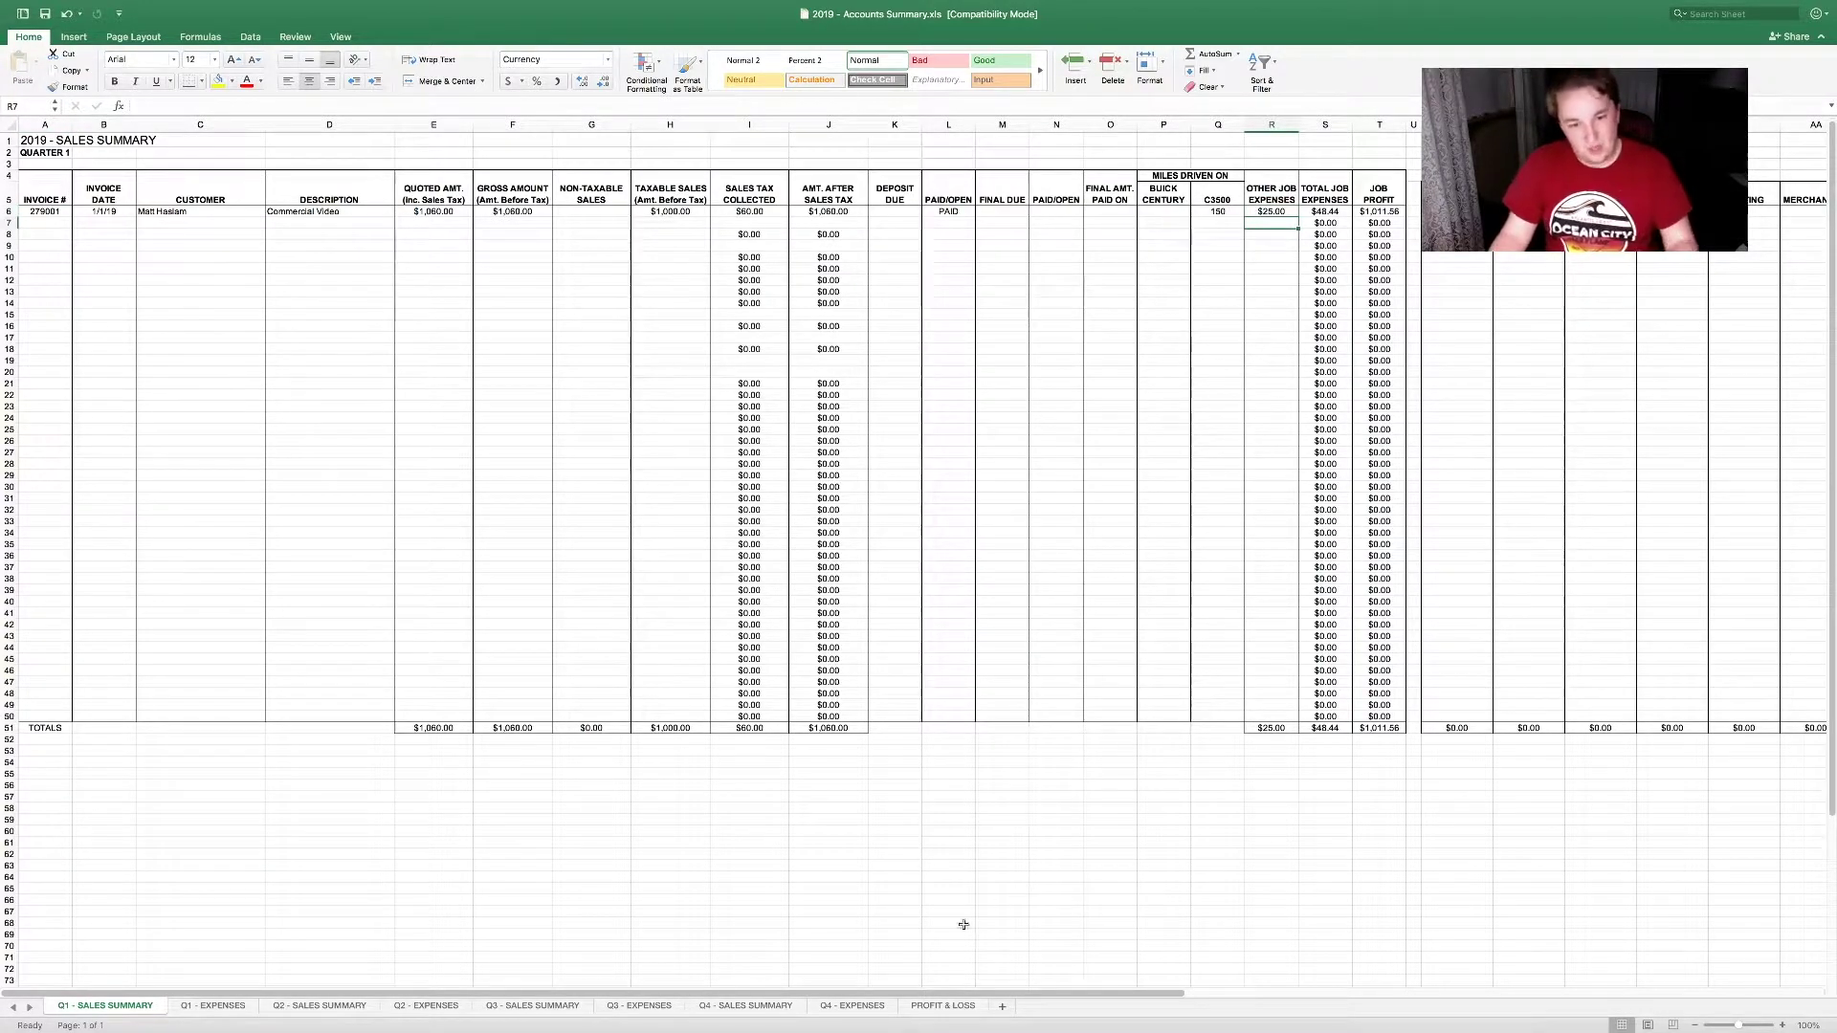
pyautogui.click(212, 1006)
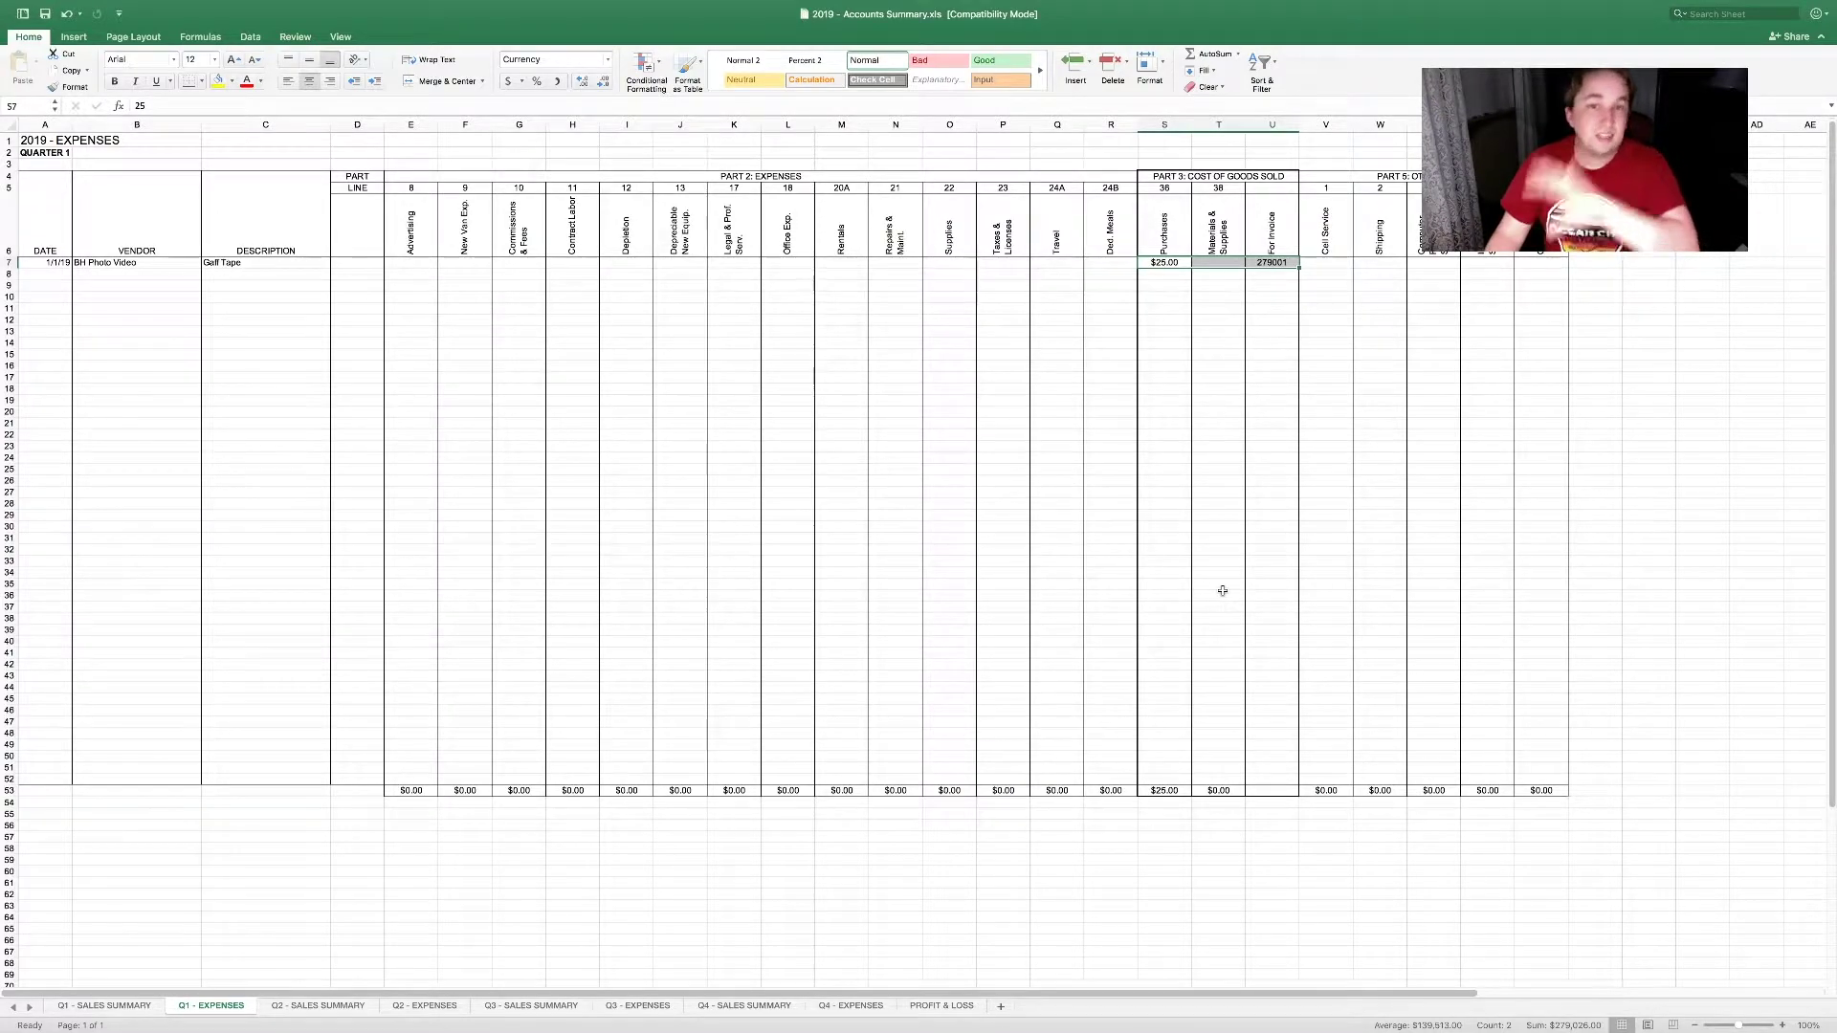
pyautogui.click(1292, 262)
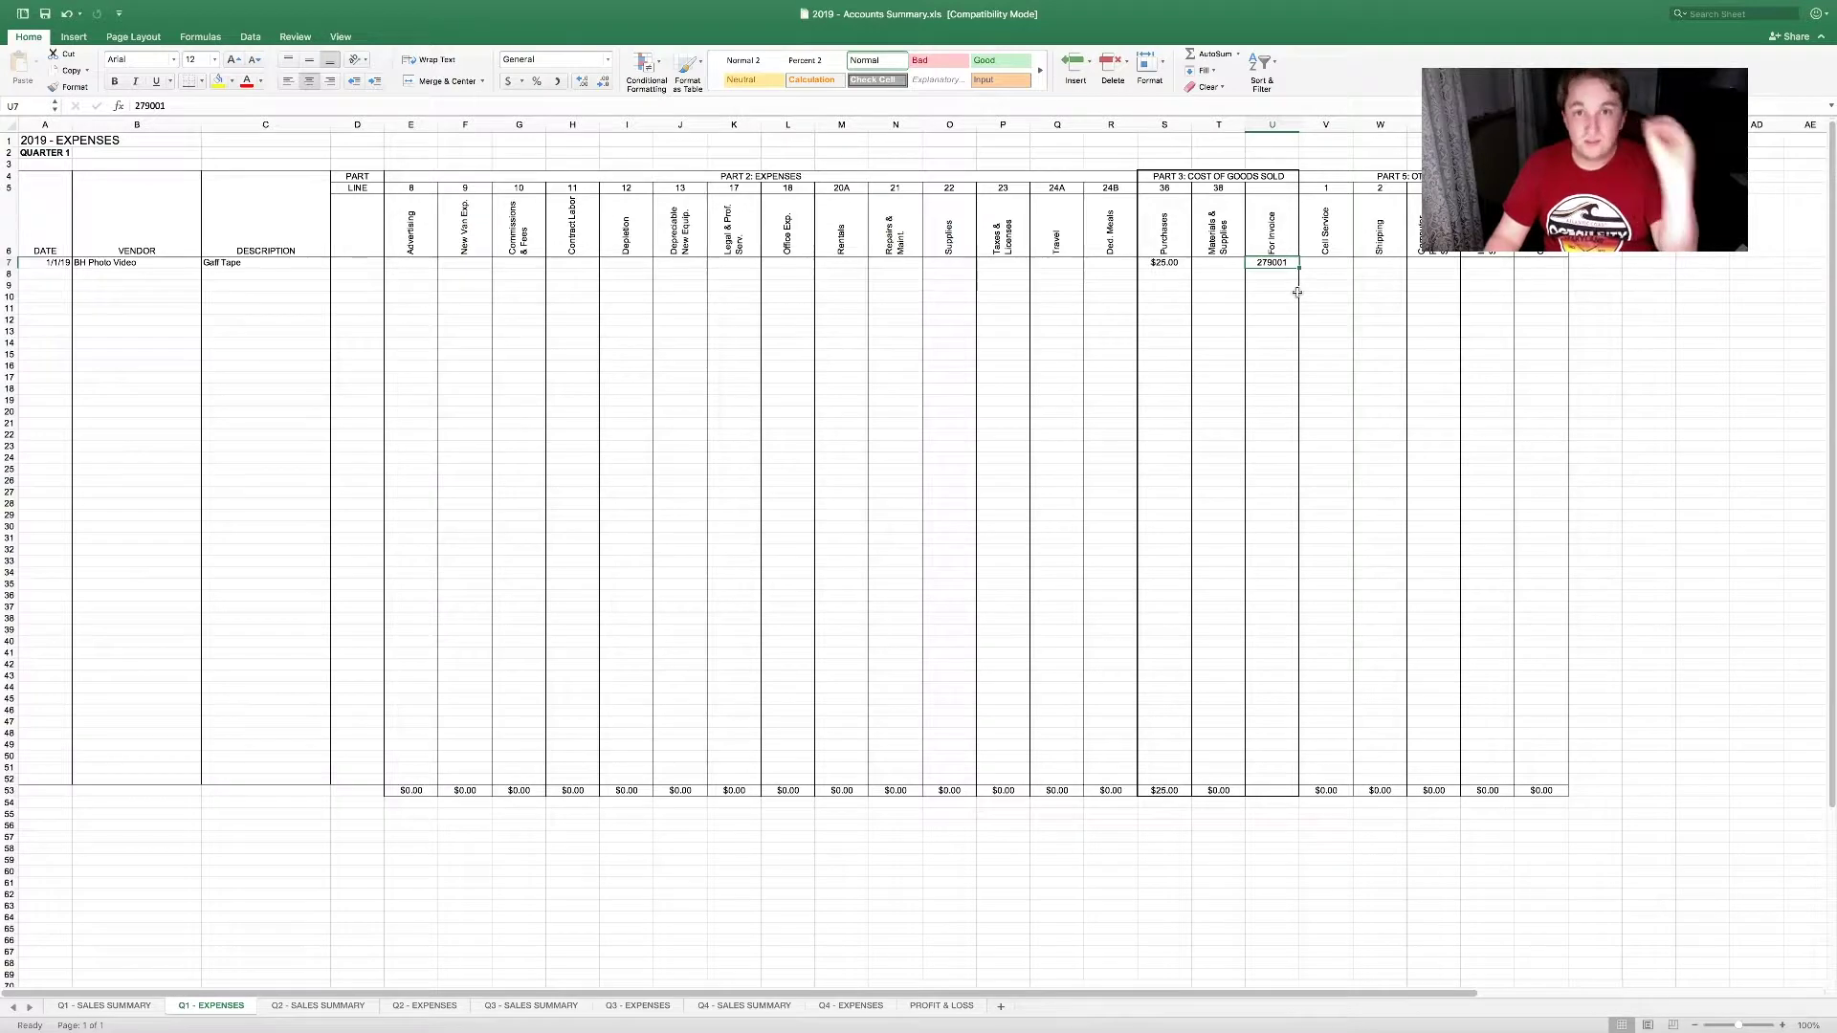
pyautogui.click(1333, 264)
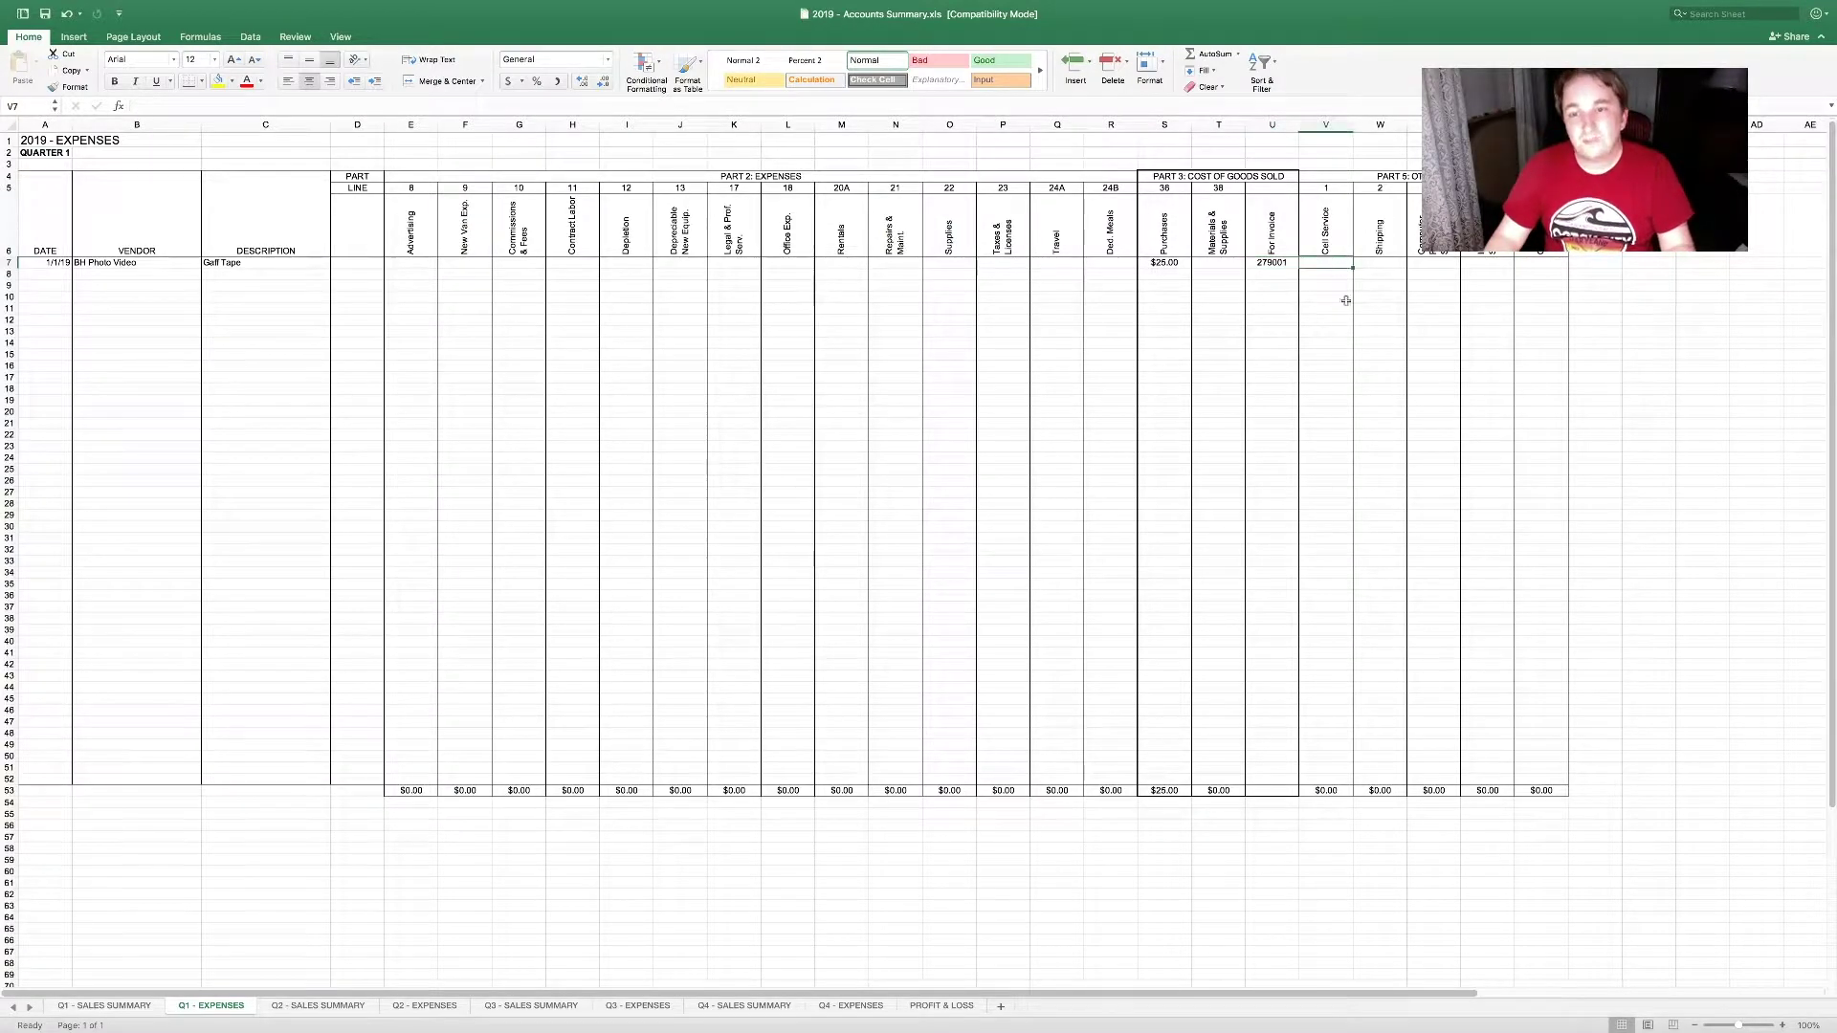
pyautogui.press('Right')
pyautogui.press('Right')
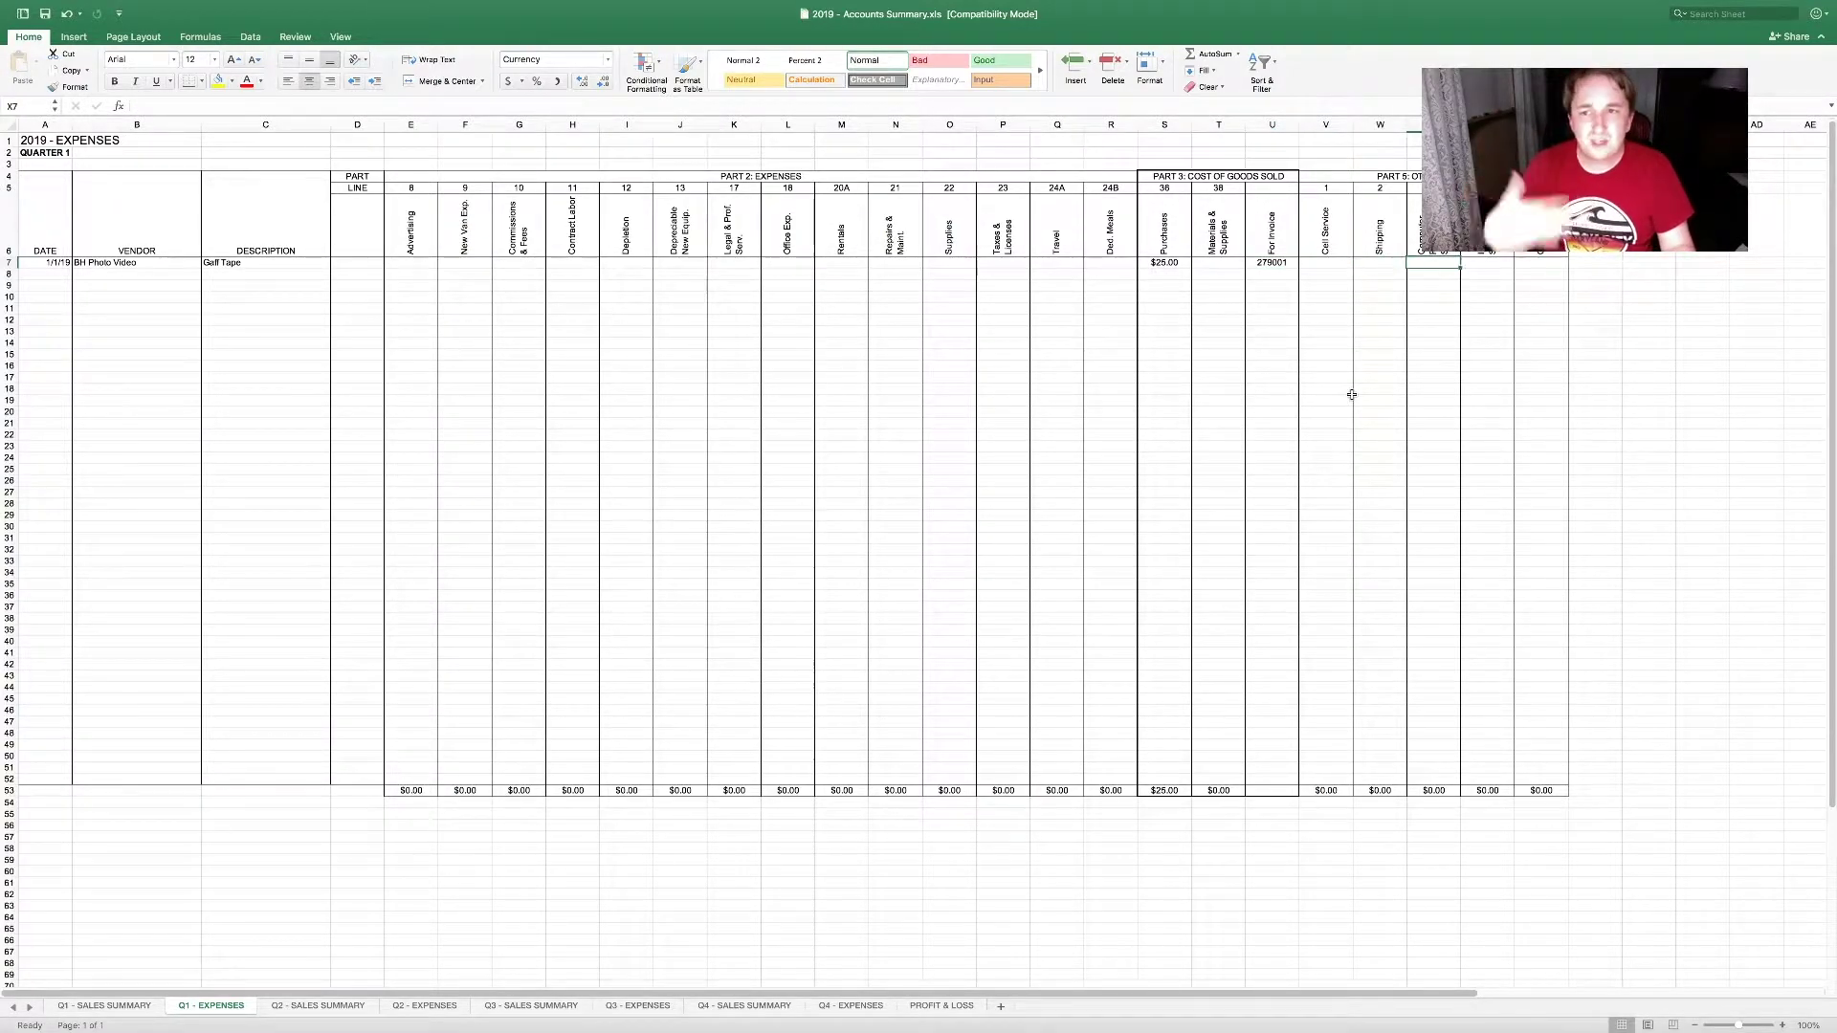
pyautogui.press('Right')
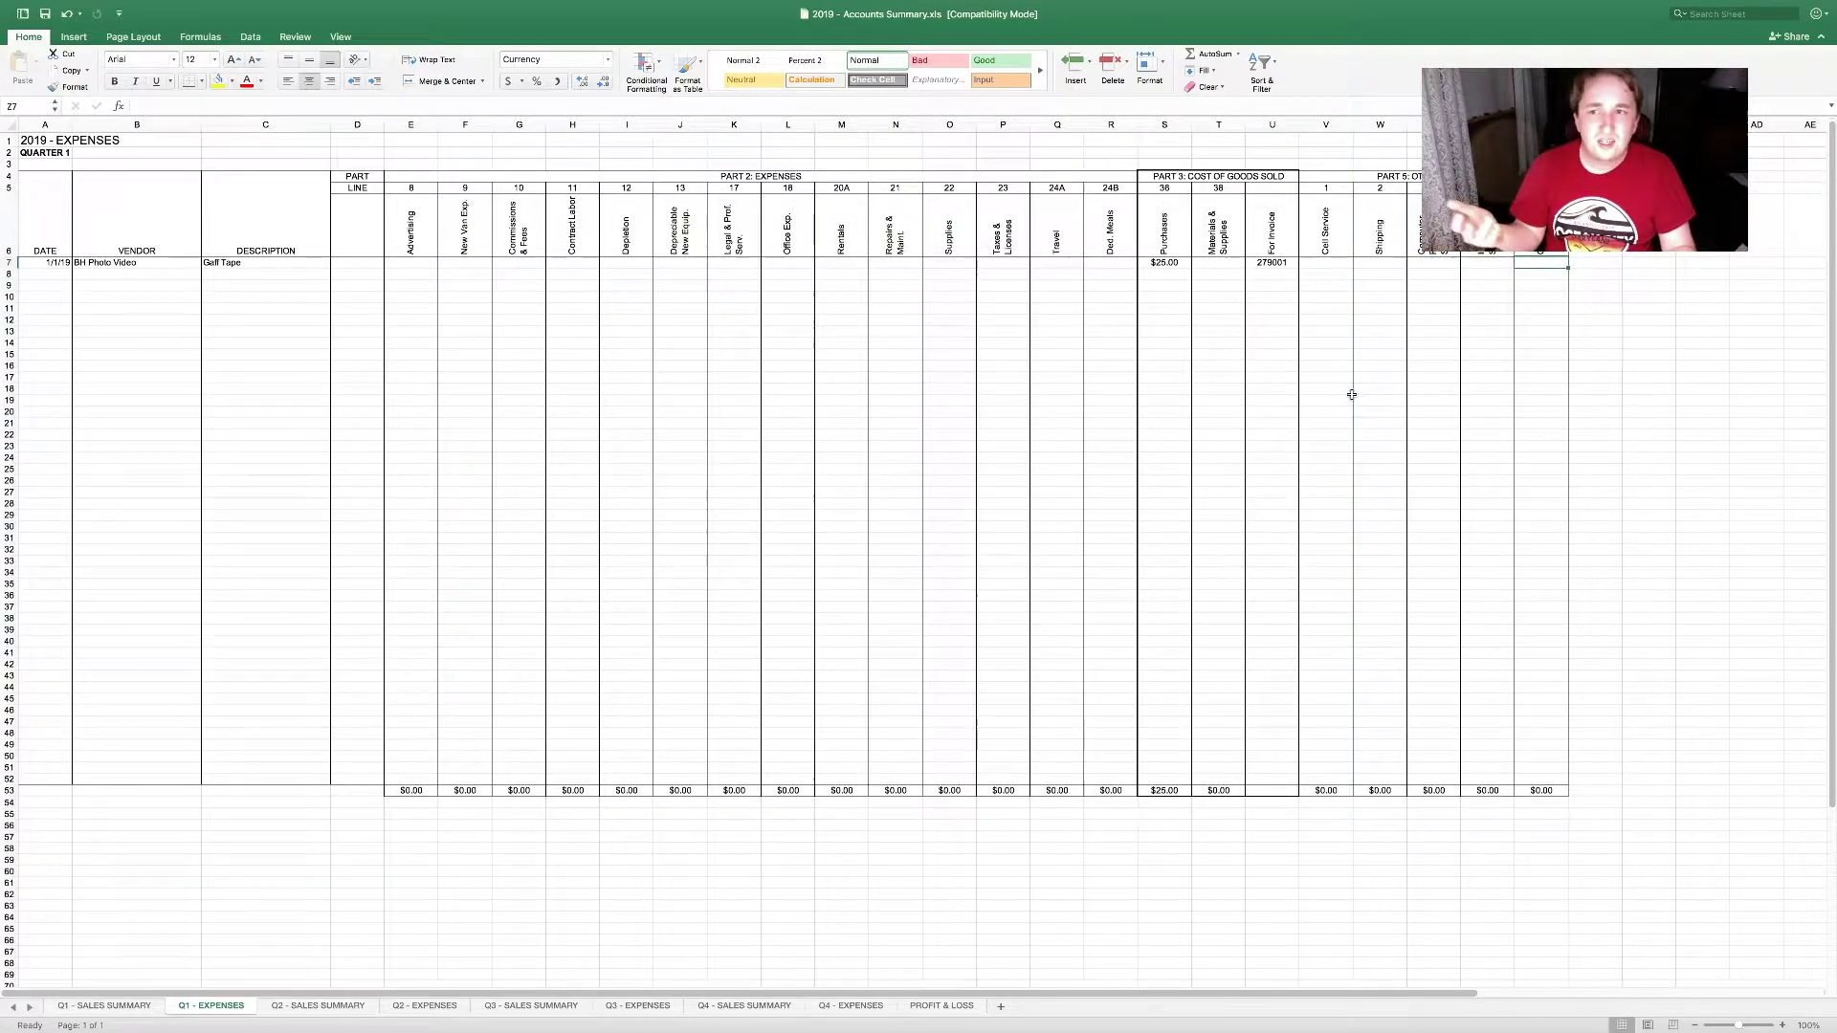
pyautogui.moveTo(1512, 275); pyautogui.dragTo(1263, 595)
pyautogui.click(1380, 595)
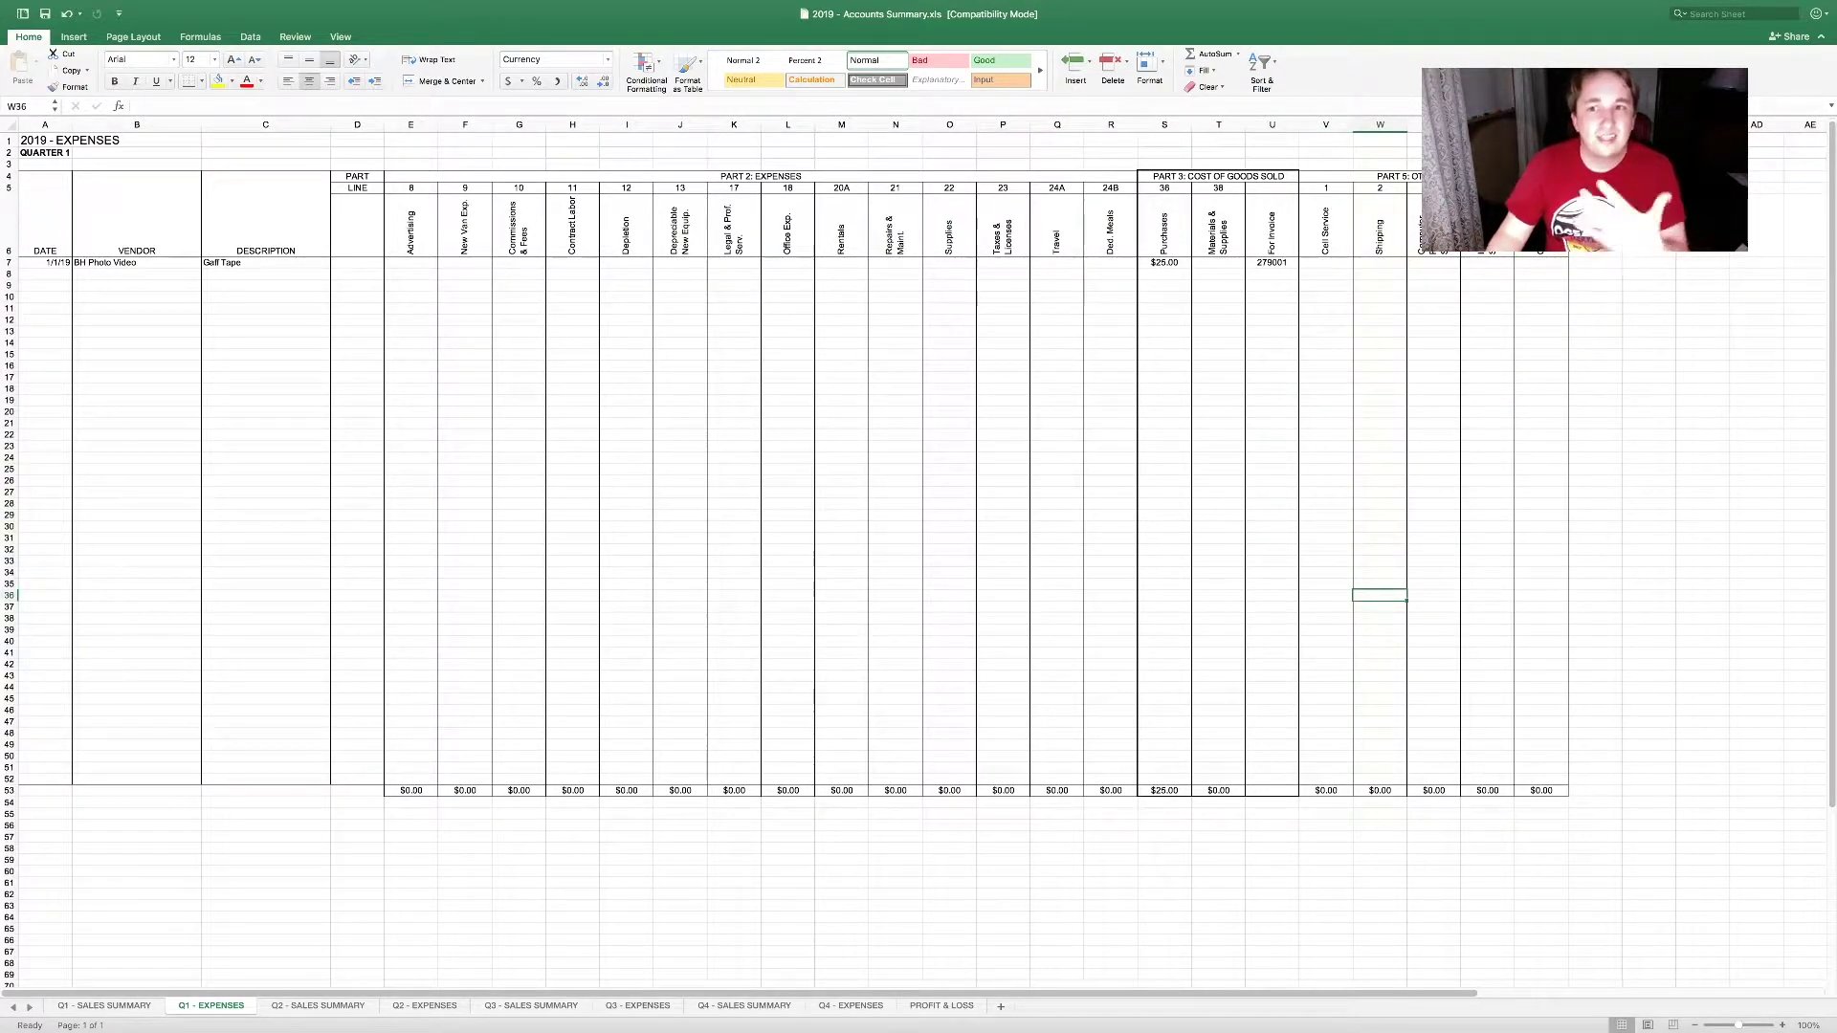
pyautogui.click(1378, 176)
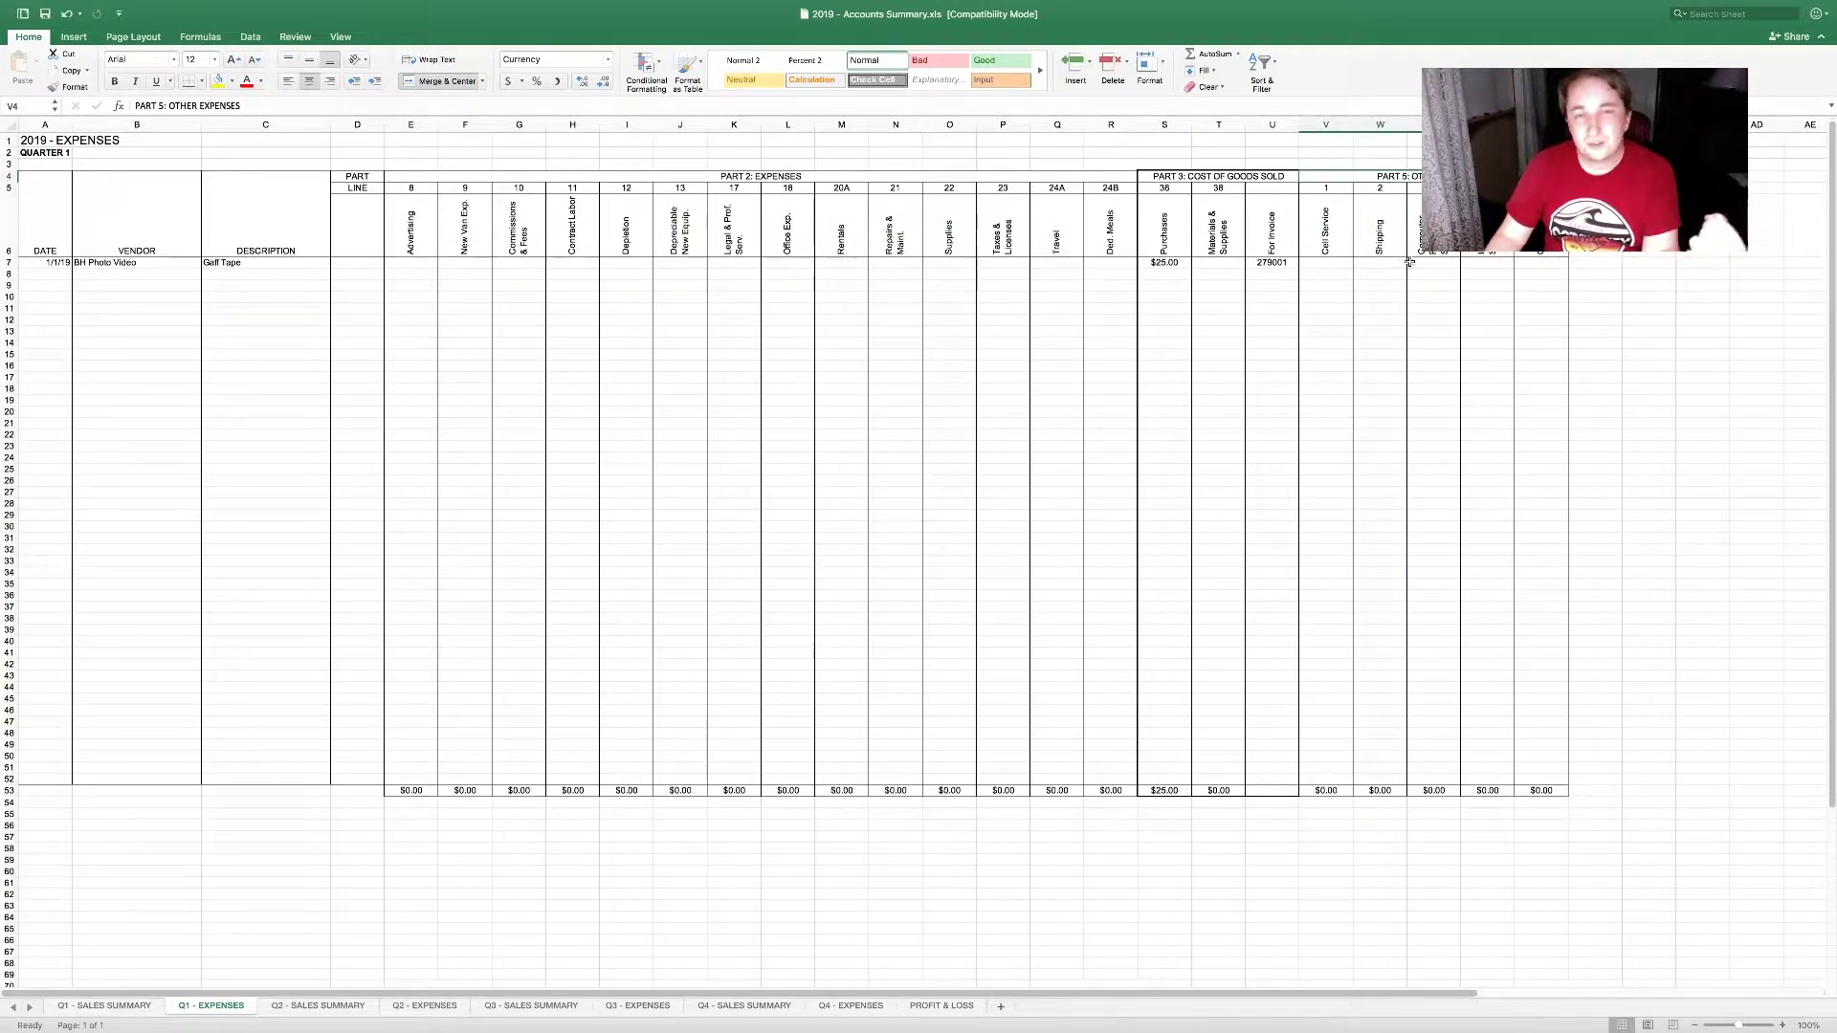
pyautogui.moveTo(1335, 218); pyautogui.dragTo(1535, 254)
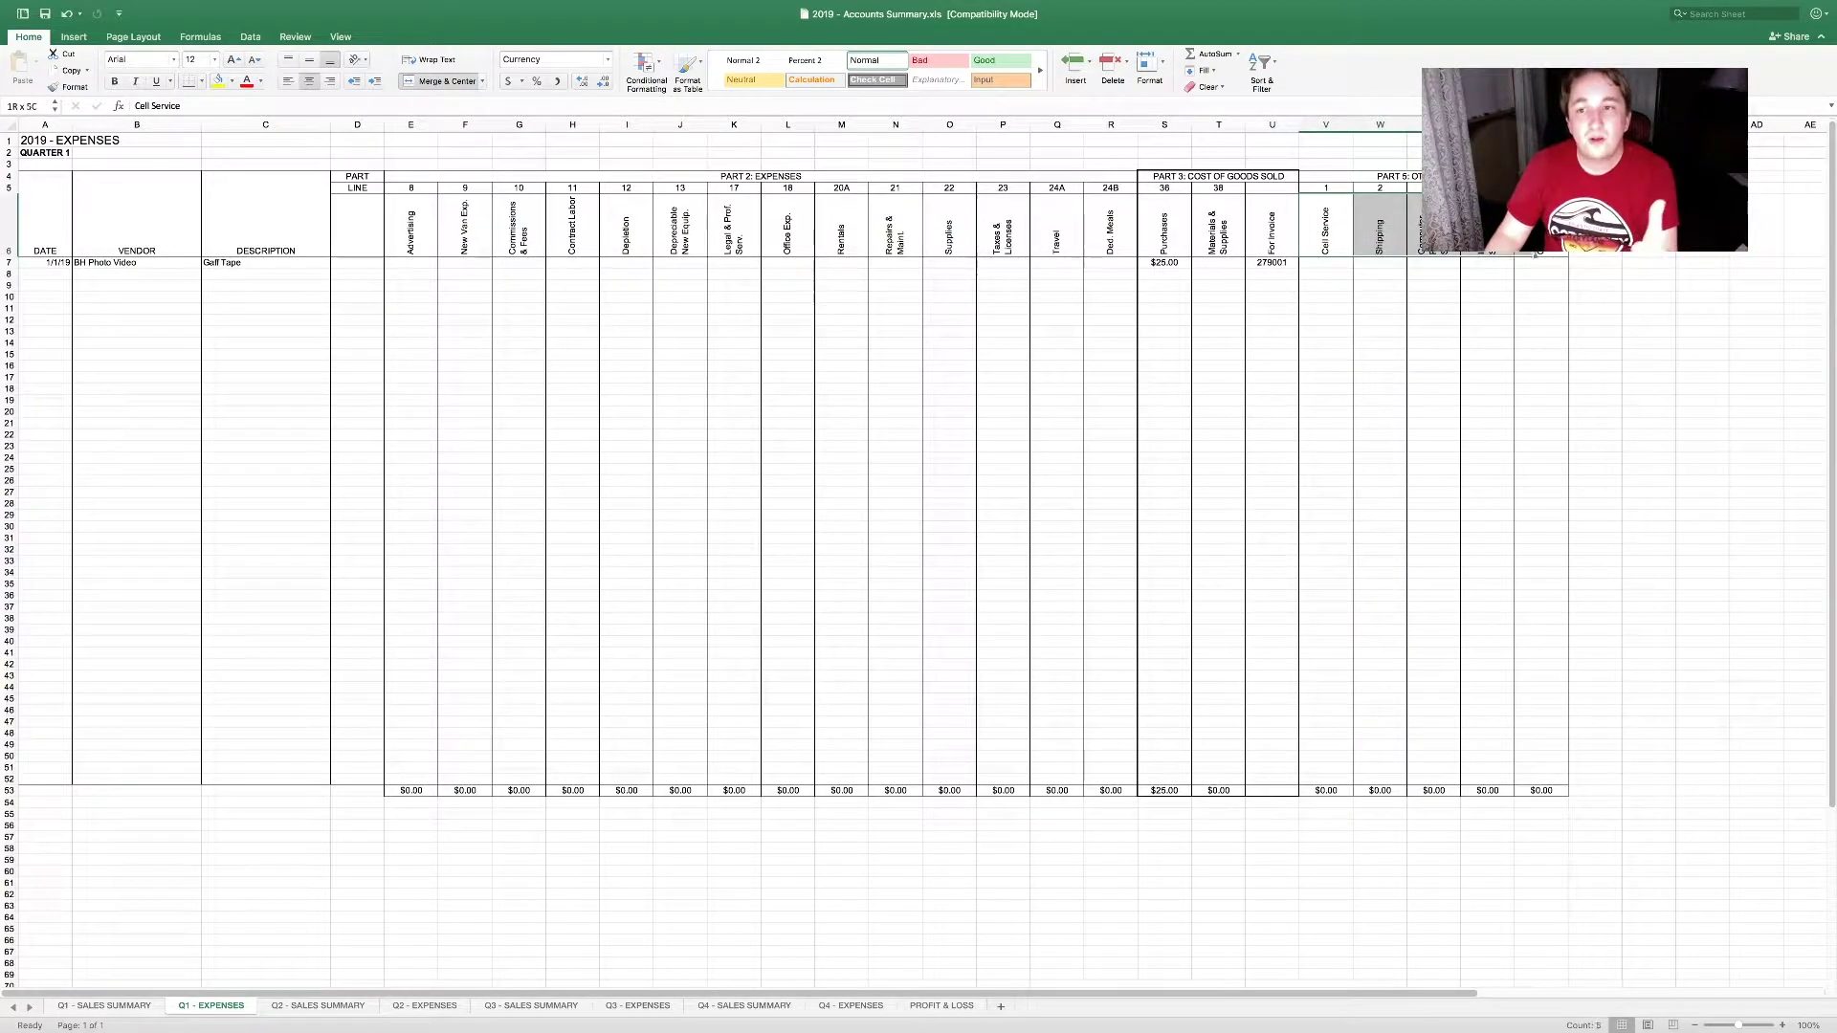
pyautogui.click(1464, 332)
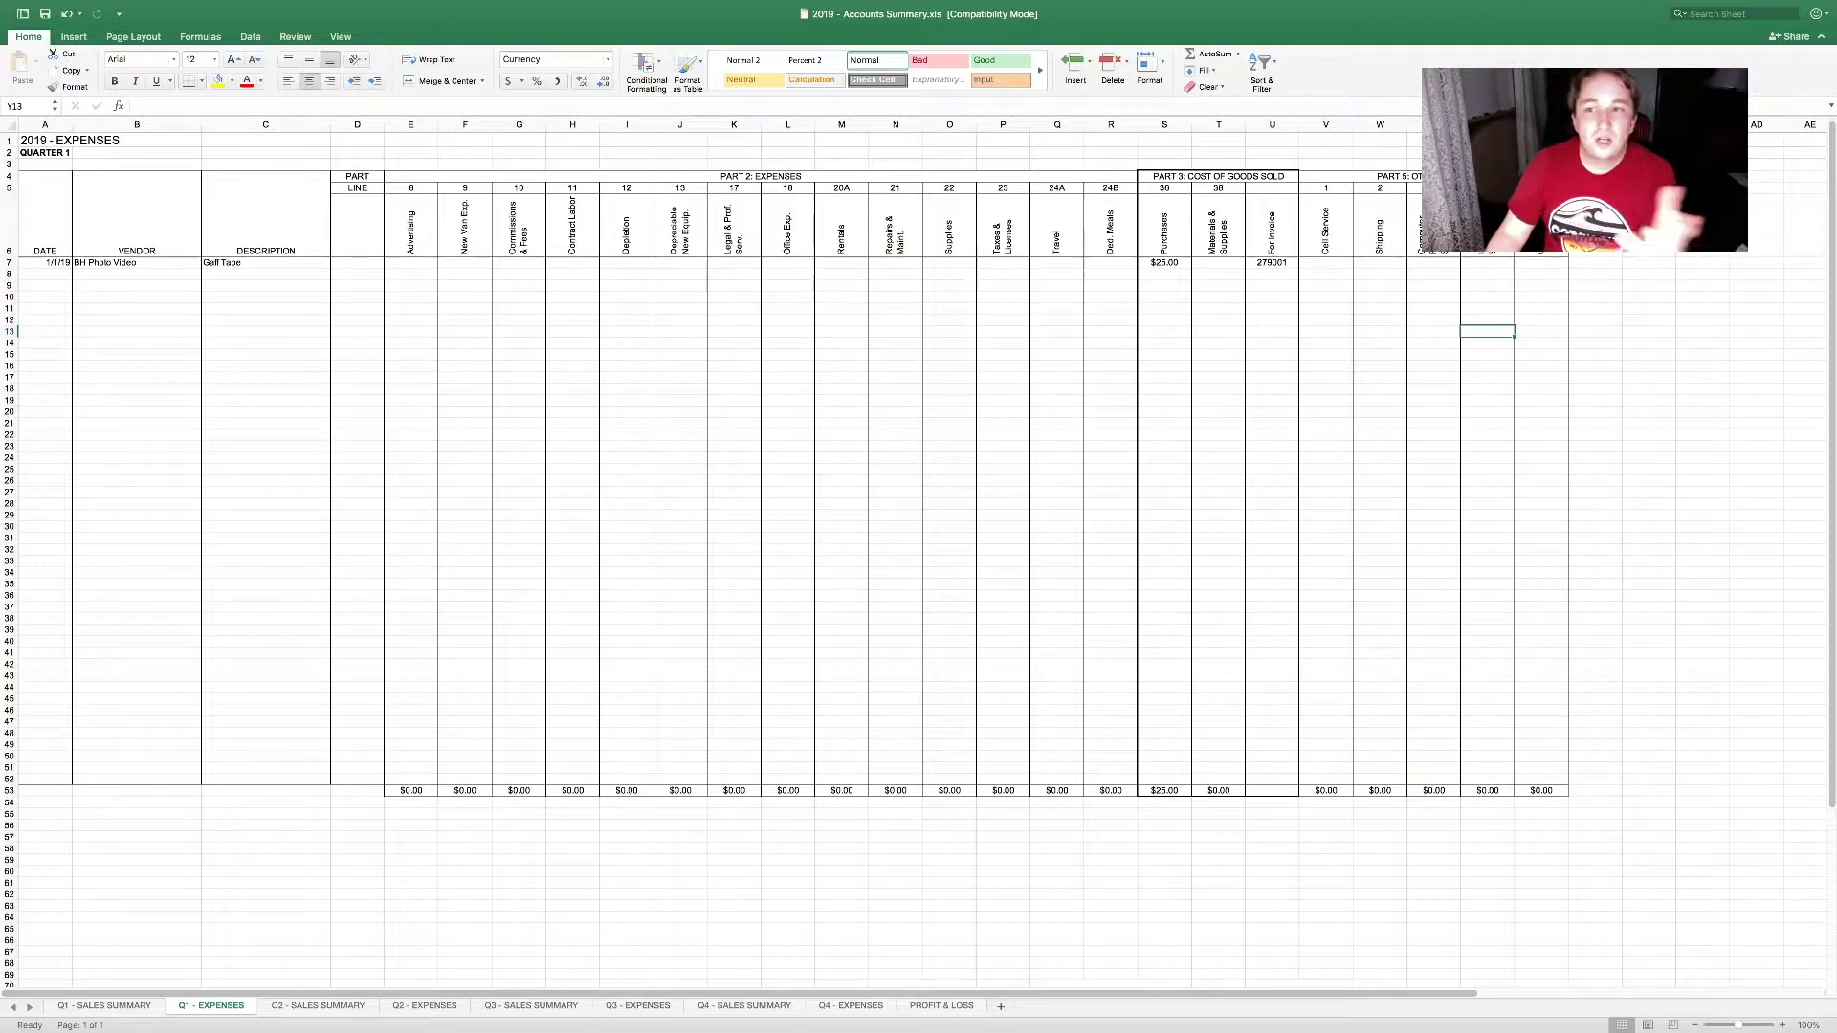
pyautogui.click(1326, 225)
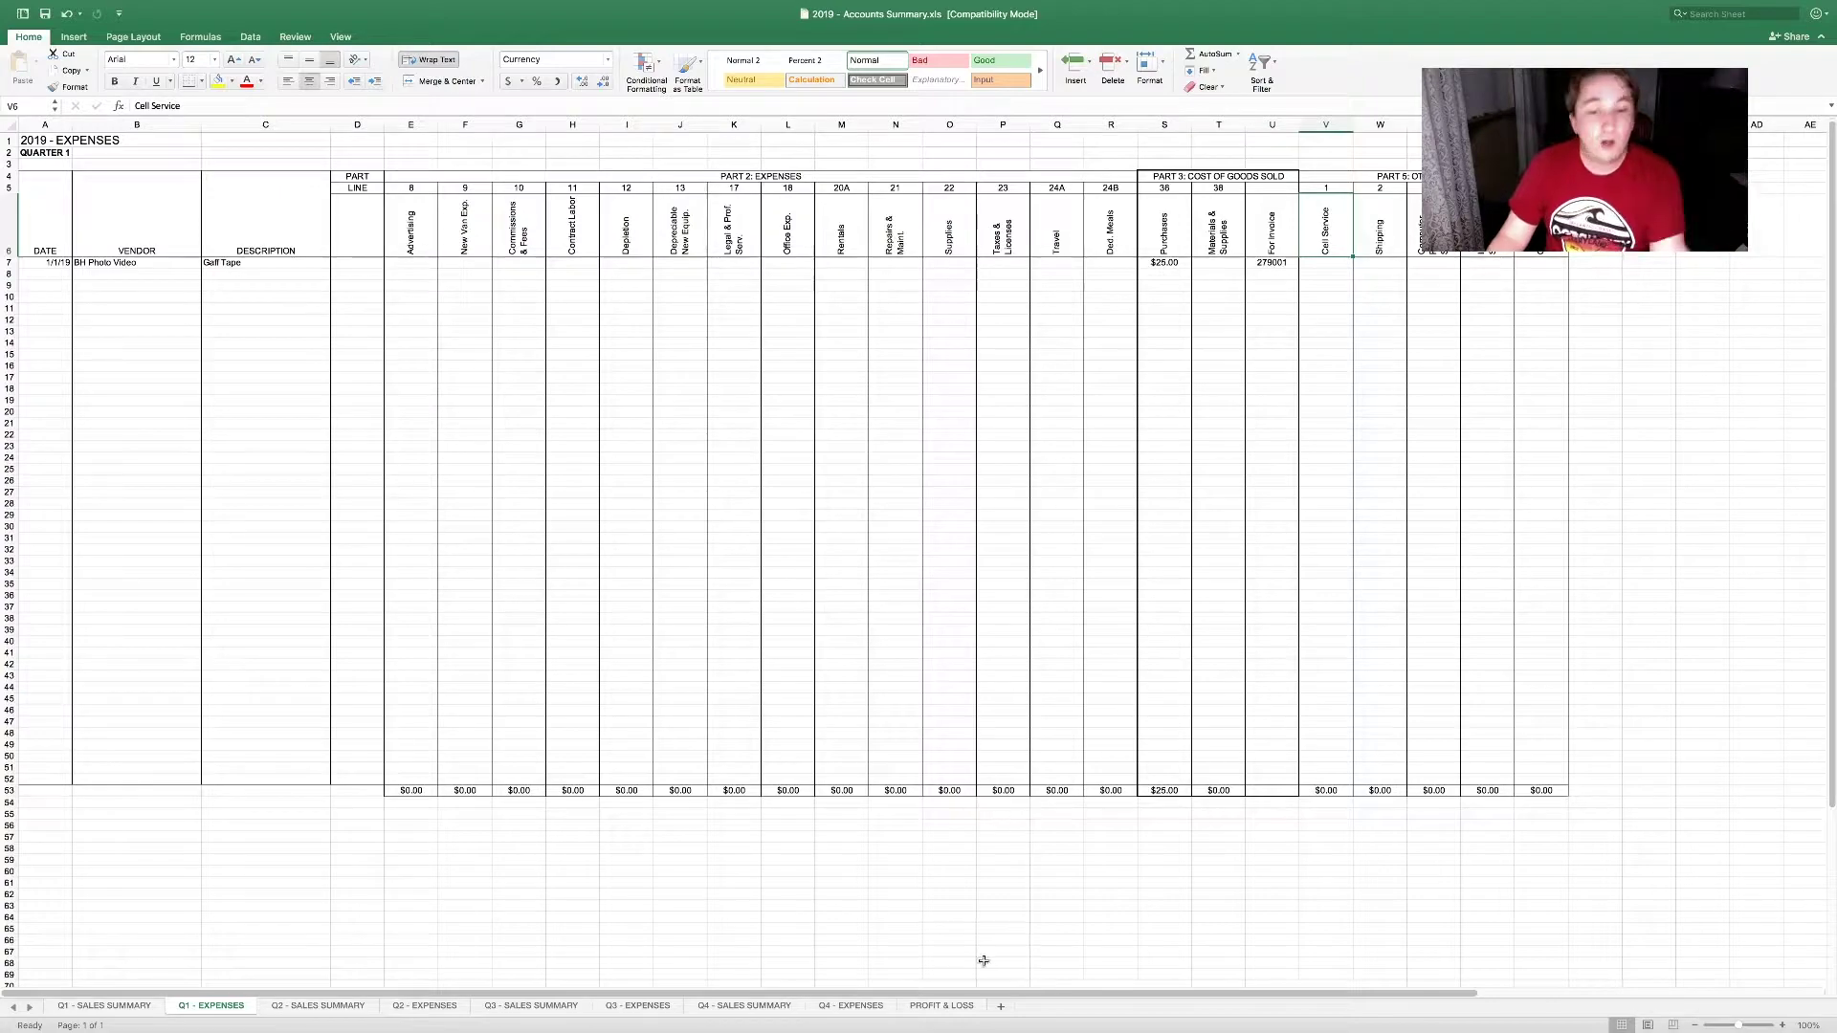
# Step: On PROFIT & LOSS, locate the Q1 Purchases cell B38 and check the expense source formulas
pyautogui.click(941, 1007)
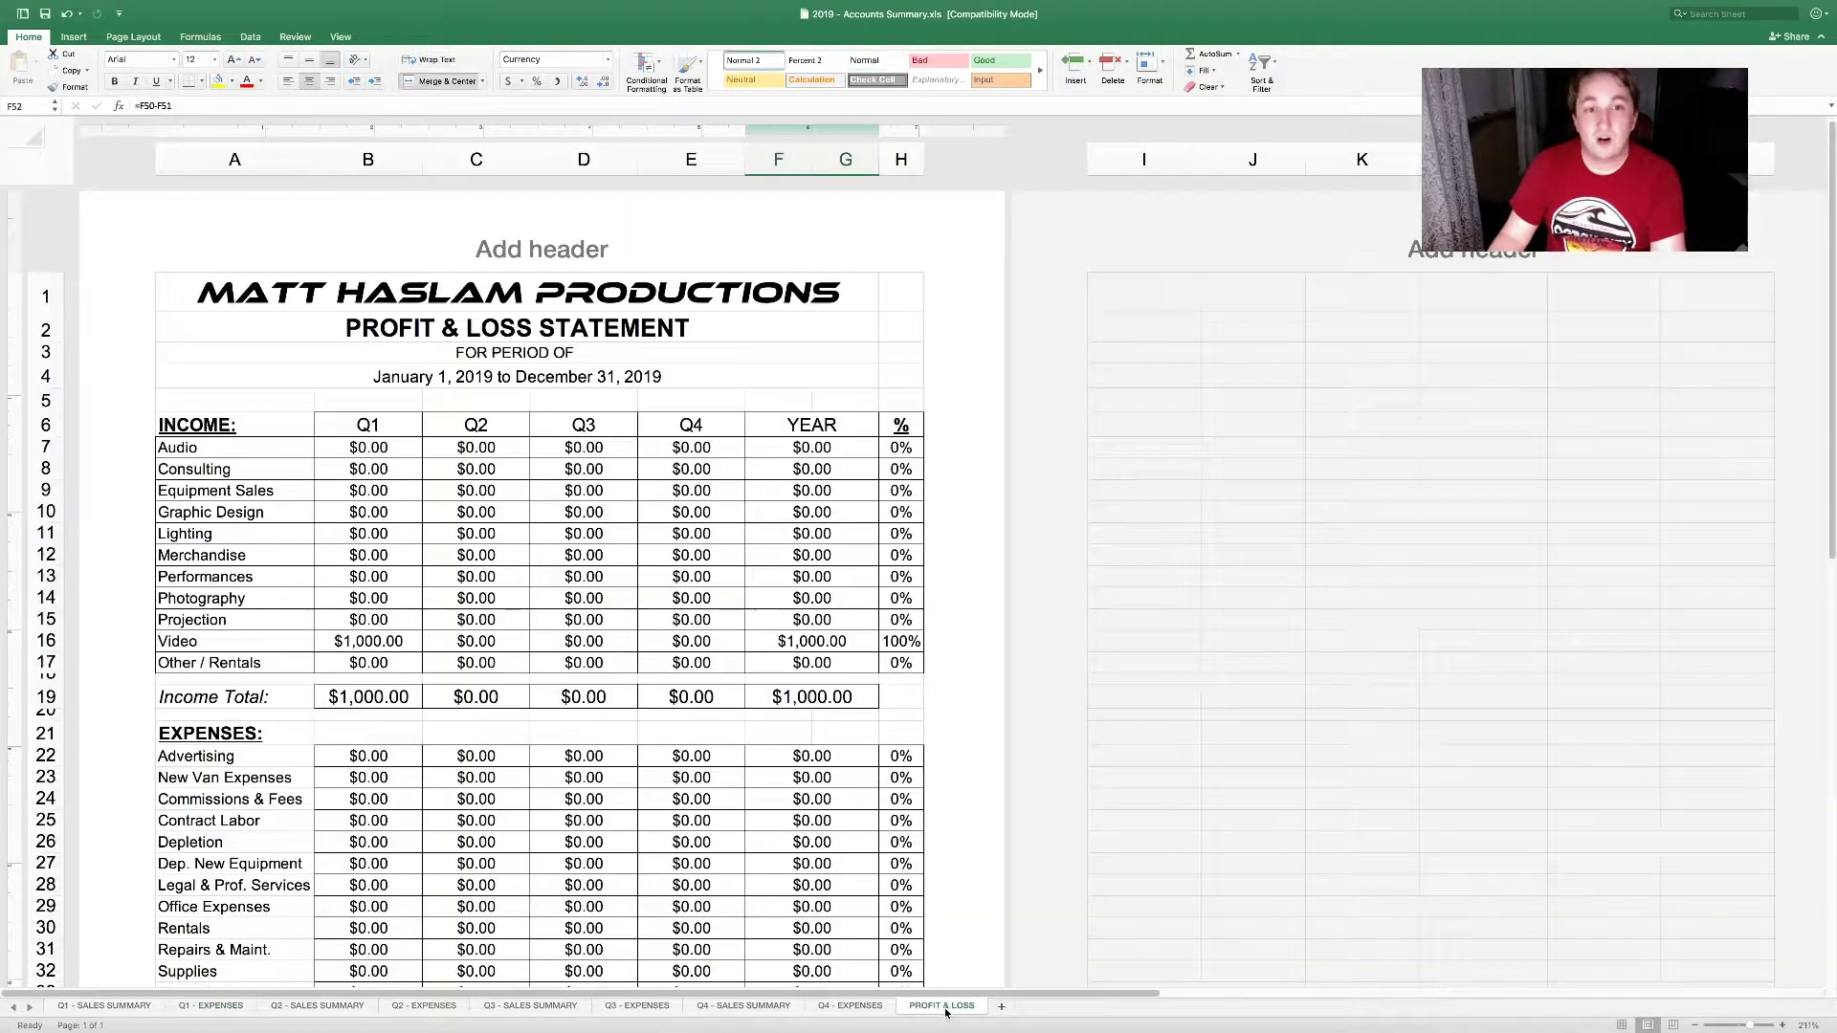
pyautogui.scroll(-1, 653, 615)
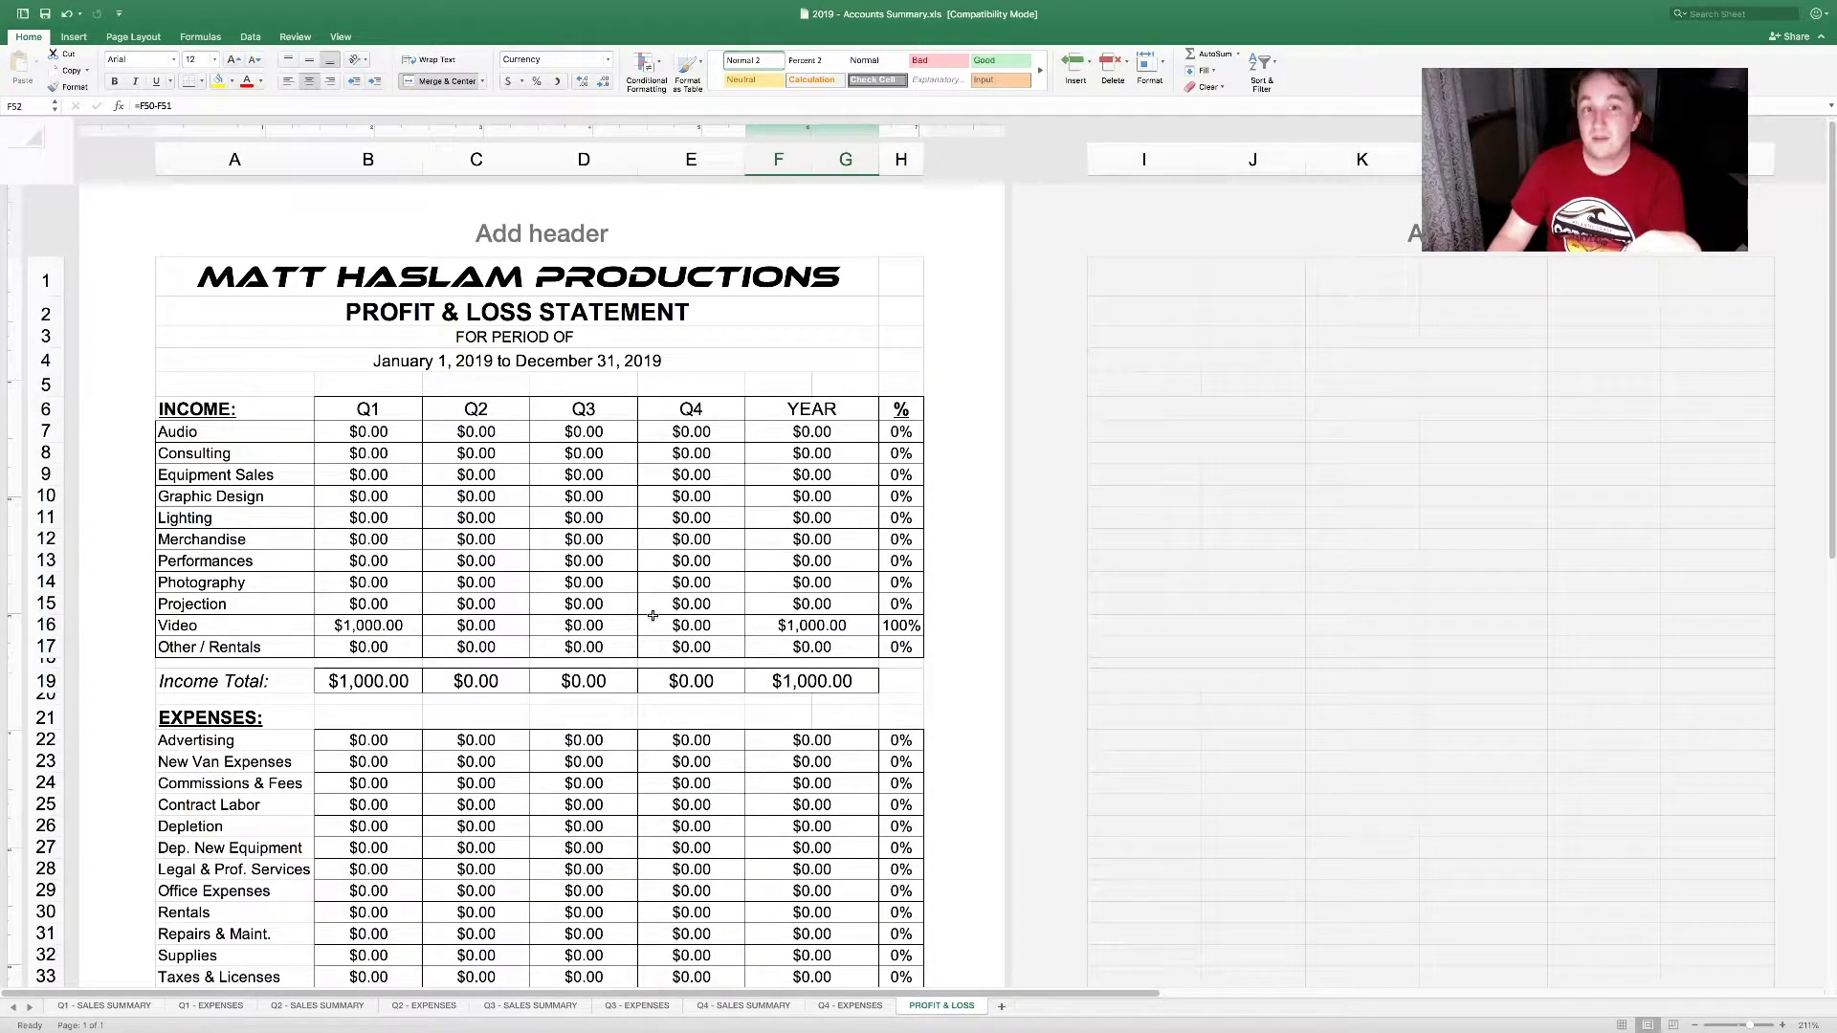
pyautogui.scroll(-1, 653, 616)
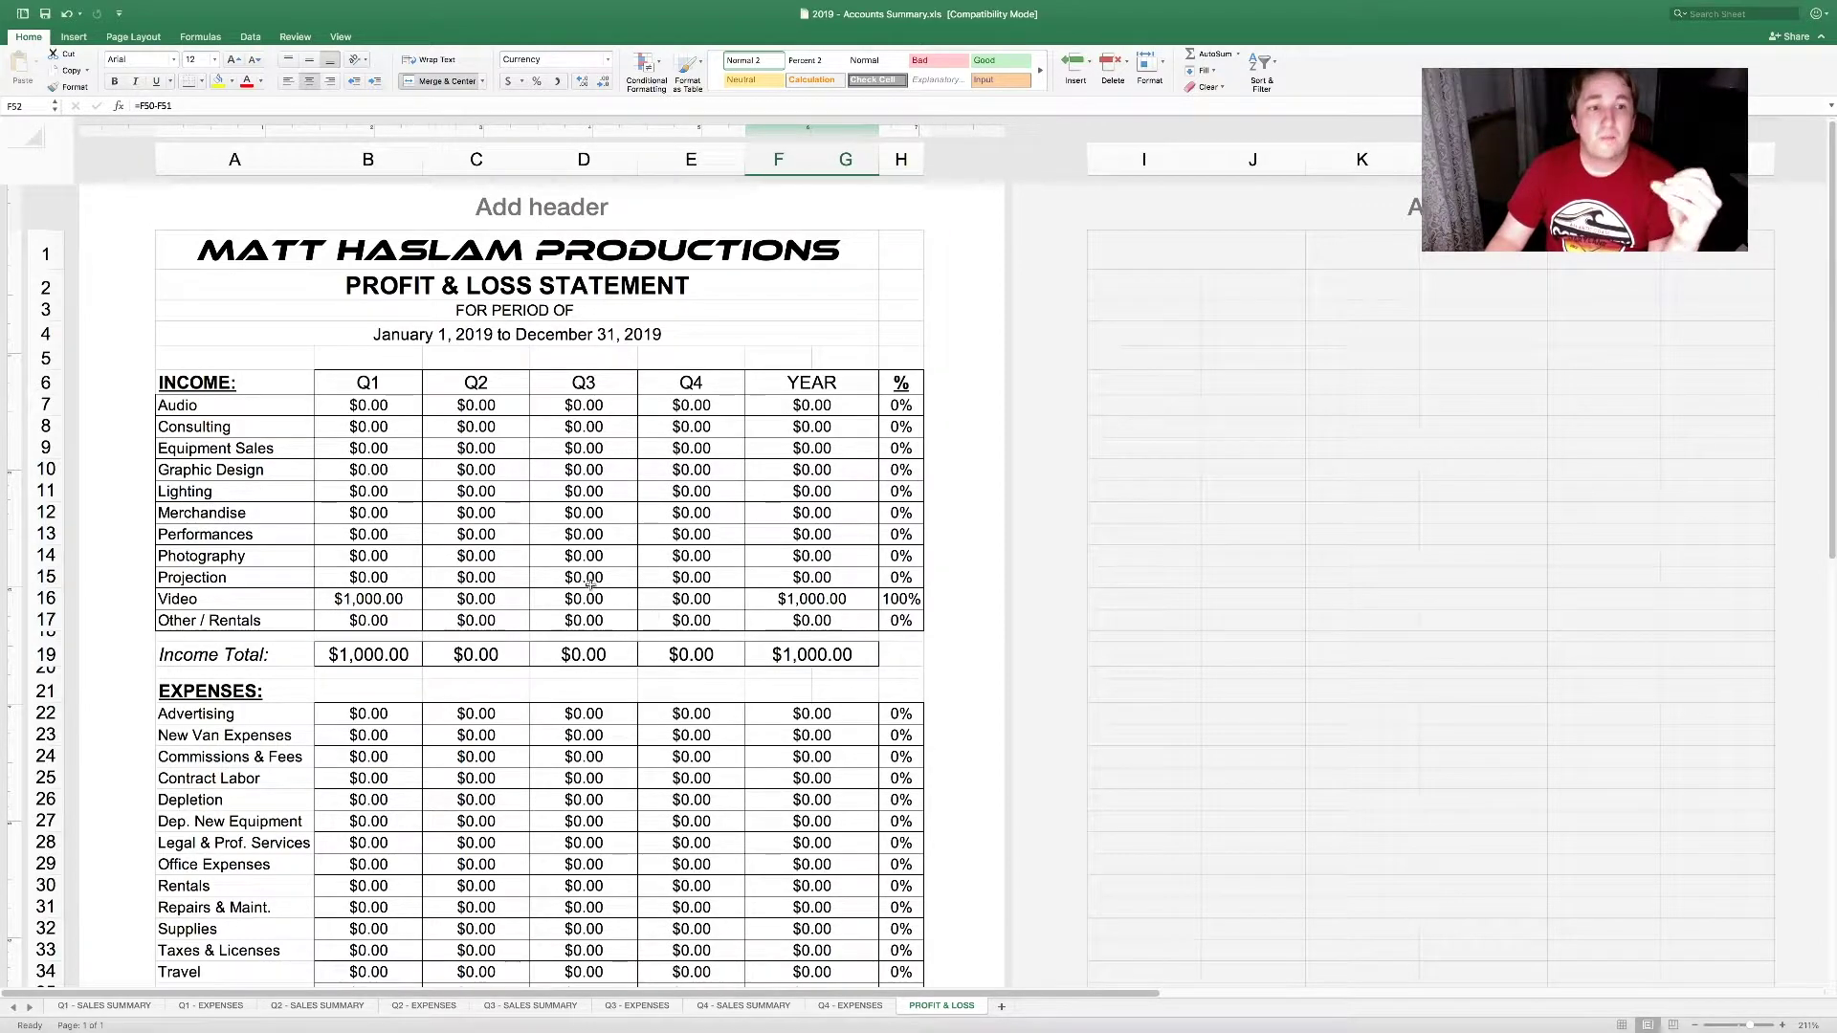
pyautogui.scroll(-5, 382, 617)
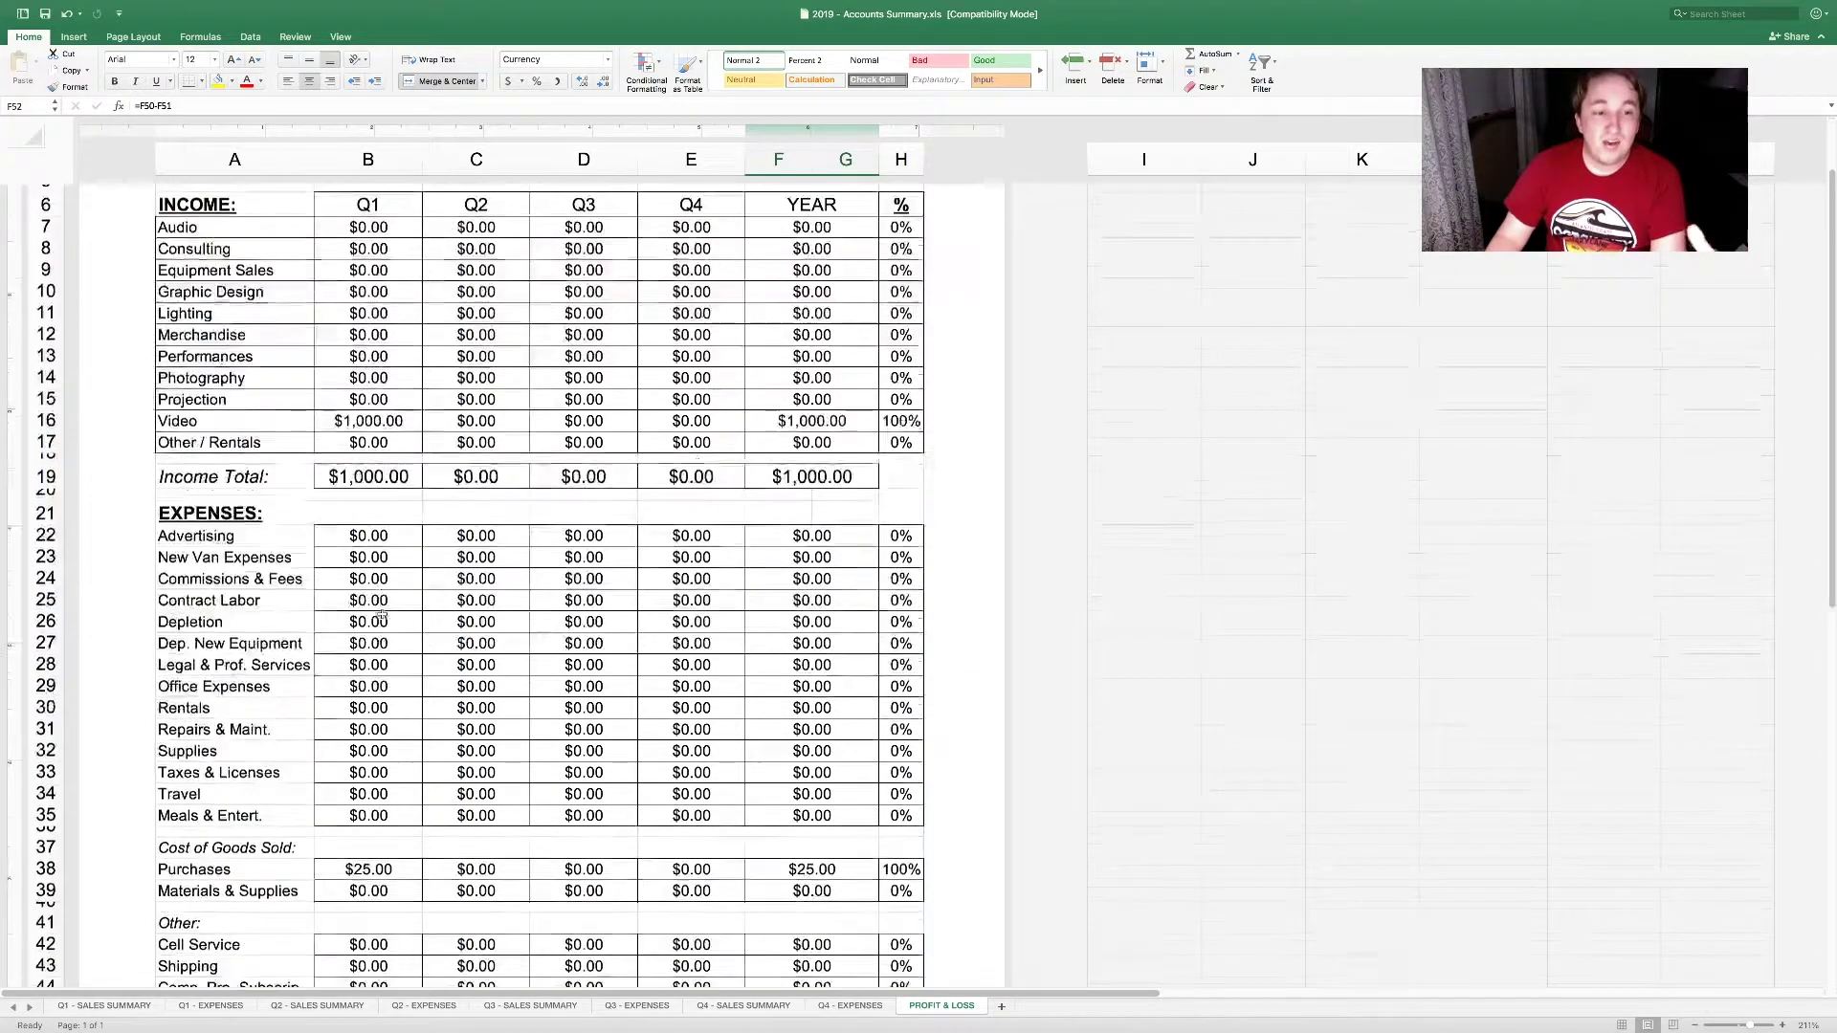
pyautogui.scroll(-3, 382, 617)
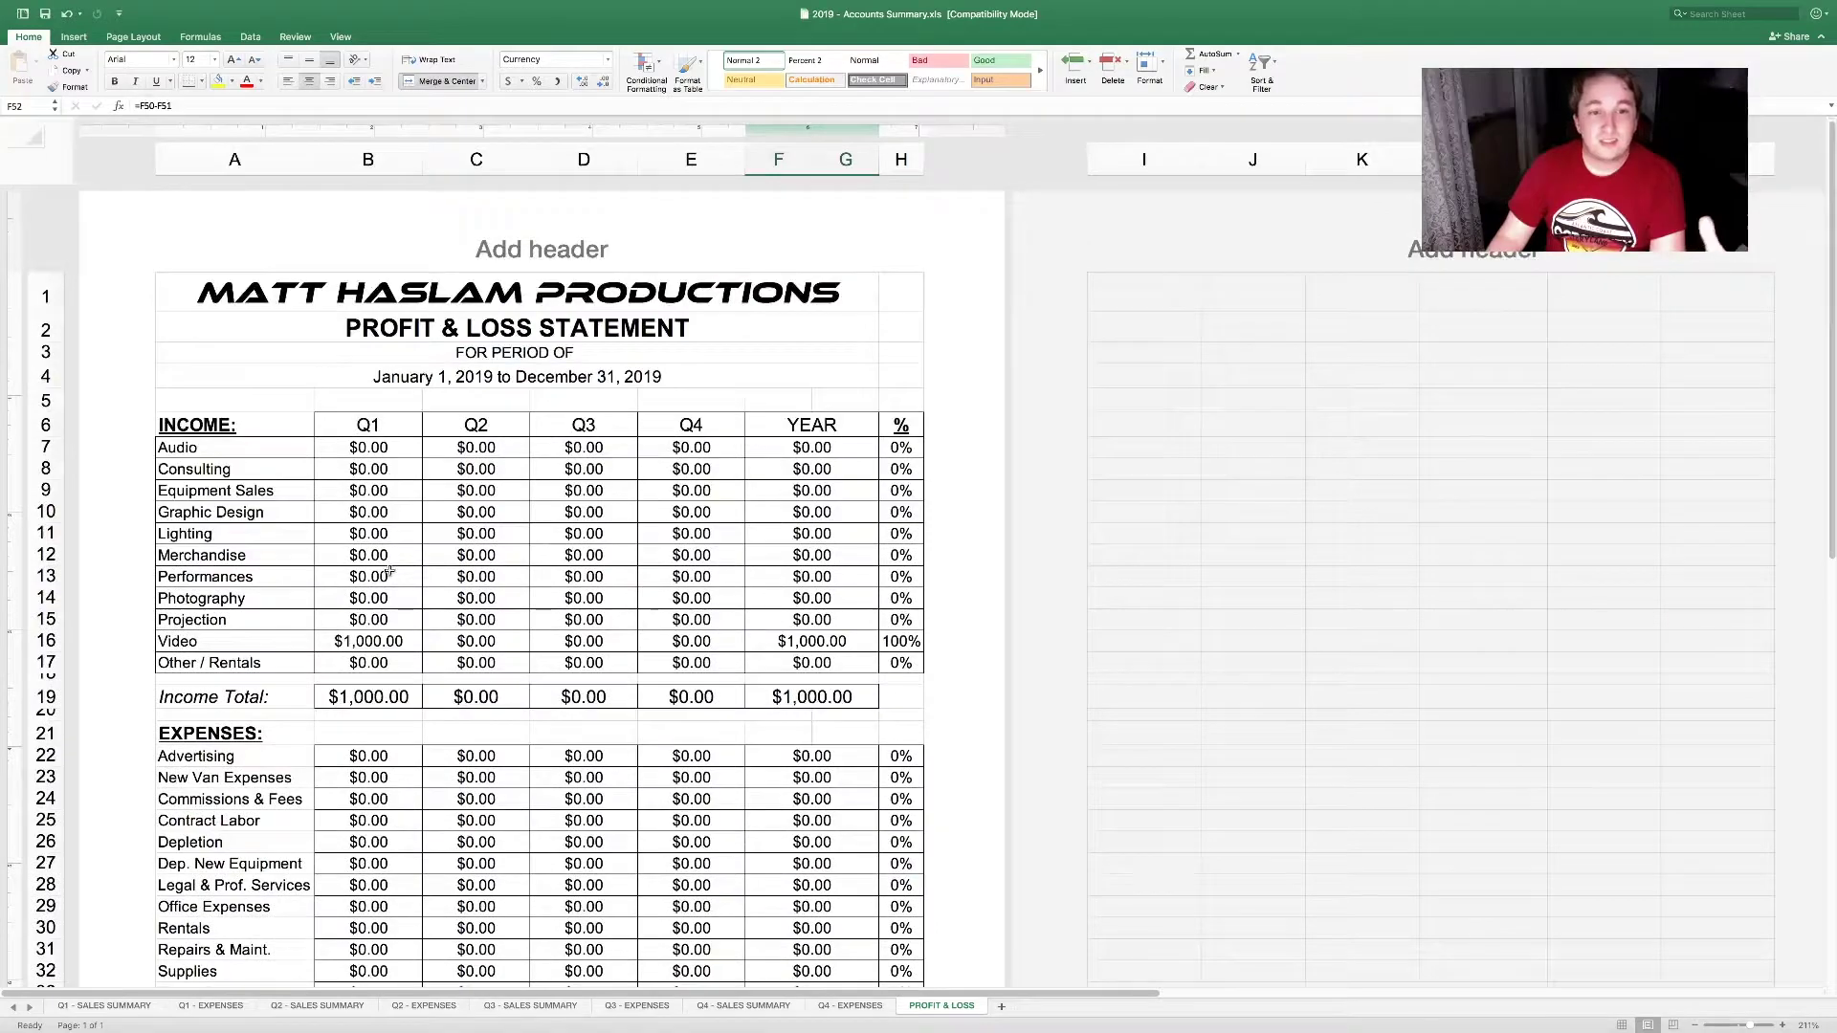
pyautogui.scroll(-5, 390, 572)
pyautogui.scroll(-3, 390, 572)
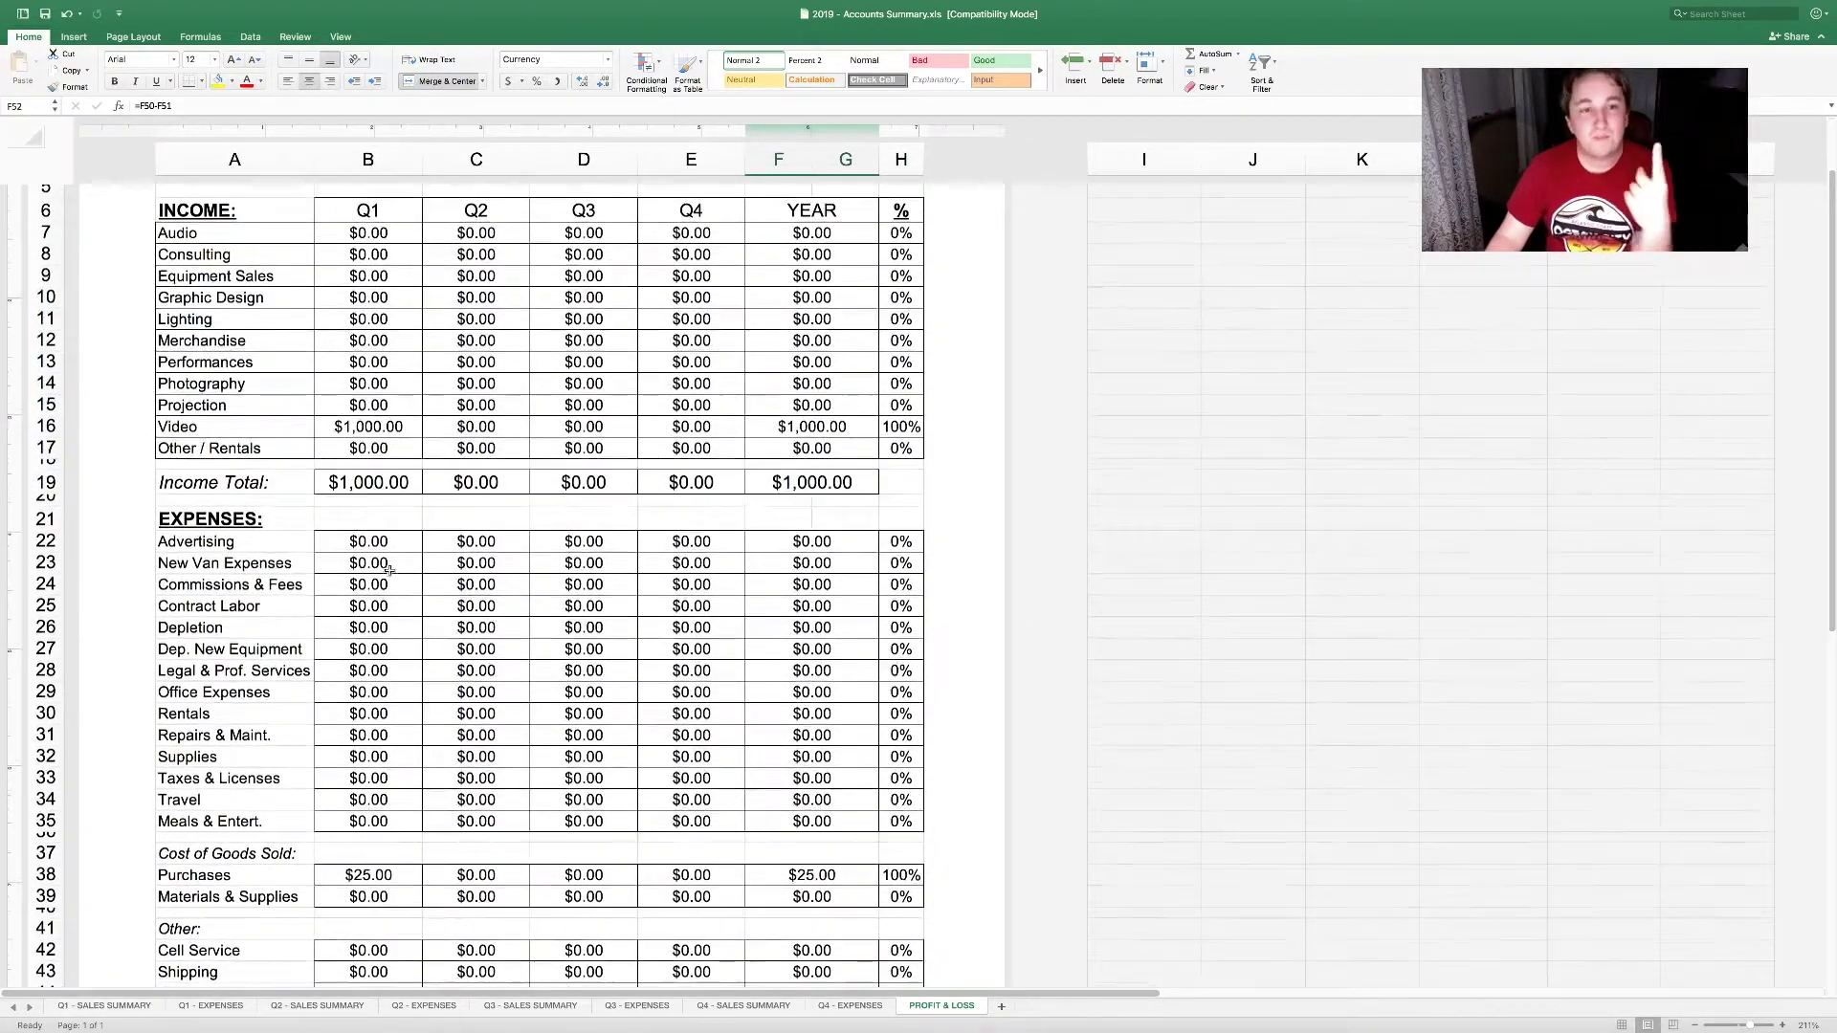
pyautogui.scroll(-3, 389, 572)
pyautogui.scroll(-2, 383, 490)
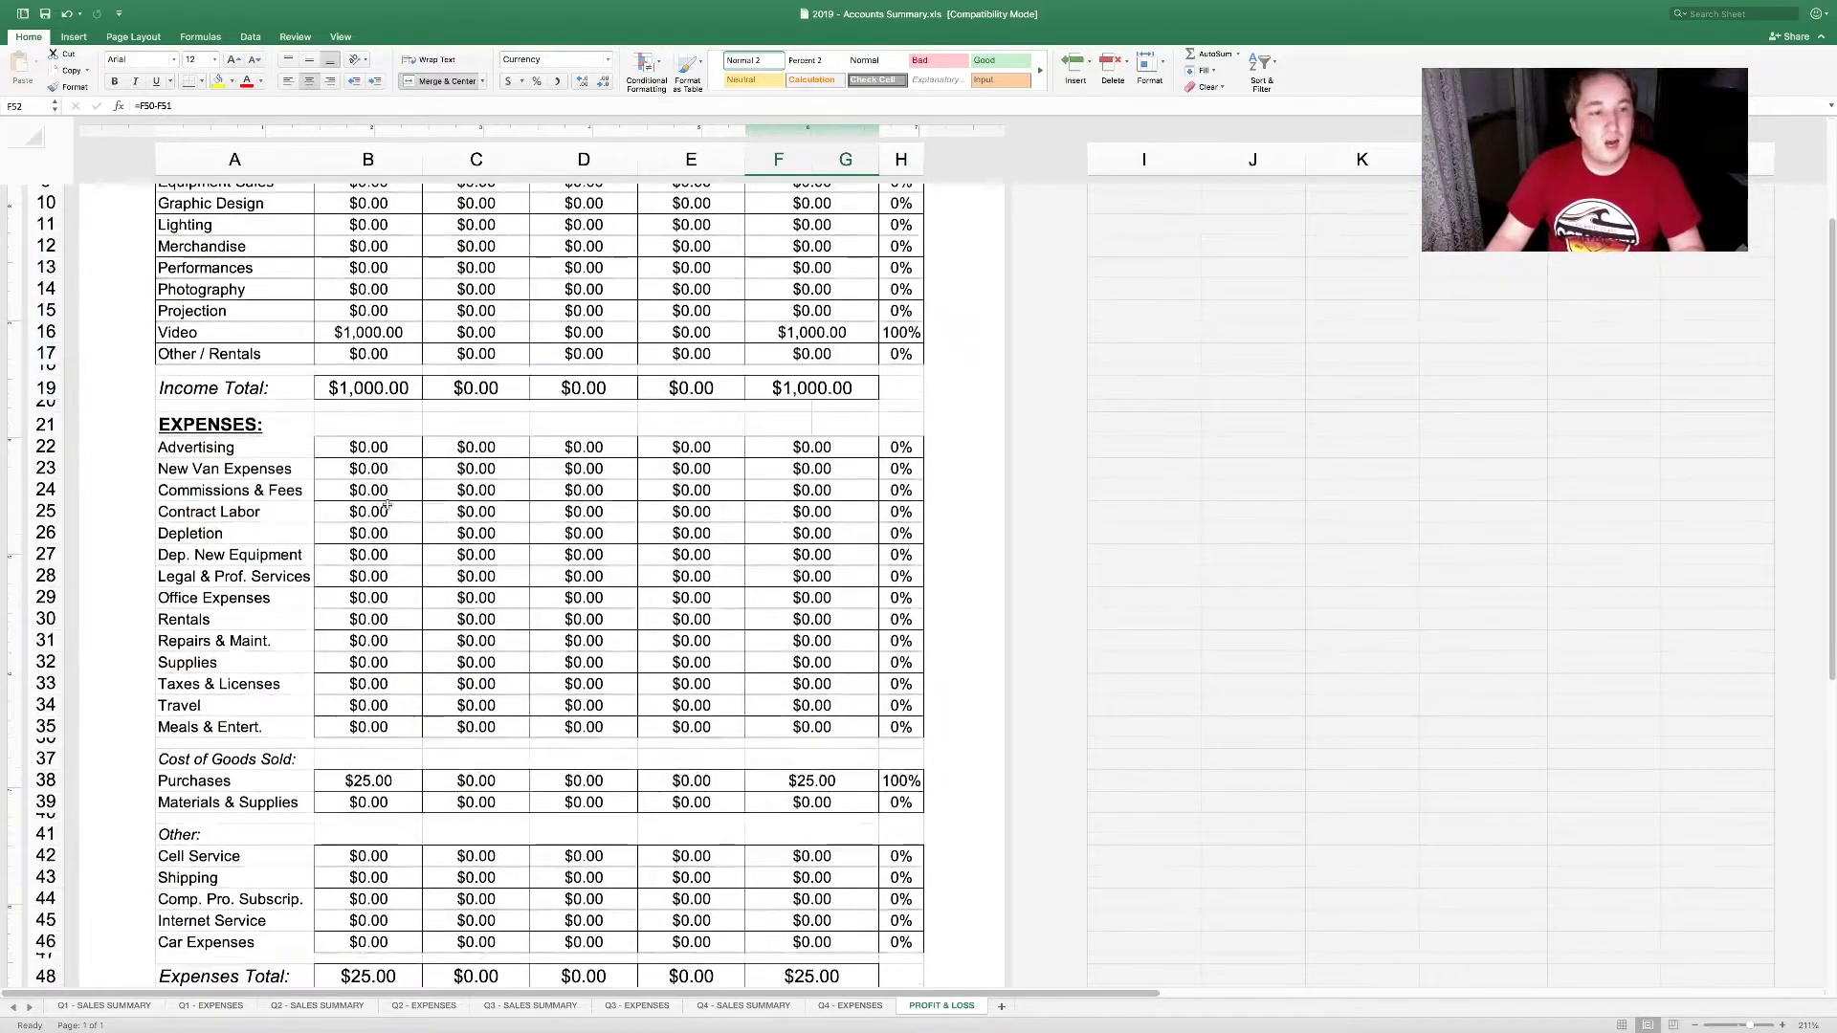
pyautogui.click(373, 446)
pyautogui.scroll(-3, 383, 727)
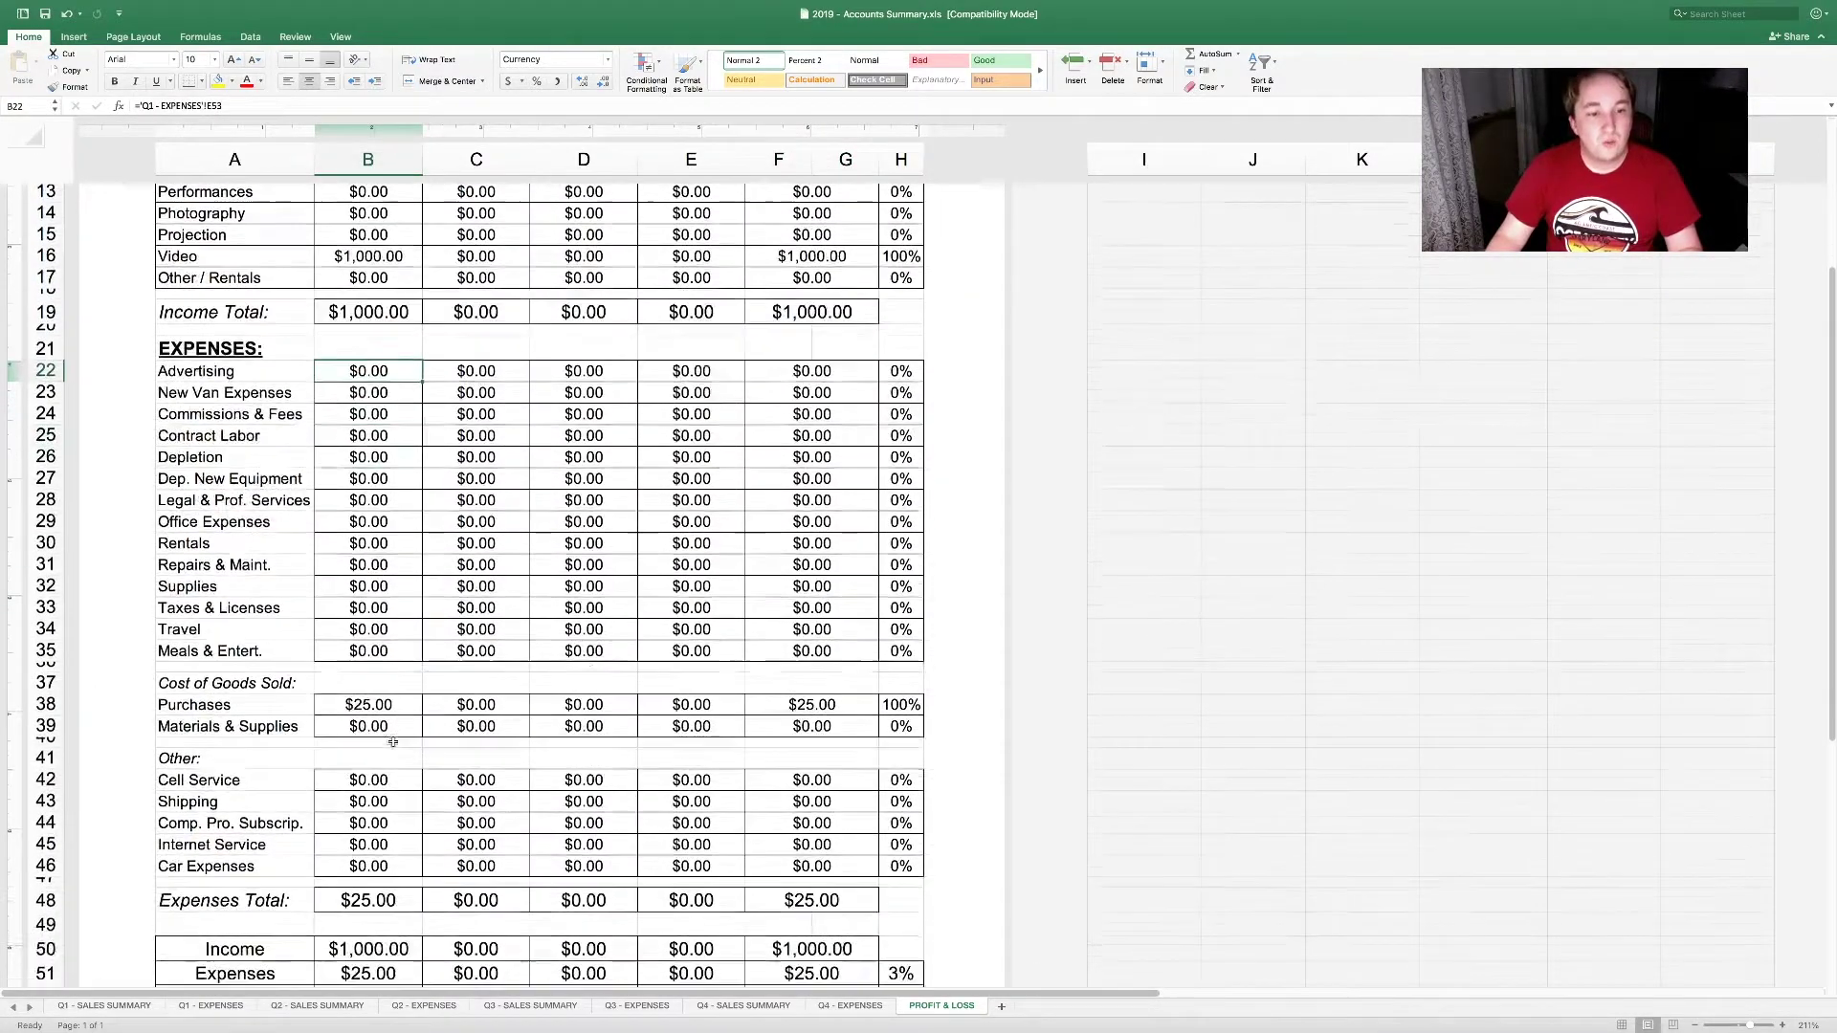
pyautogui.click(403, 716)
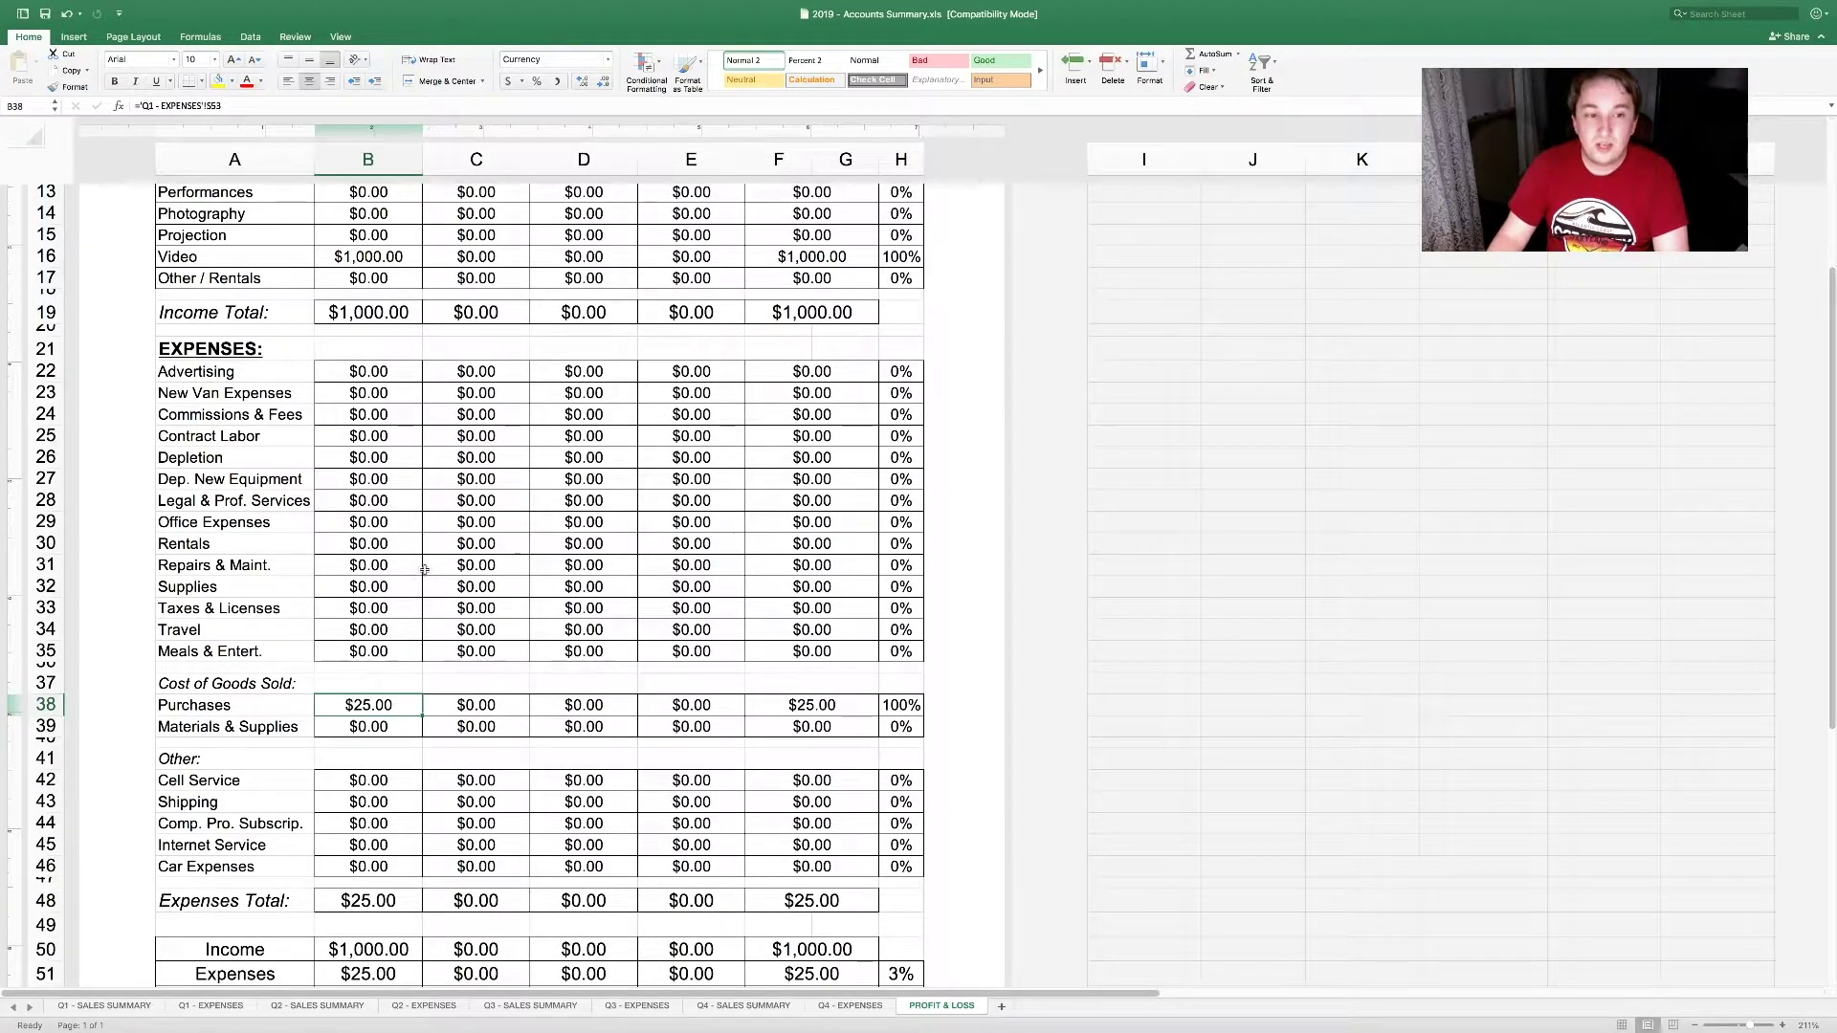
pyautogui.moveTo(197, 381); pyautogui.dragTo(238, 861)
pyautogui.click(365, 711)
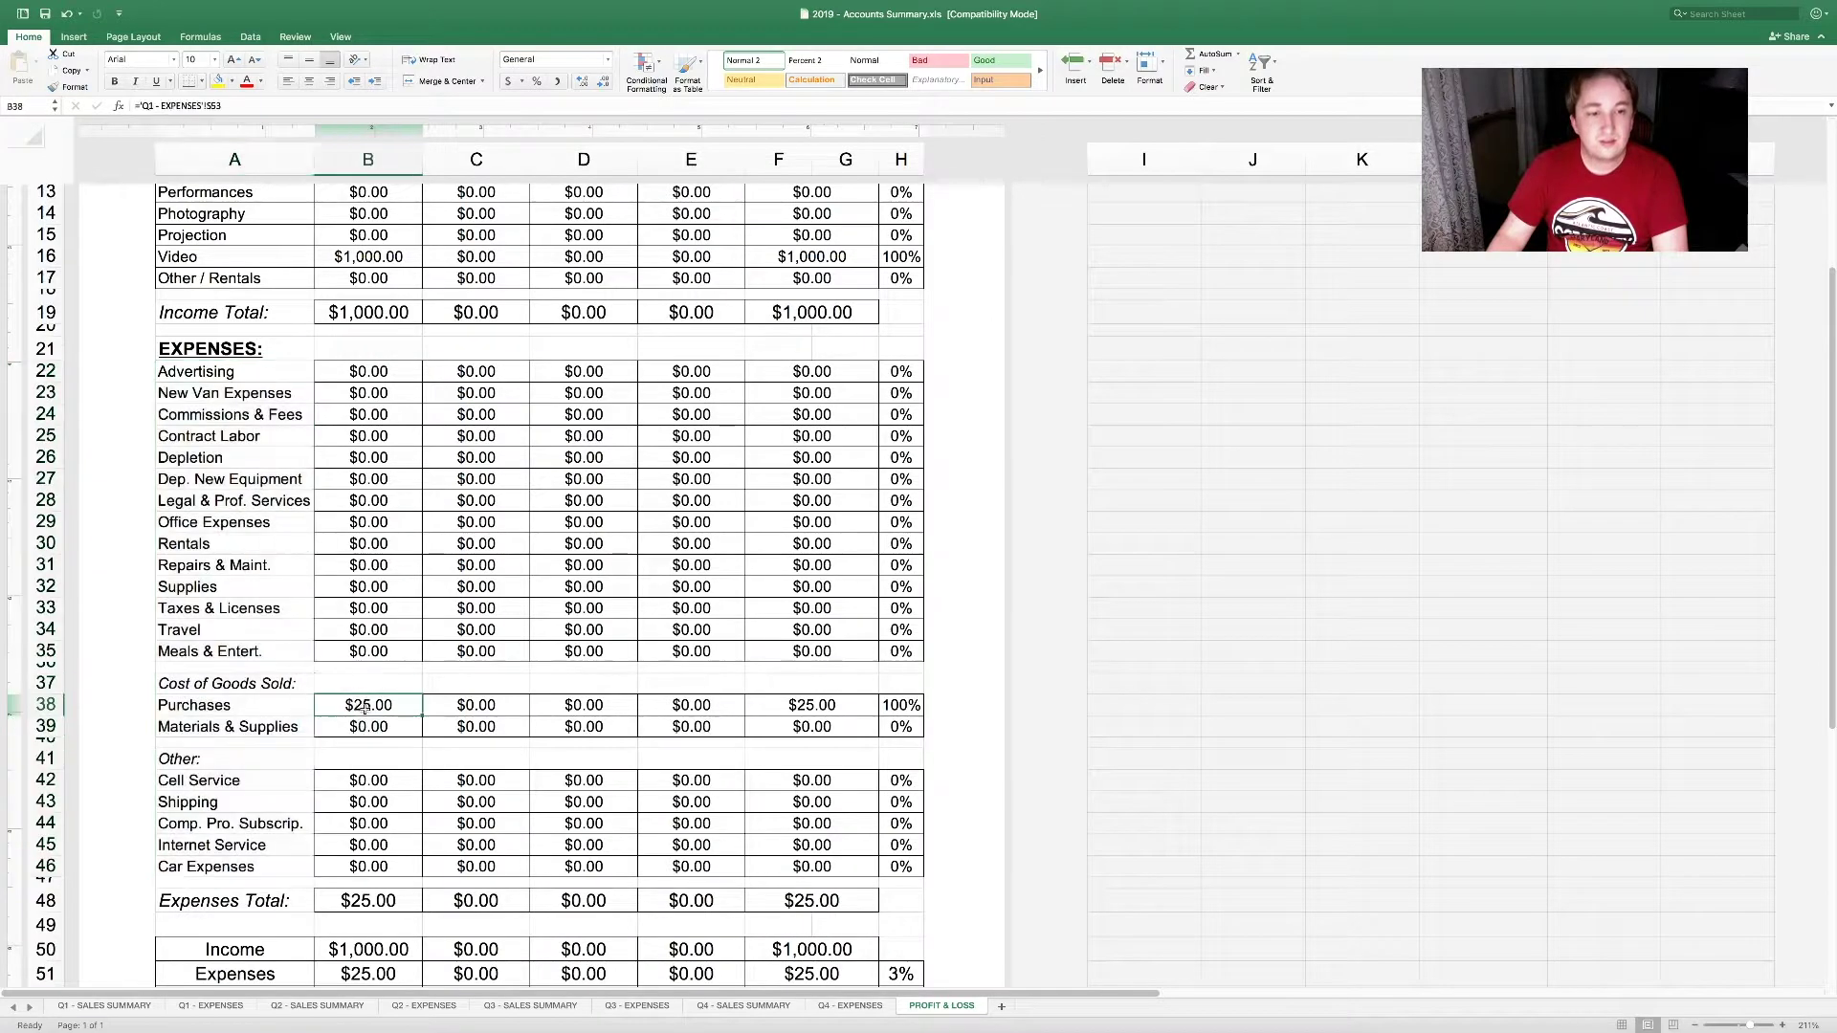
# Step: Link Q1 Purchases to the Q1 - EXPENSES Purchases total S53, showing $25.00
pyautogui.write('=')
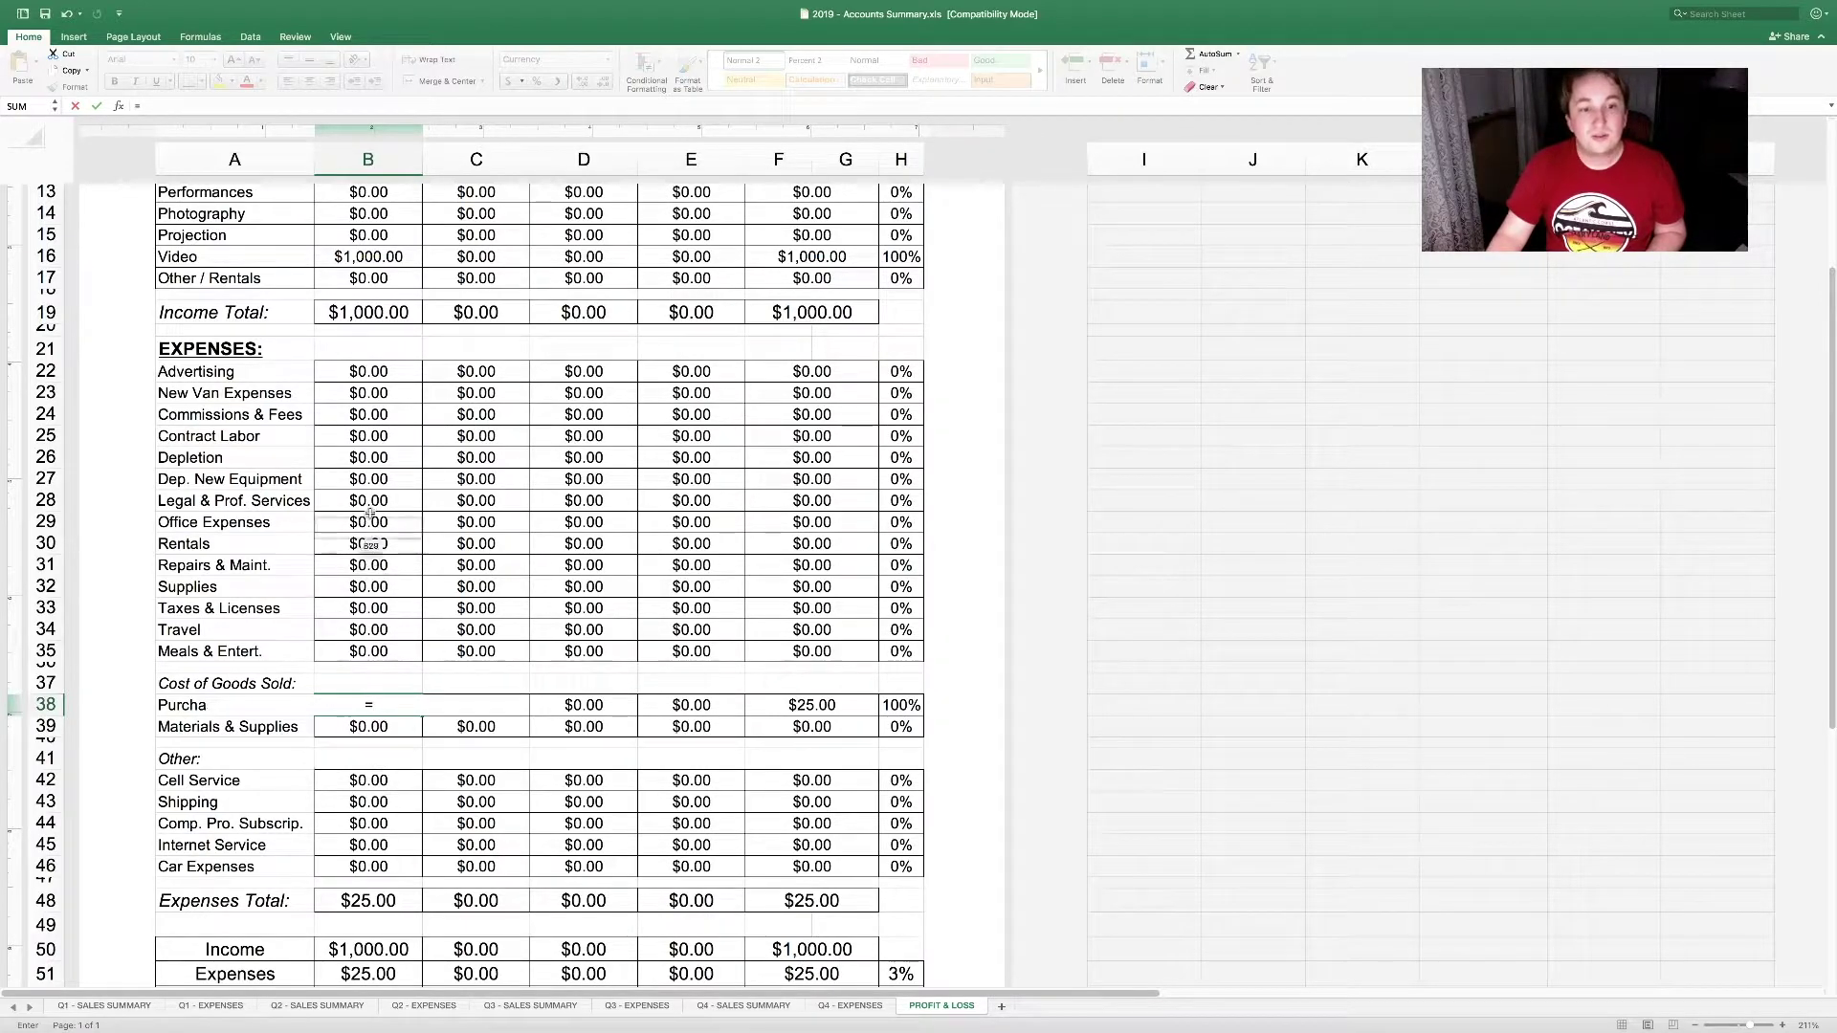
pyautogui.click(211, 1007)
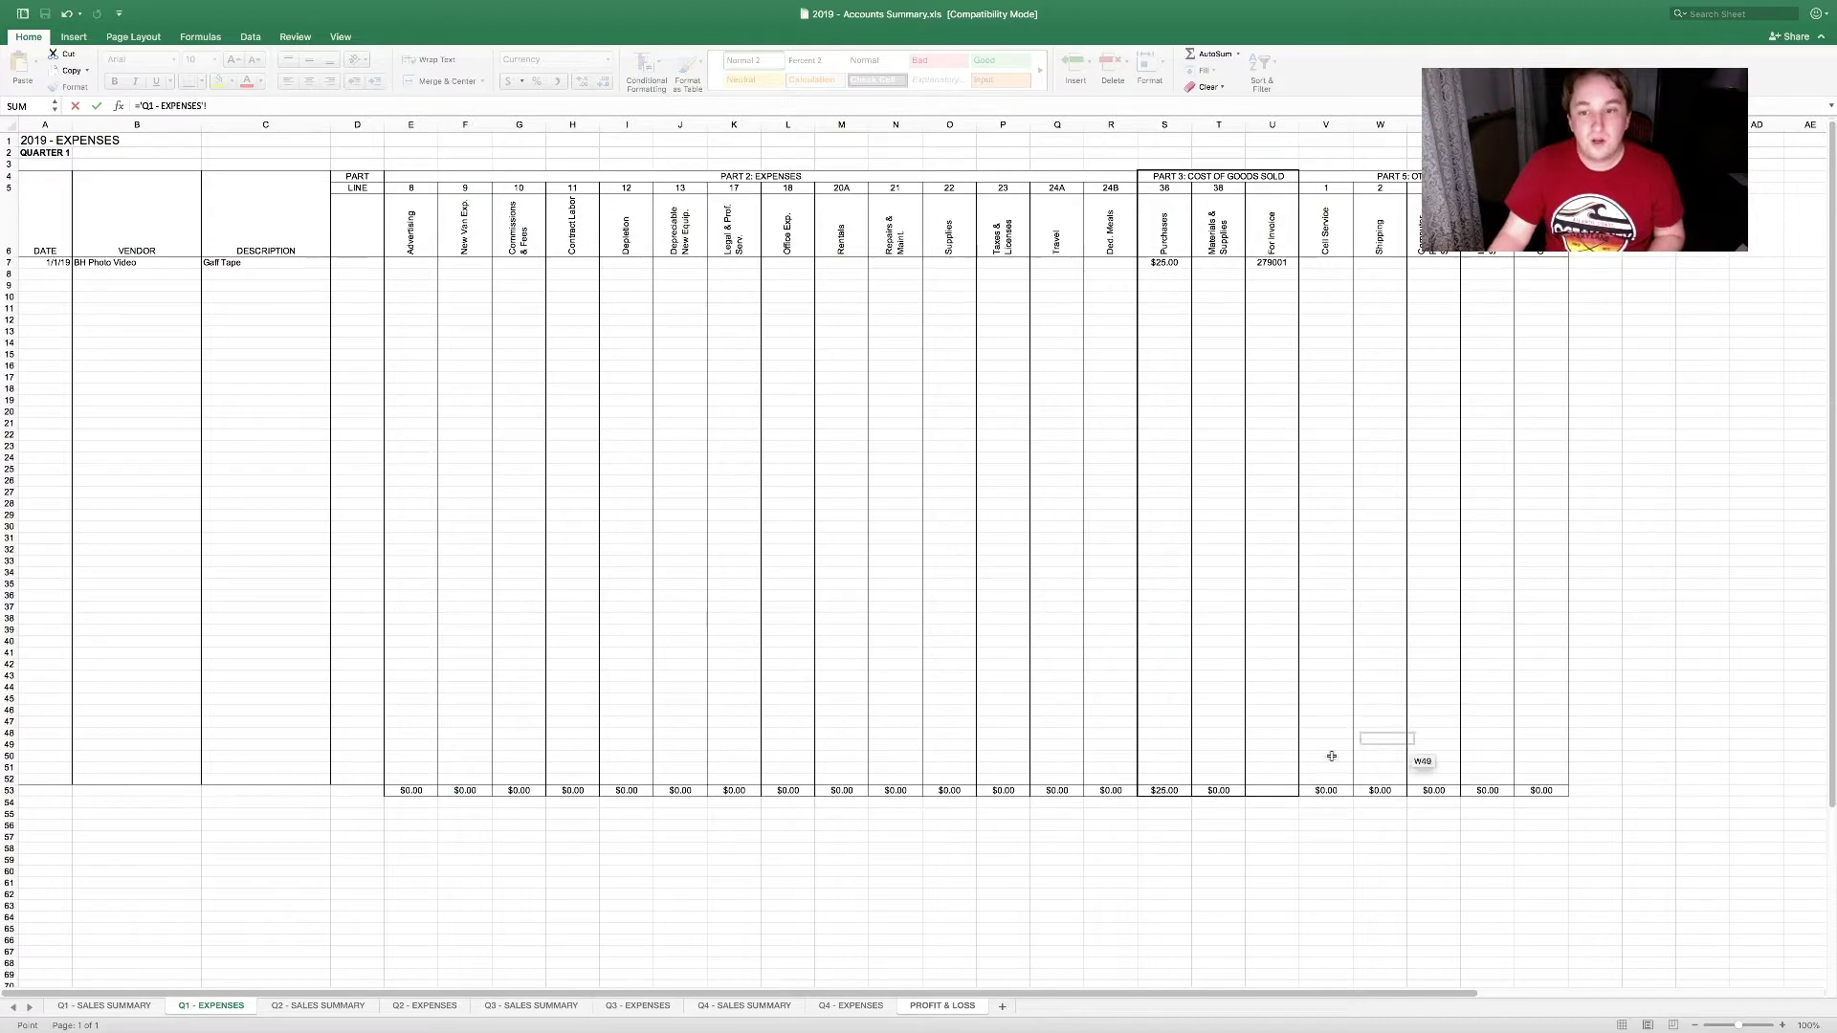
pyautogui.click(1166, 790)
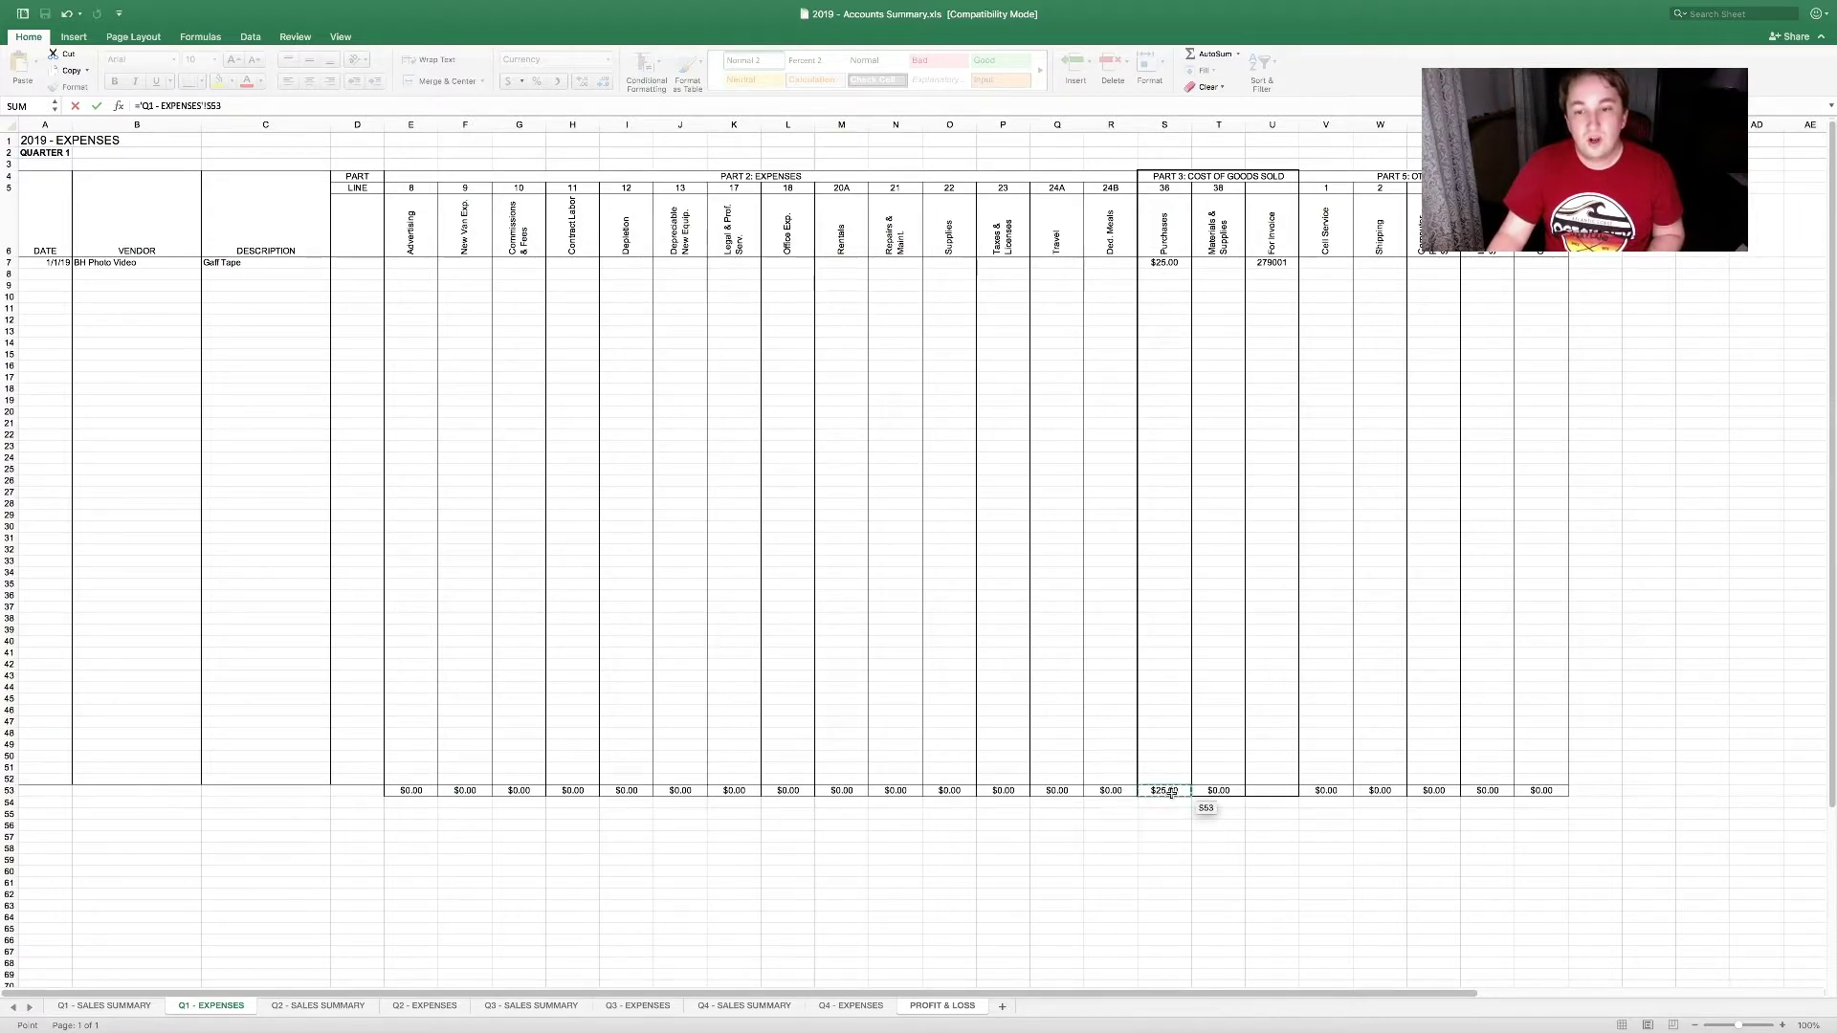
pyautogui.moveTo(1163, 794); pyautogui.dragTo(1208, 795)
pyautogui.press('Return')
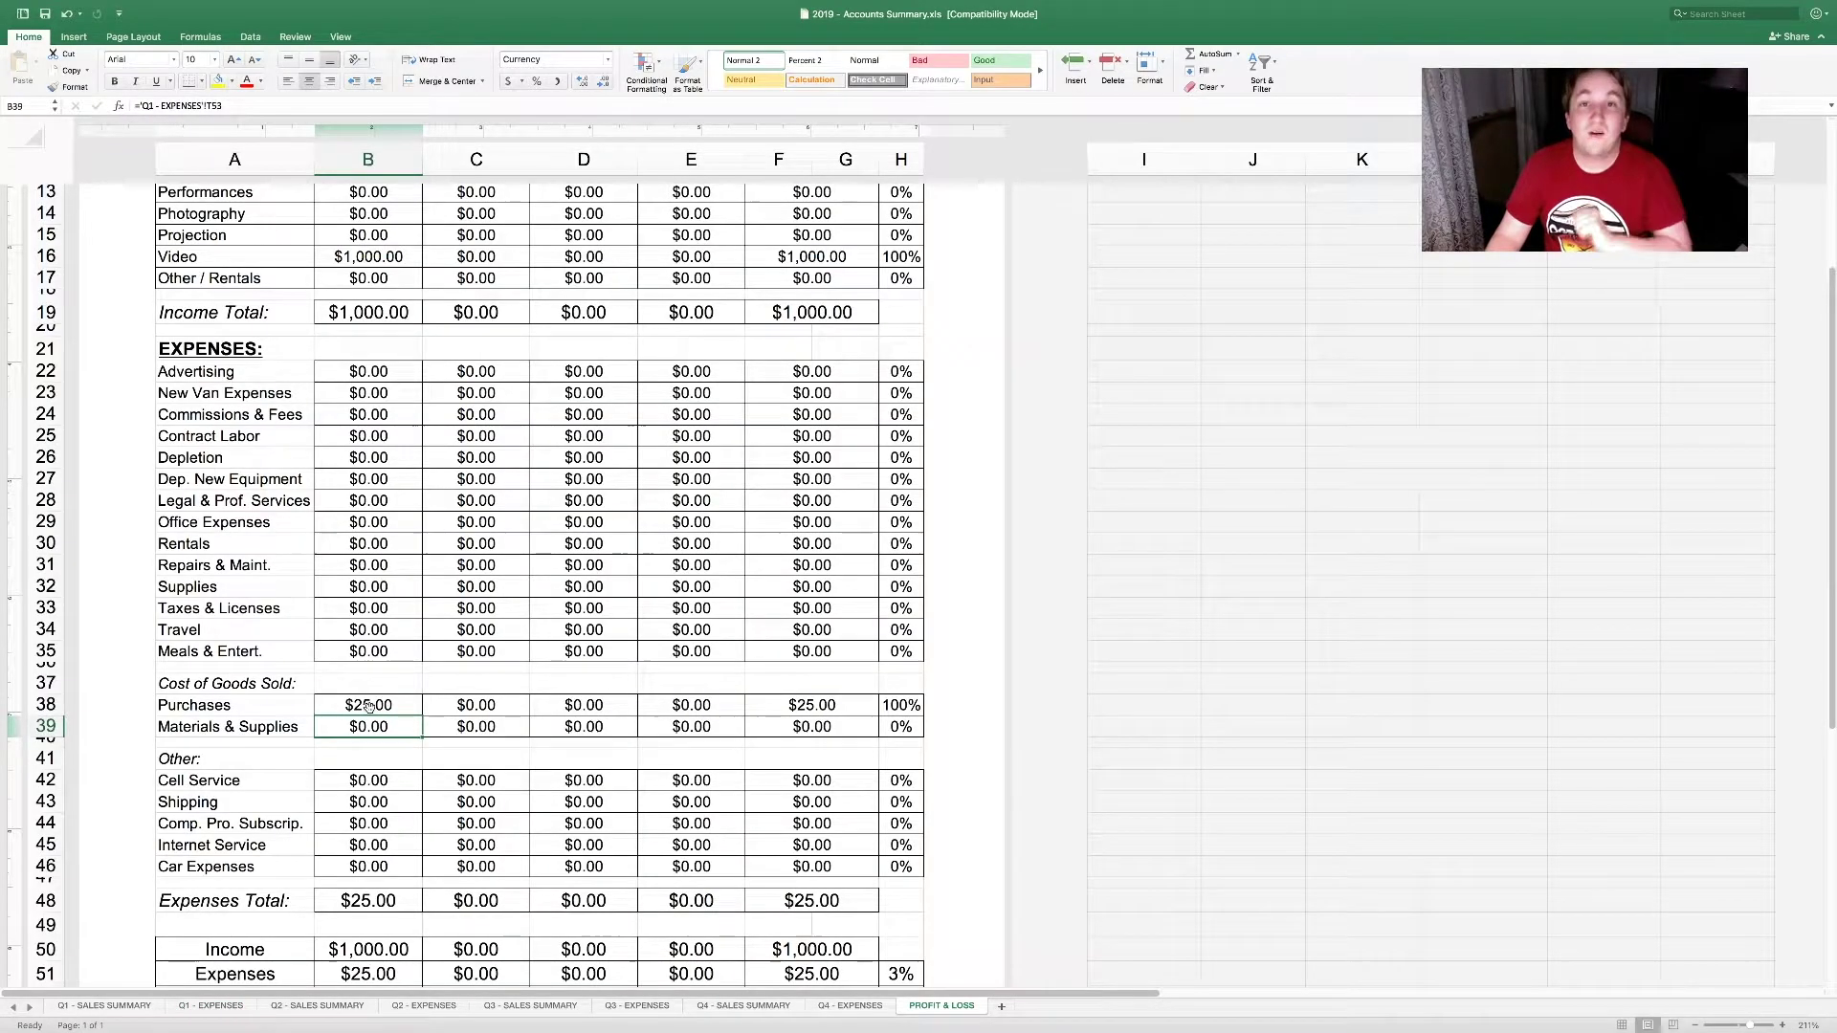
# Step: Verify the Expenses Total, Income and Net Profit formulas, now giving $975.00 net profit
pyautogui.scroll(-5, 382, 727)
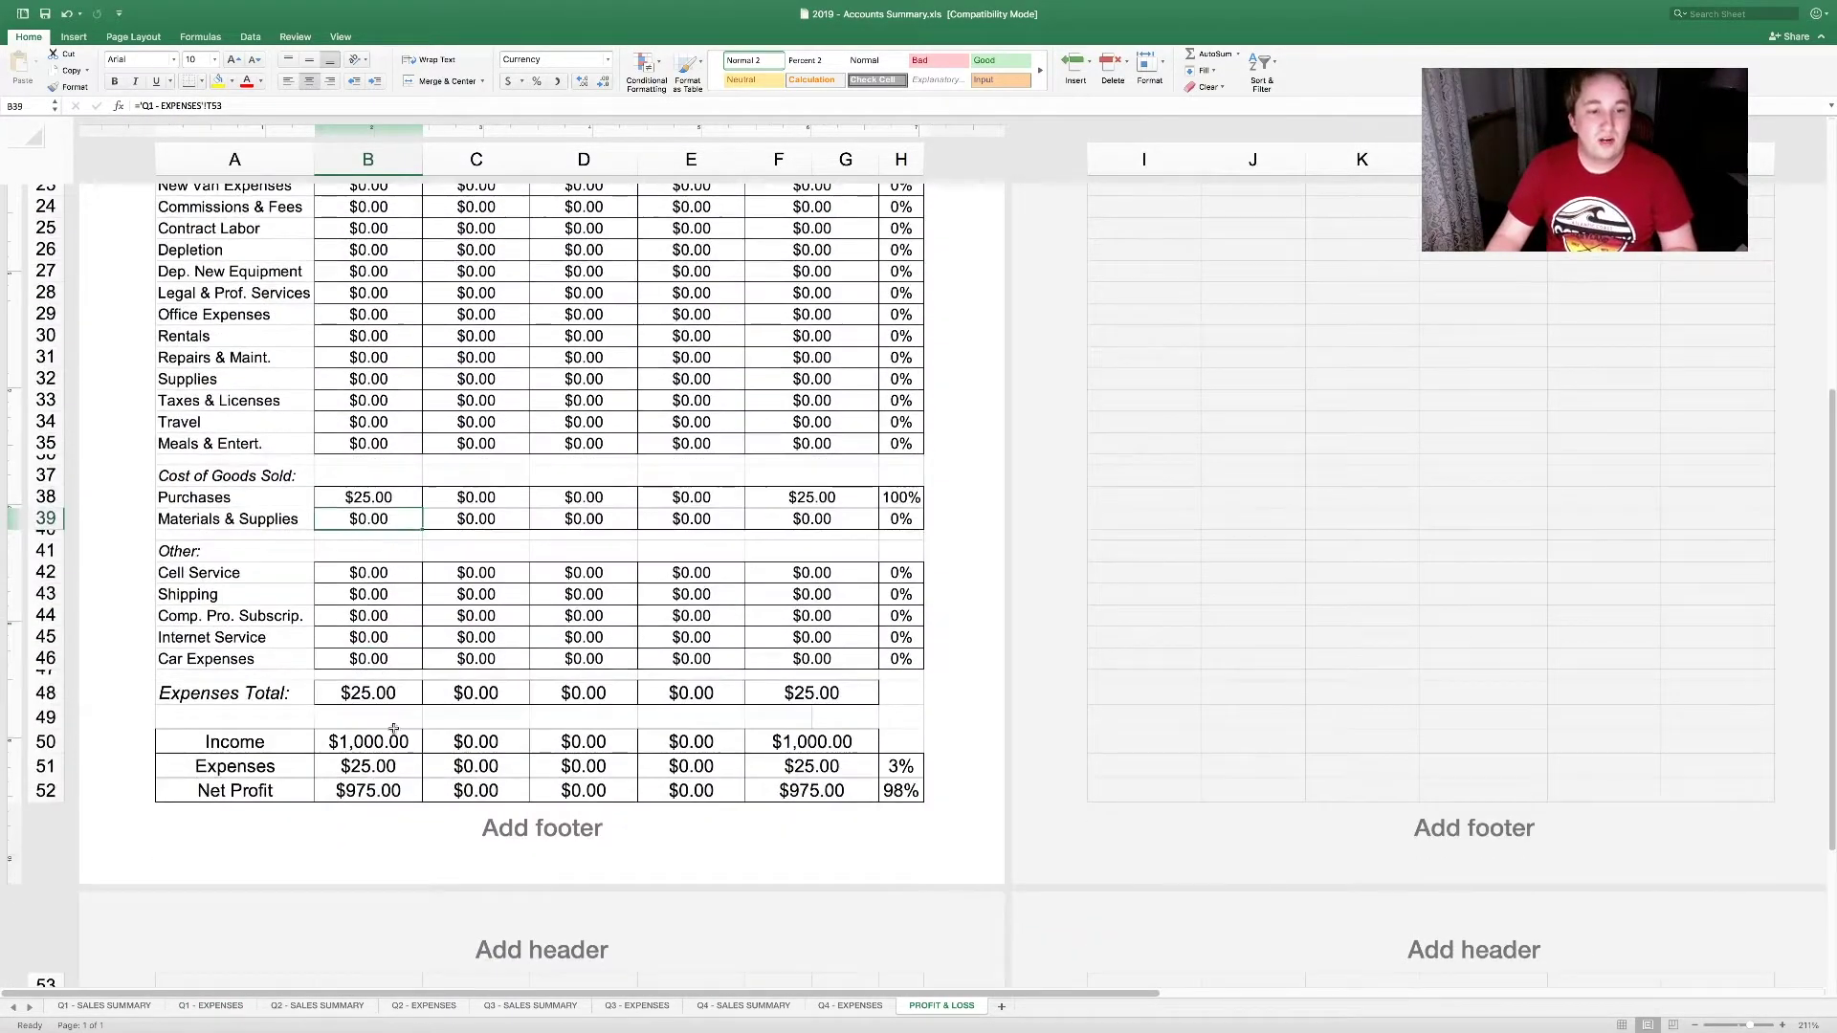
pyautogui.click(395, 705)
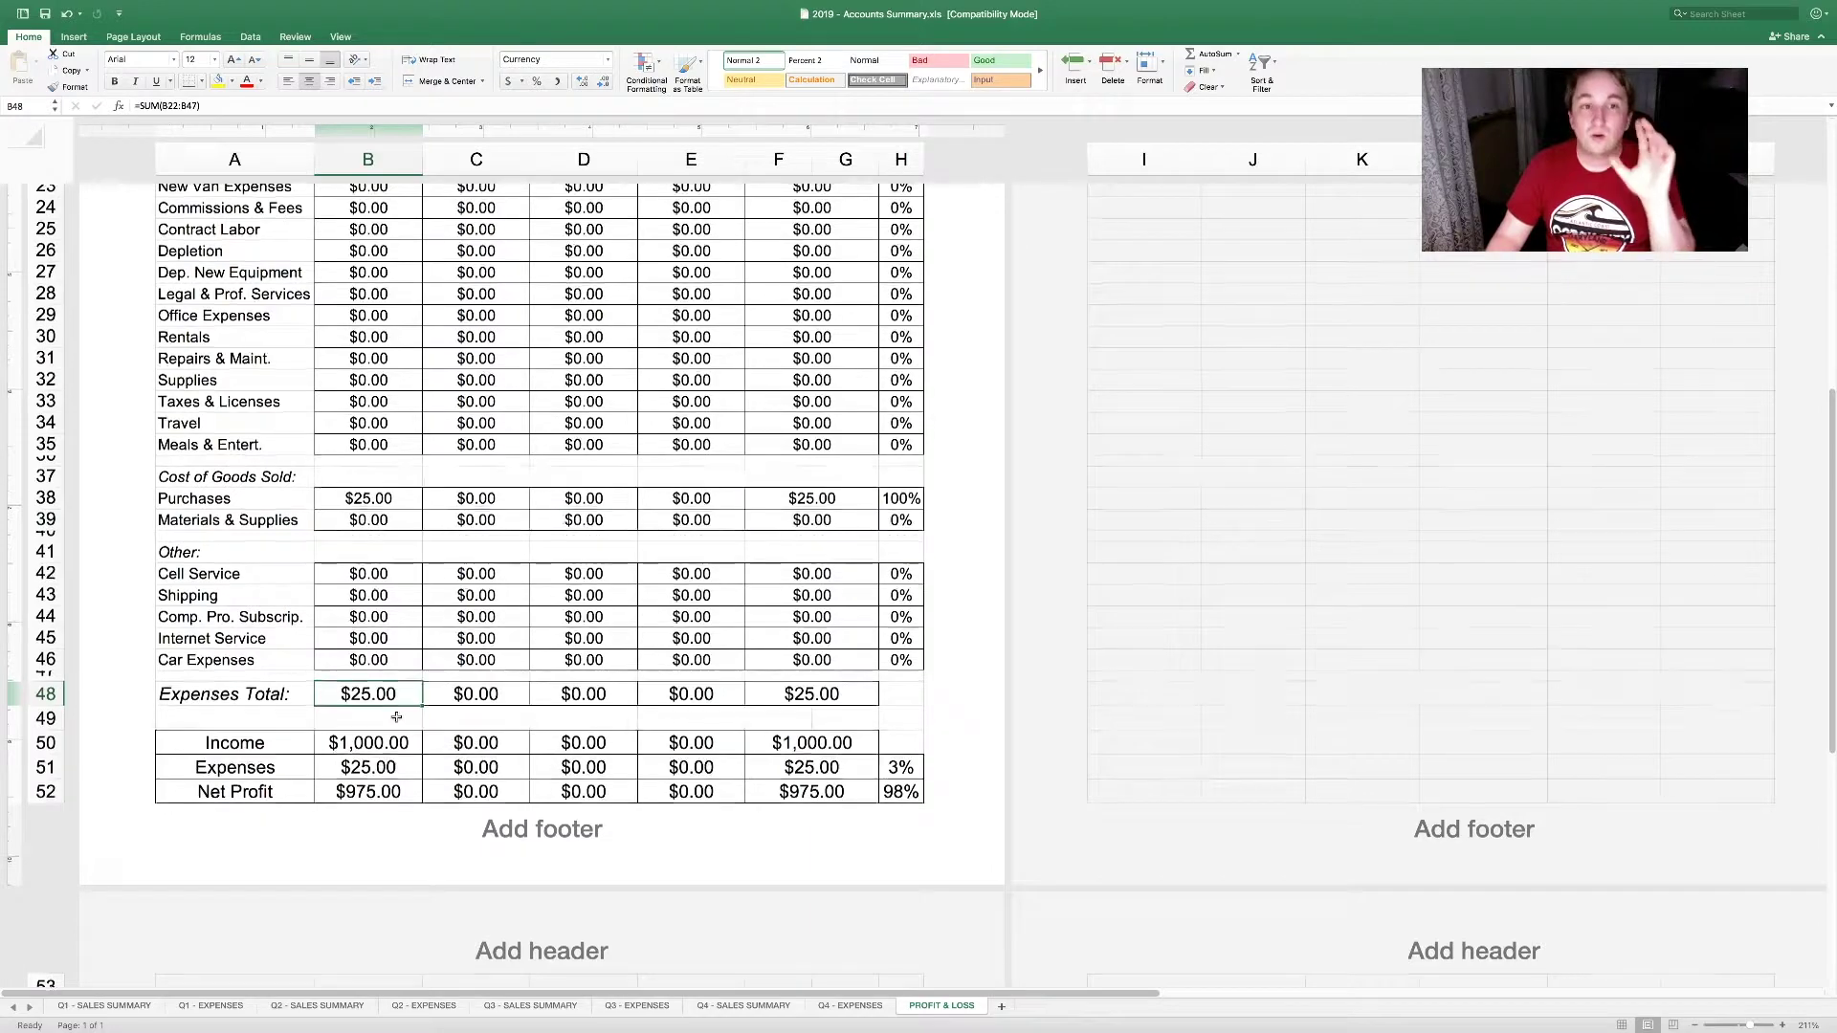
pyautogui.scroll(3, 396, 717)
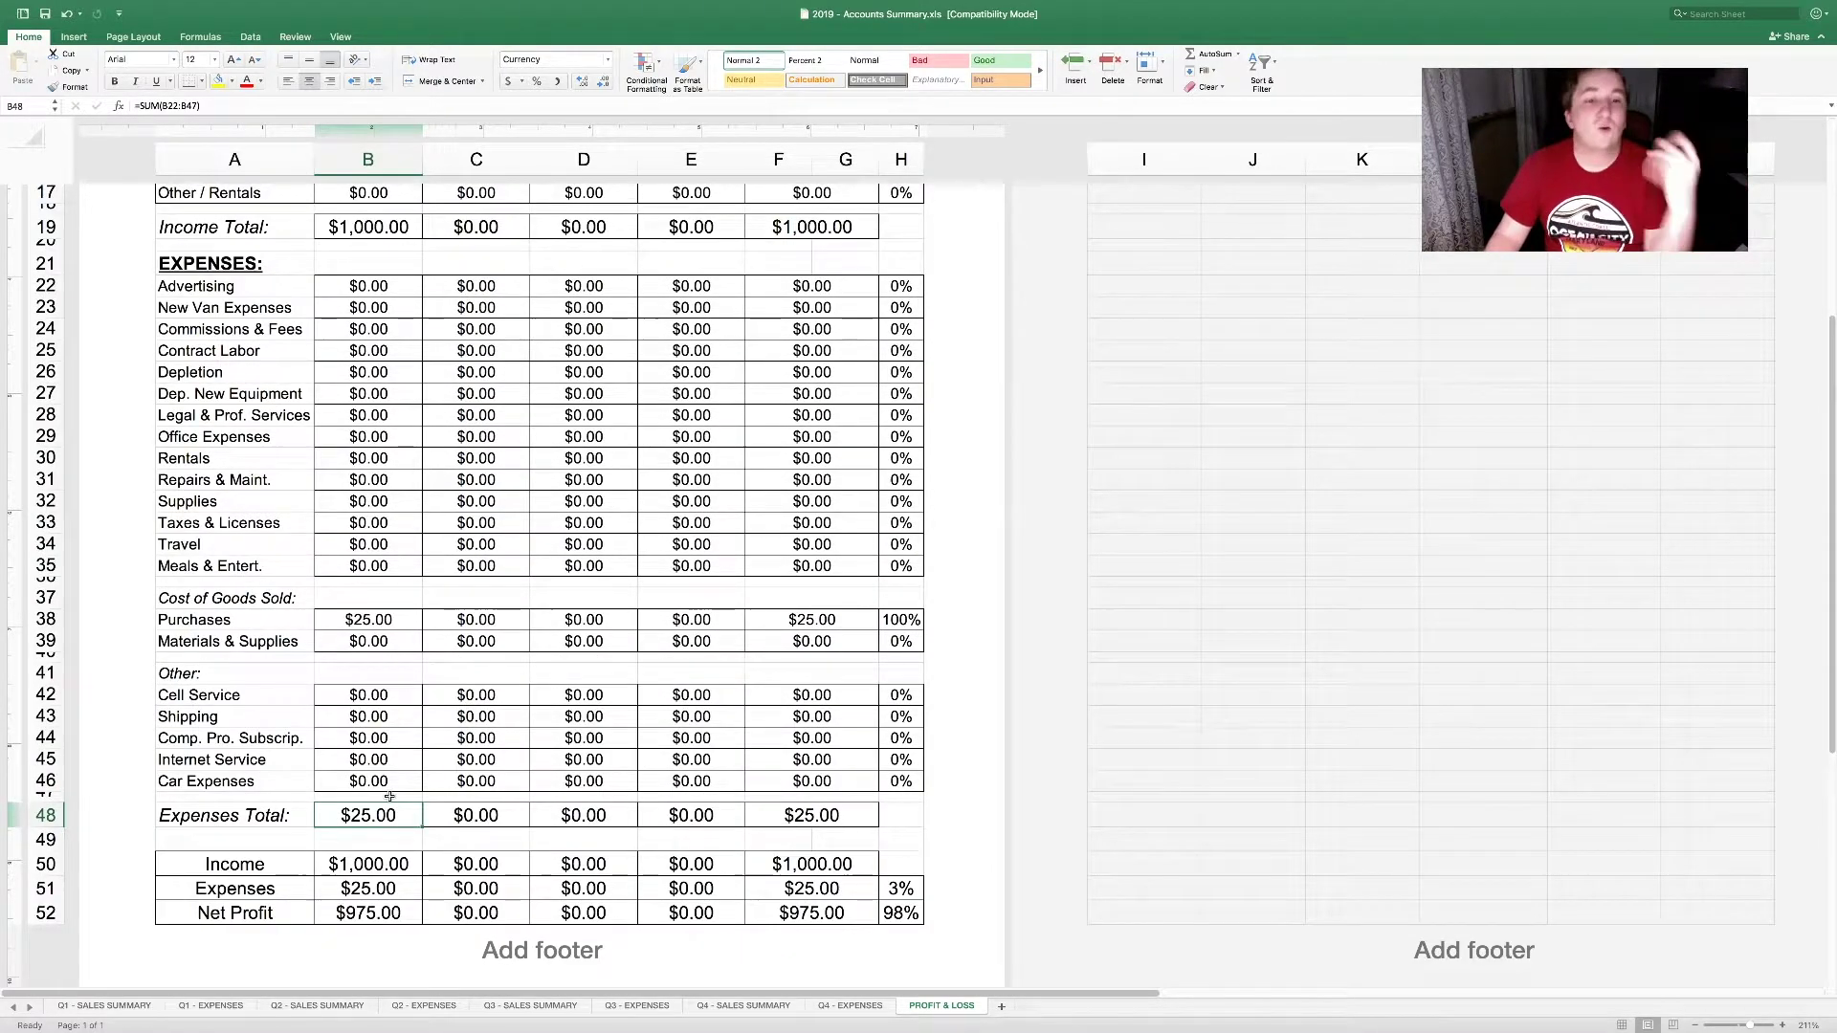
pyautogui.click(400, 867)
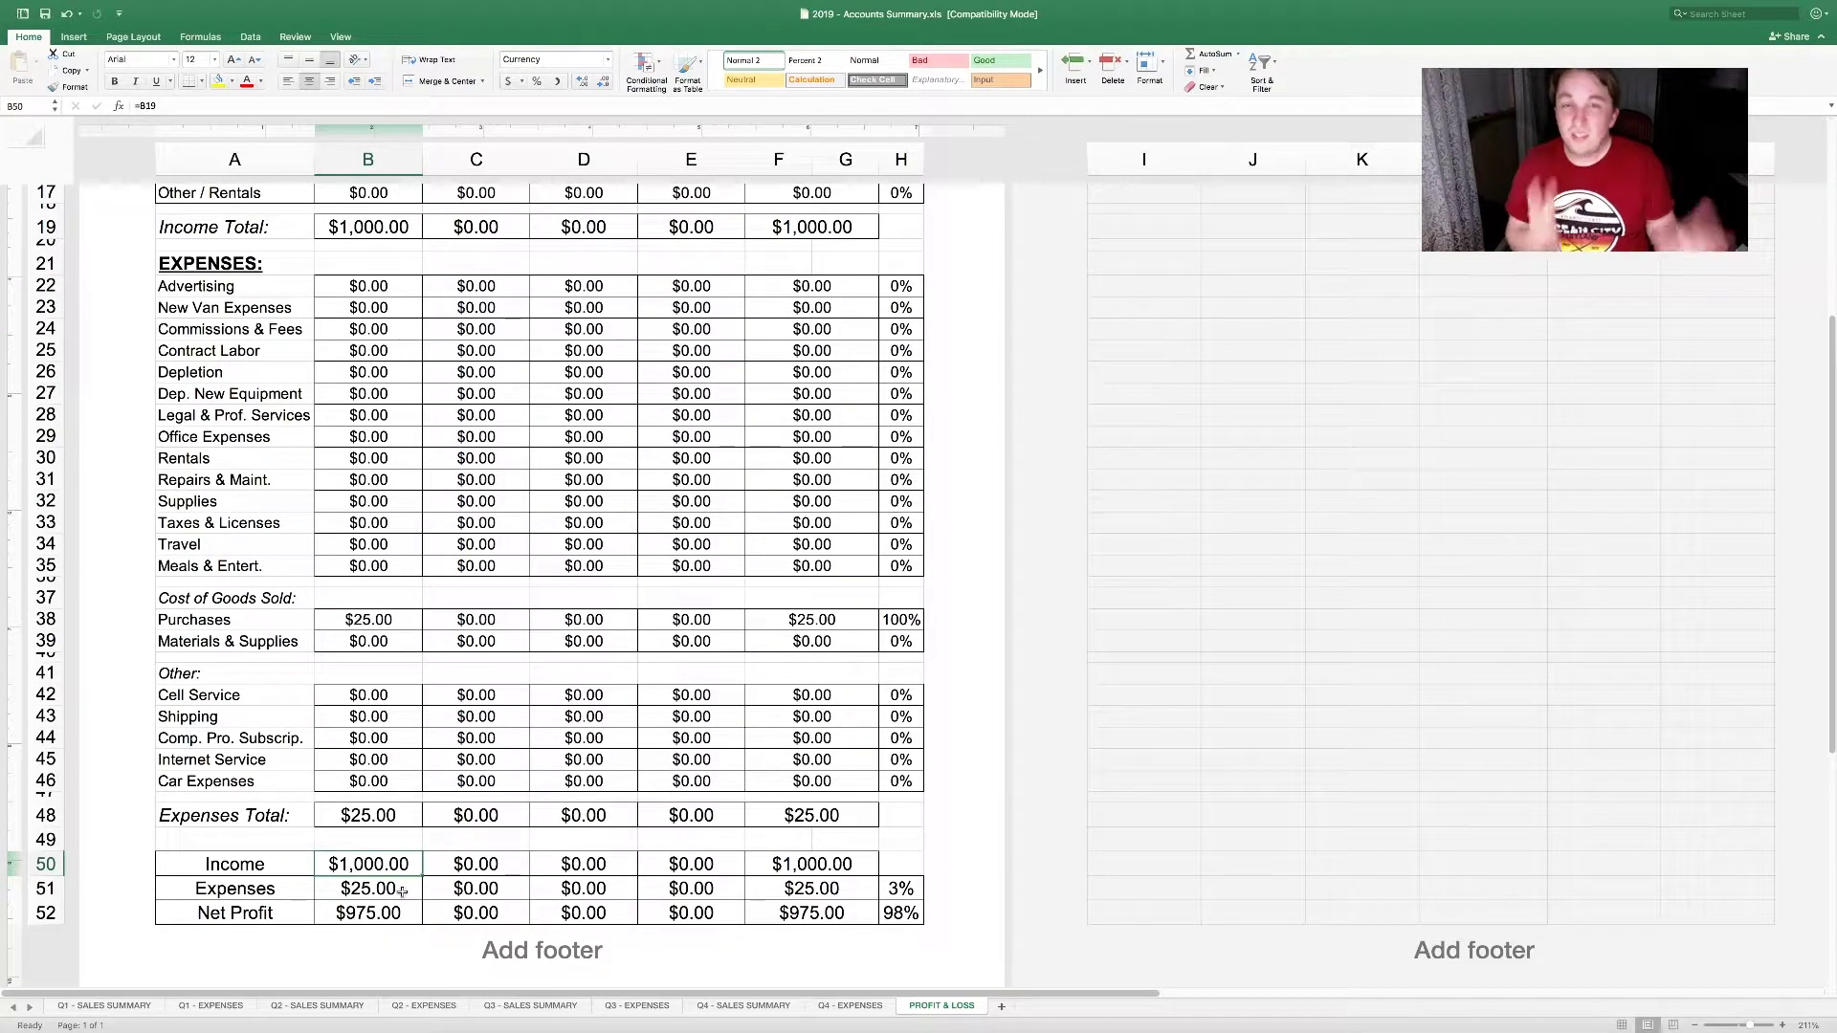
pyautogui.click(398, 917)
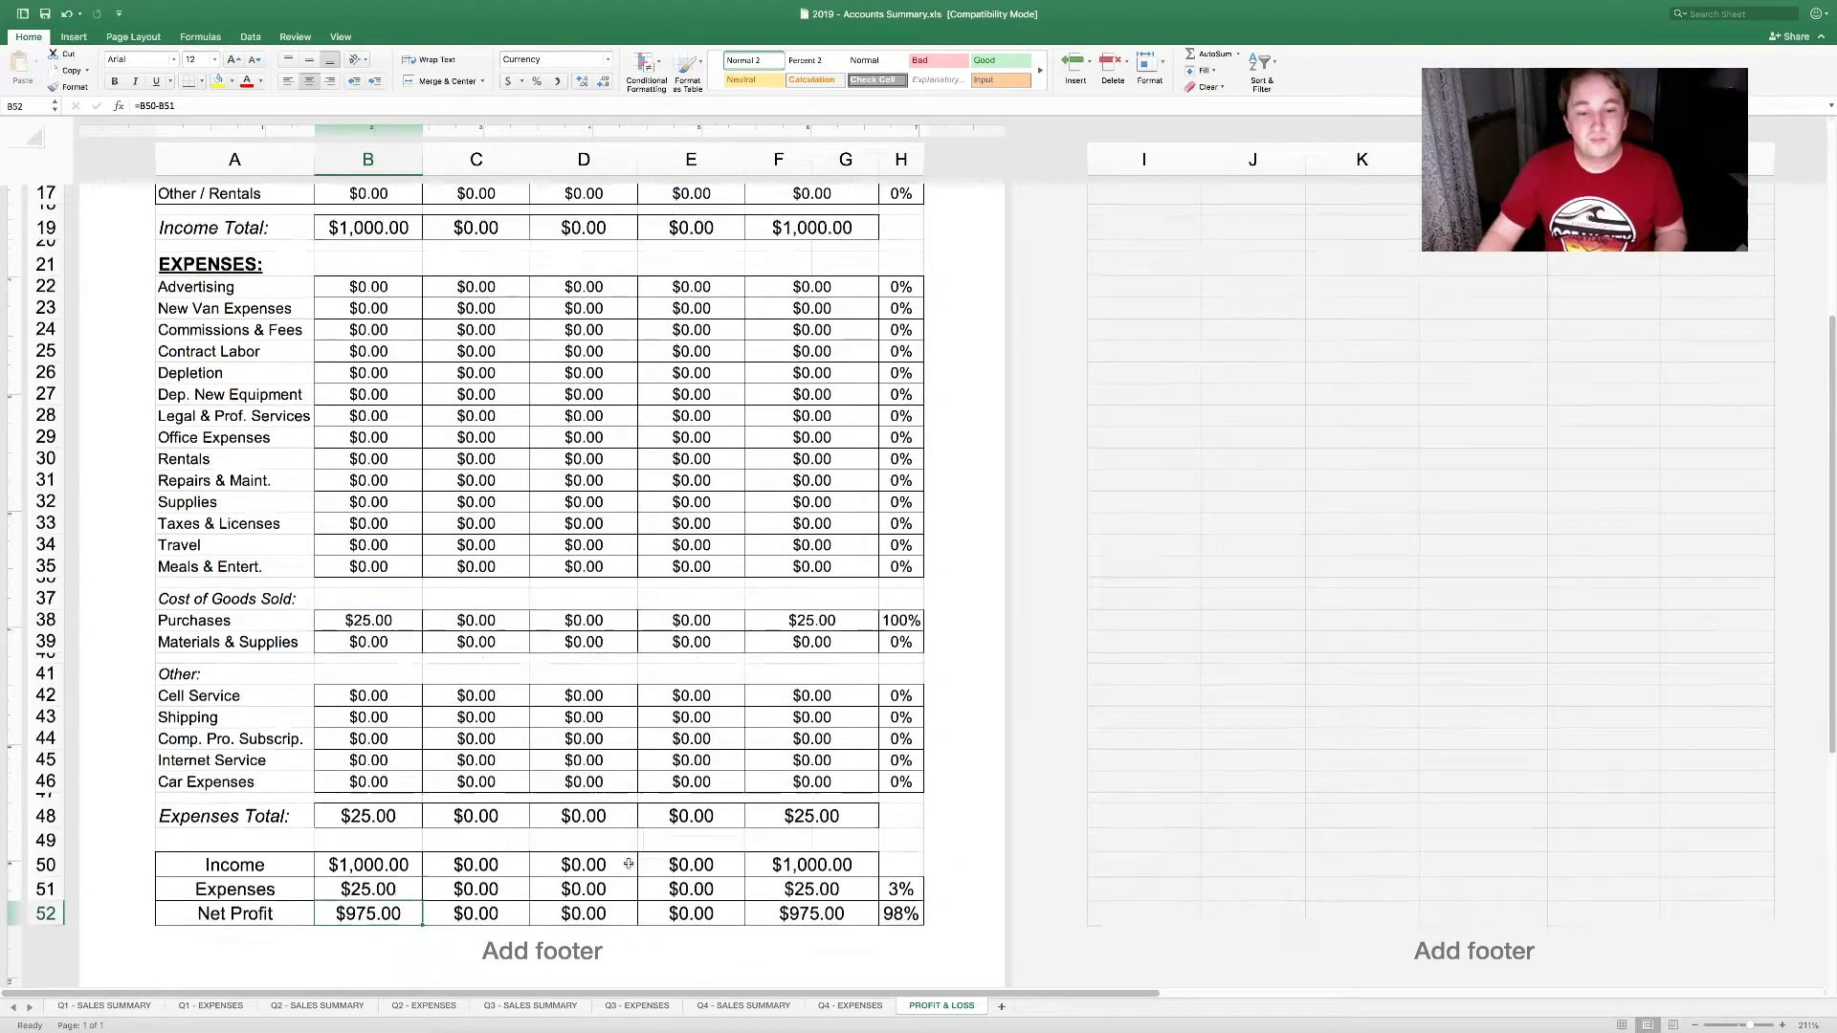
pyautogui.scroll(6, 631, 862)
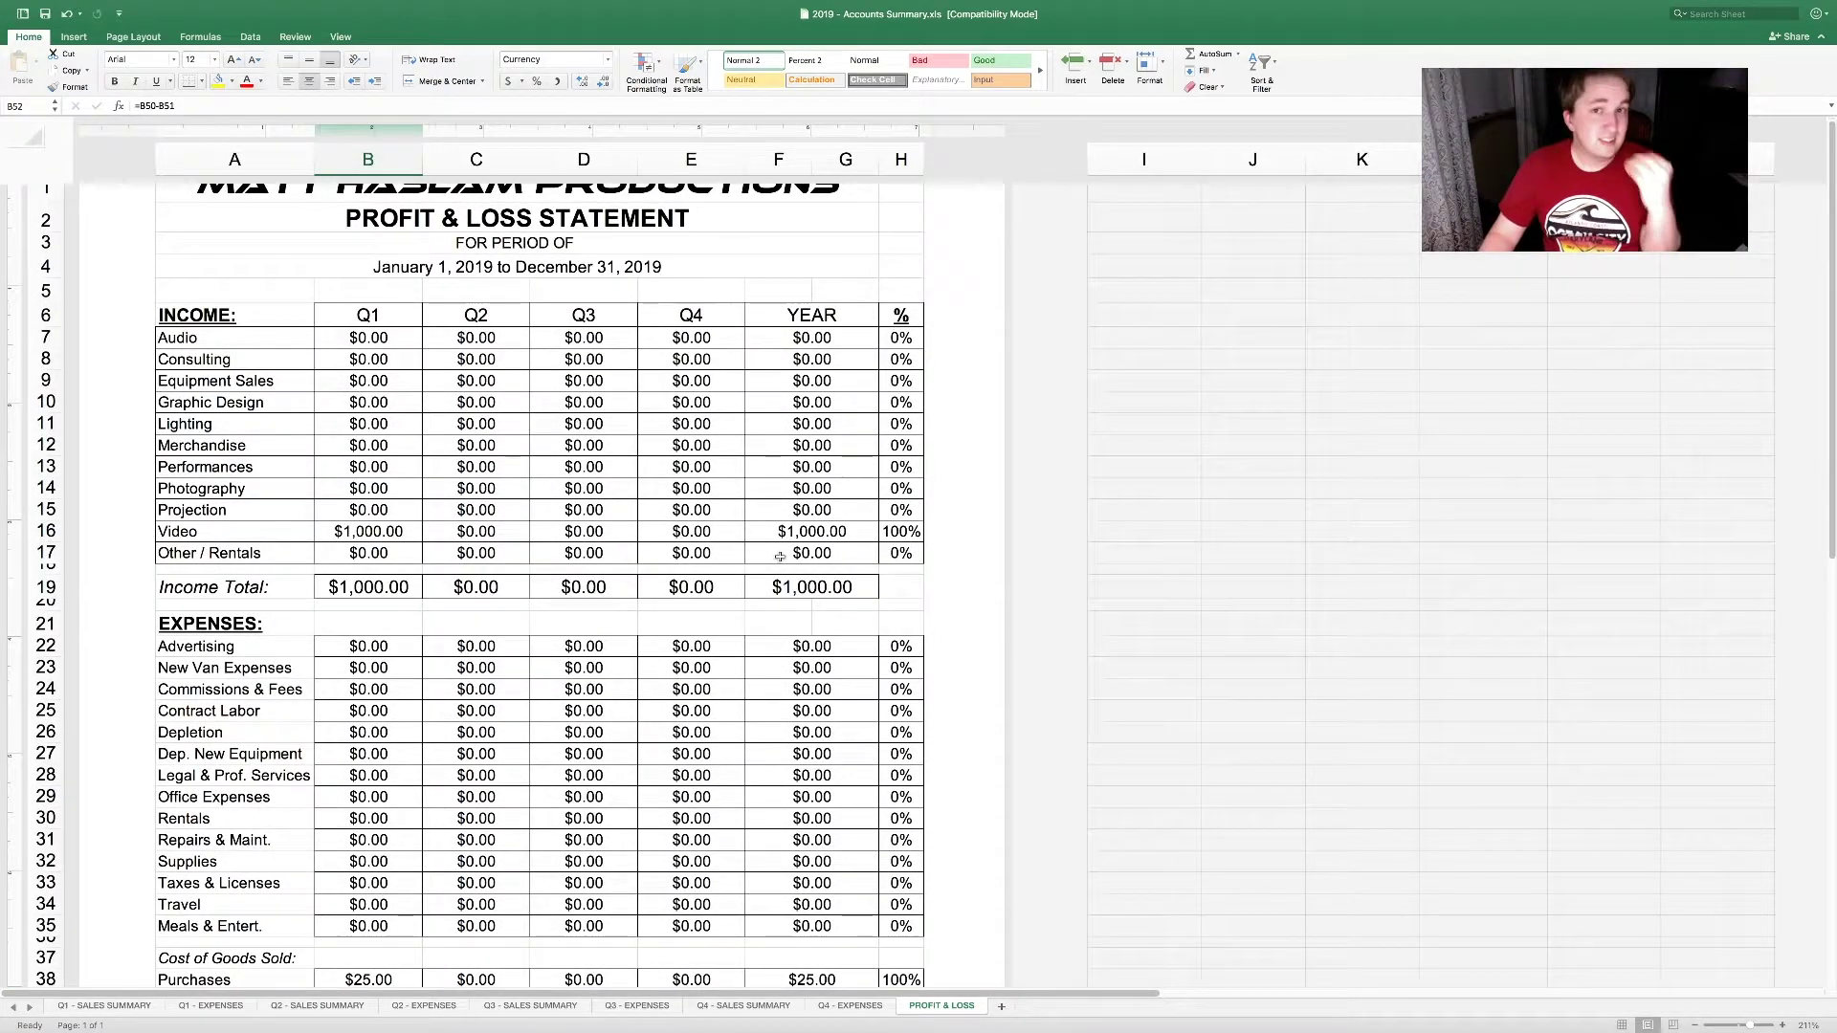
# Step: Check the Video percentage, then enter a first Audio YEAR formula referencing the Q4 amount
pyautogui.click(908, 531)
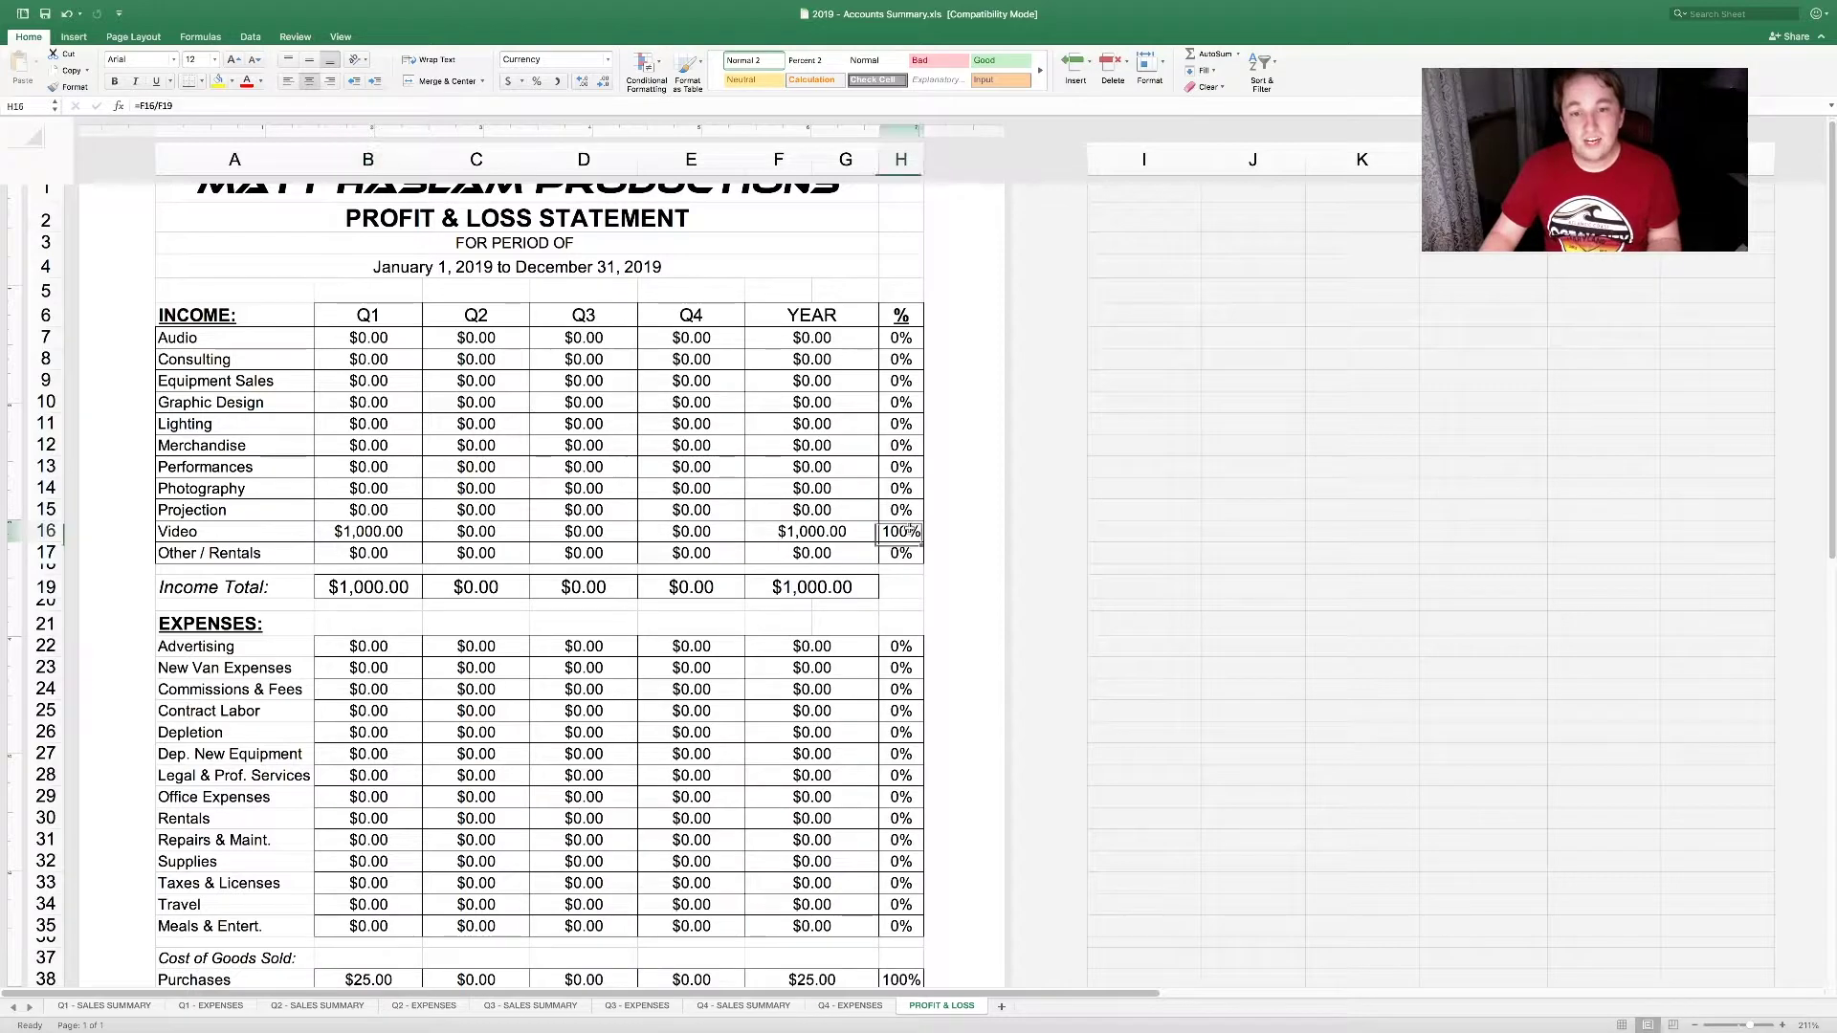
pyautogui.press('Left')
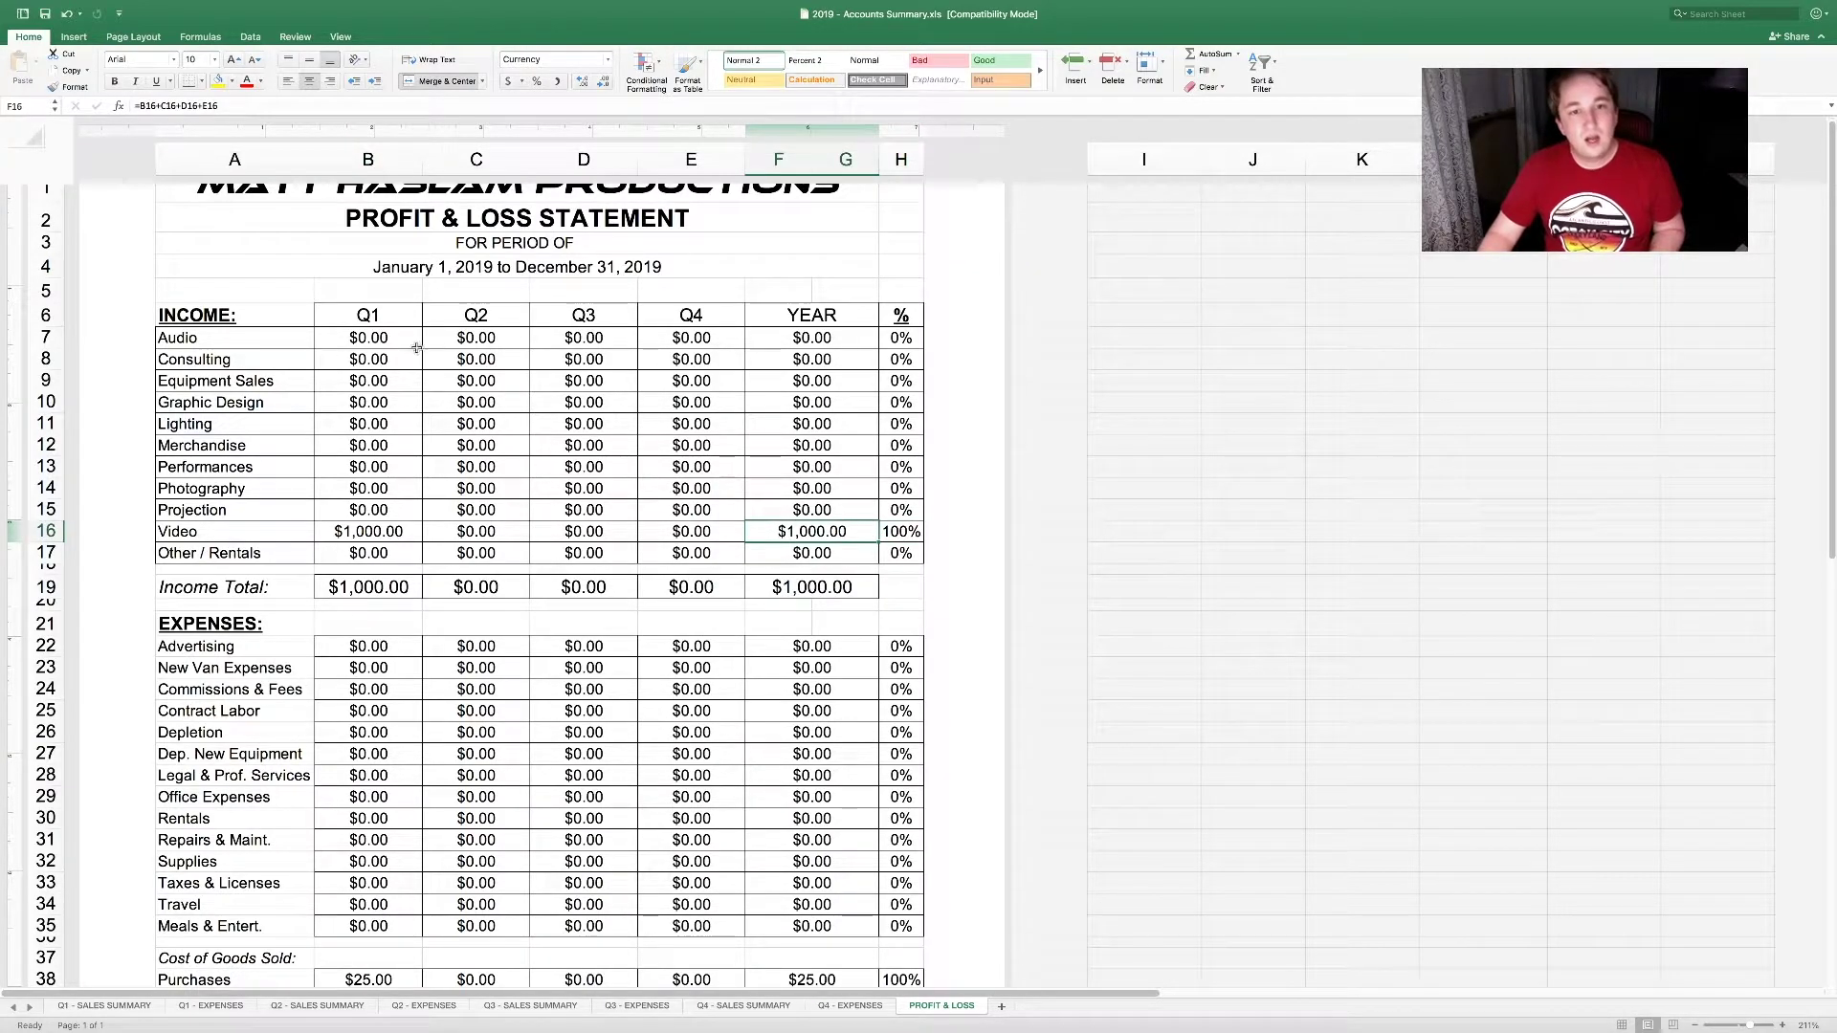
pyautogui.click(414, 345)
pyautogui.click(786, 340)
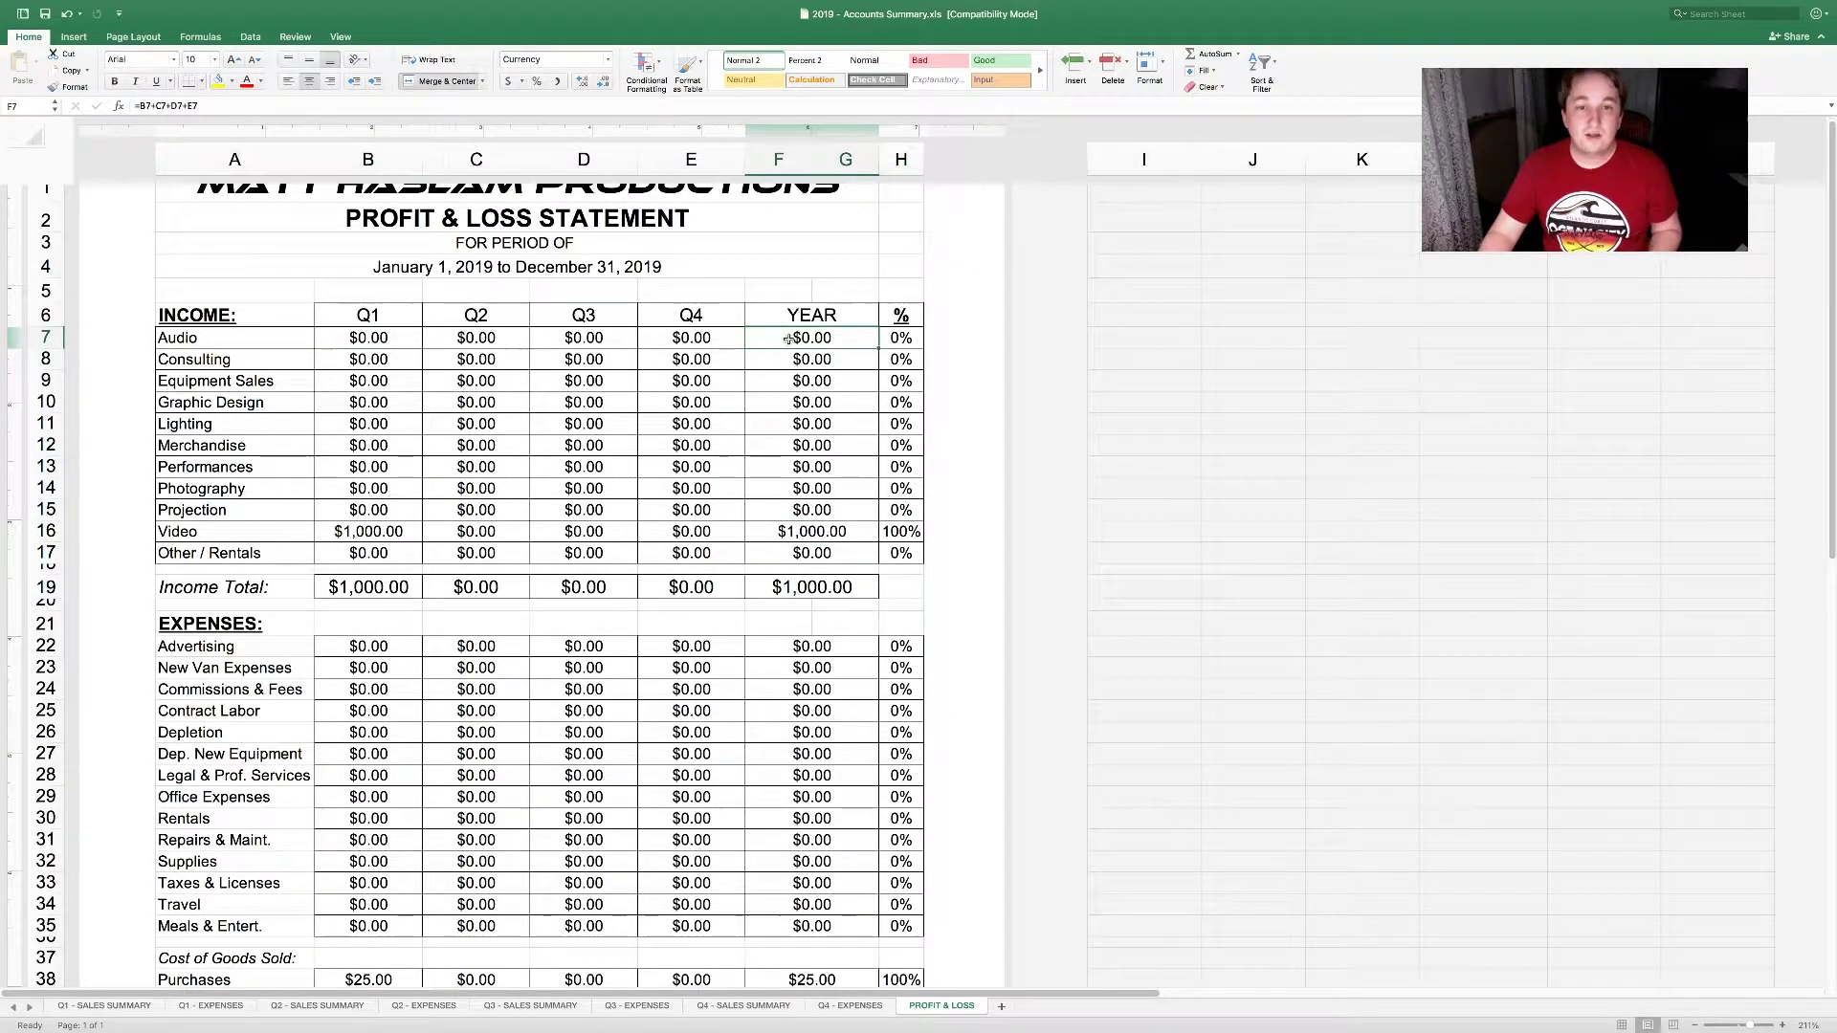
pyautogui.write('=')
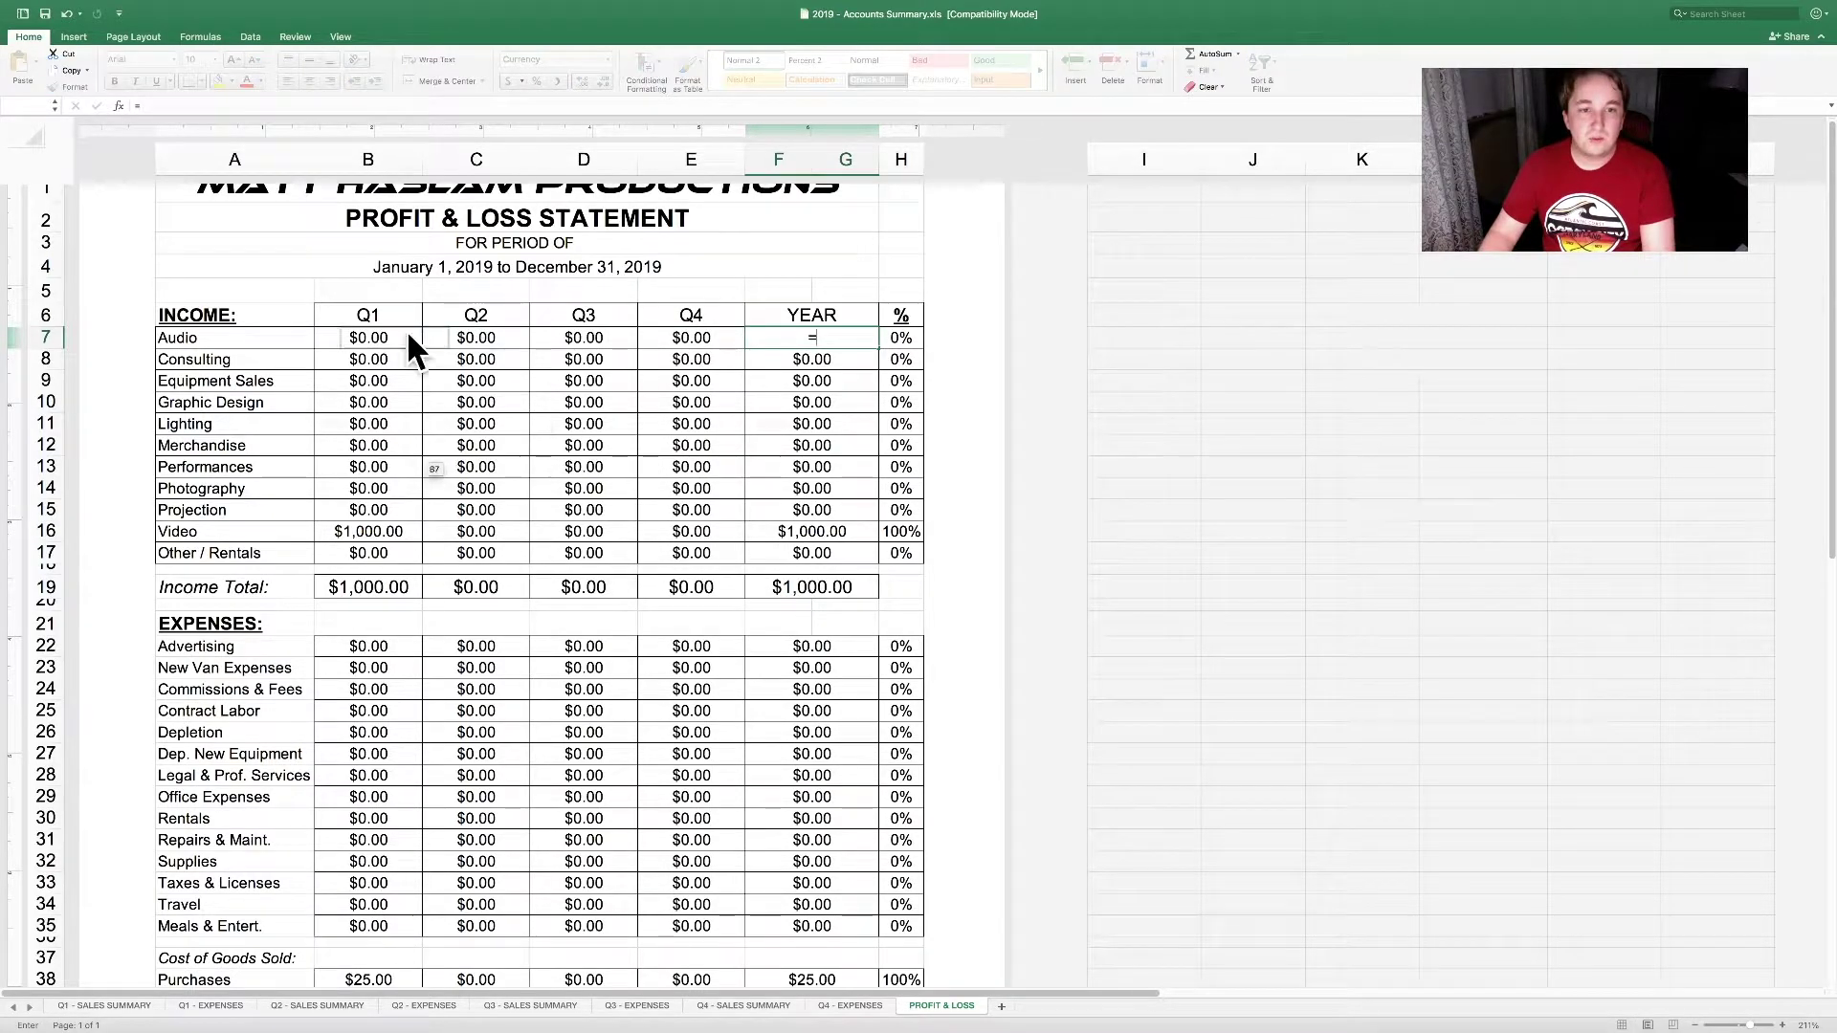
pyautogui.click(471, 337)
pyautogui.click(579, 337)
pyautogui.click(675, 335)
pyautogui.press('Return')
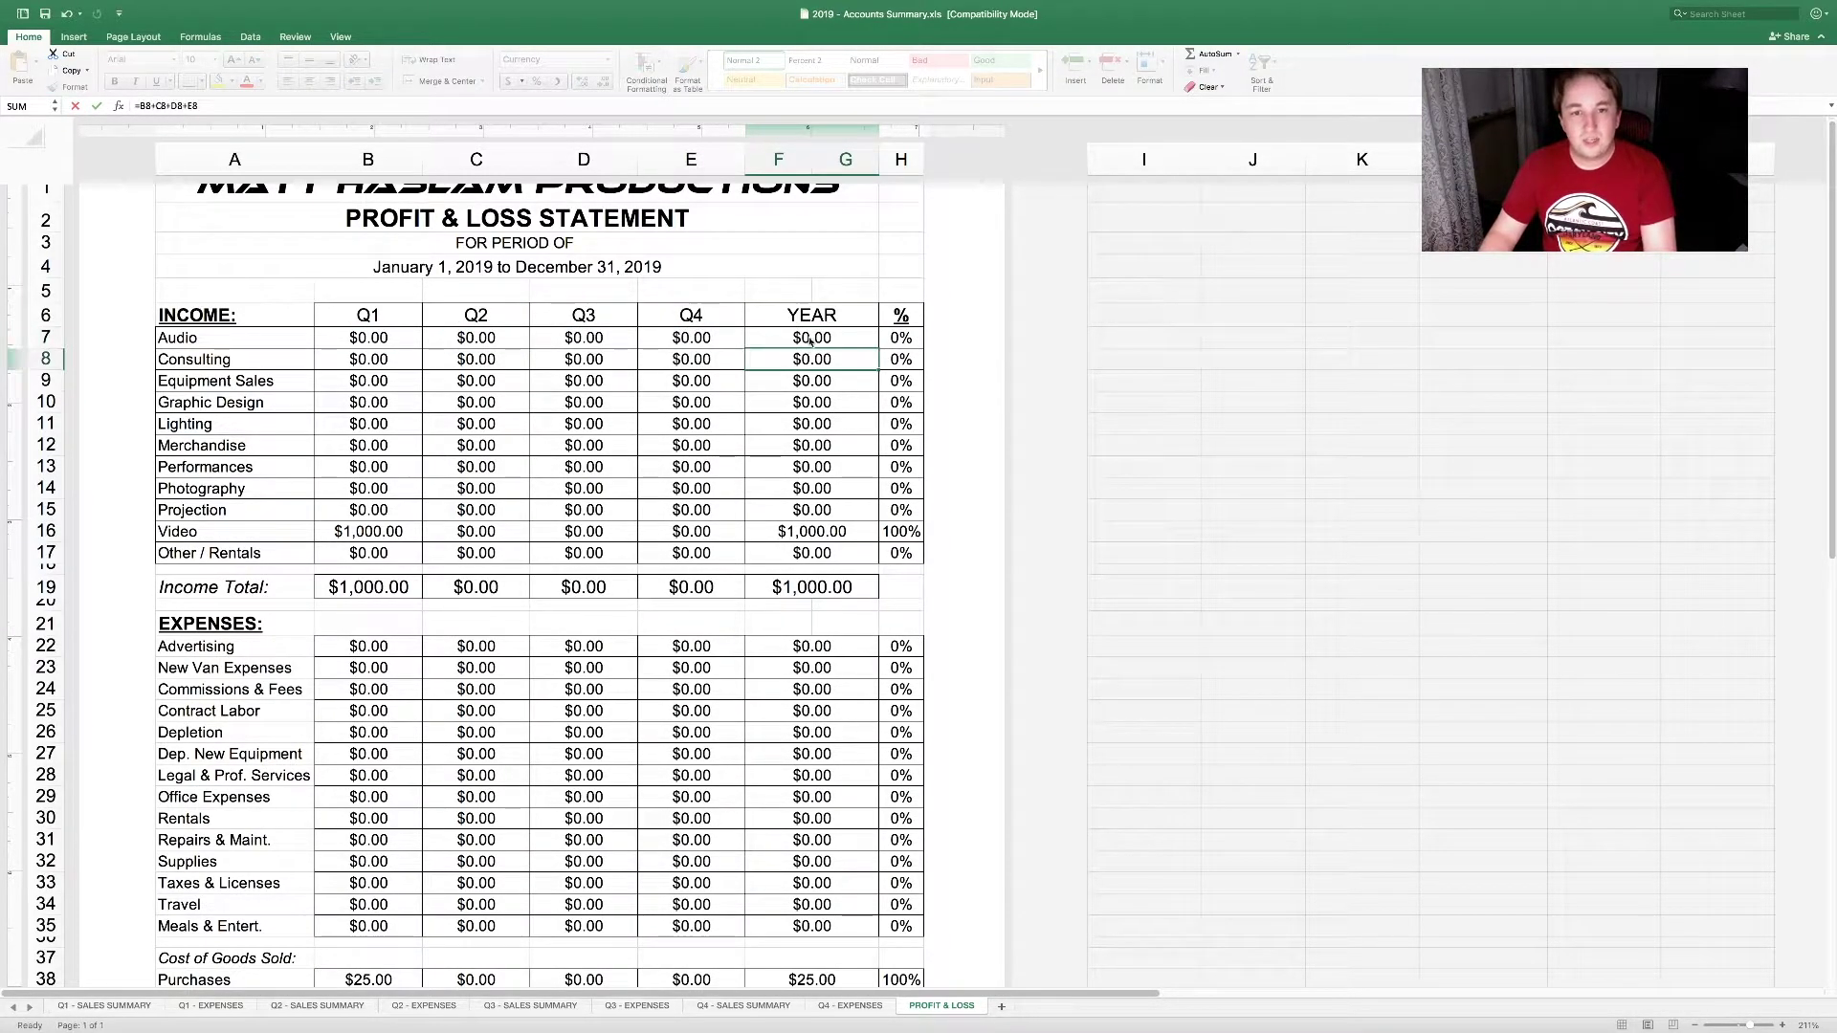
# Step: Redo the Audio YEAR total as the sum of the Q1+Q2+Q3+Q4 Audio amounts
pyautogui.click(810, 335)
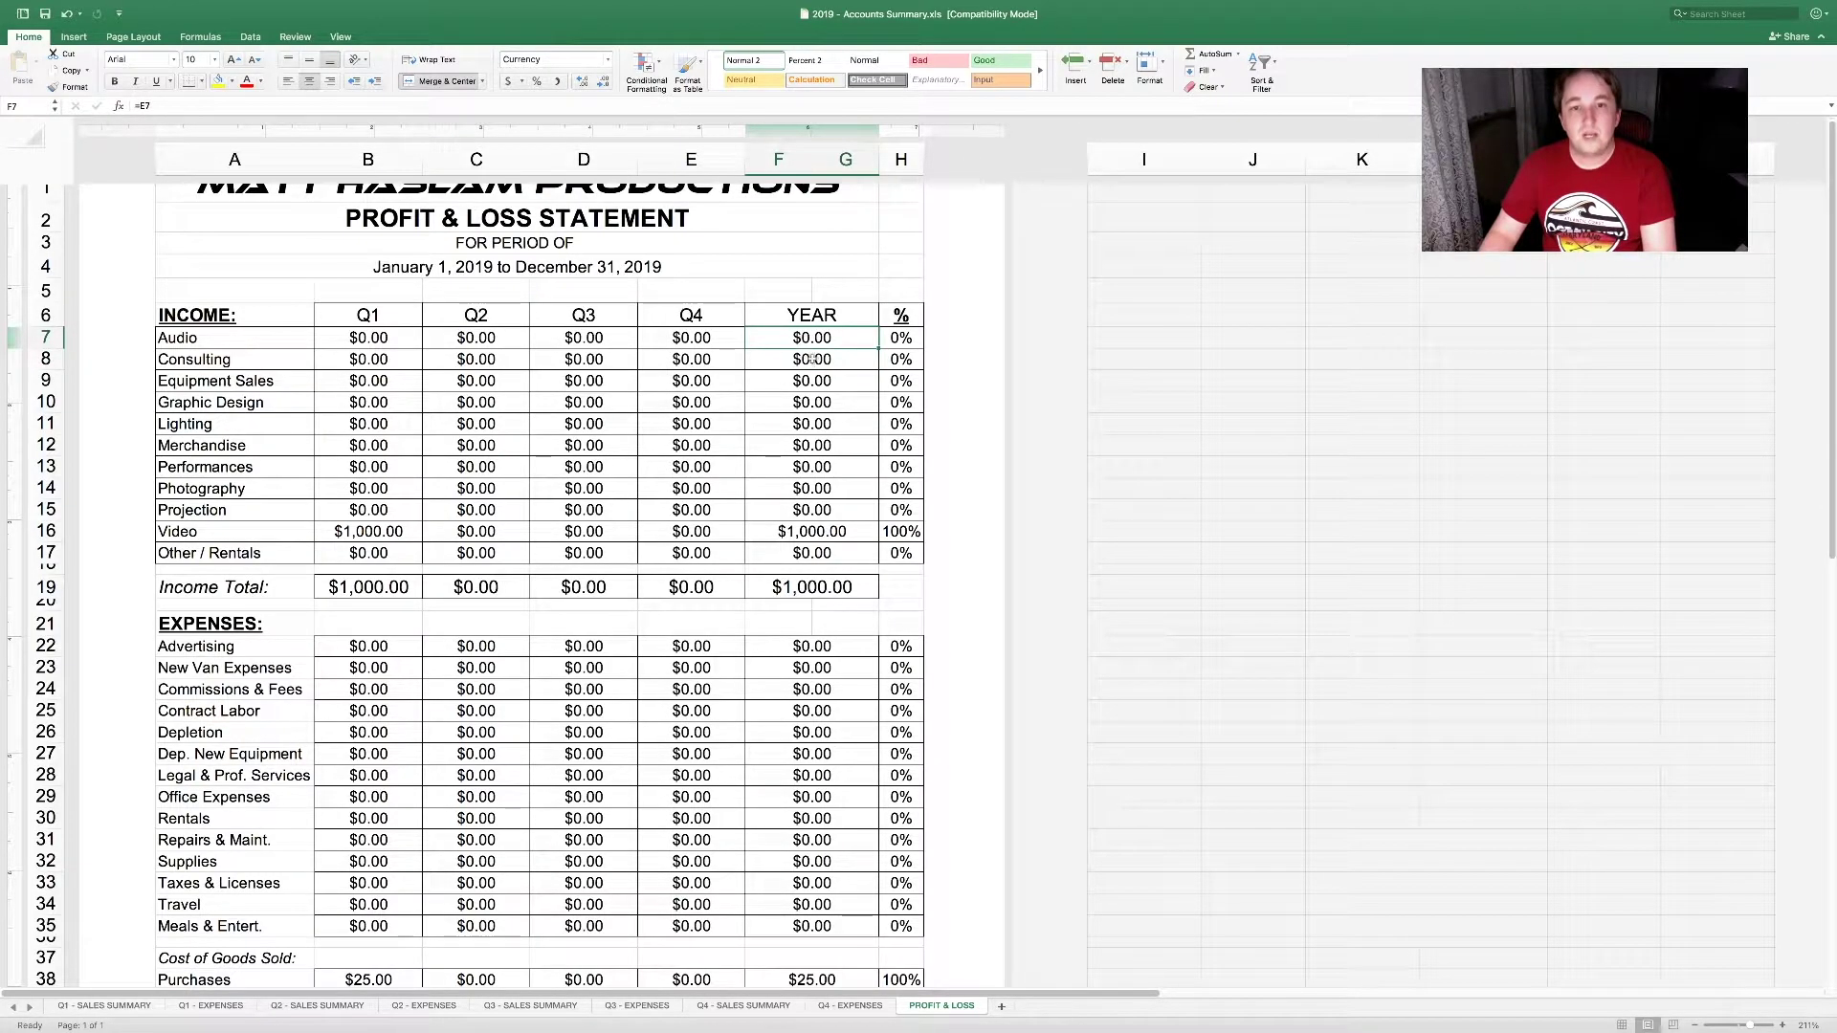
pyautogui.write('=')
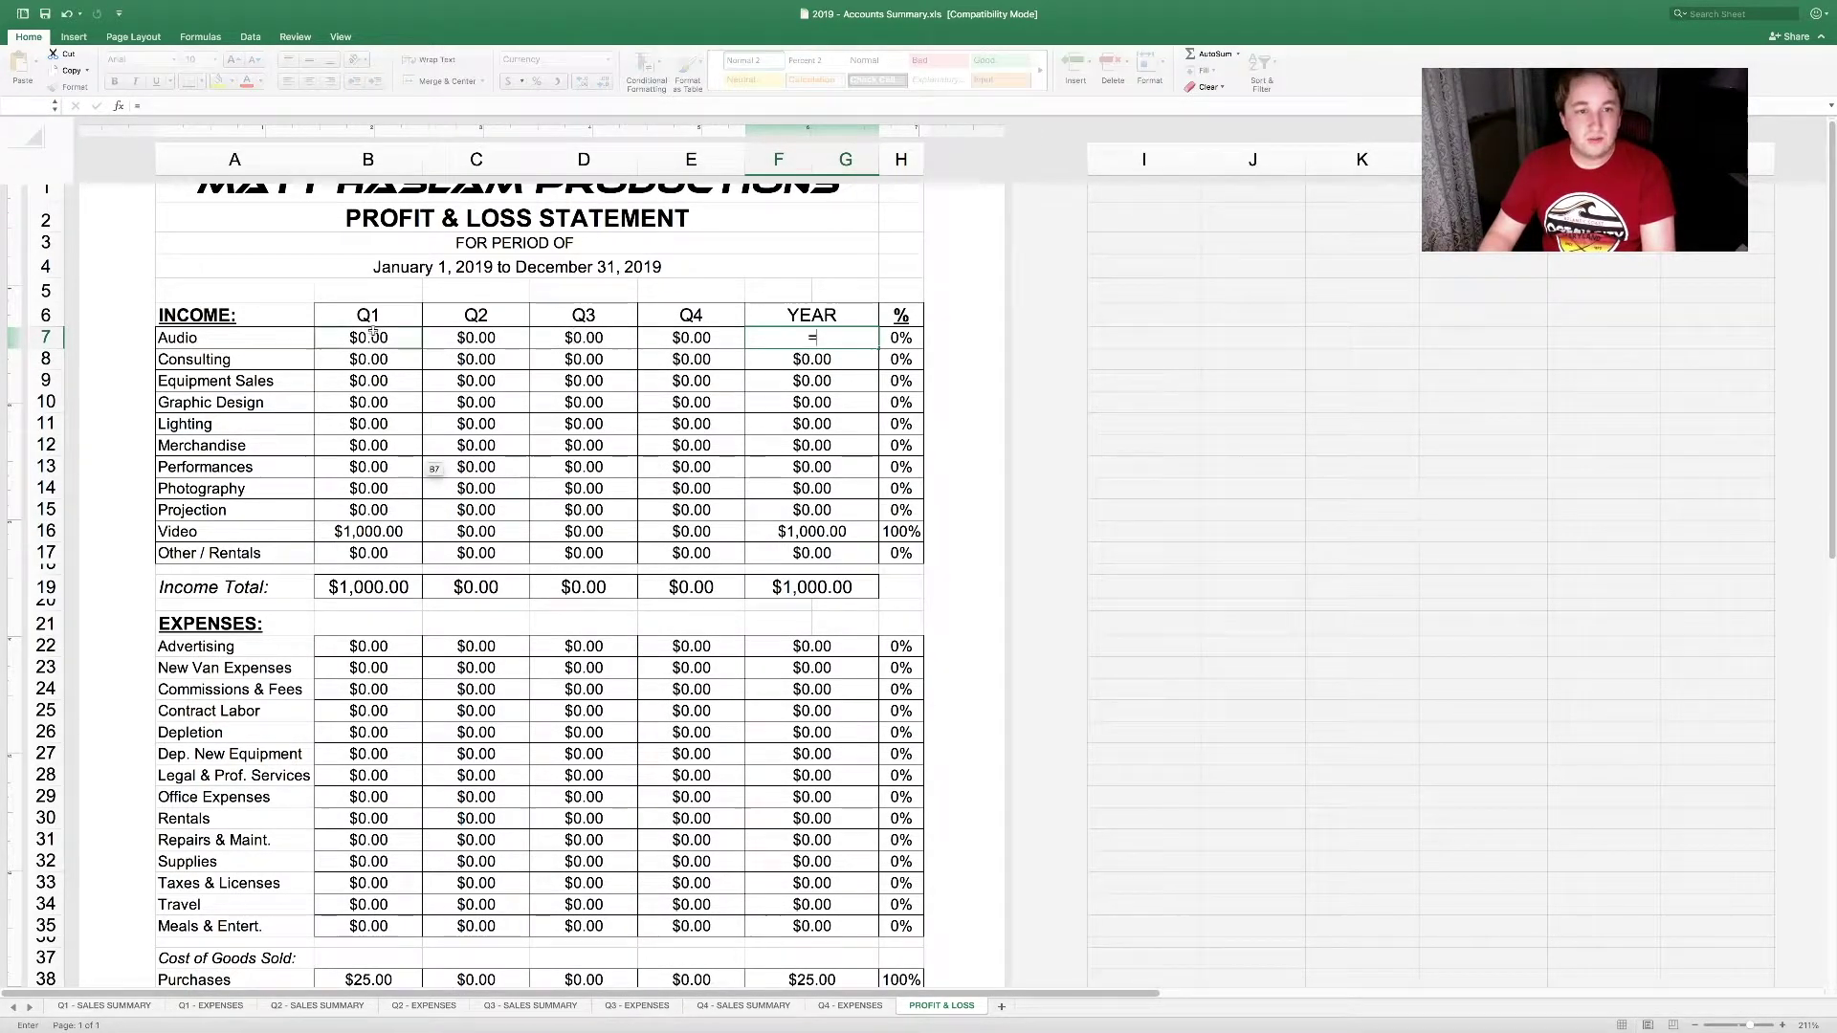
pyautogui.click(418, 343)
pyautogui.write('+')
pyautogui.click(468, 340)
pyautogui.write('+')
pyautogui.click(577, 339)
pyautogui.write('+')
pyautogui.click(685, 337)
pyautogui.press('Return')
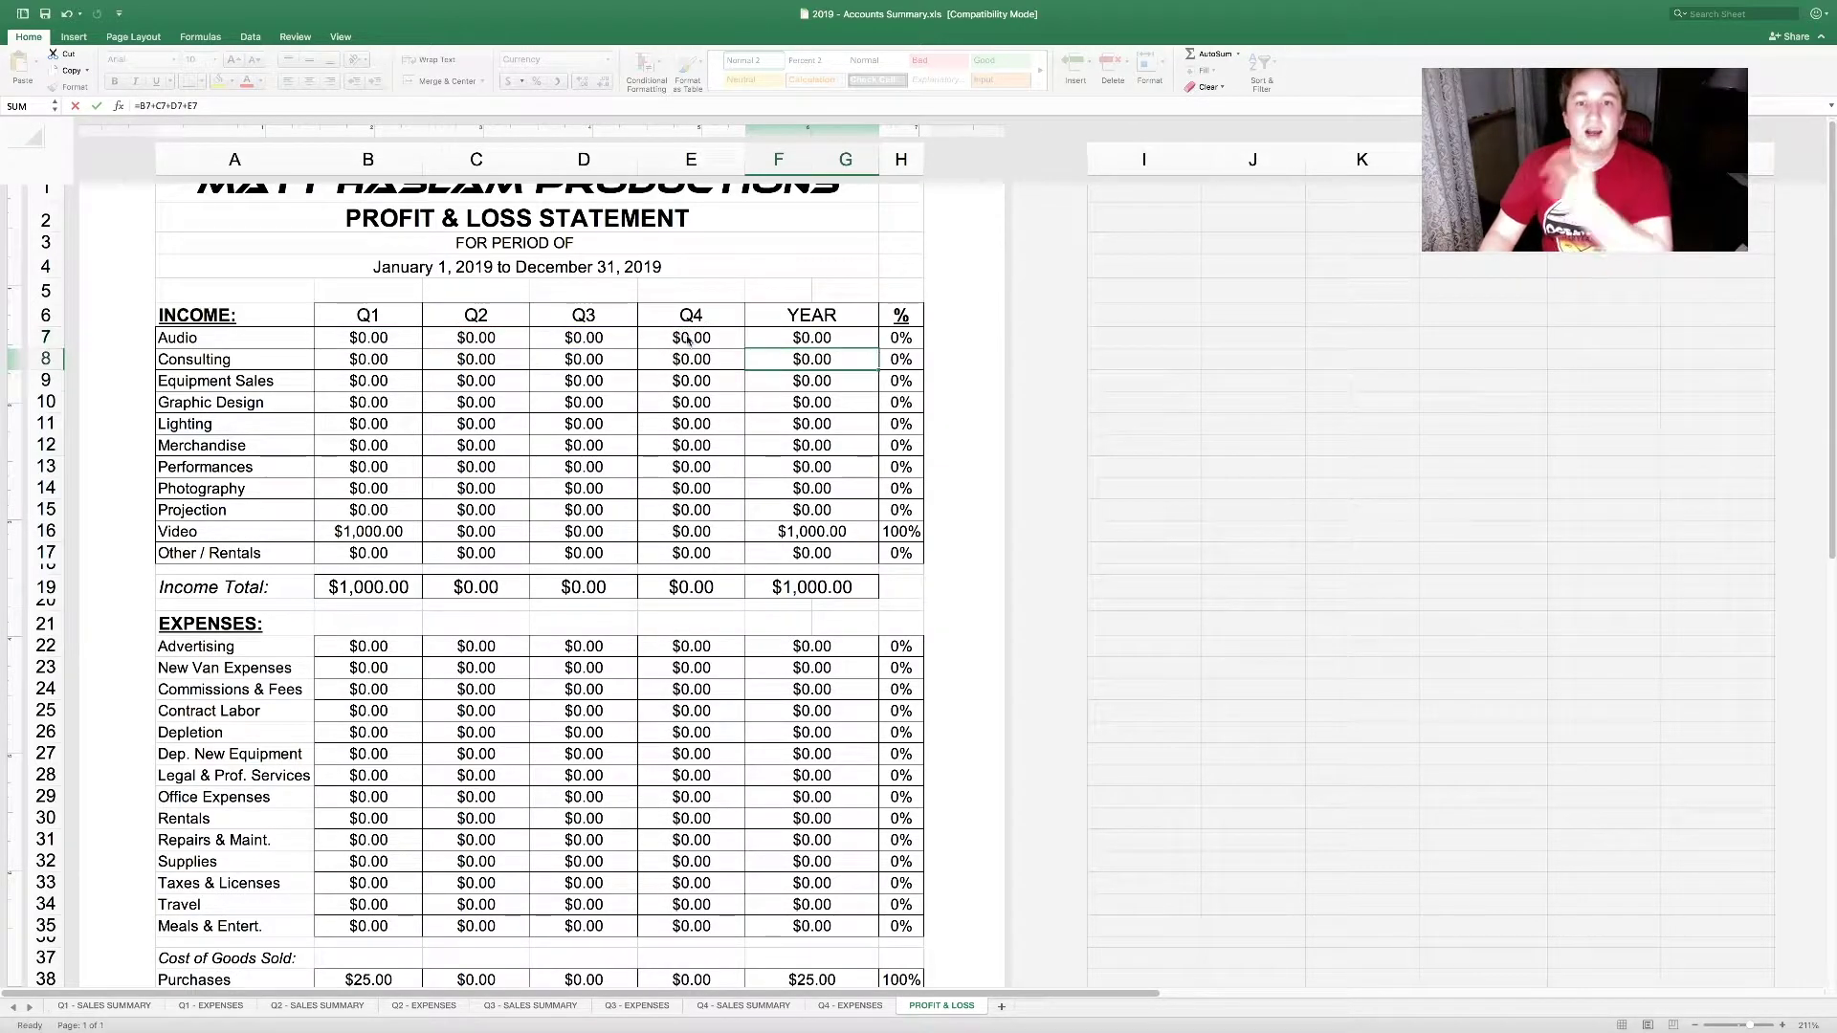
# Step: Review the YEAR totals from Audio to Other / Rentals, the Video percentage and Income Total
pyautogui.click(786, 338)
pyautogui.moveTo(847, 337); pyautogui.dragTo(850, 551)
pyautogui.click(850, 550)
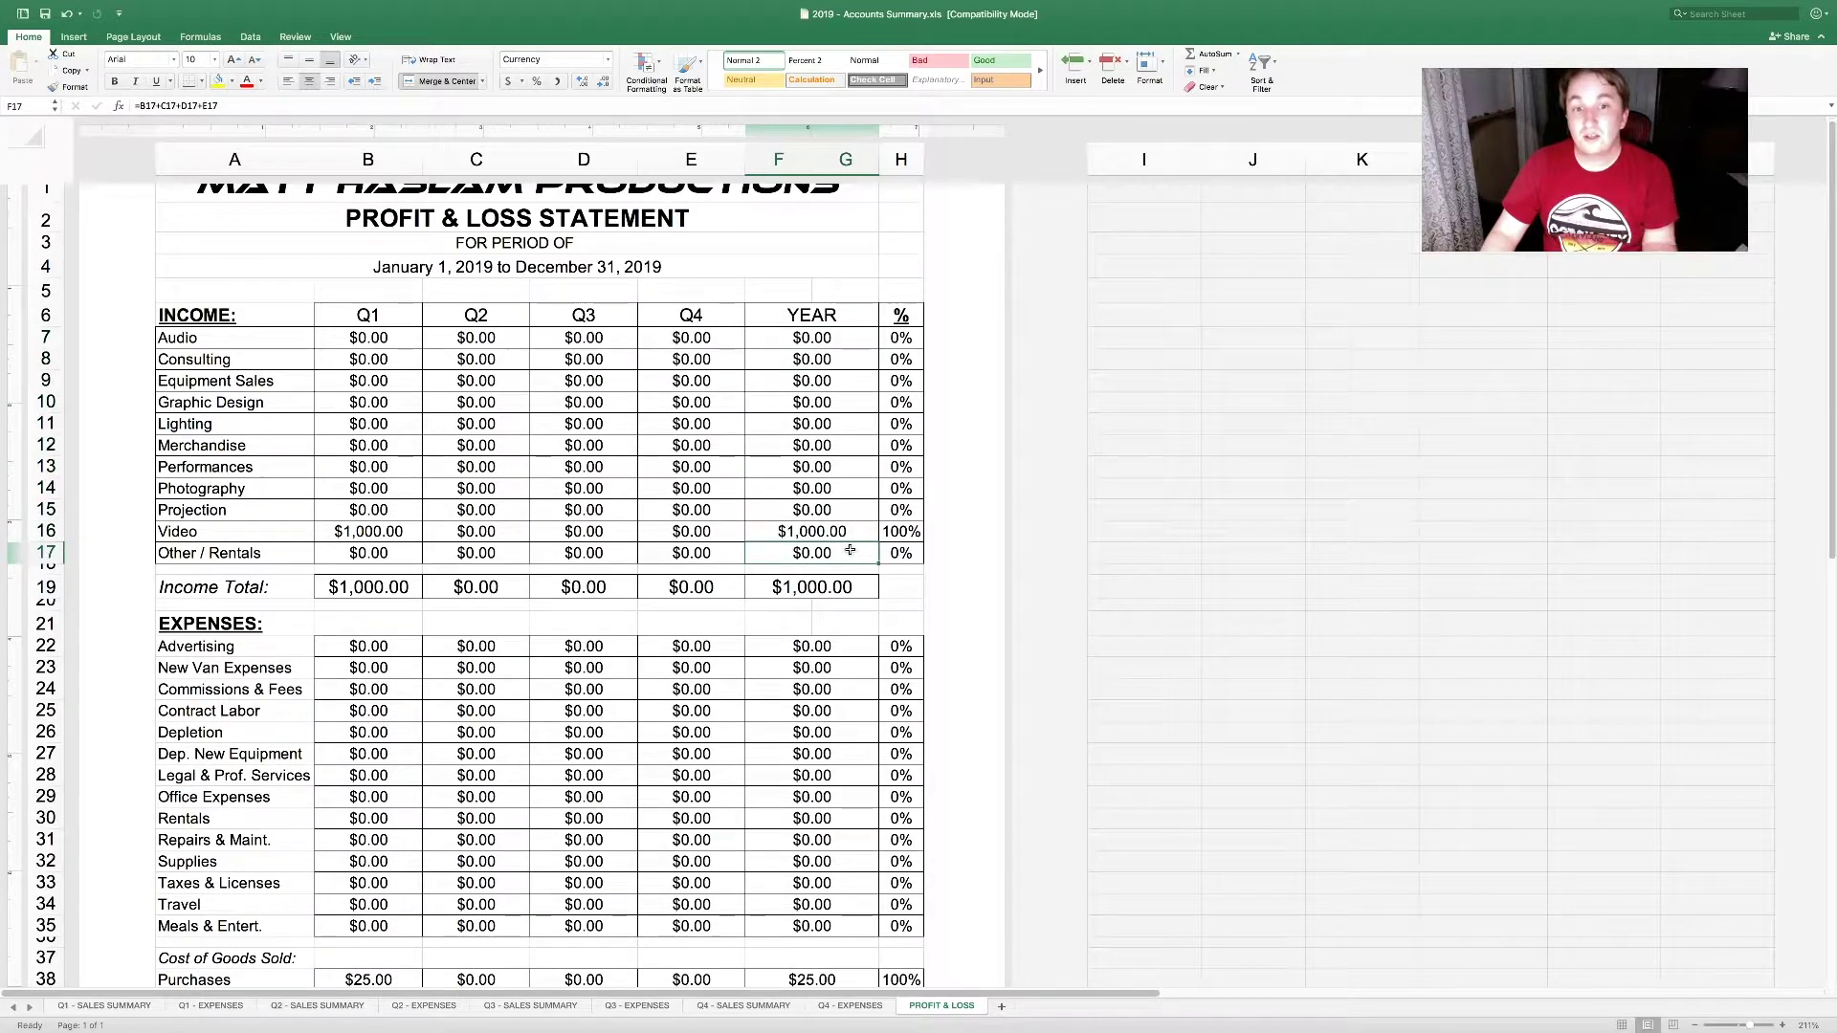
pyautogui.click(899, 536)
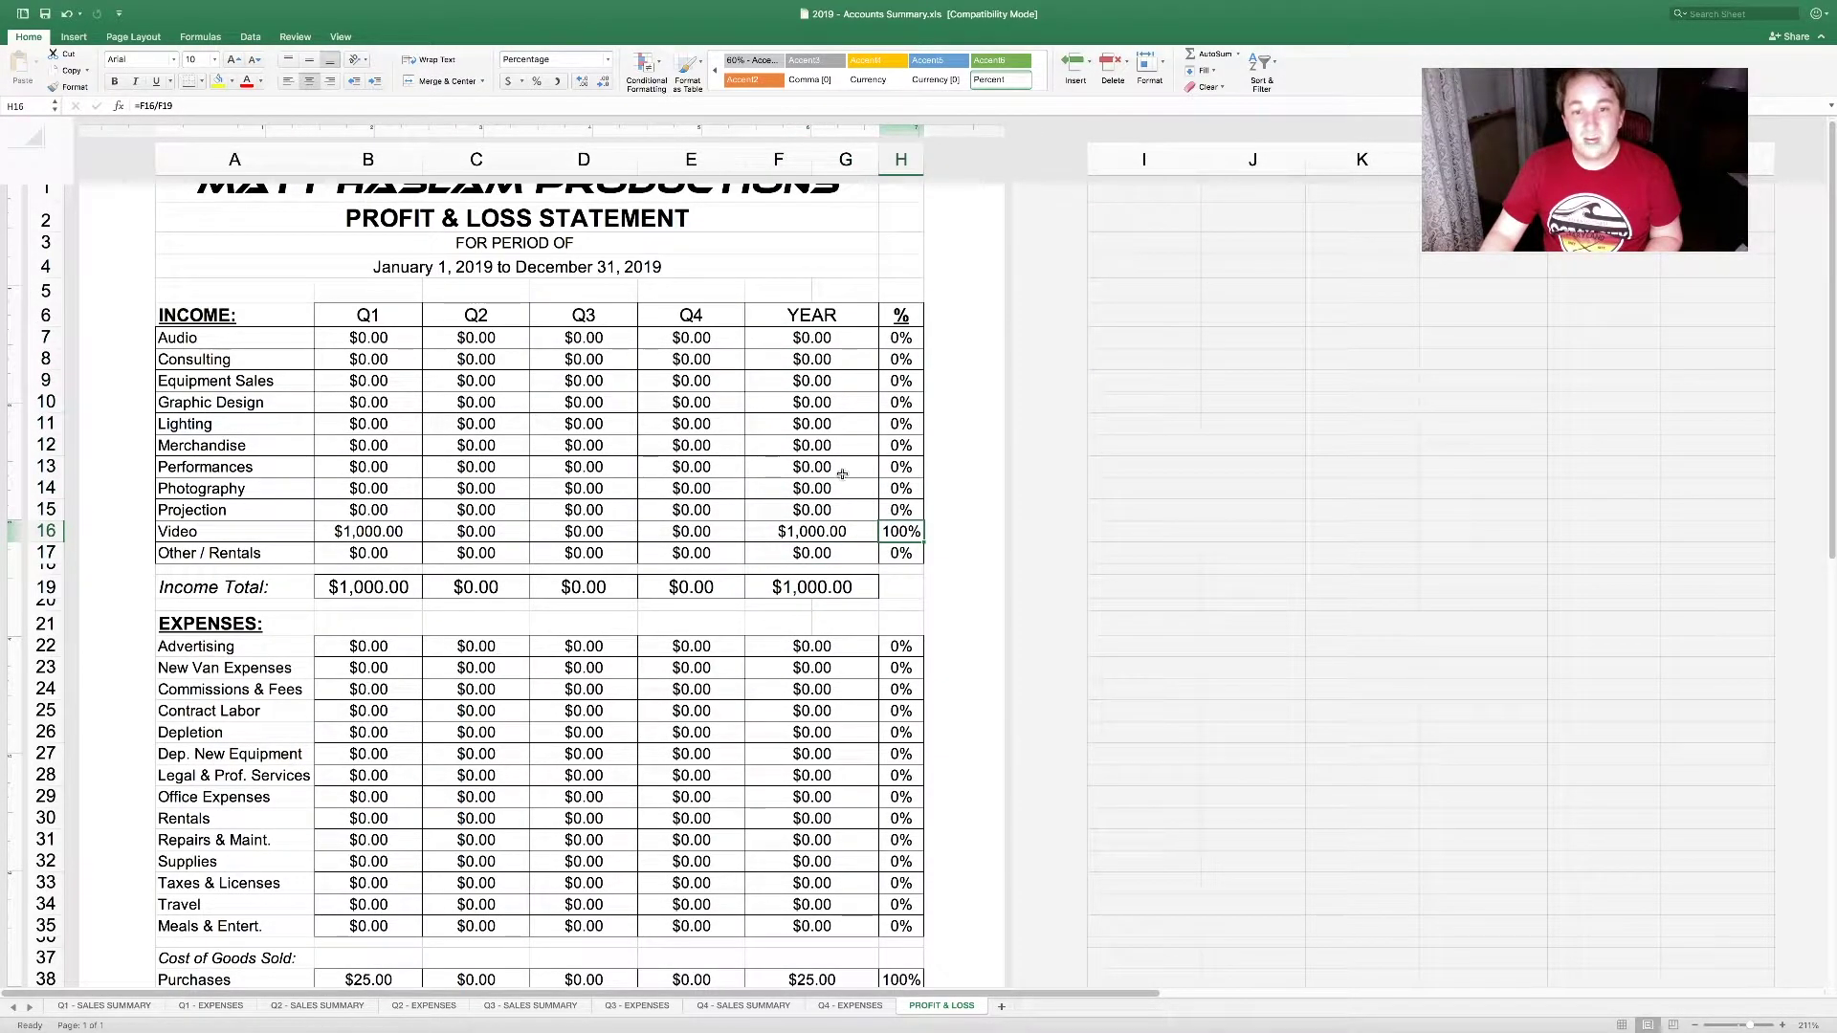
pyautogui.click(834, 585)
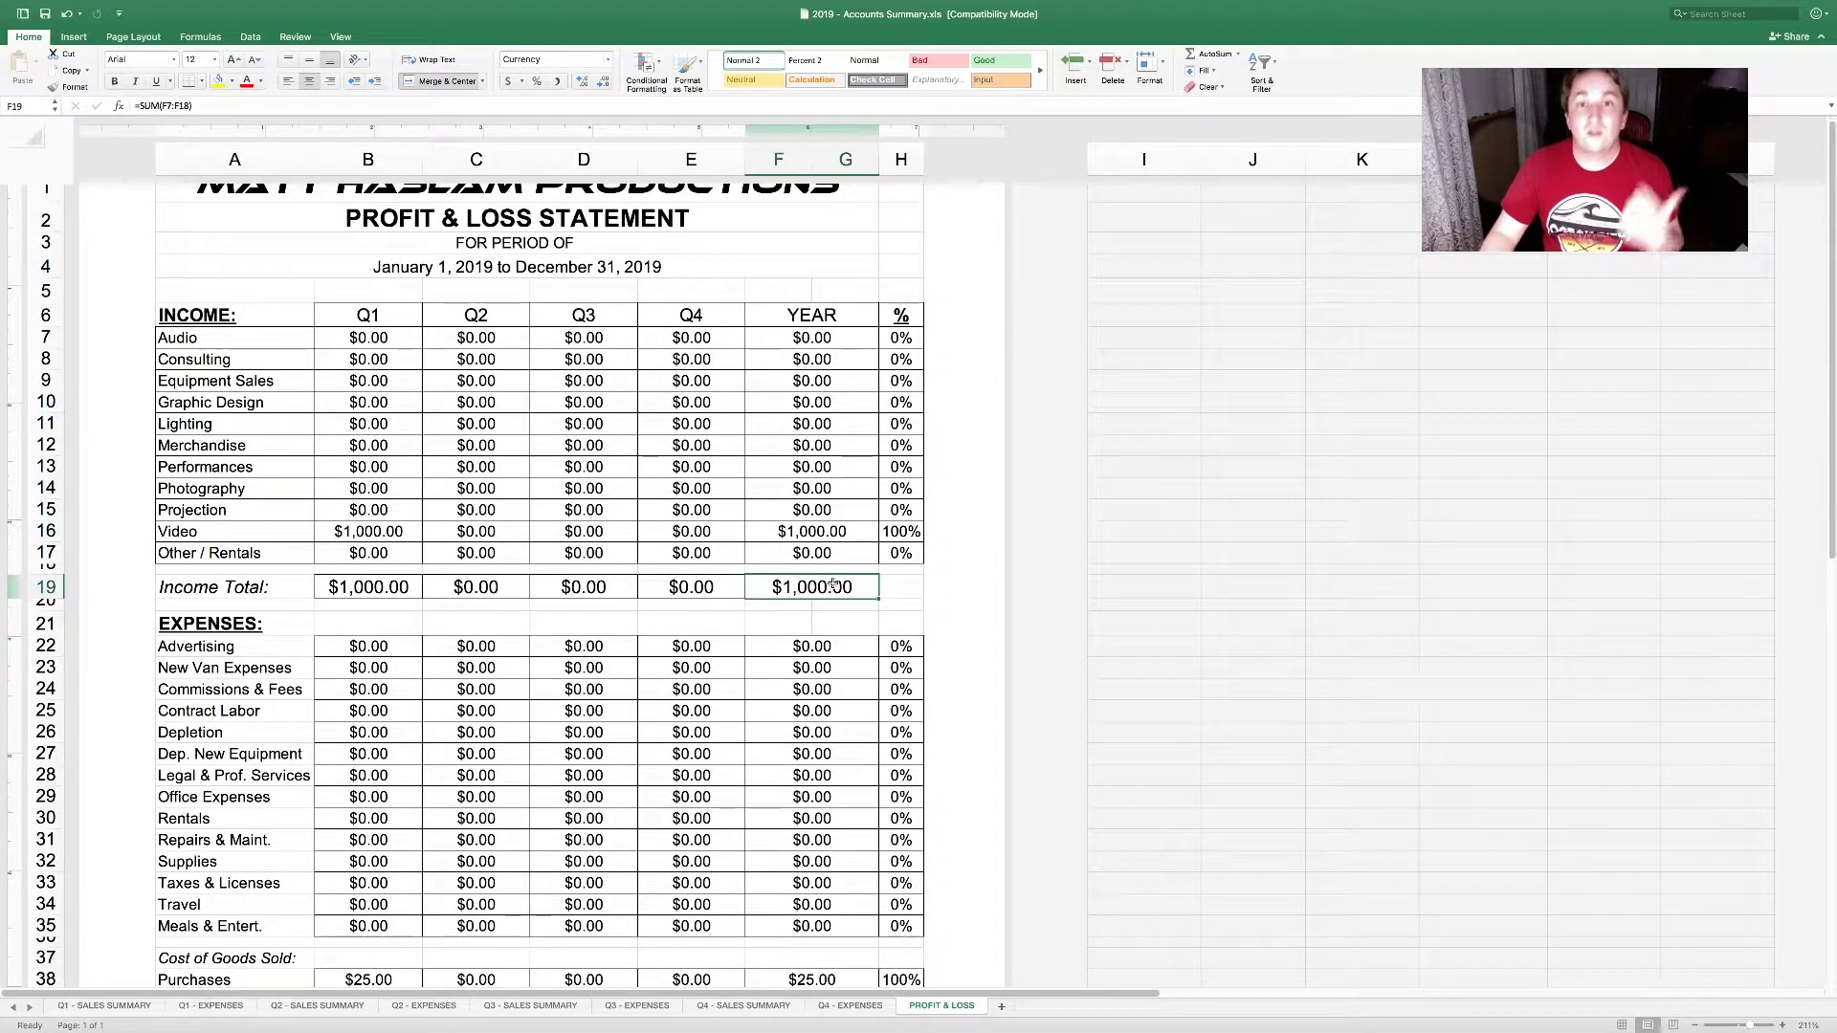
pyautogui.click(898, 534)
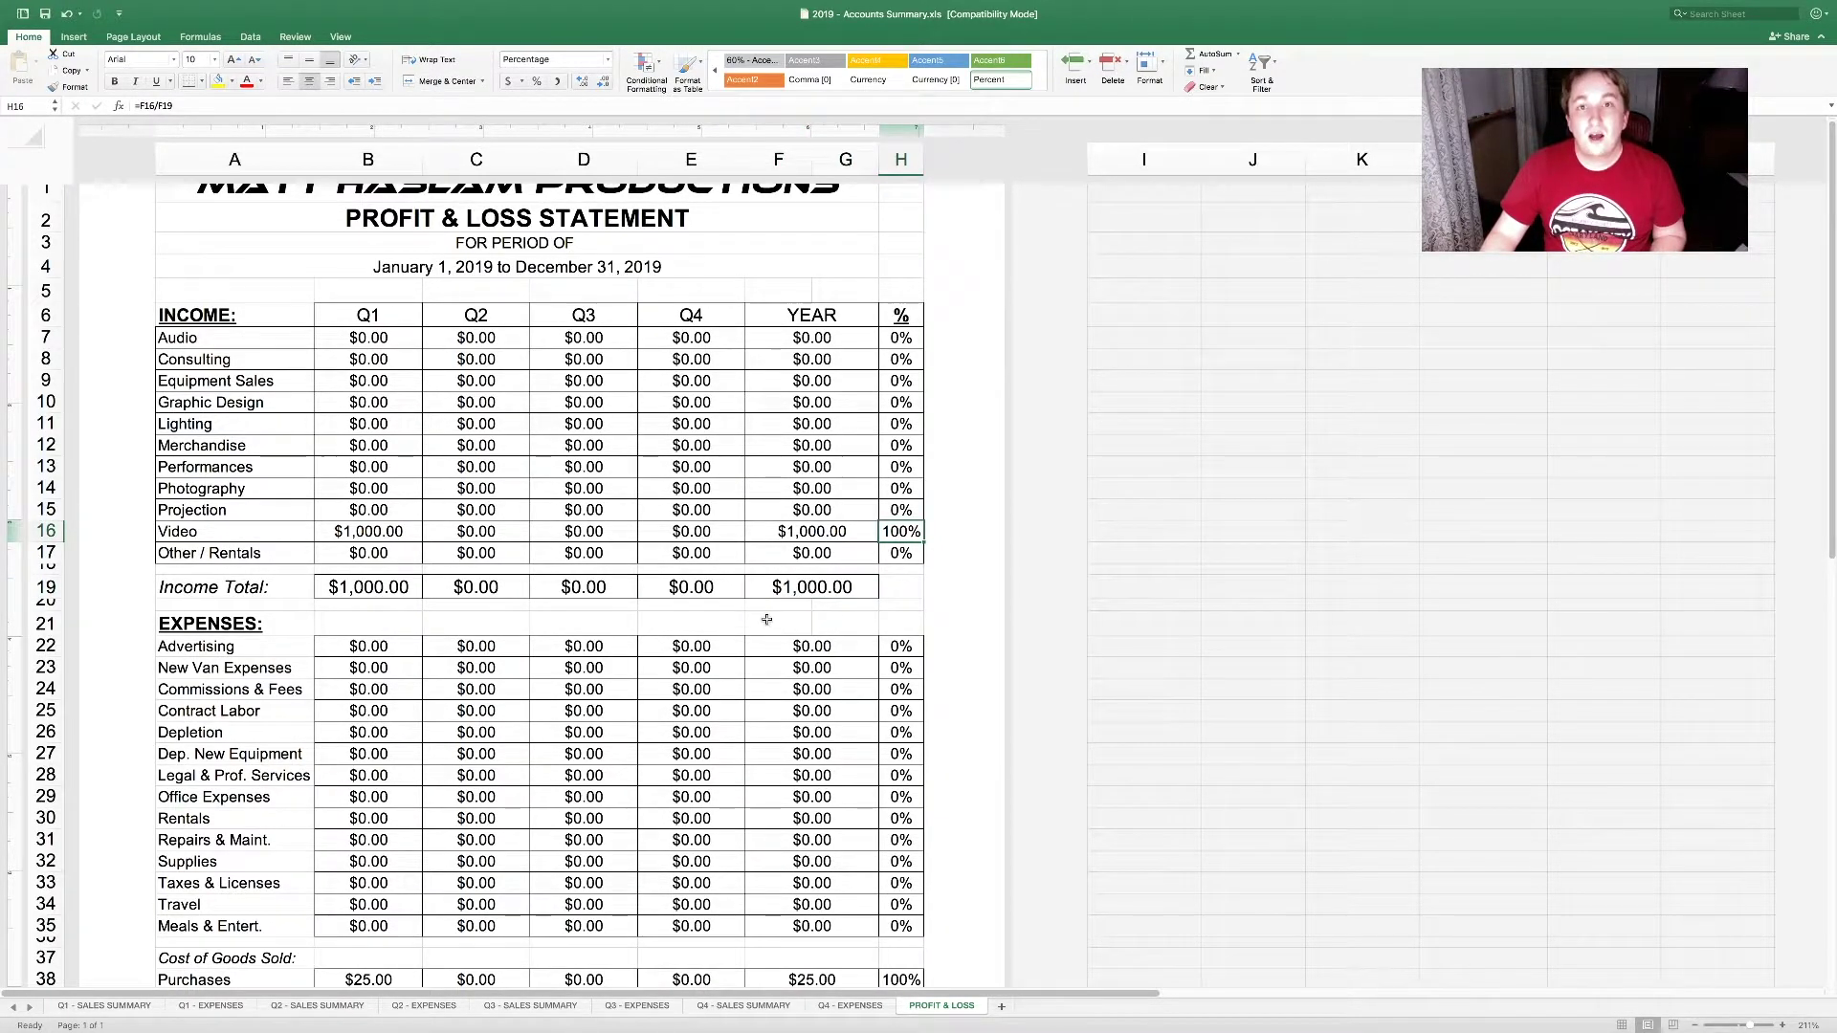
pyautogui.click(789, 529)
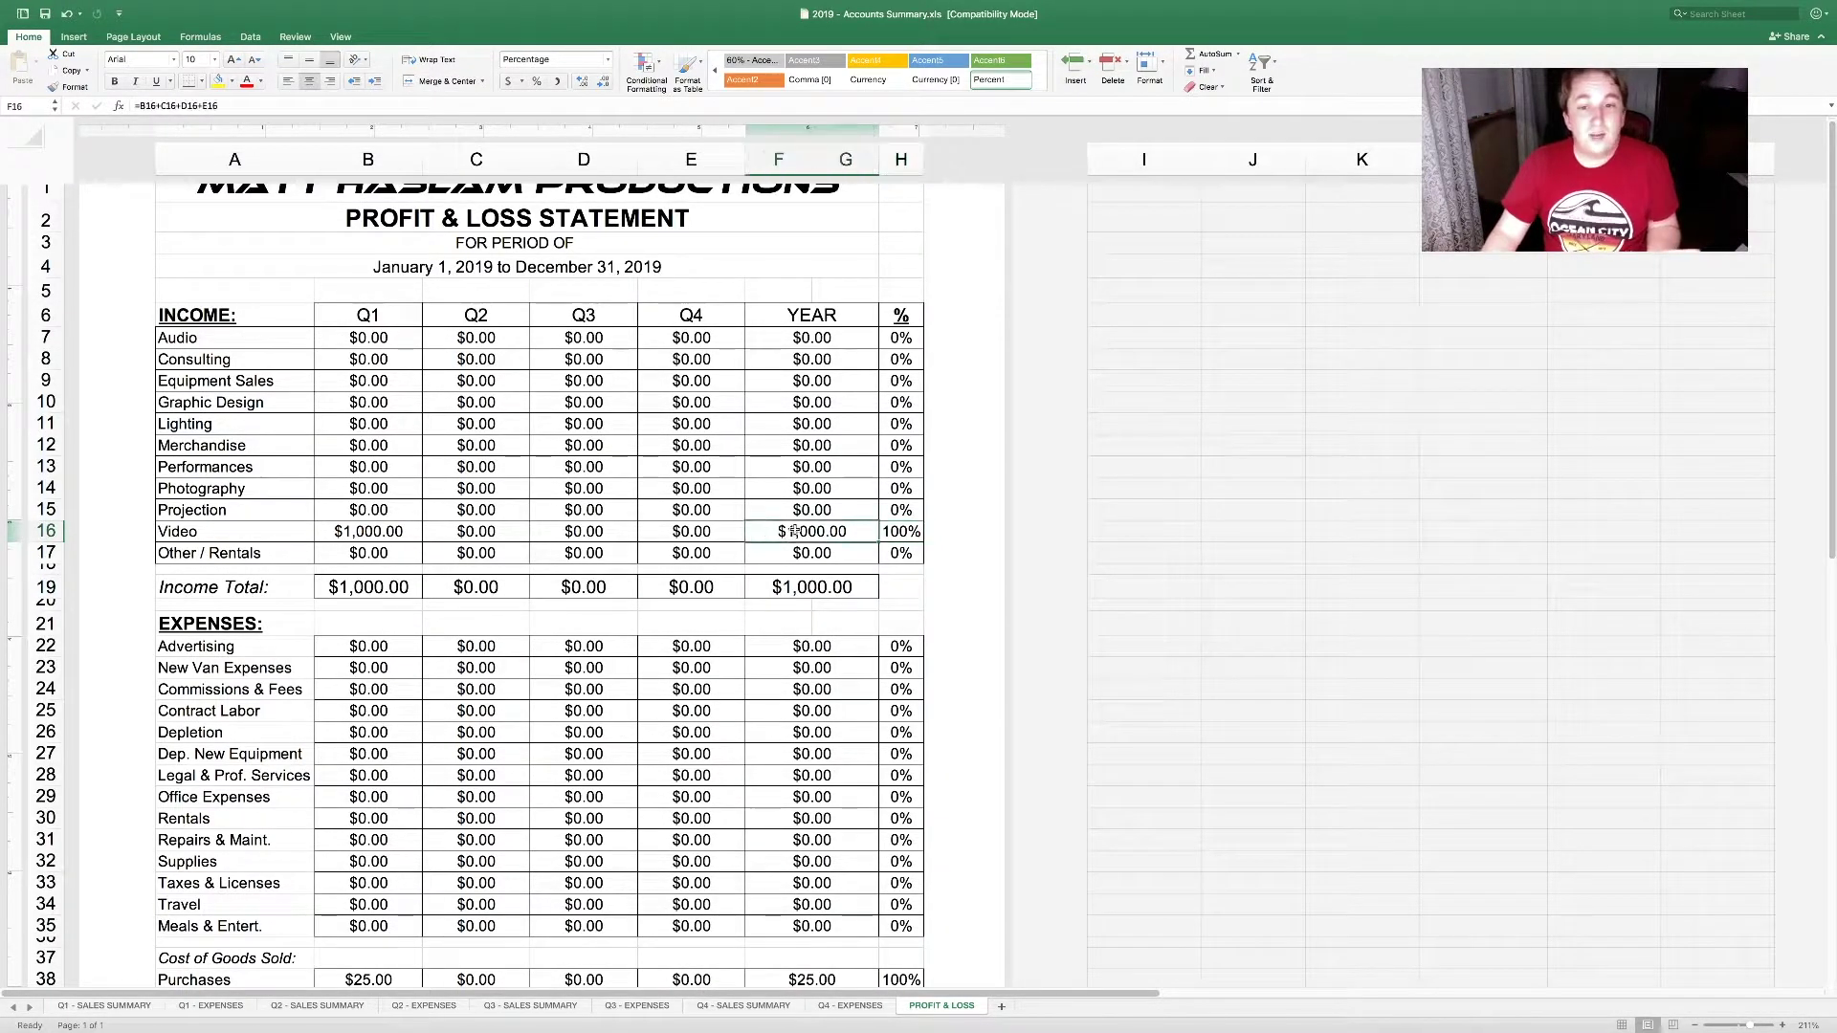
pyautogui.click(783, 368)
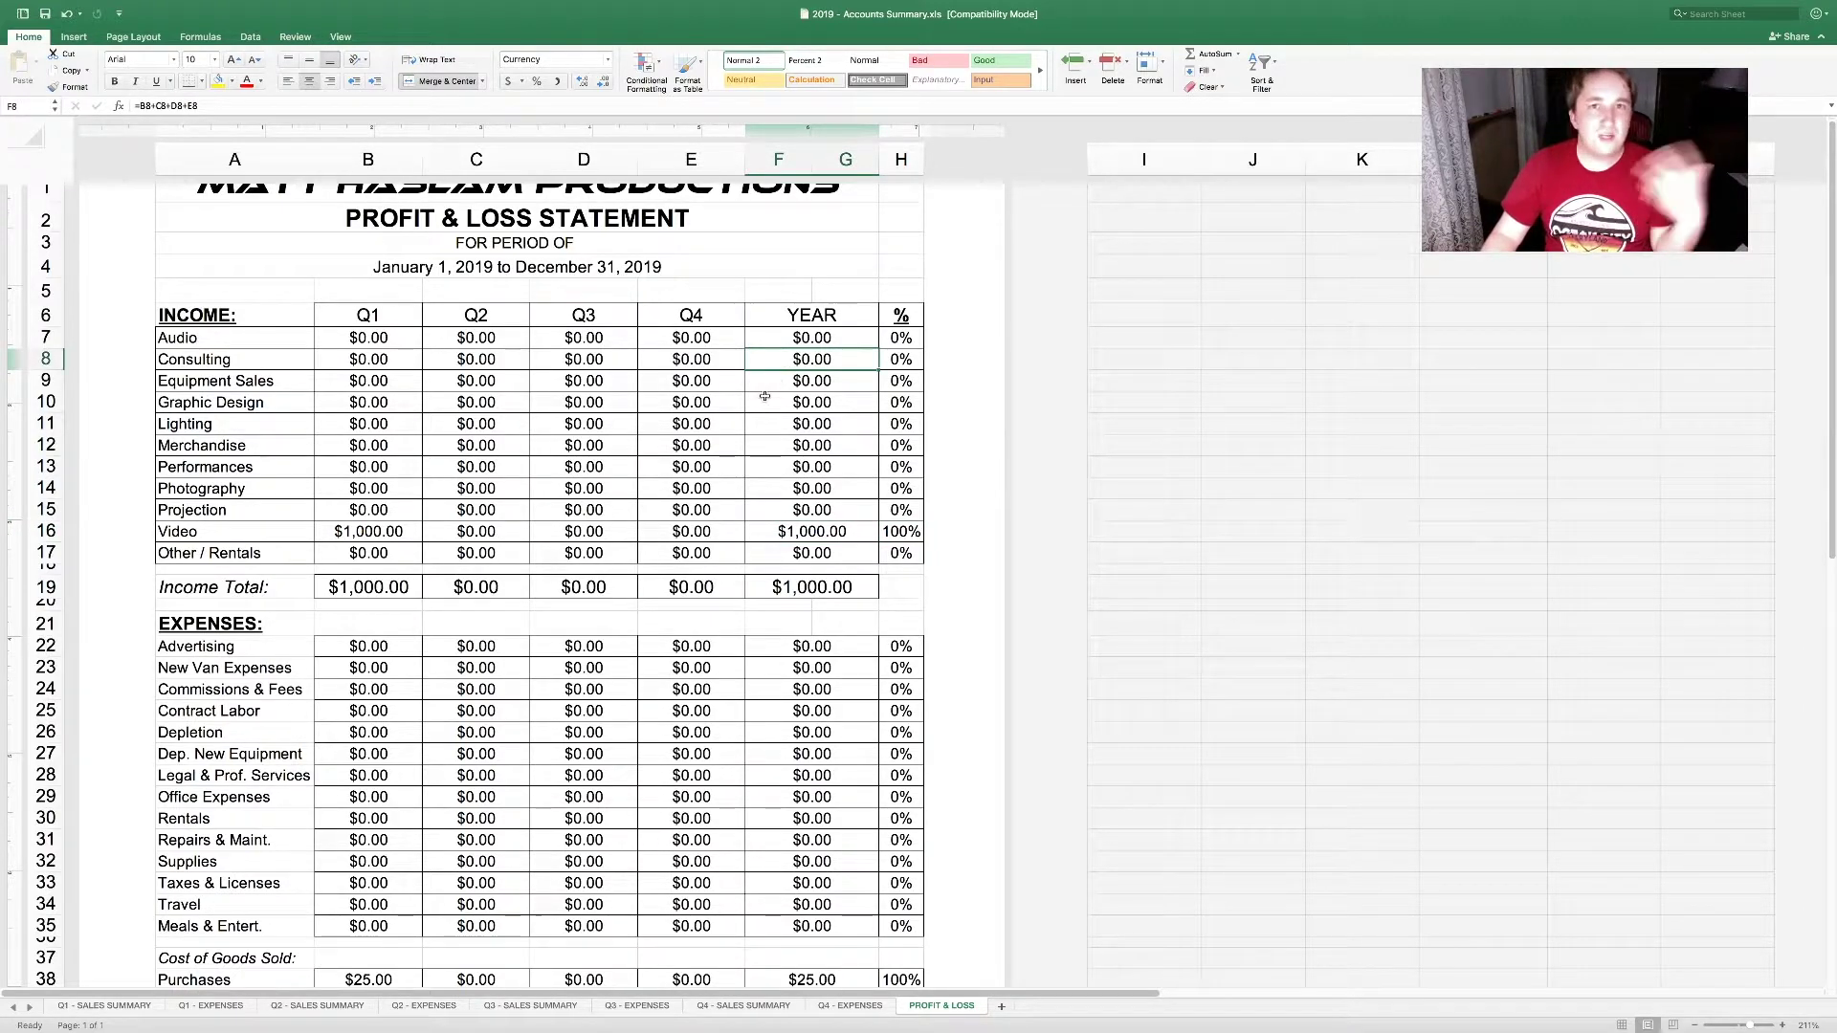
# Step: Enter 500 as the Q2 Consulting income to test the share-of-income percentages
pyautogui.click(475, 360)
pyautogui.write('500')
pyautogui.press('Return')
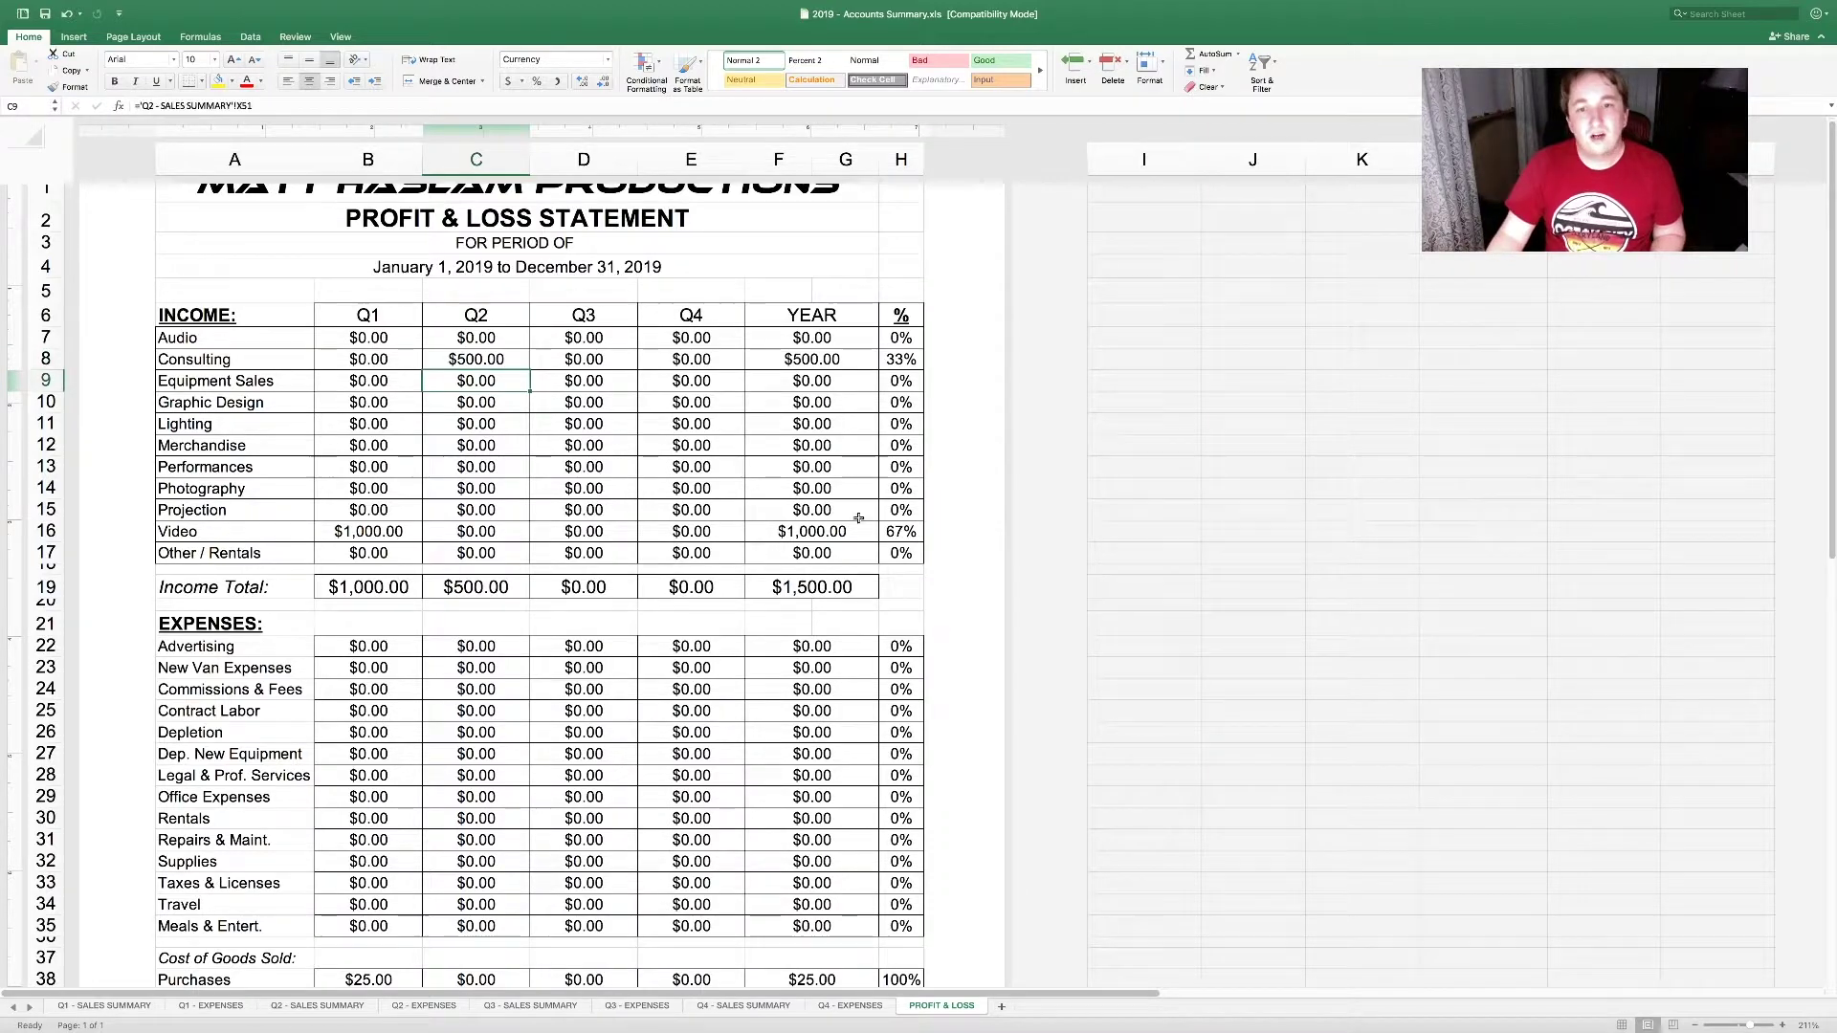
pyautogui.click(890, 532)
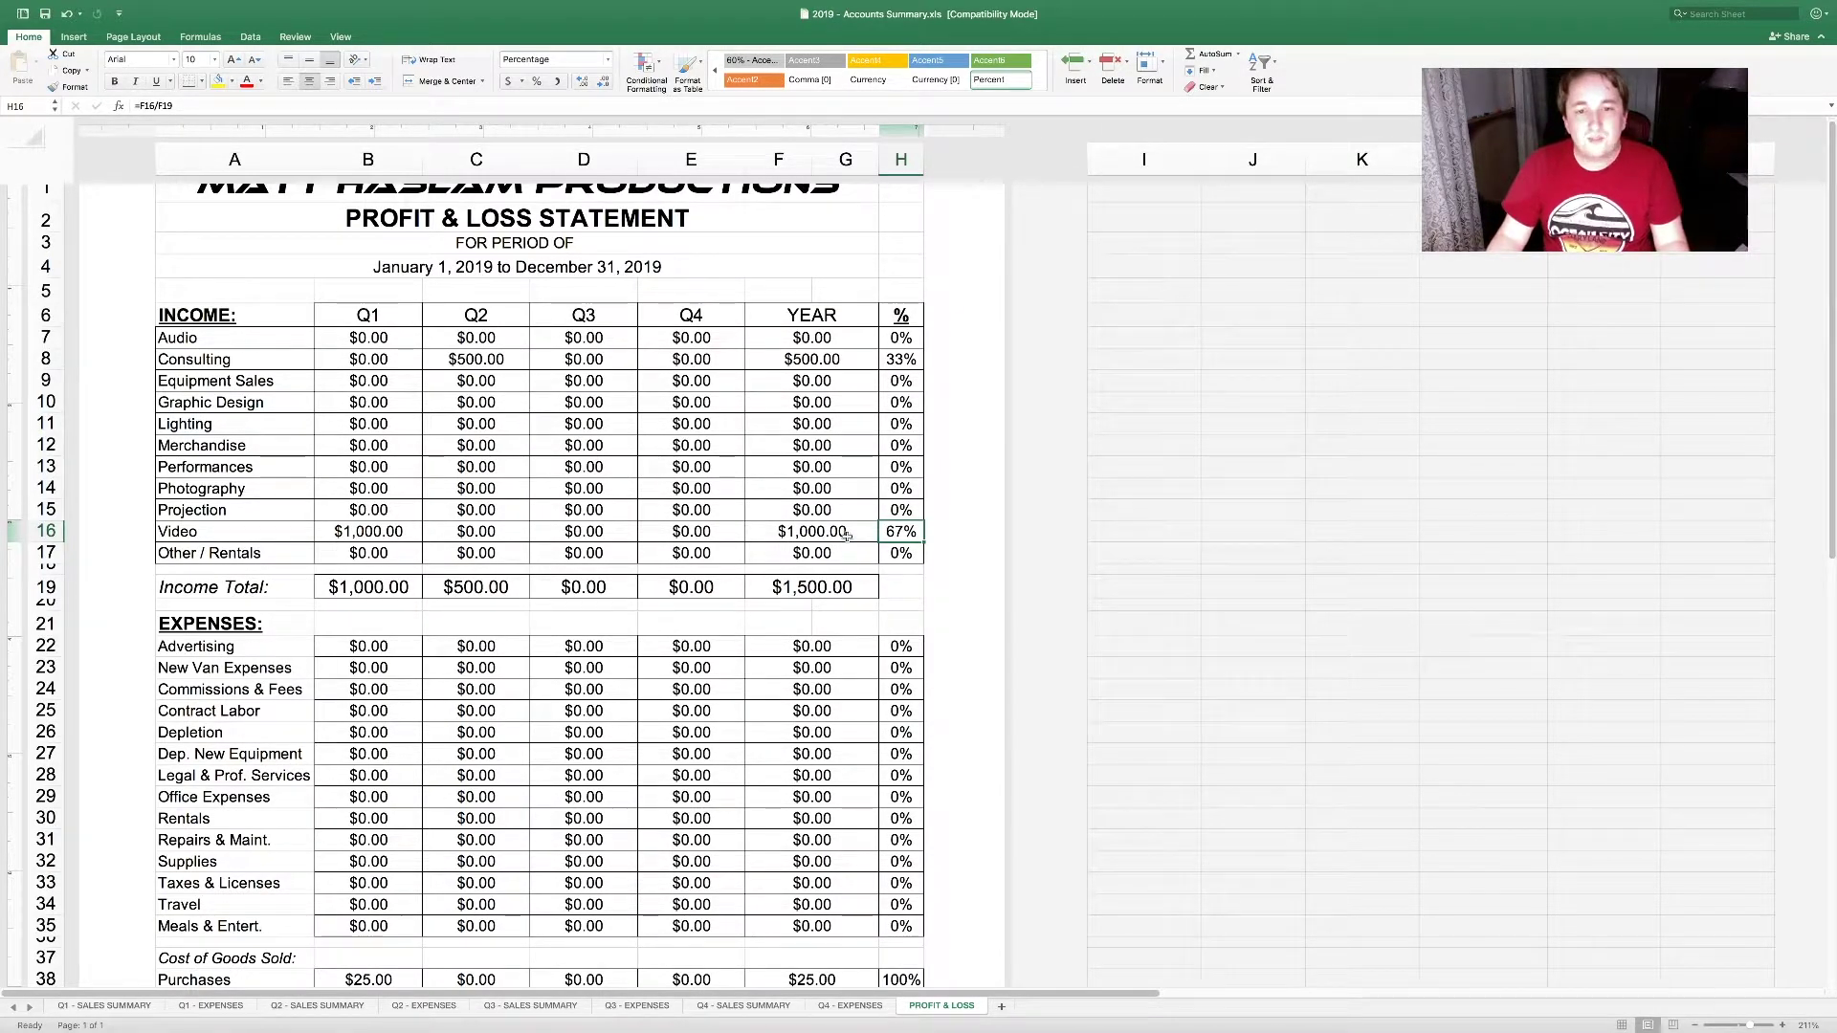
# Step: Undo the Q2 Consulting sample amount and check the yearly expenses and Purchases totals
pyautogui.press('super+z')
pyautogui.scroll(-5, 851, 494)
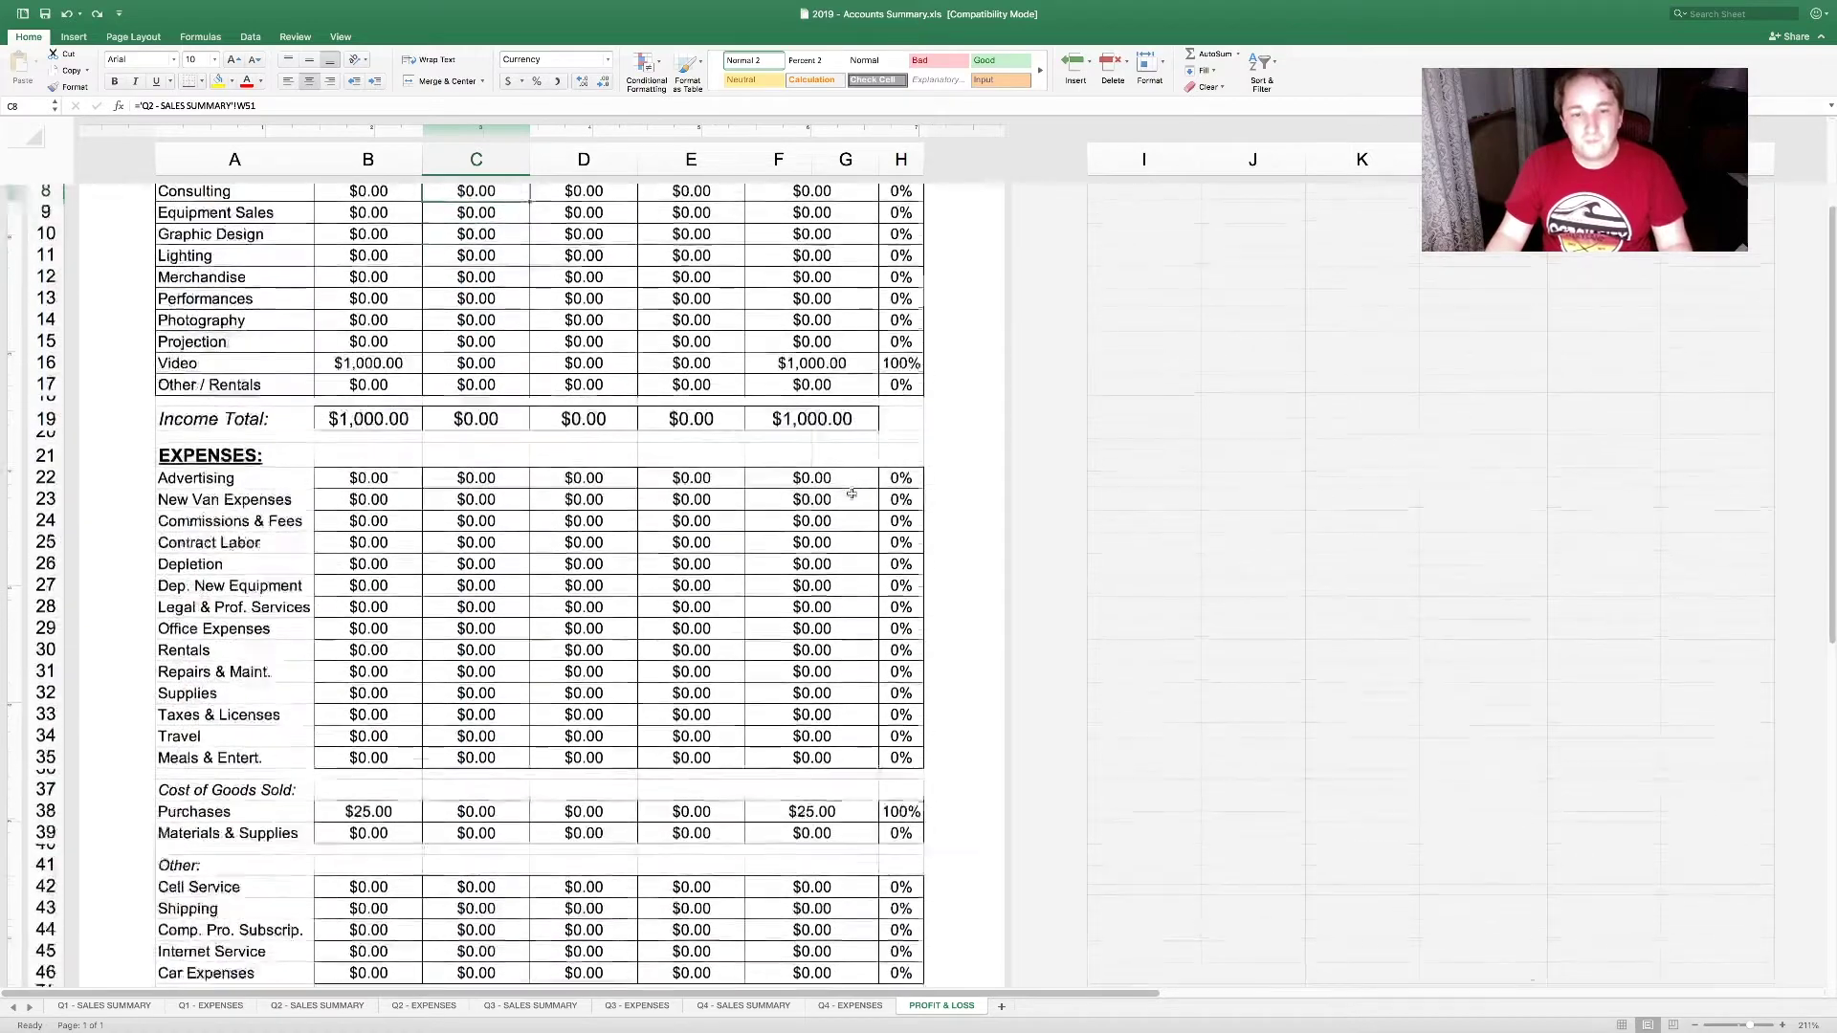
pyautogui.scroll(-4, 852, 493)
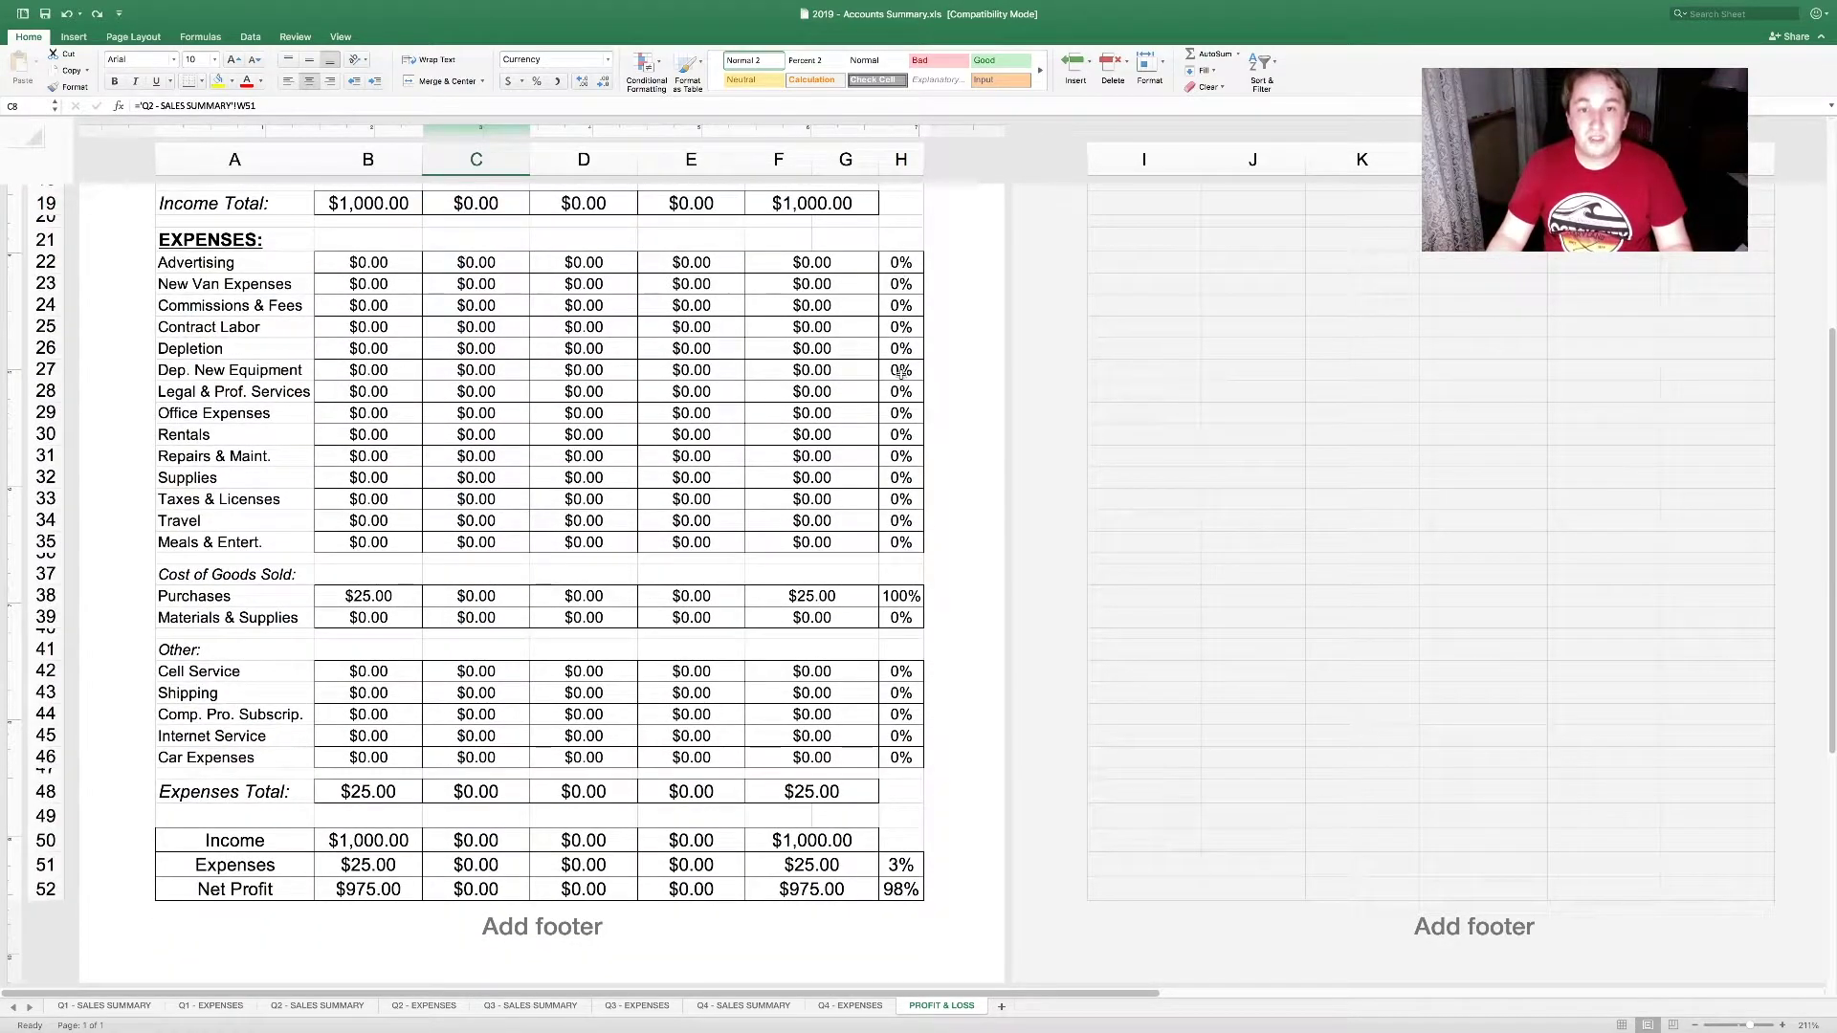
pyautogui.click(833, 792)
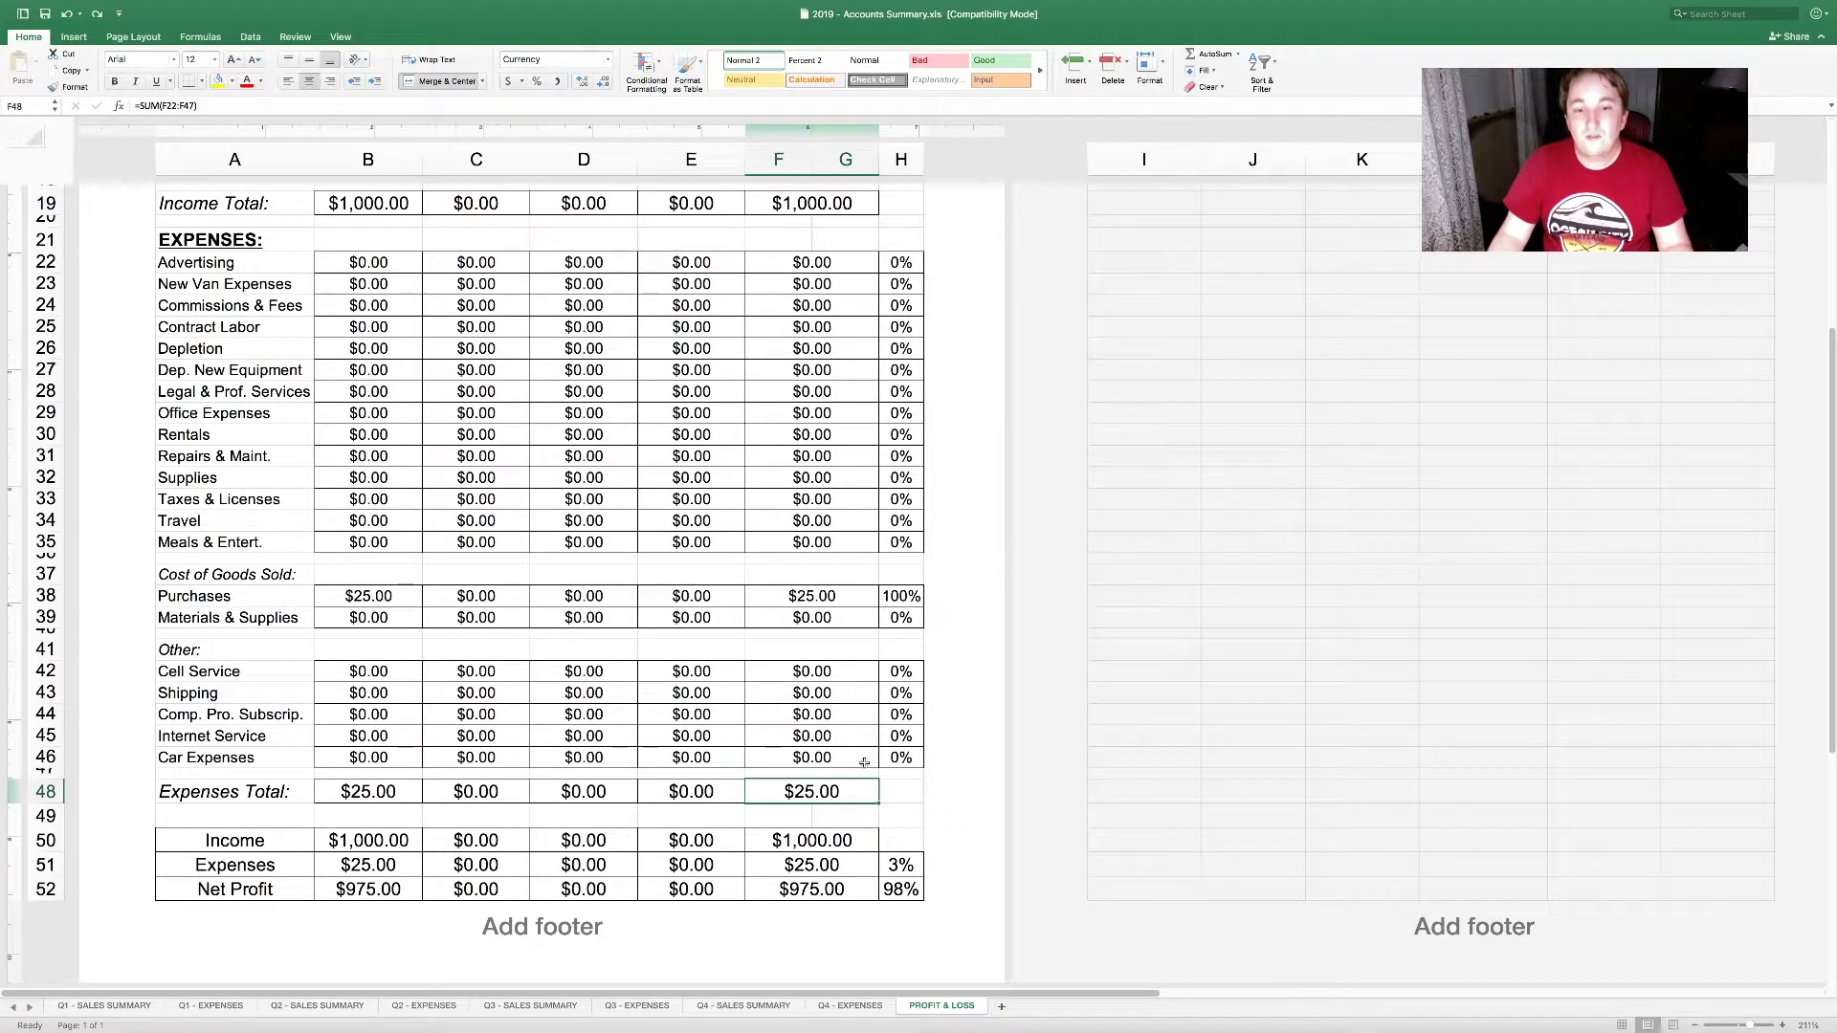
pyautogui.click(853, 598)
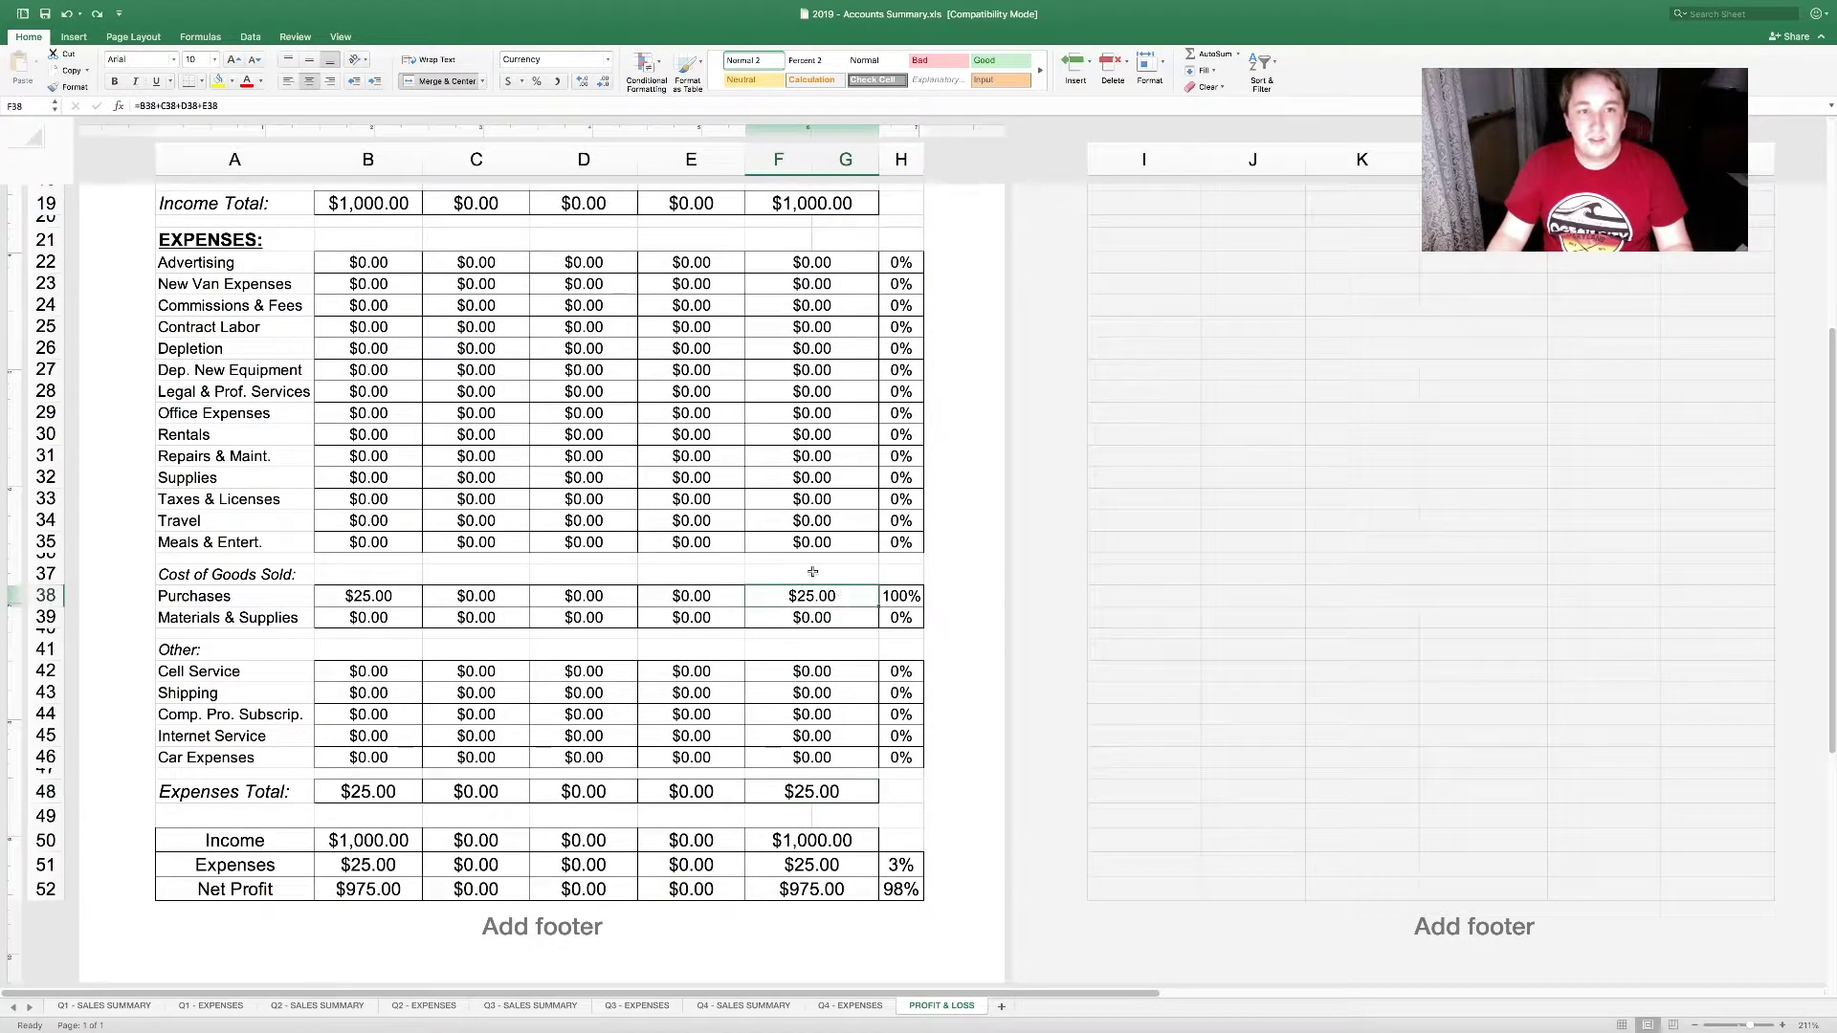
# Step: Enter =F38/F48 as the Purchases share of expenses
pyautogui.click(909, 586)
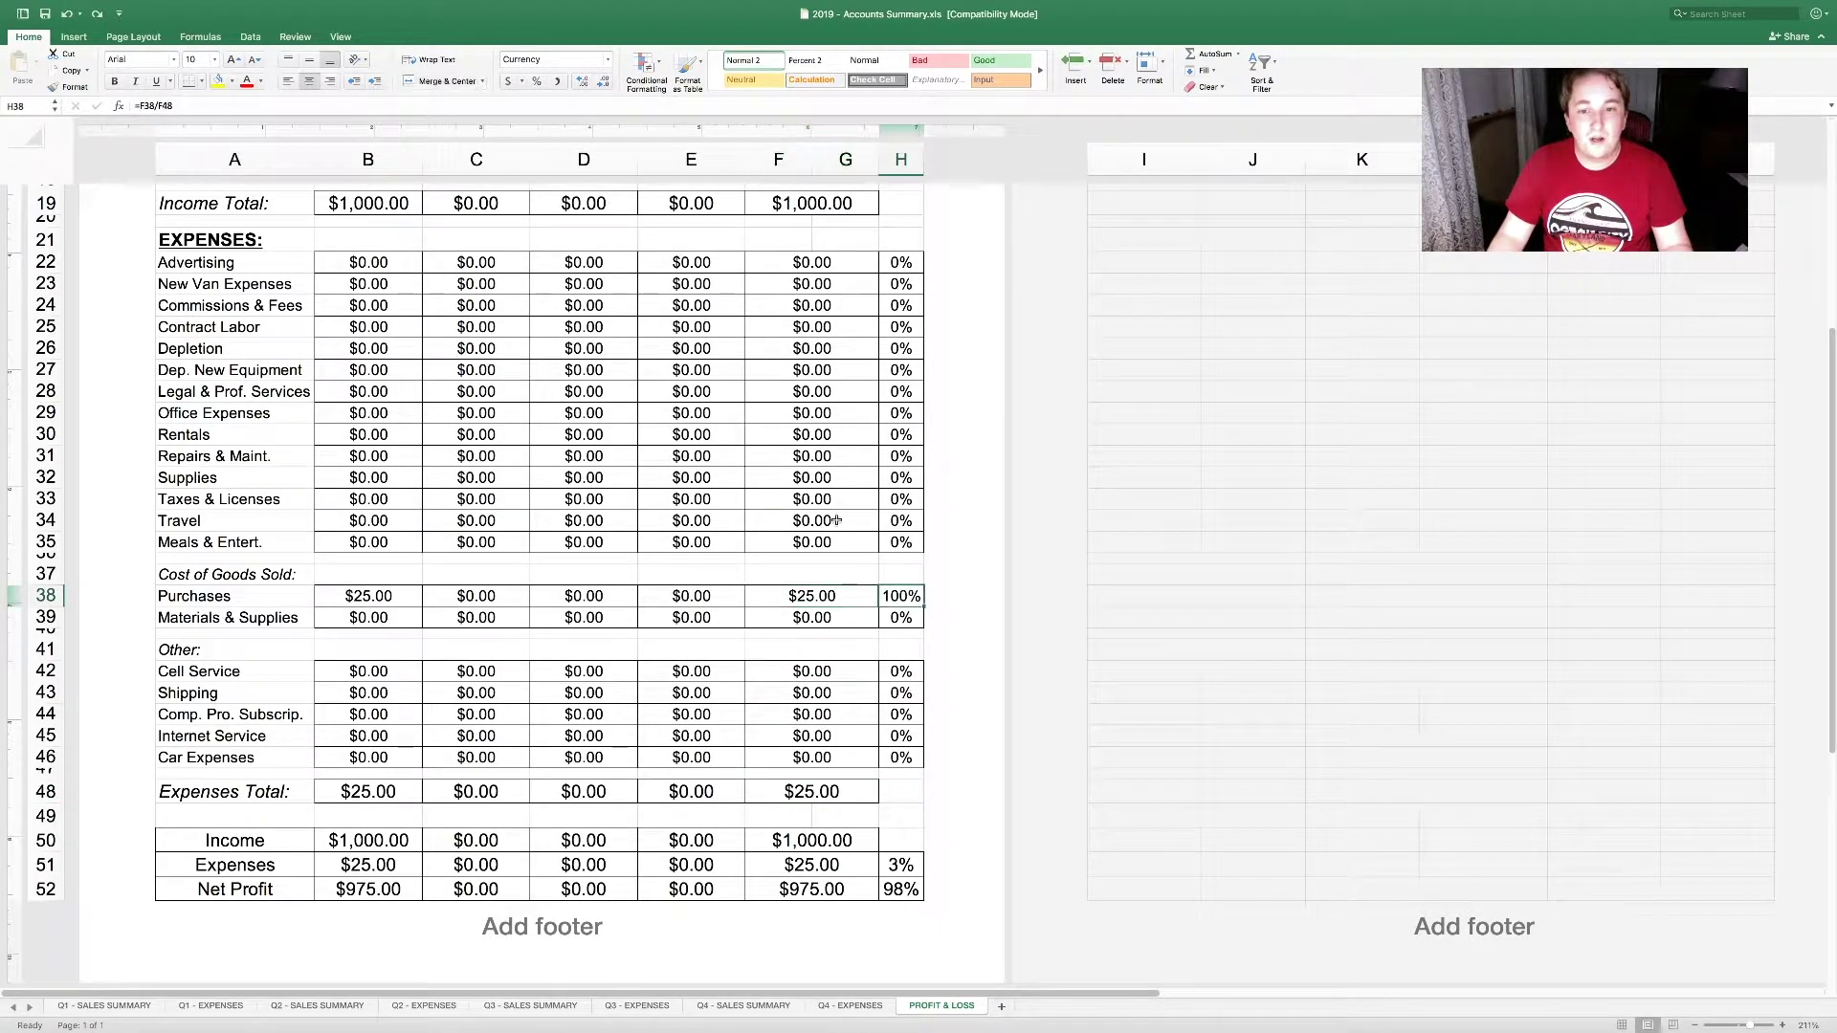
pyautogui.write('=F38/F48')
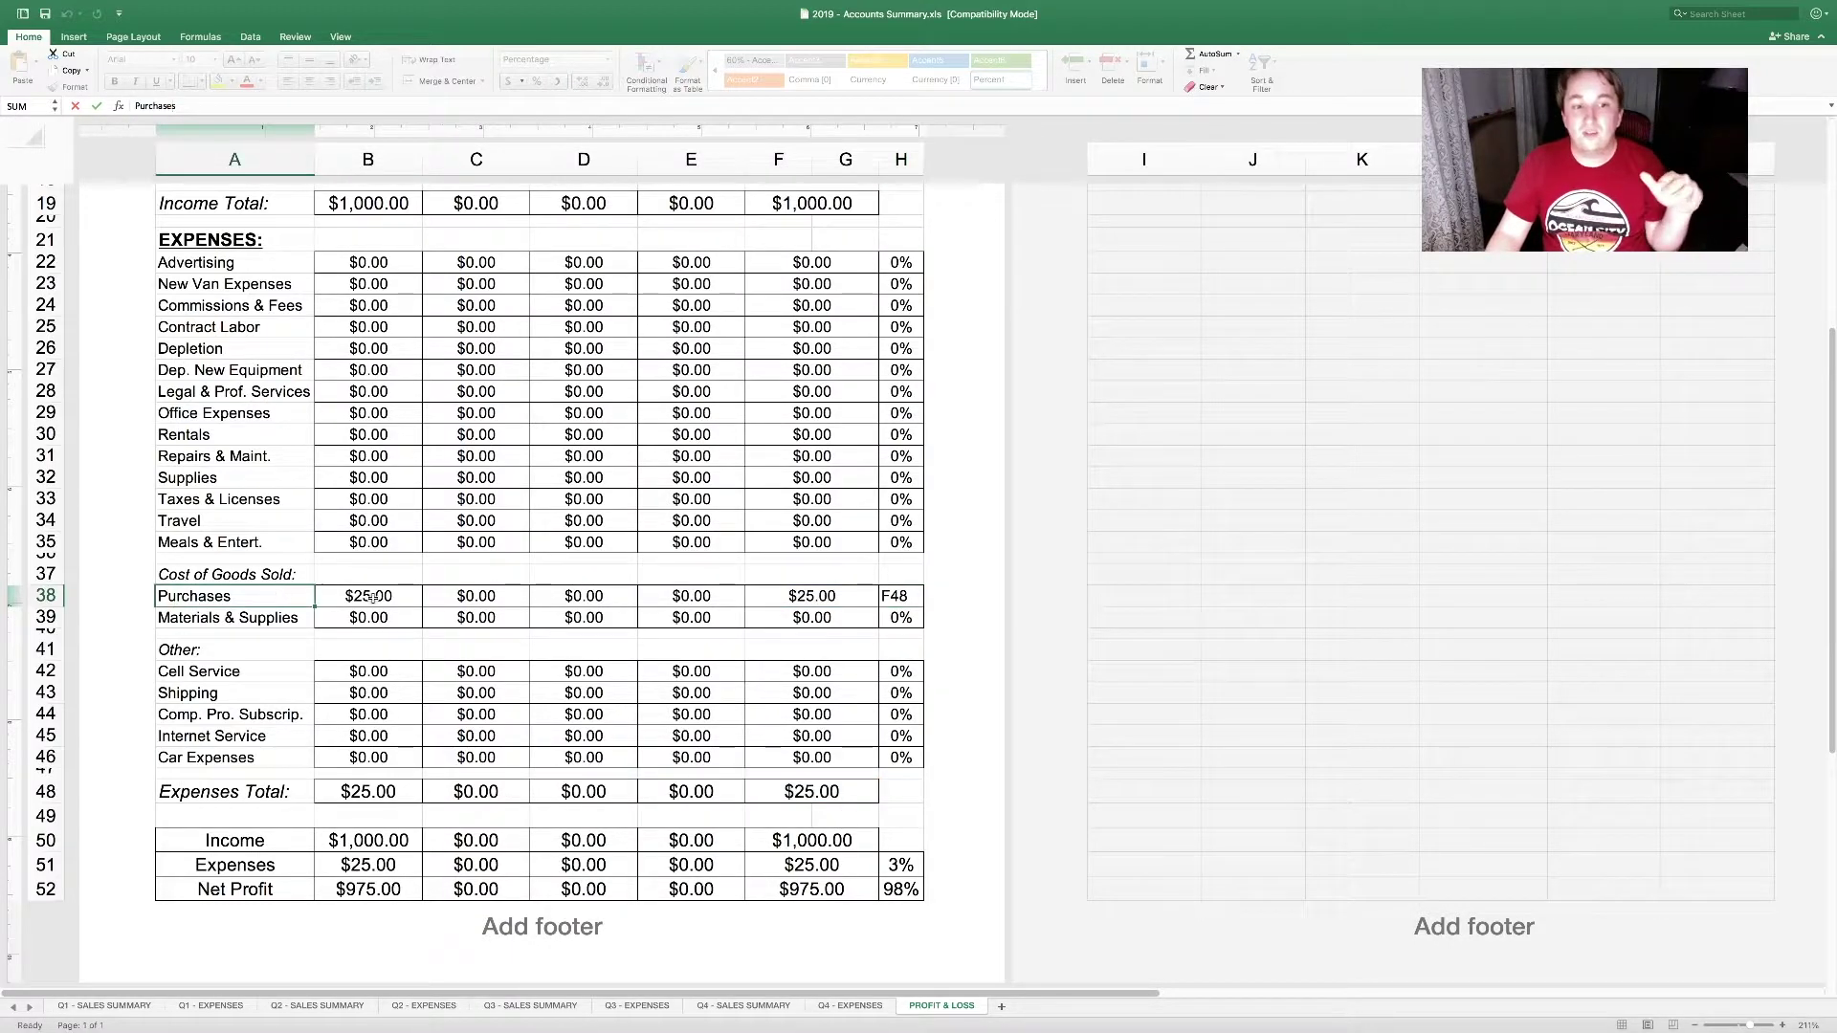
pyautogui.press('Return')
pyautogui.press('F2')
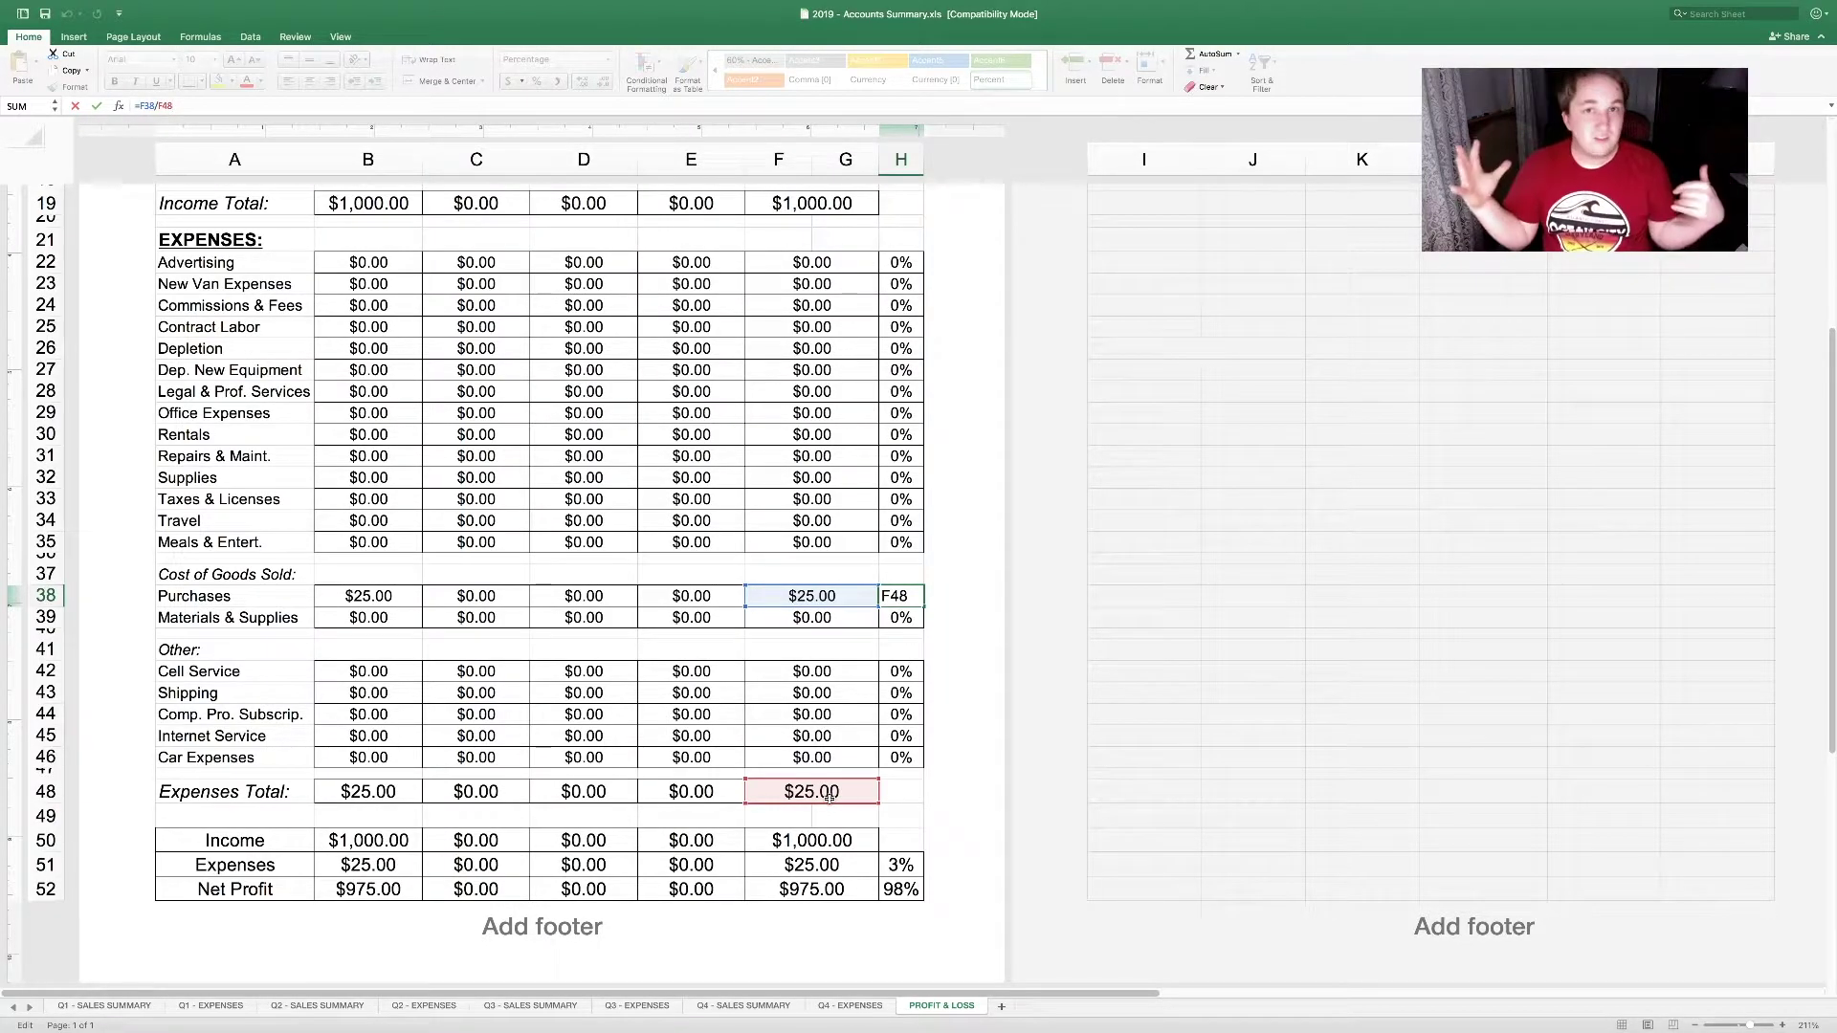
pyautogui.press('Return')
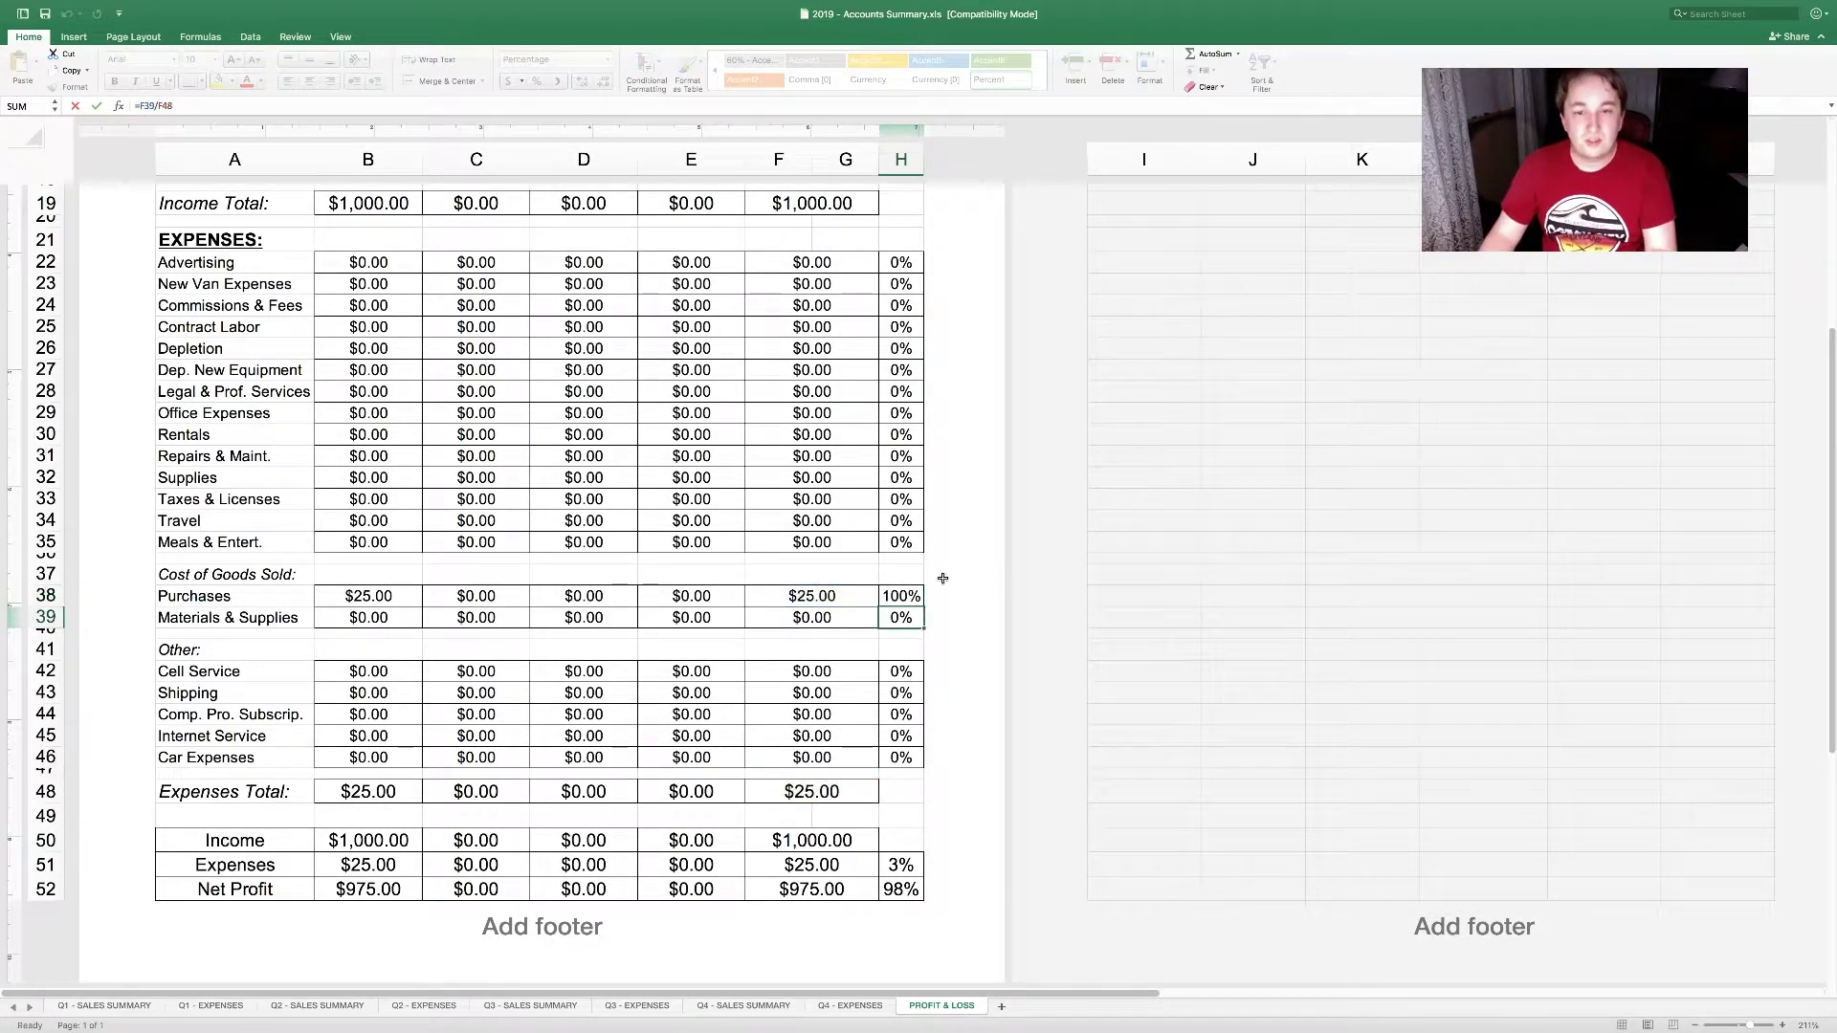
pyautogui.press('Up')
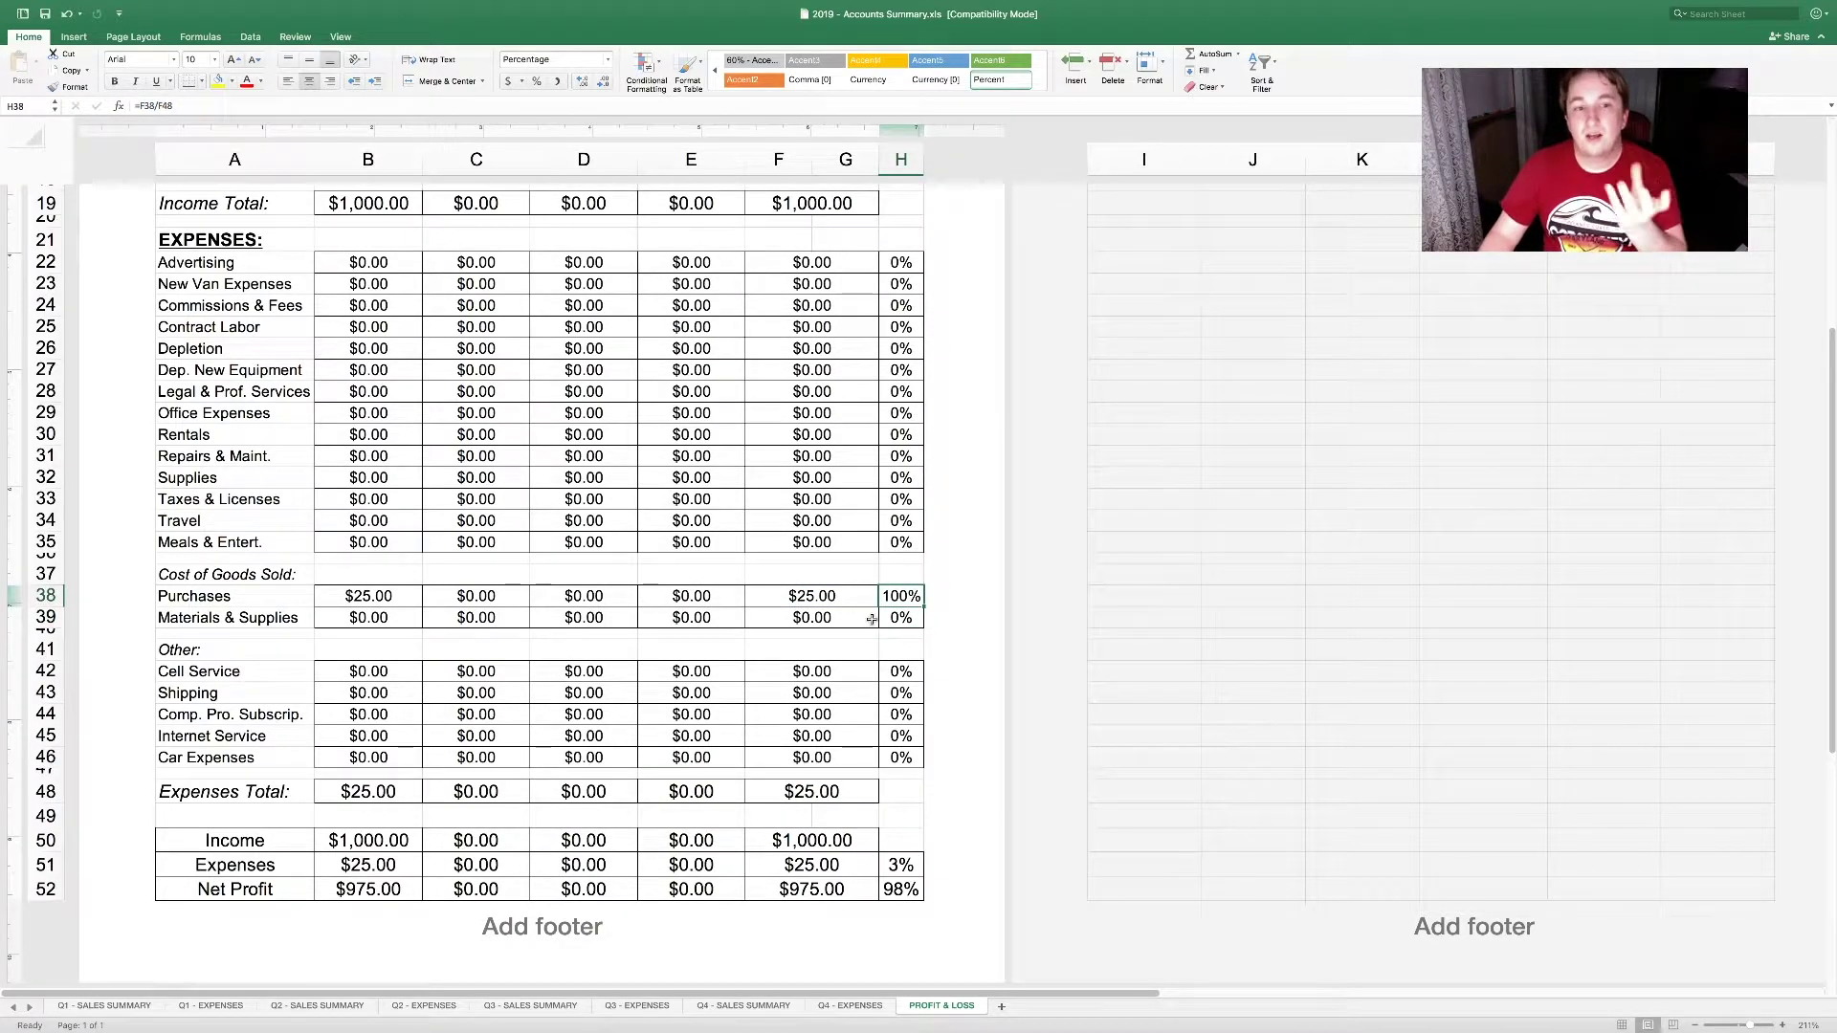
pyautogui.moveTo(265, 600); pyautogui.dragTo(886, 600)
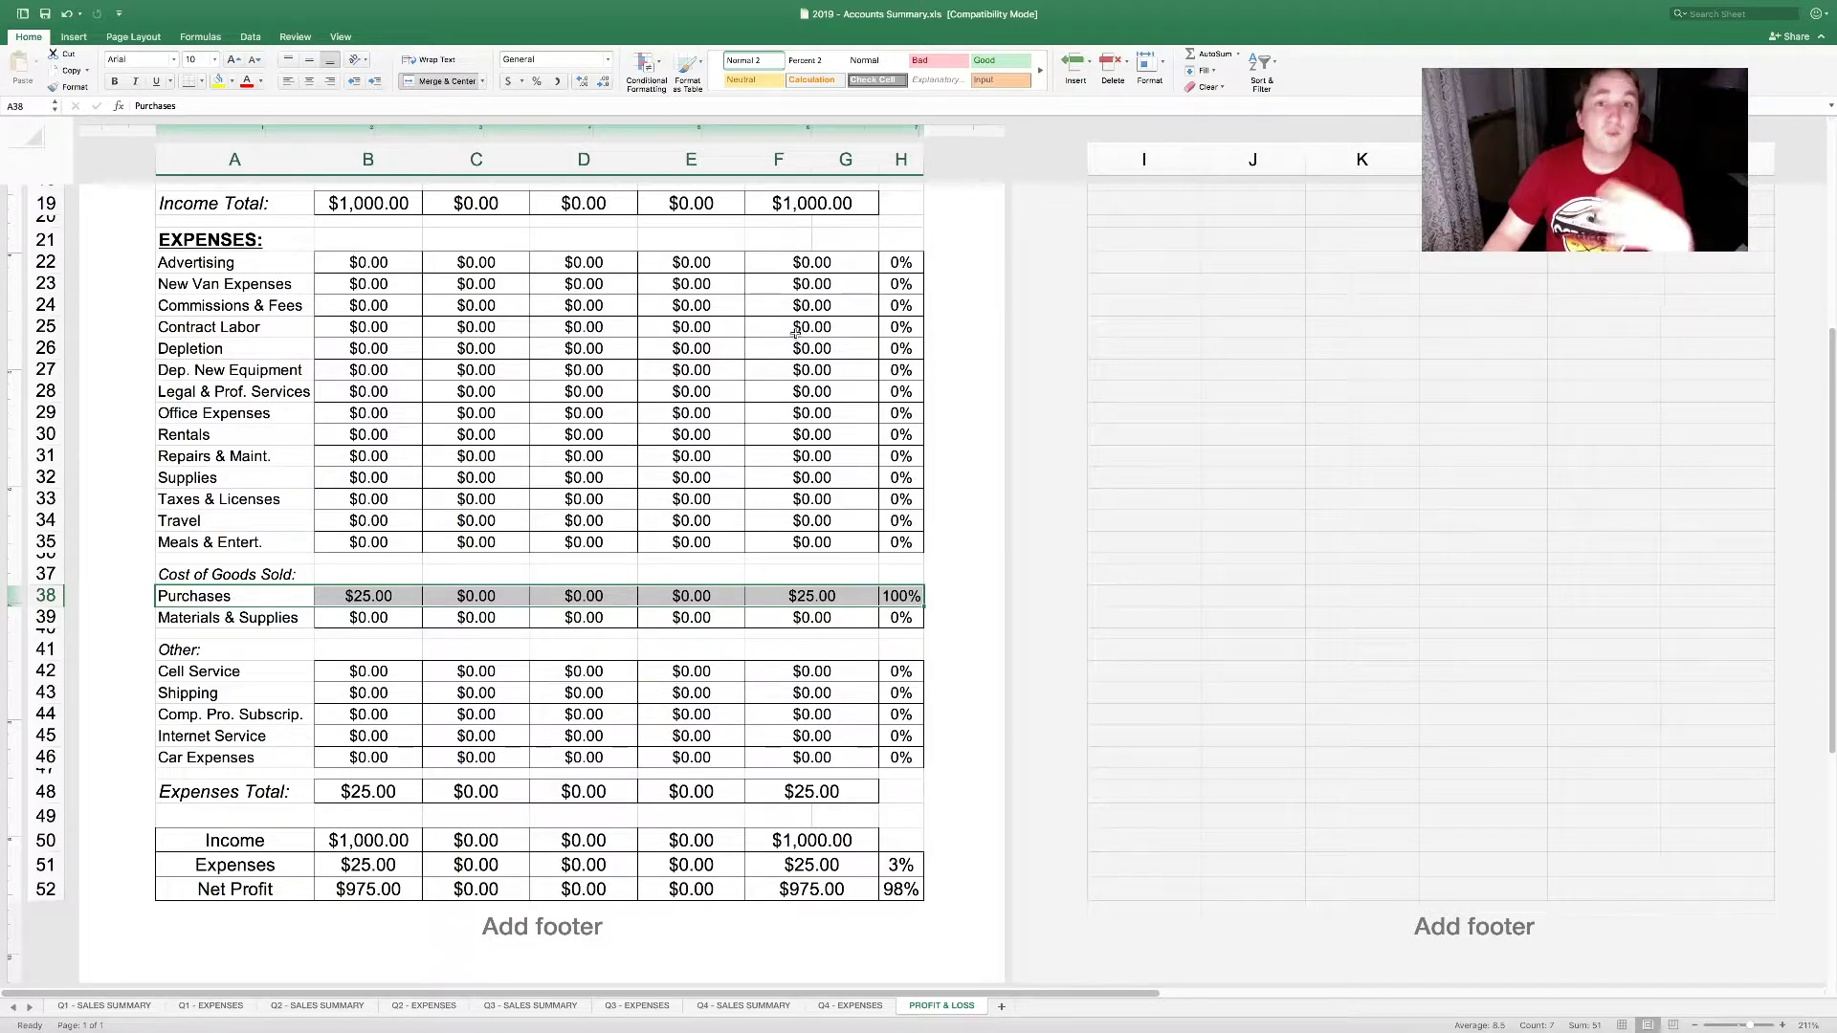
# Step: Step through the expense percentage formulas from Advertising to Meals & Entert. (H23:H46)
pyautogui.click(900, 262)
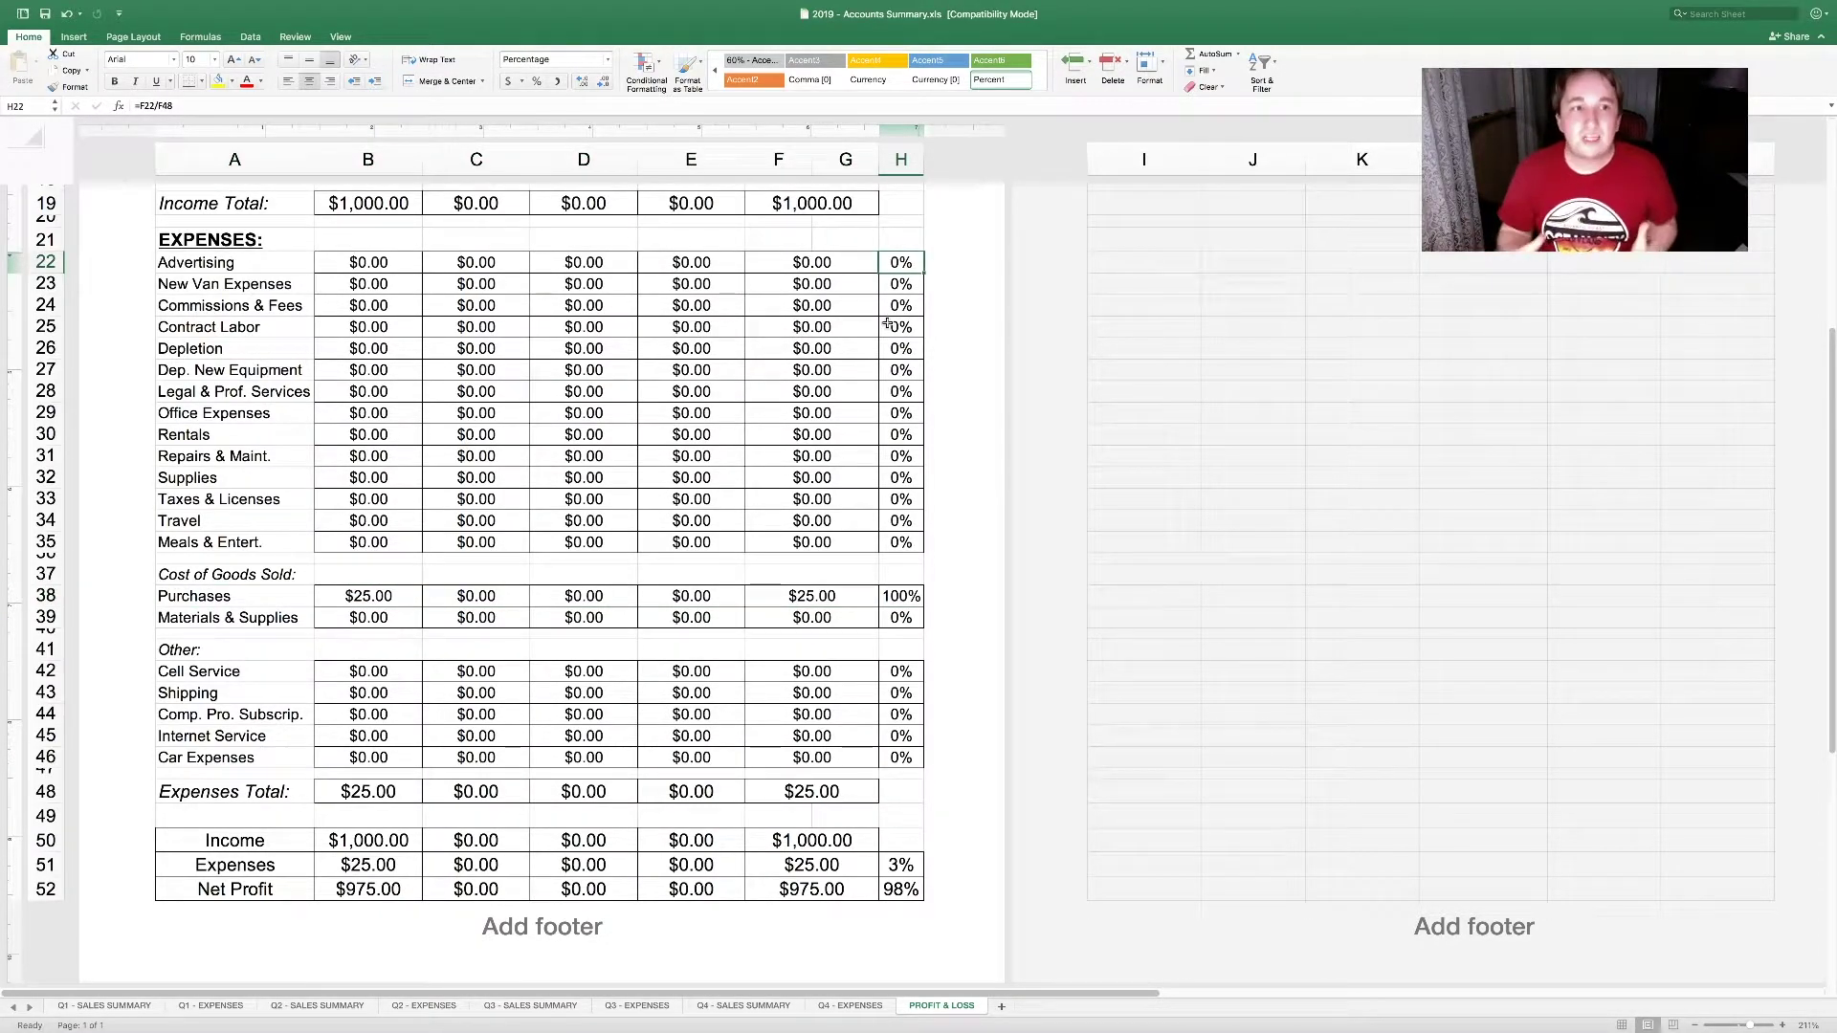
pyautogui.click(894, 350)
pyautogui.click(900, 391)
pyautogui.click(900, 413)
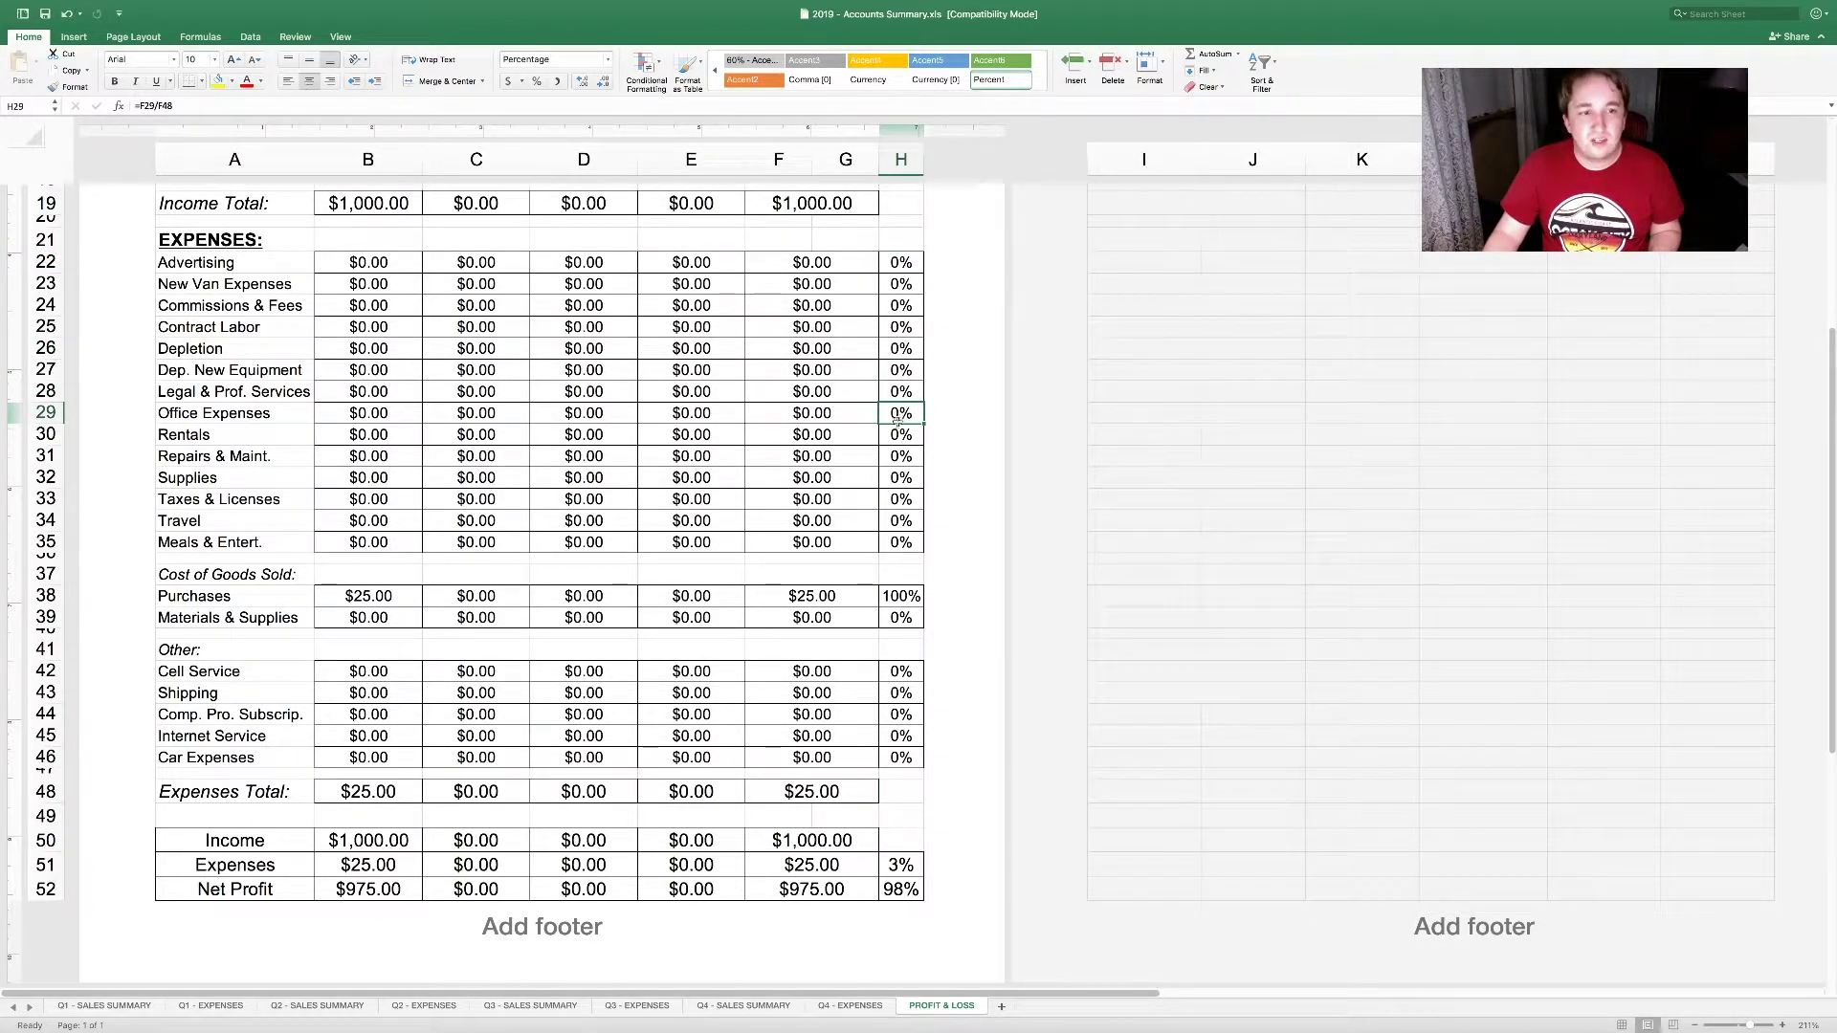
pyautogui.click(896, 435)
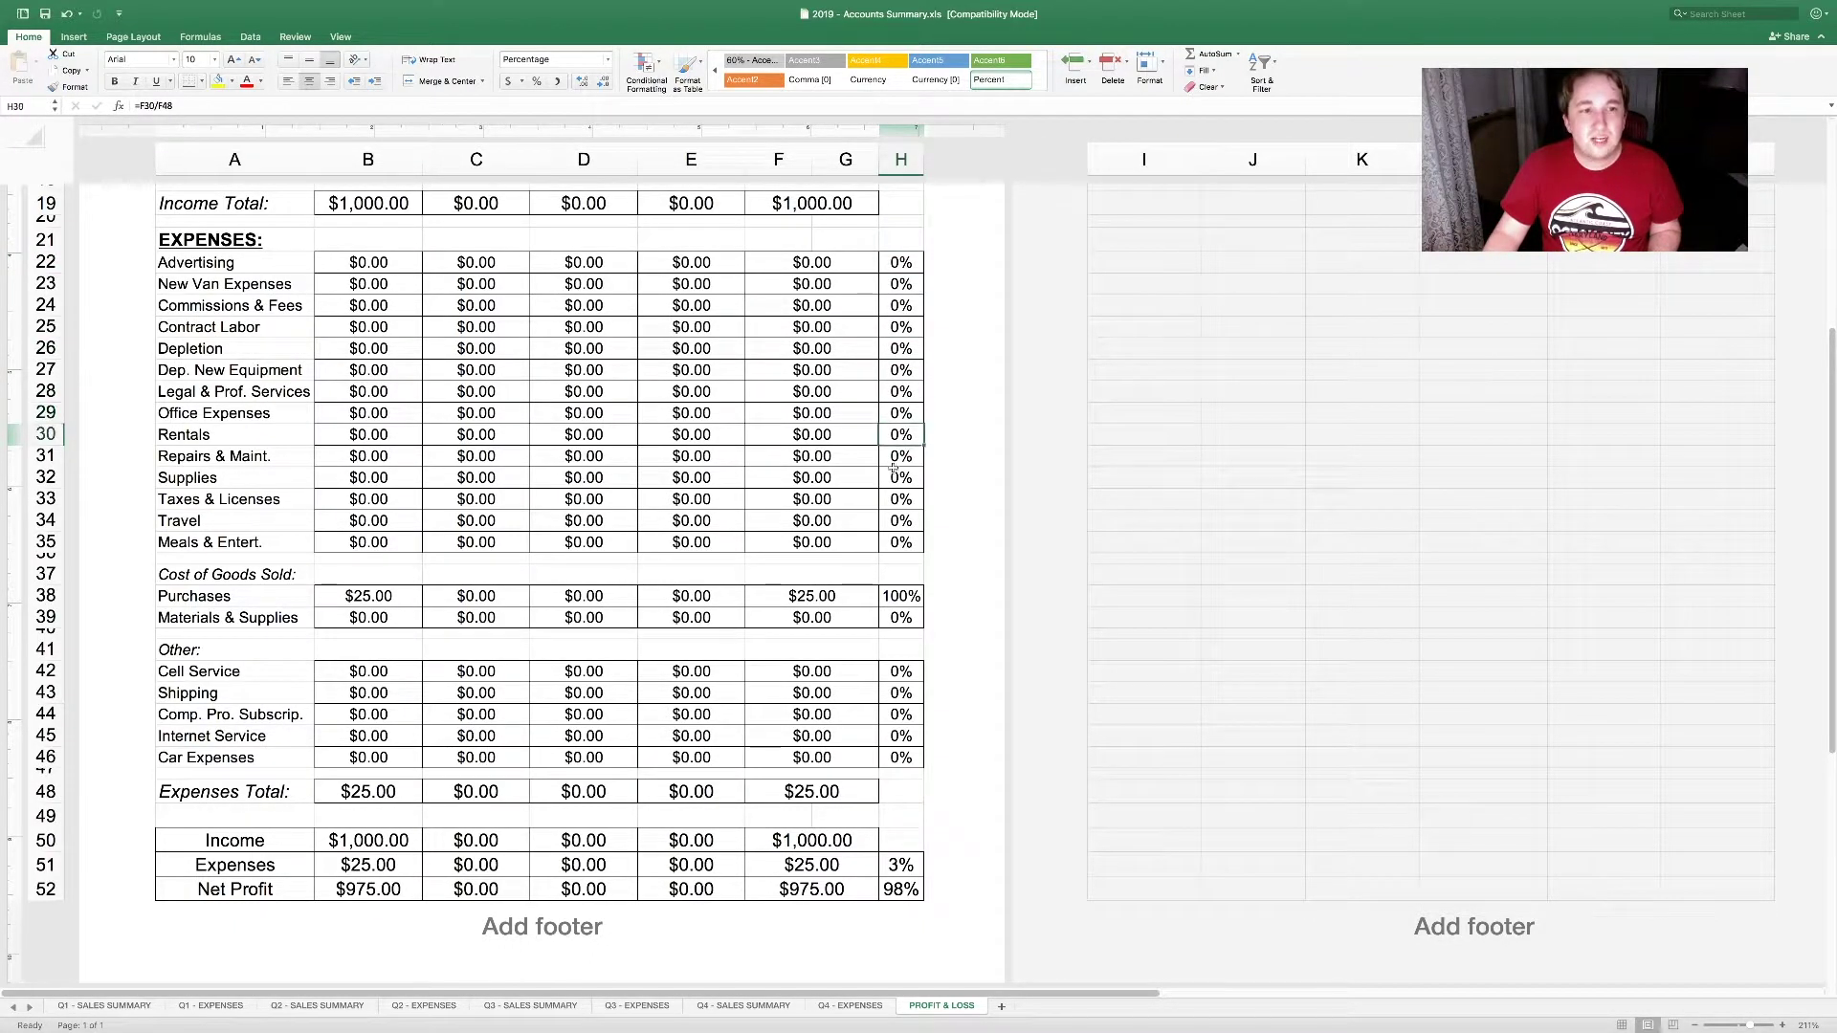
pyautogui.click(901, 545)
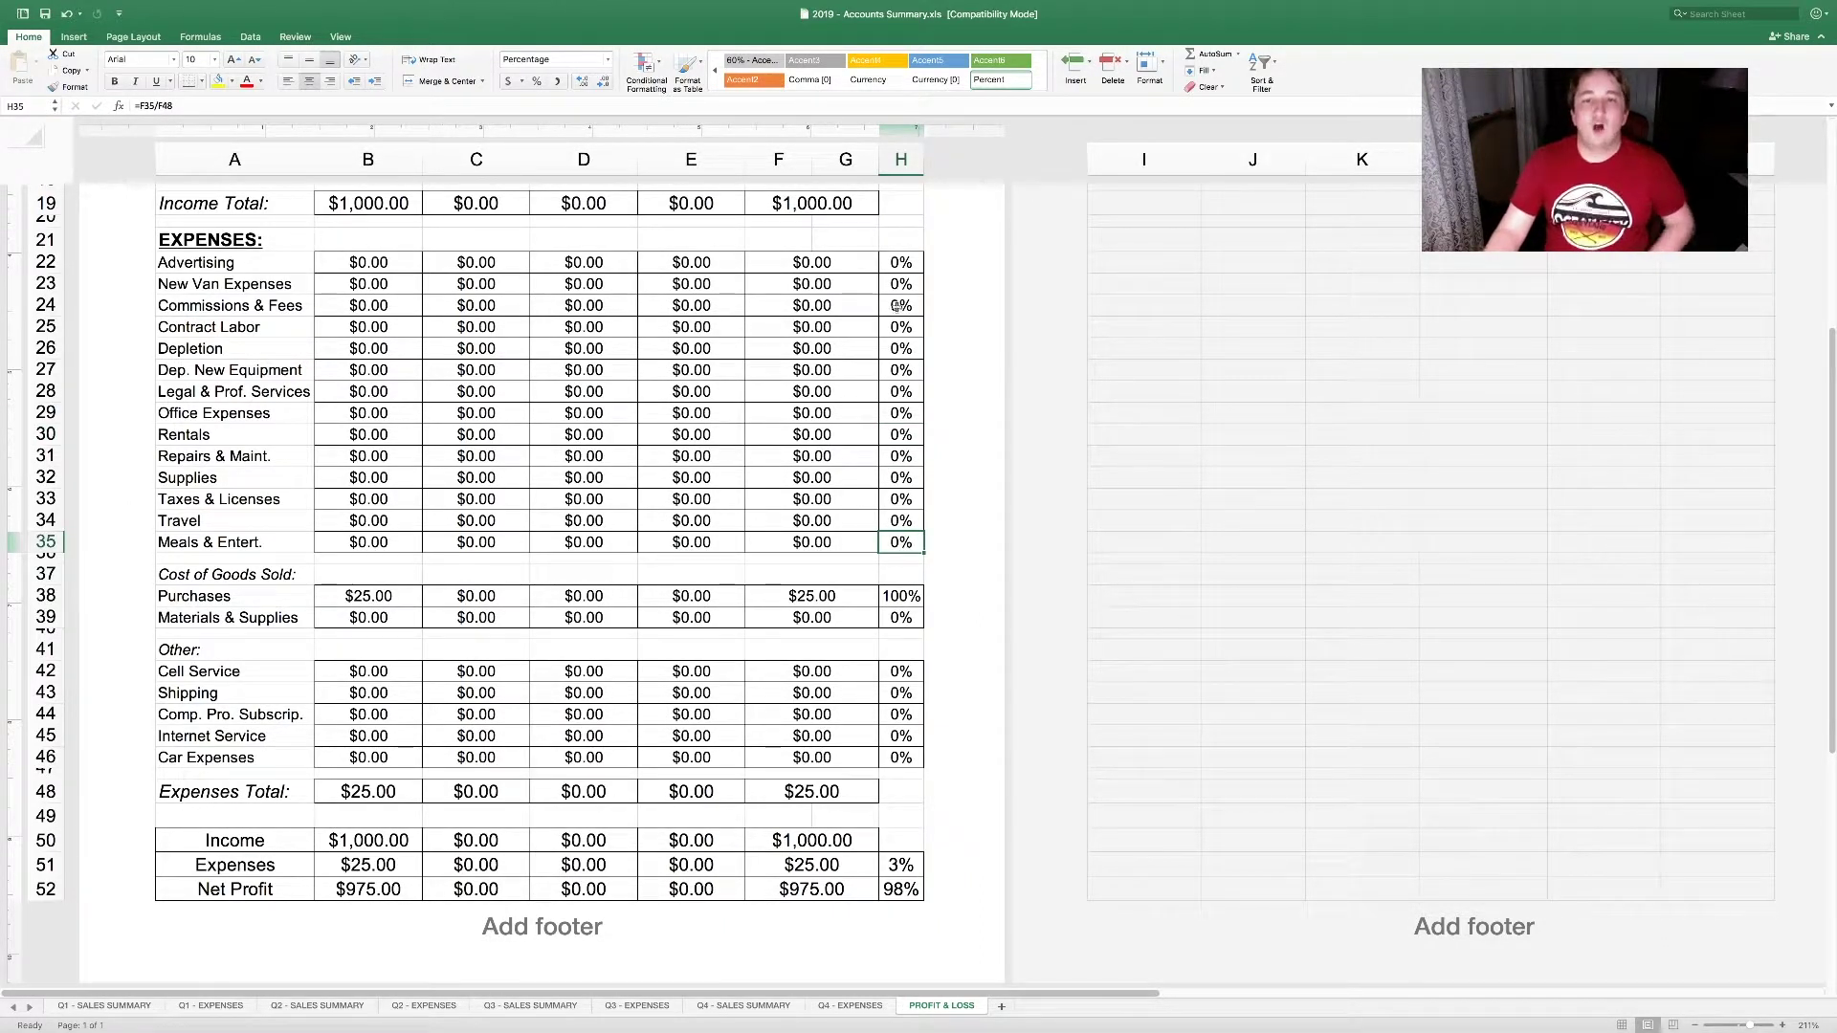
pyautogui.moveTo(900, 275); pyautogui.dragTo(913, 760)
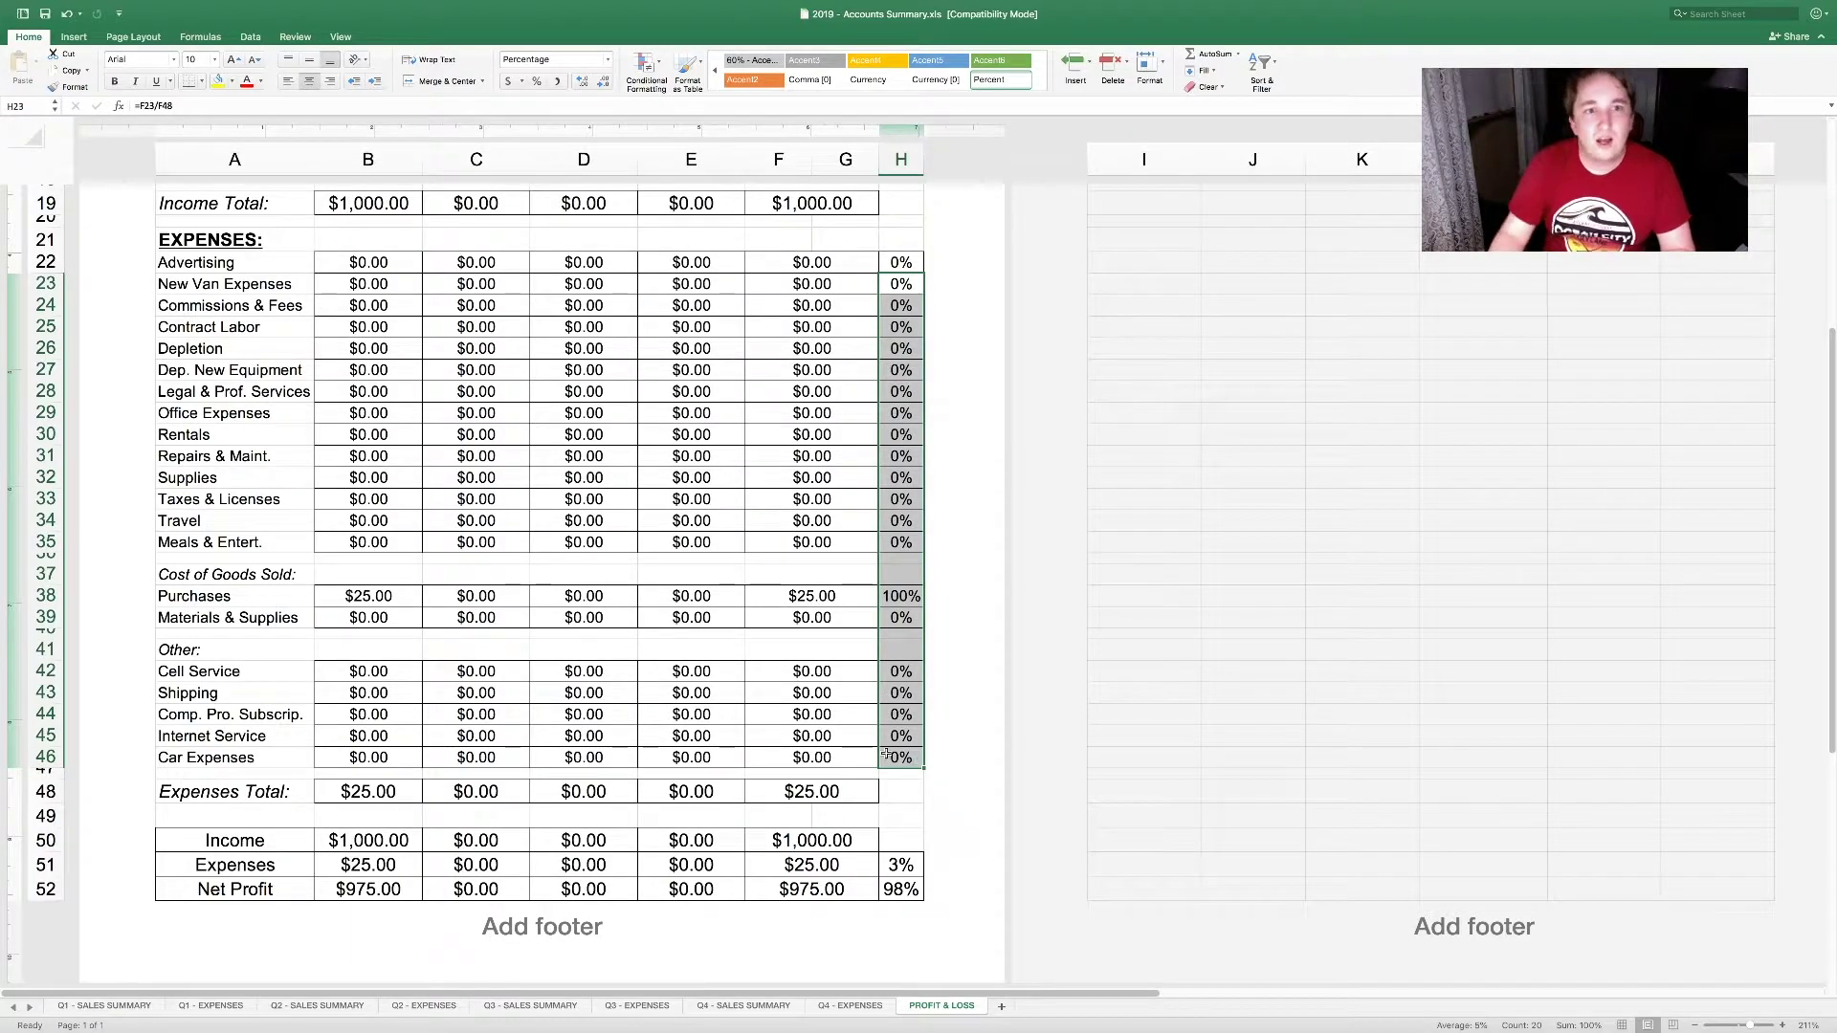
# Step: Compare the quarterly income values with the Purchases, Travel, Meals and Advertising share formulas
pyautogui.scroll(10, 886, 756)
pyautogui.moveTo(861, 446); pyautogui.dragTo(327, 662)
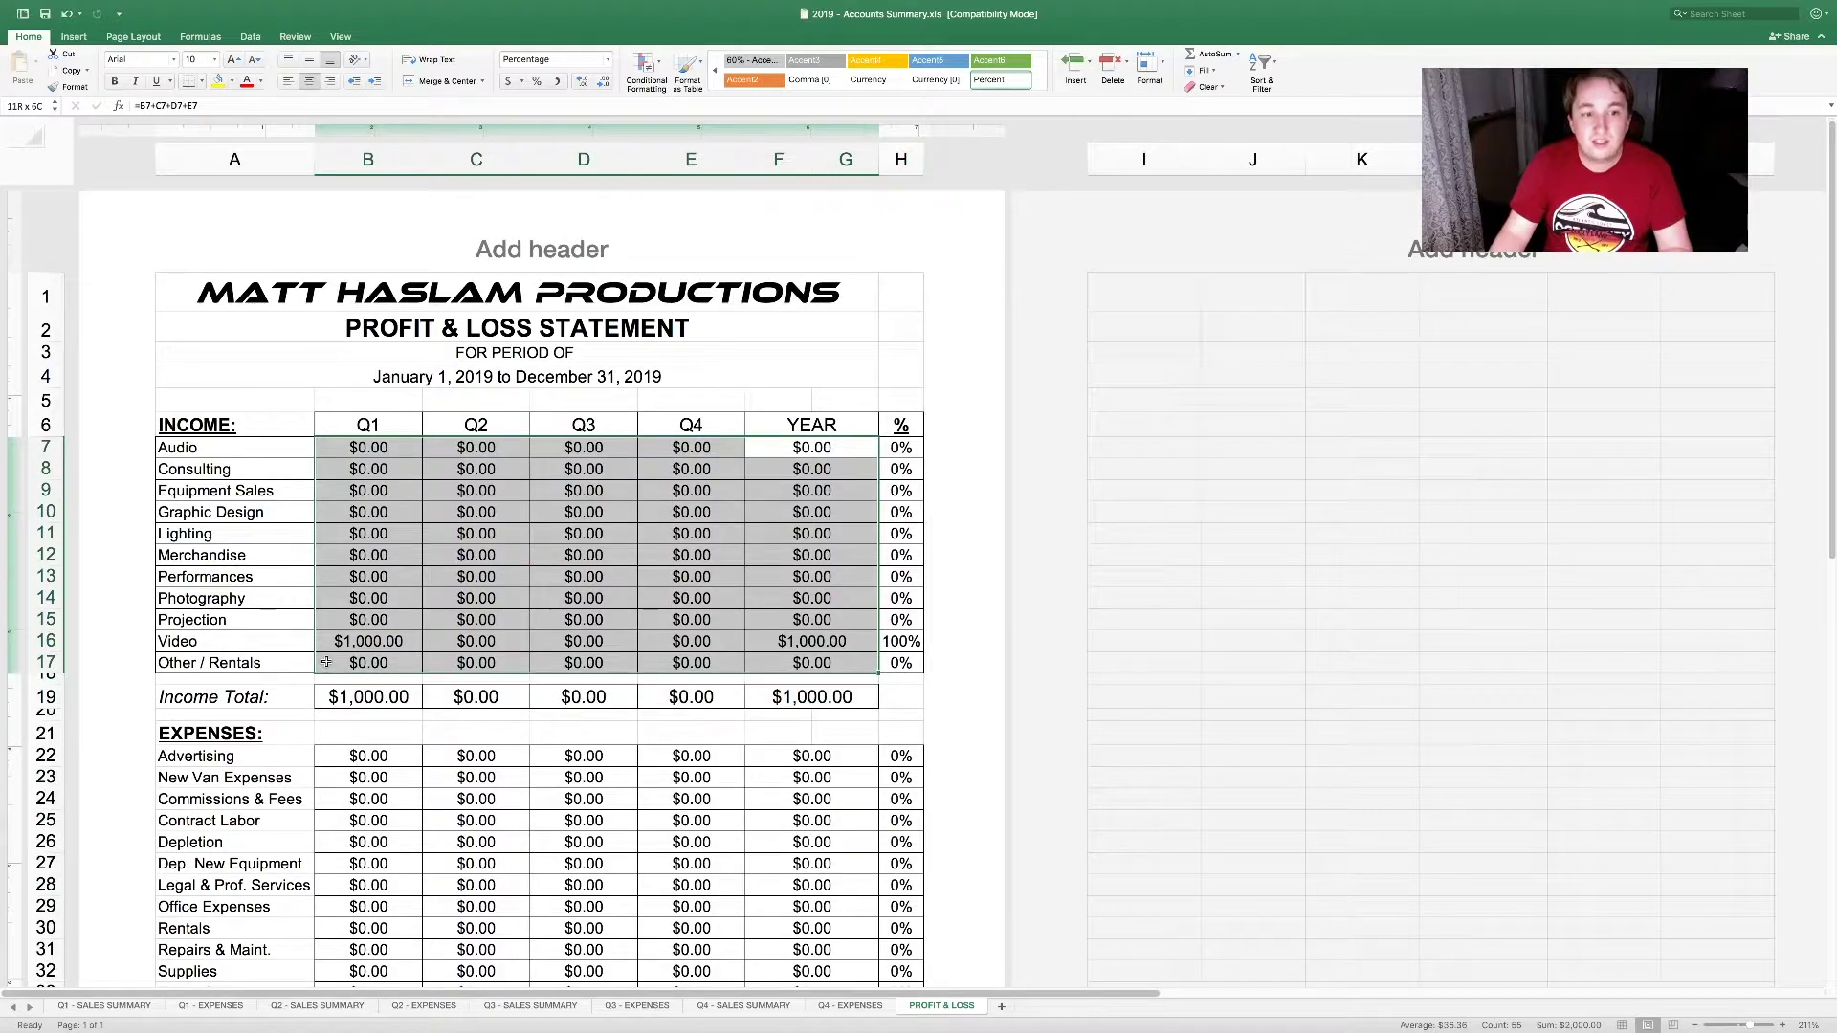
pyautogui.scroll(-6, 835, 449)
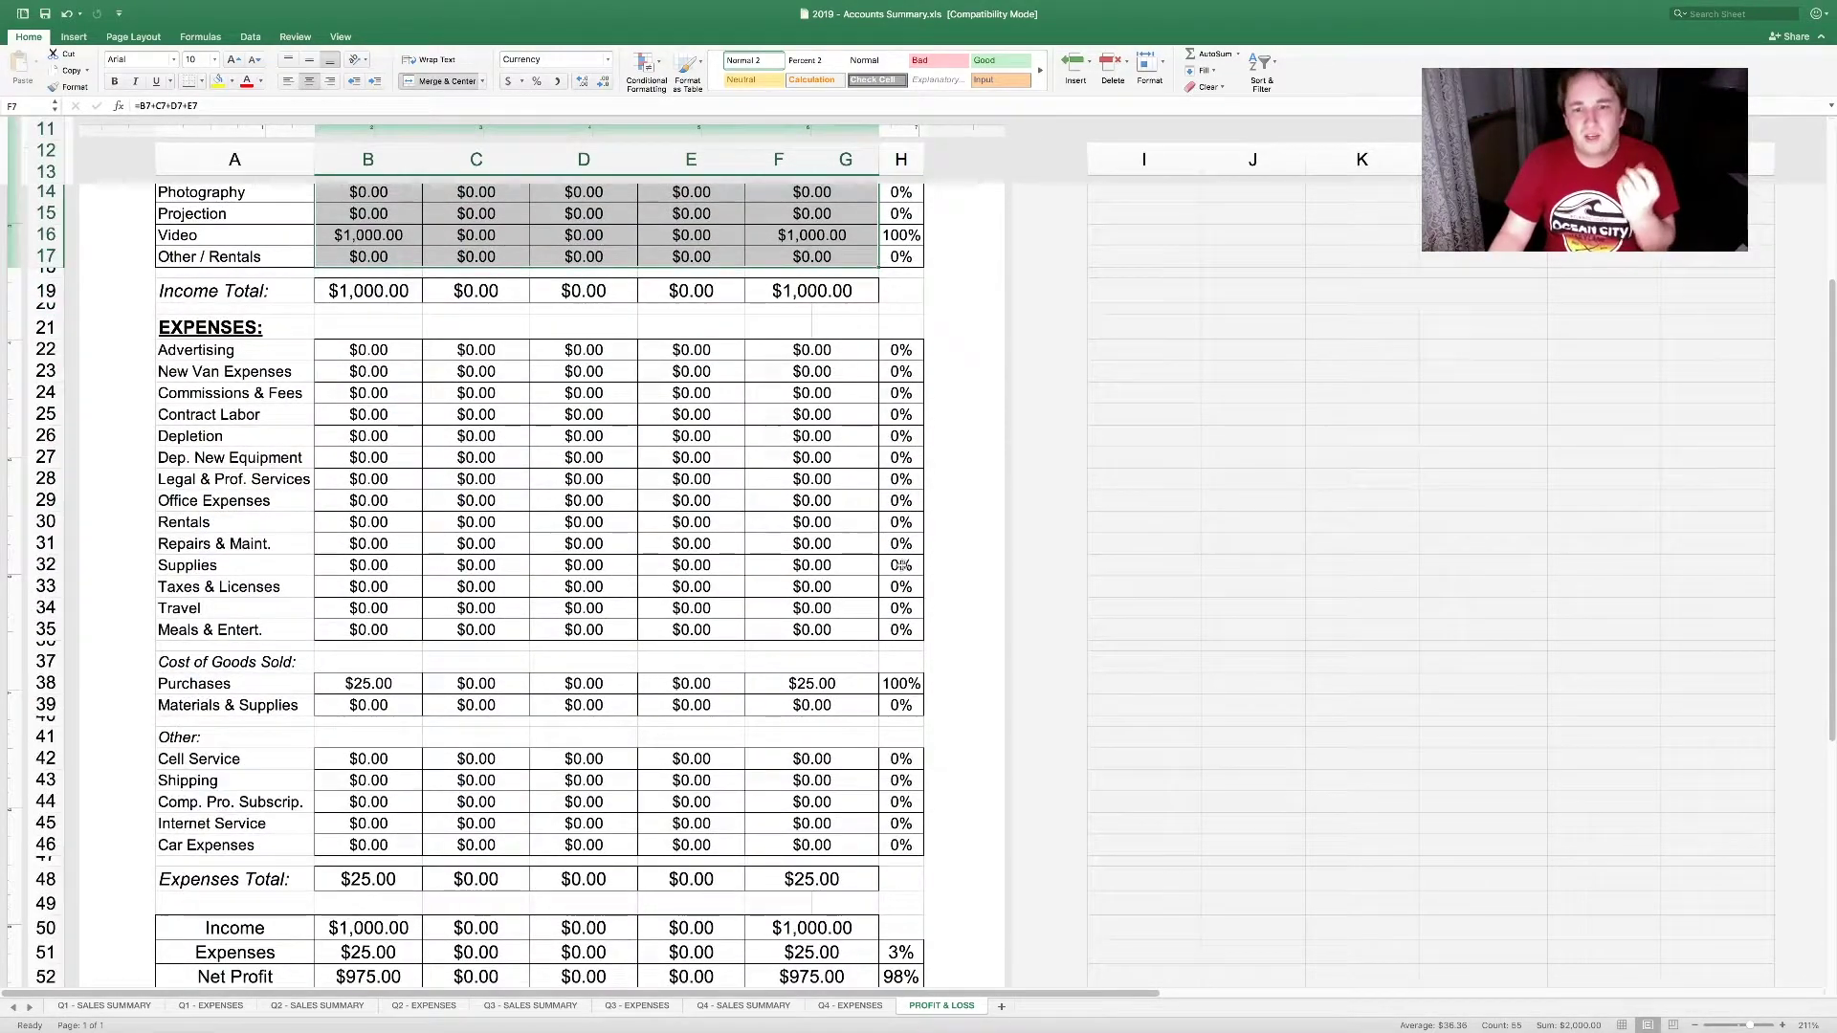
pyautogui.click(892, 684)
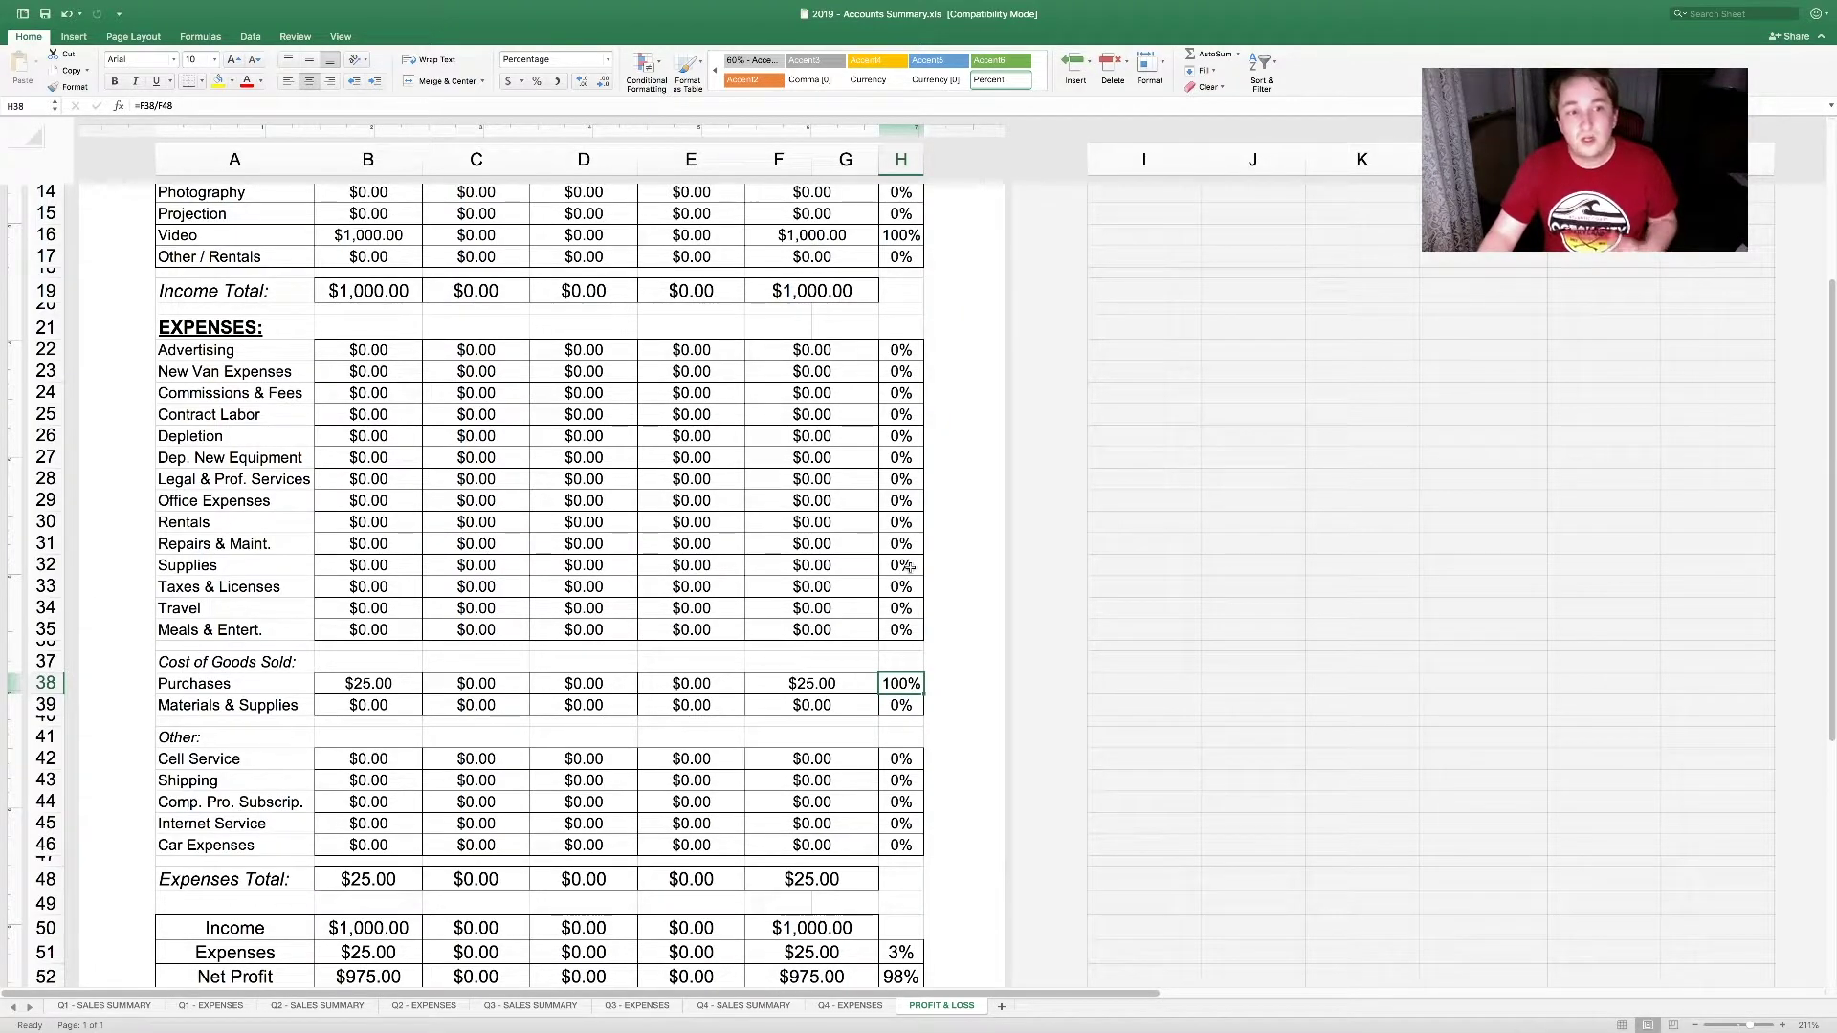
pyautogui.moveTo(916, 607); pyautogui.dragTo(914, 628)
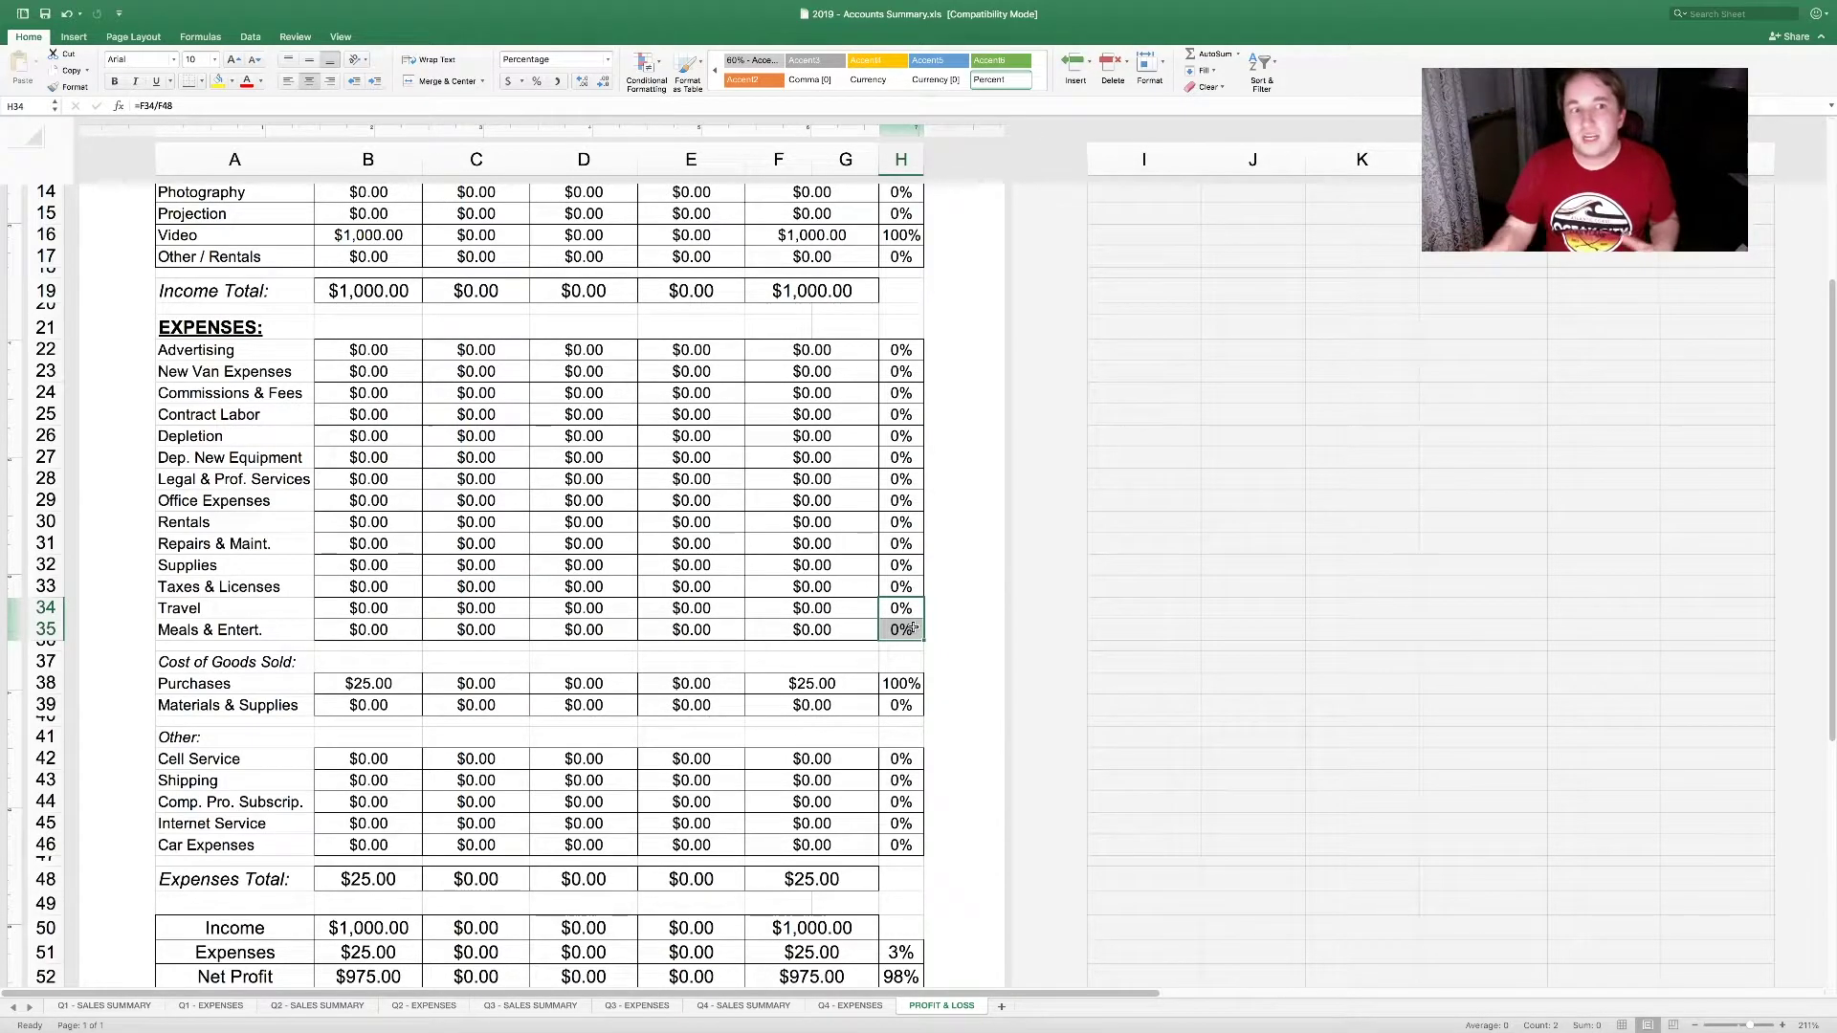
pyautogui.click(896, 354)
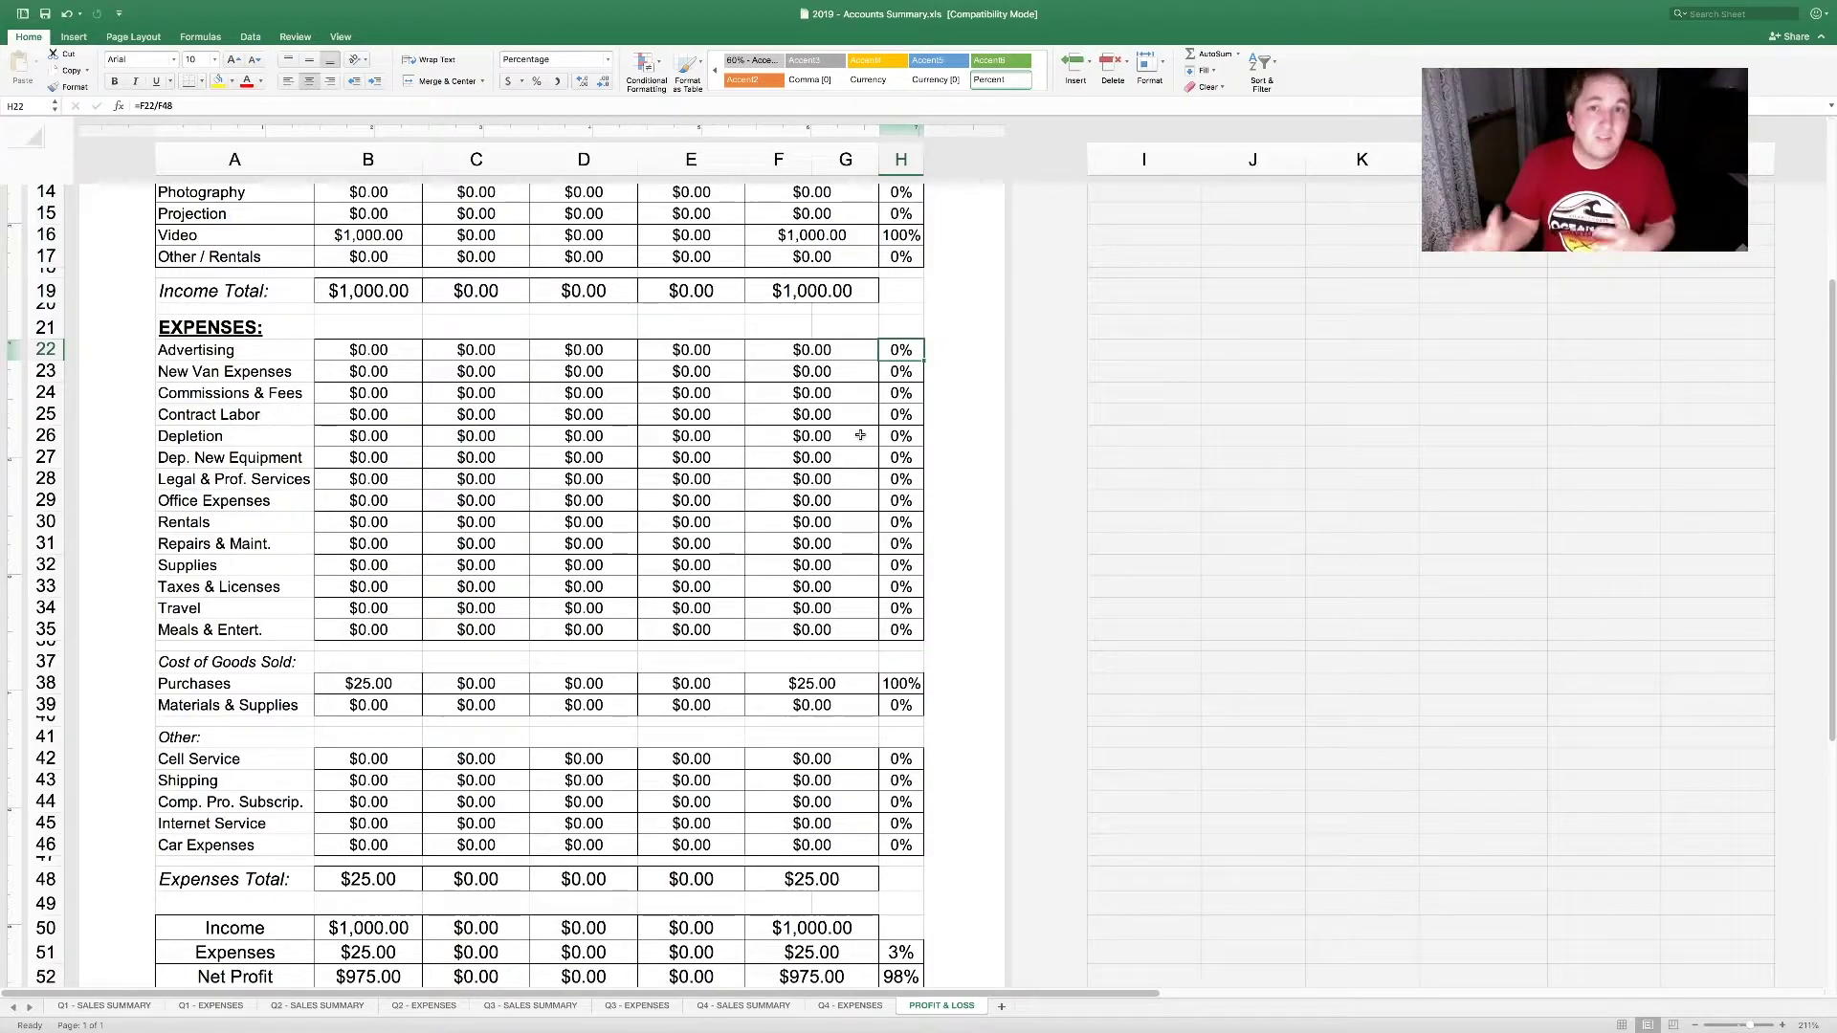
pyautogui.scroll(-1, 847, 444)
pyautogui.scroll(2, 845, 455)
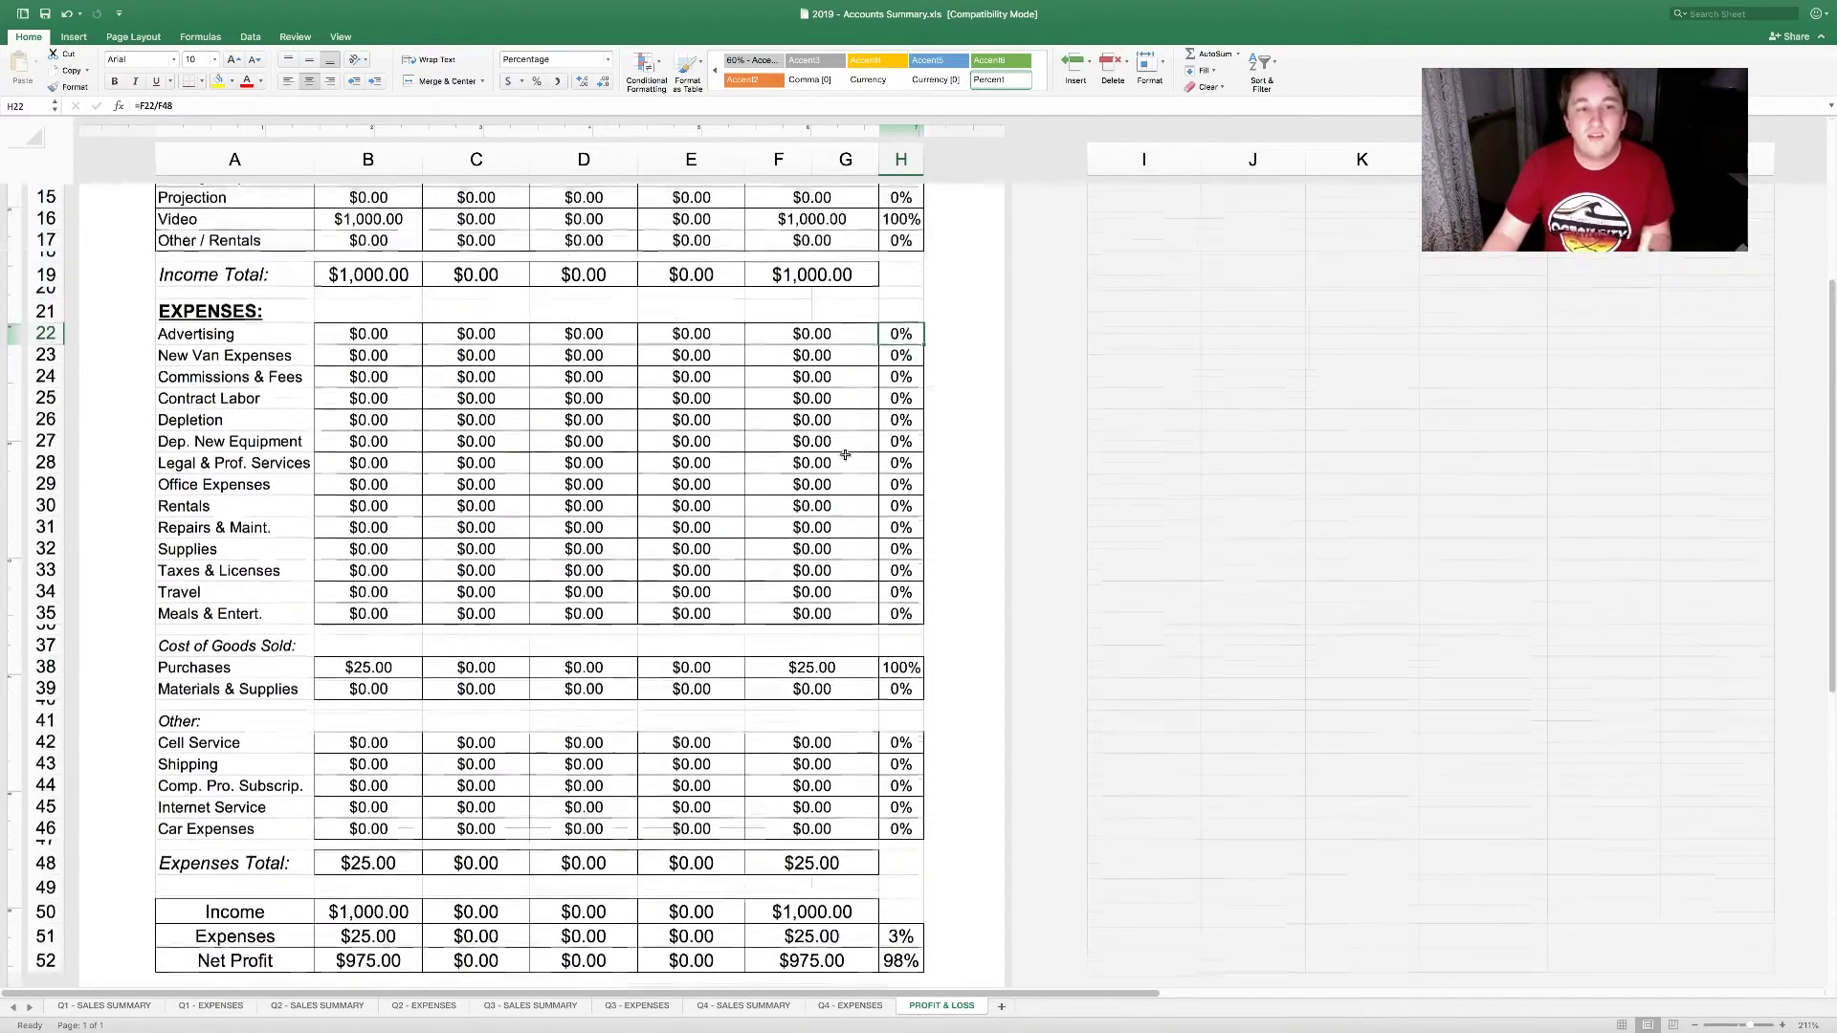
pyautogui.scroll(-3, 856, 479)
pyautogui.scroll(-1, 863, 495)
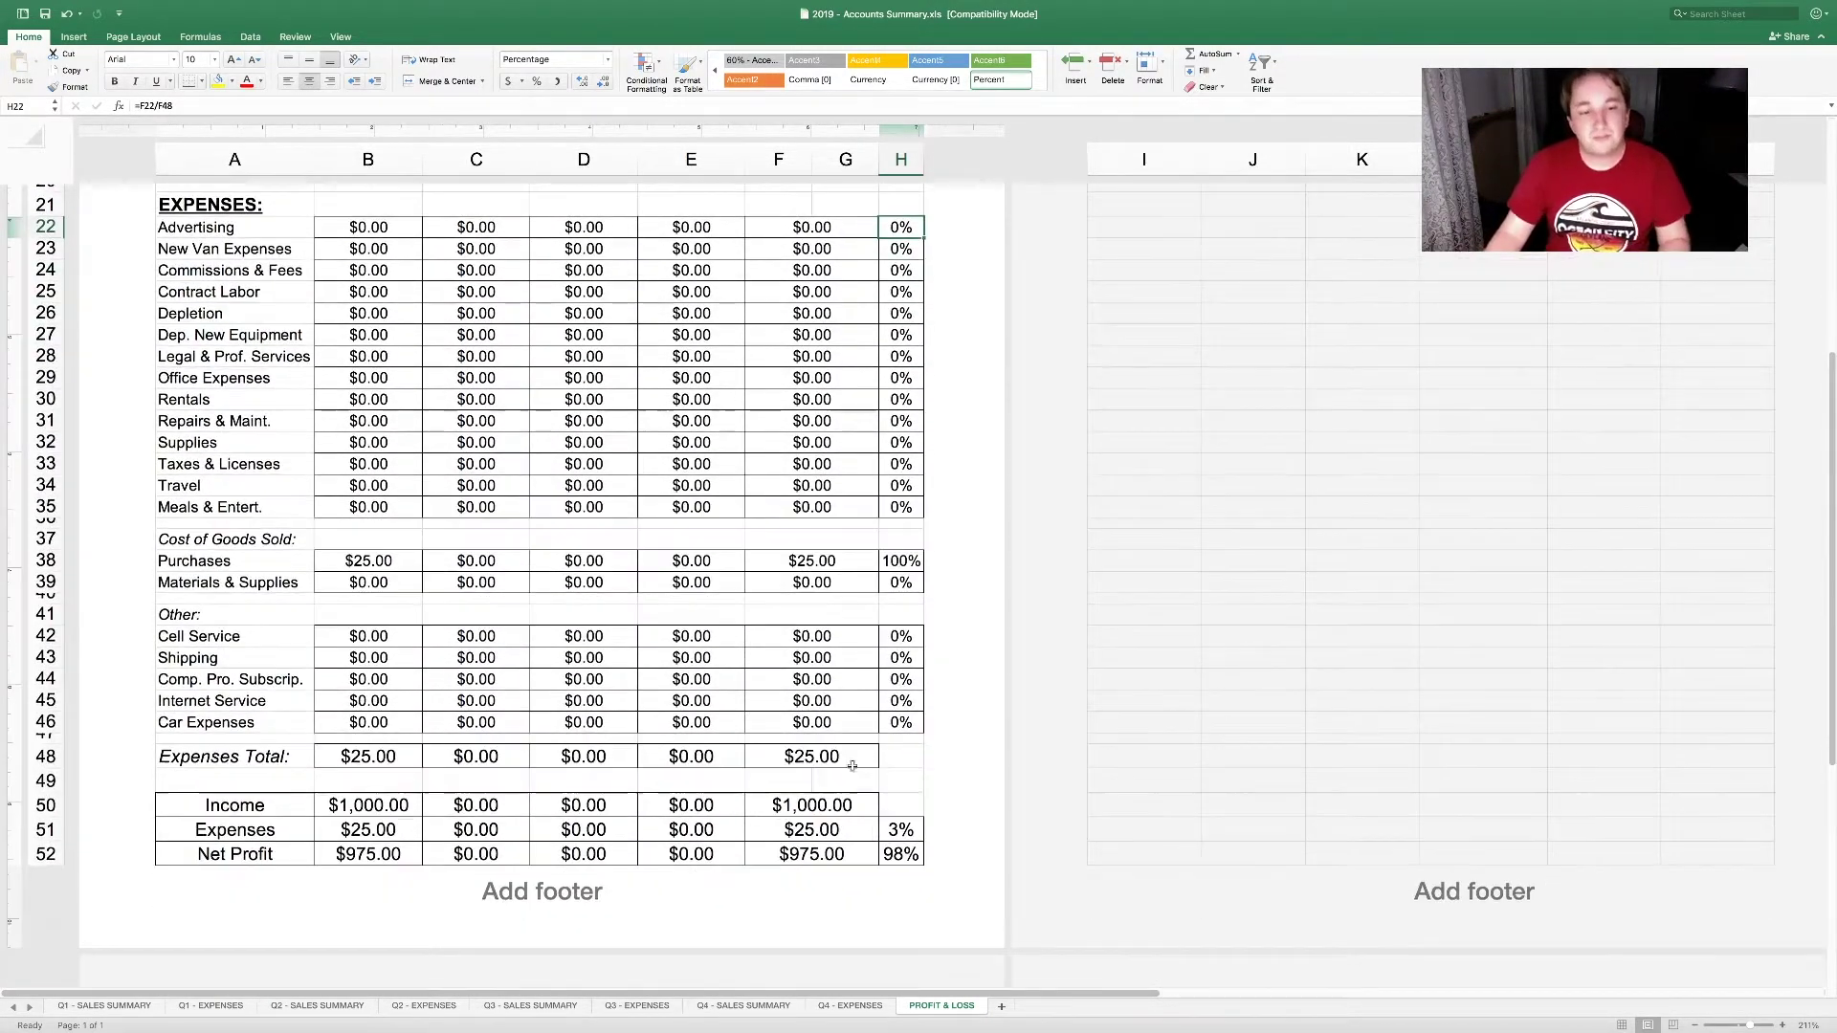
# Step: Review the income, expenses and net profit summary formulas and their share-of-income percentages
pyautogui.moveTo(812, 806); pyautogui.dragTo(412, 857)
pyautogui.click(410, 797)
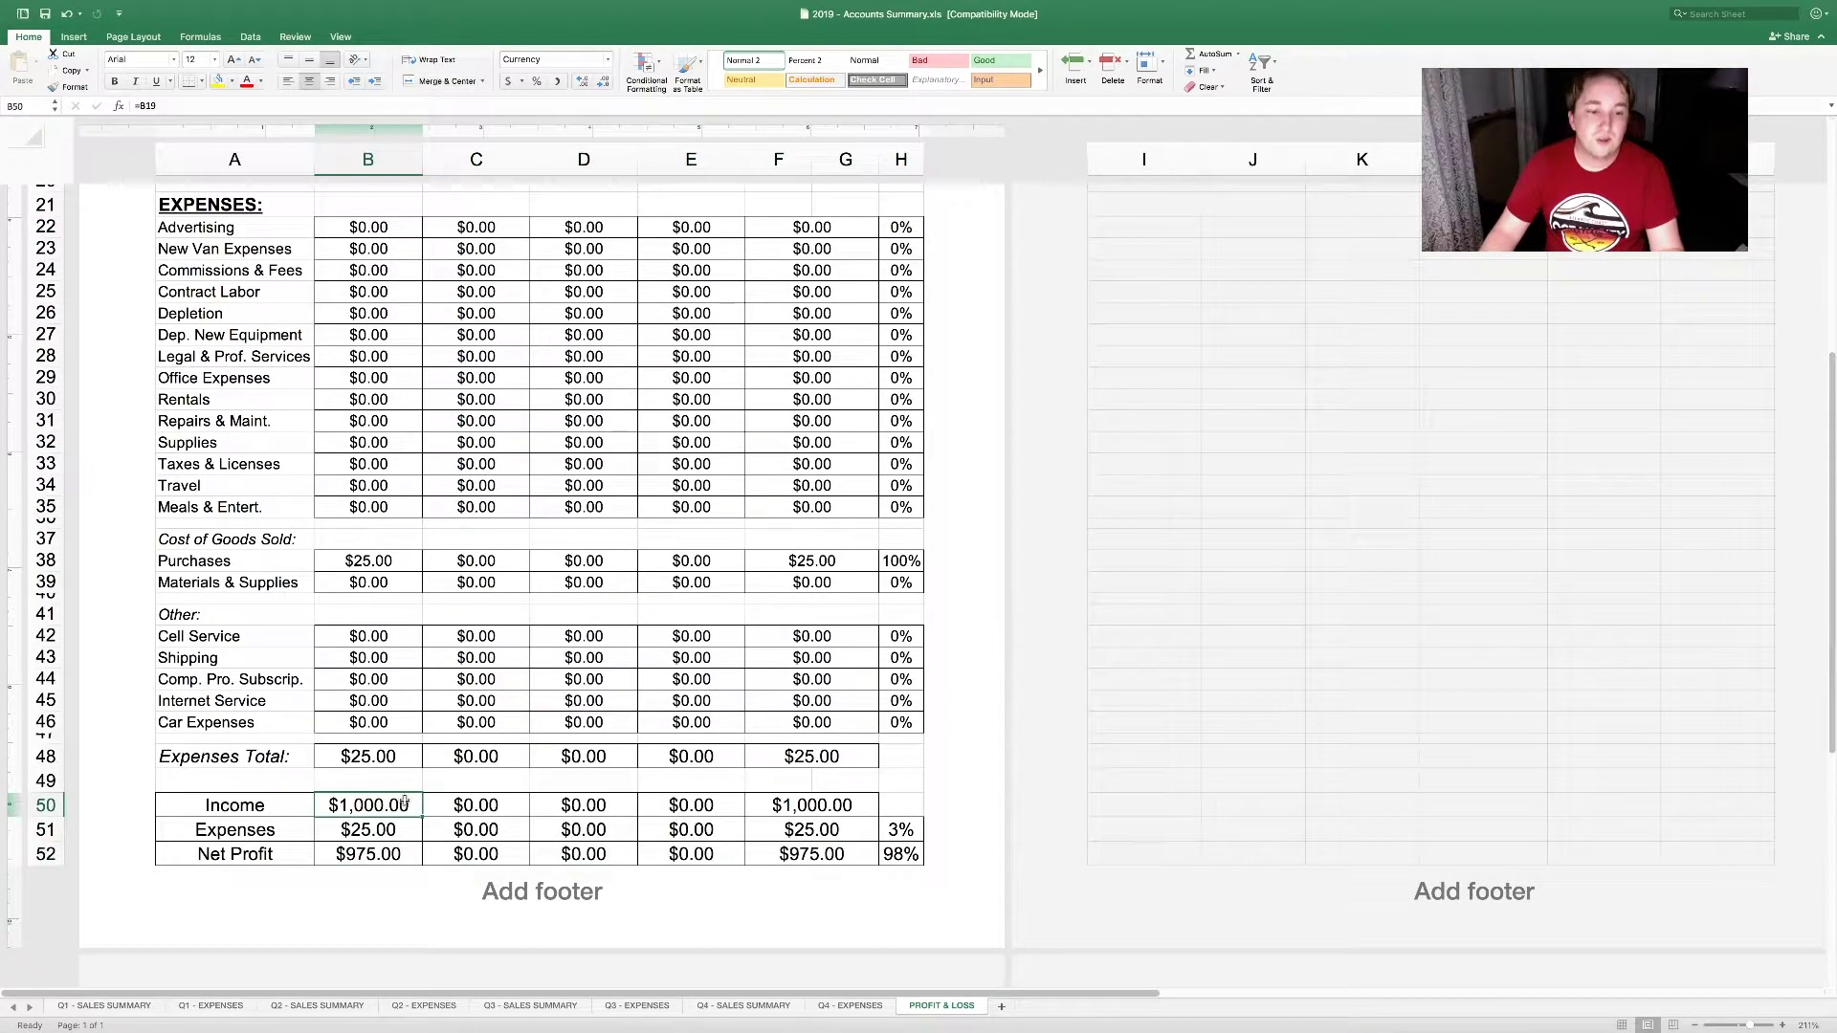
pyautogui.click(407, 830)
pyautogui.click(411, 855)
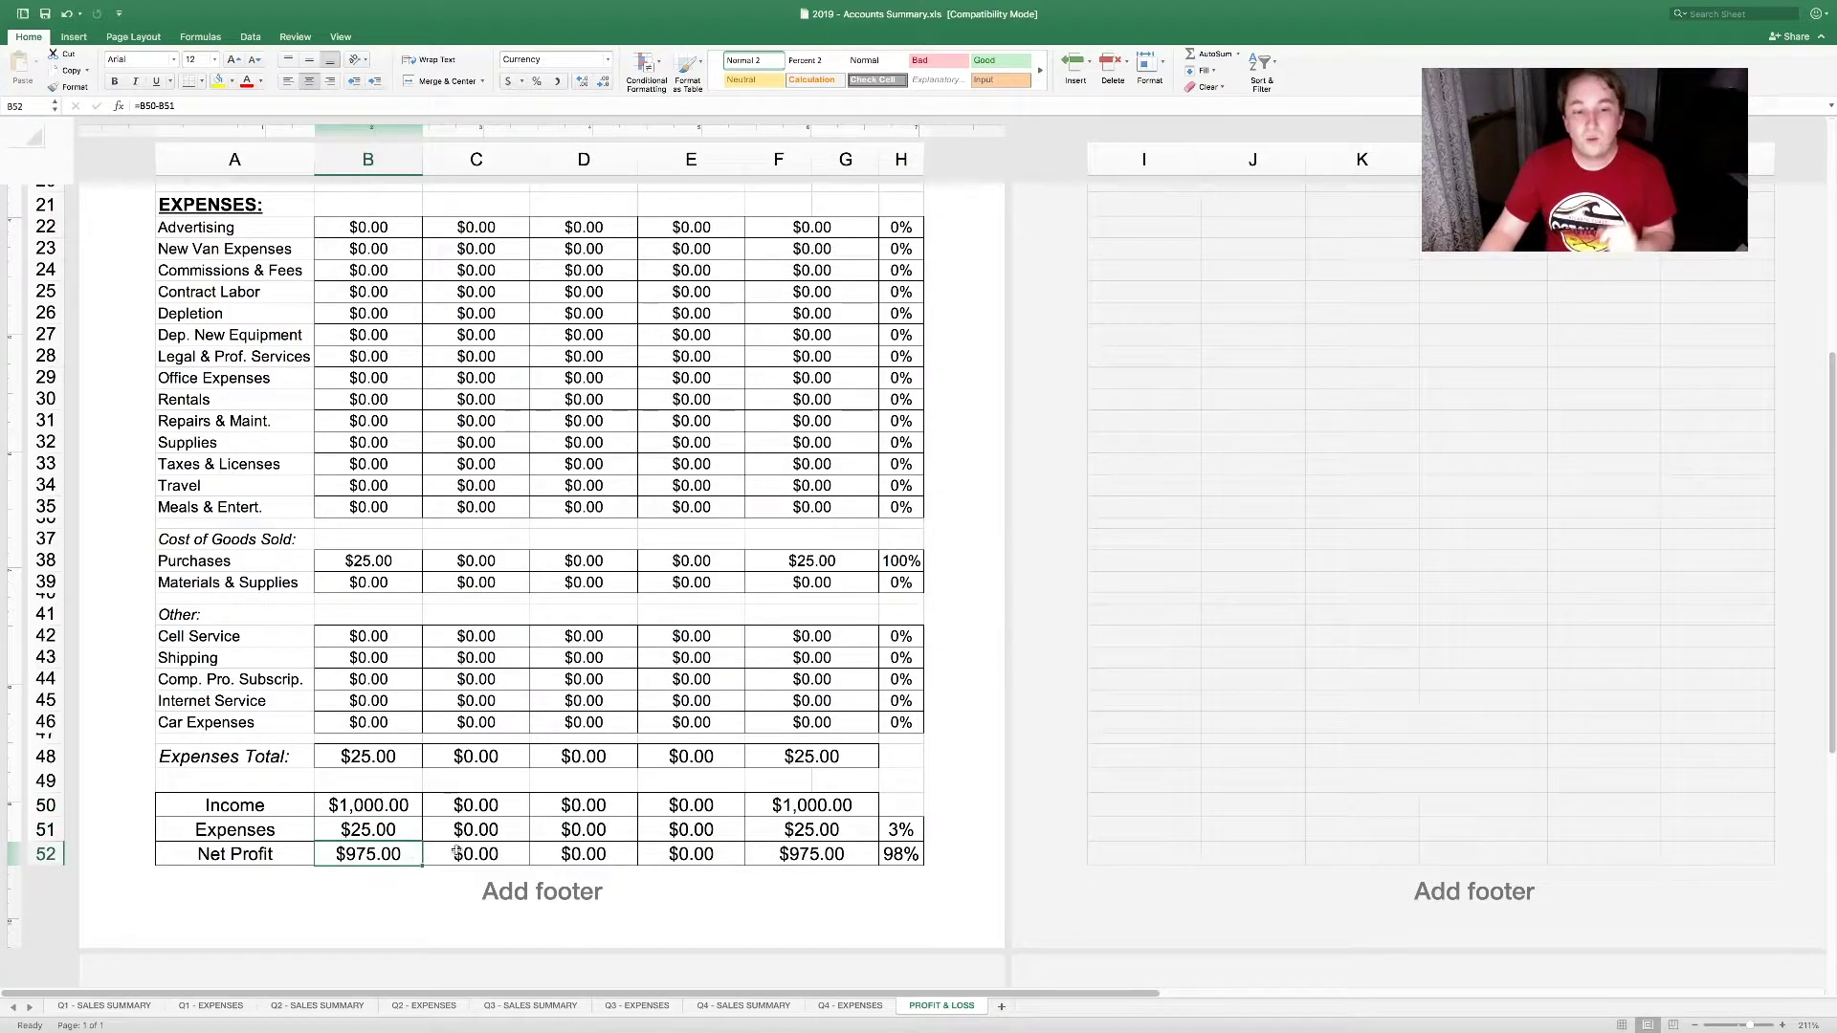
pyautogui.moveTo(488, 806); pyautogui.dragTo(488, 829)
pyautogui.moveTo(785, 809); pyautogui.dragTo(816, 858)
pyautogui.click(902, 830)
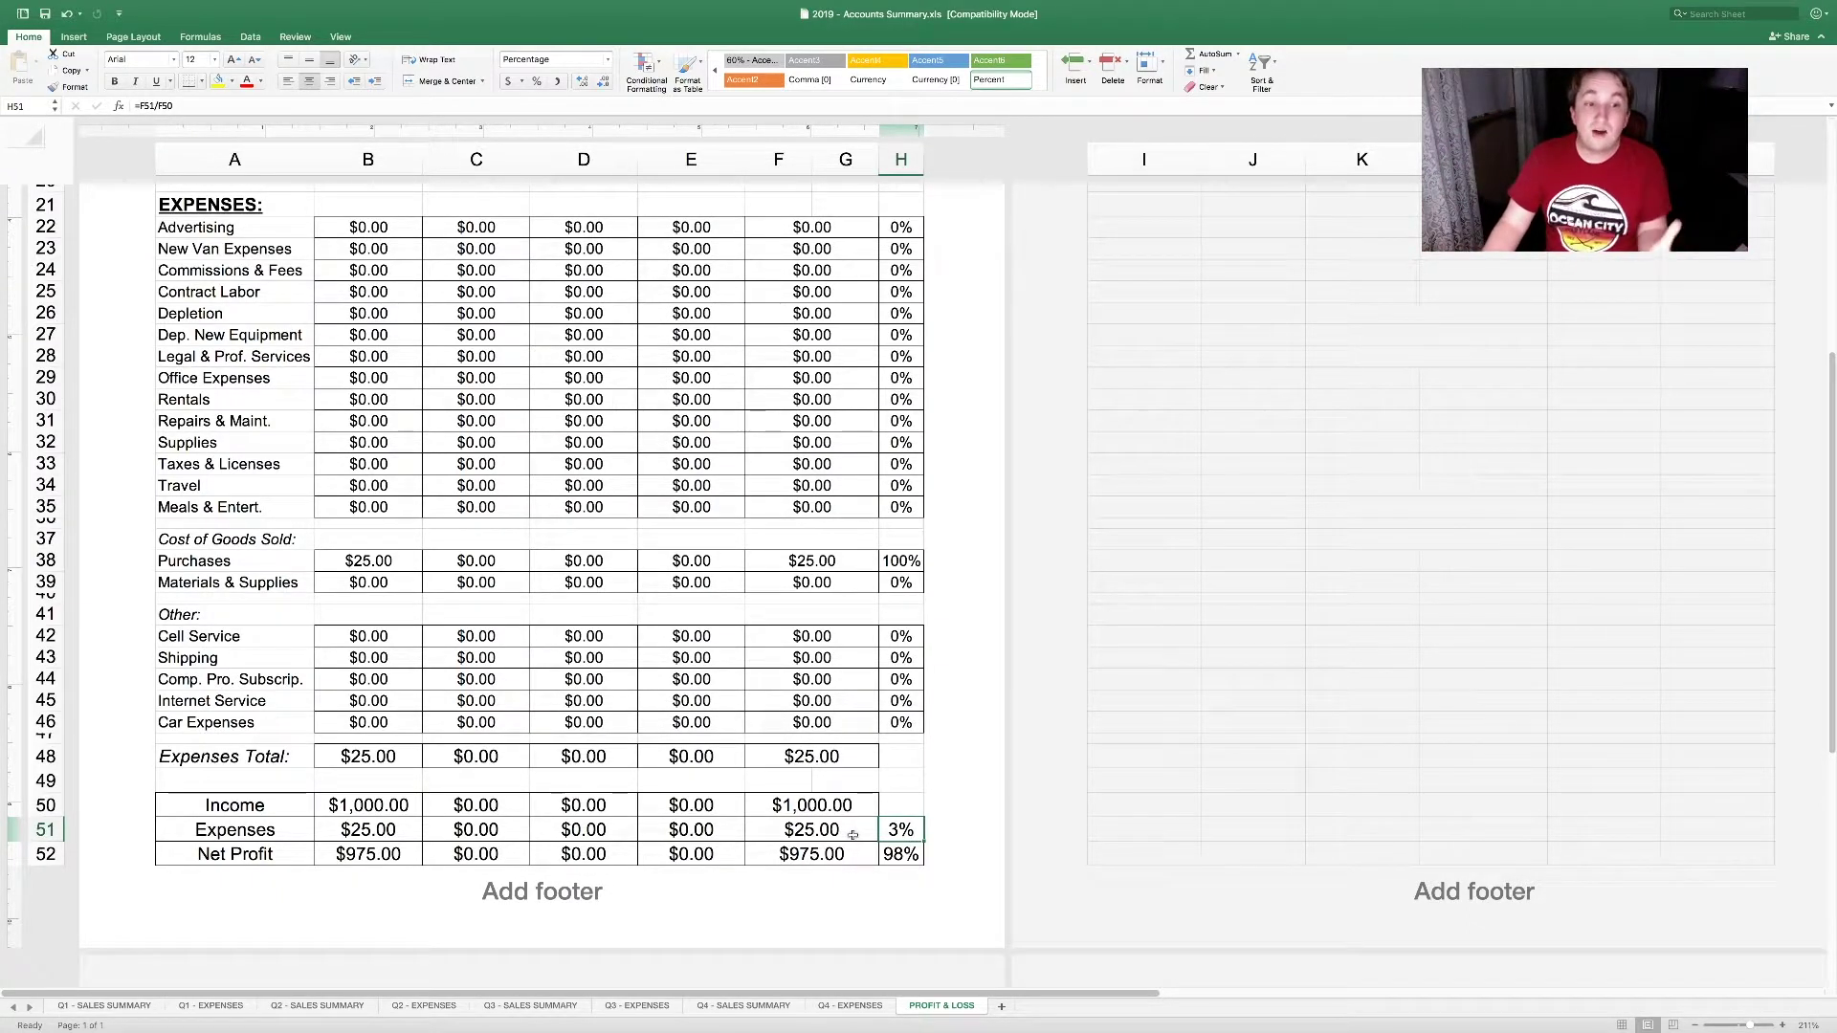
pyautogui.click(911, 856)
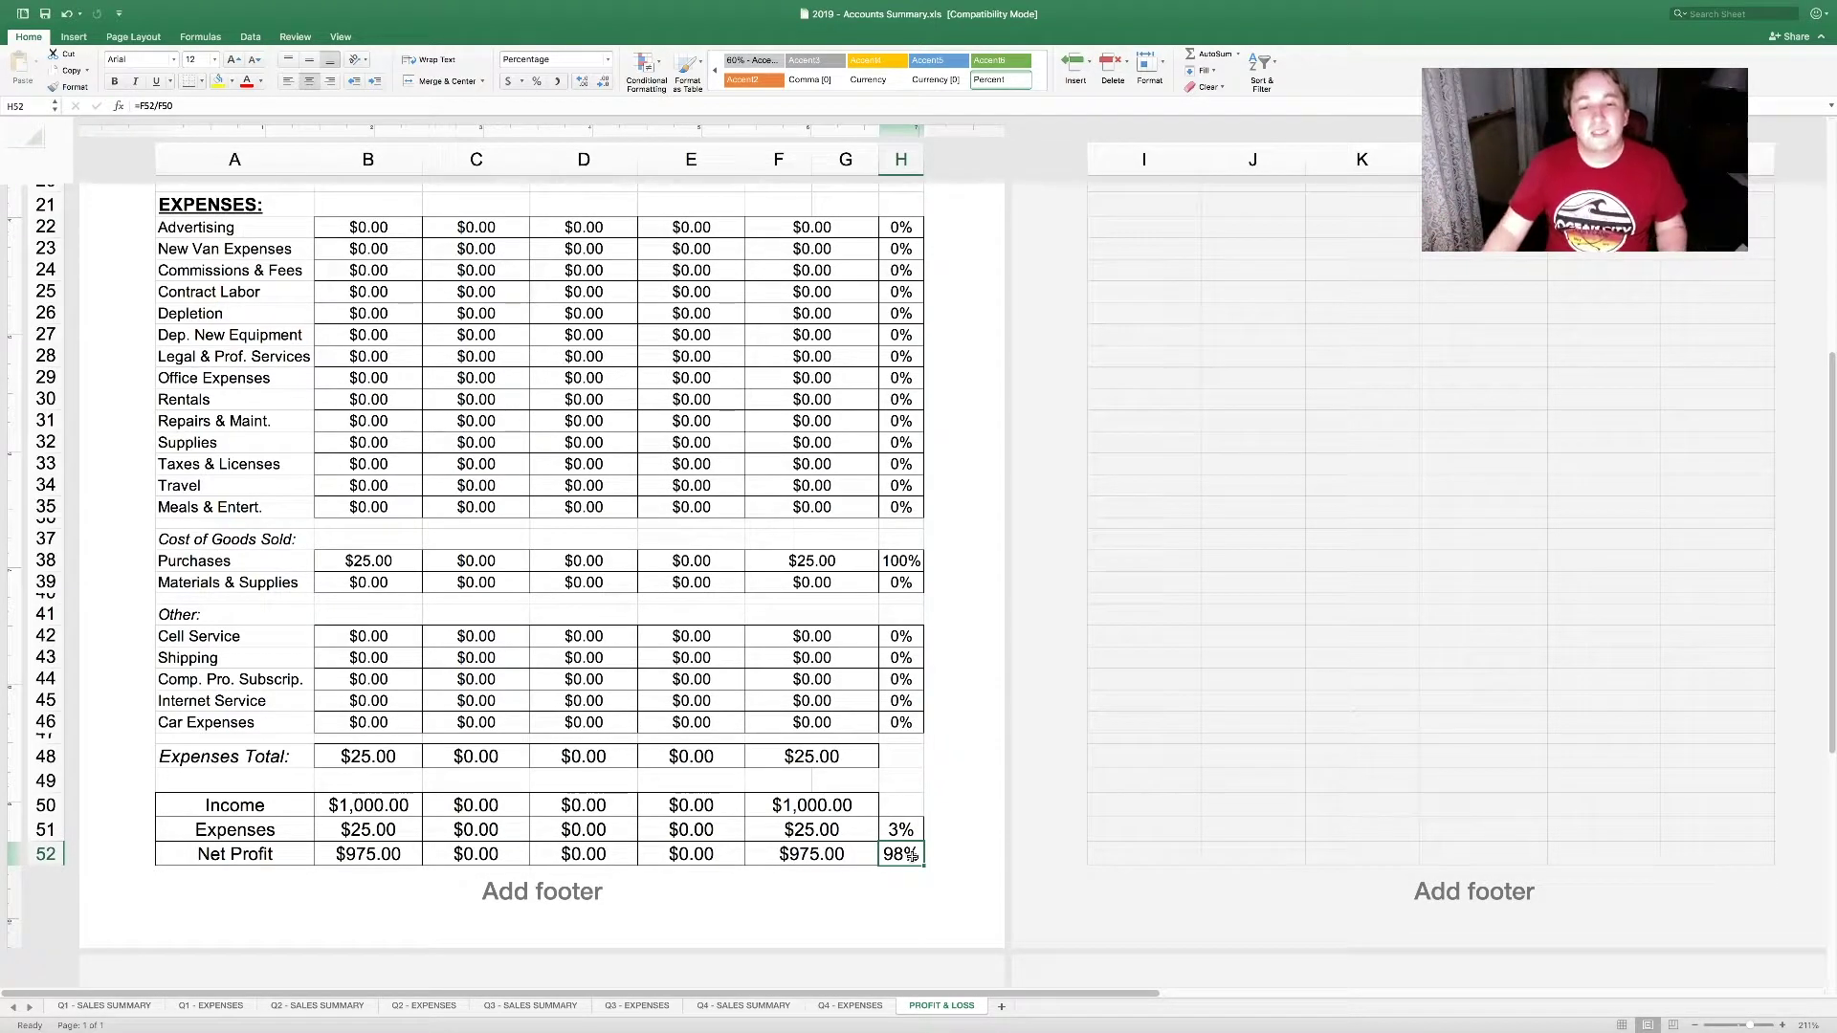
pyautogui.moveTo(910, 857); pyautogui.dragTo(897, 272)
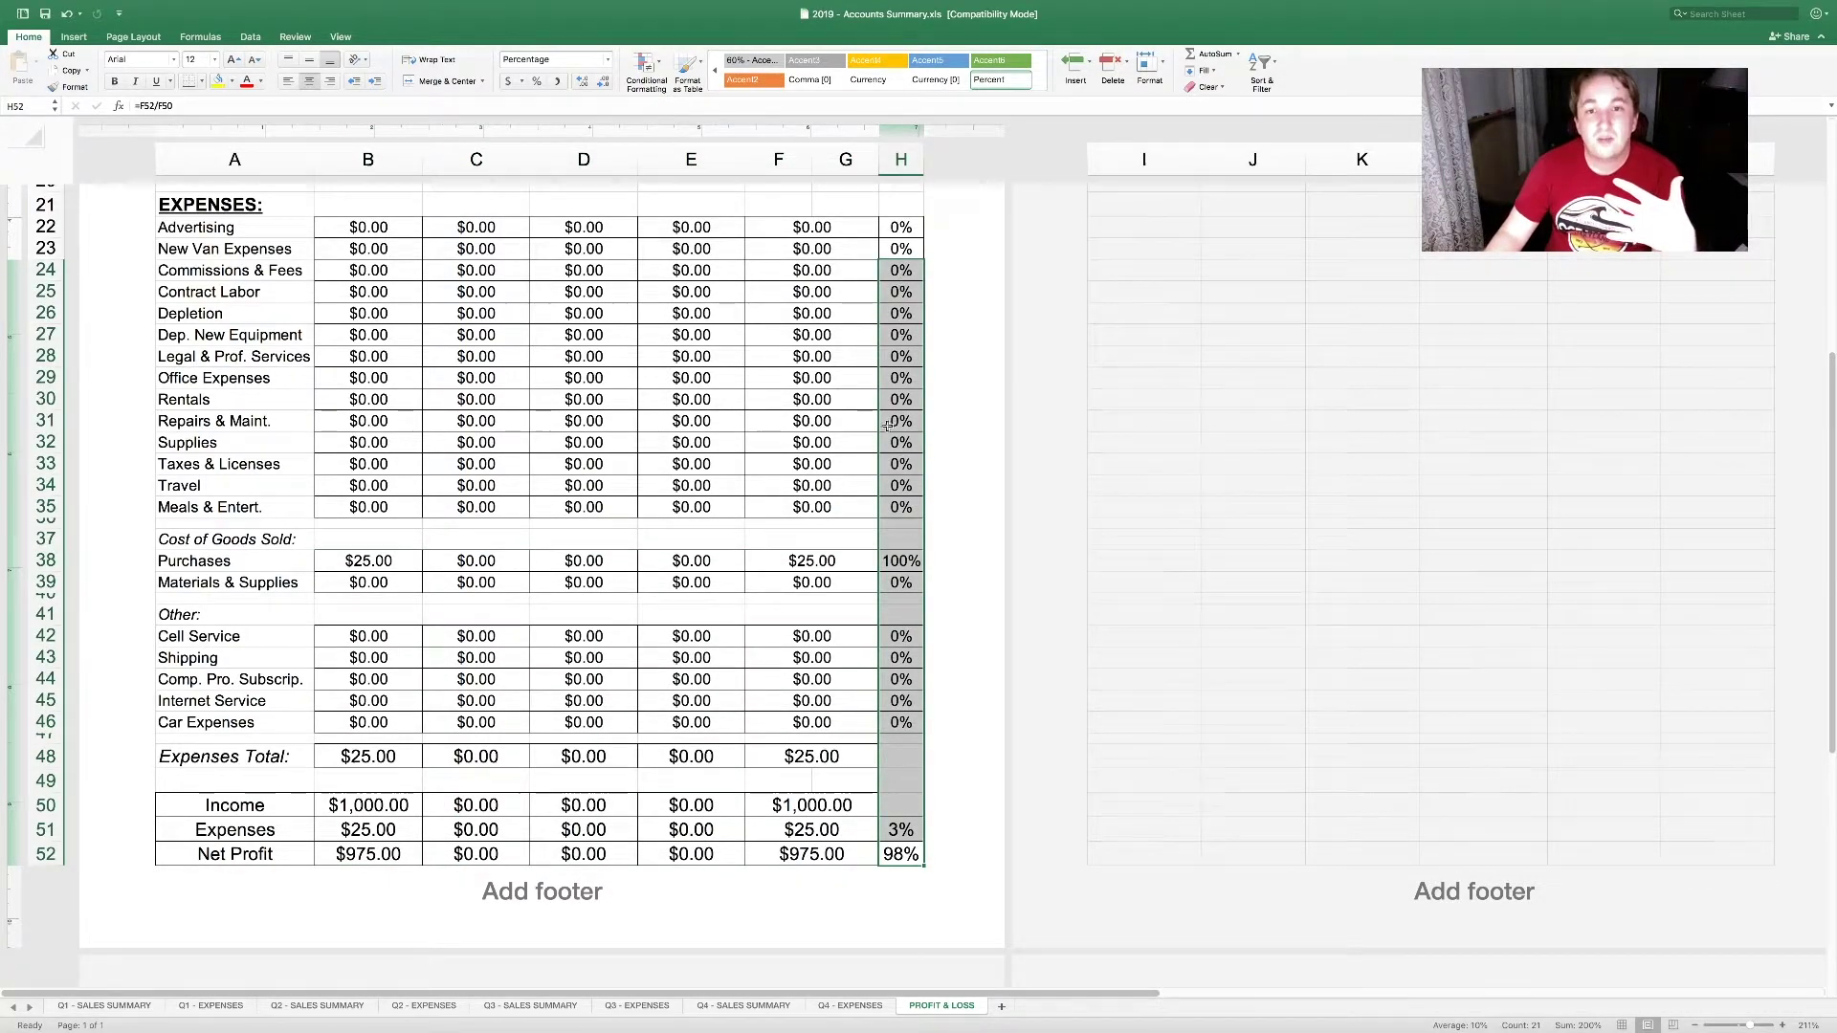
pyautogui.scroll(10, 887, 424)
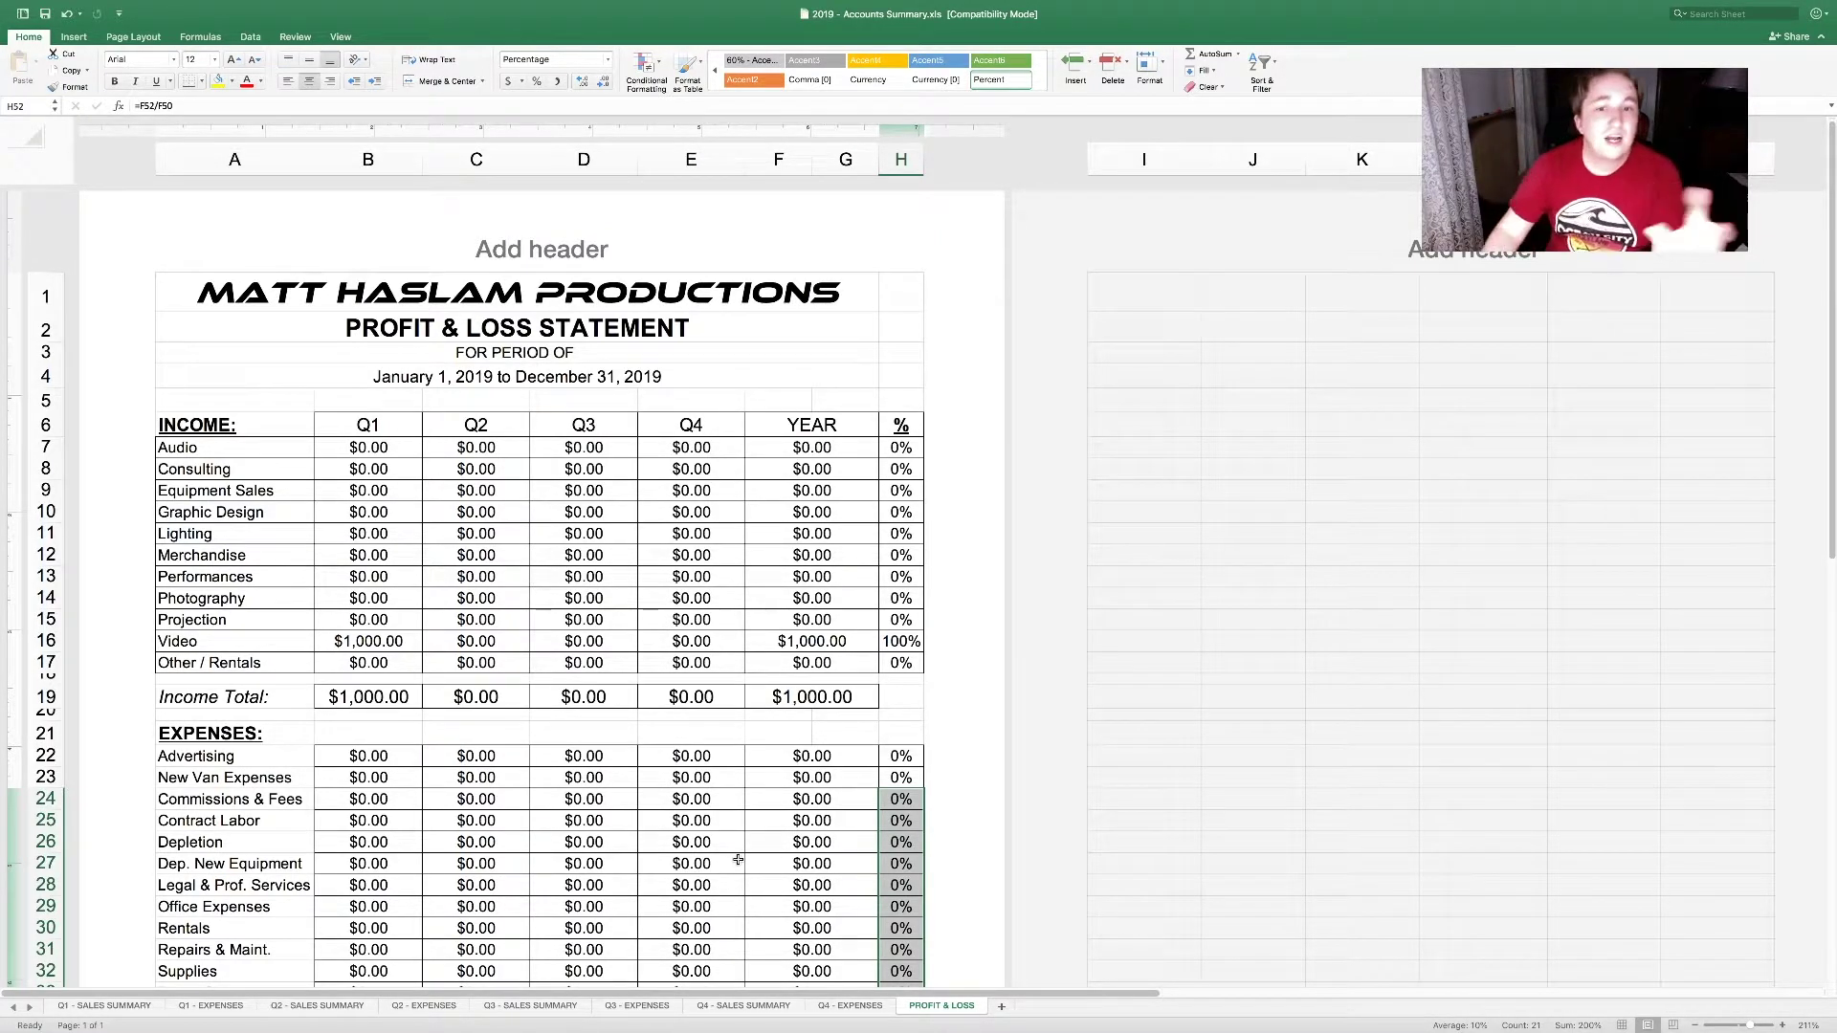
# Step: Inspect the Projection percentage formula, then go to the Q1 - SALES SUMMARY sheet
pyautogui.click(901, 617)
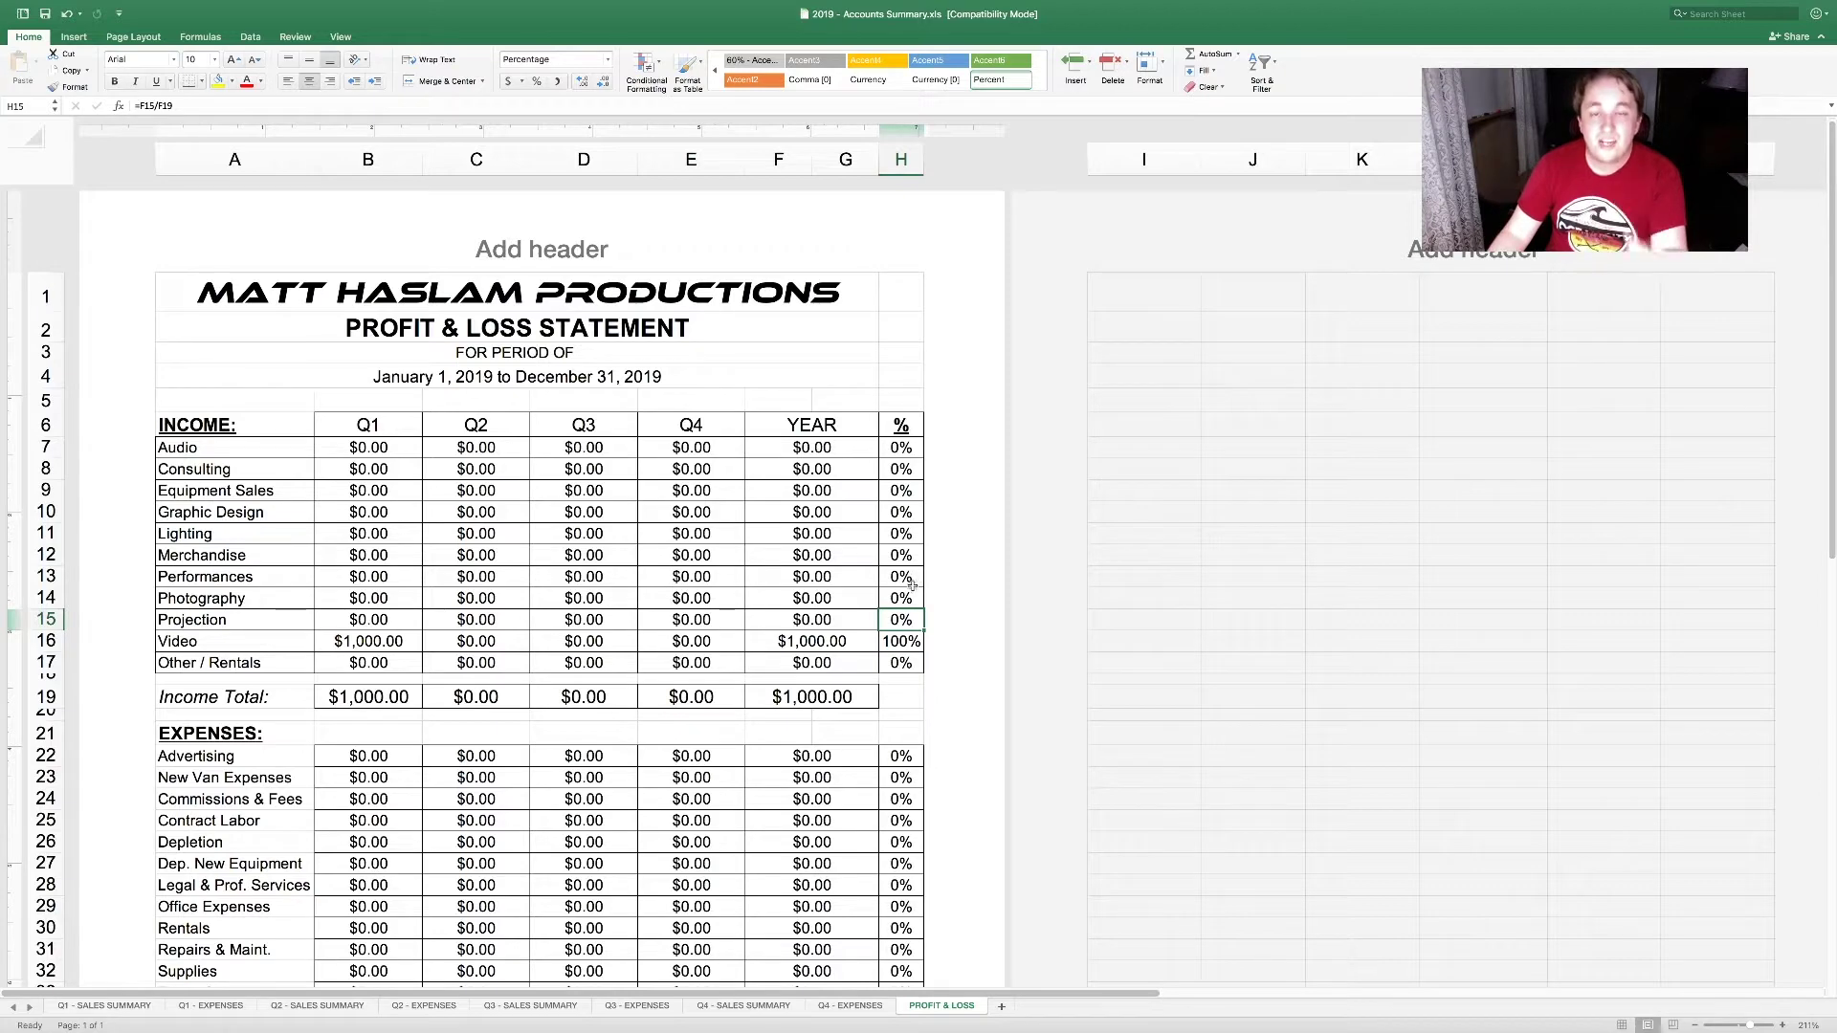
pyautogui.scroll(-1, 905, 593)
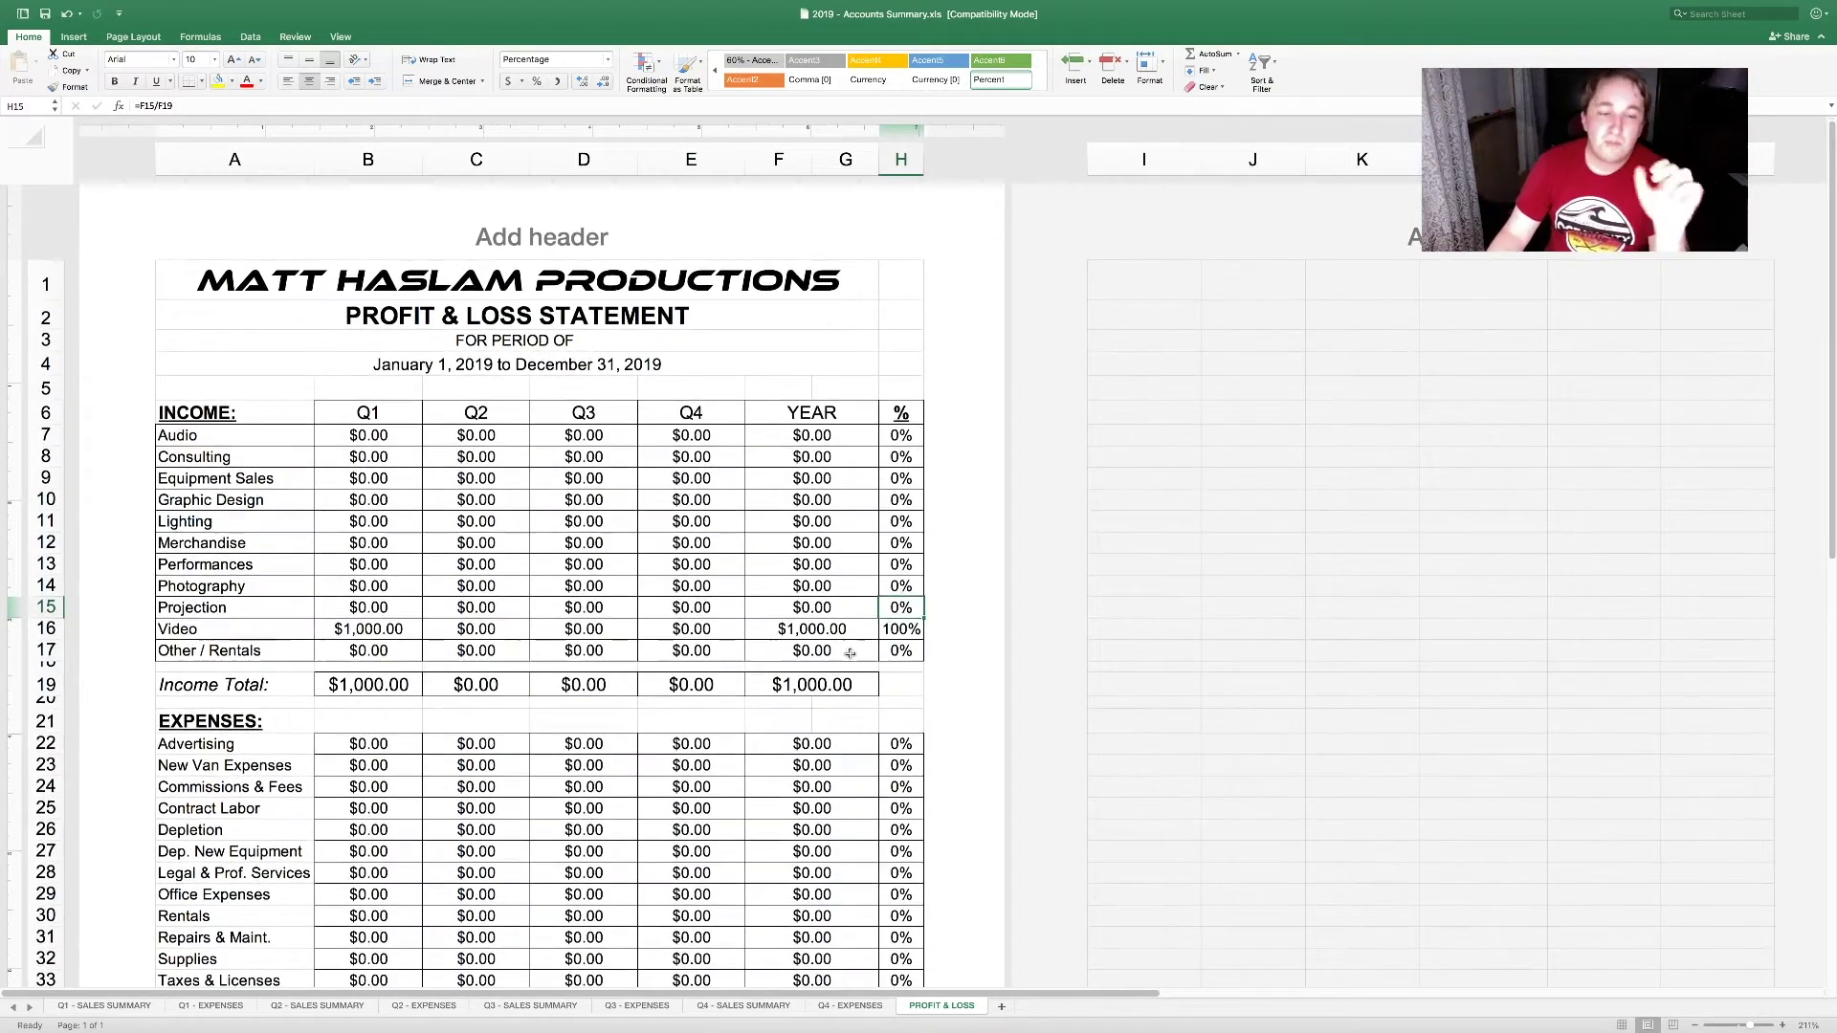
pyautogui.click(148, 1004)
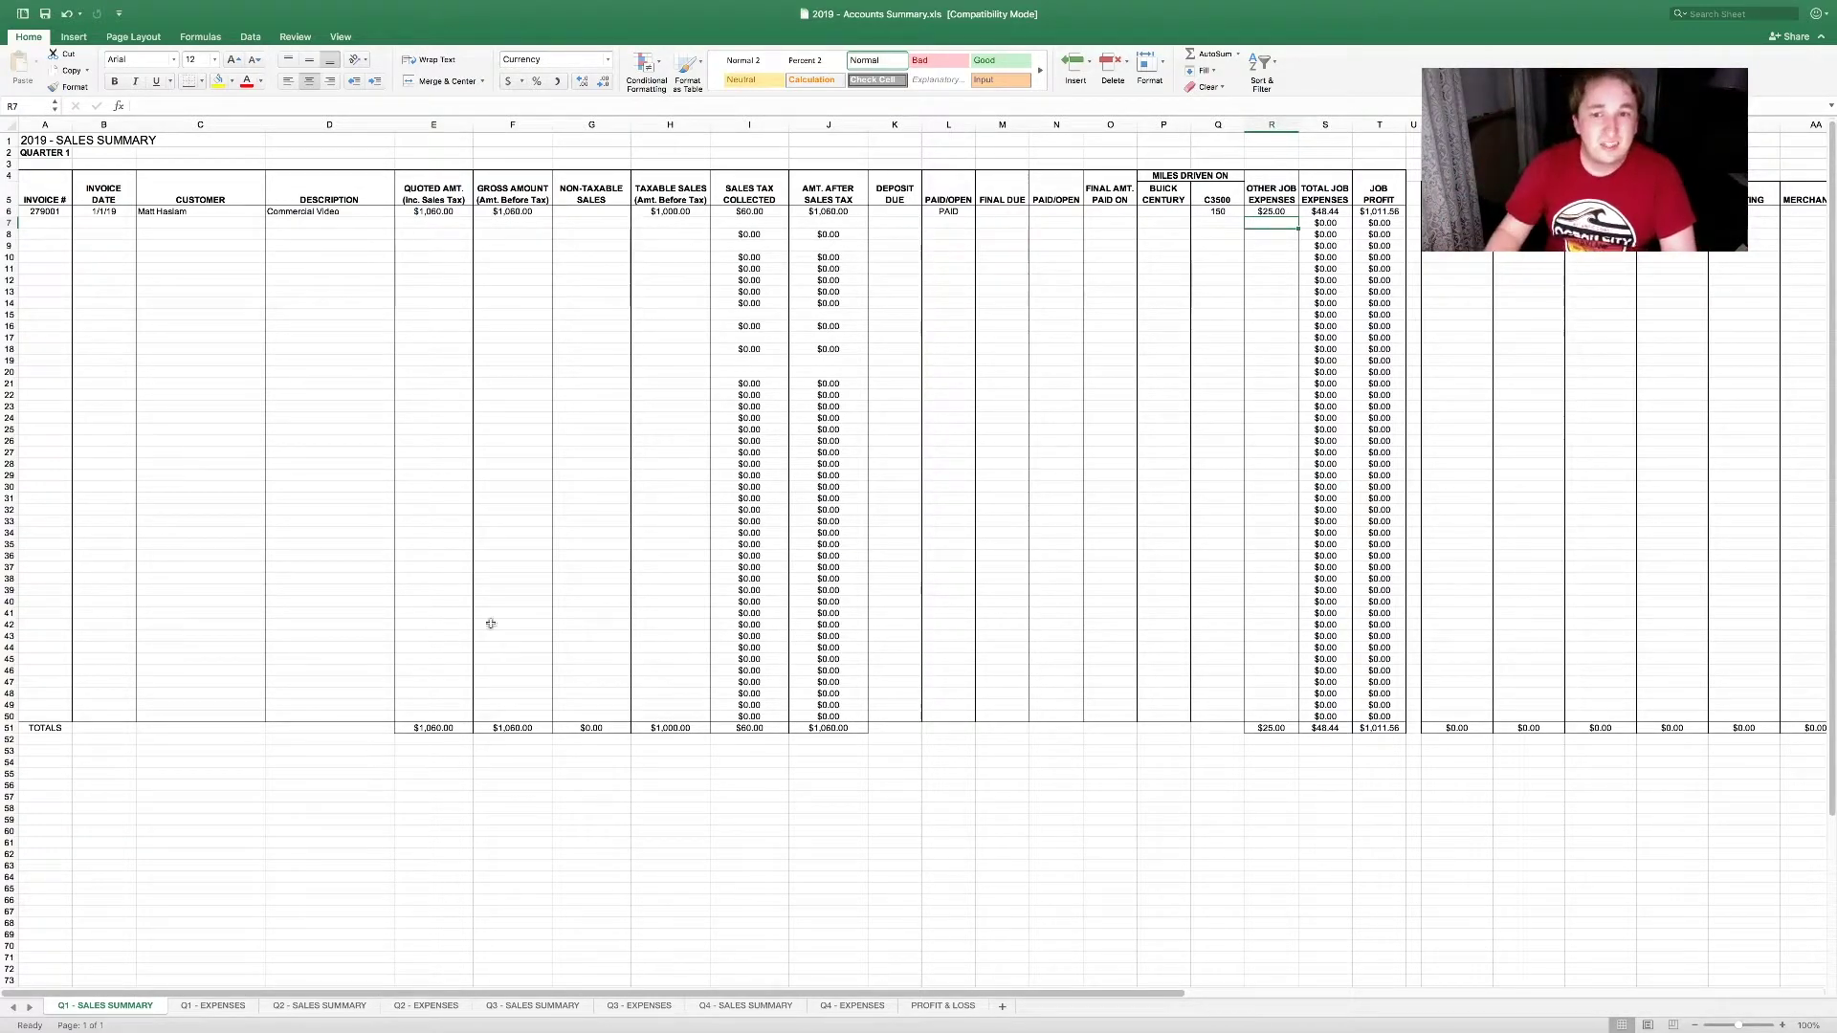
# Step: Check the first invoice's after-tax formula in J6, then return to PROFIT & LOSS
pyautogui.press('Up')
pyautogui.press('Left')
pyautogui.press('Left')
pyautogui.press('Left')
pyautogui.press('Left')
pyautogui.press('Left')
pyautogui.press('Left')
pyautogui.press('Left')
pyautogui.press('Left')
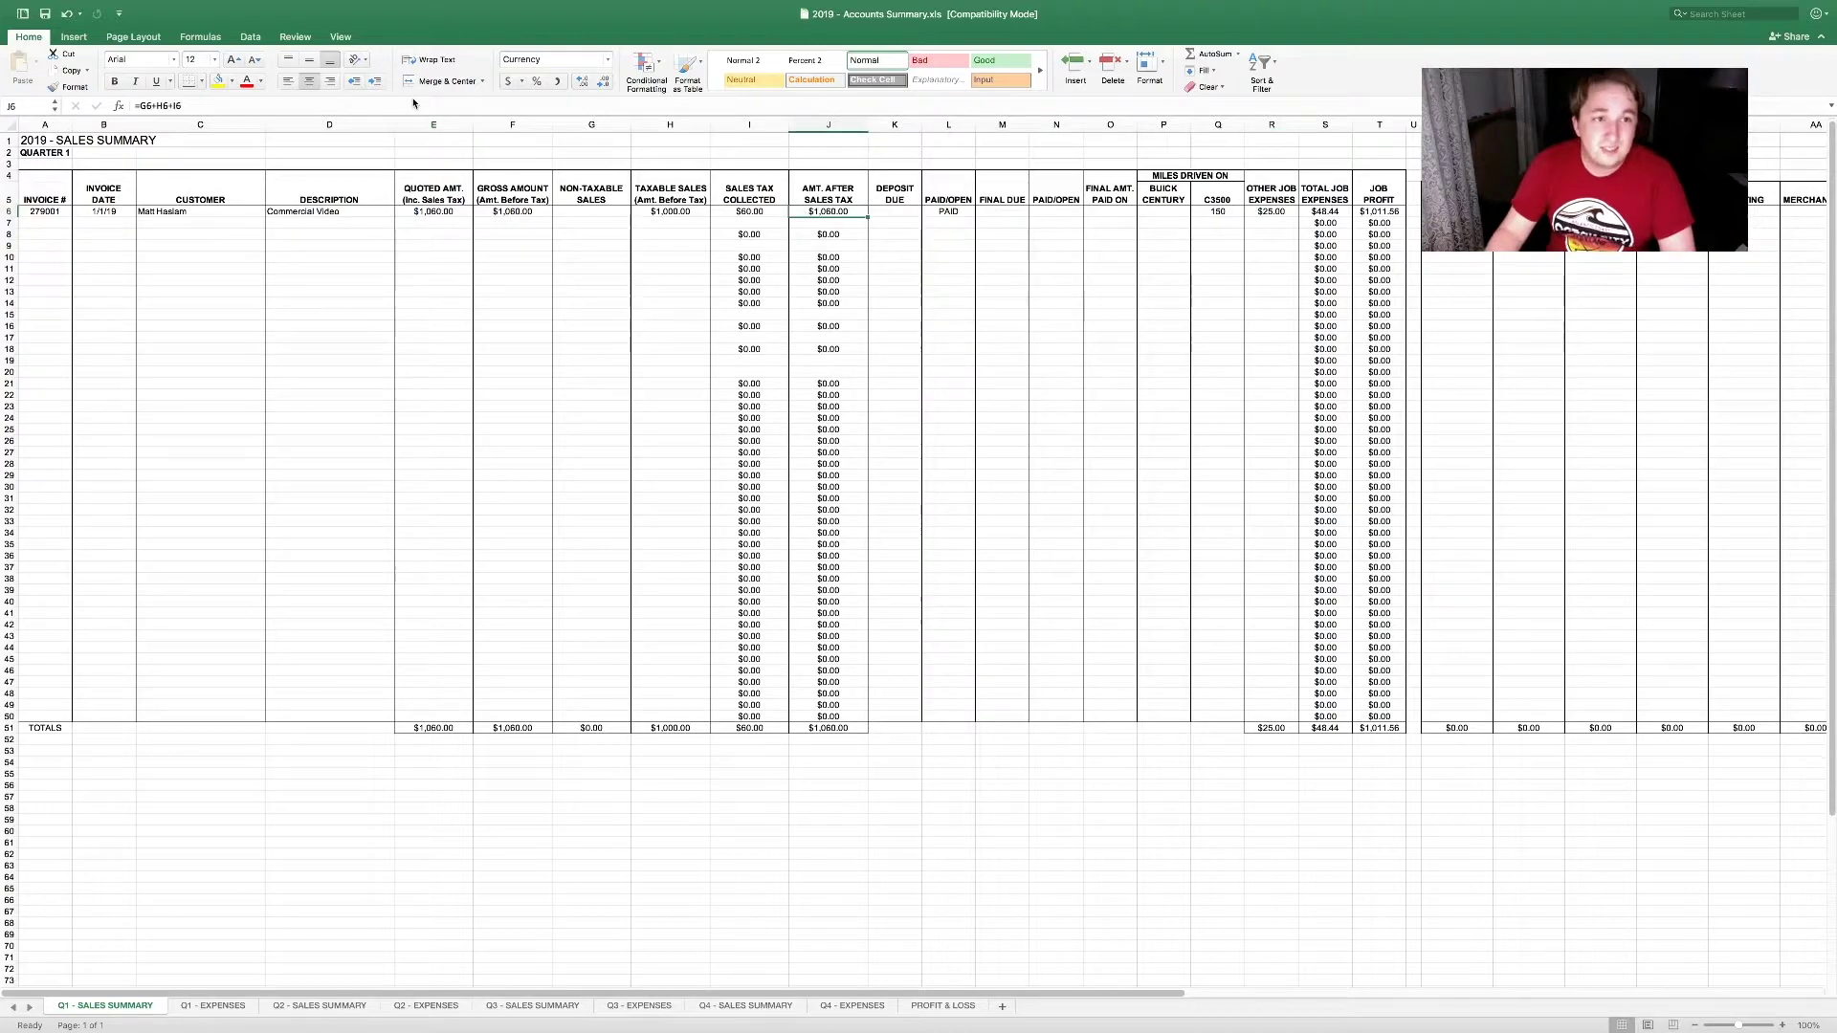
pyautogui.press('F2')
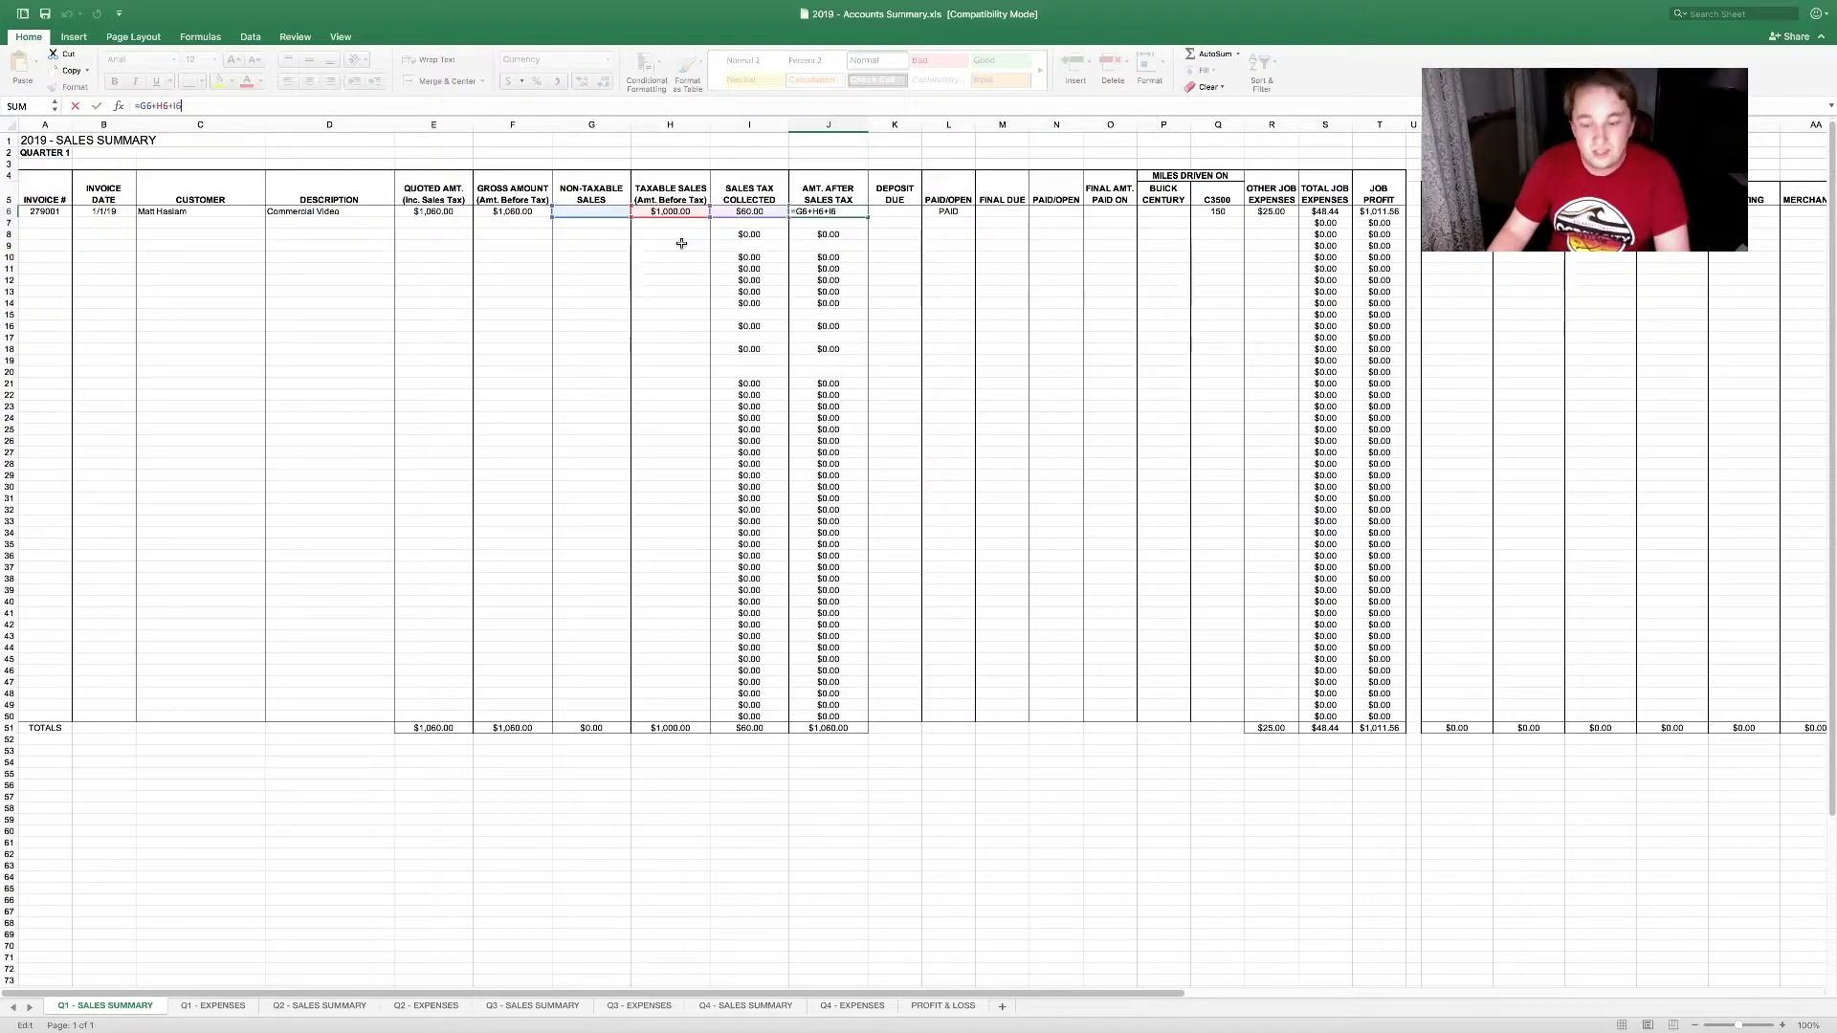
pyautogui.press('Return')
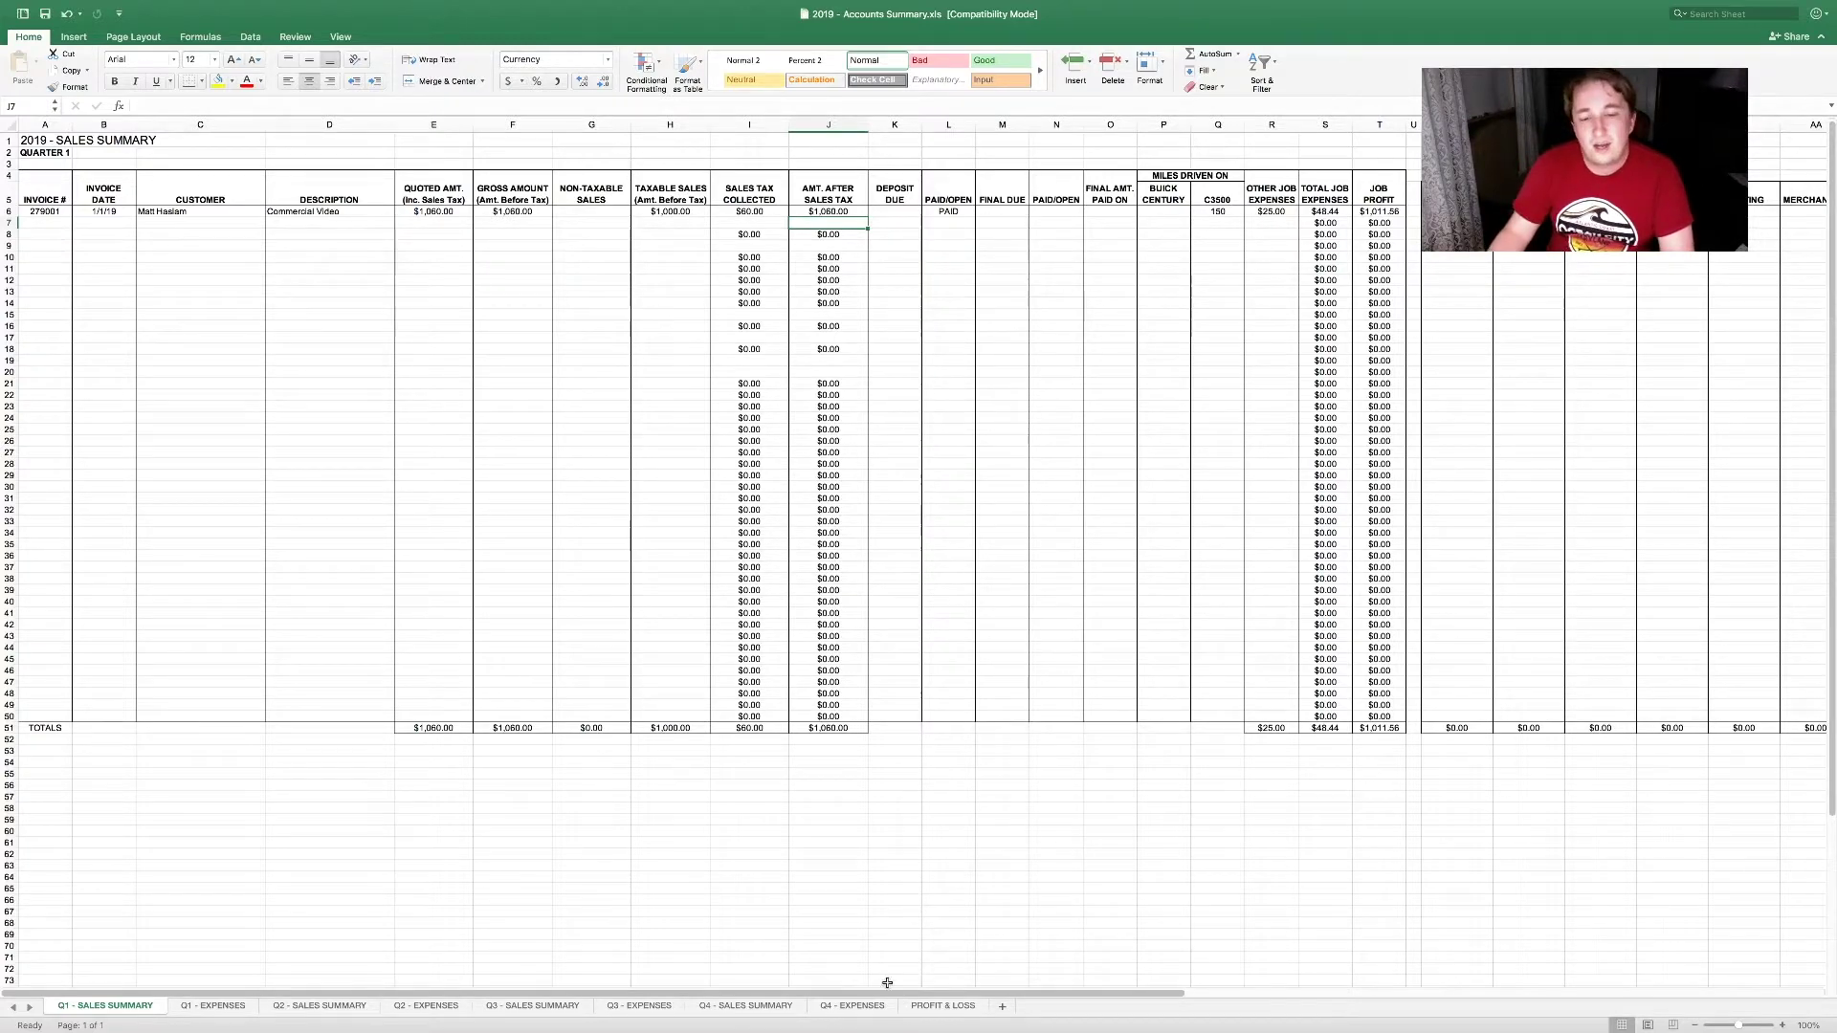
pyautogui.click(936, 1007)
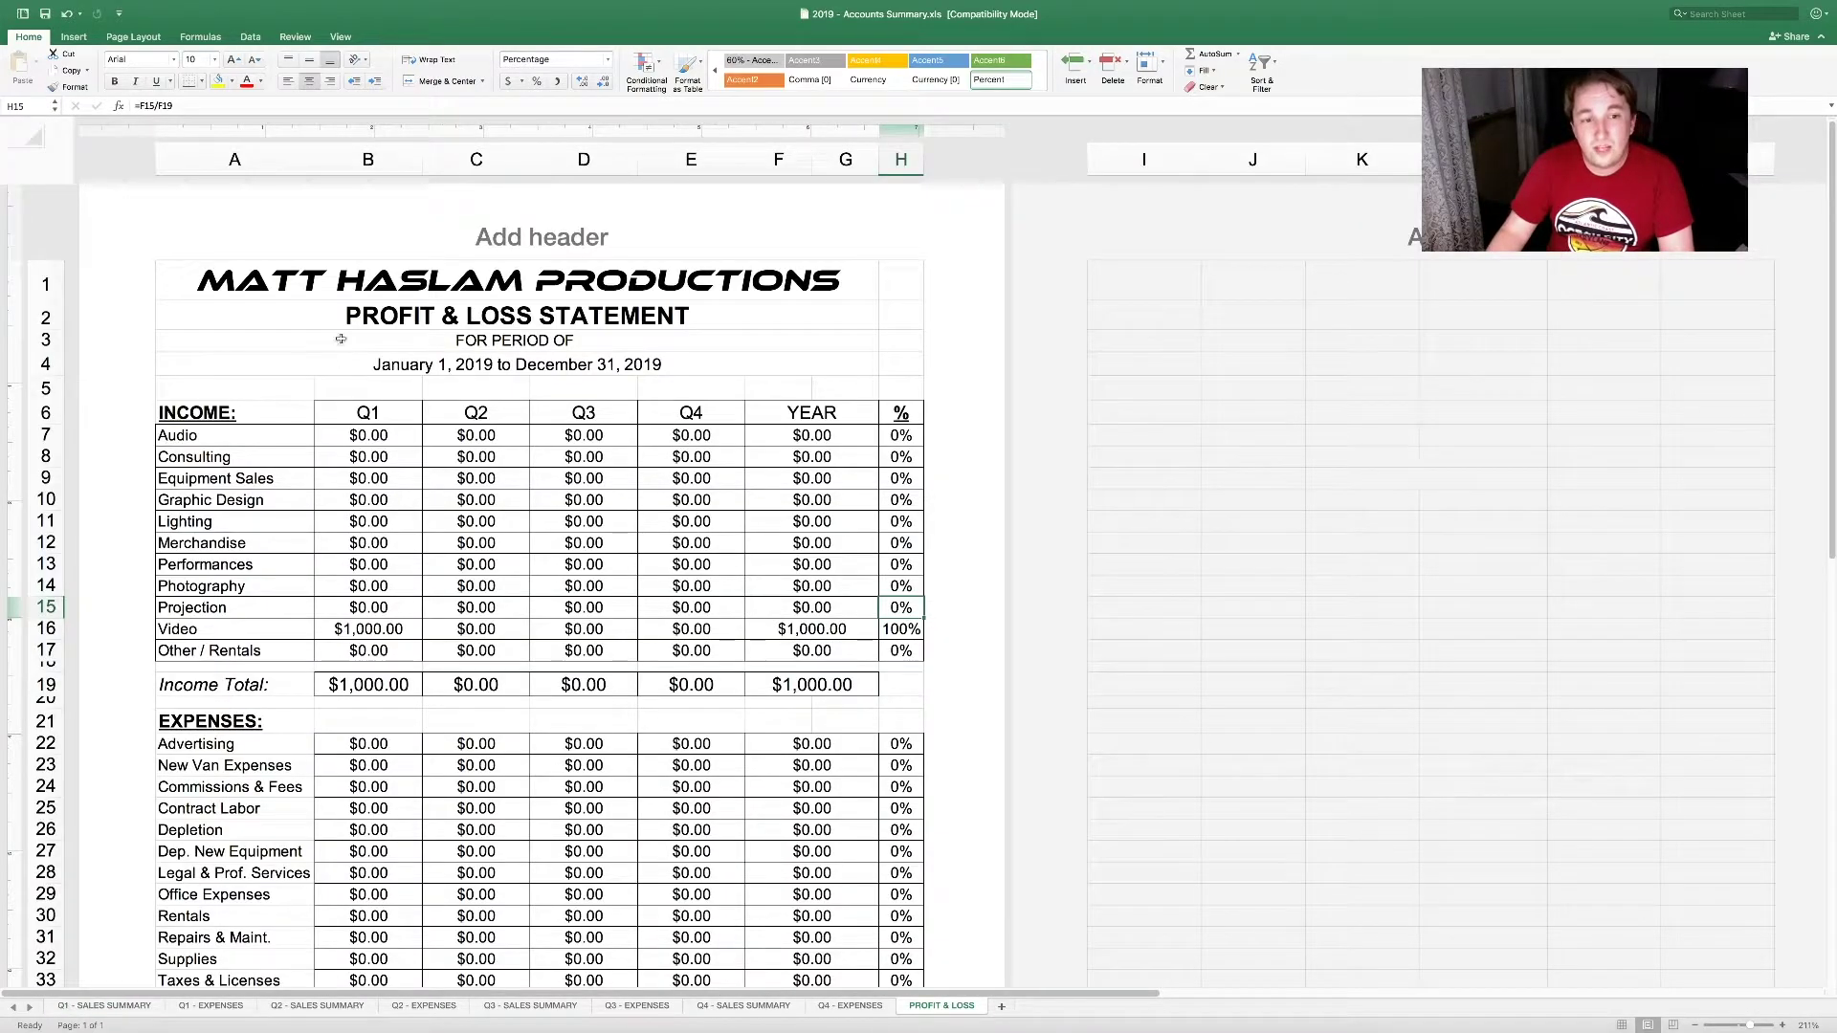
# Step: Trace the Audio Q1 link through the Q1/Q2 sales and Q2 expenses sheets, checking H51
pyautogui.click(390, 434)
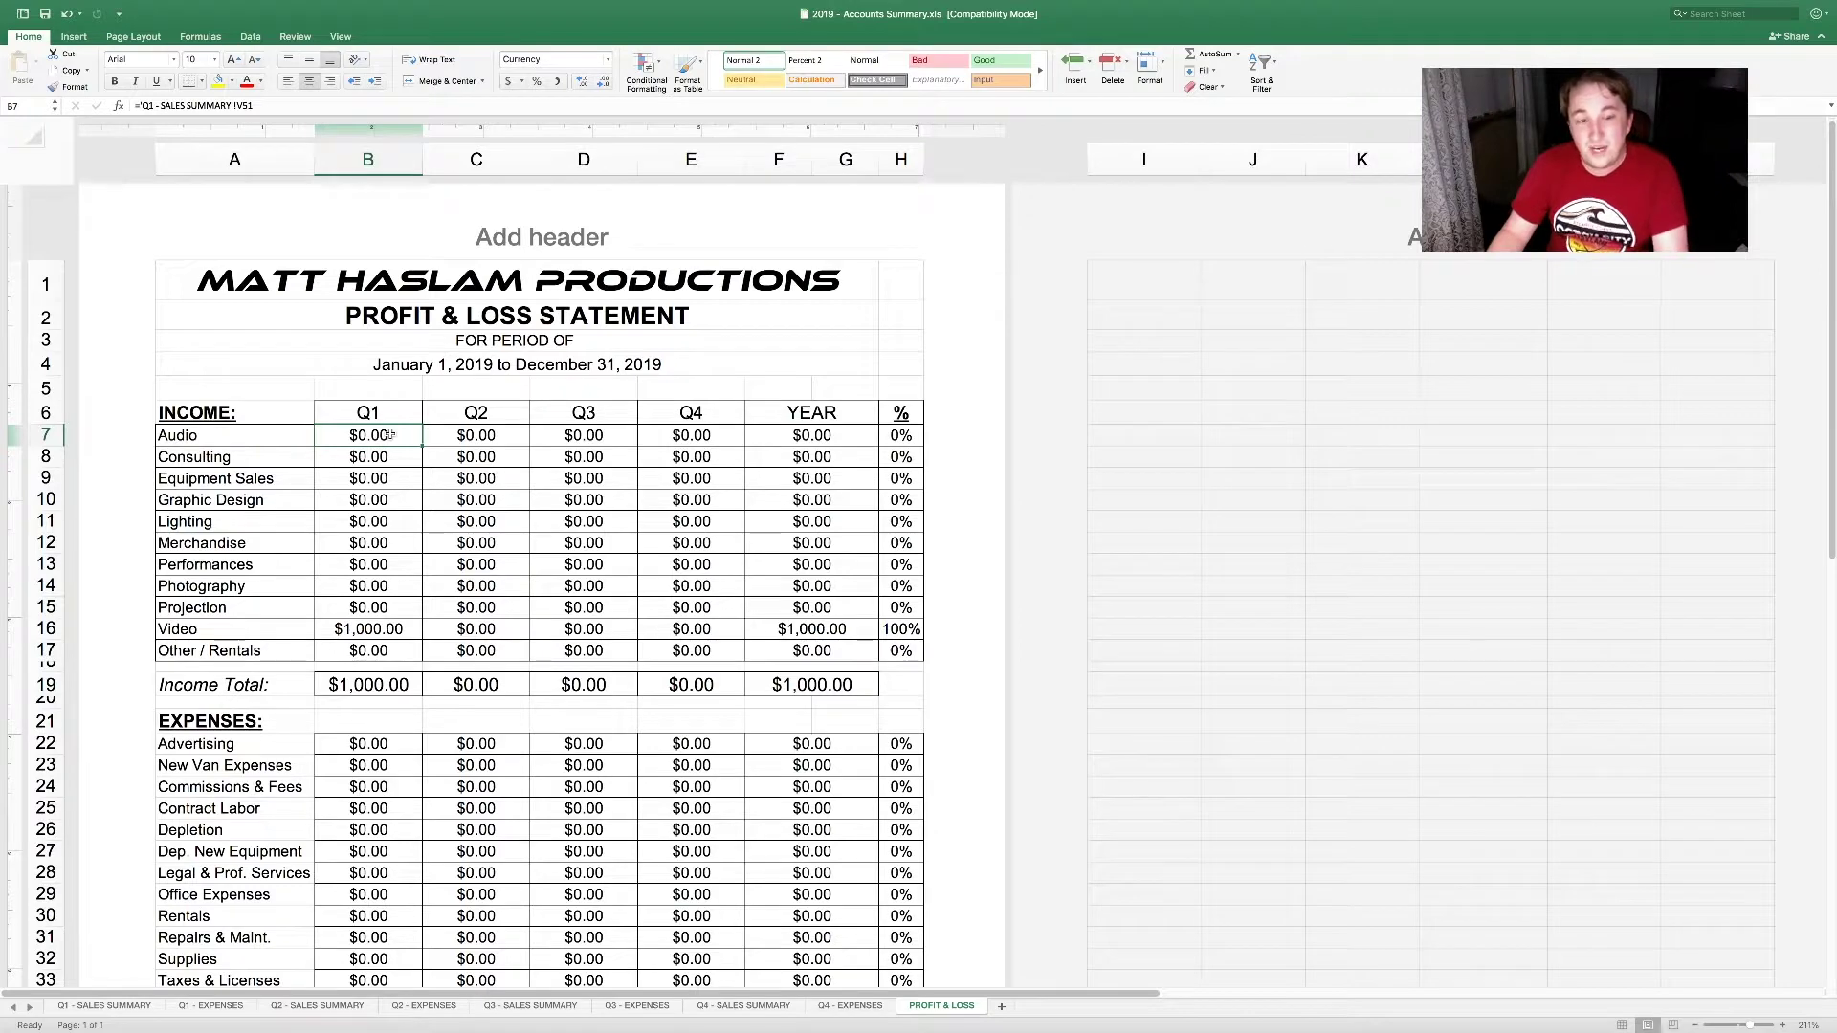
pyautogui.click(123, 1008)
pyautogui.click(358, 1008)
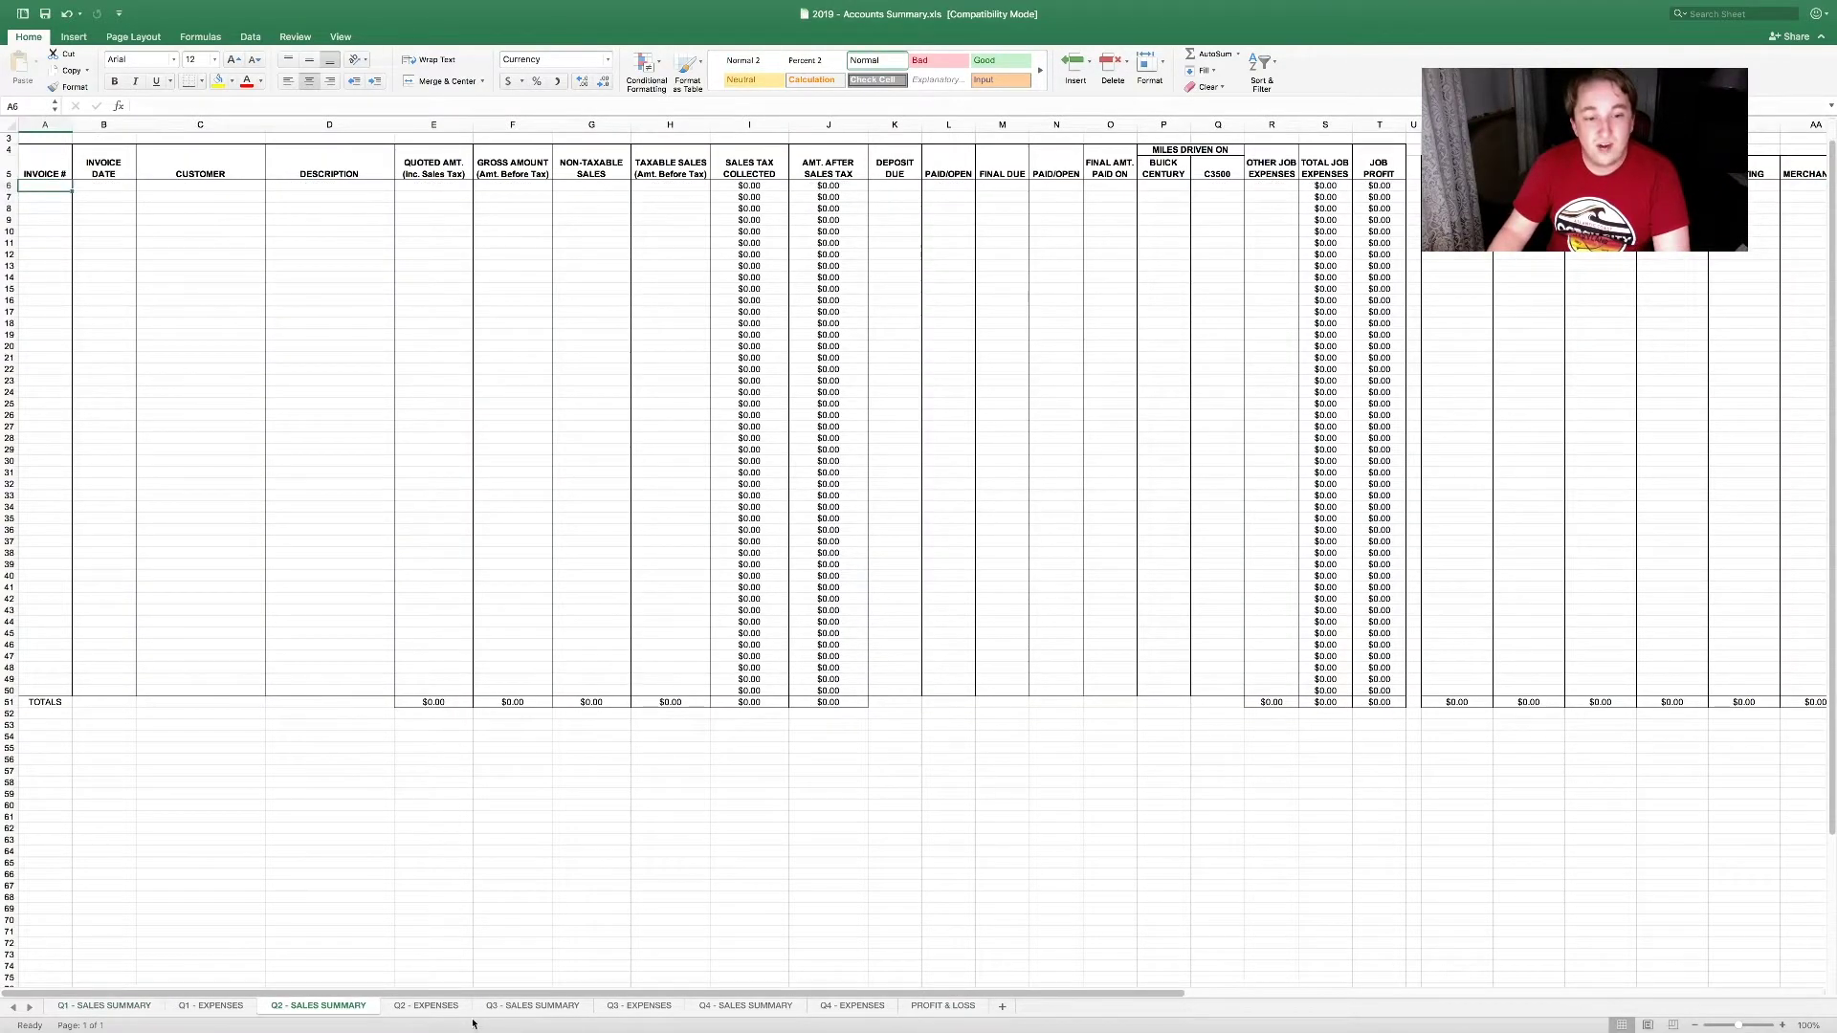
pyautogui.click(443, 1007)
pyautogui.click(578, 767)
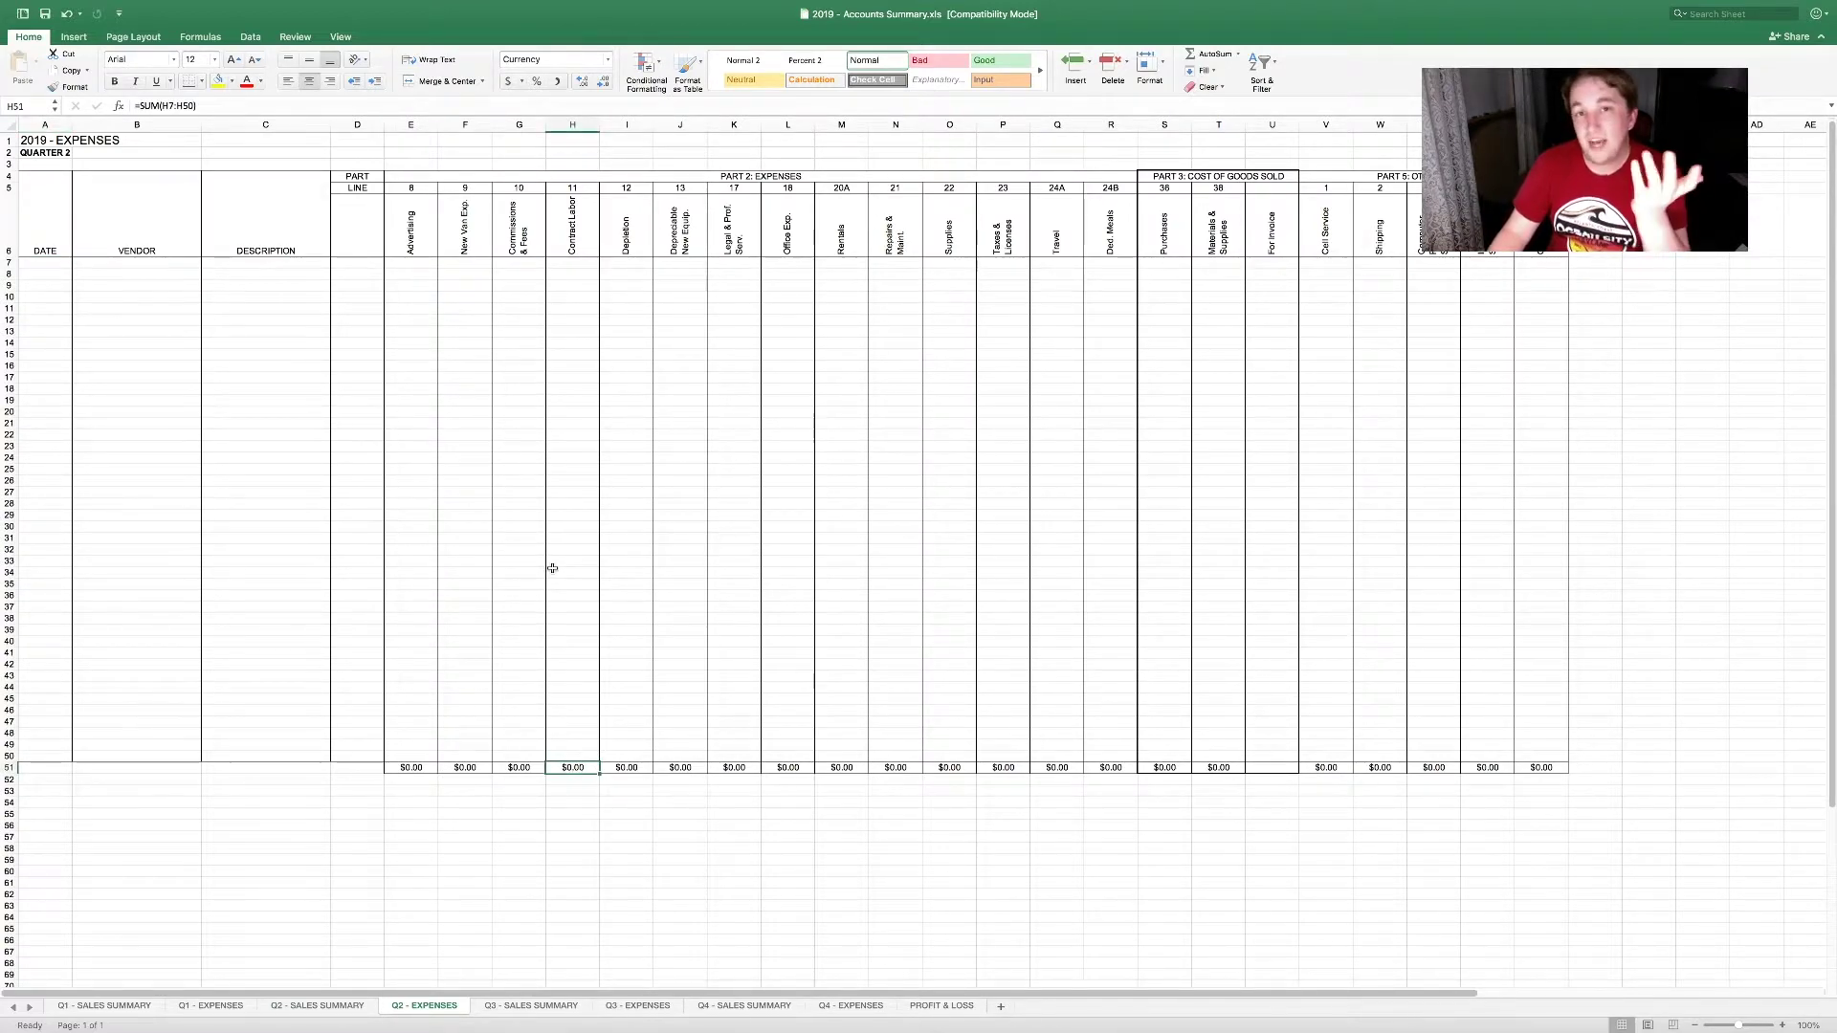
pyautogui.click(933, 1002)
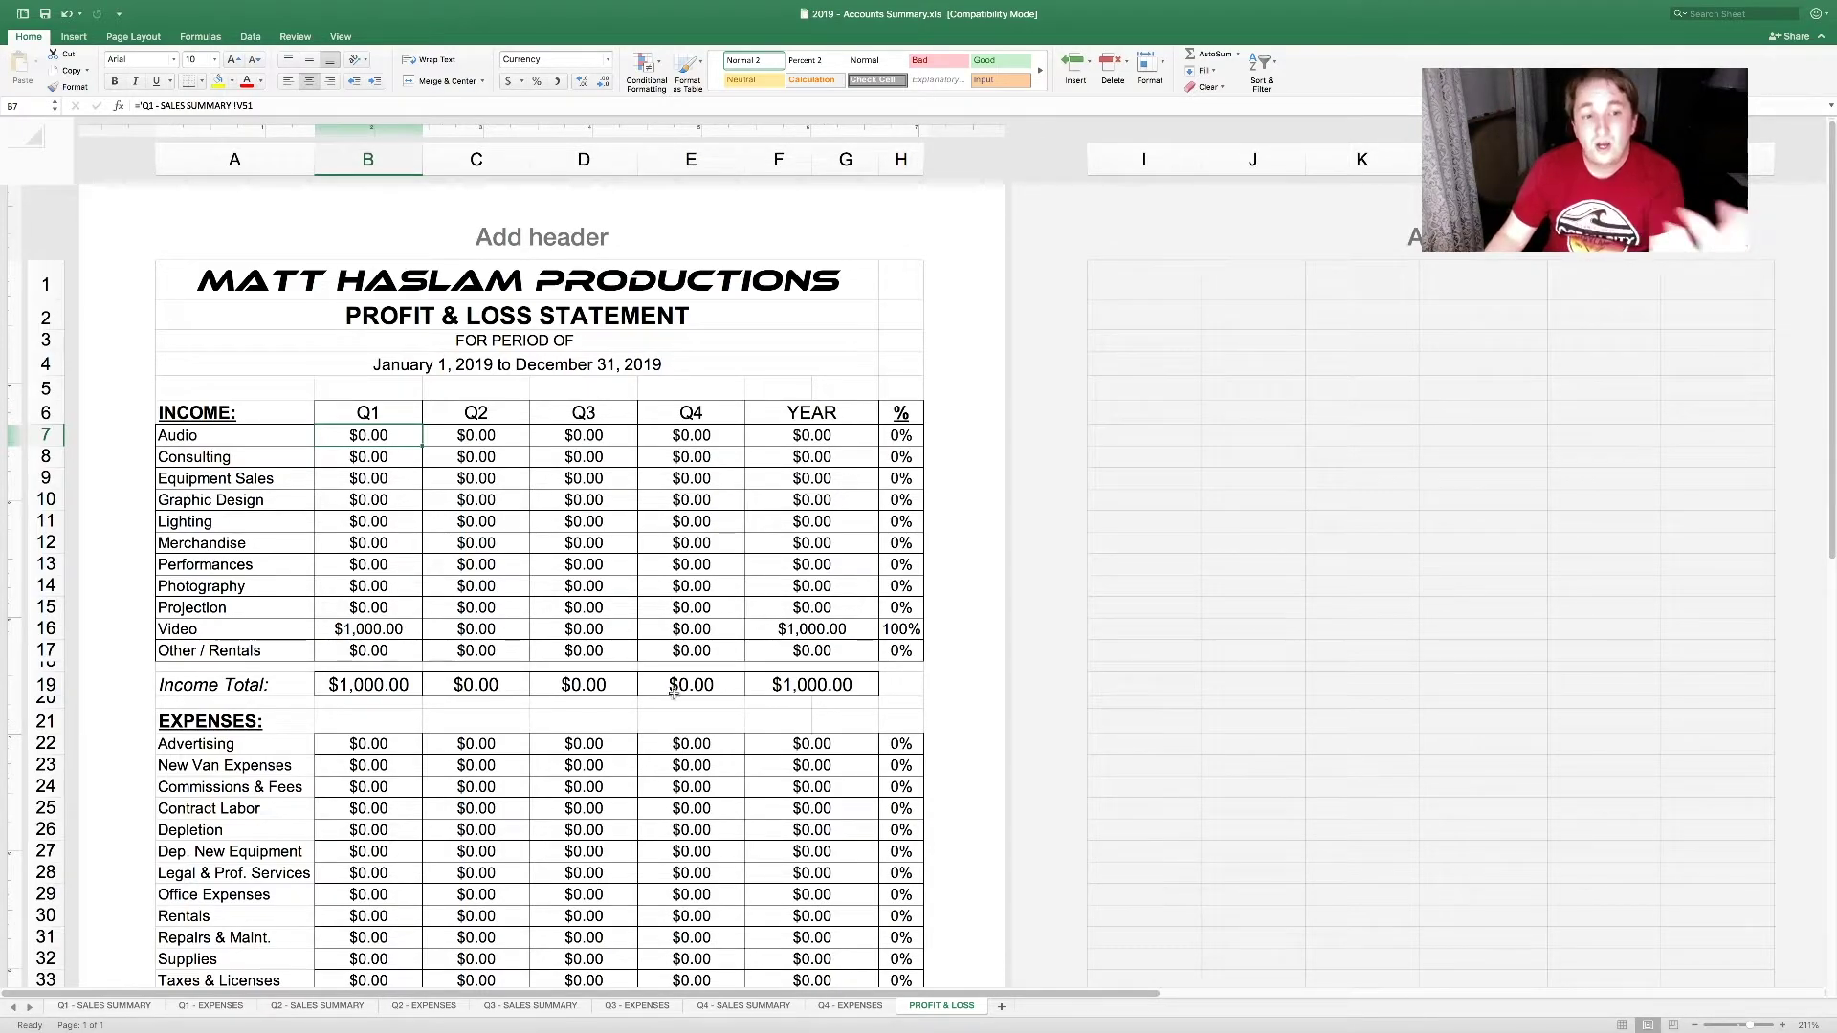
# Step: Check the Q1 Income Total and Expenses figures, then move to Q1 - SALES SUMMARY
pyautogui.scroll(-5, 739, 690)
pyautogui.scroll(5, 740, 691)
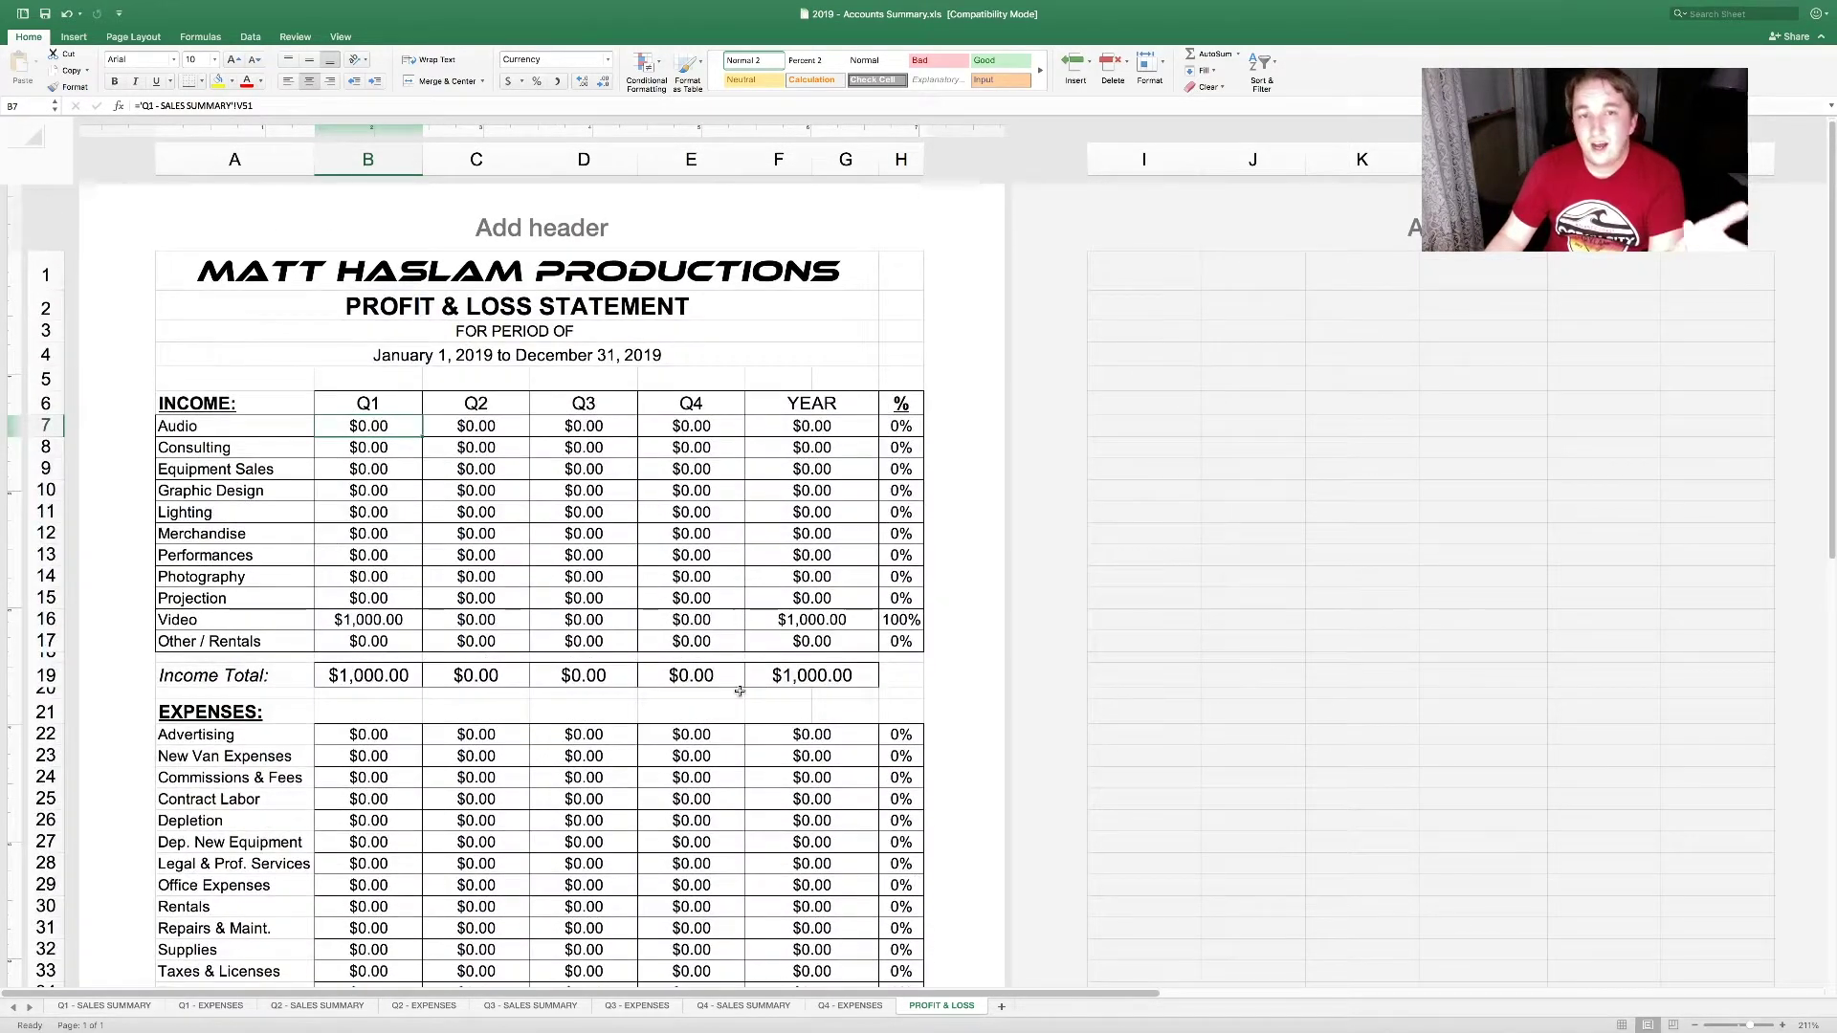
pyautogui.scroll(-1, 740, 691)
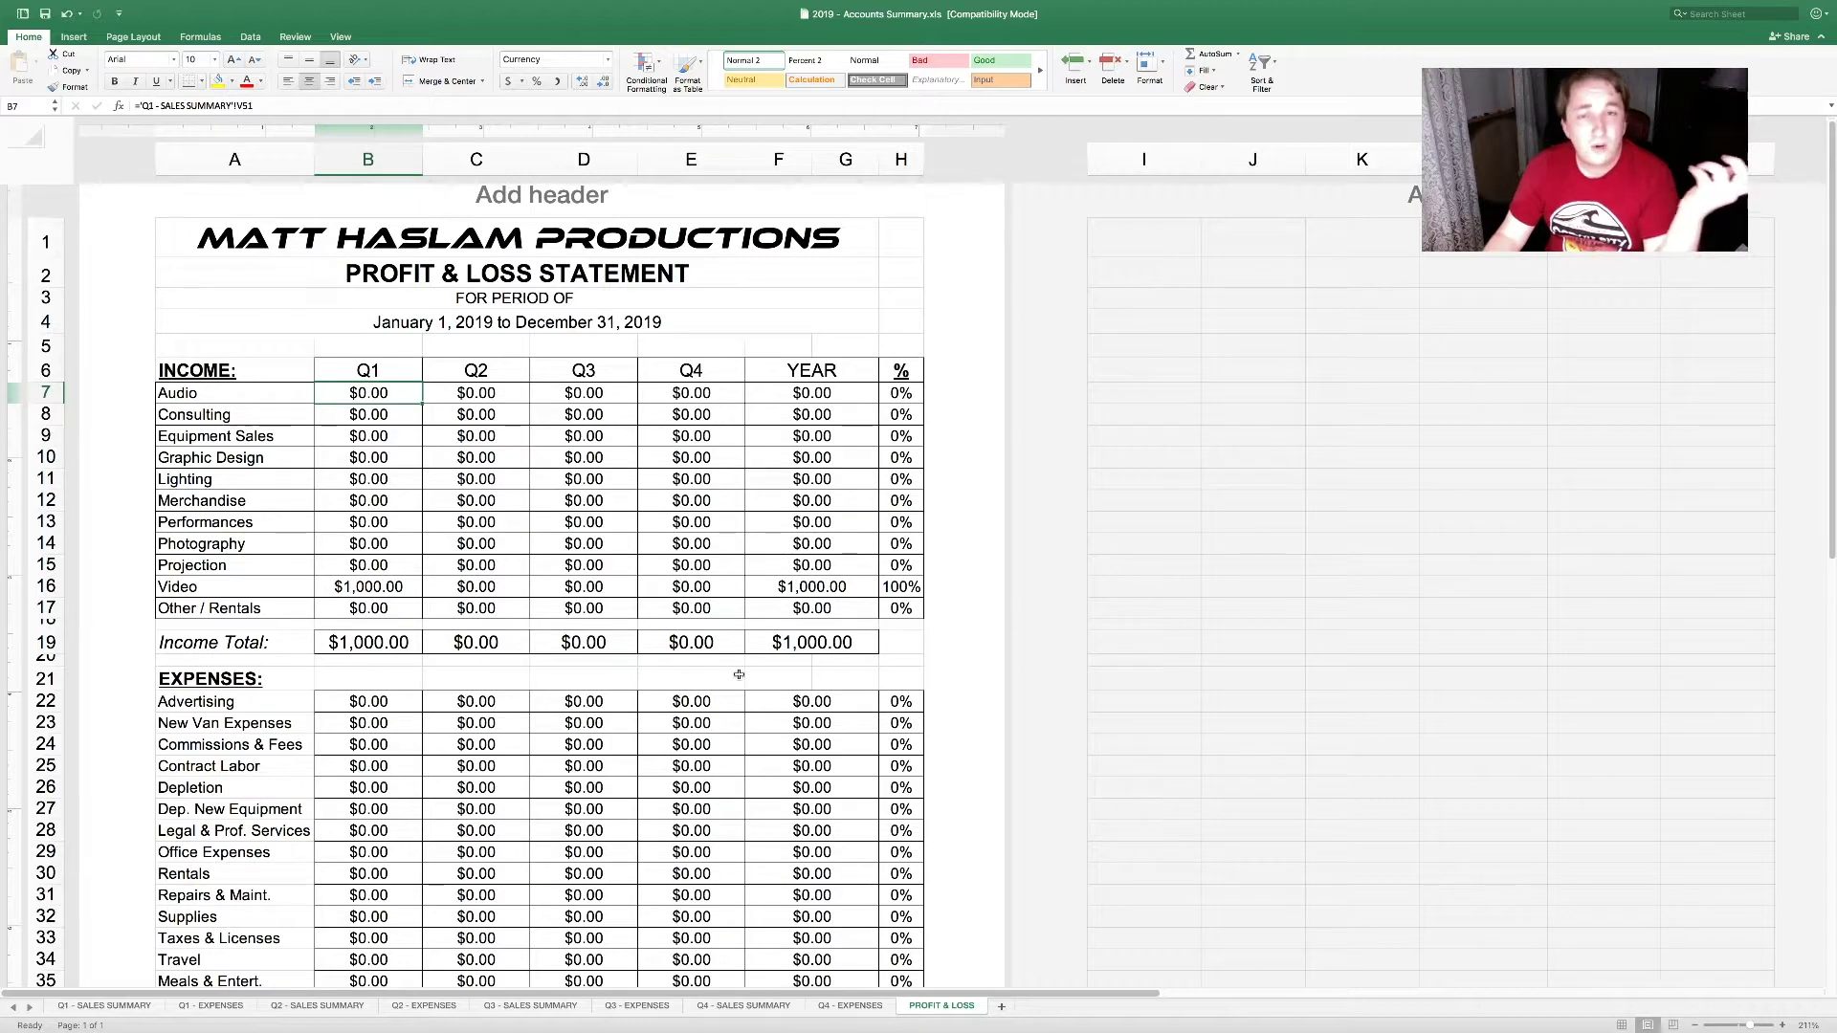
pyautogui.scroll(-3, 739, 675)
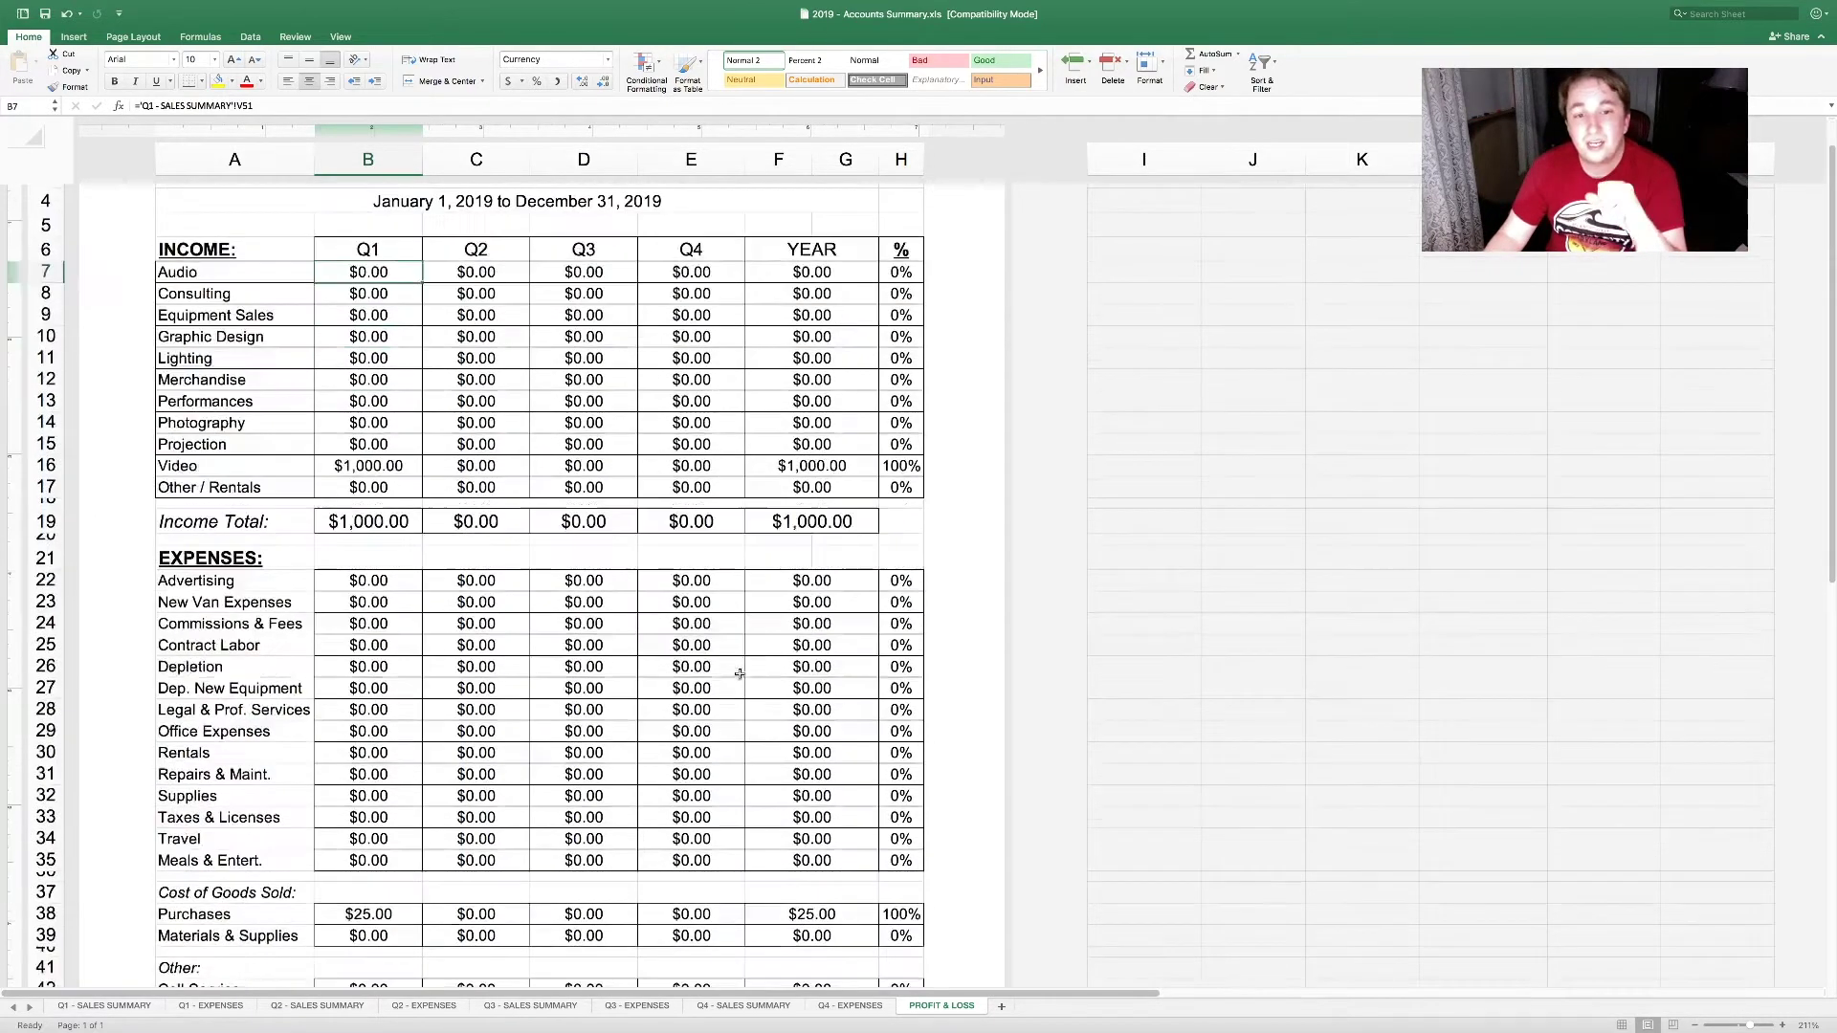
pyautogui.click(394, 524)
pyautogui.scroll(-5, 447, 655)
pyautogui.scroll(-9, 447, 655)
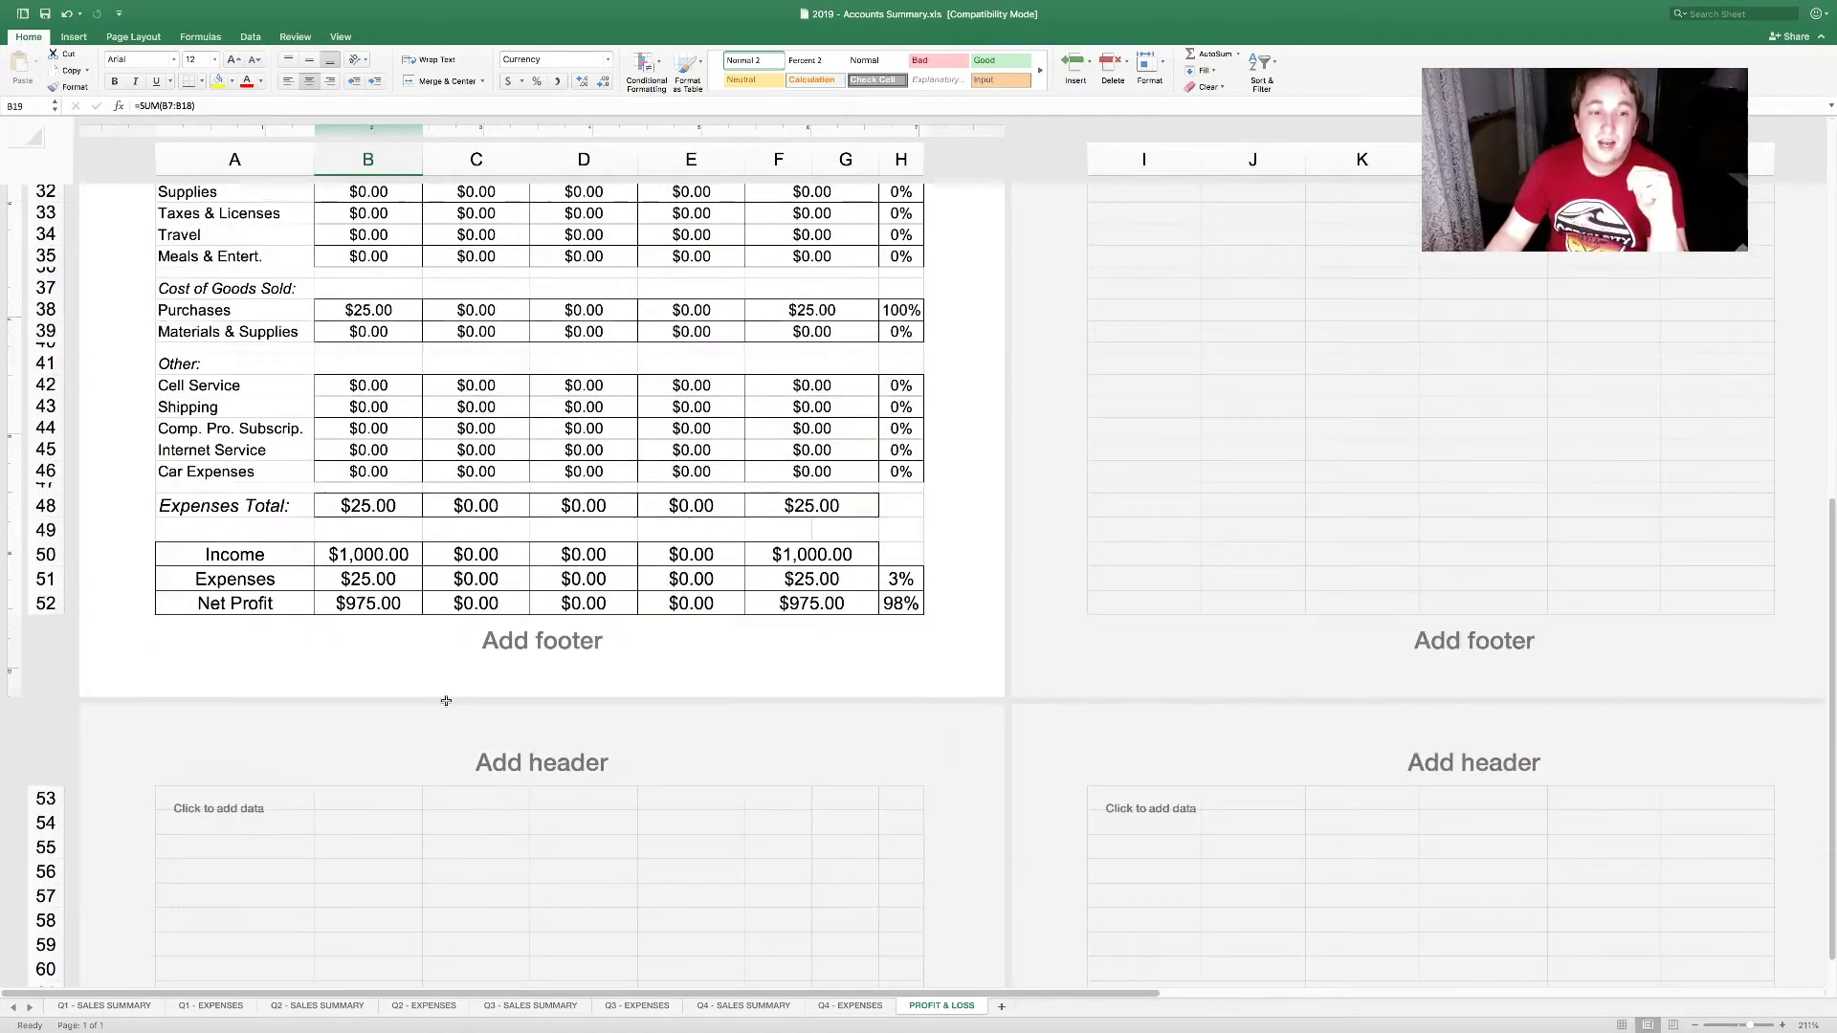
pyautogui.click(414, 586)
pyautogui.scroll(2, 416, 595)
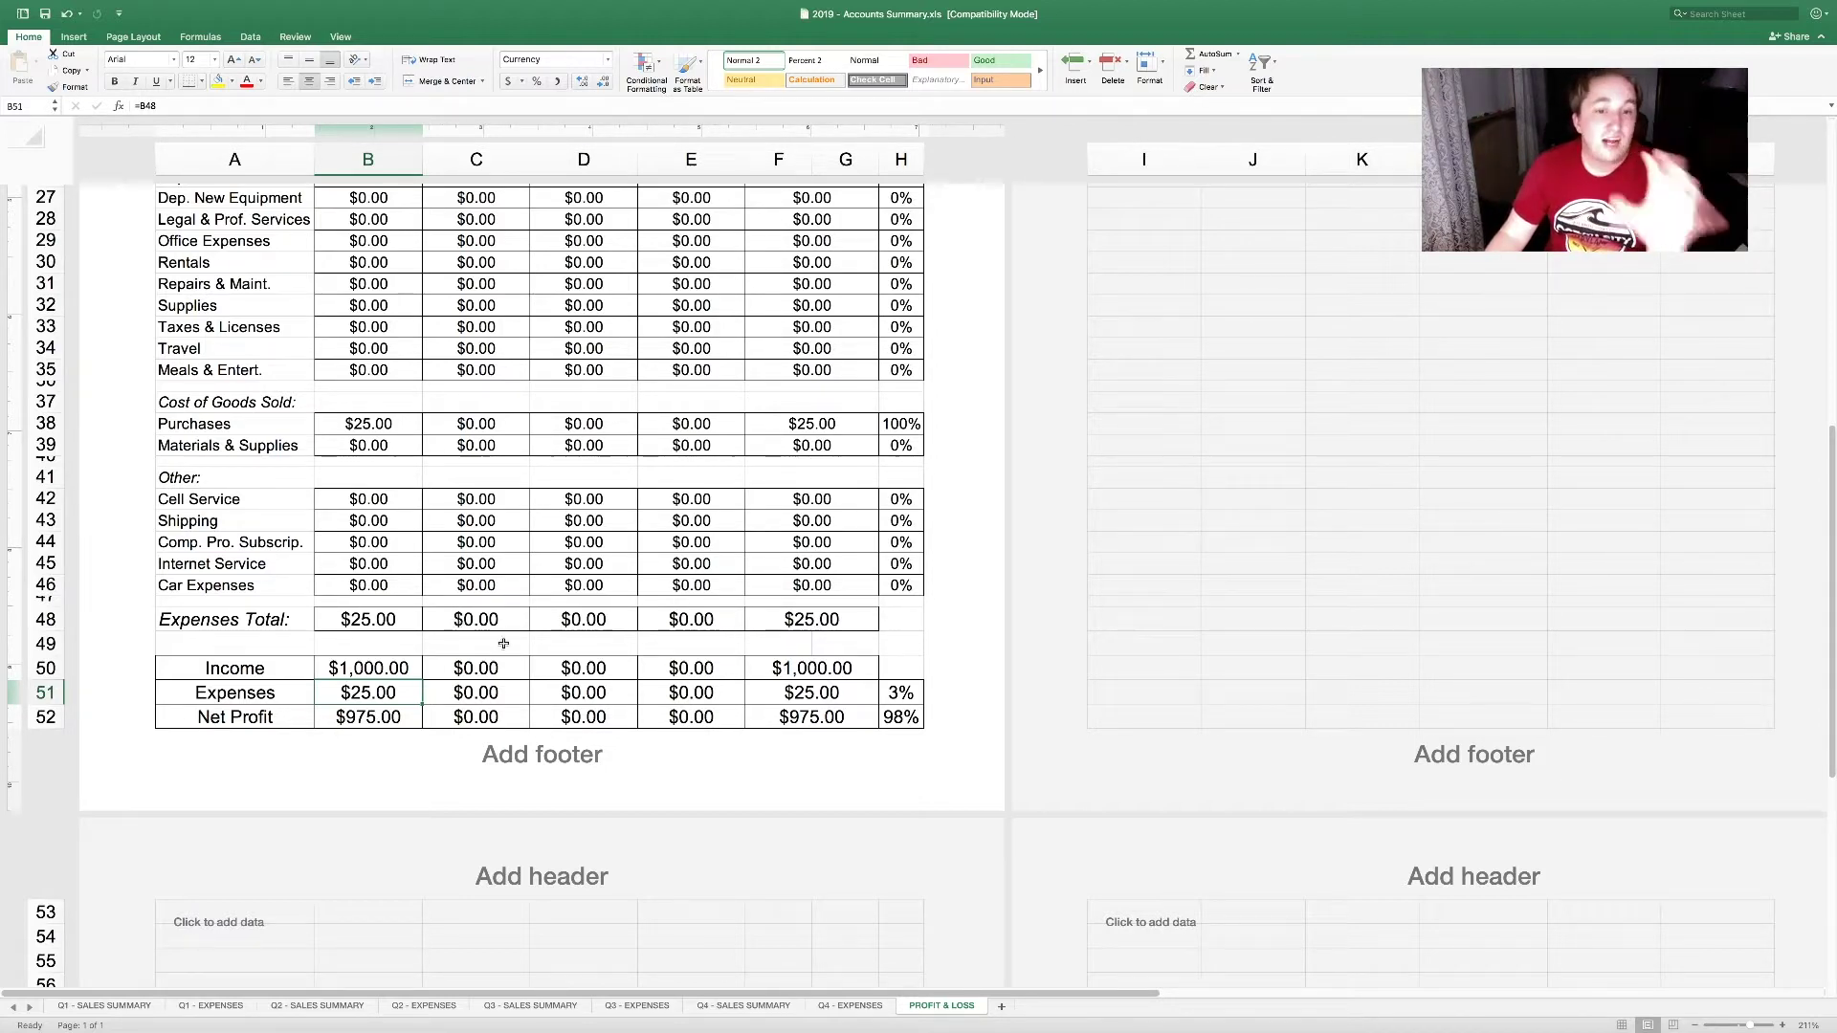
pyautogui.click(1404, 476)
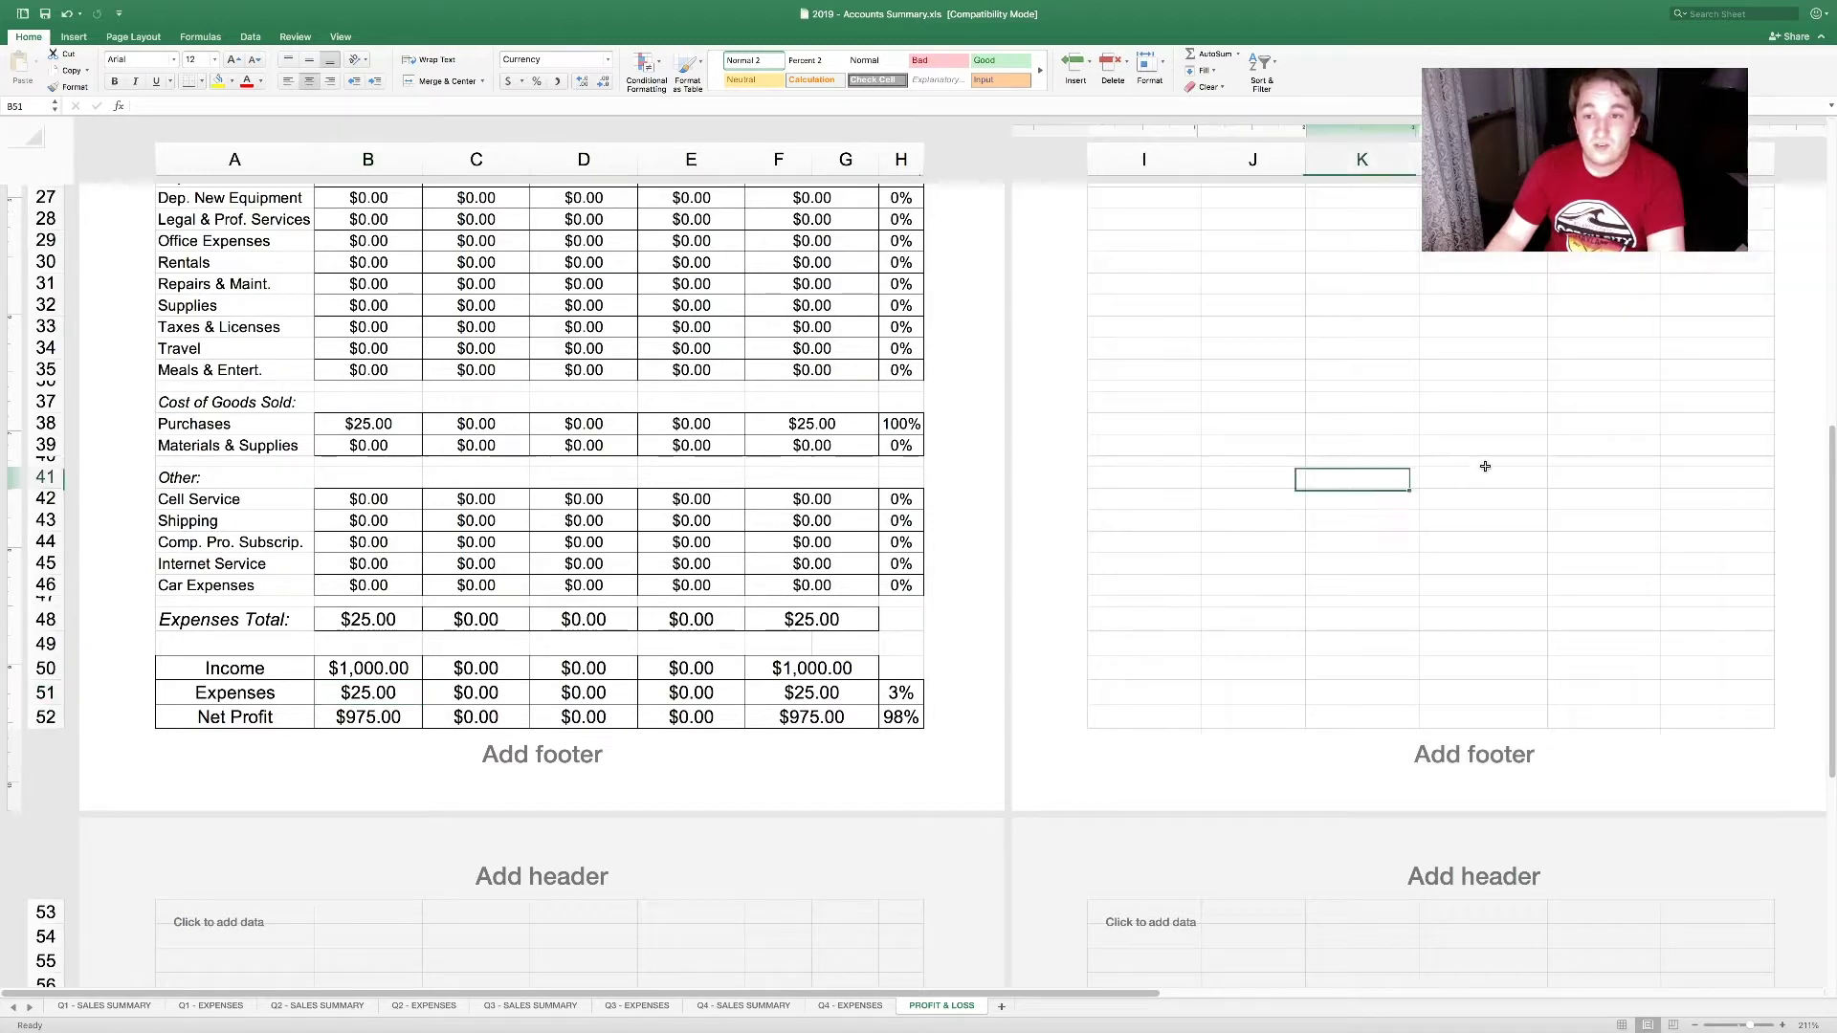
pyautogui.click(618, 475)
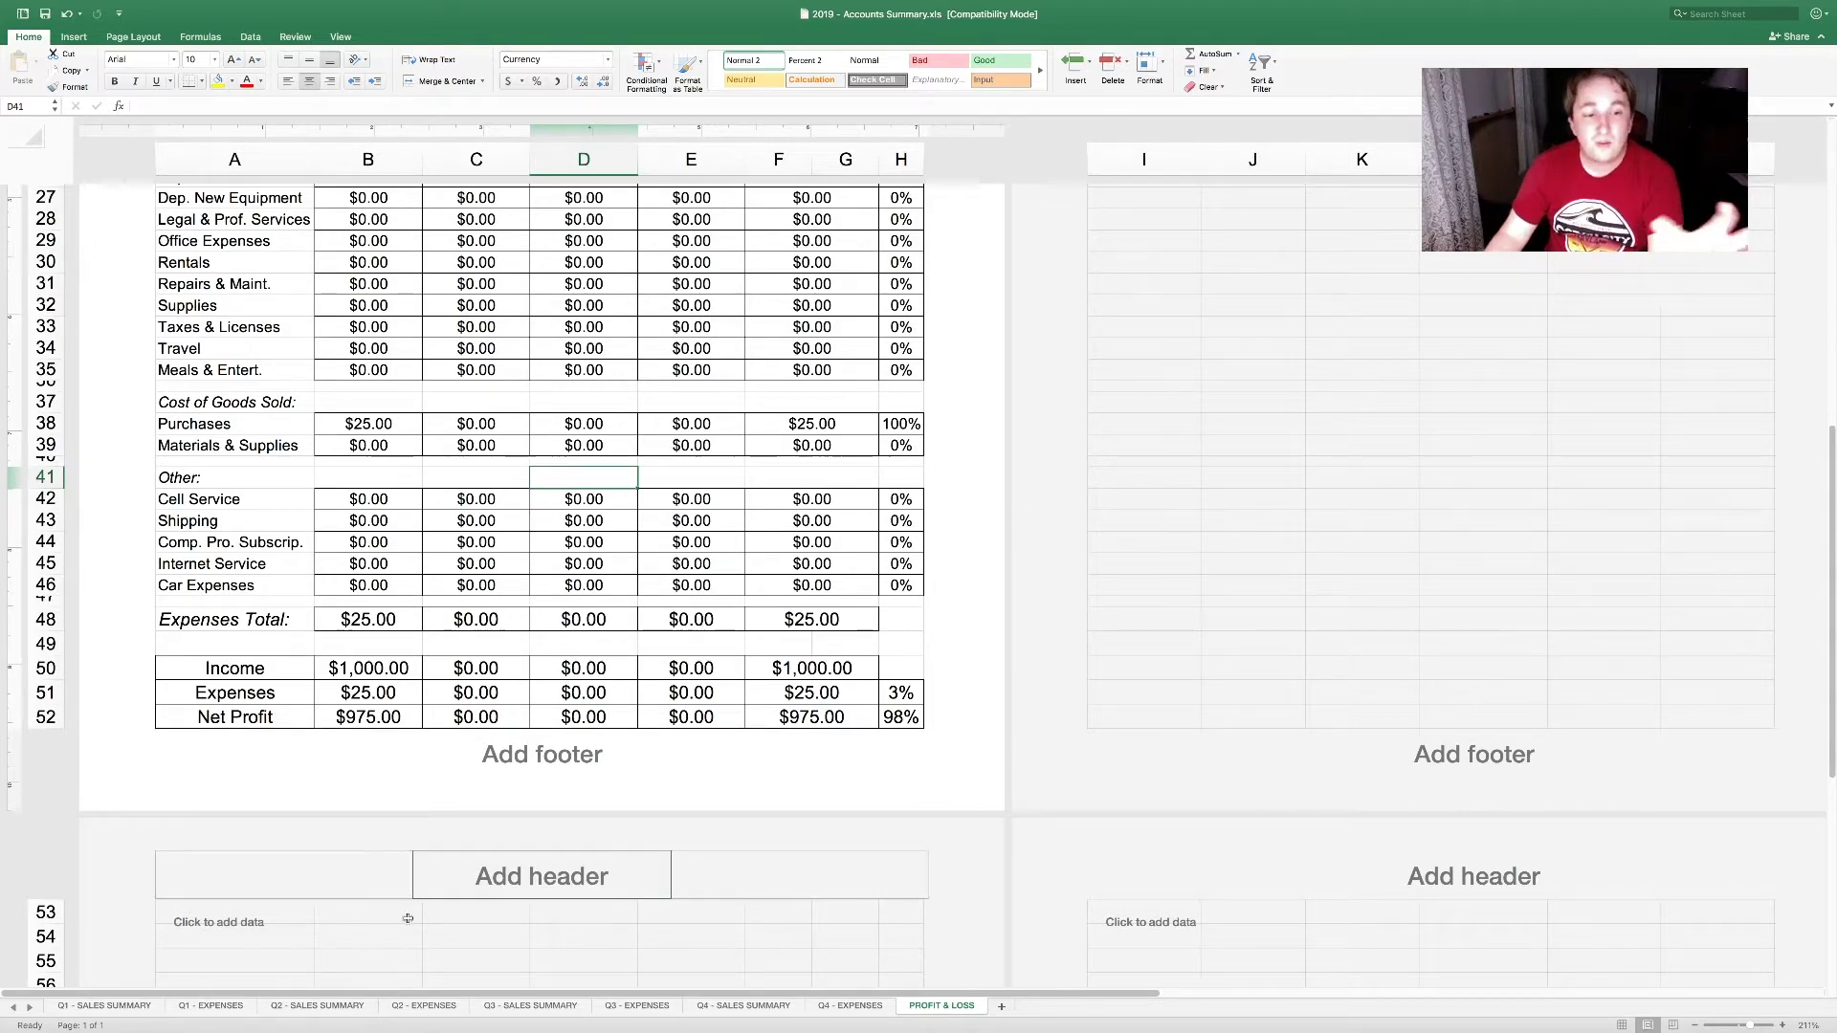
pyautogui.click(104, 1006)
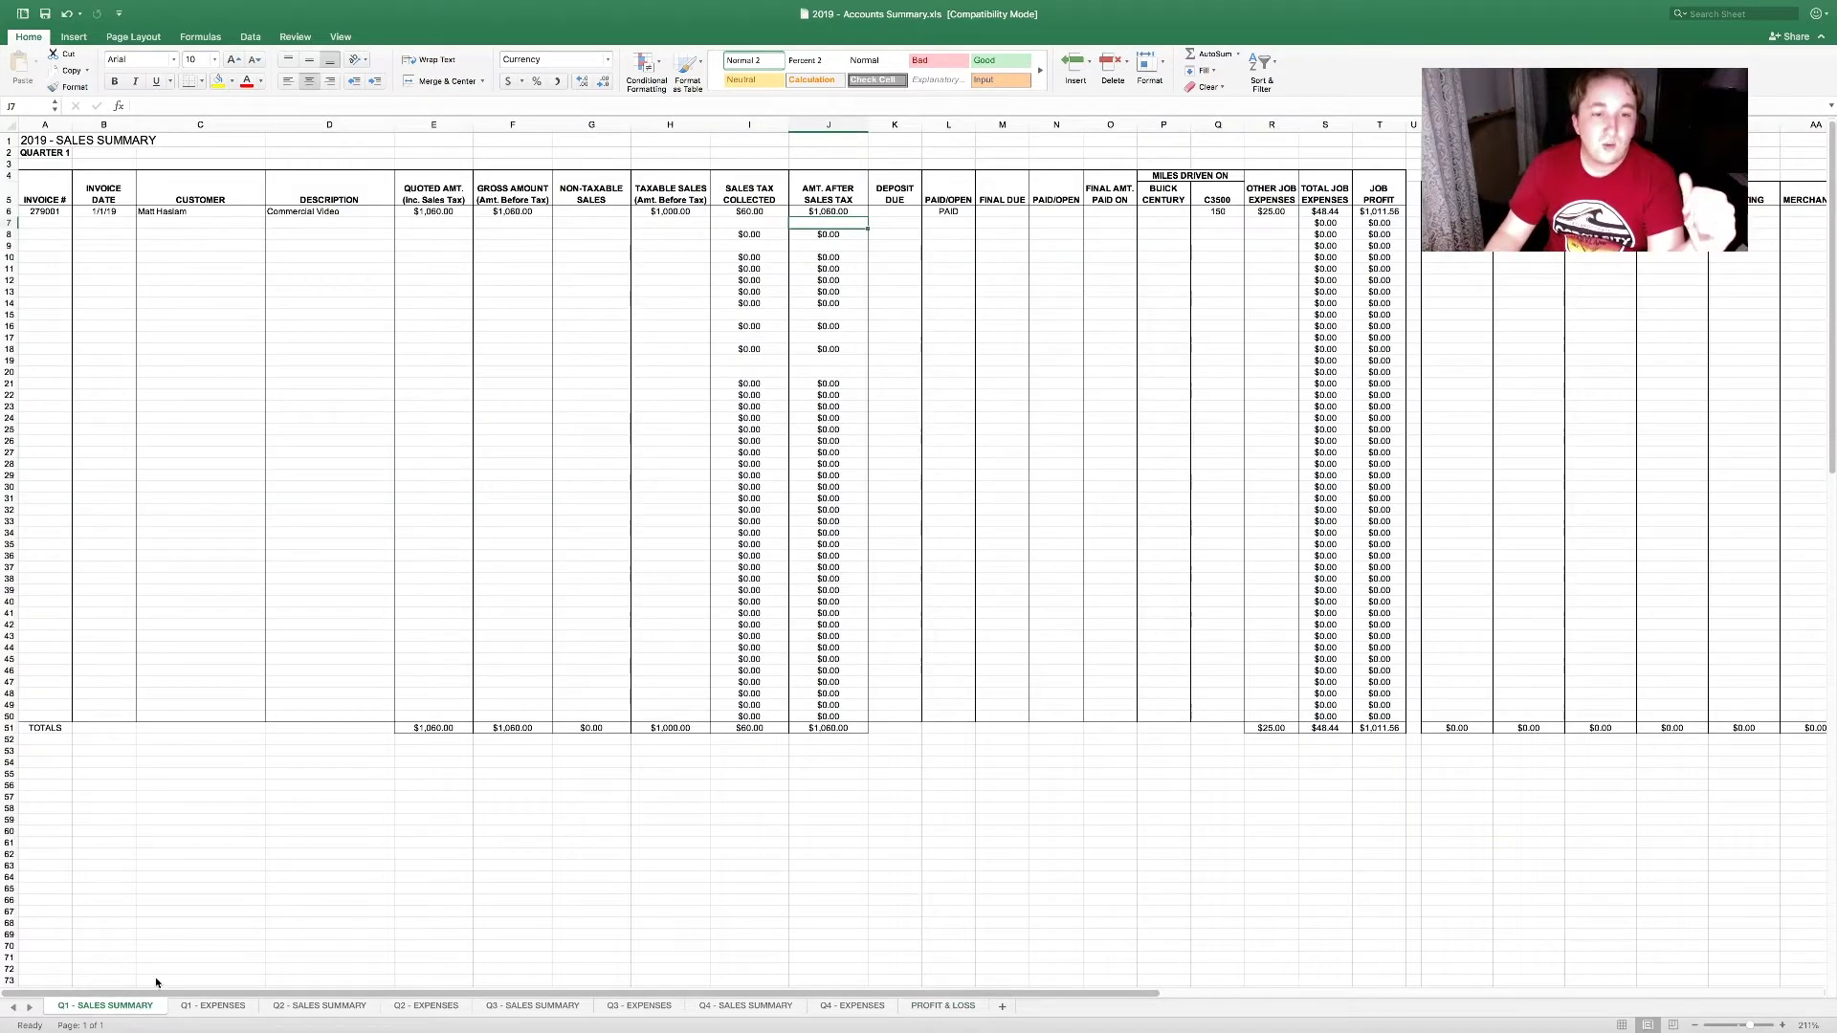
pyautogui.click(464, 730)
pyautogui.click(514, 729)
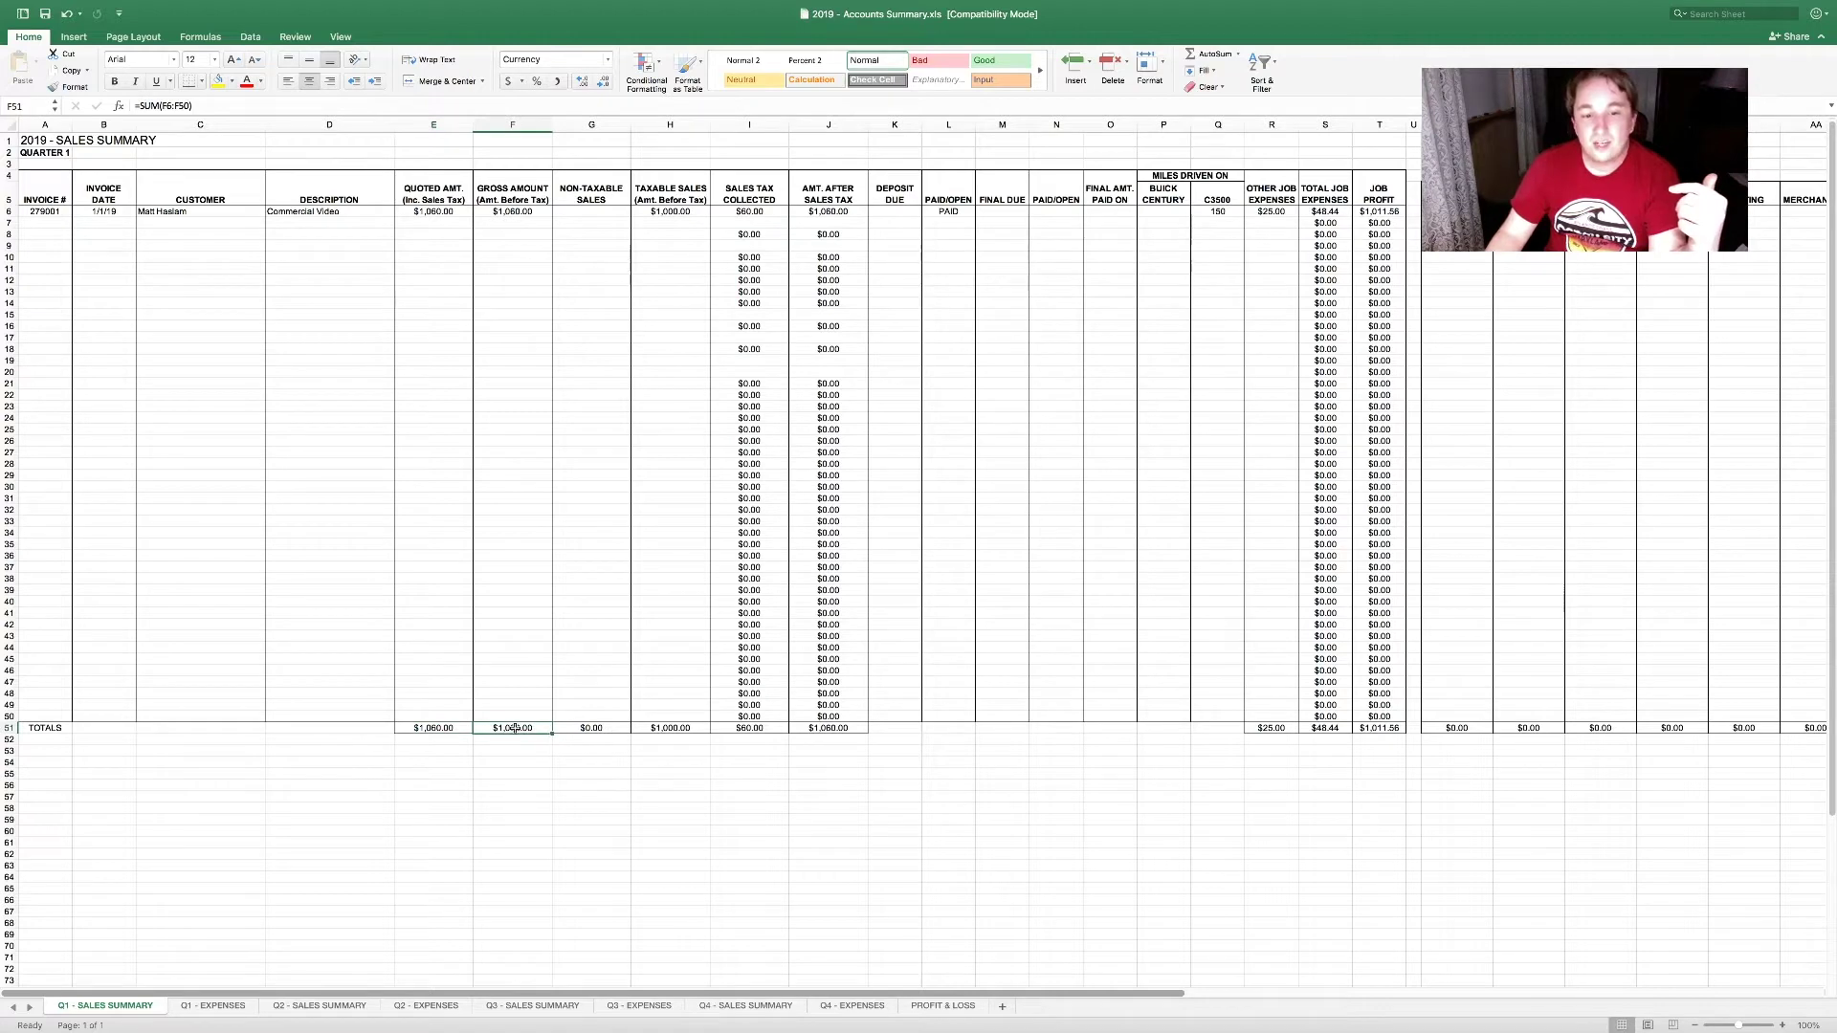
pyautogui.moveTo(464, 729); pyautogui.dragTo(815, 731)
pyautogui.click(811, 784)
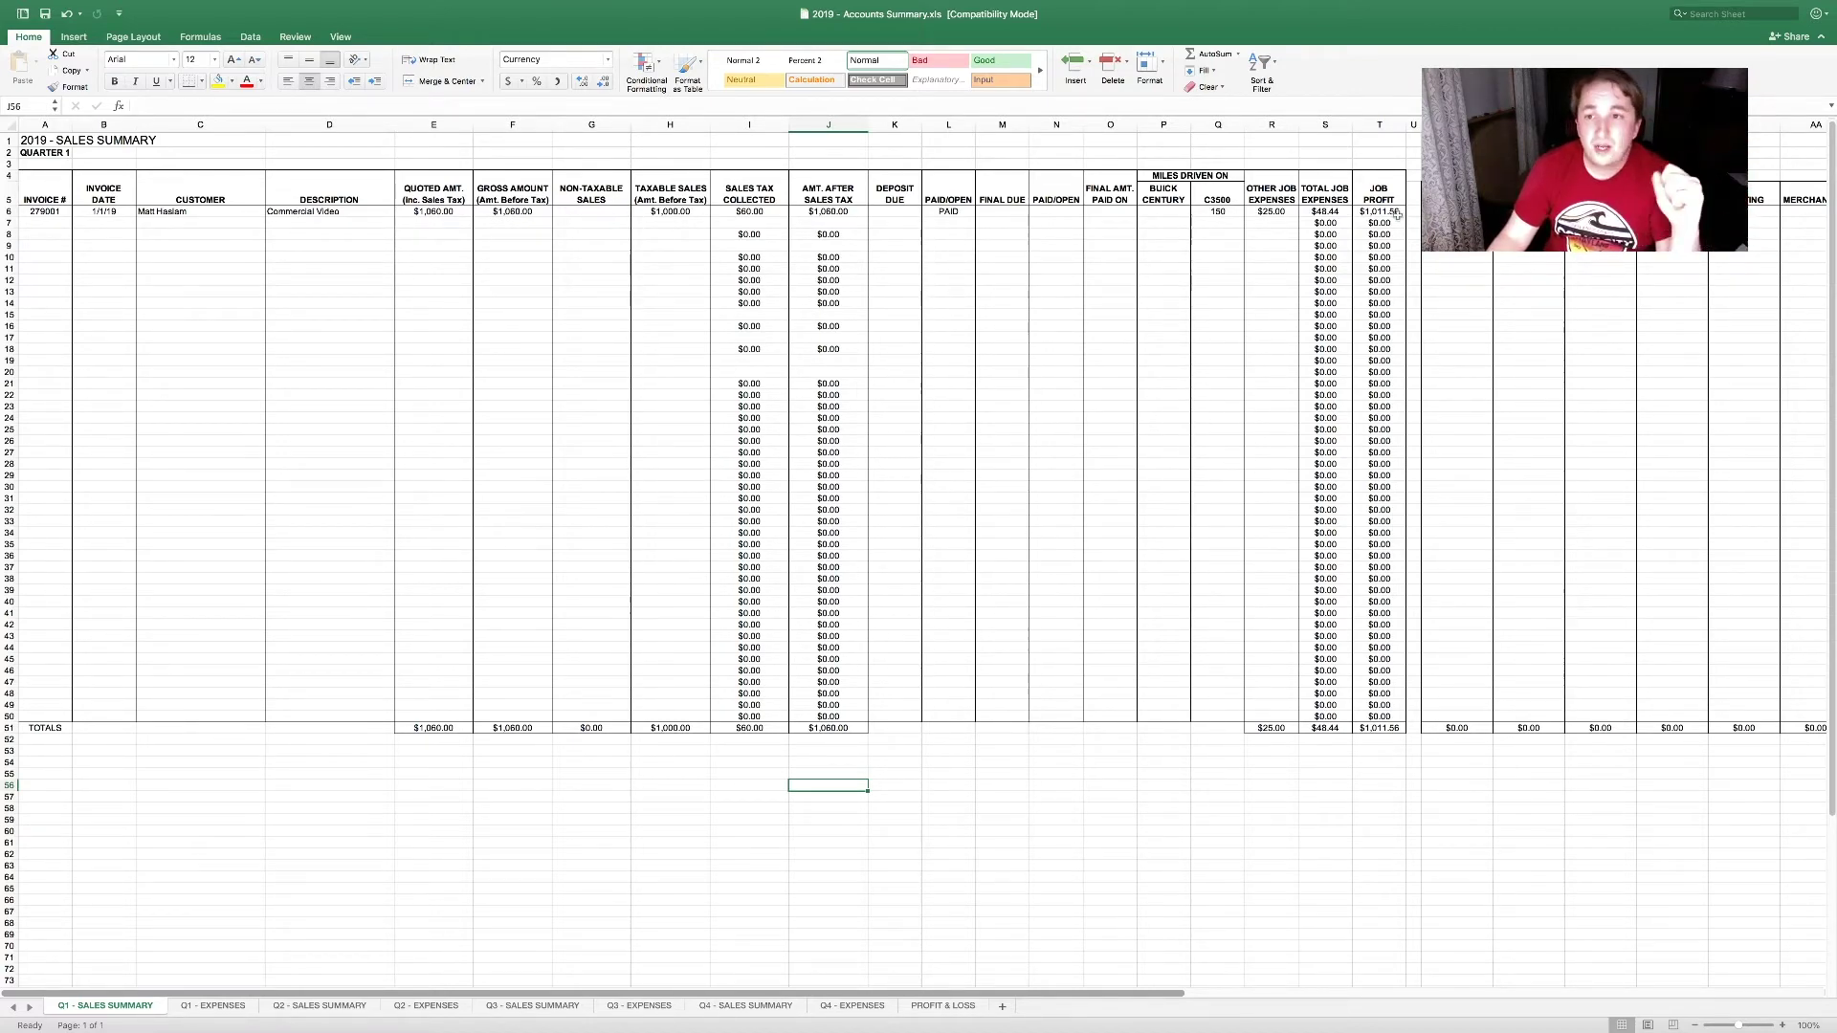
# Step: Delete the sample invoice details (A6:H8) and its payment and mileage entries (K6:R7)
pyautogui.moveTo(1394, 211); pyautogui.dragTo(1021, 463)
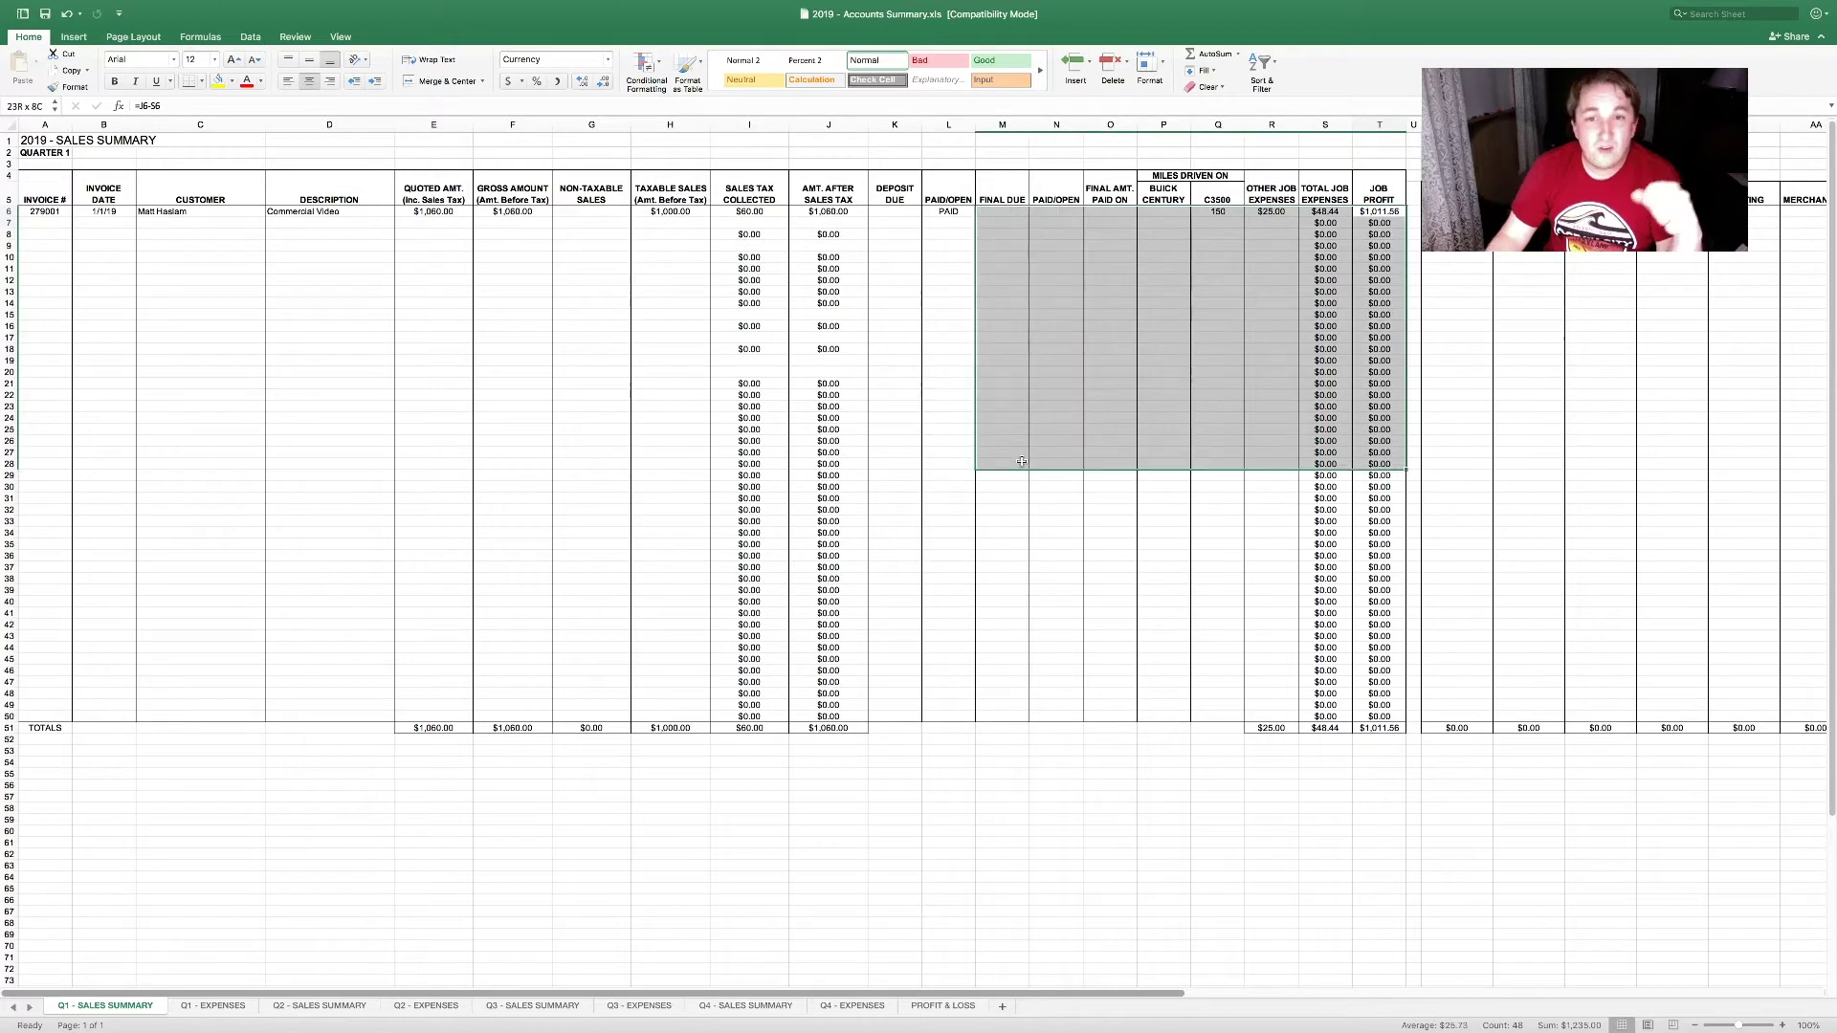
pyautogui.click(1022, 462)
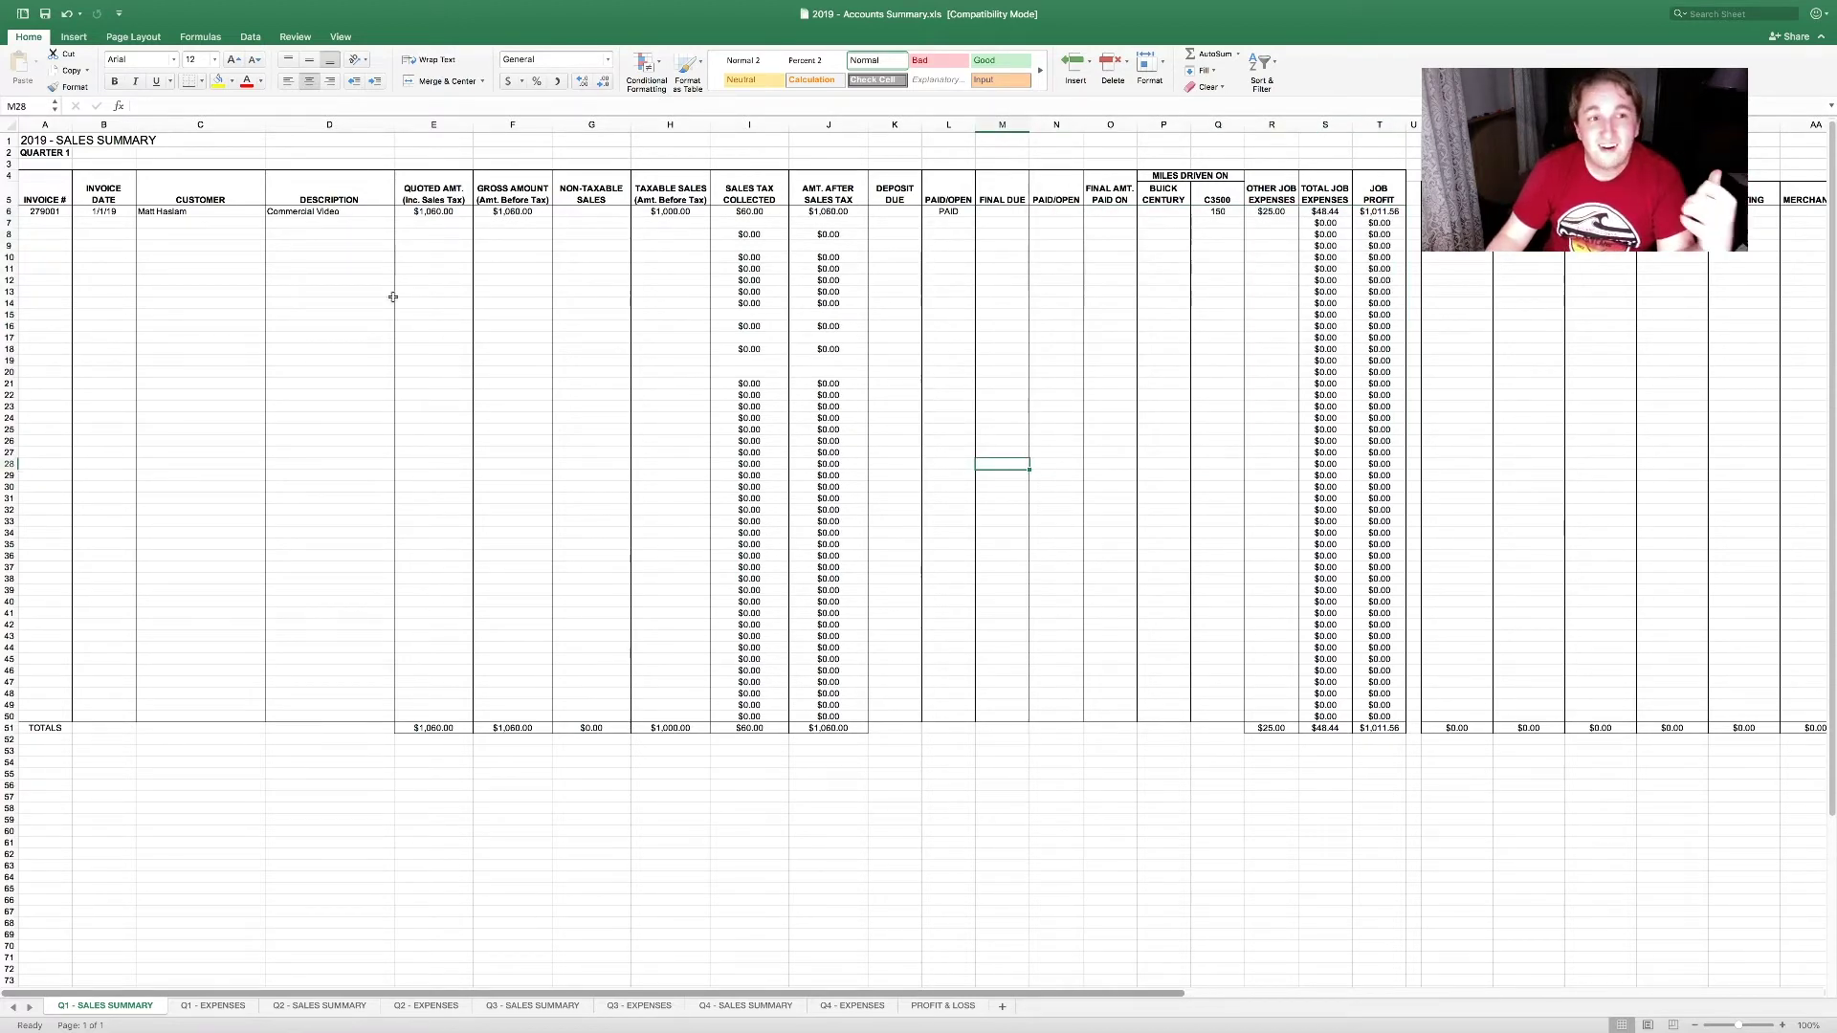
pyautogui.moveTo(52, 211); pyautogui.dragTo(654, 230)
pyautogui.press('Delete')
pyautogui.moveTo(895, 212); pyautogui.dragTo(1262, 227)
pyautogui.press('Delete')
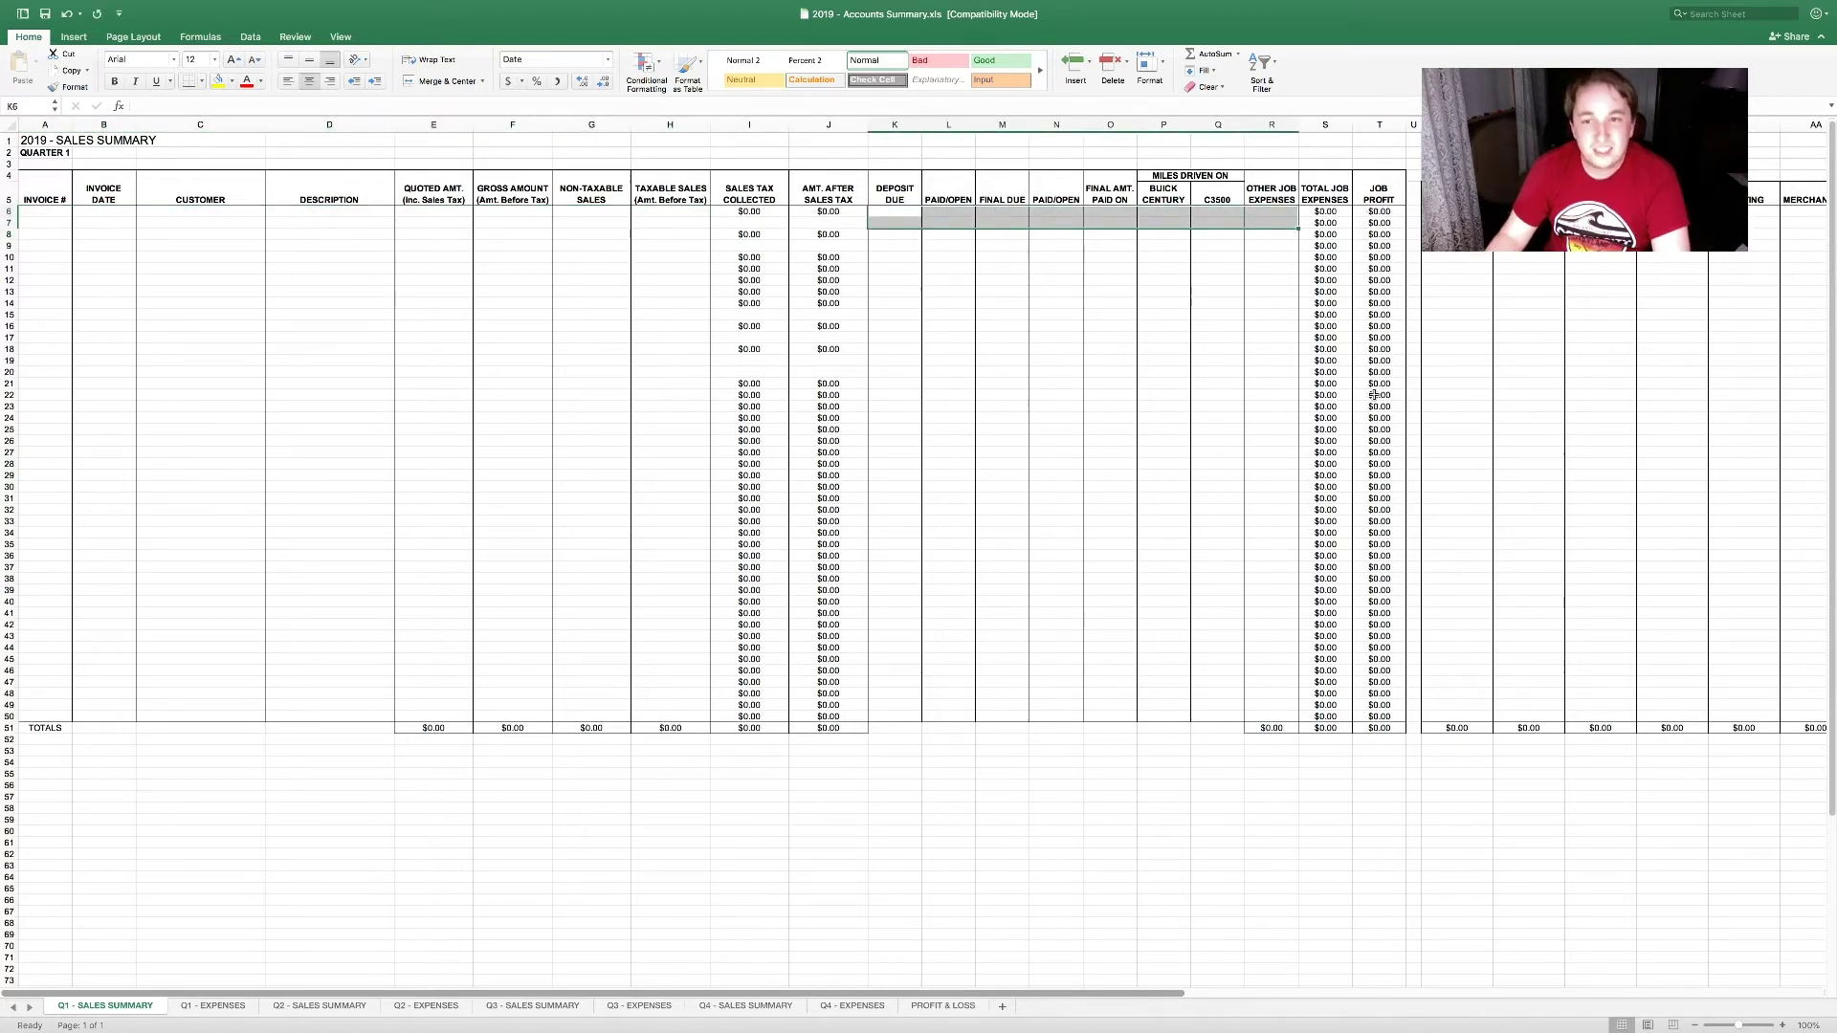